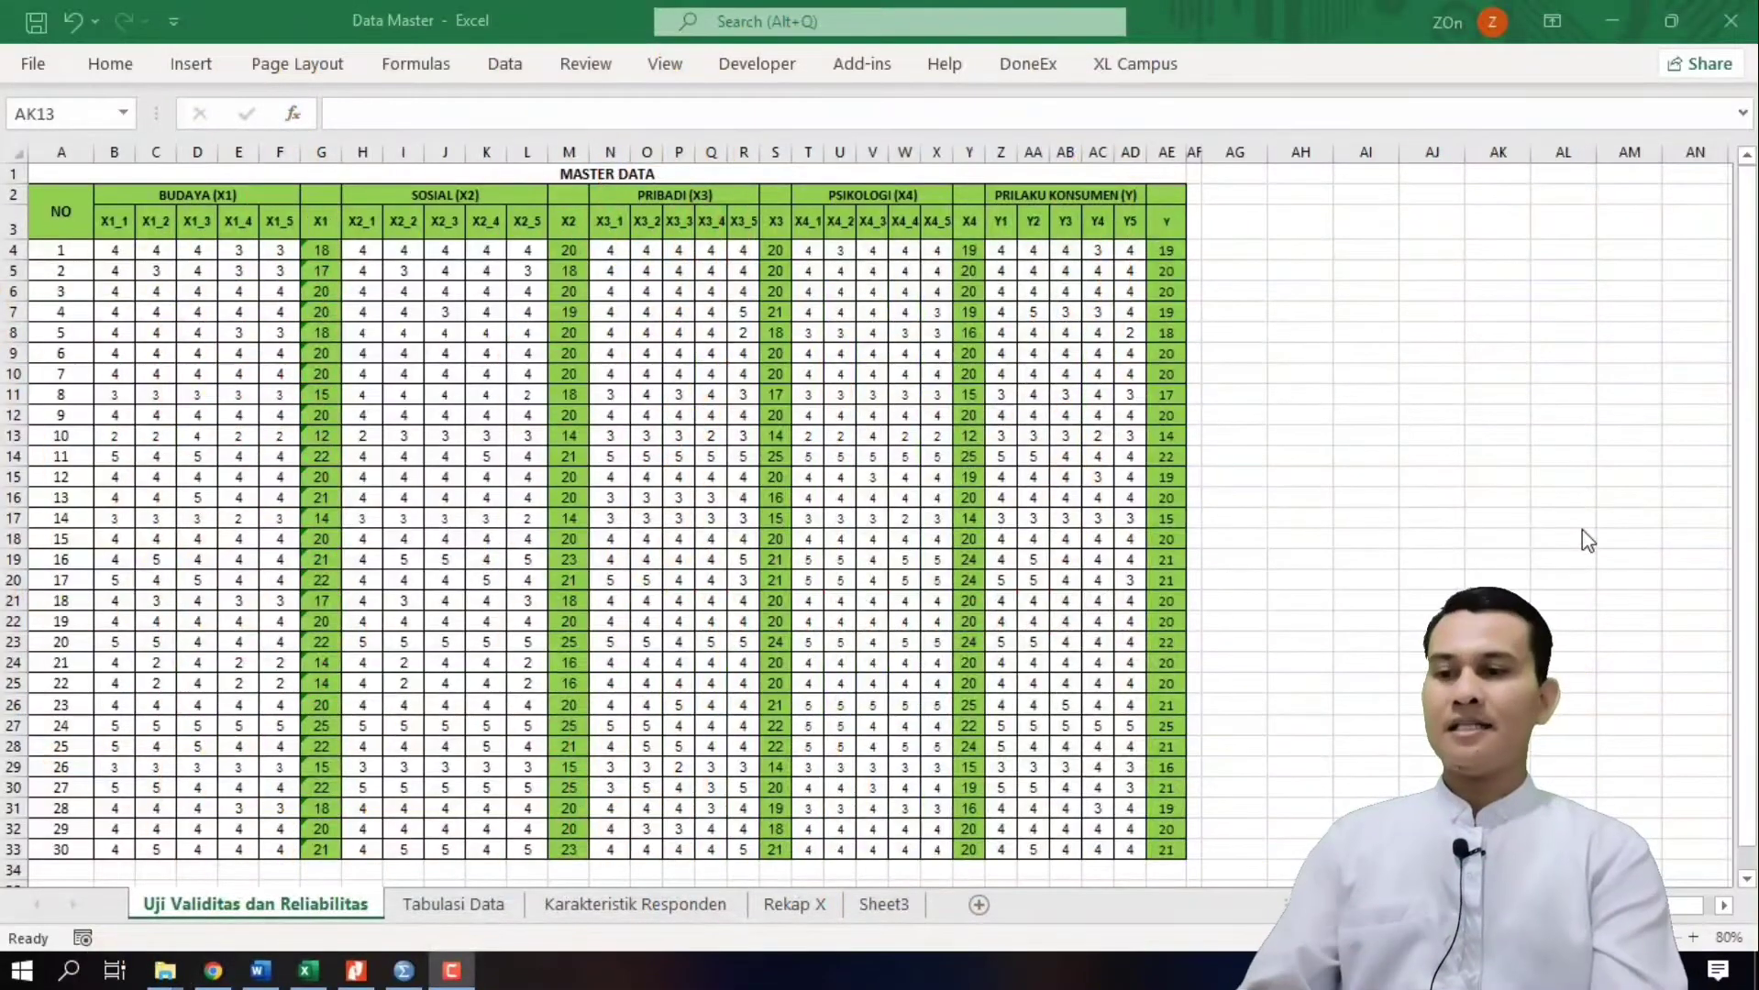
# Step: Switch to the questionnaire in Word and examine the answer options scored 1 to 5 above the Budaya (X1) table
pyautogui.click(258, 977)
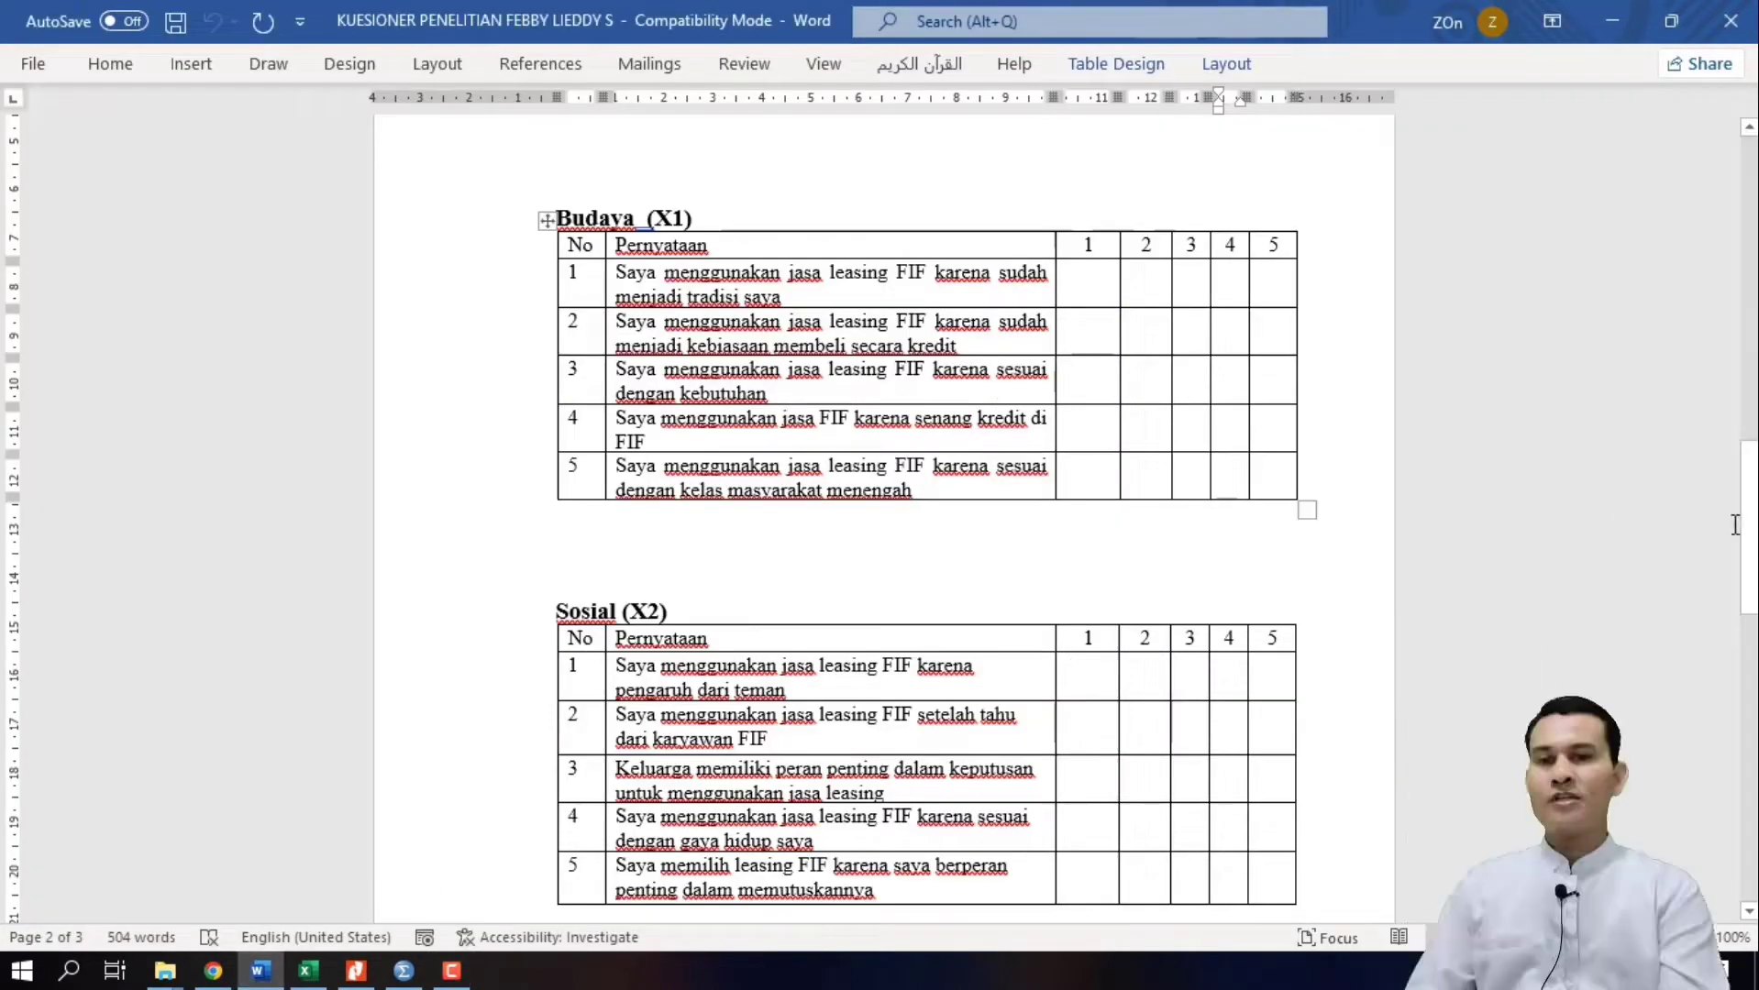
pyautogui.moveTo(1748, 527)
pyautogui.mouseDown()
pyautogui.moveTo(1735, 209)
pyautogui.moveTo(1753, 550)
pyautogui.mouseUp()
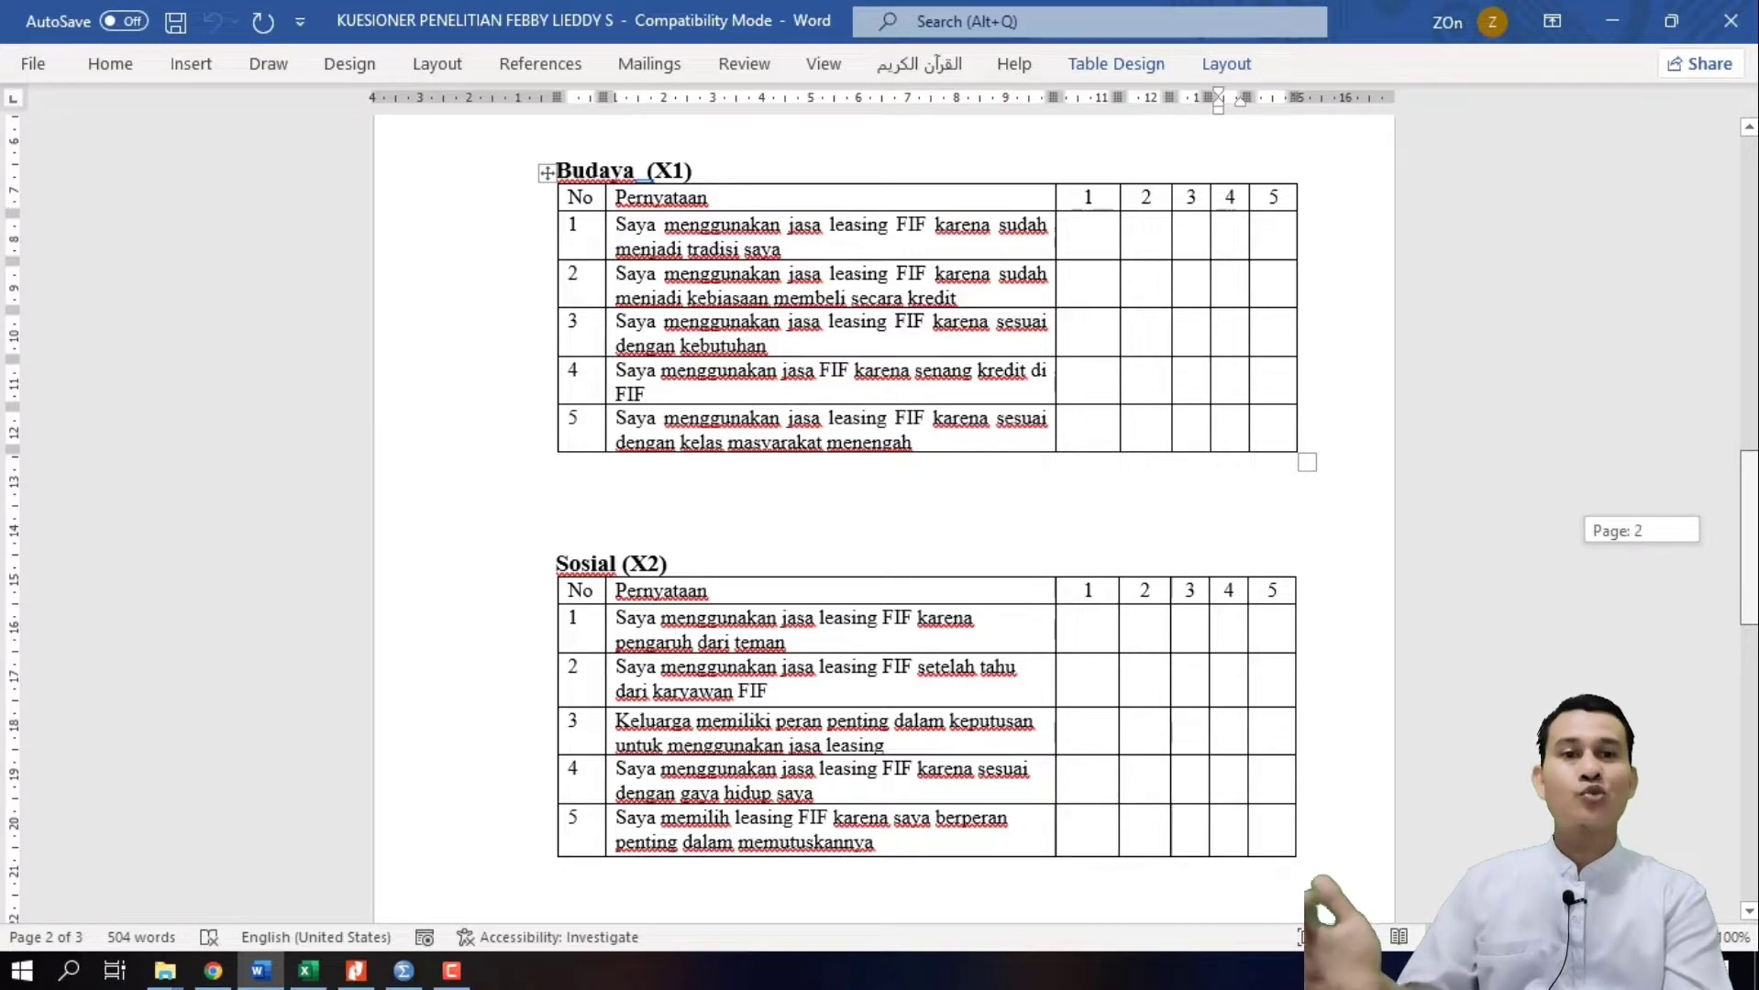
pyautogui.moveTo(1753, 550); pyautogui.dragTo(1724, 478)
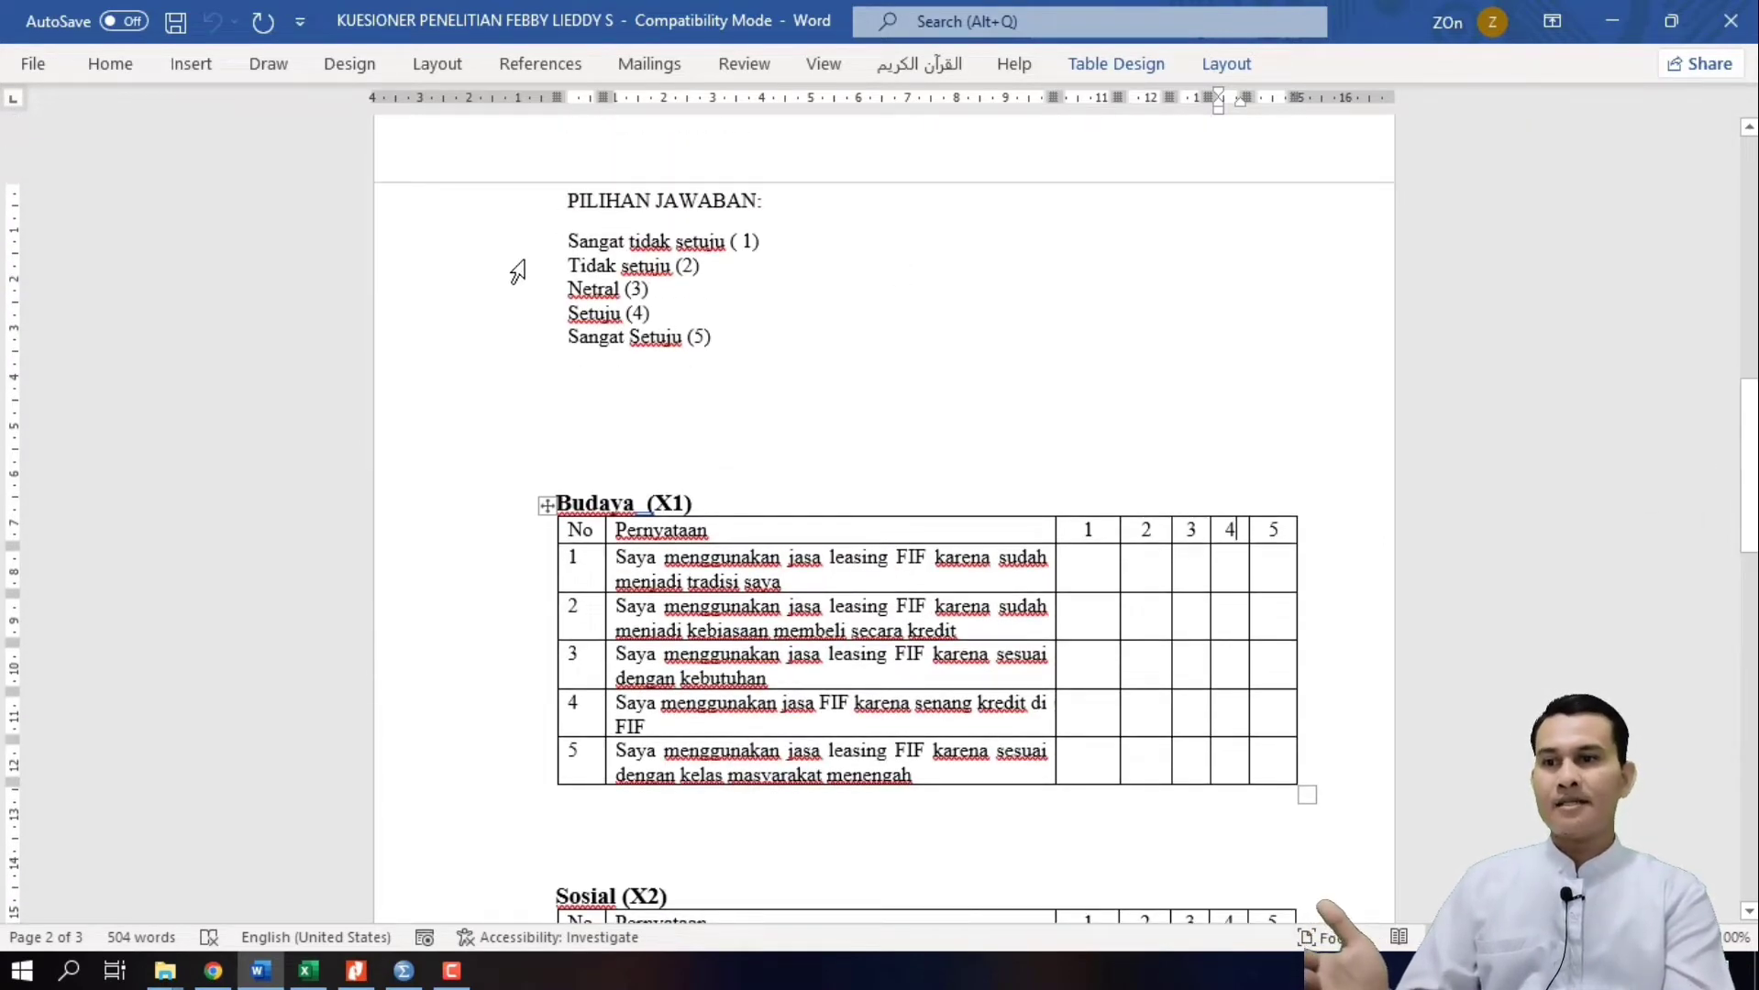
pyautogui.moveTo(575, 243); pyautogui.dragTo(756, 354)
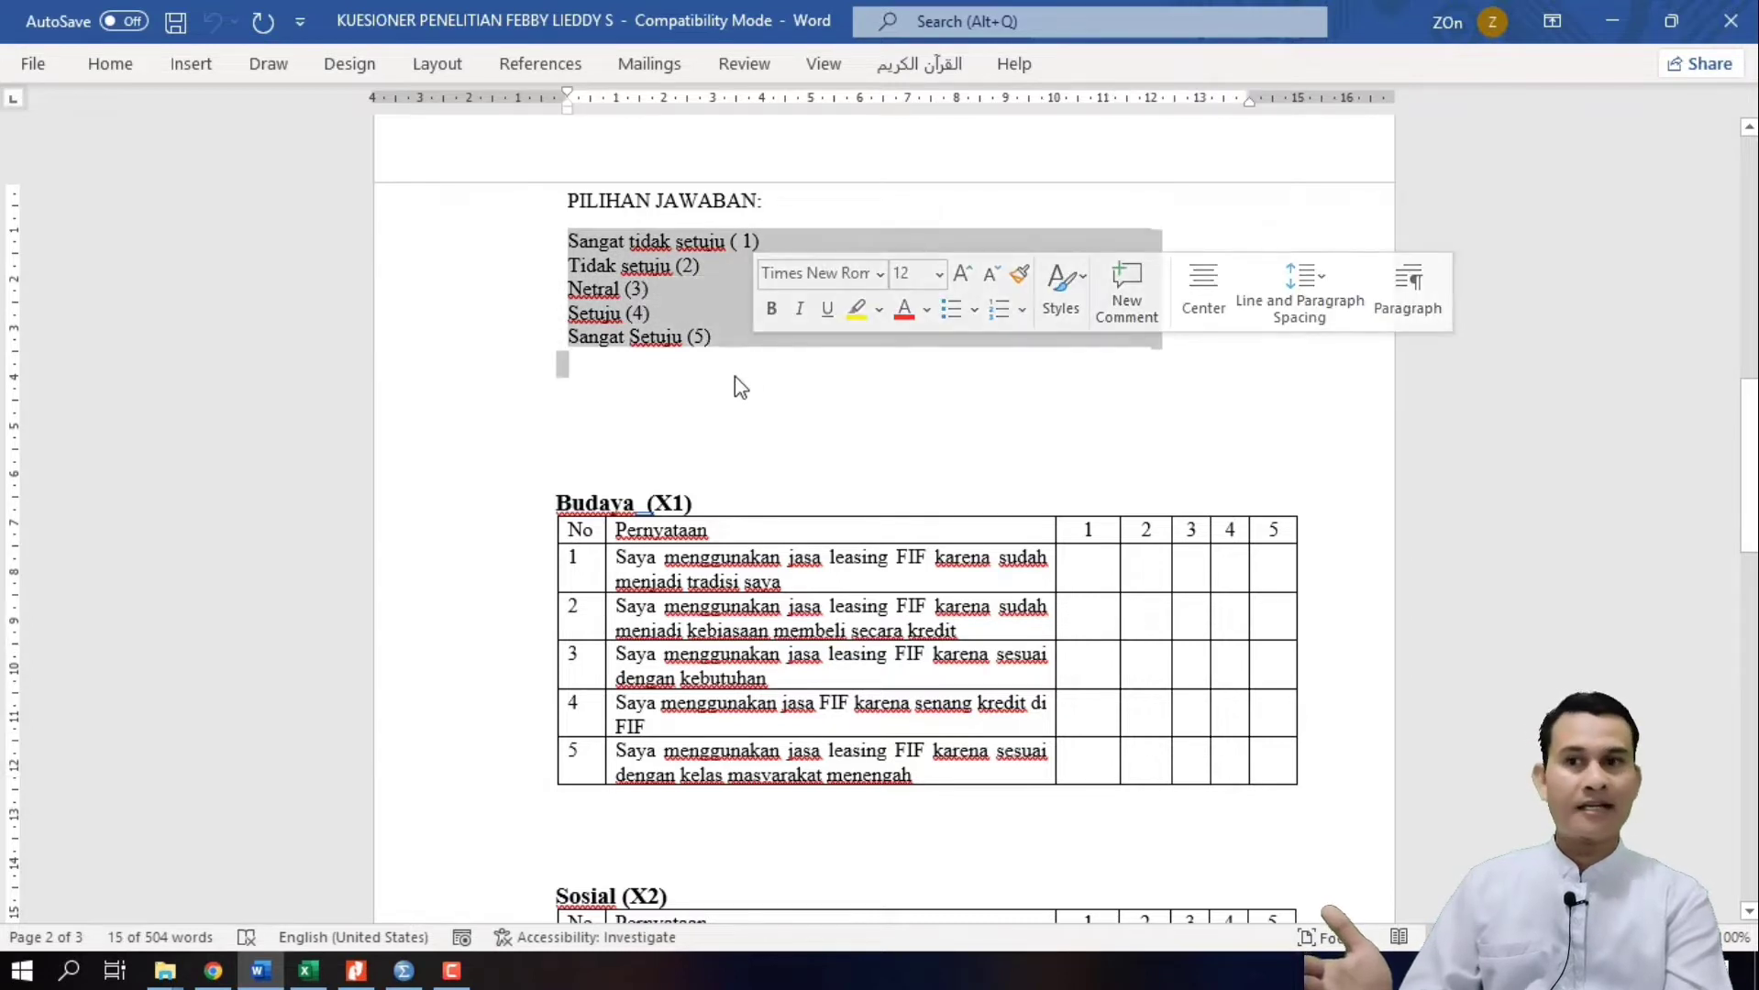
pyautogui.click(735, 376)
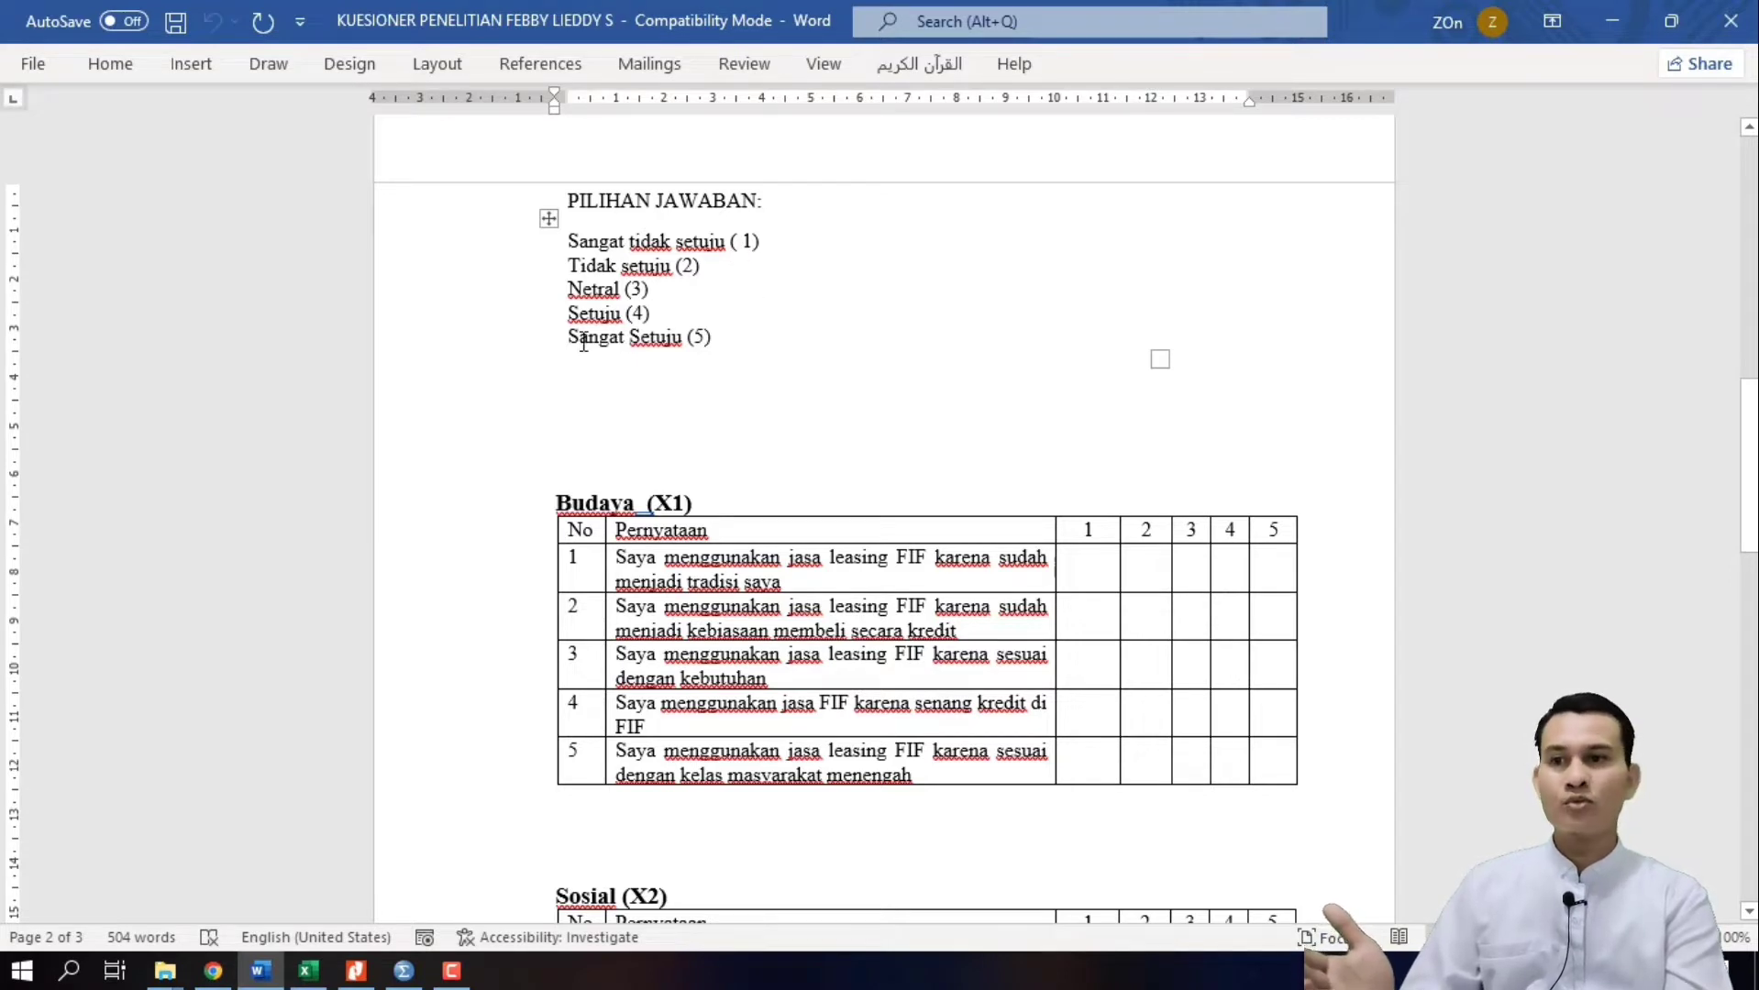
pyautogui.moveTo(583, 343); pyautogui.dragTo(686, 339)
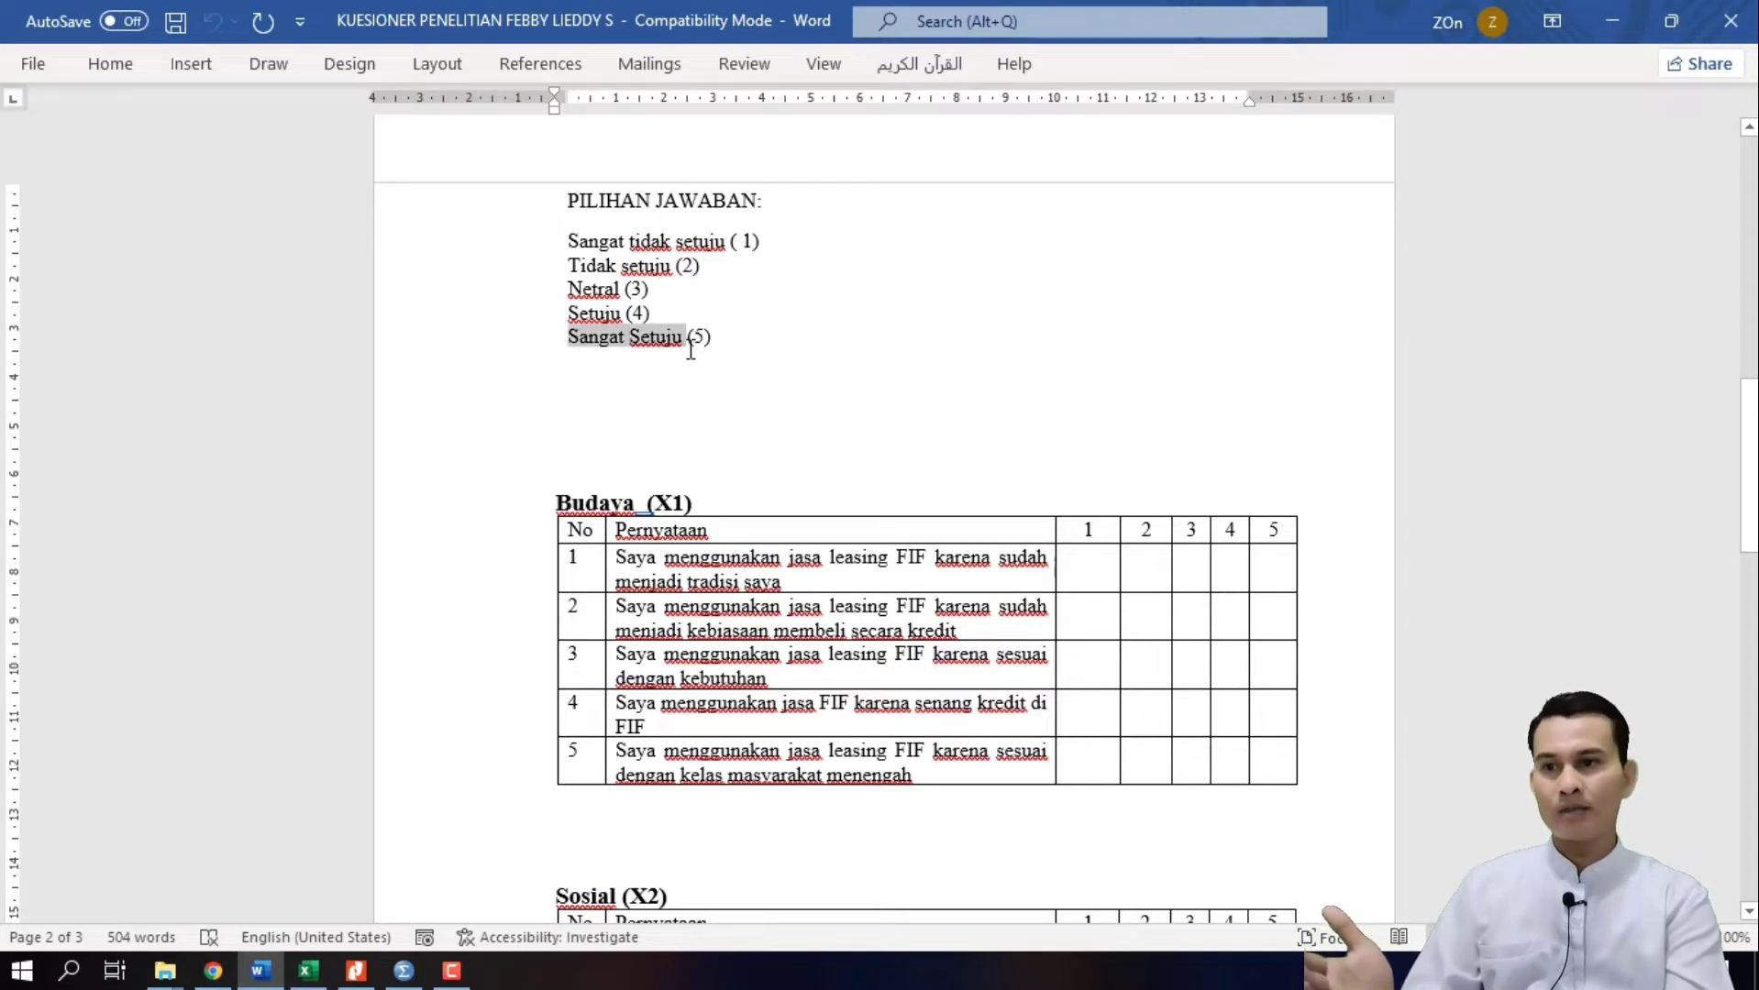
pyautogui.click(1204, 588)
# Step: Review the questionnaire's statement tables, from Budaya (X1) and Sosial (X2) through Psikologis (X4) and Perilaku Konsumen (Y)
pyautogui.click(1753, 462)
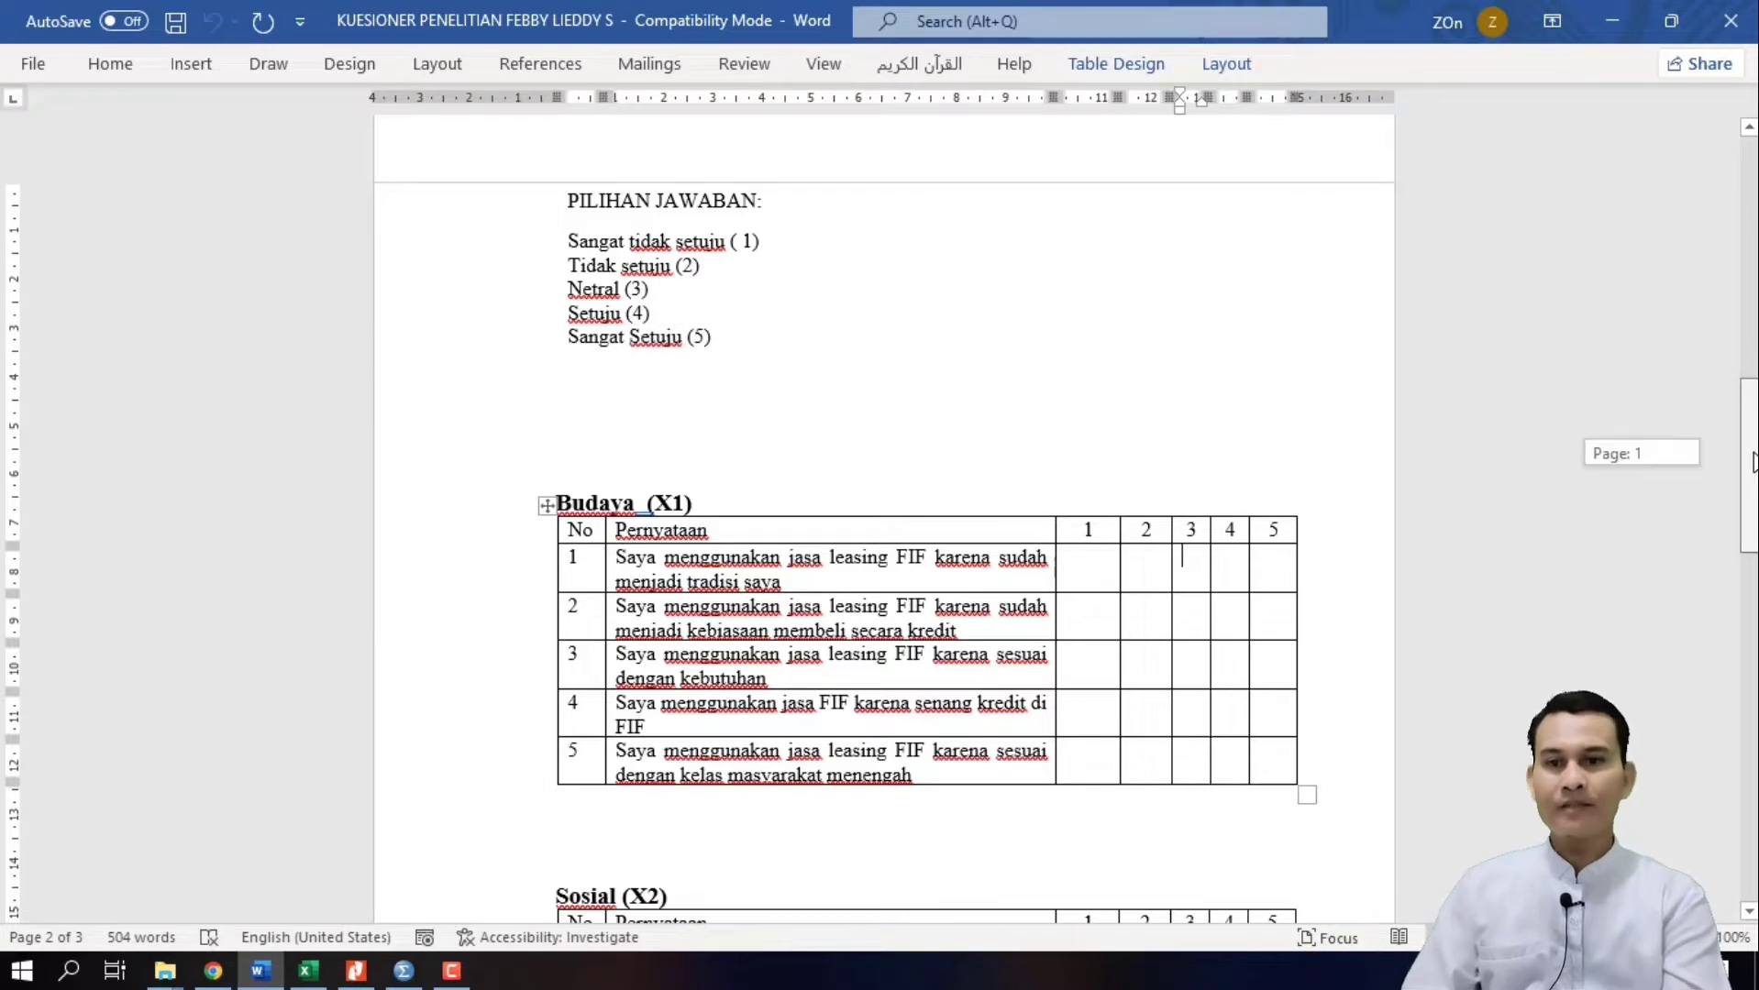
pyautogui.moveTo(1753, 461); pyautogui.dragTo(1753, 743)
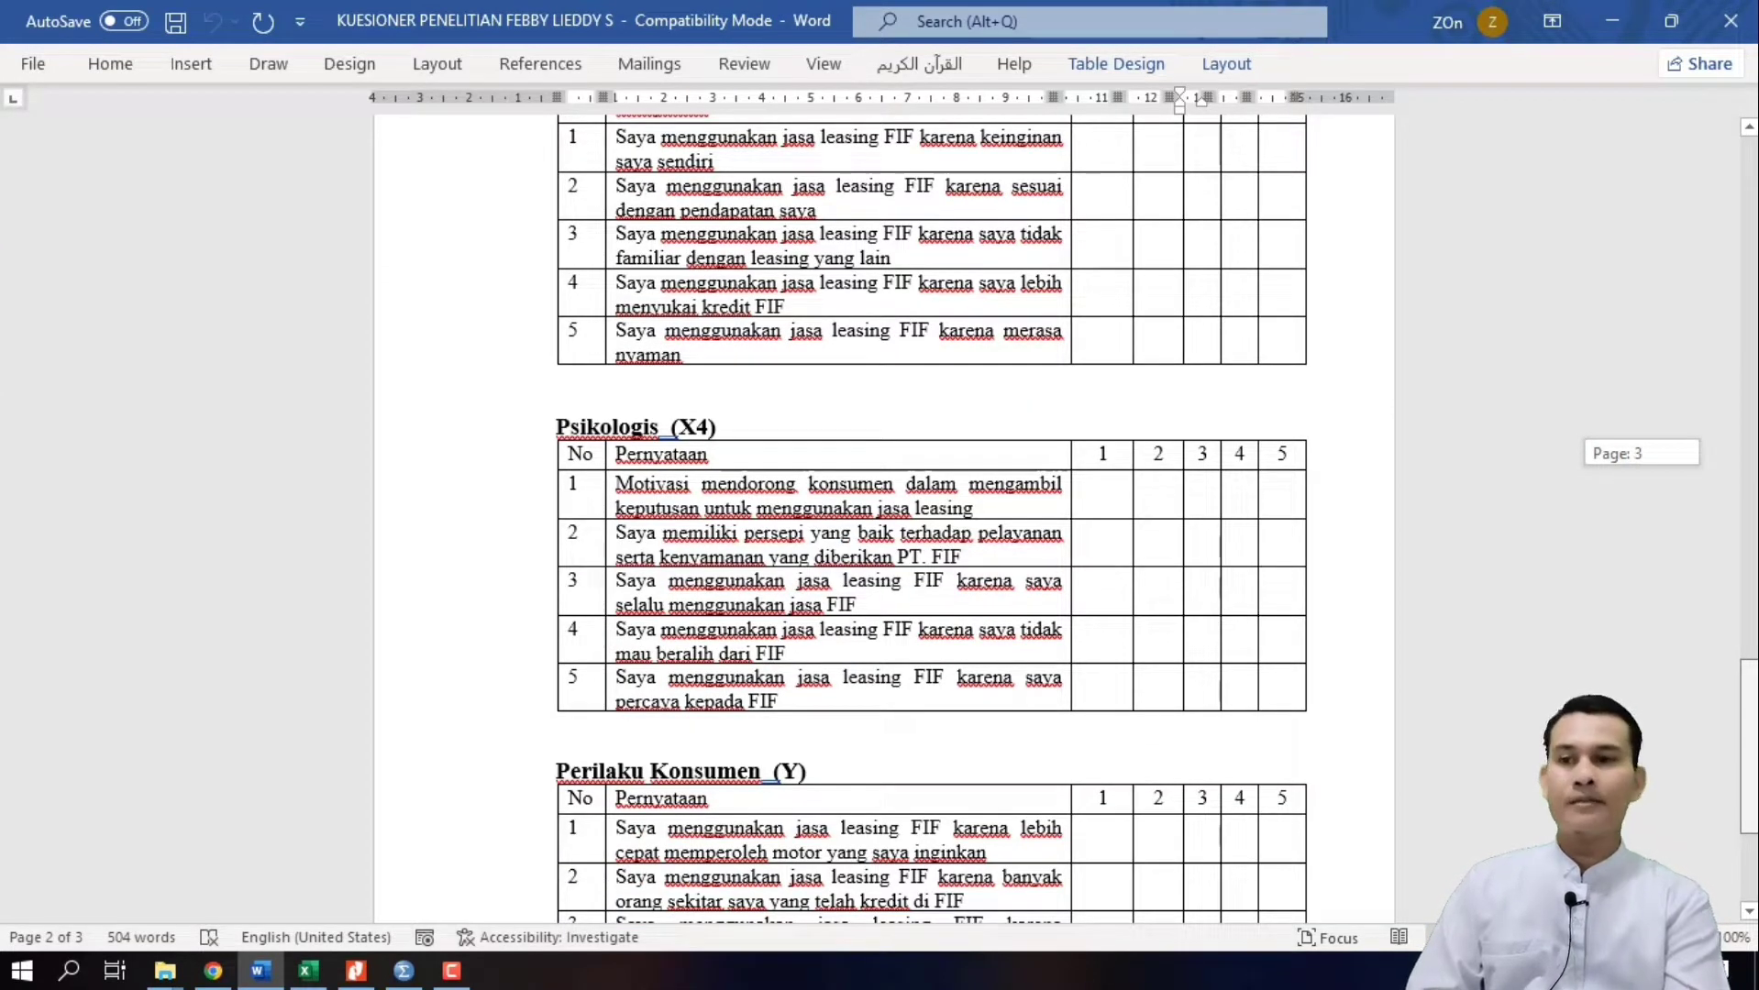
pyautogui.moveTo(1753, 743); pyautogui.dragTo(1753, 791)
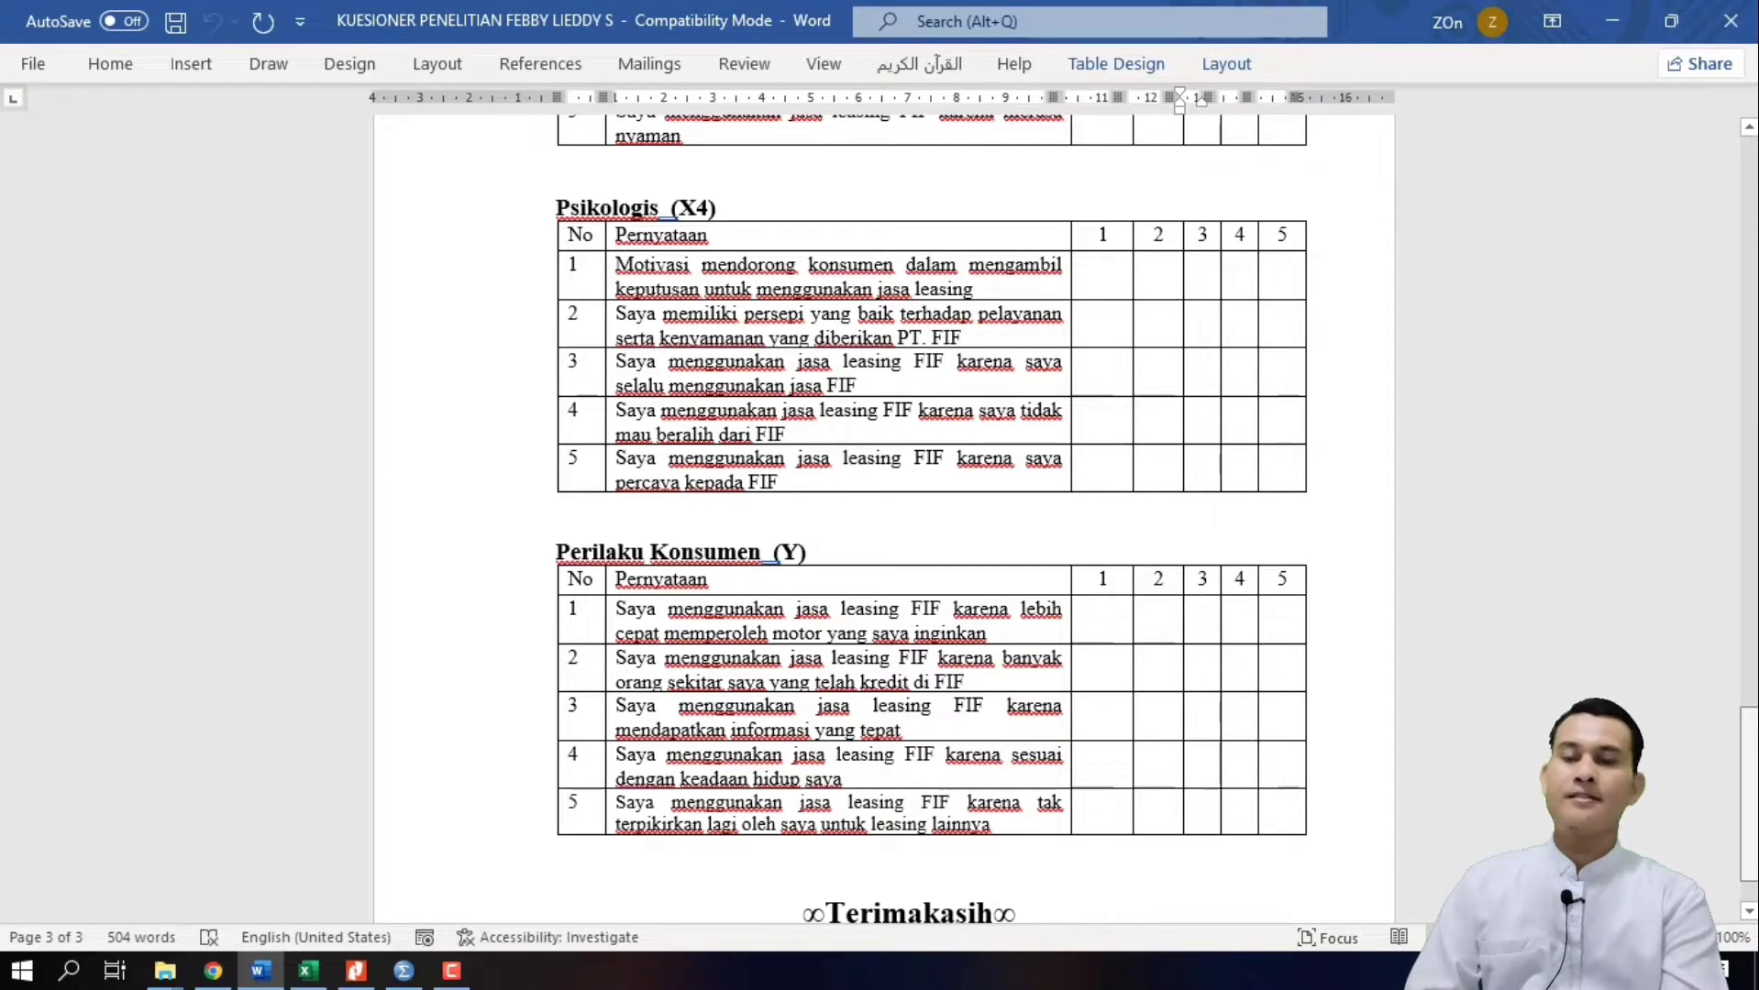
pyautogui.moveTo(1749, 843); pyautogui.dragTo(1755, 568)
pyautogui.click(700, 519)
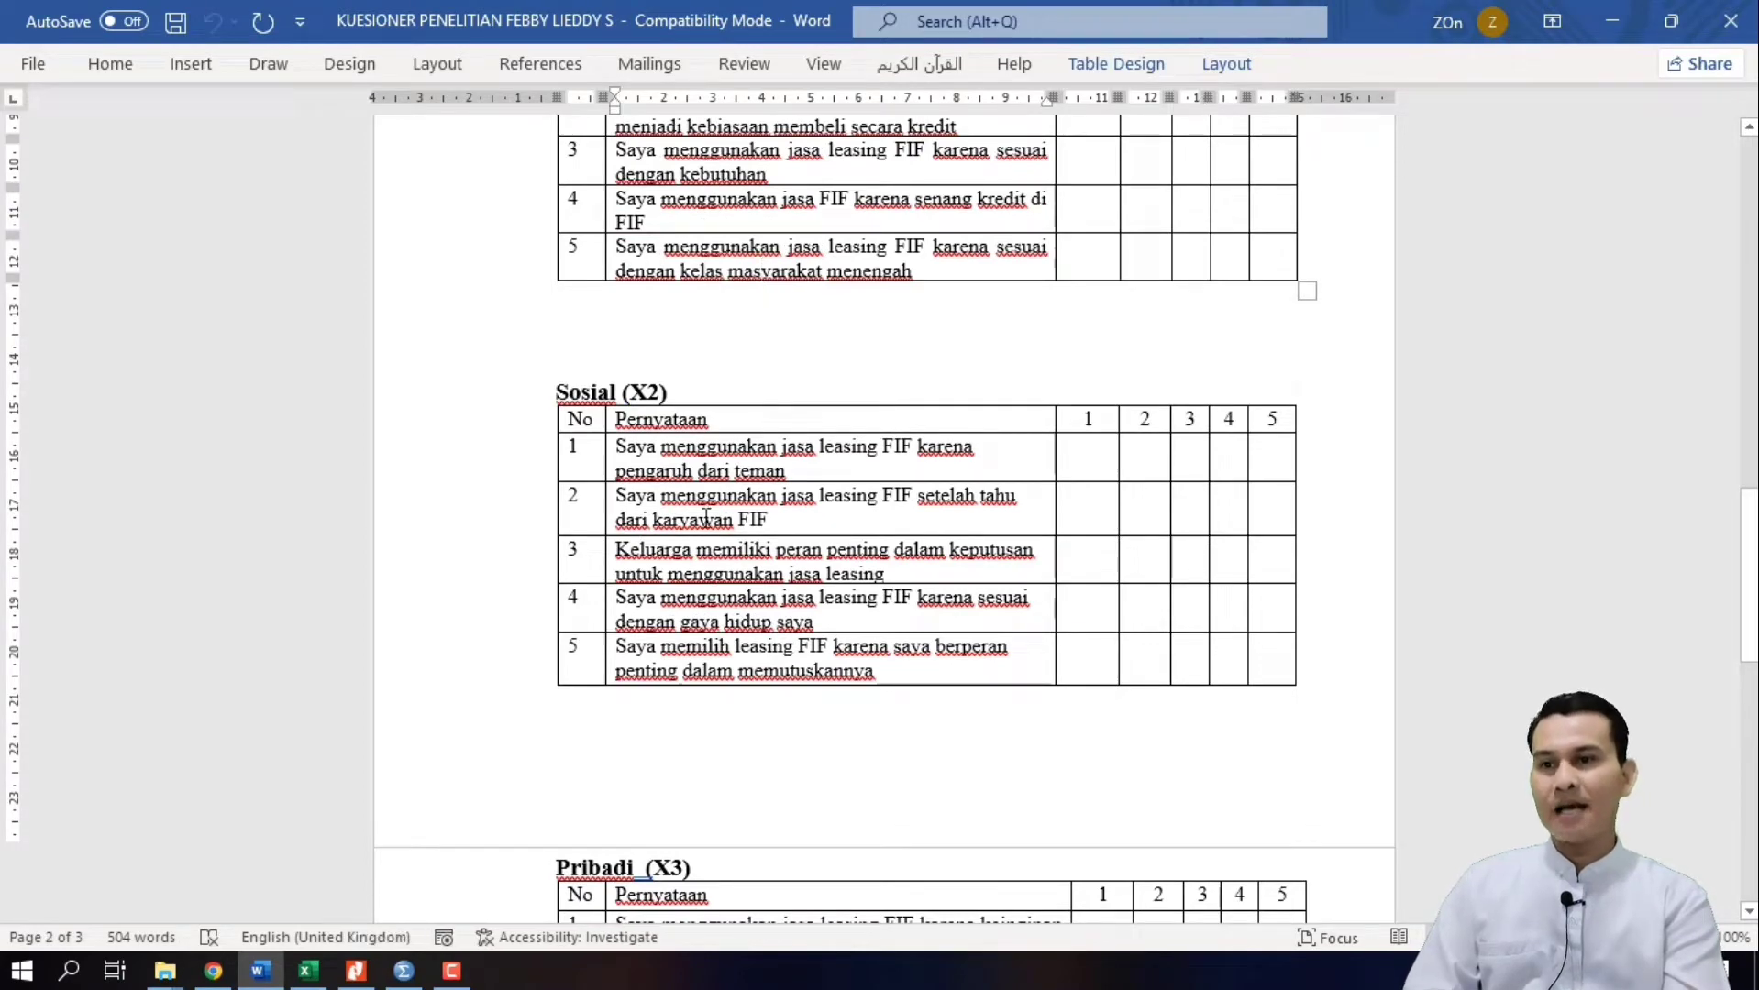
pyautogui.moveTo(1753, 555); pyautogui.dragTo(1753, 513)
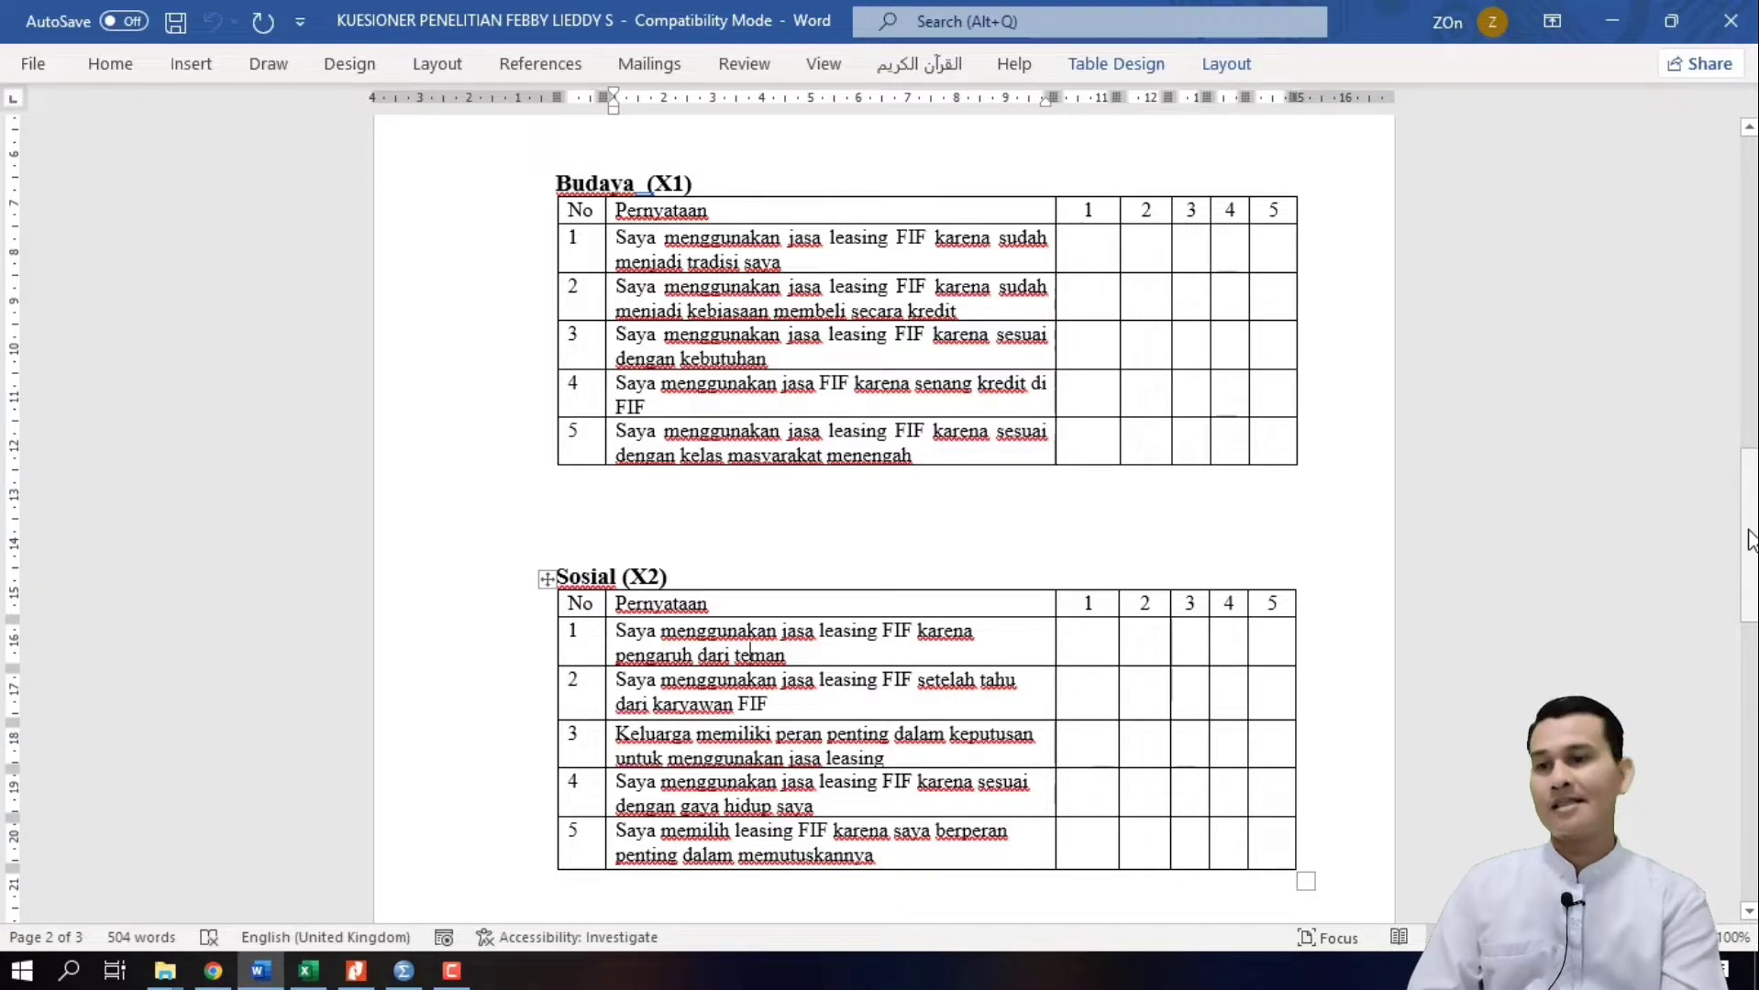
pyautogui.moveTo(1751, 541)
pyautogui.mouseDown()
pyautogui.moveTo(1751, 723)
pyautogui.moveTo(1751, 536)
pyautogui.mouseUp()
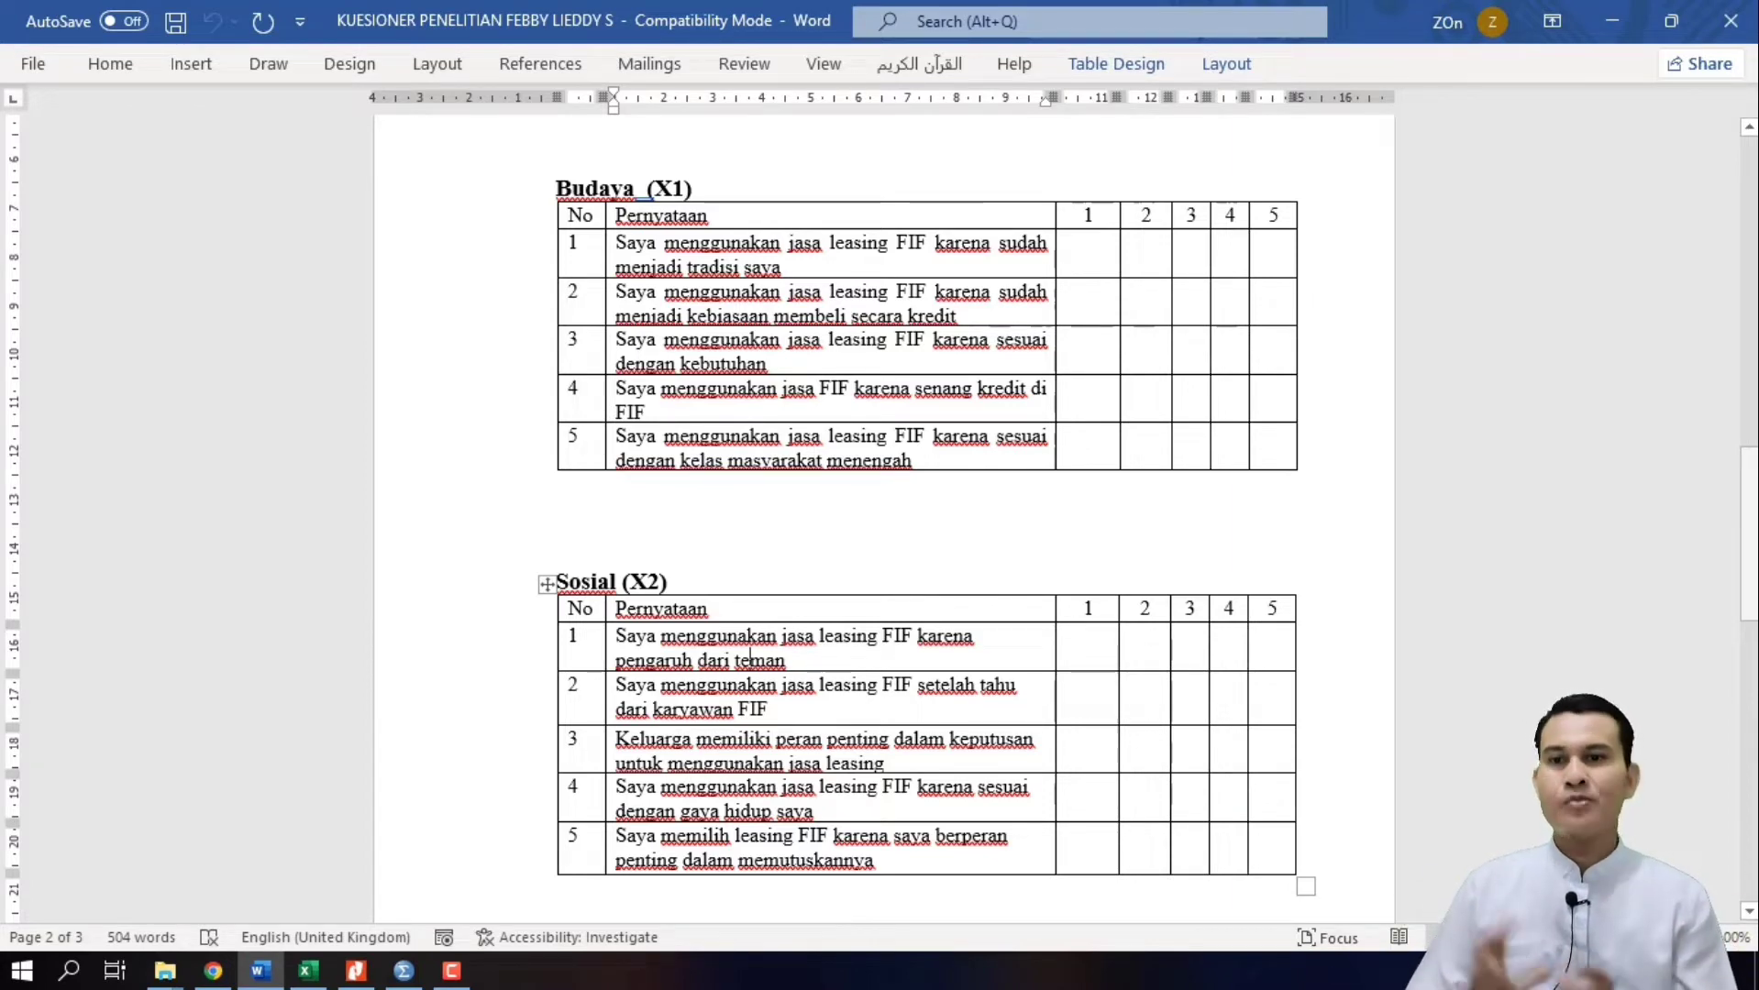
# Step: Switch to the Data Master workbook in Excel and examine the respondent numbers and the item headers of the master data table
pyautogui.click(309, 971)
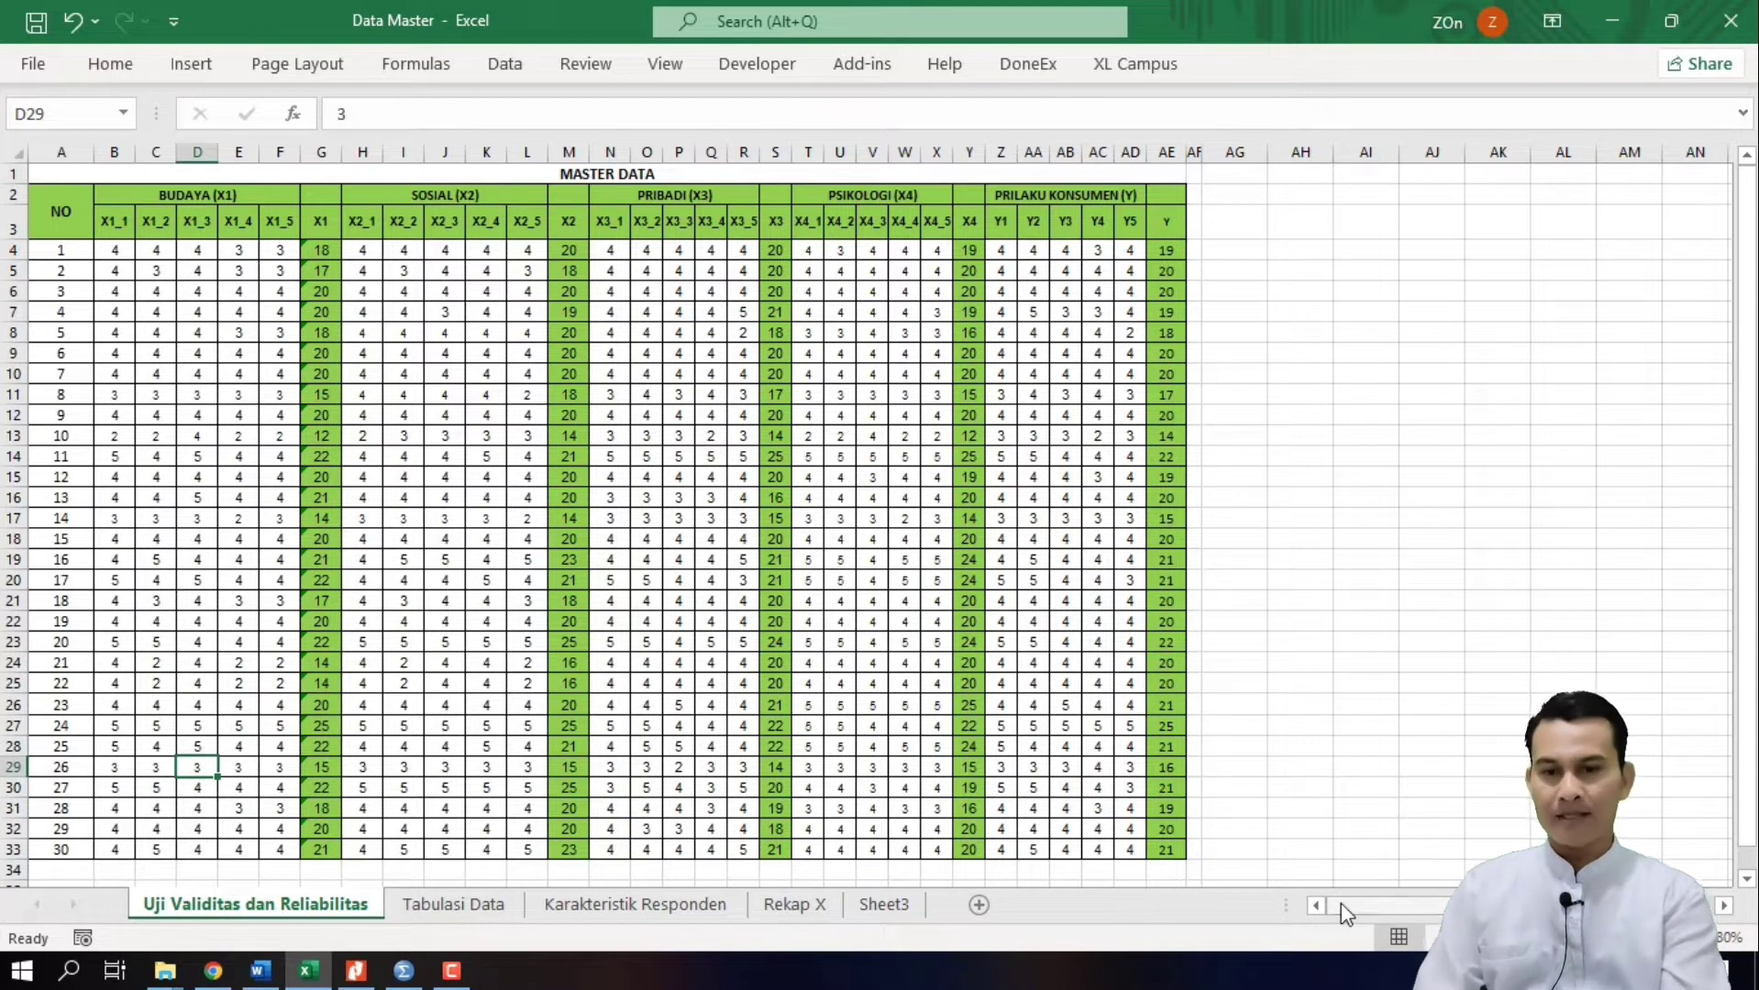
pyautogui.click(1750, 442)
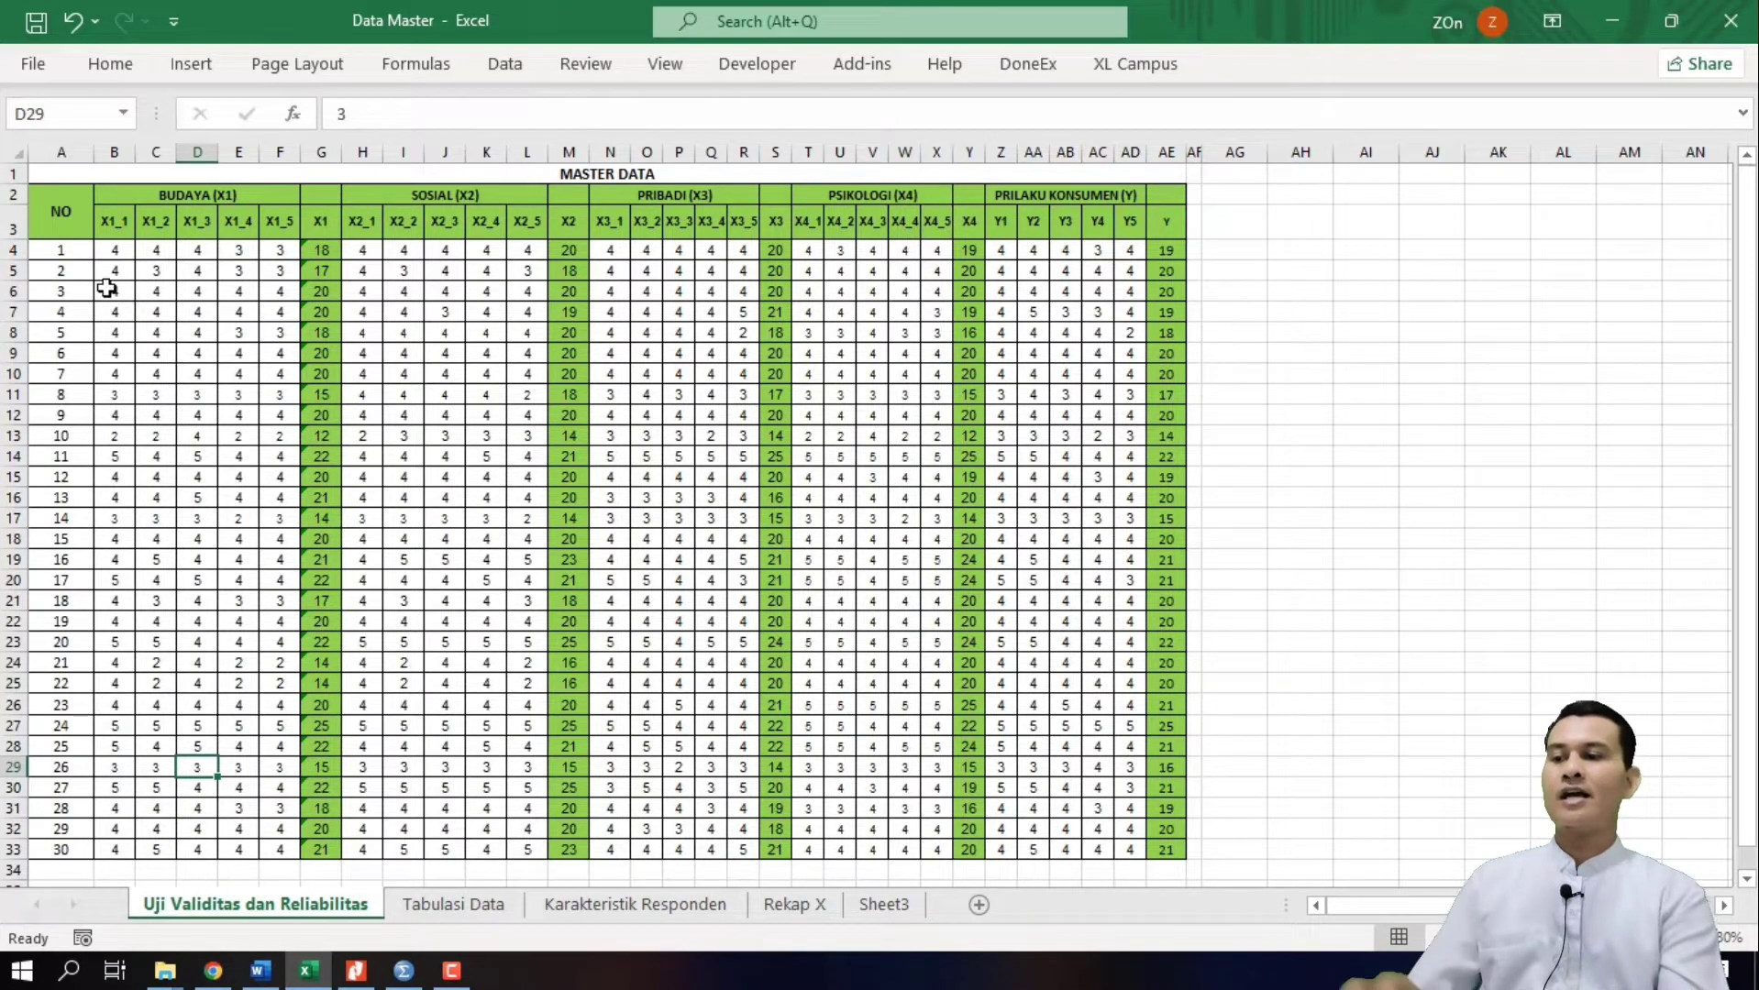
pyautogui.click(44, 251)
pyautogui.moveTo(44, 251); pyautogui.dragTo(51, 851)
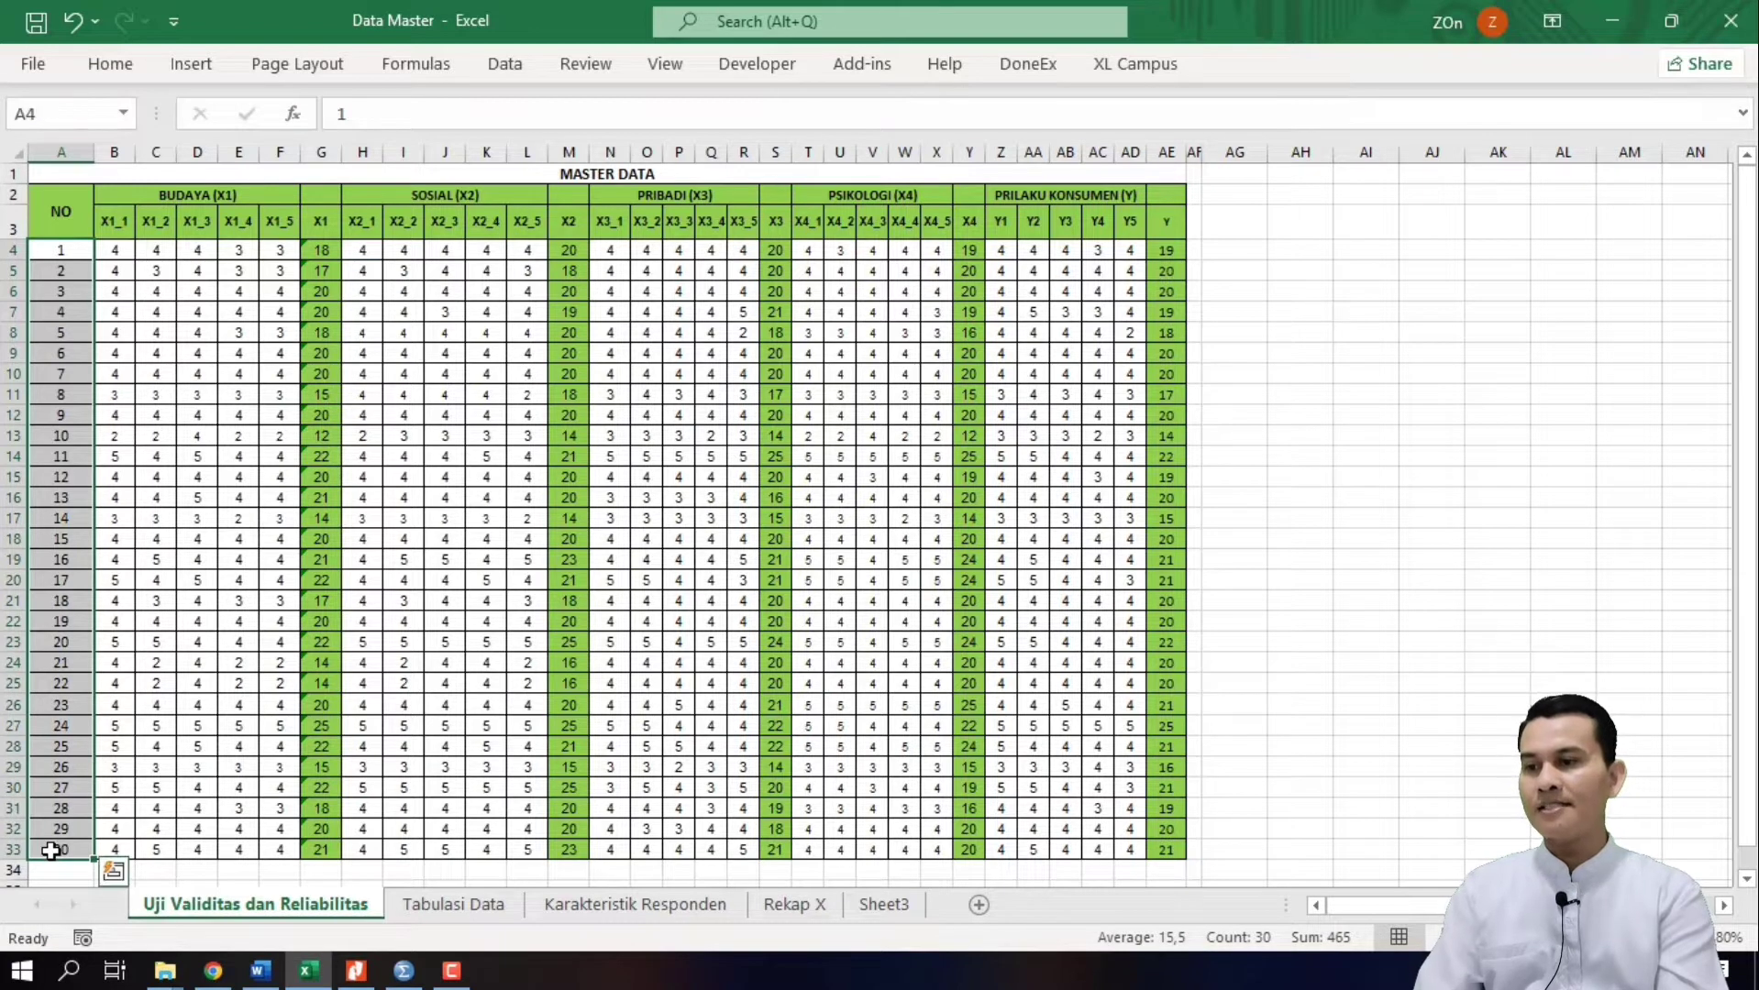
pyautogui.click(678, 662)
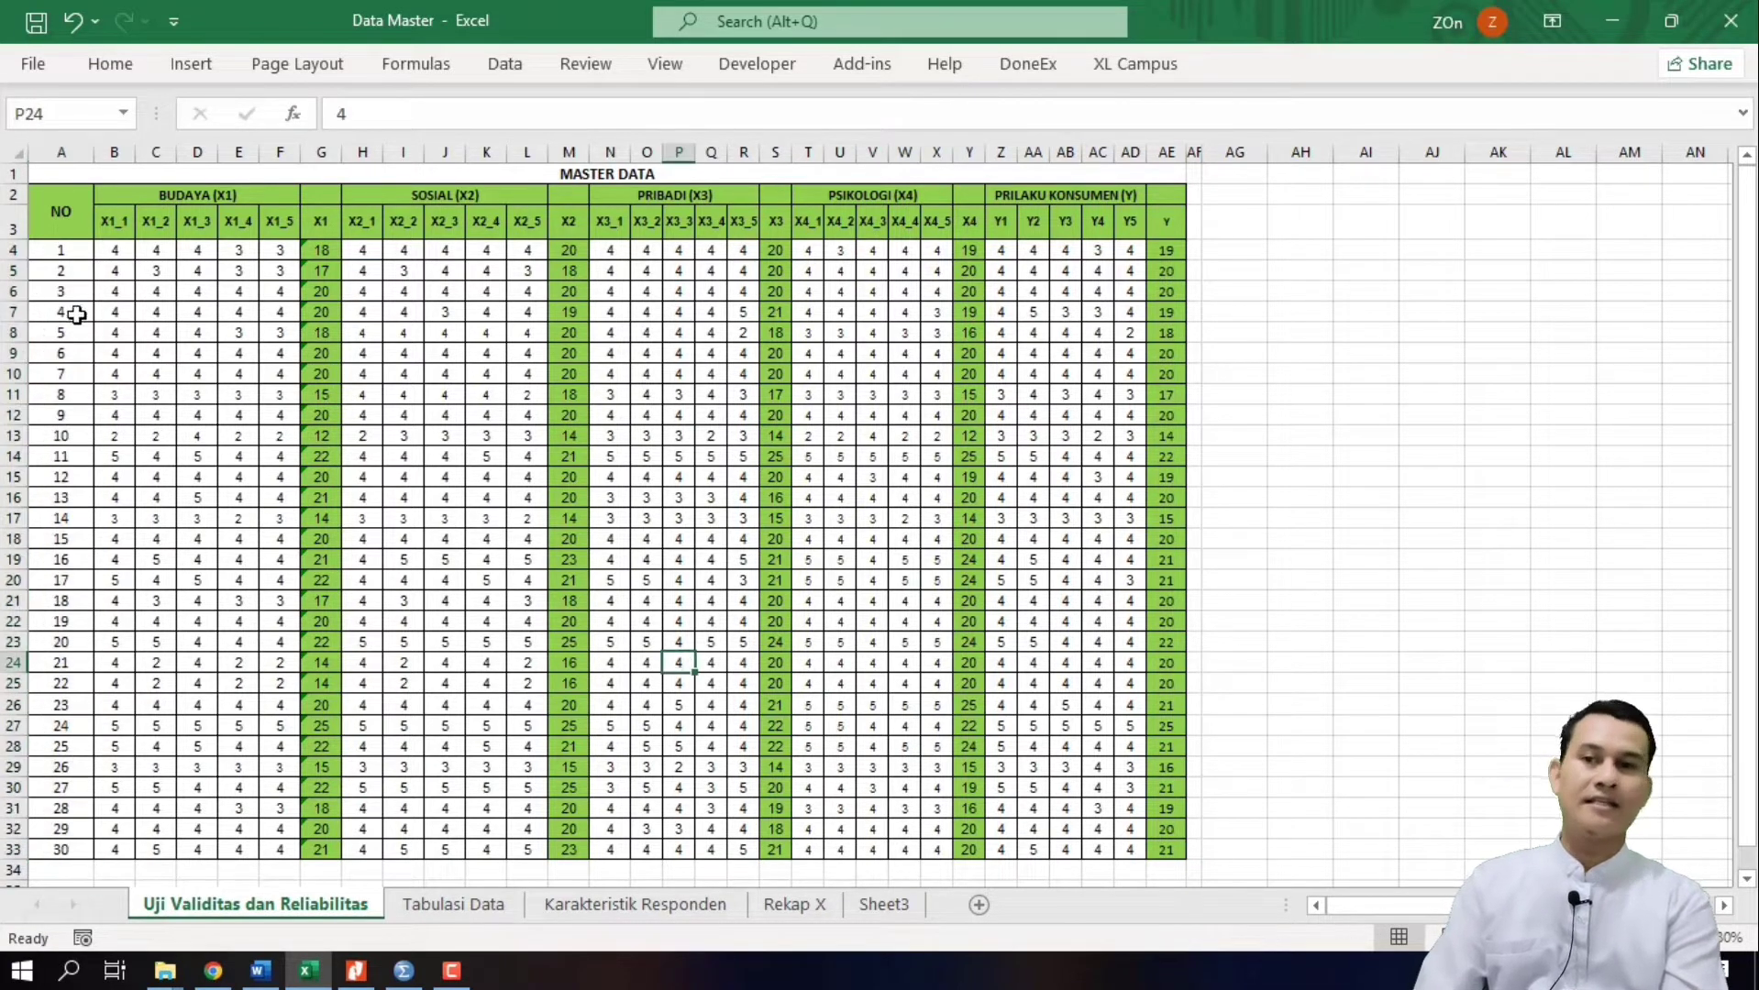
pyautogui.moveTo(103, 221); pyautogui.dragTo(1133, 229)
pyautogui.click(1056, 314)
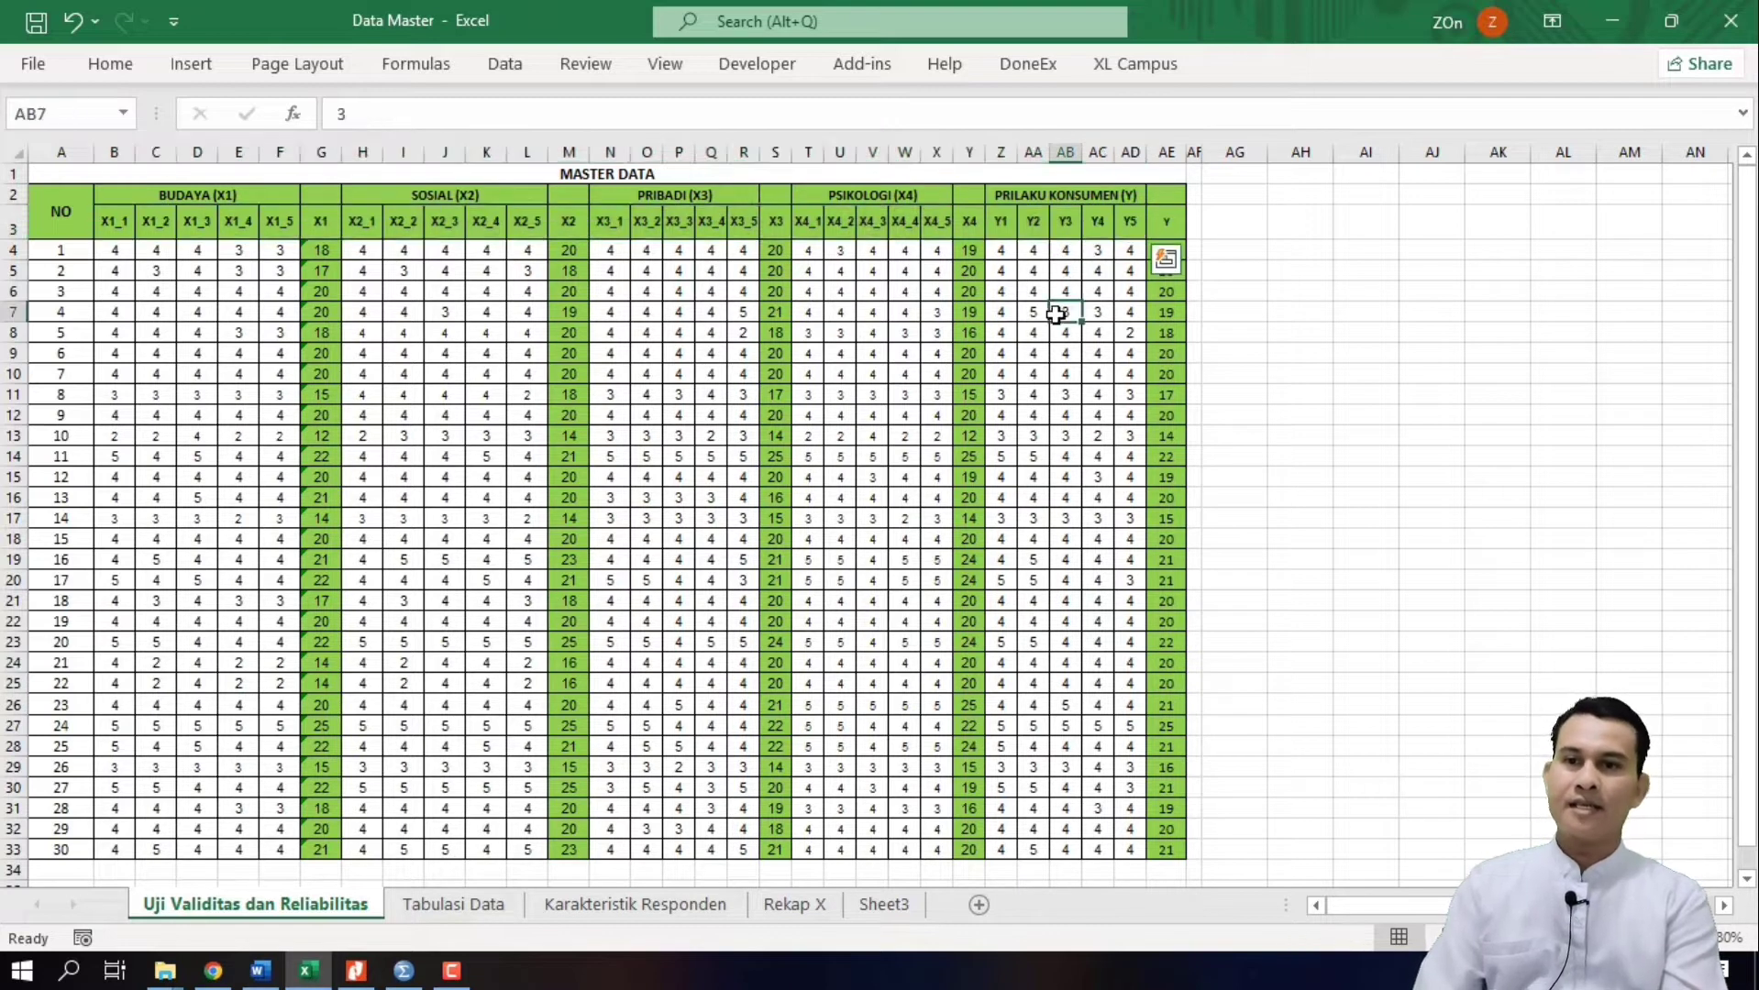
pyautogui.click(831, 456)
pyautogui.click(678, 498)
pyautogui.click(468, 518)
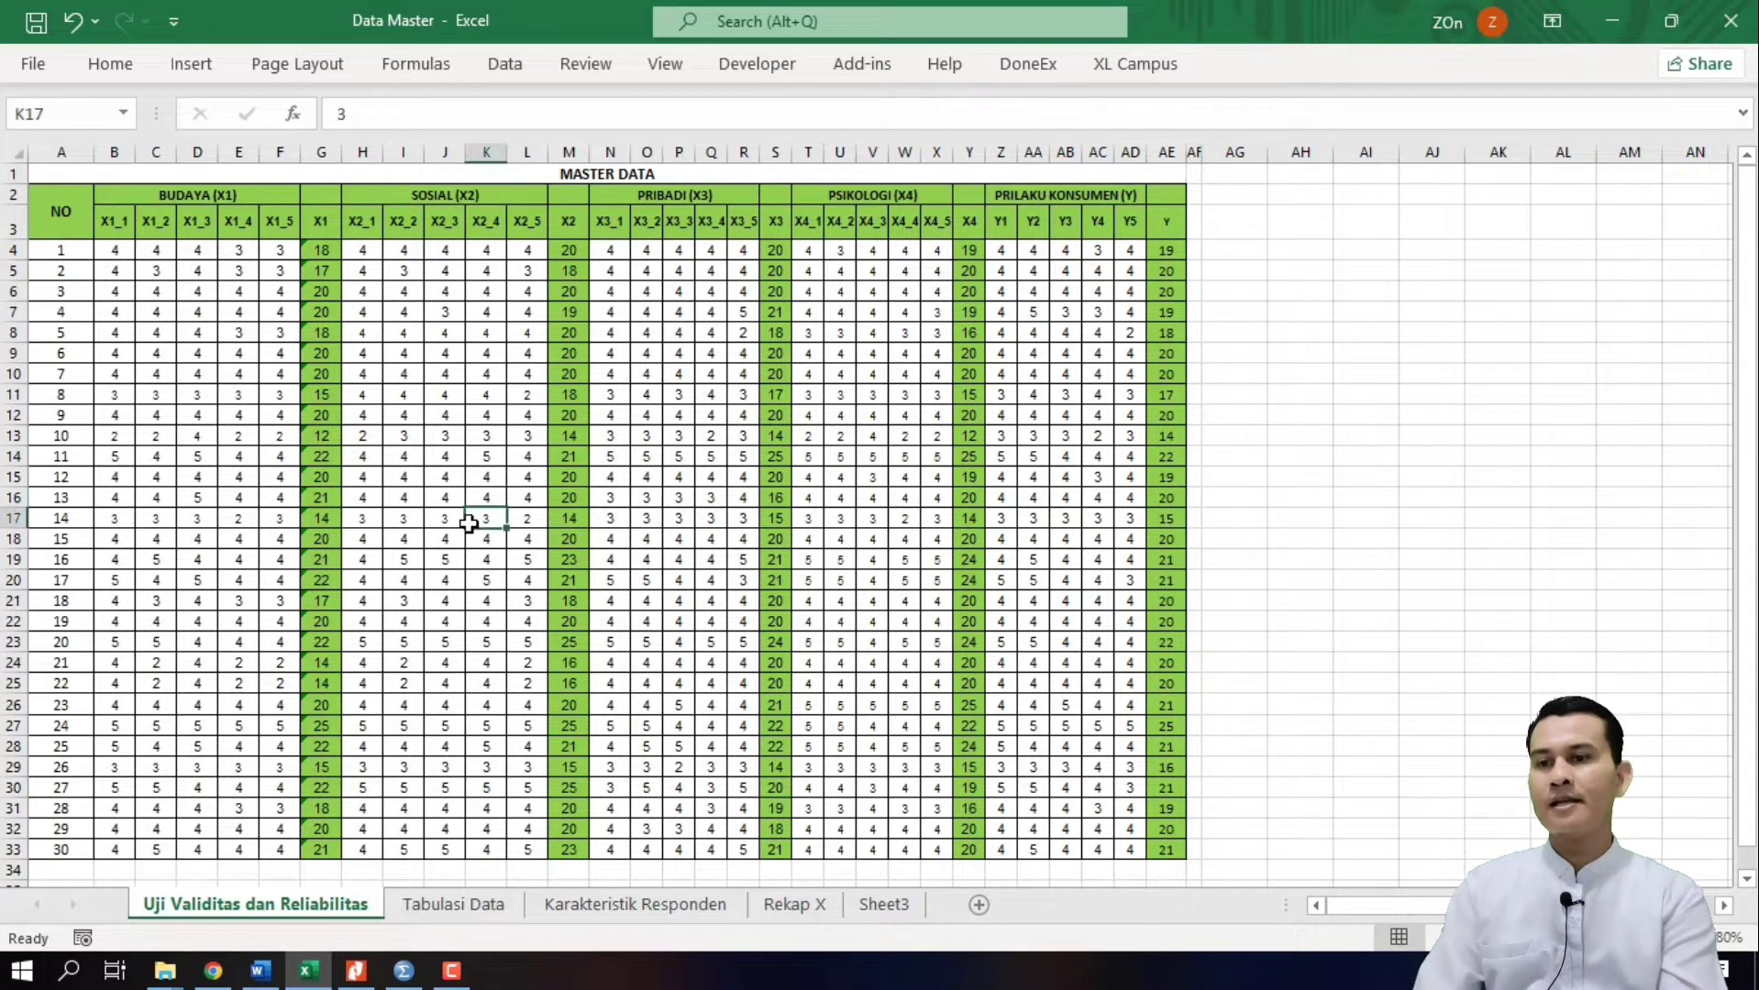
pyautogui.click(173, 599)
pyautogui.click(873, 646)
pyautogui.click(1437, 635)
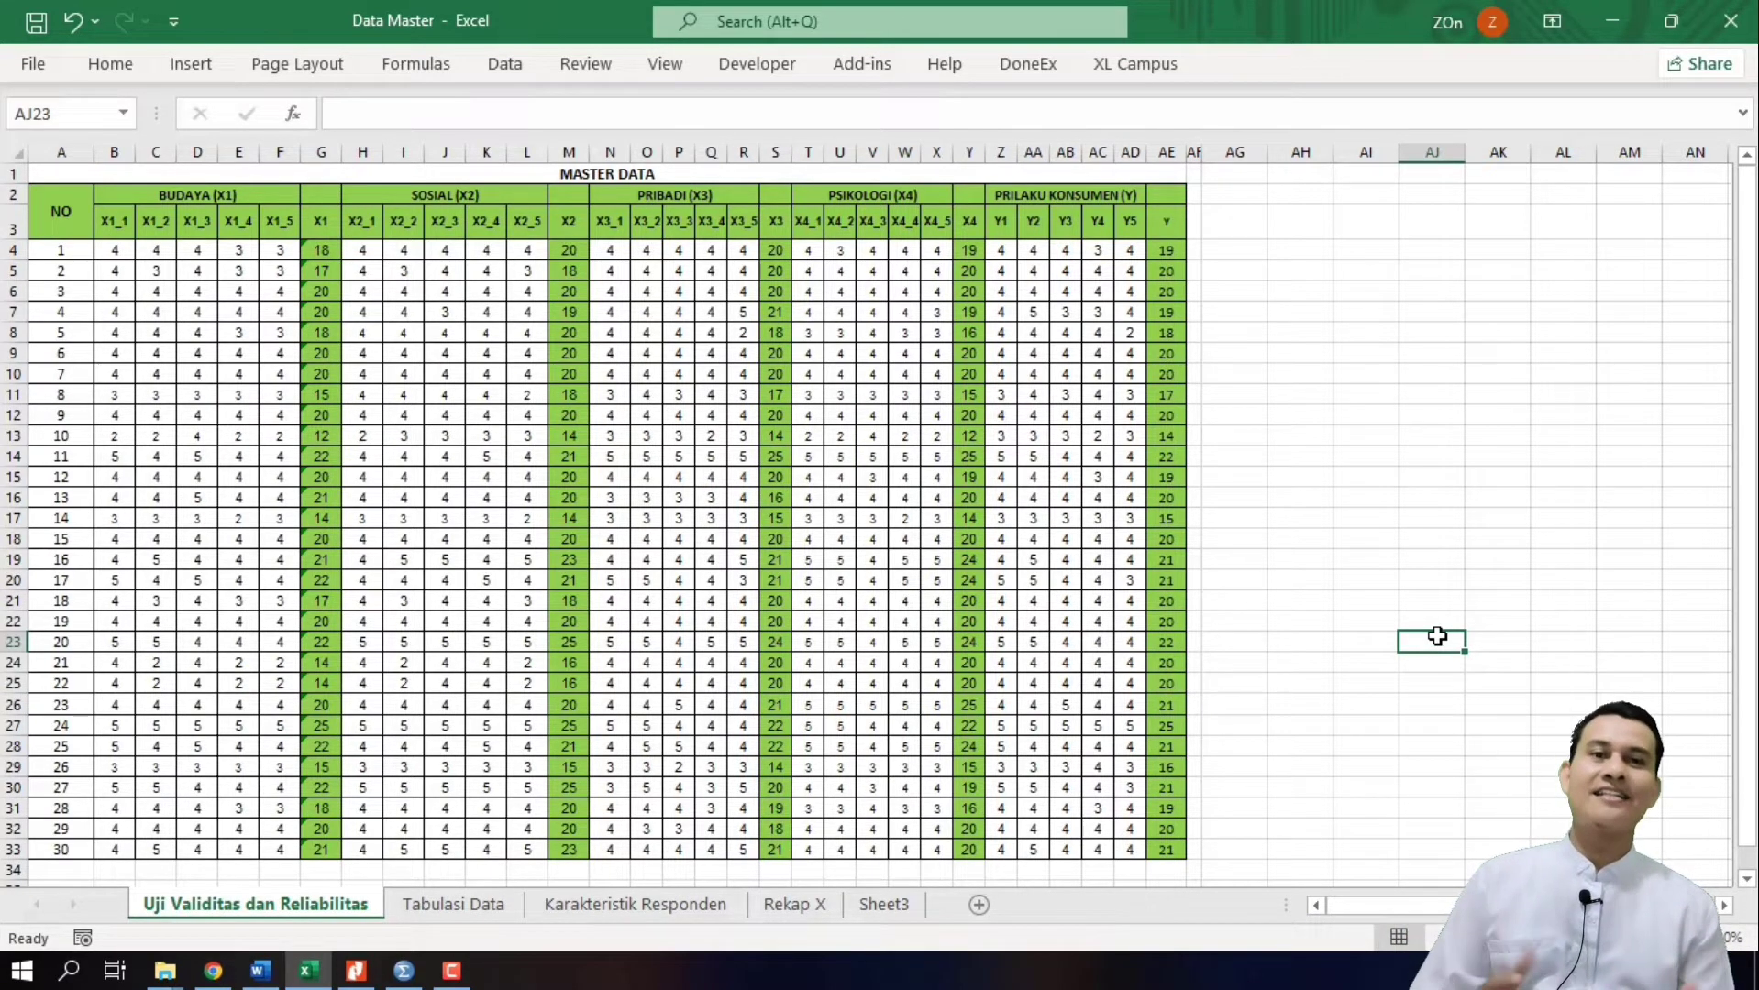
pyautogui.click(1366, 539)
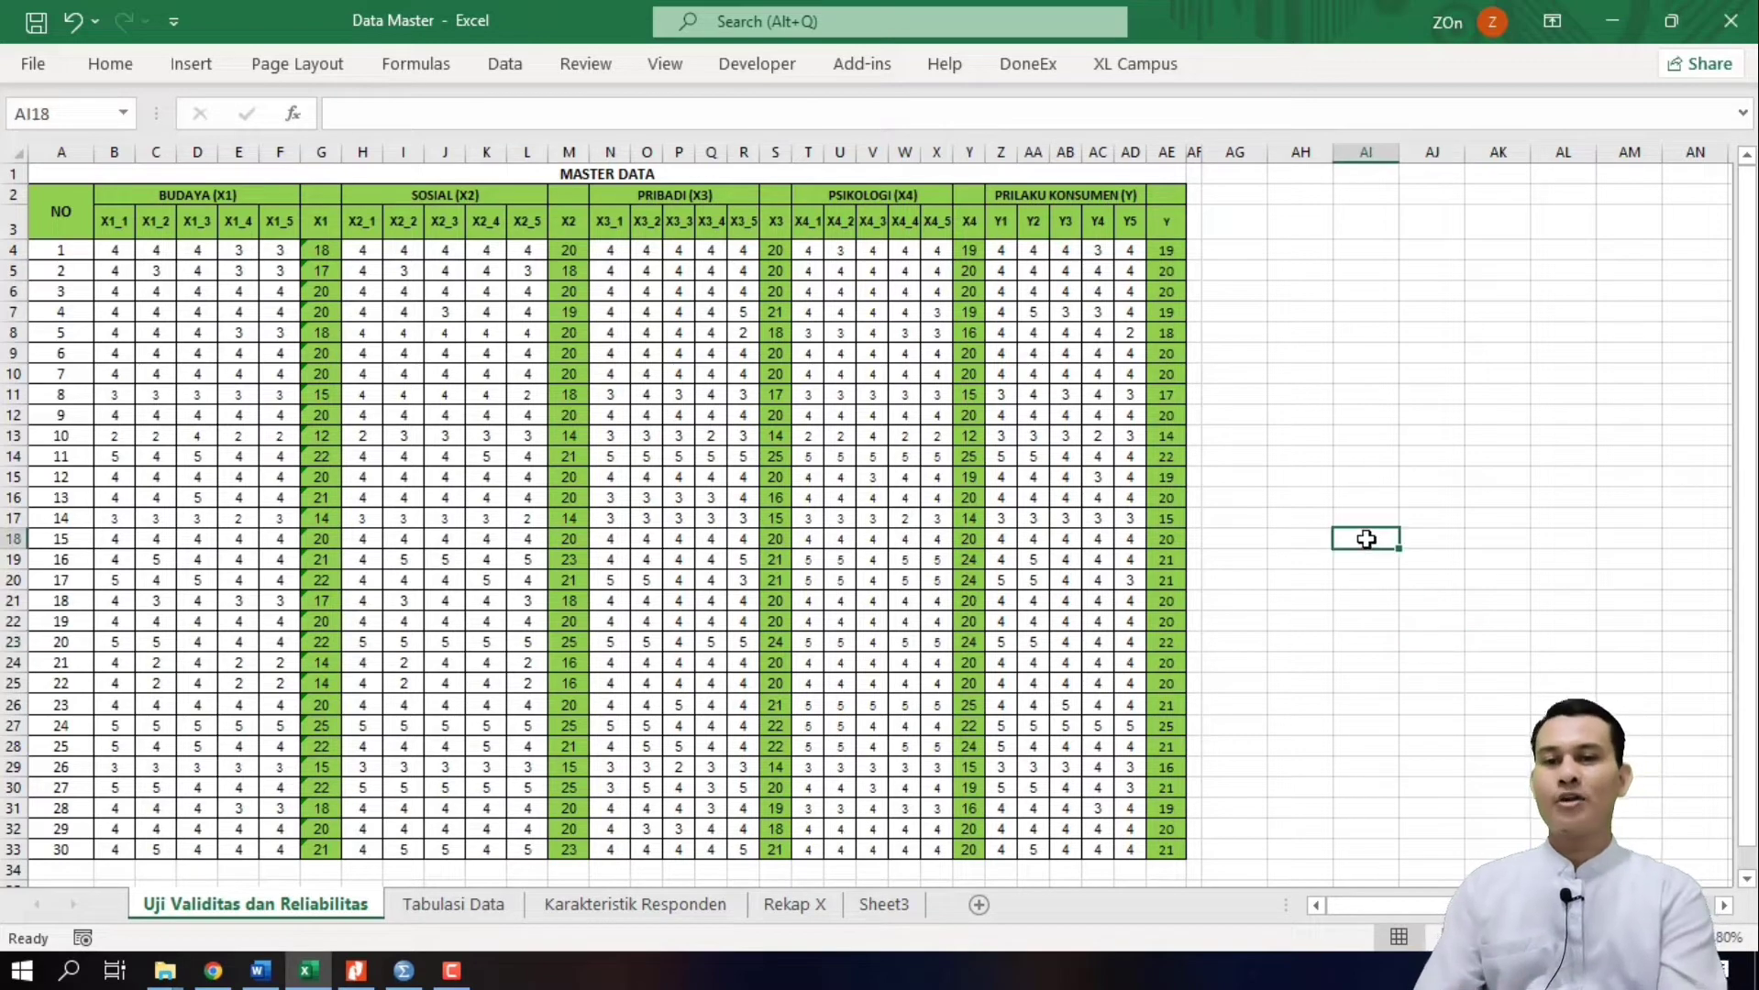
pyautogui.click(610, 560)
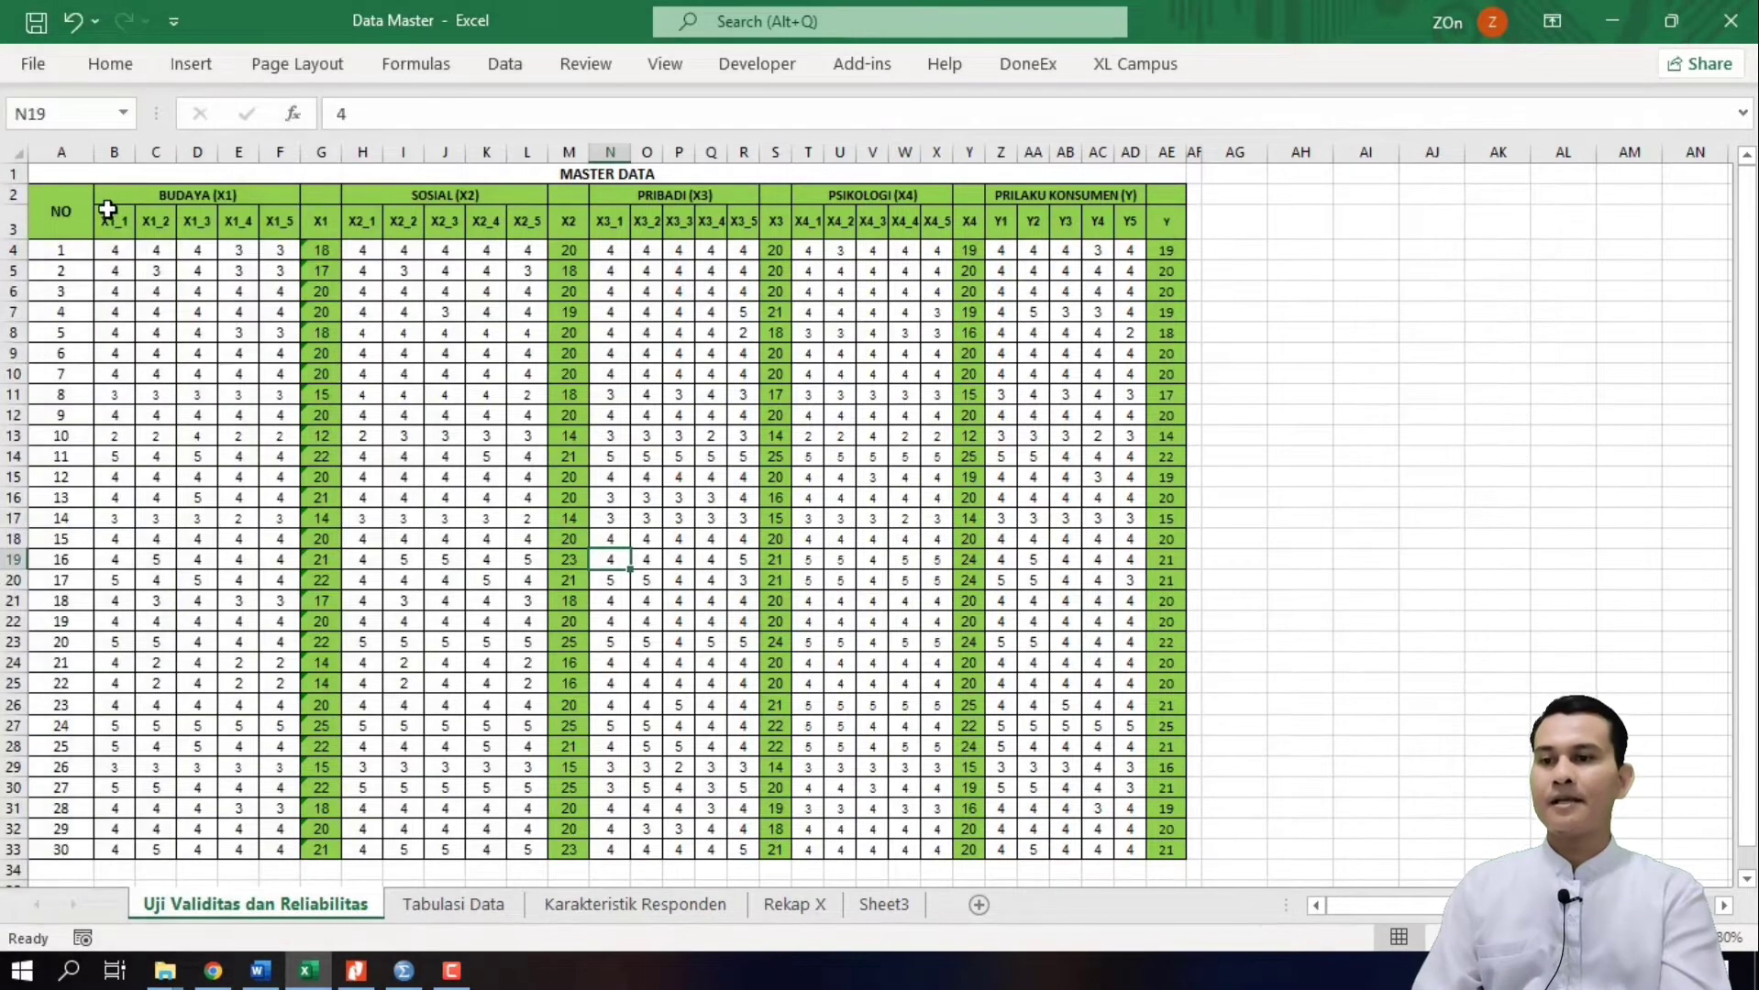
# Step: Copy the row 3 headers from X1_1 to Y and paste them as transposed values starting at cell AH4
pyautogui.moveTo(108, 229); pyautogui.dragTo(1155, 231)
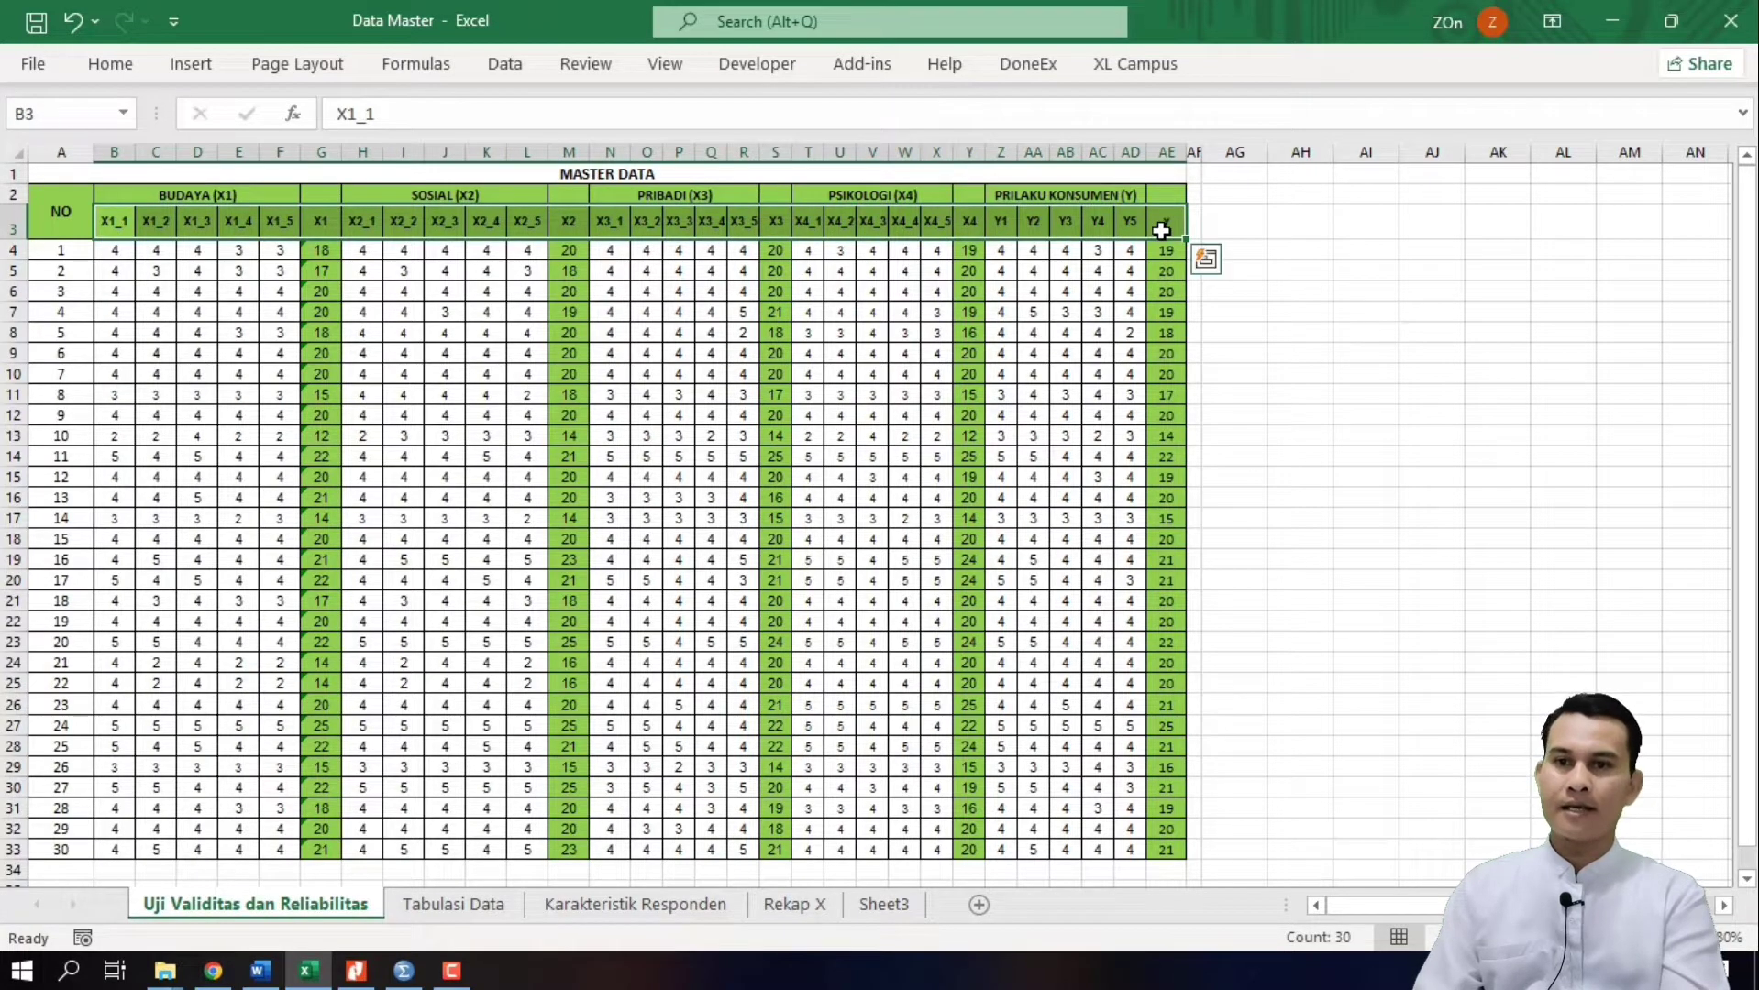
pyautogui.rightClick(1161, 229)
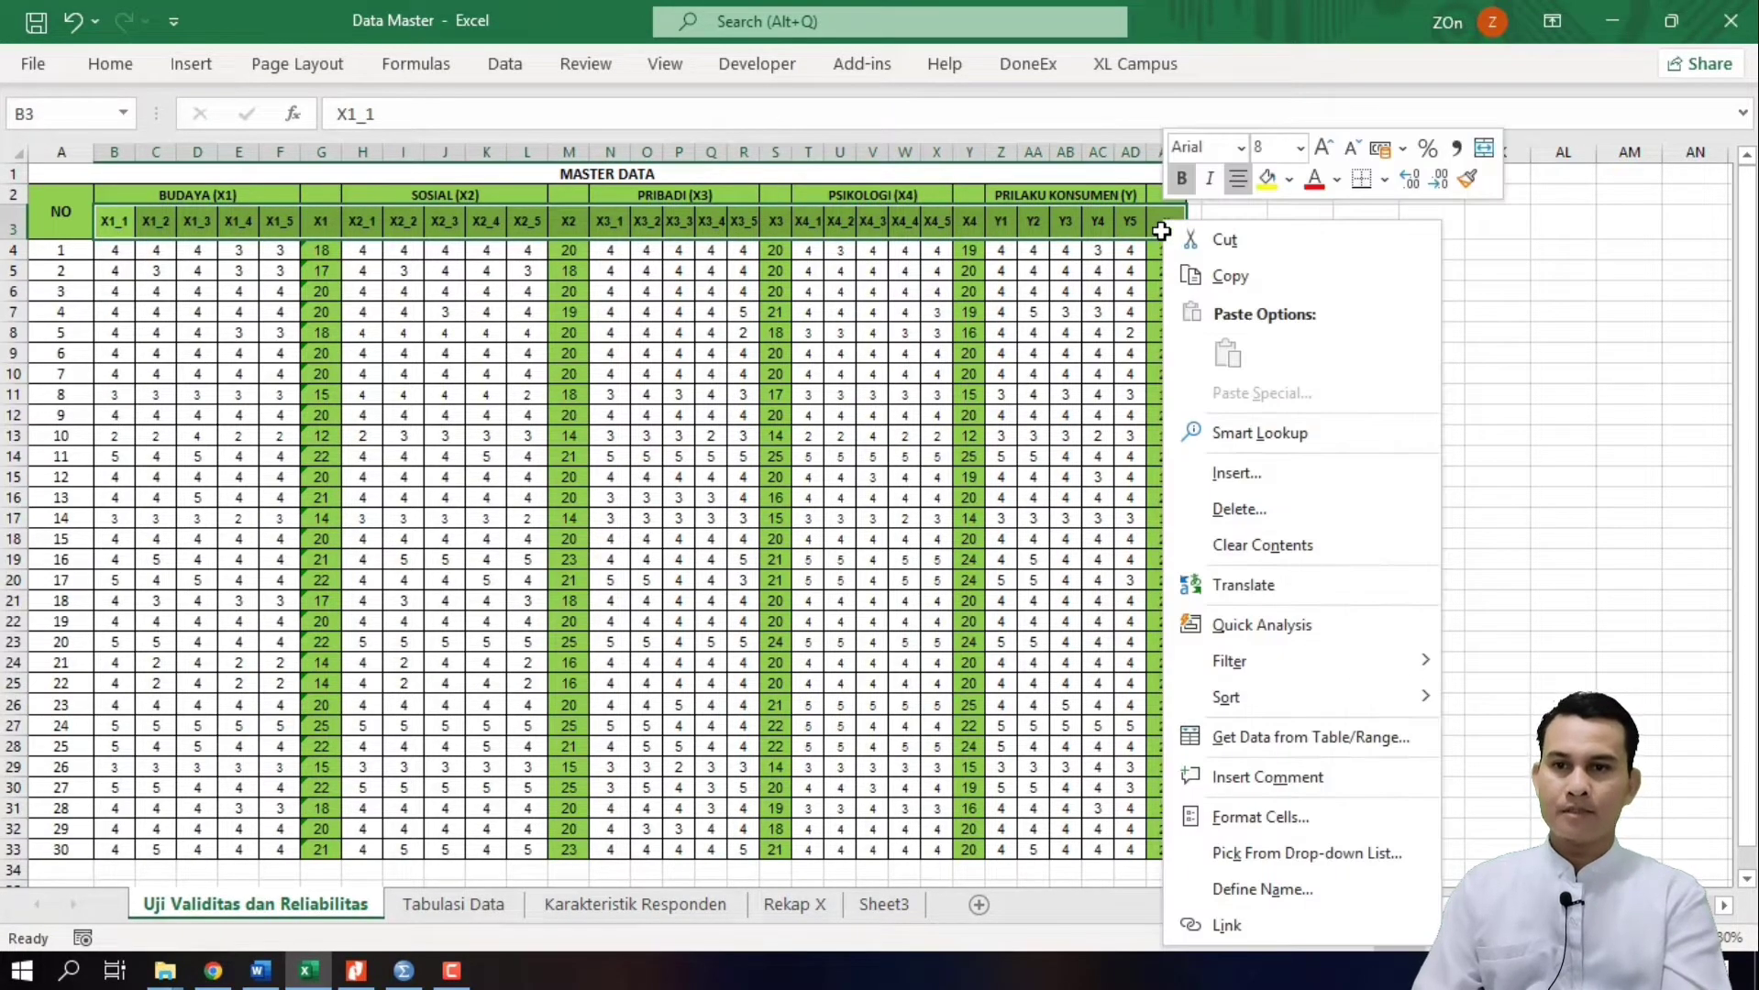
pyautogui.click(1223, 269)
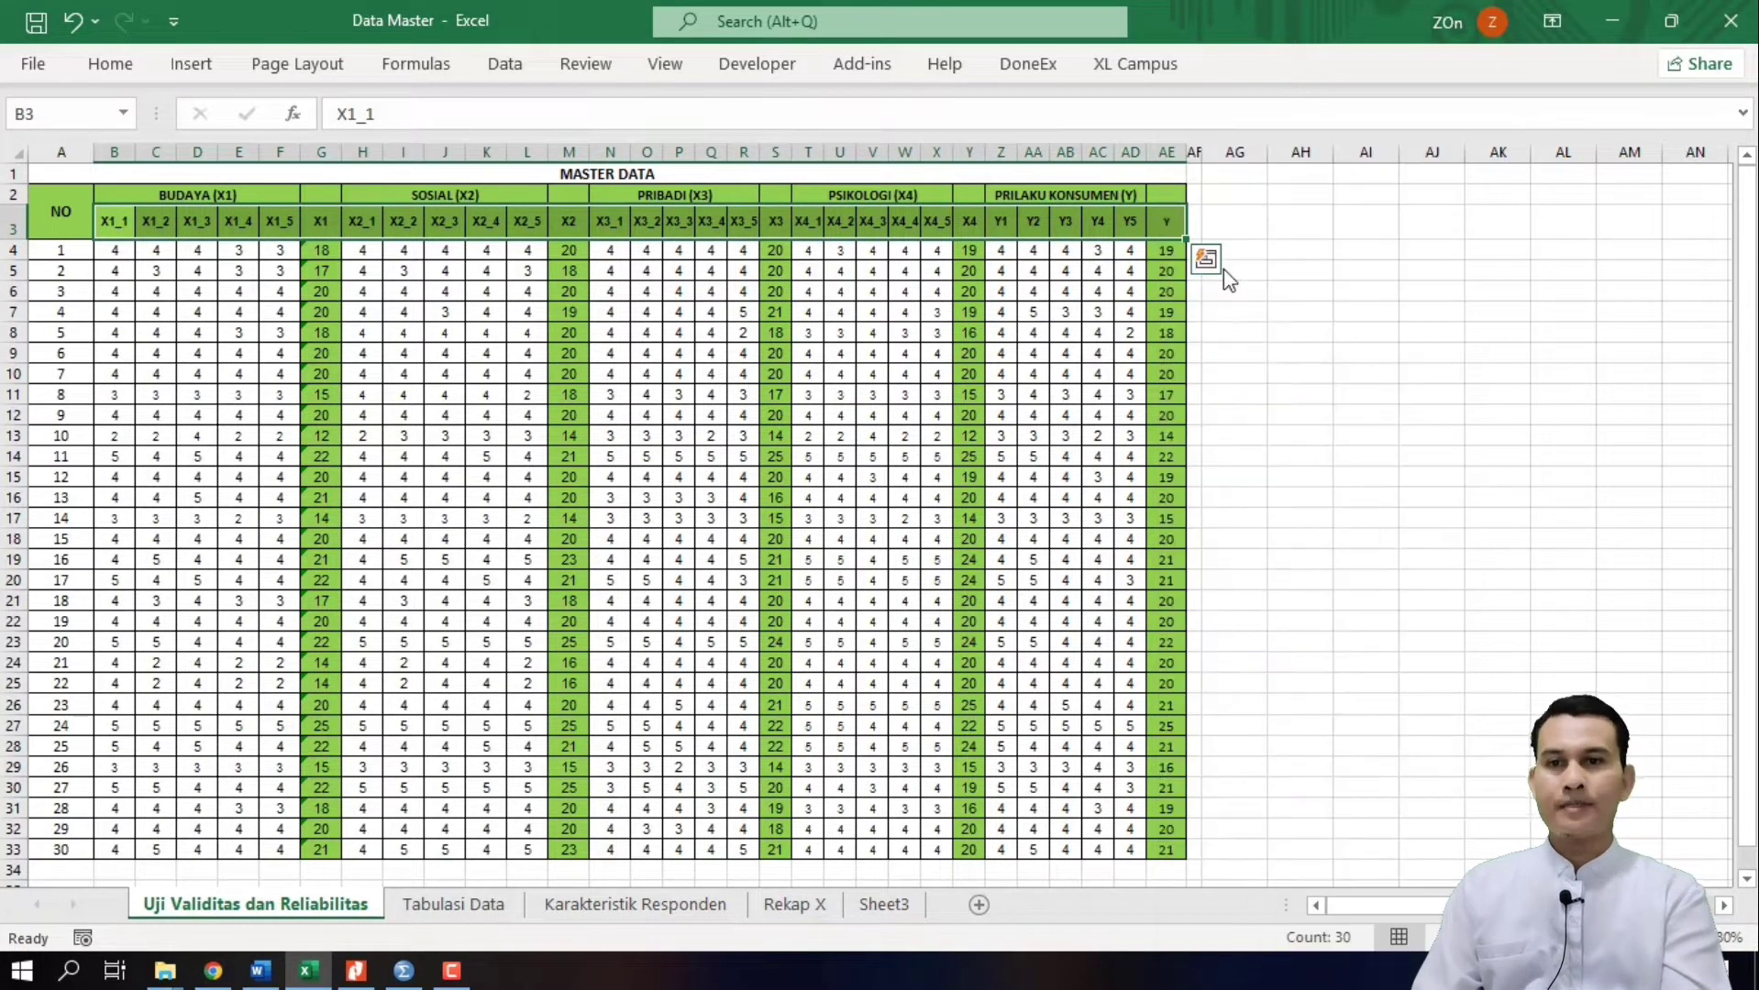
pyautogui.click(1304, 251)
pyautogui.rightClick(1303, 251)
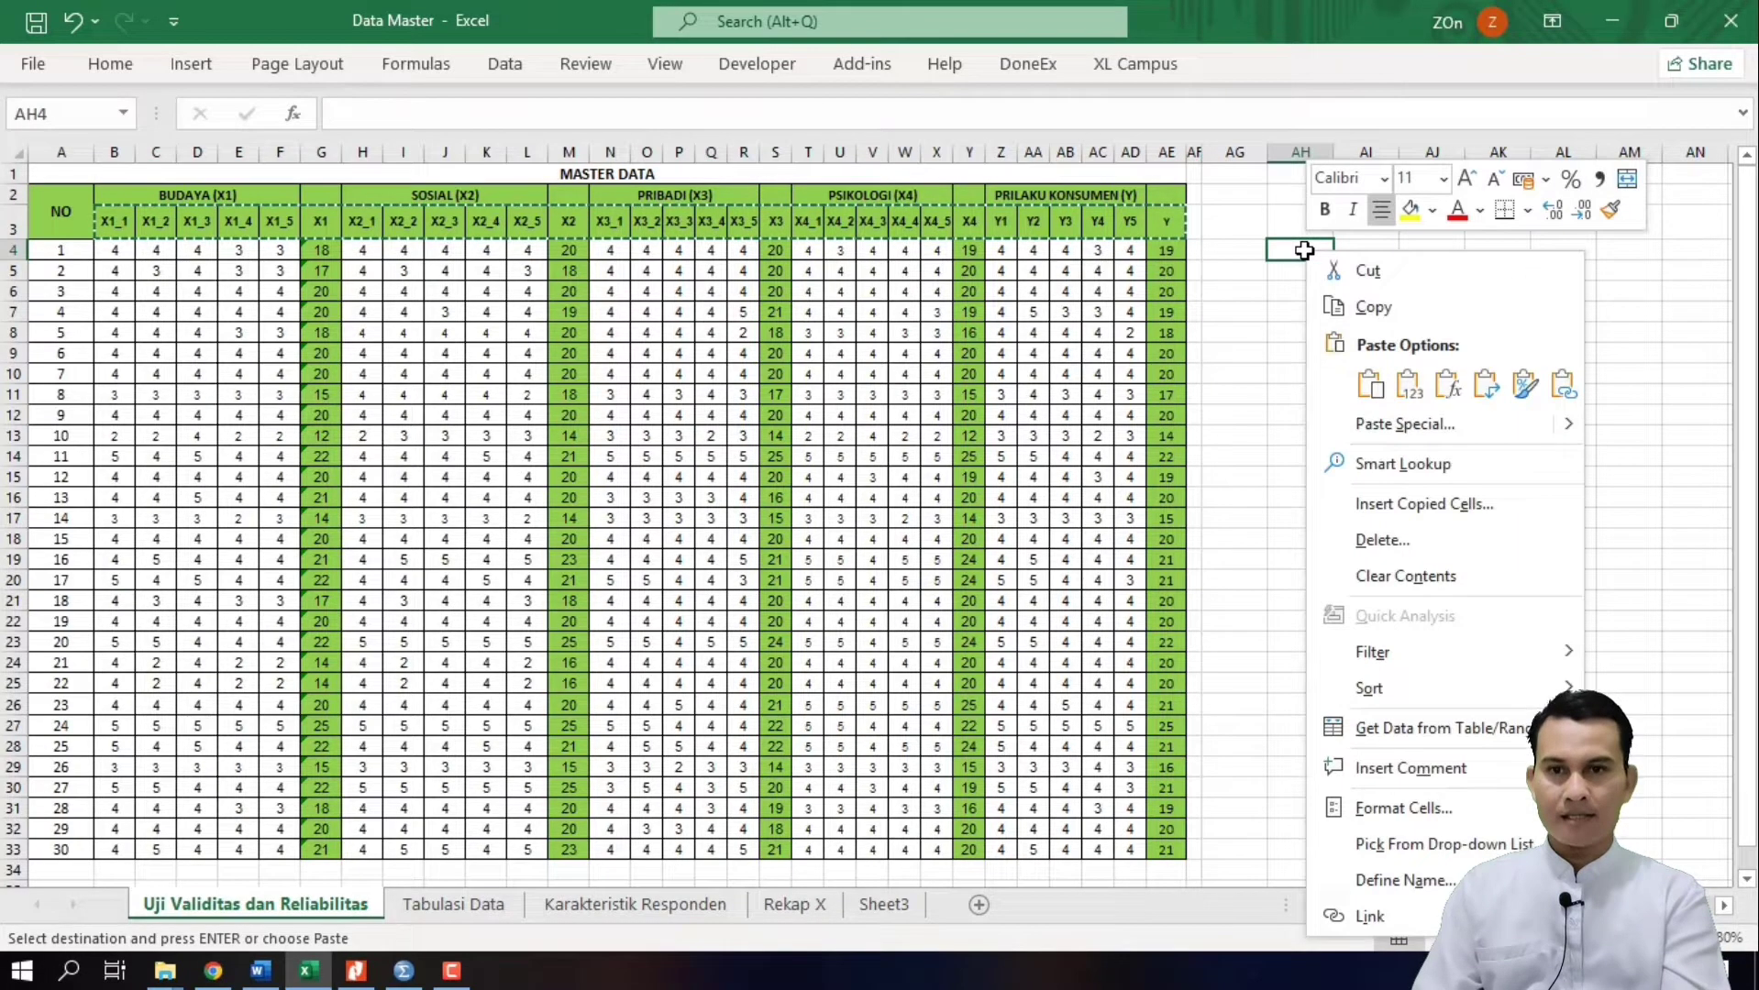
pyautogui.click(1356, 424)
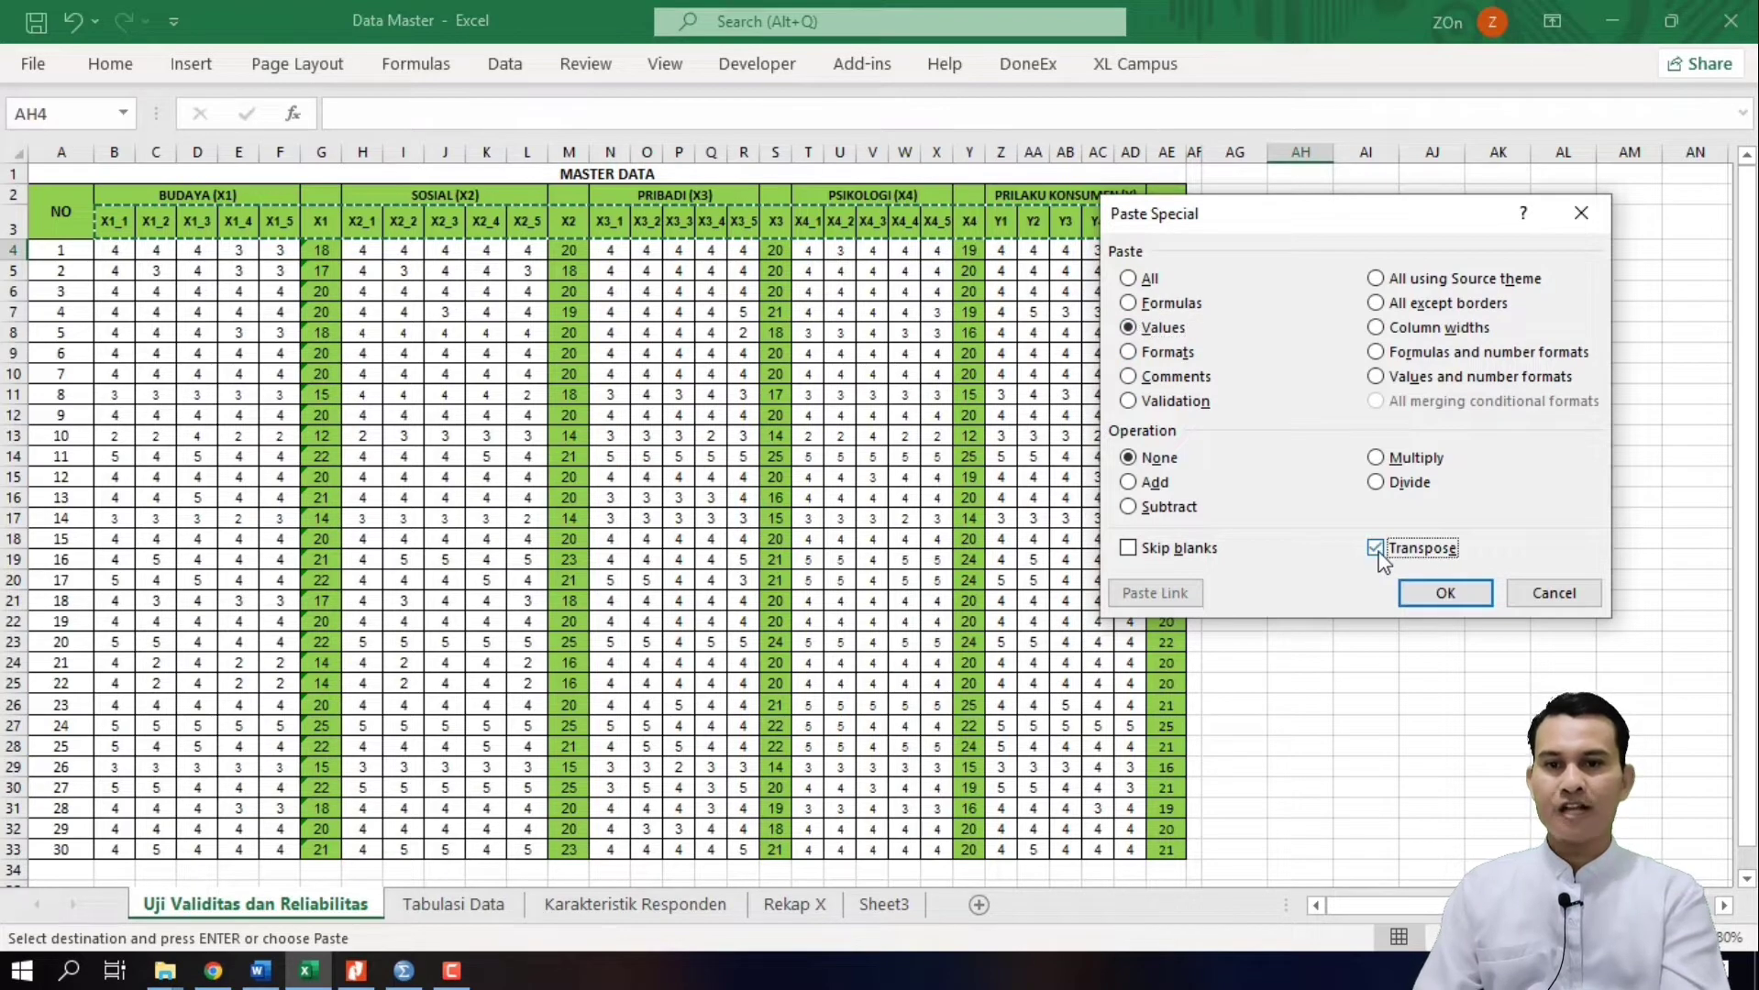
pyautogui.click(1436, 596)
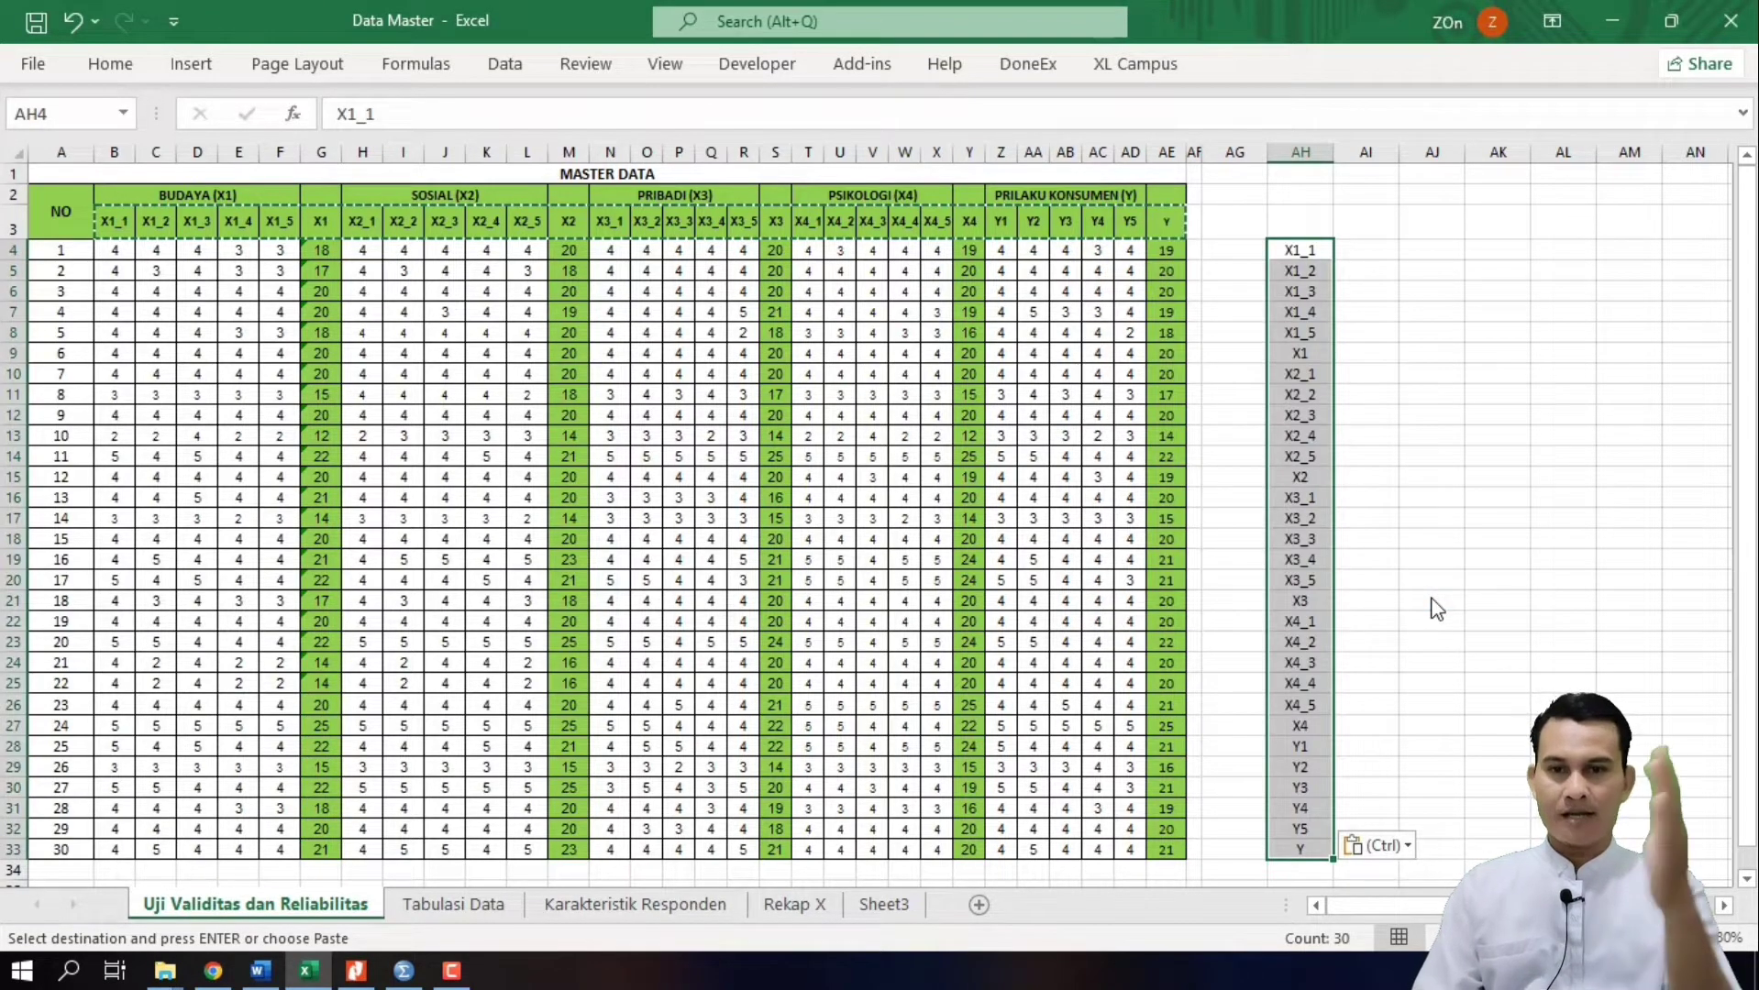
pyautogui.click(1429, 538)
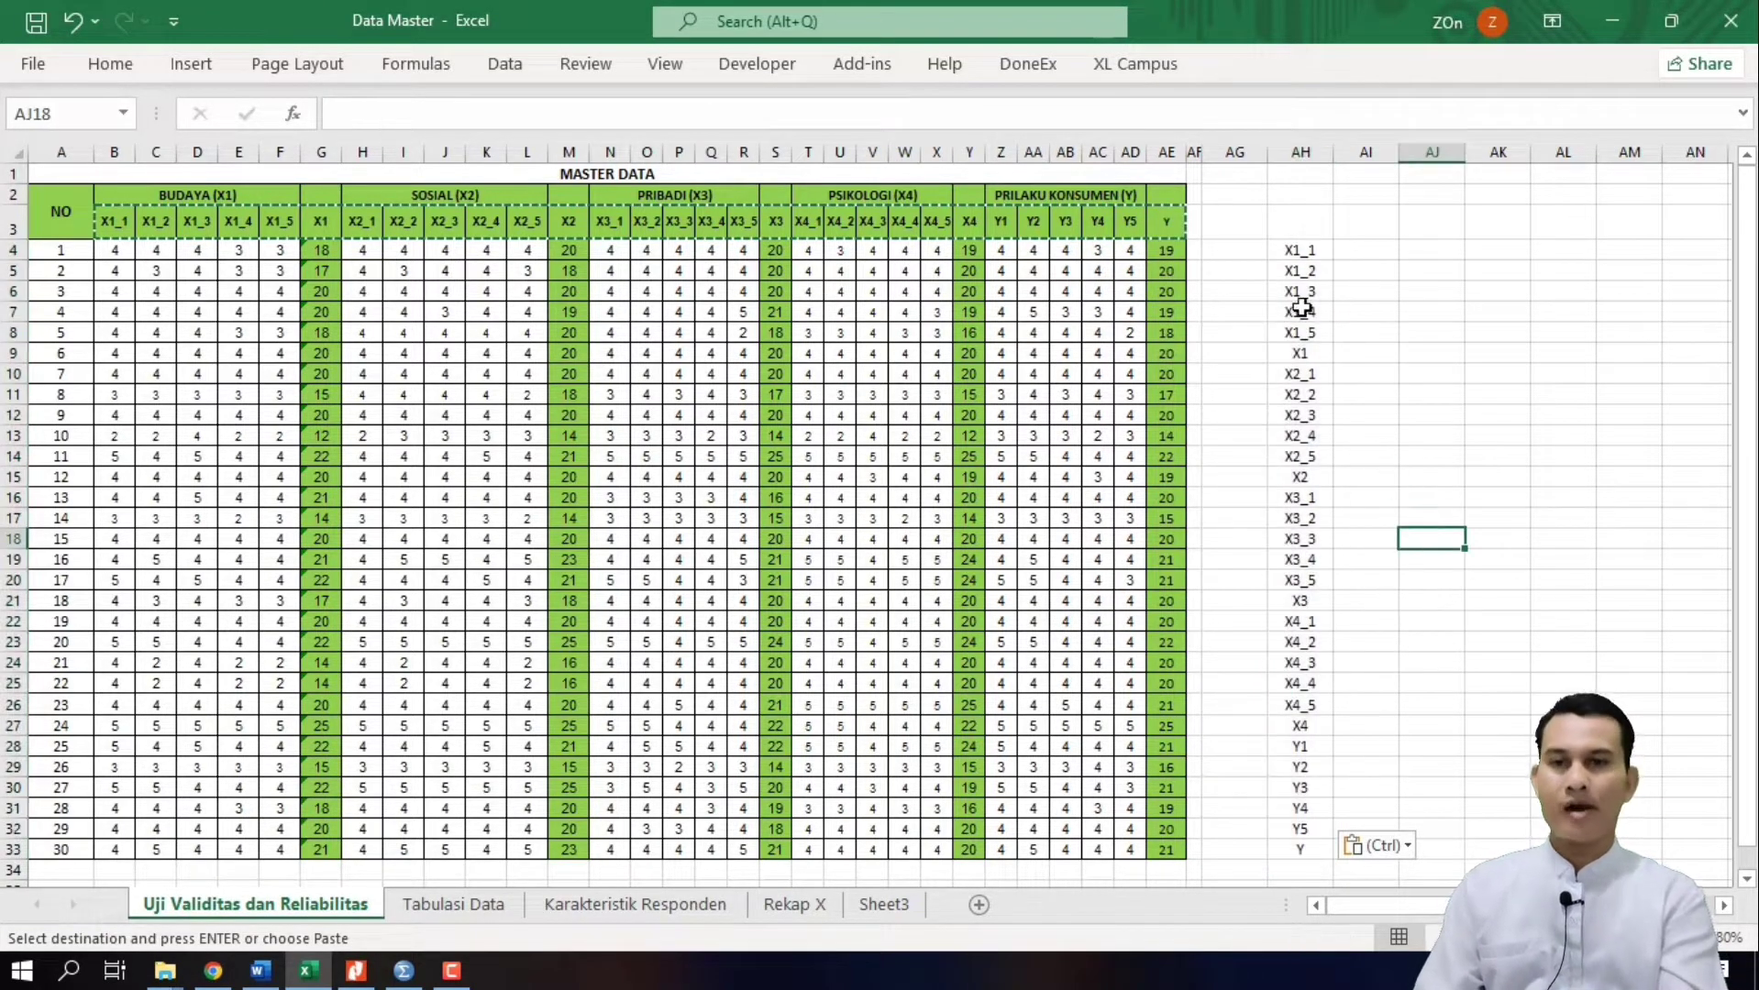
# Step: Copy the variable names in AH4:AH33 and paste them into the Name column of the SPSS Variable View, starting at row 1
pyautogui.moveTo(1293, 251); pyautogui.dragTo(1296, 845)
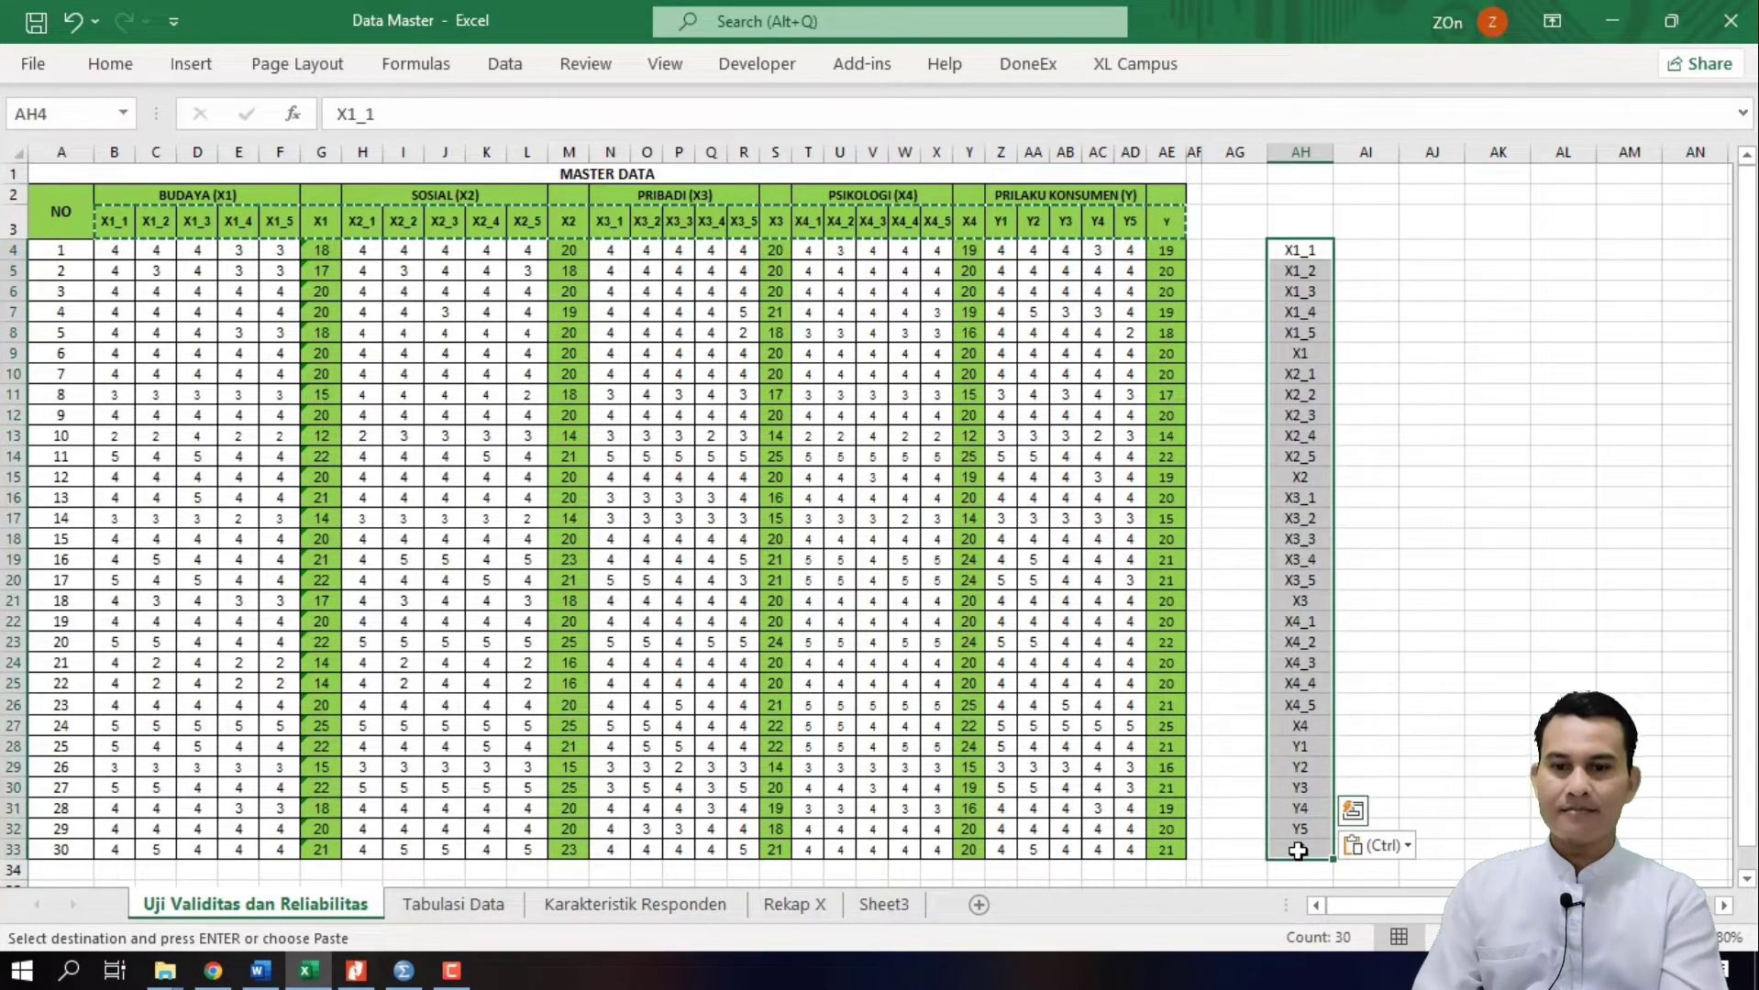
pyautogui.rightClick(1296, 845)
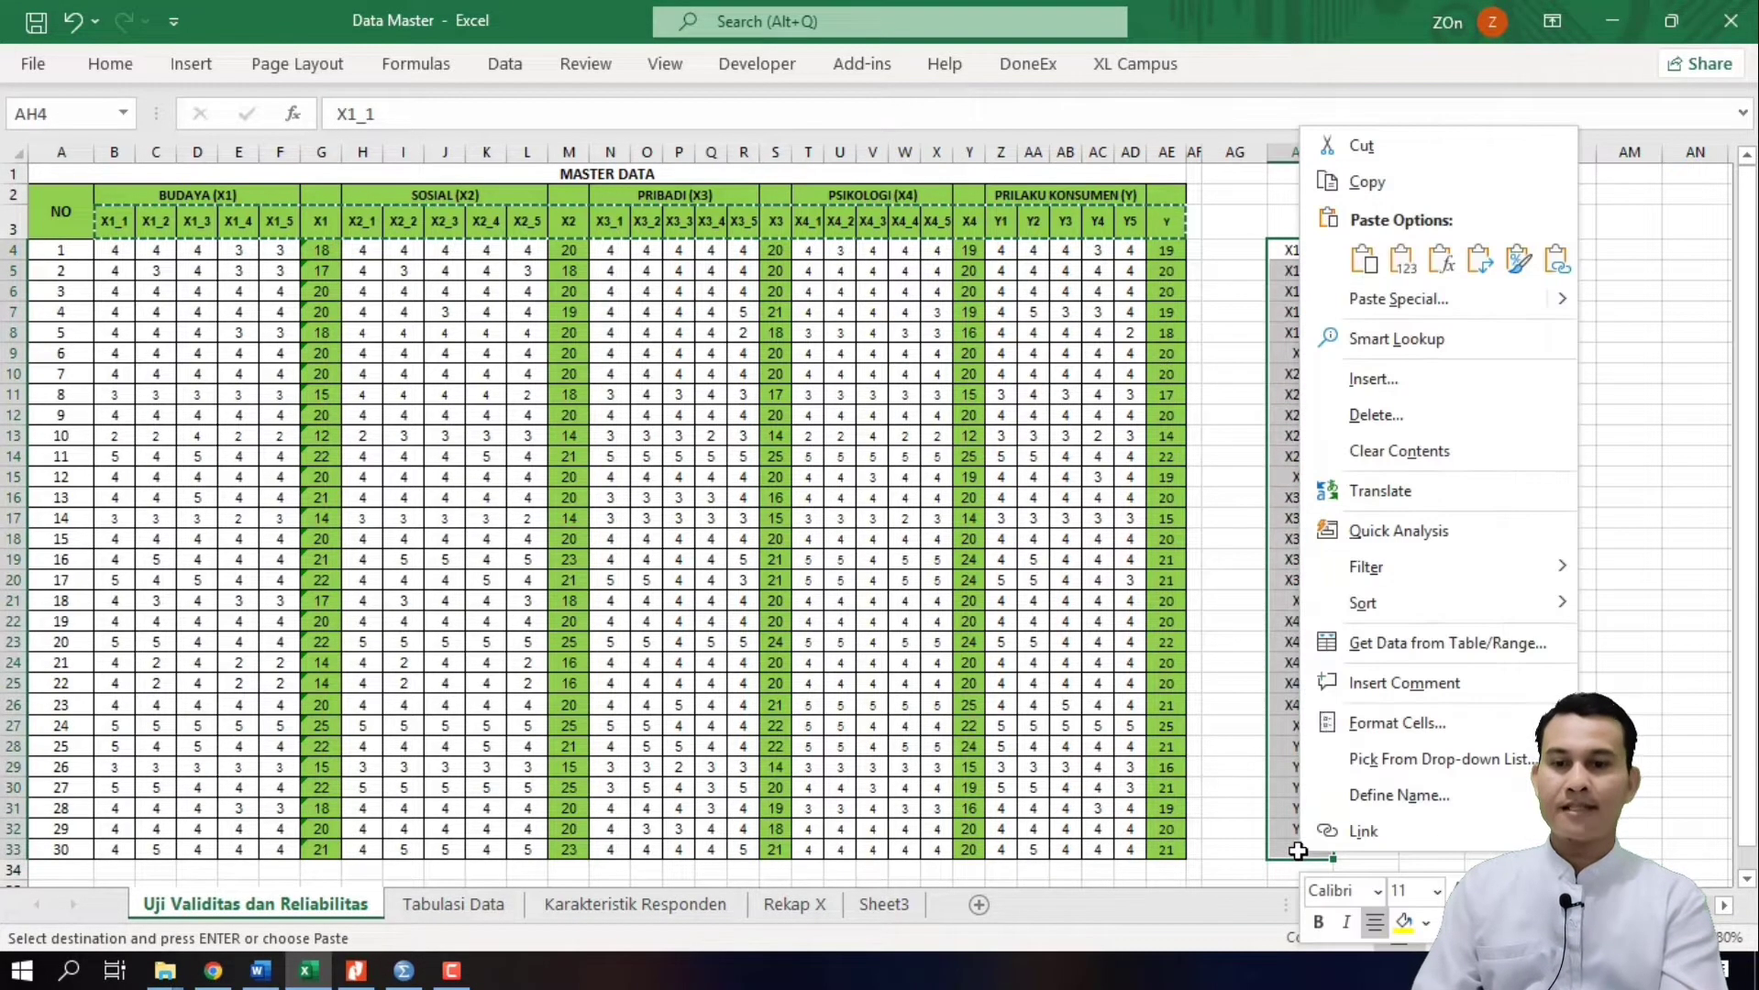
pyautogui.click(1366, 182)
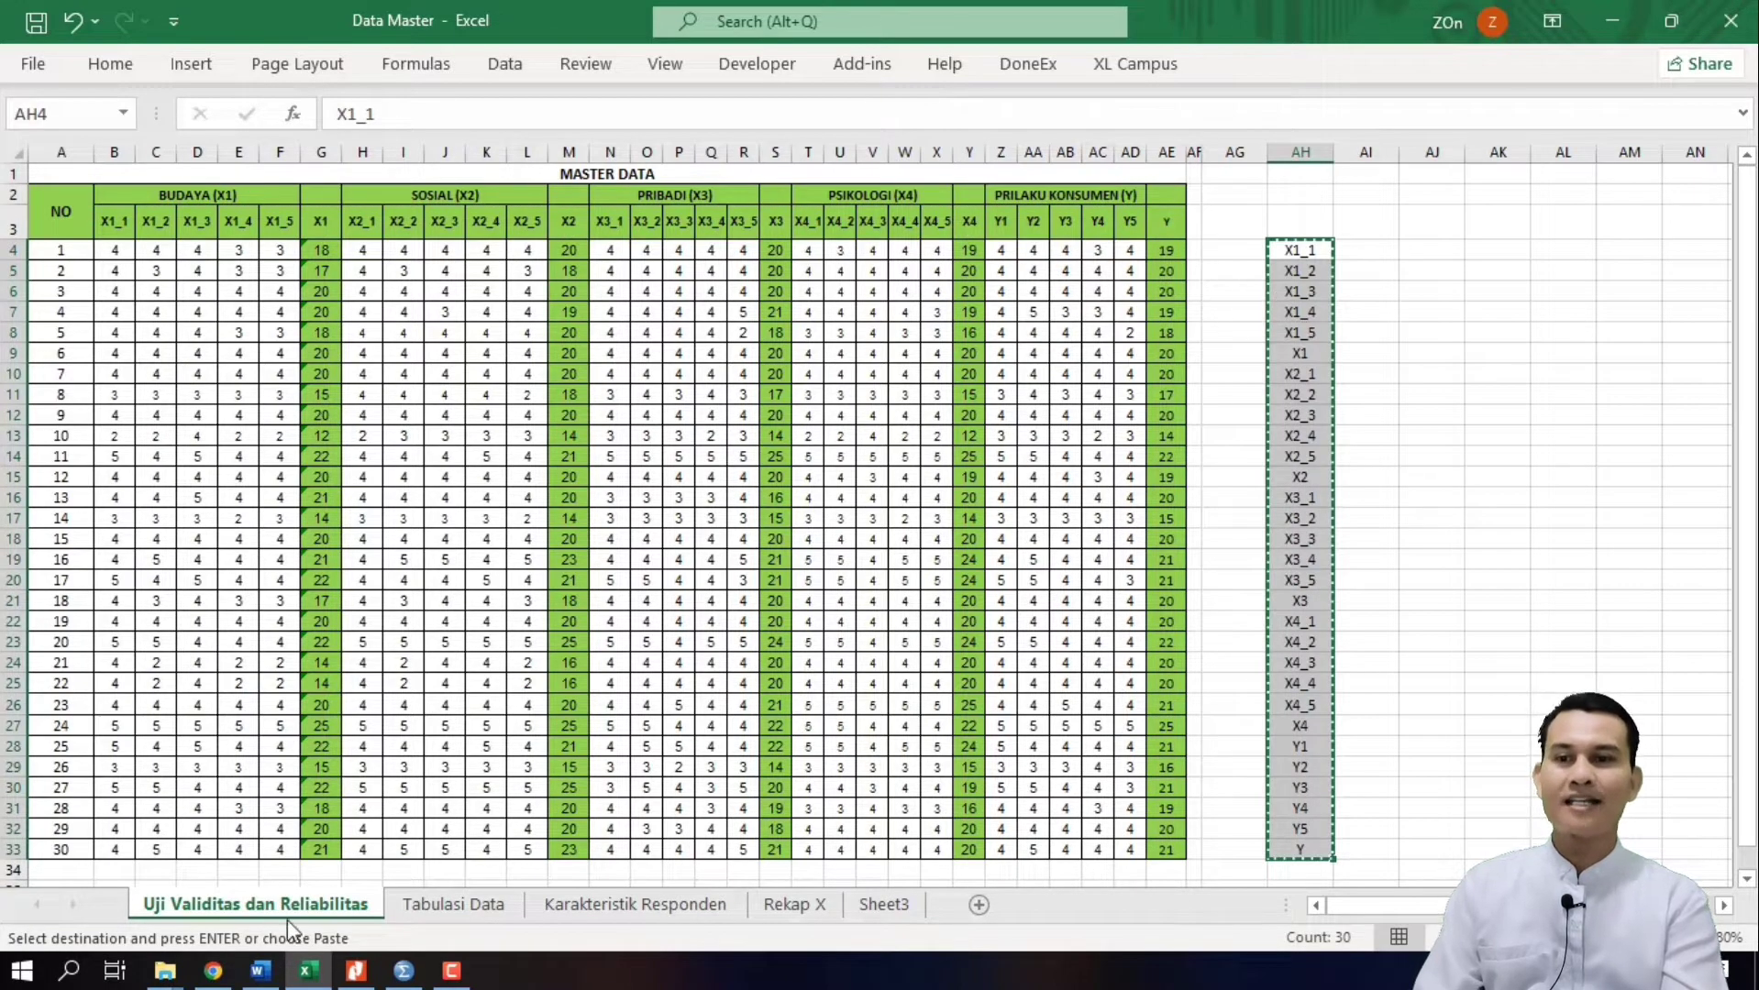
pyautogui.moveTo(400, 979)
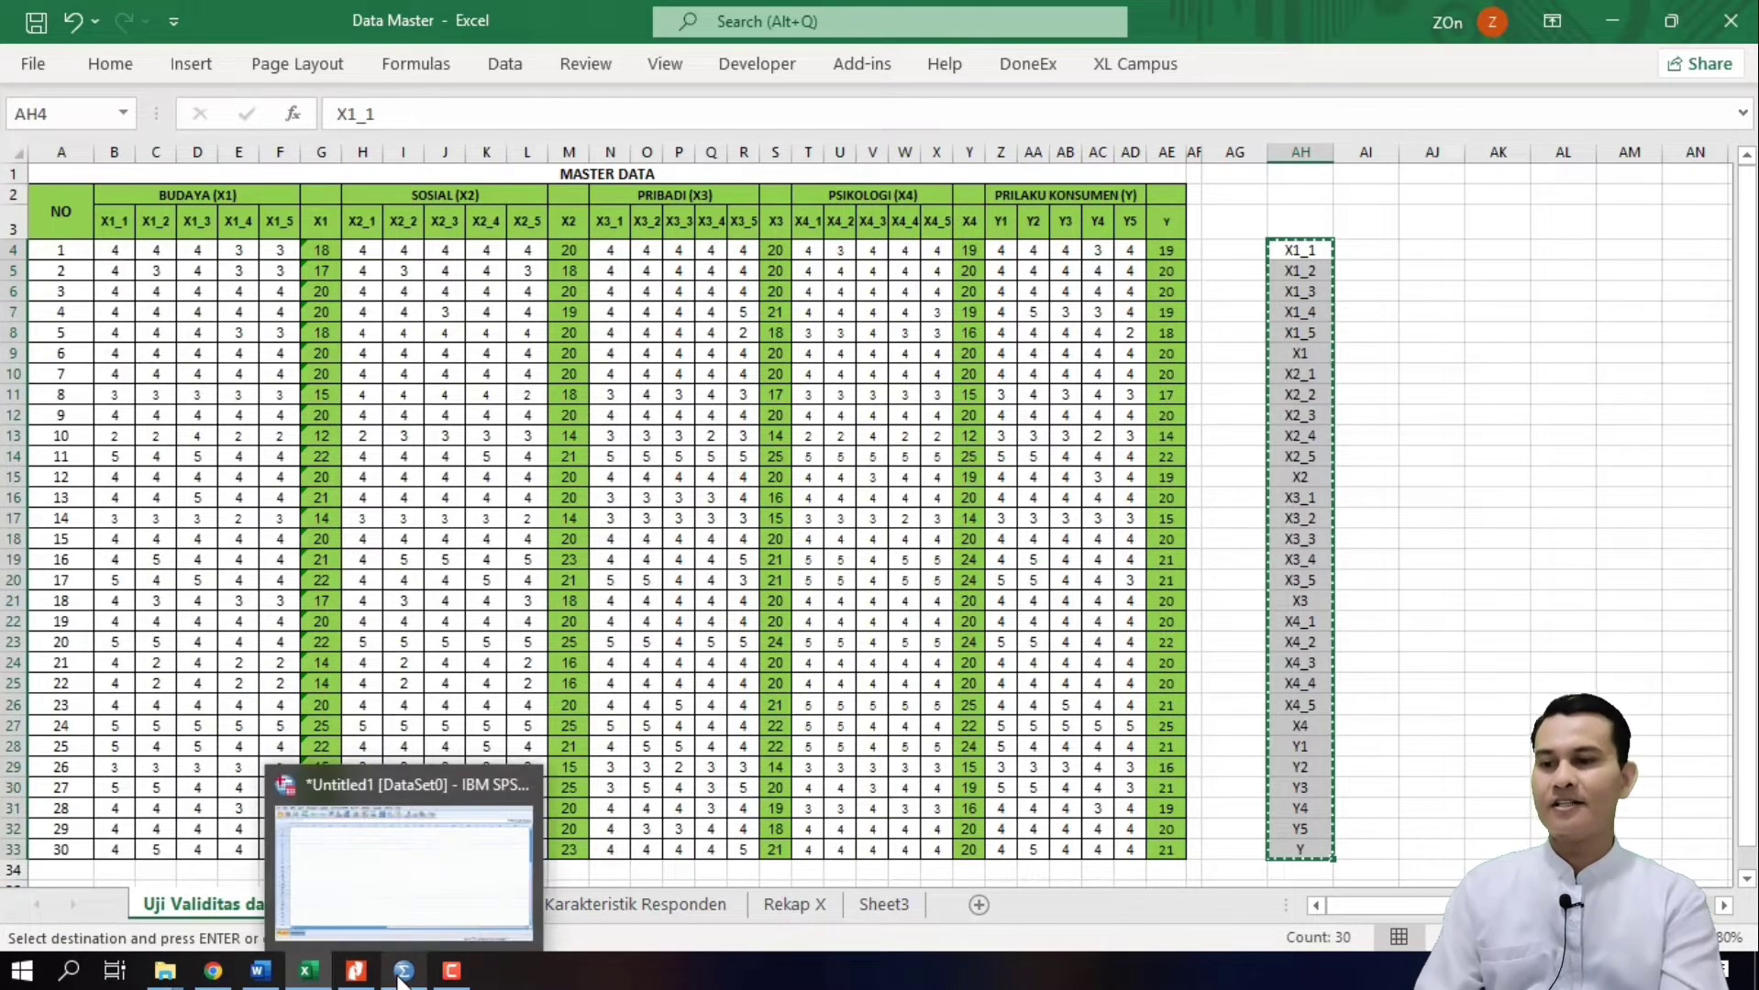
pyautogui.click(389, 854)
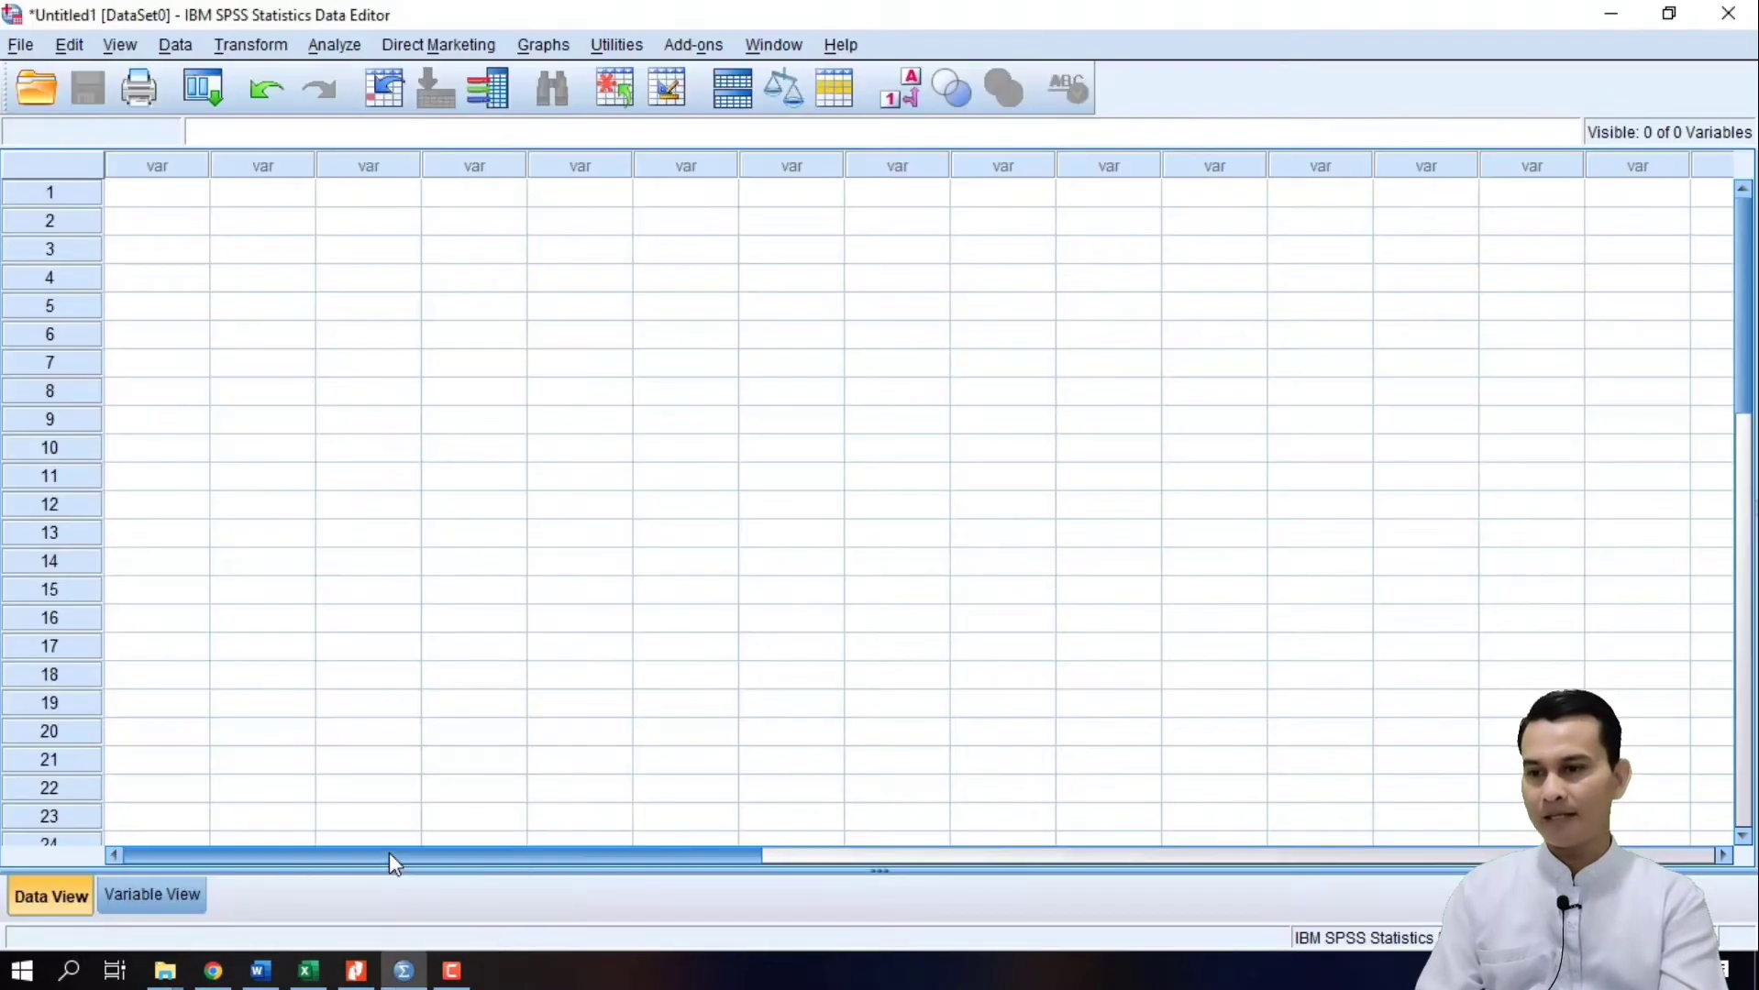
pyautogui.click(151, 893)
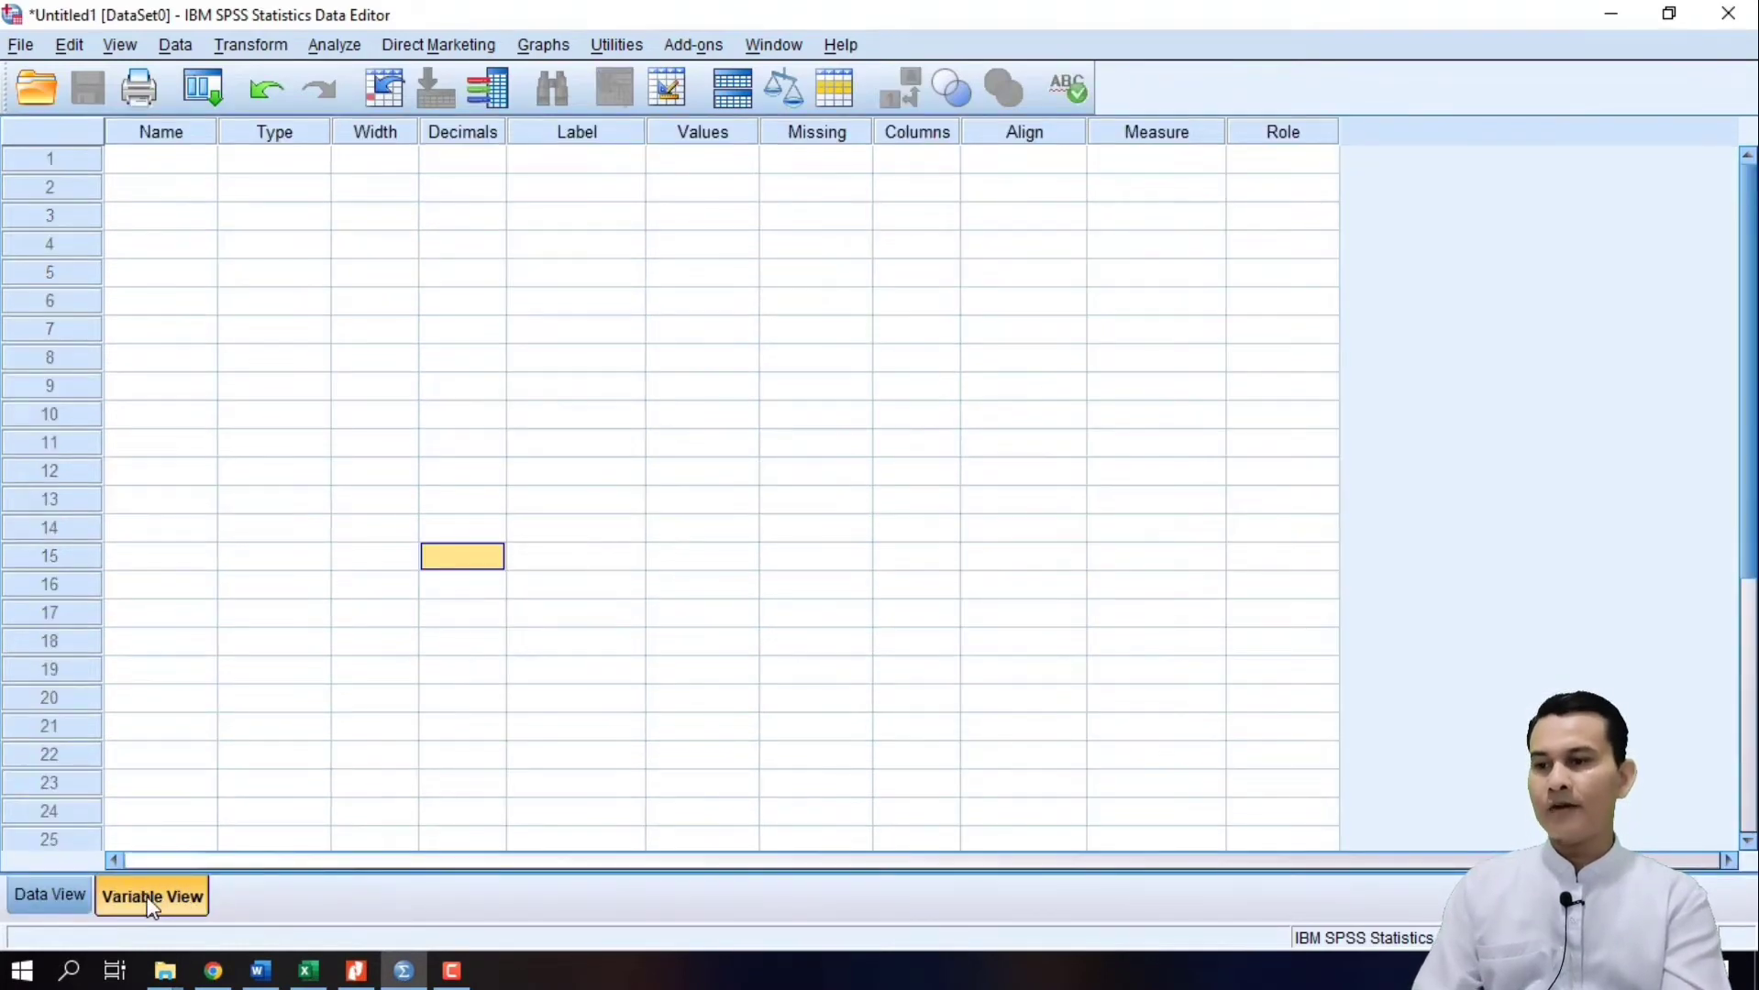
pyautogui.click(160, 165)
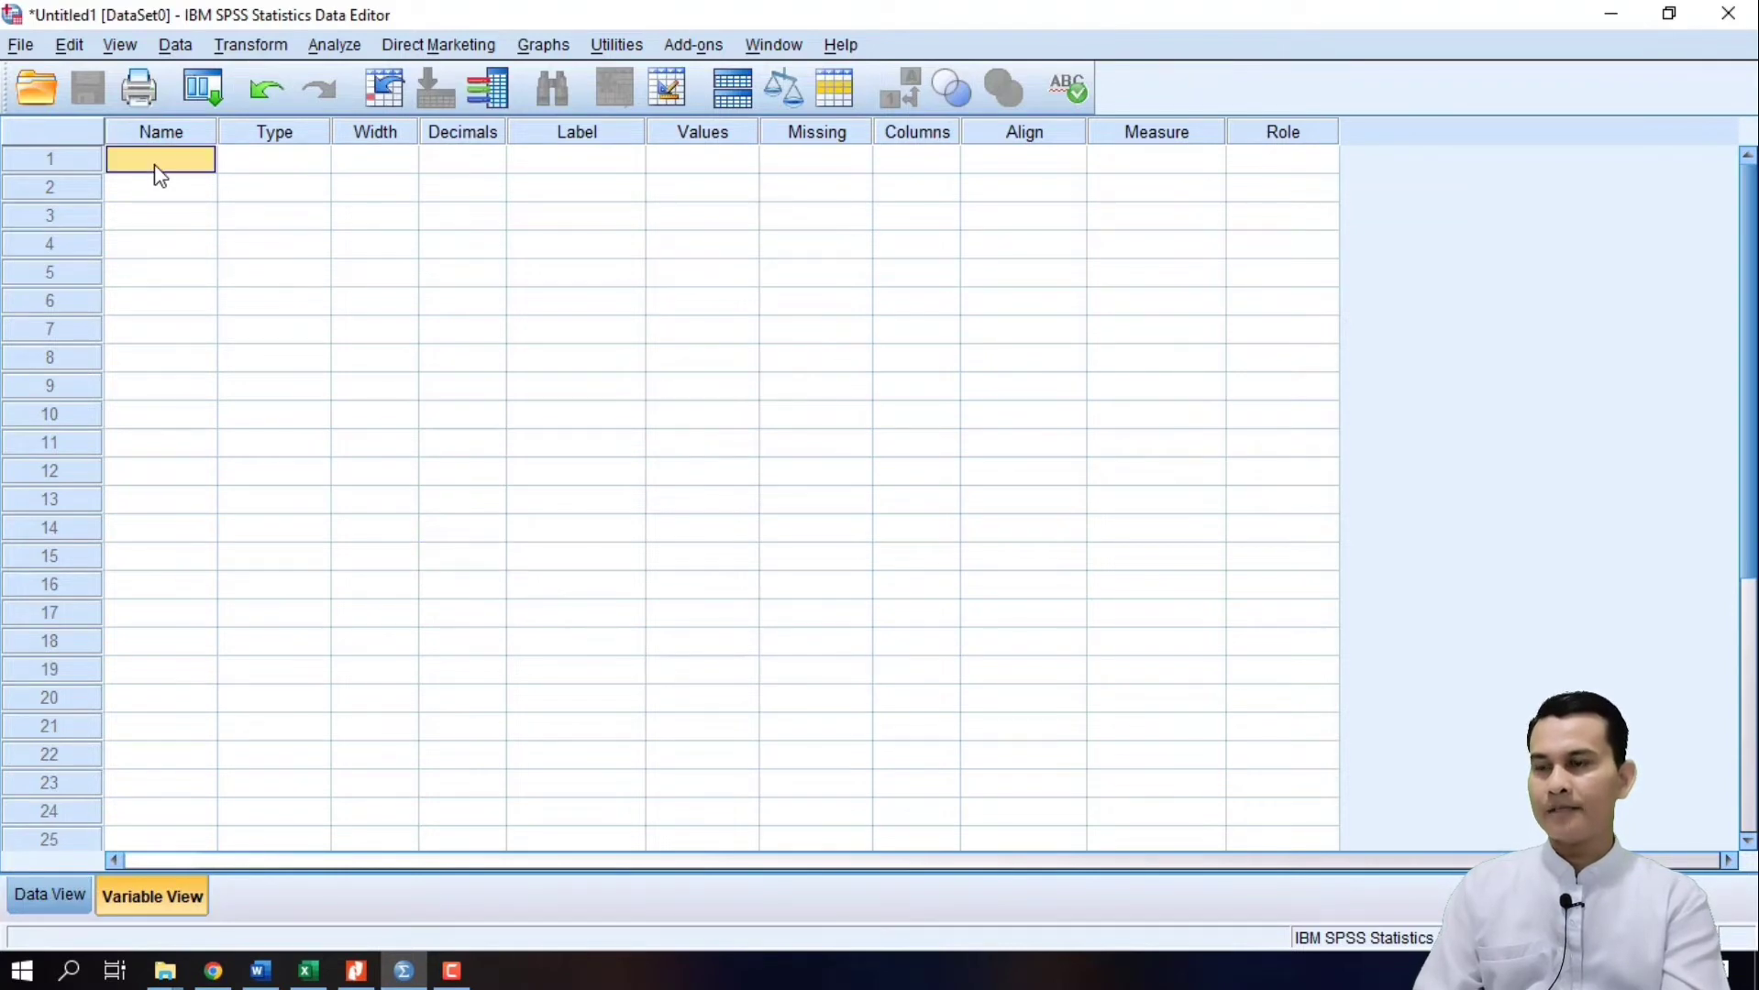
pyautogui.rightClick(160, 174)
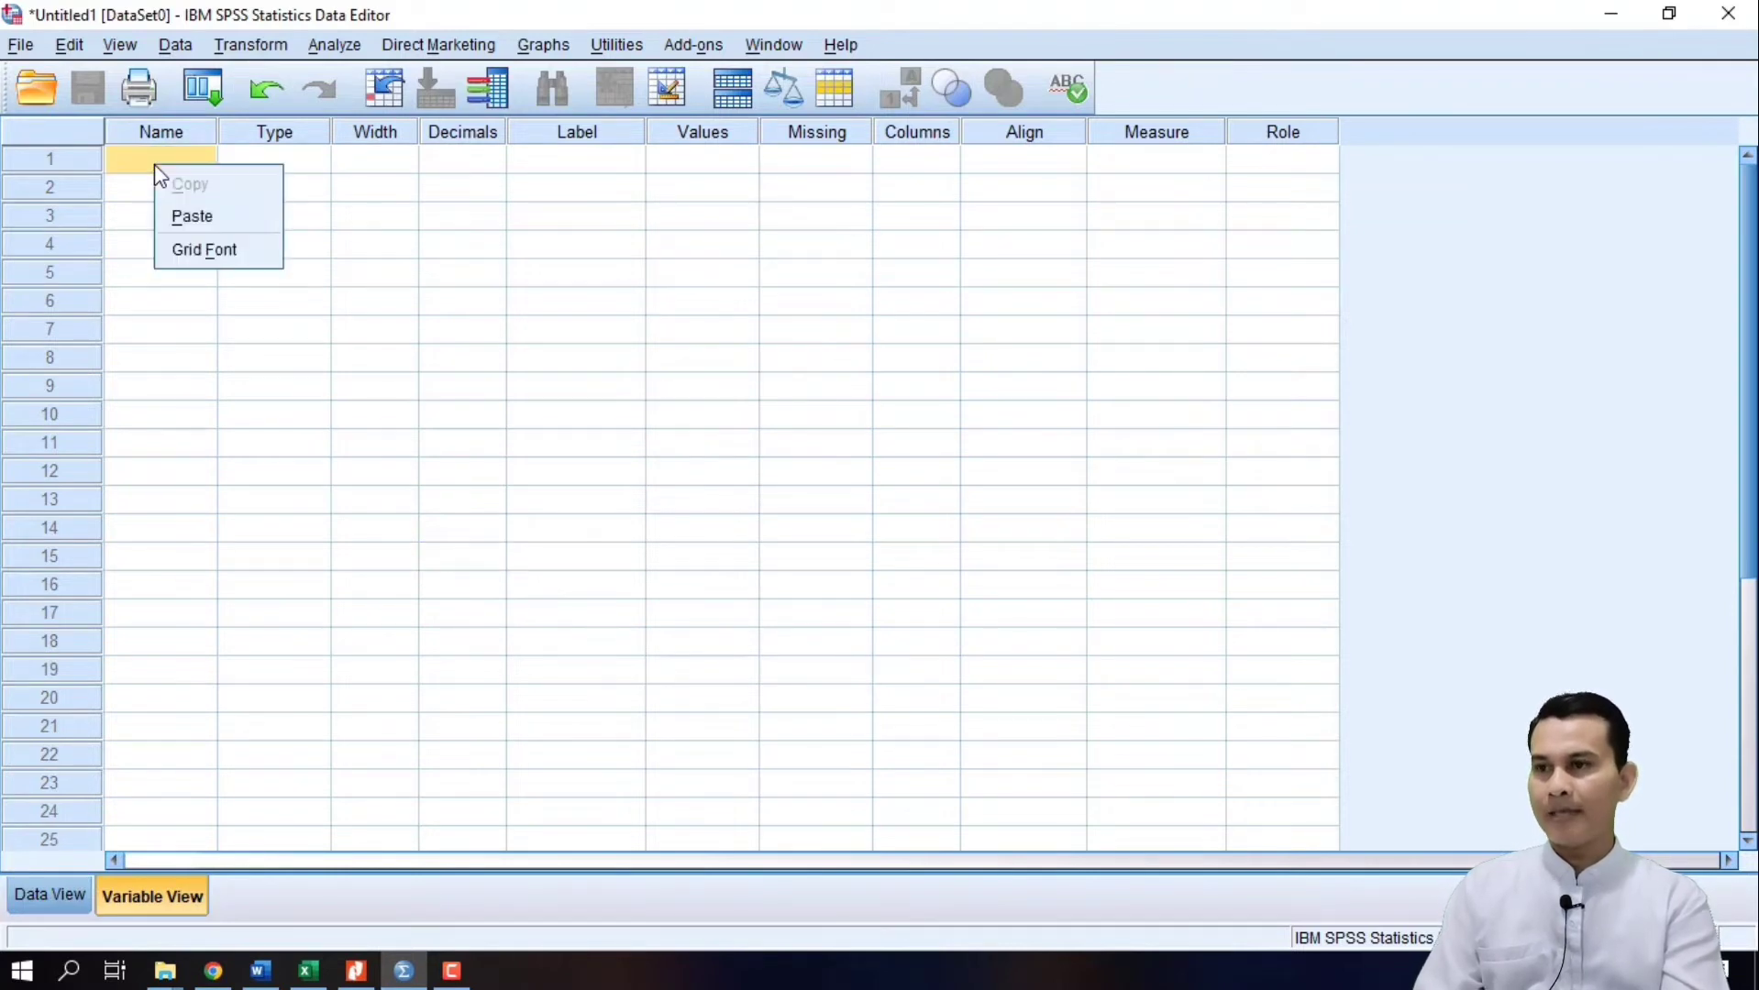
pyautogui.click(185, 212)
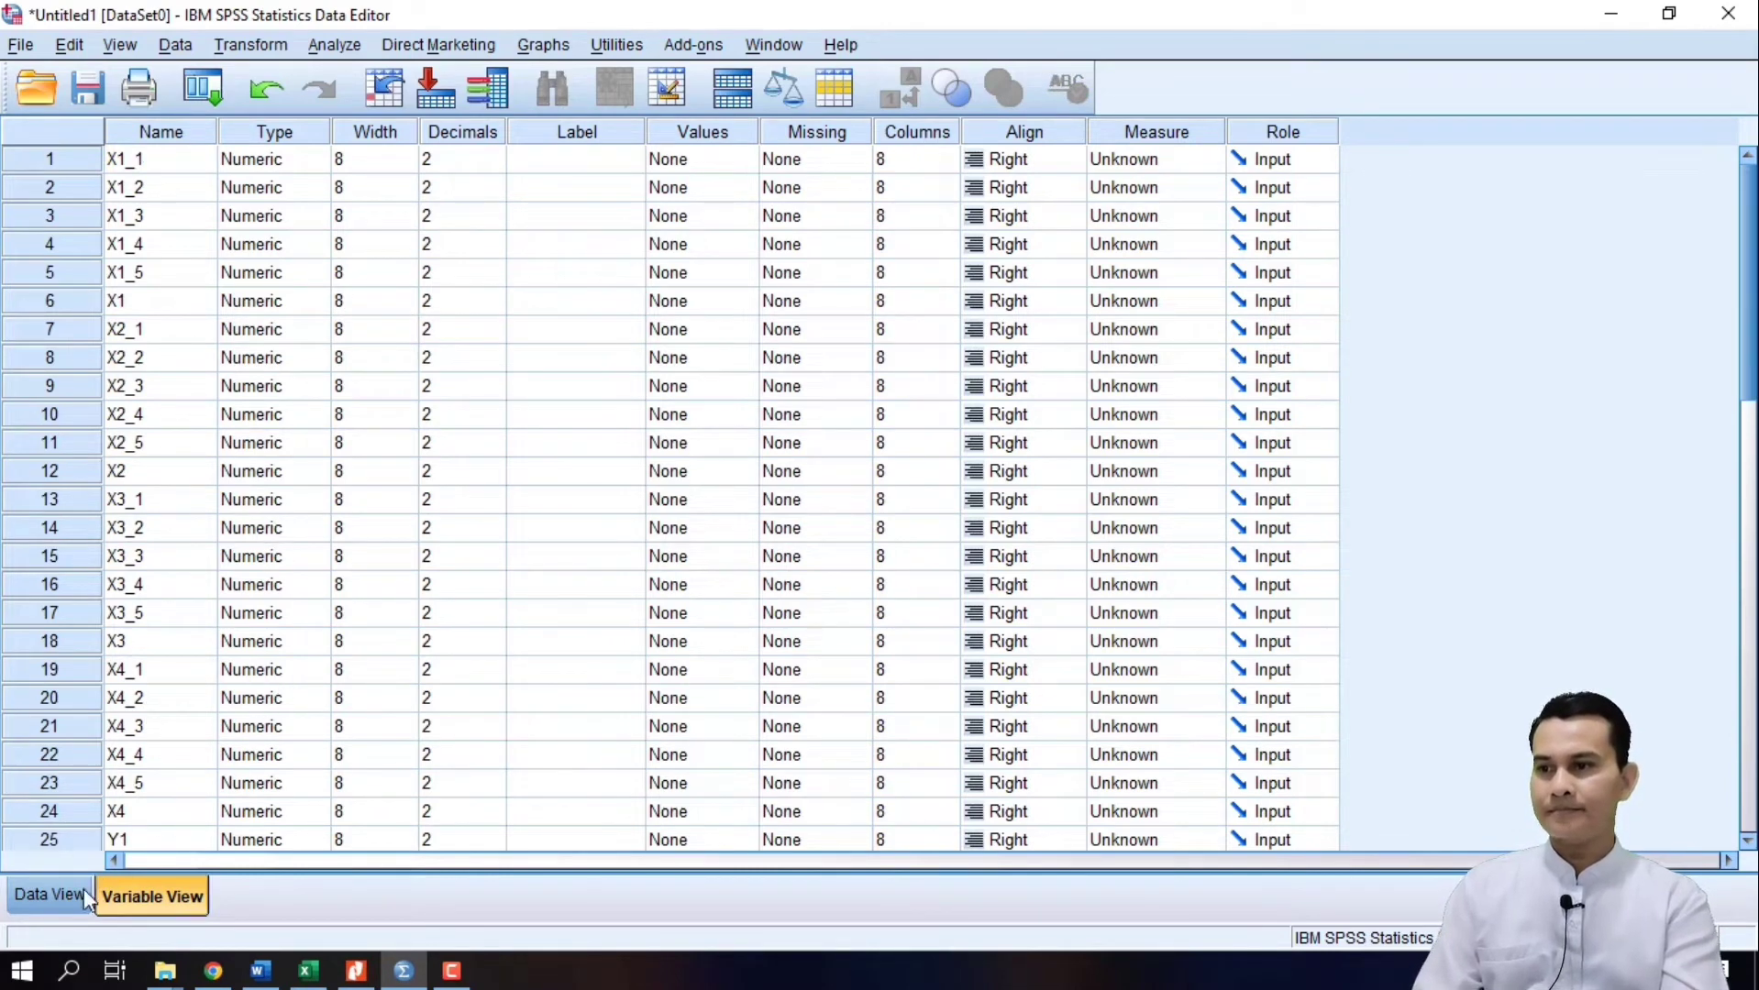
# Step: Display the SPSS Data View, switch back to the Data Master workbook in Excel and copy the response data in B4:AE33
pyautogui.click(33, 897)
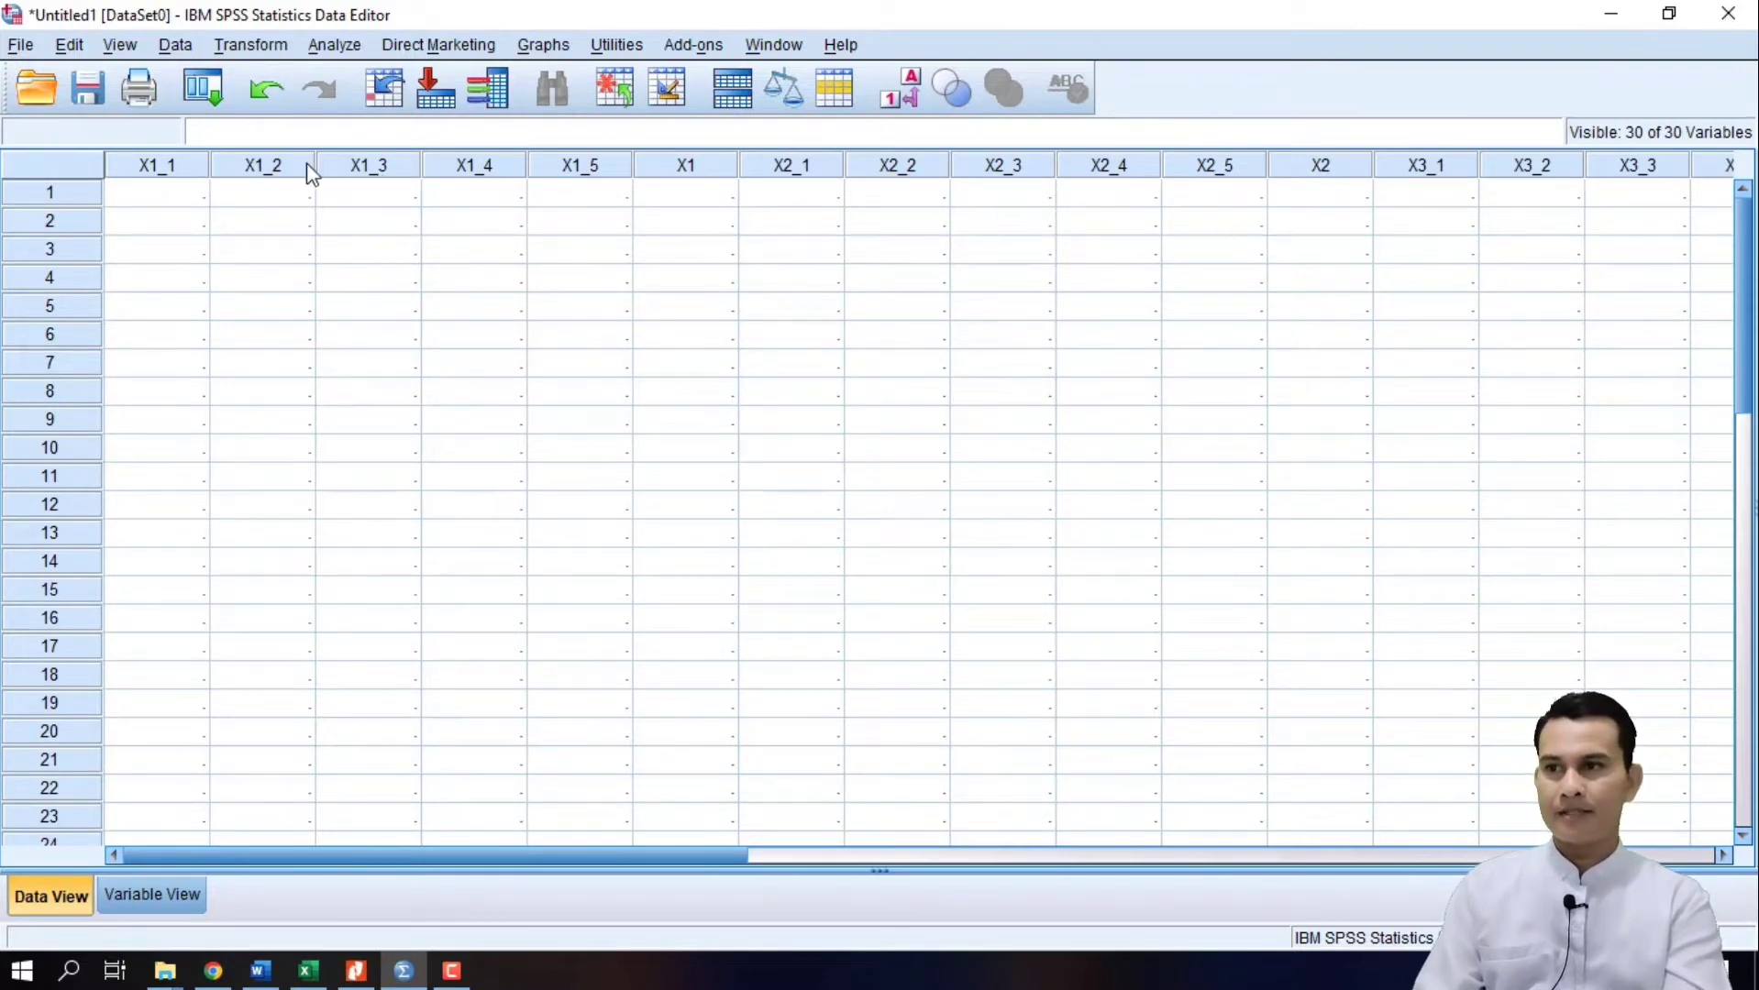
pyautogui.click(308, 971)
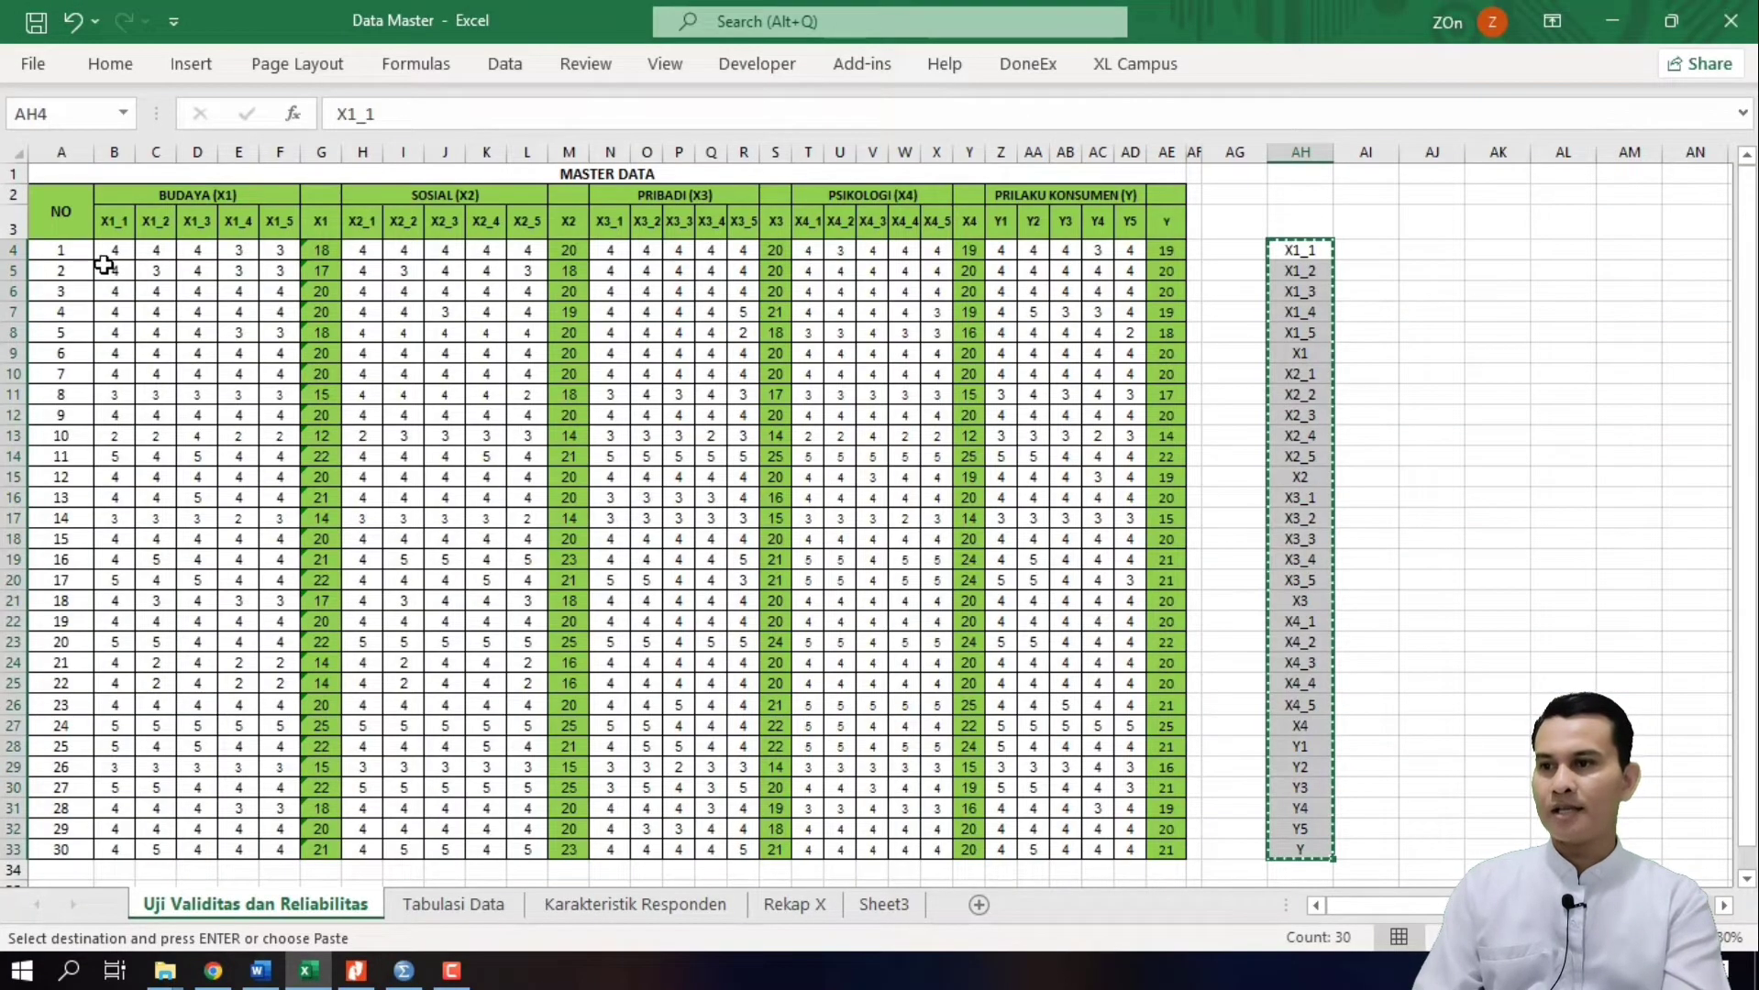
pyautogui.moveTo(107, 250); pyautogui.dragTo(1130, 683)
pyautogui.moveTo(1161, 887); pyautogui.dragTo(1167, 608)
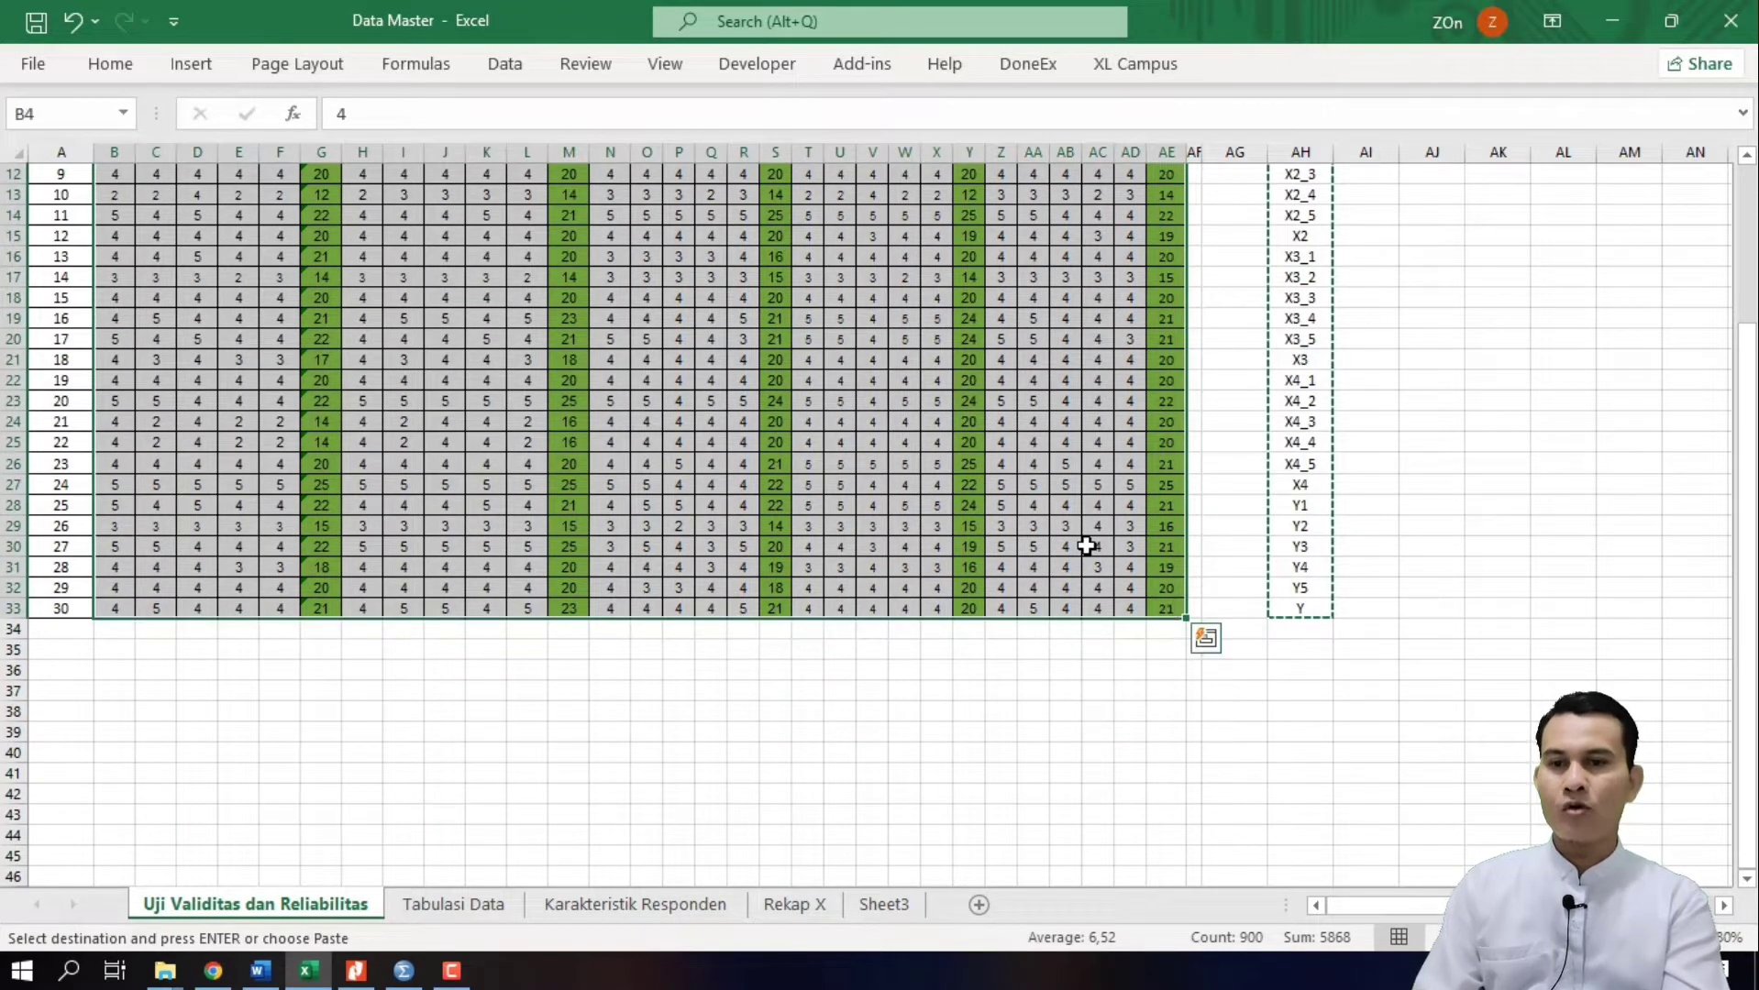
pyautogui.rightClick(1086, 546)
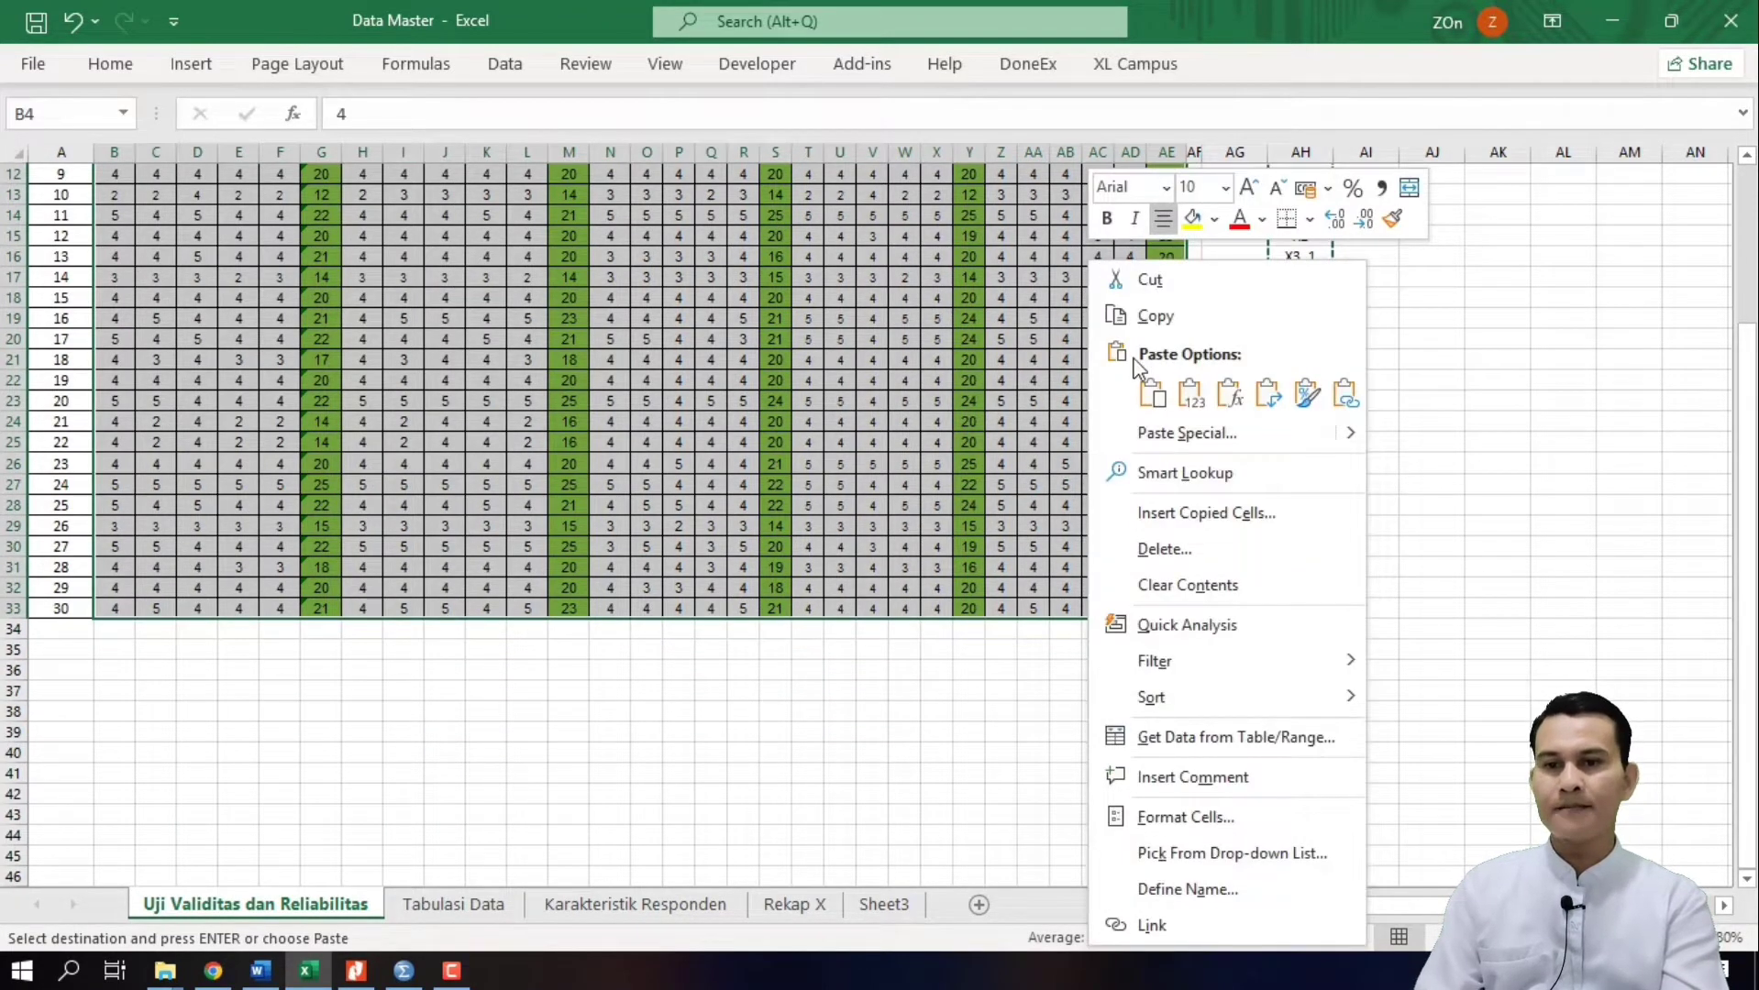
pyautogui.click(1146, 316)
pyautogui.scroll(4, 1135, 316)
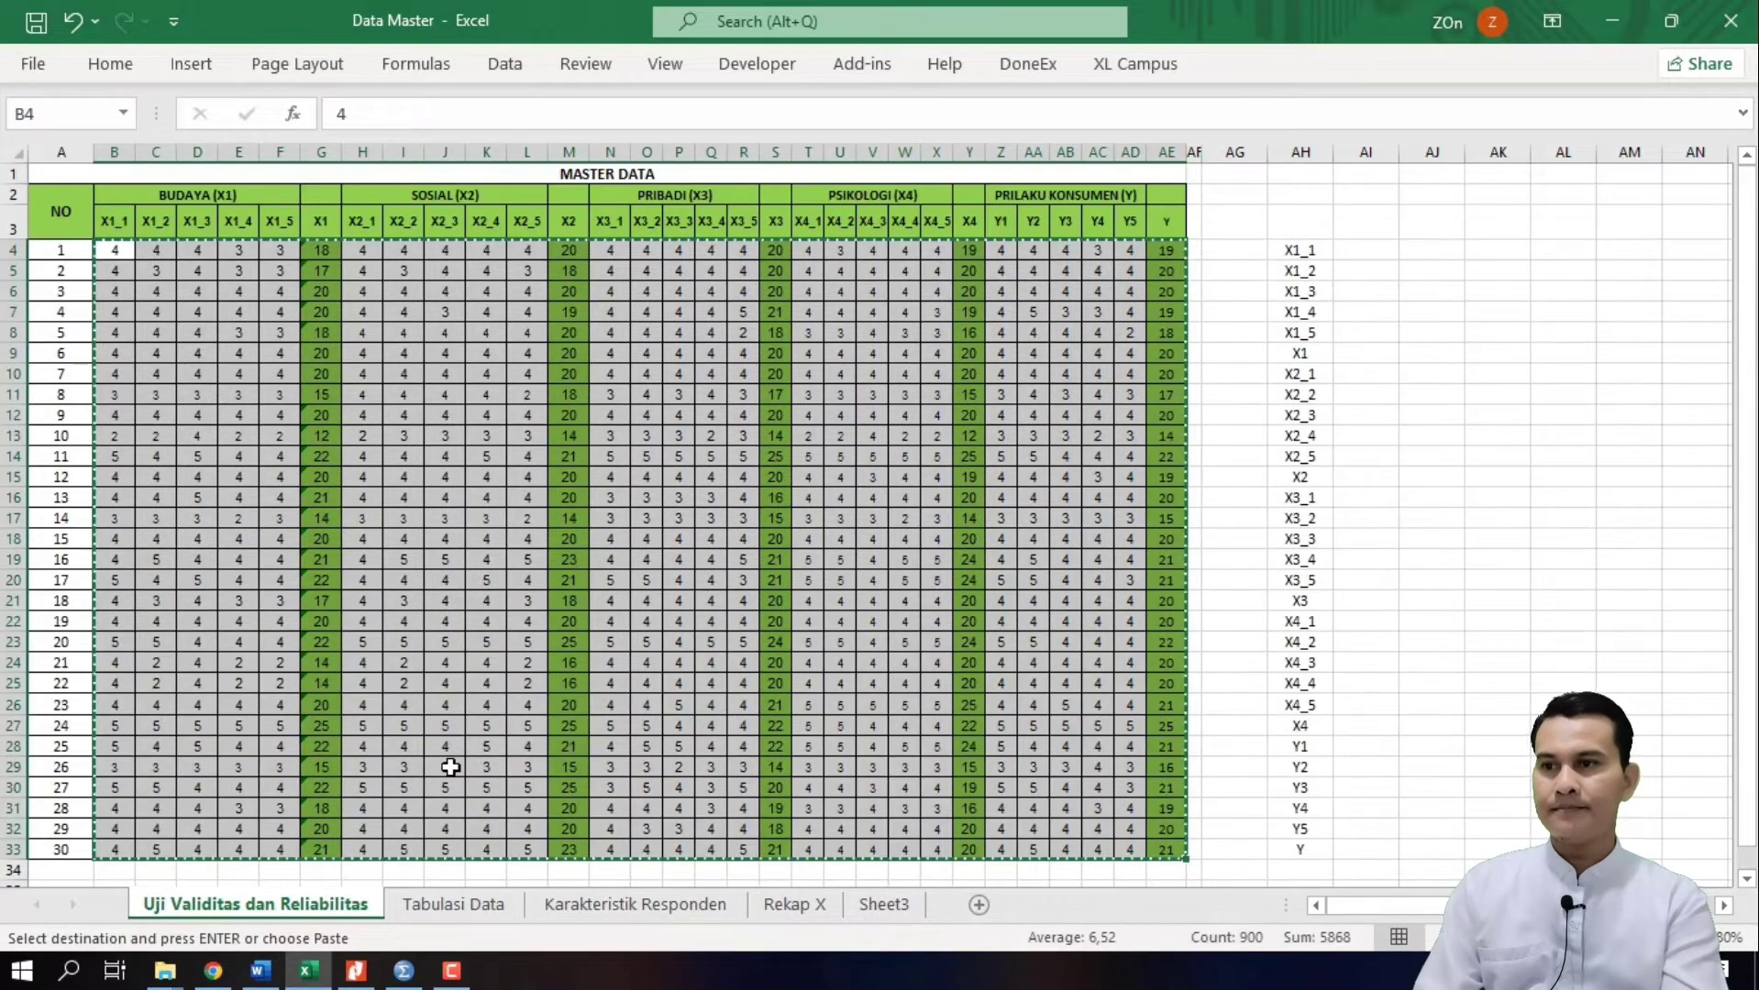
# Step: Switch to SPSS and paste the copied responses into the Data View, starting at case 1 of X1_1
pyautogui.moveTo(403, 970)
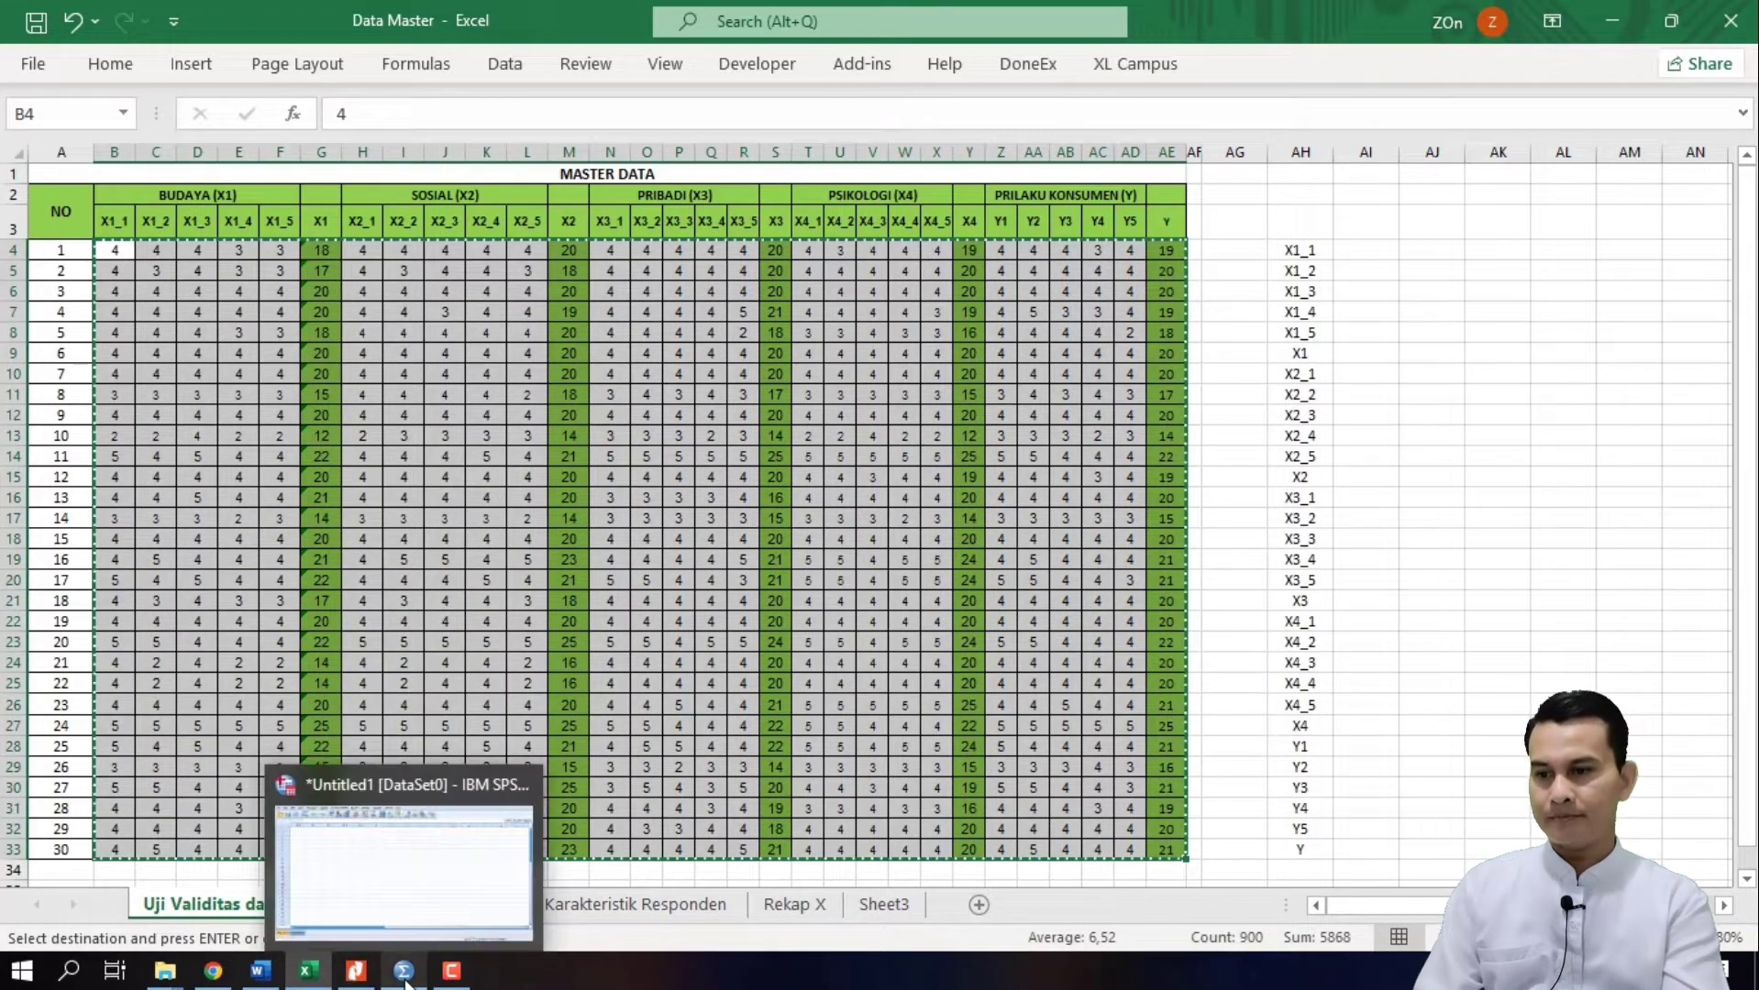
pyautogui.click(351, 873)
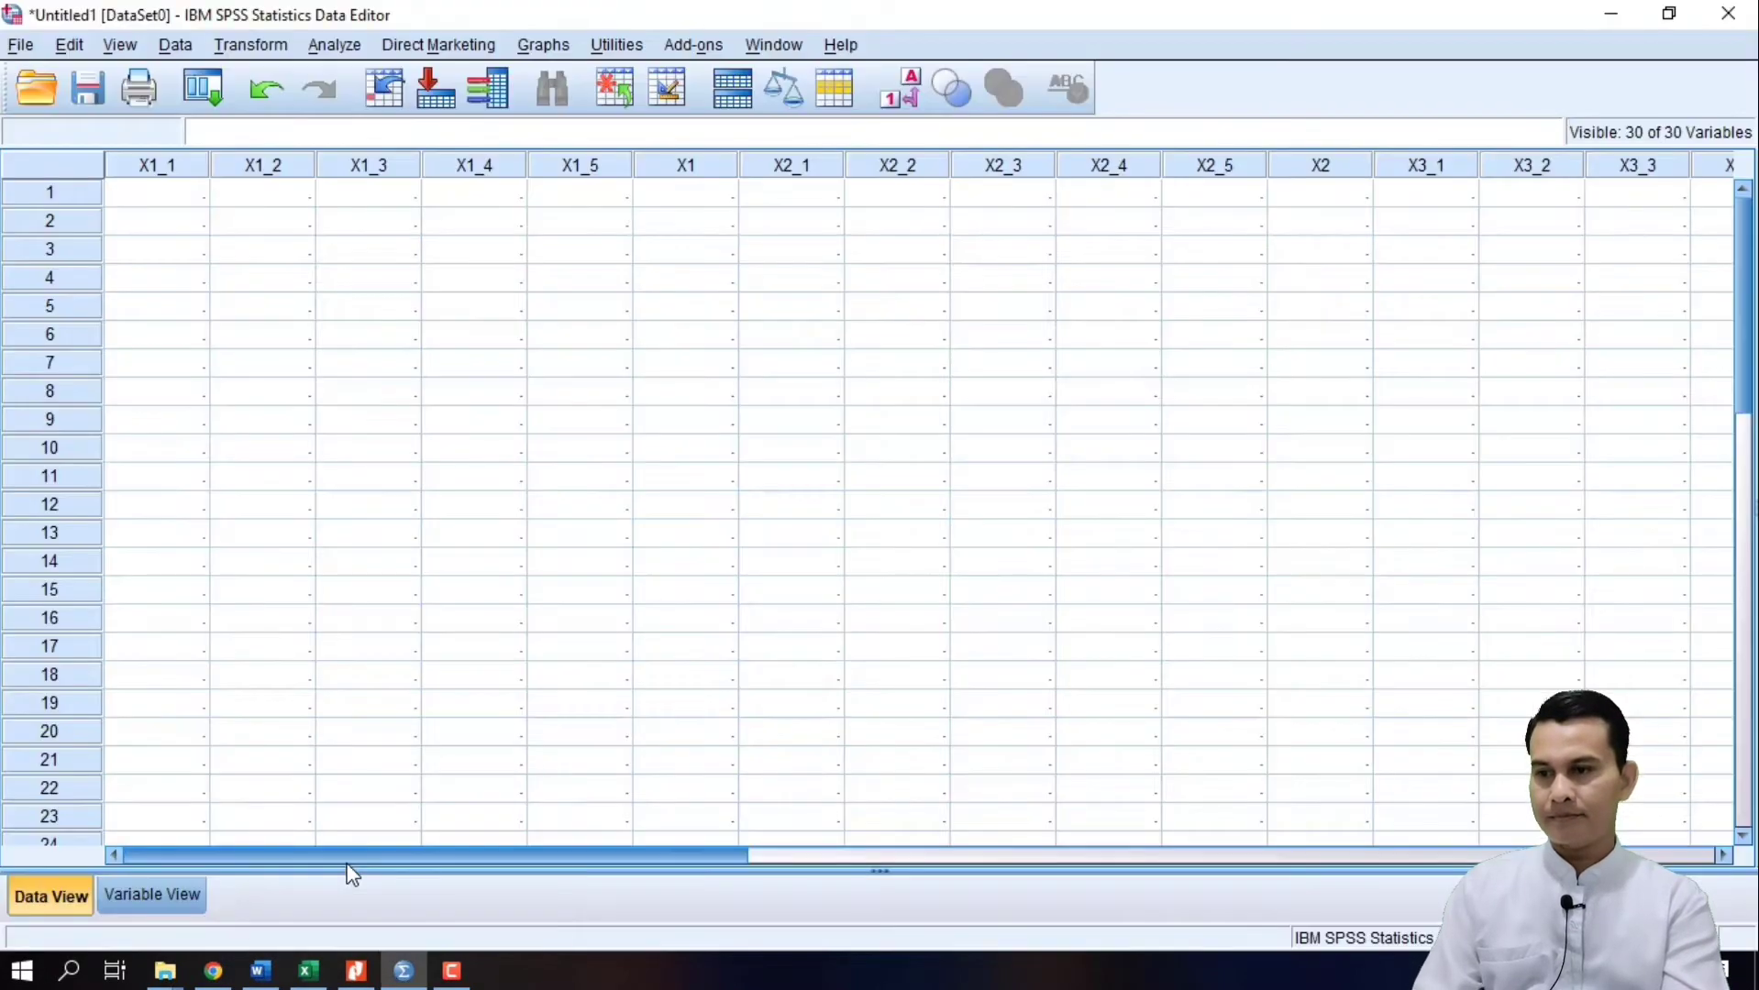
pyautogui.rightClick(152, 207)
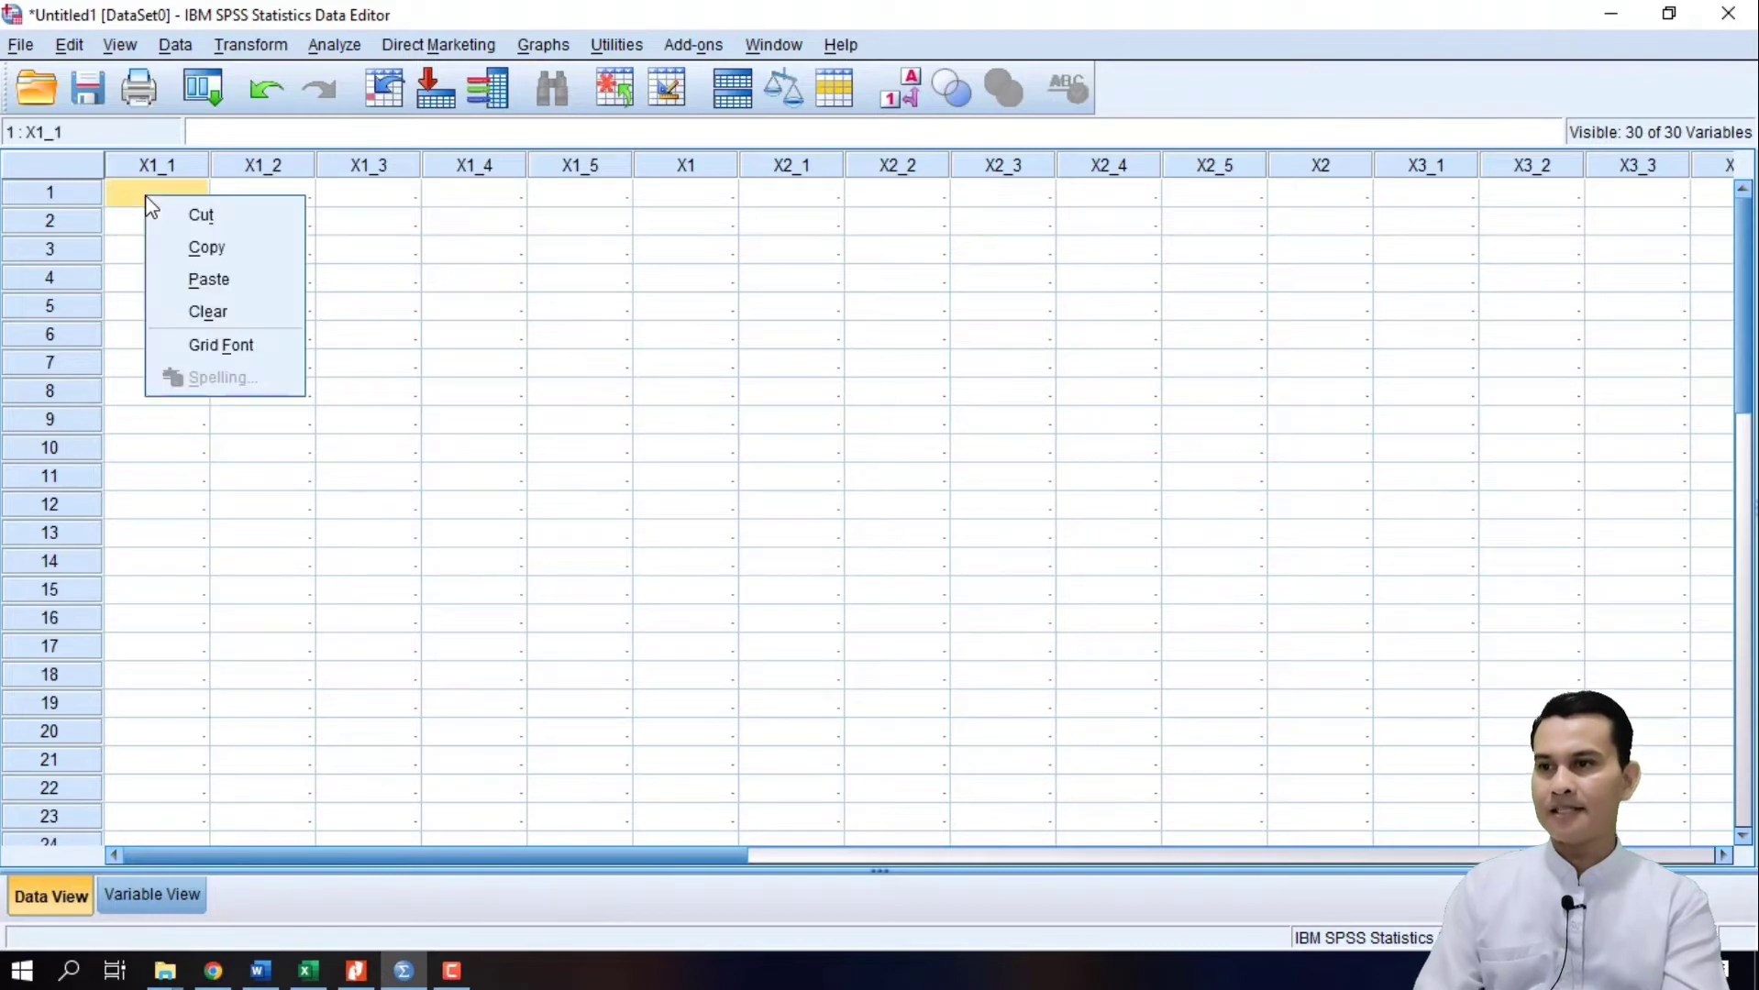
pyautogui.click(204, 283)
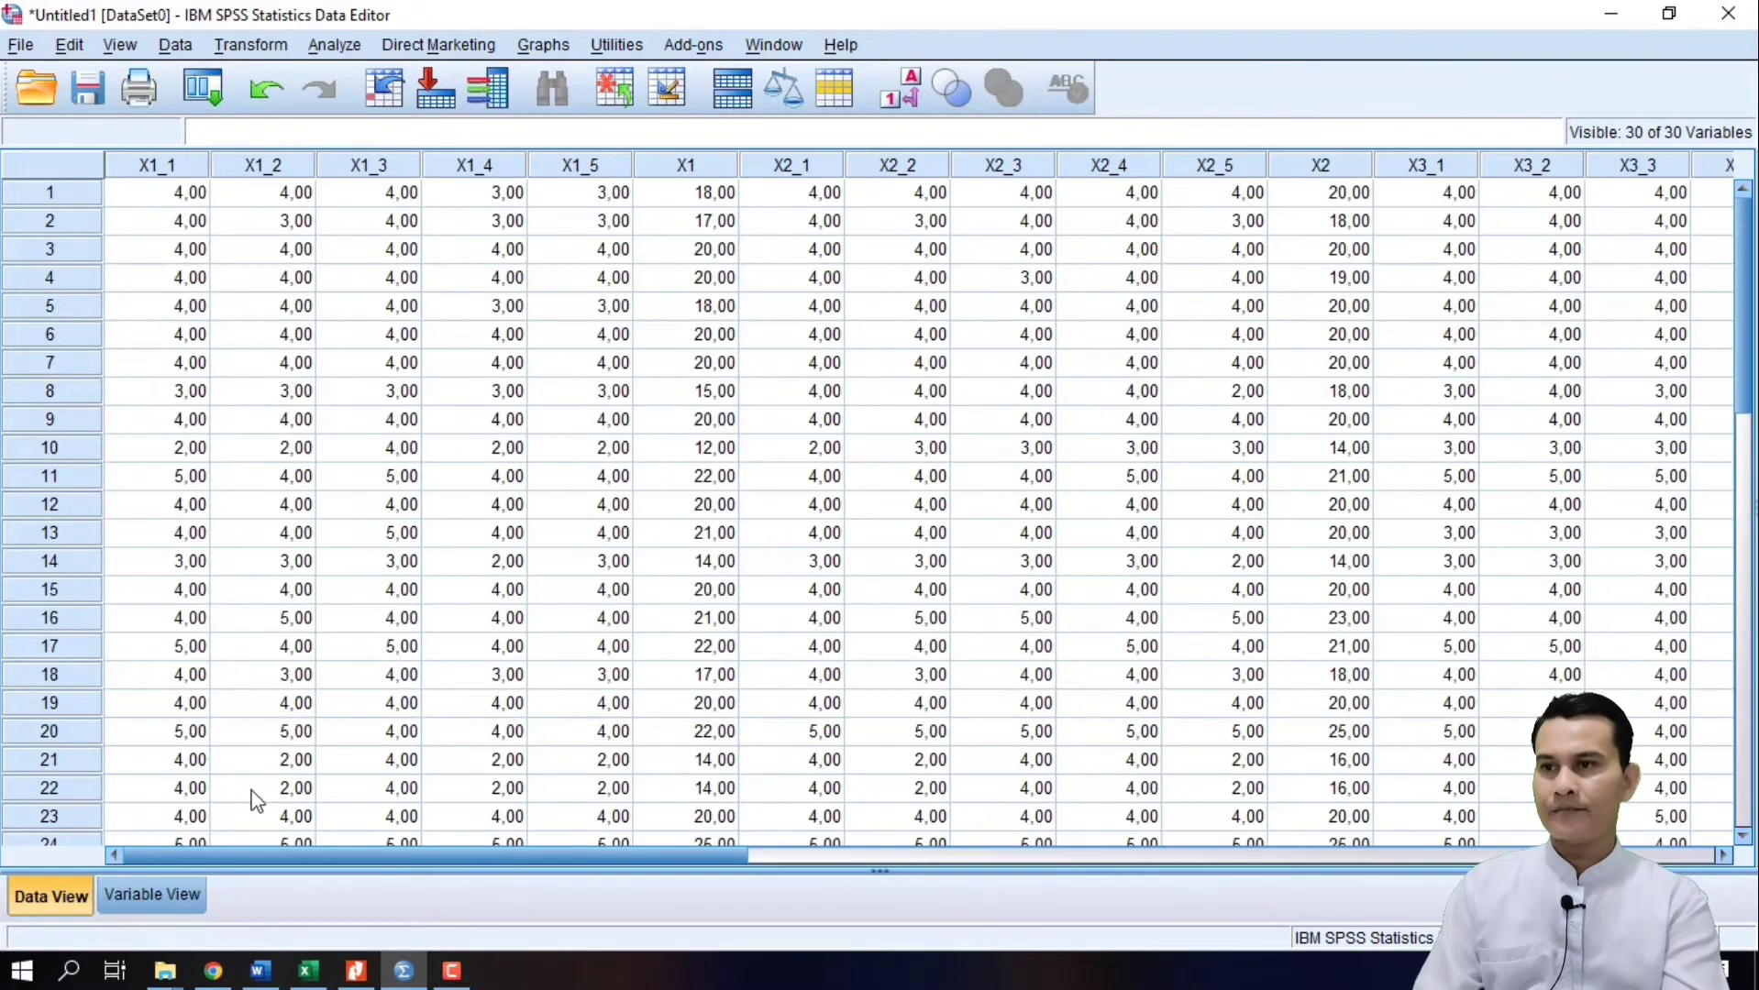
pyautogui.moveTo(248, 851); pyautogui.dragTo(109, 841)
pyautogui.moveTo(1743, 370); pyautogui.dragTo(1728, 168)
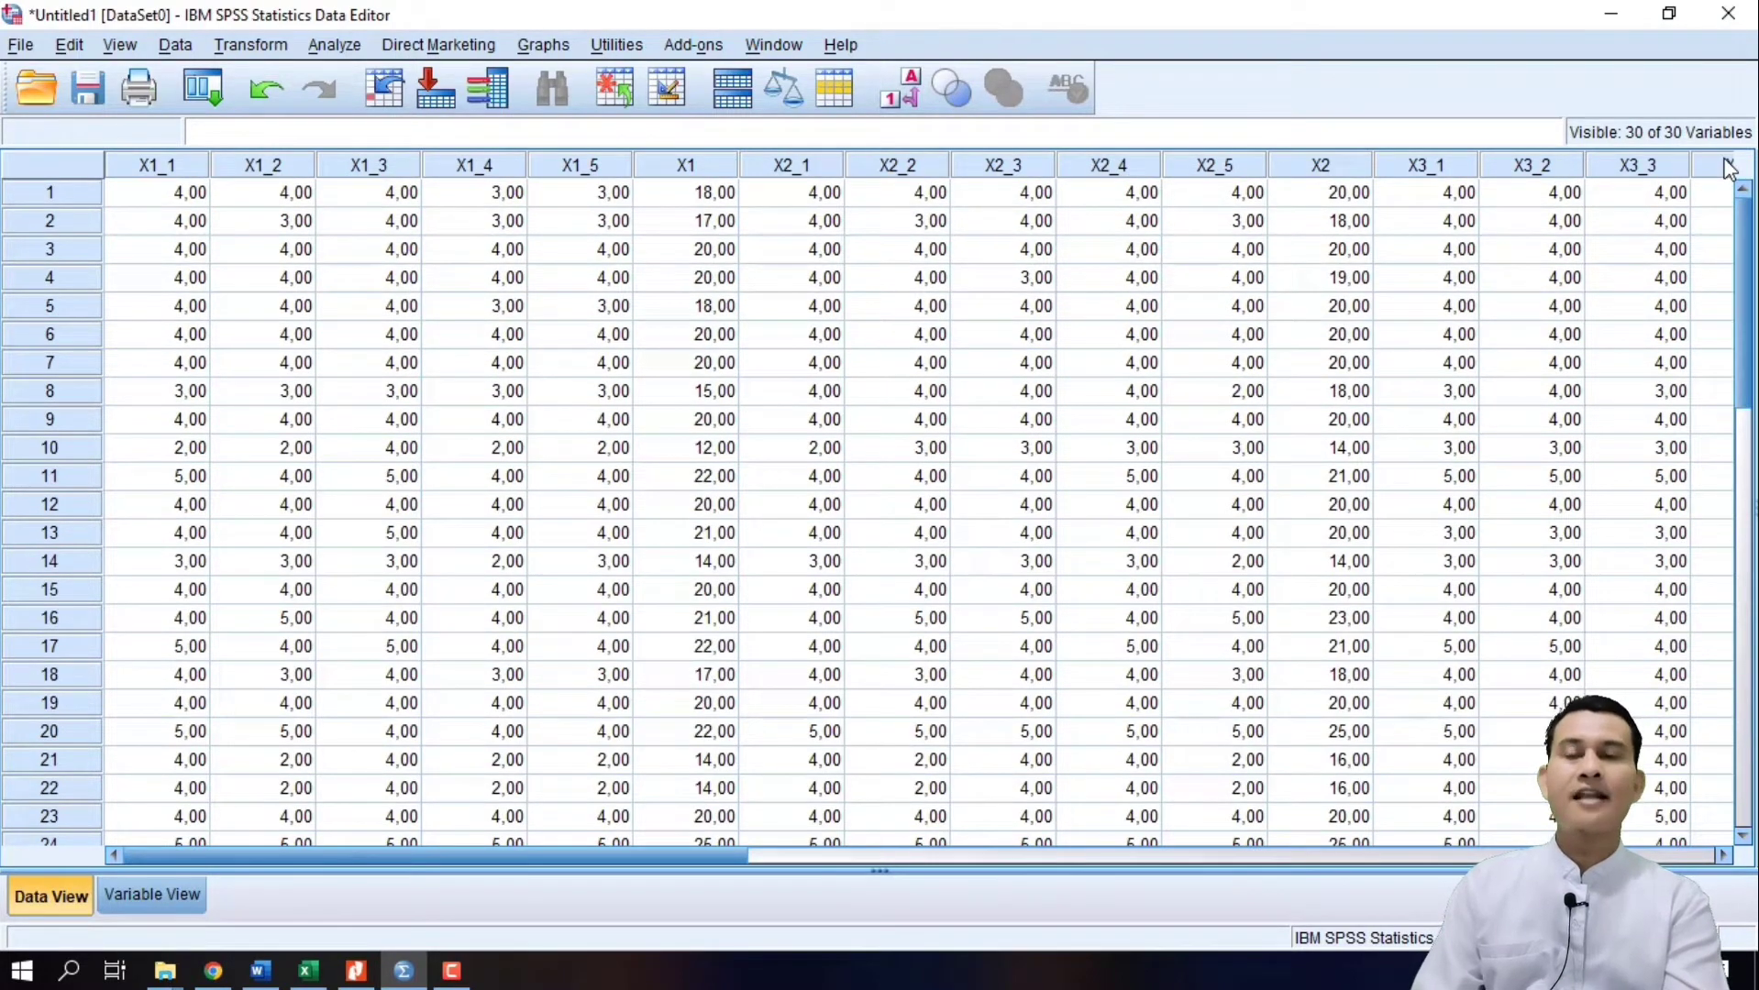
# Step: Start a Reliability Analysis from the Scale procedures and add X1_1 through X1_5 as its items
pyautogui.click(336, 46)
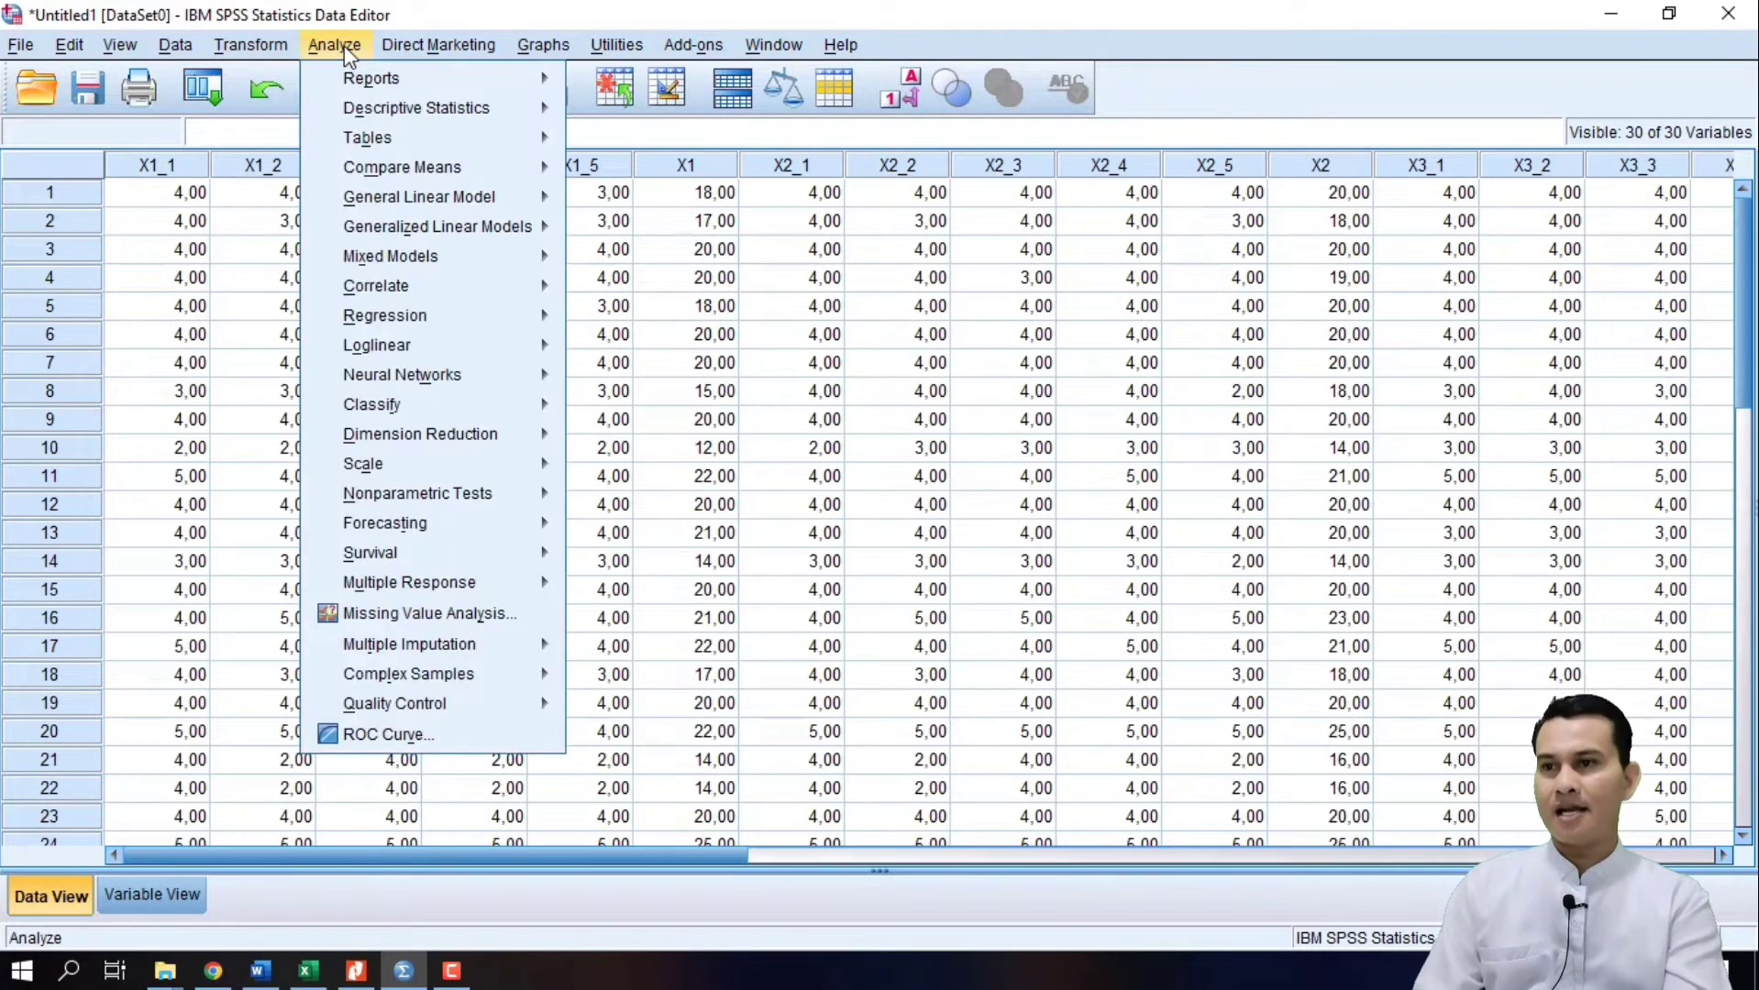
pyautogui.moveTo(377, 465)
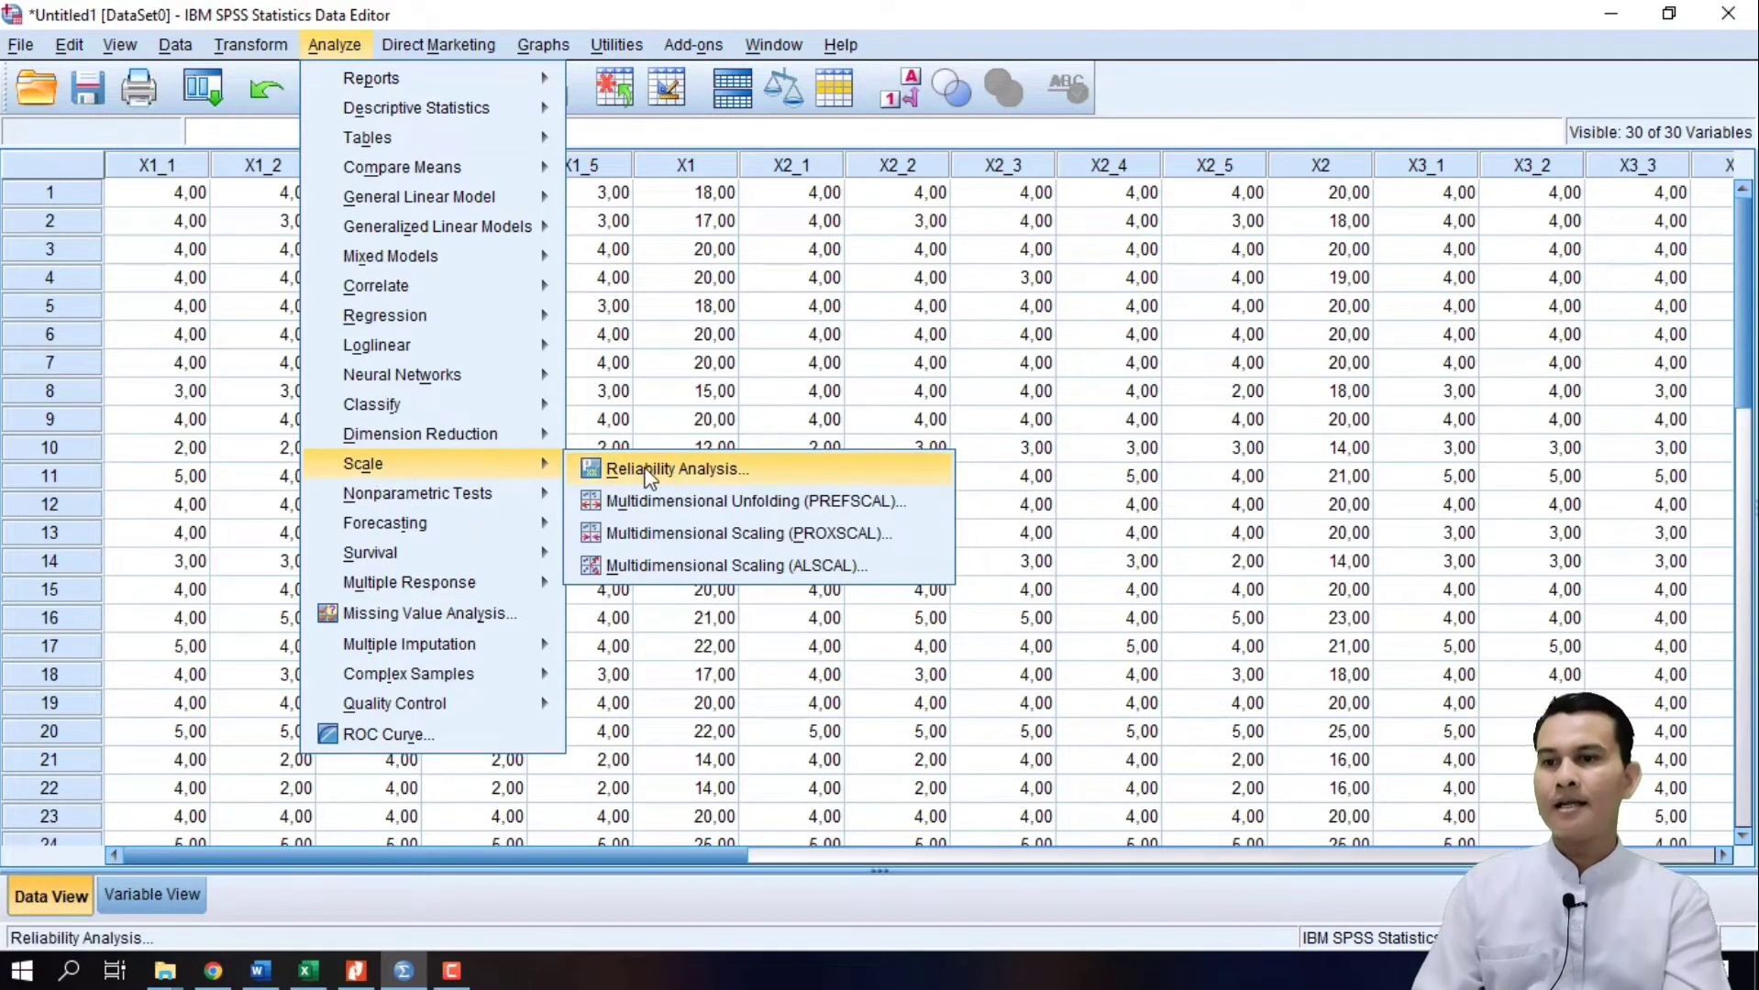
pyautogui.click(700, 472)
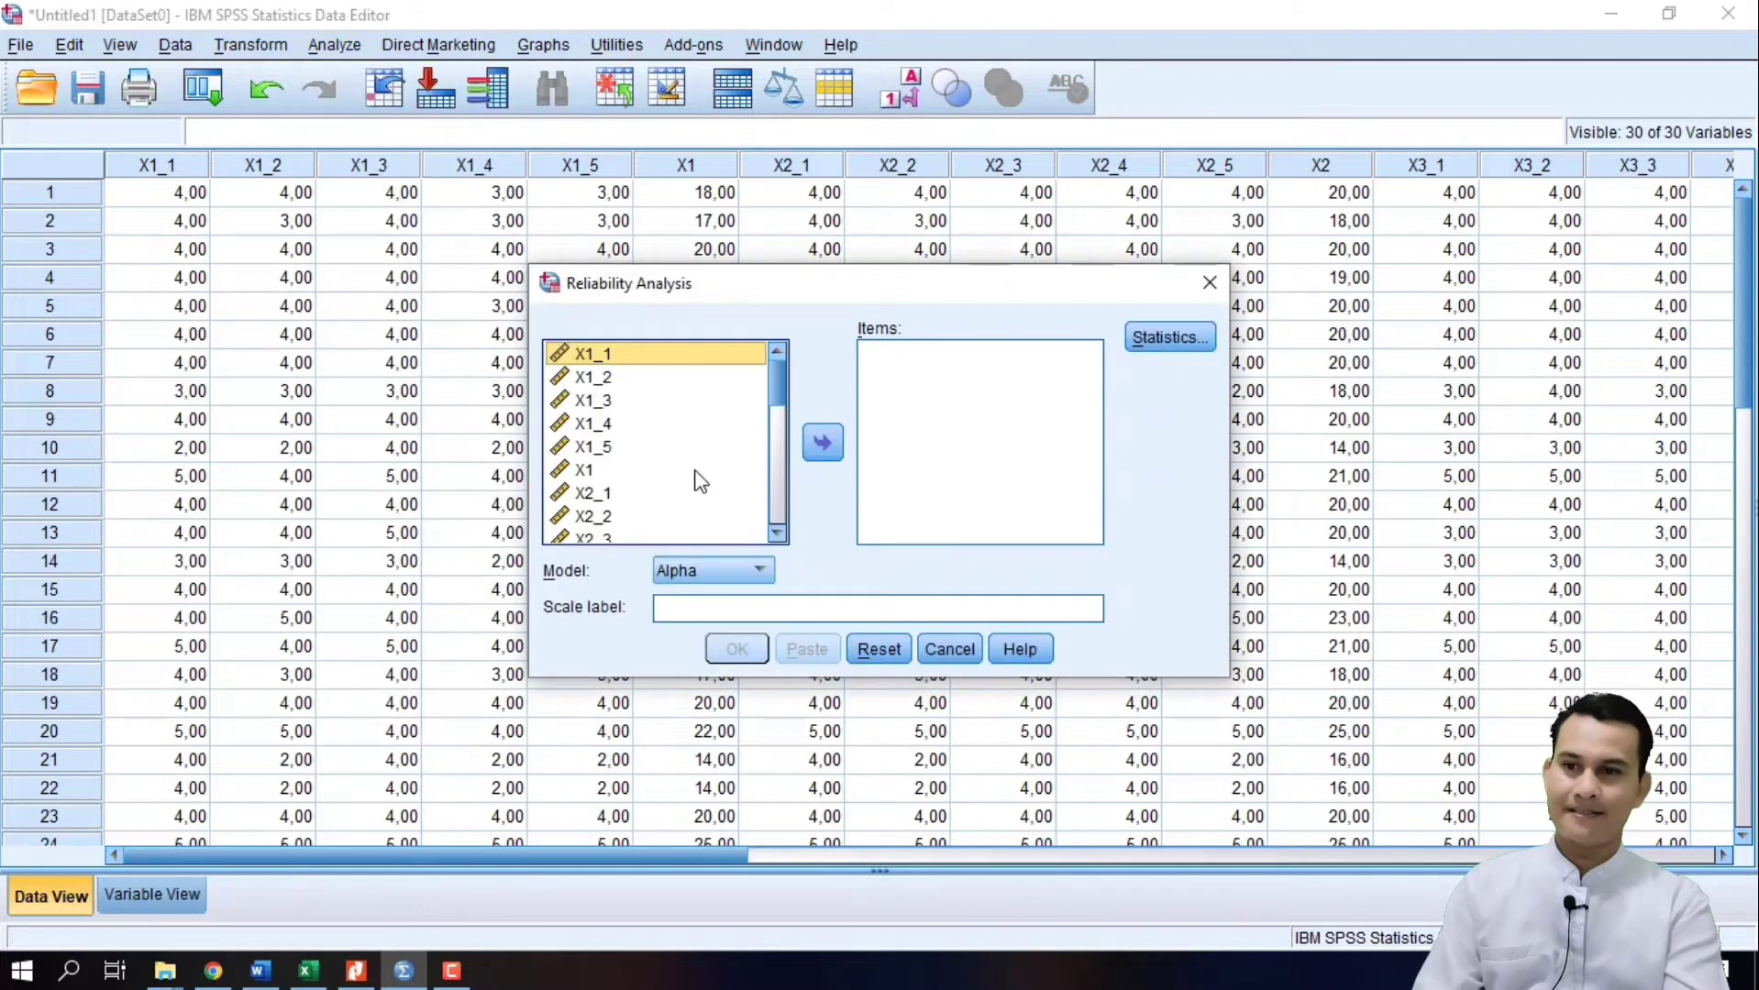
pyautogui.keyDown('shift'); pyautogui.click(605, 461); pyautogui.keyUp('shift')
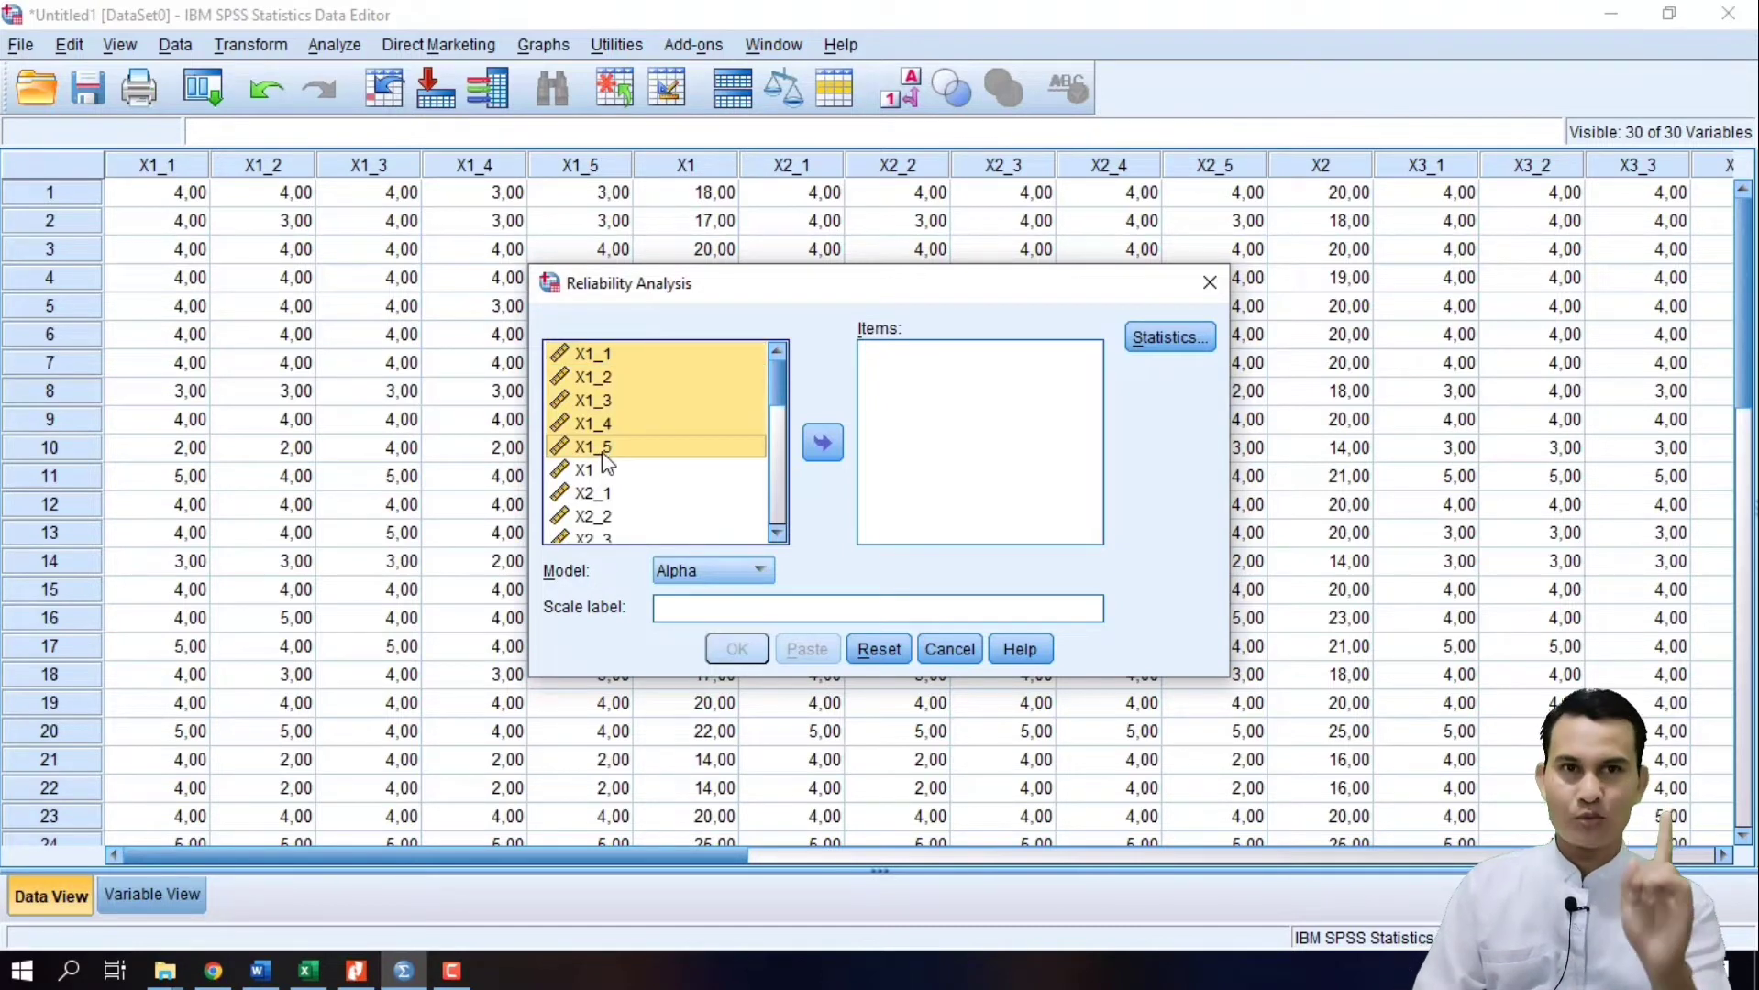
pyautogui.click(823, 444)
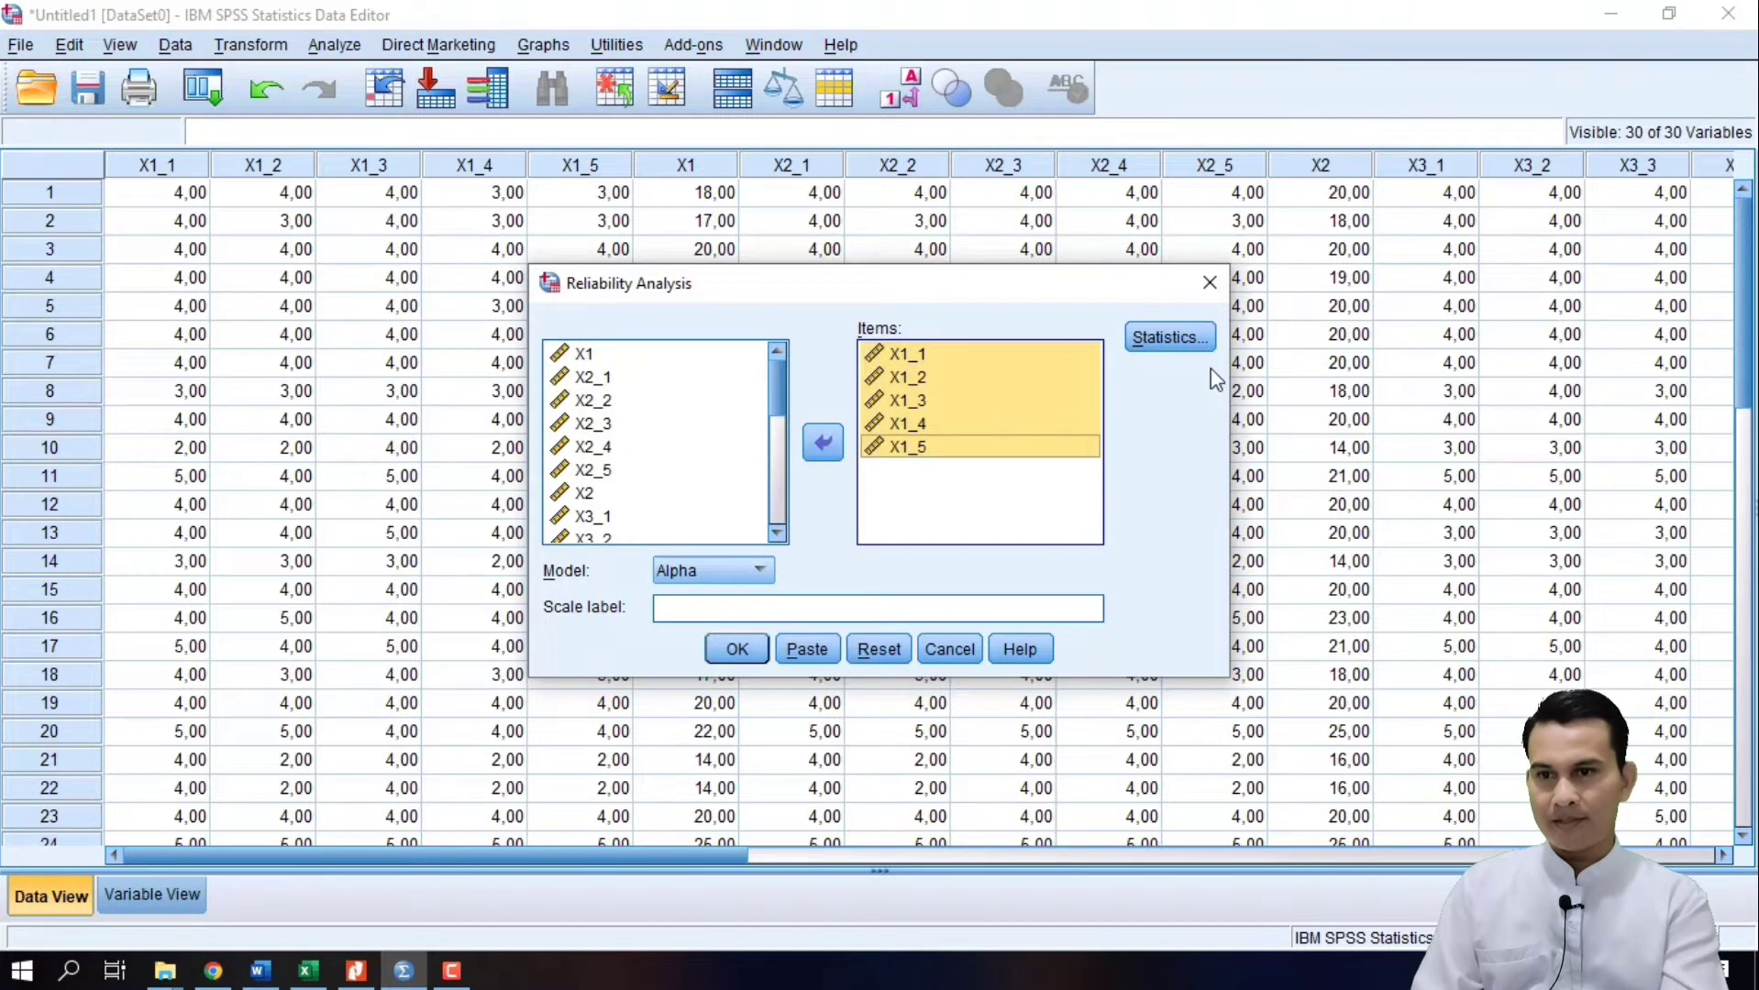
# Step: Include the Item, Scale and Scale if item deleted descriptives, and run the reliability analysis with the scale label X1
pyautogui.click(1177, 337)
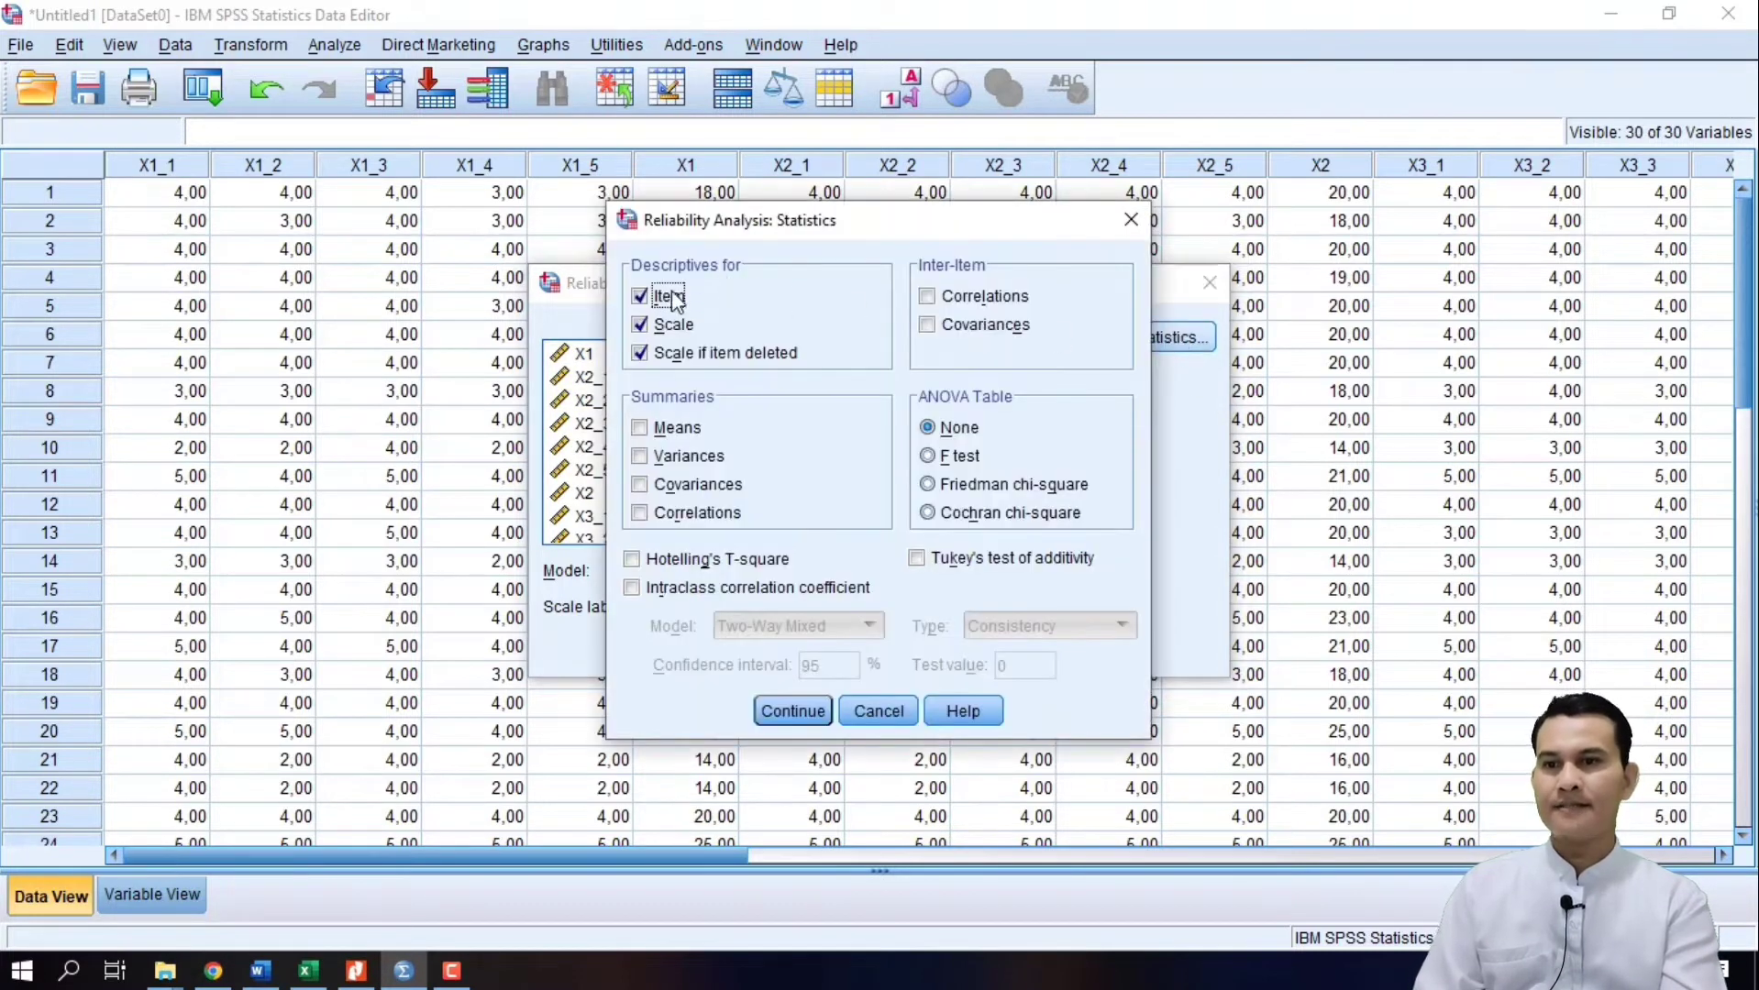
pyautogui.doubleClick(639, 325)
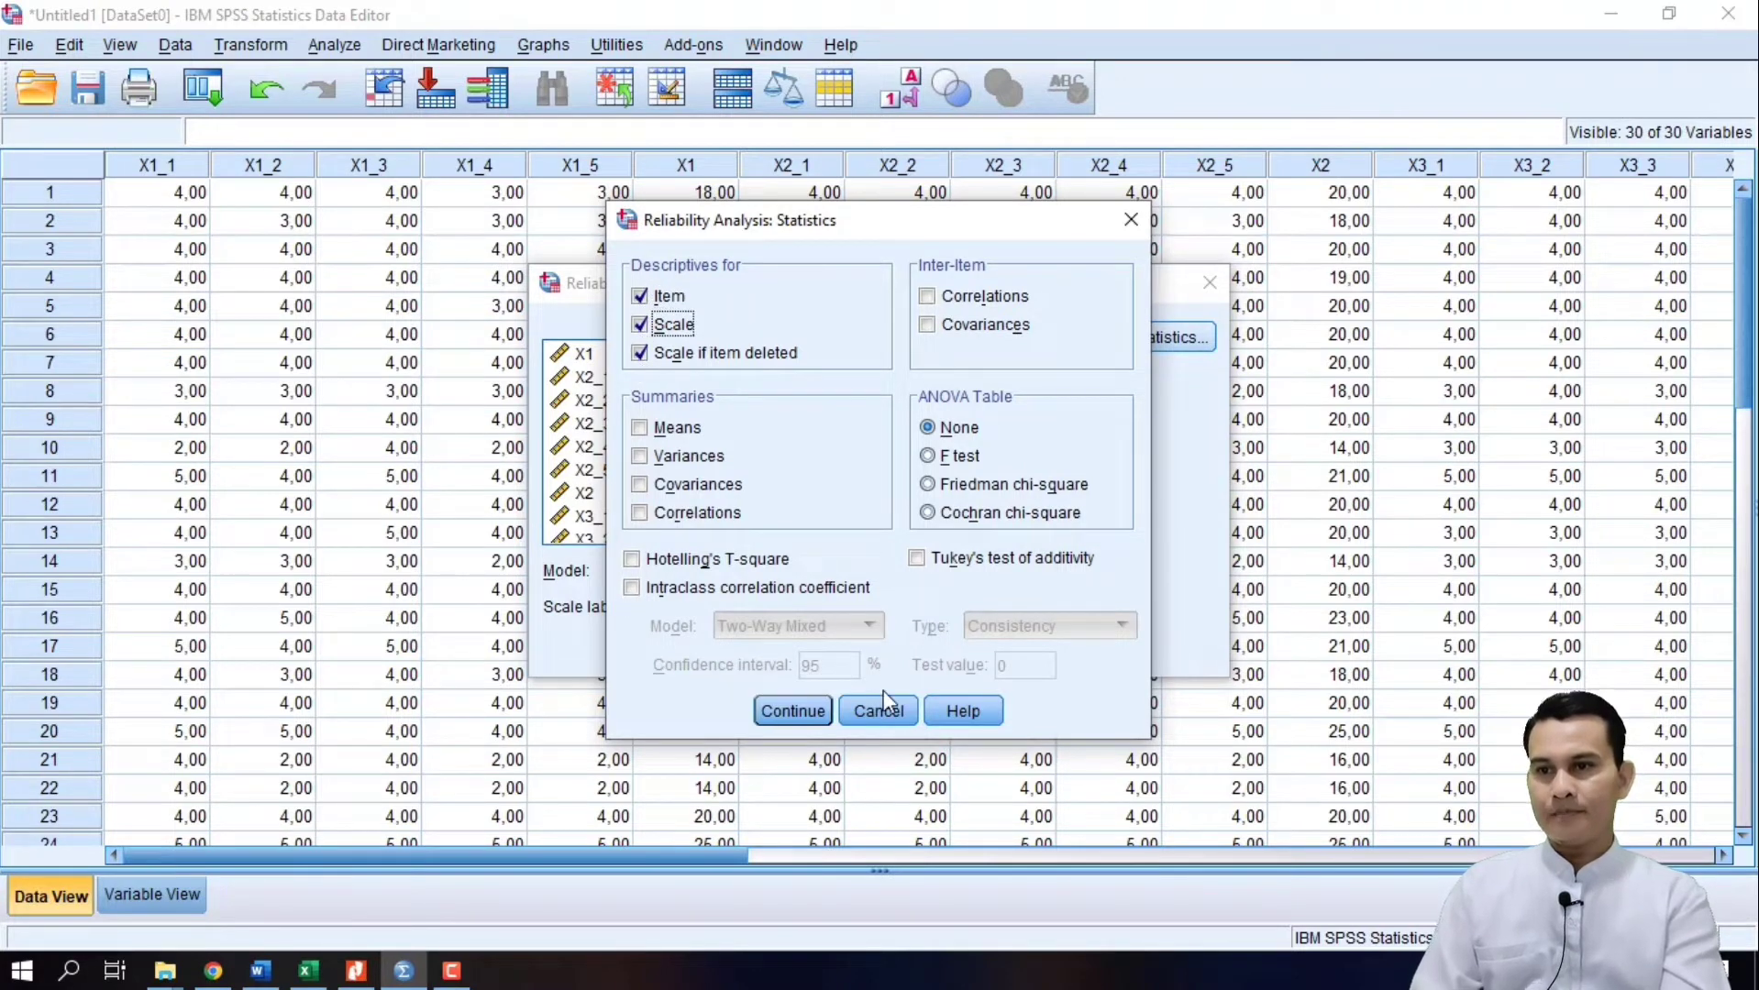
pyautogui.click(799, 718)
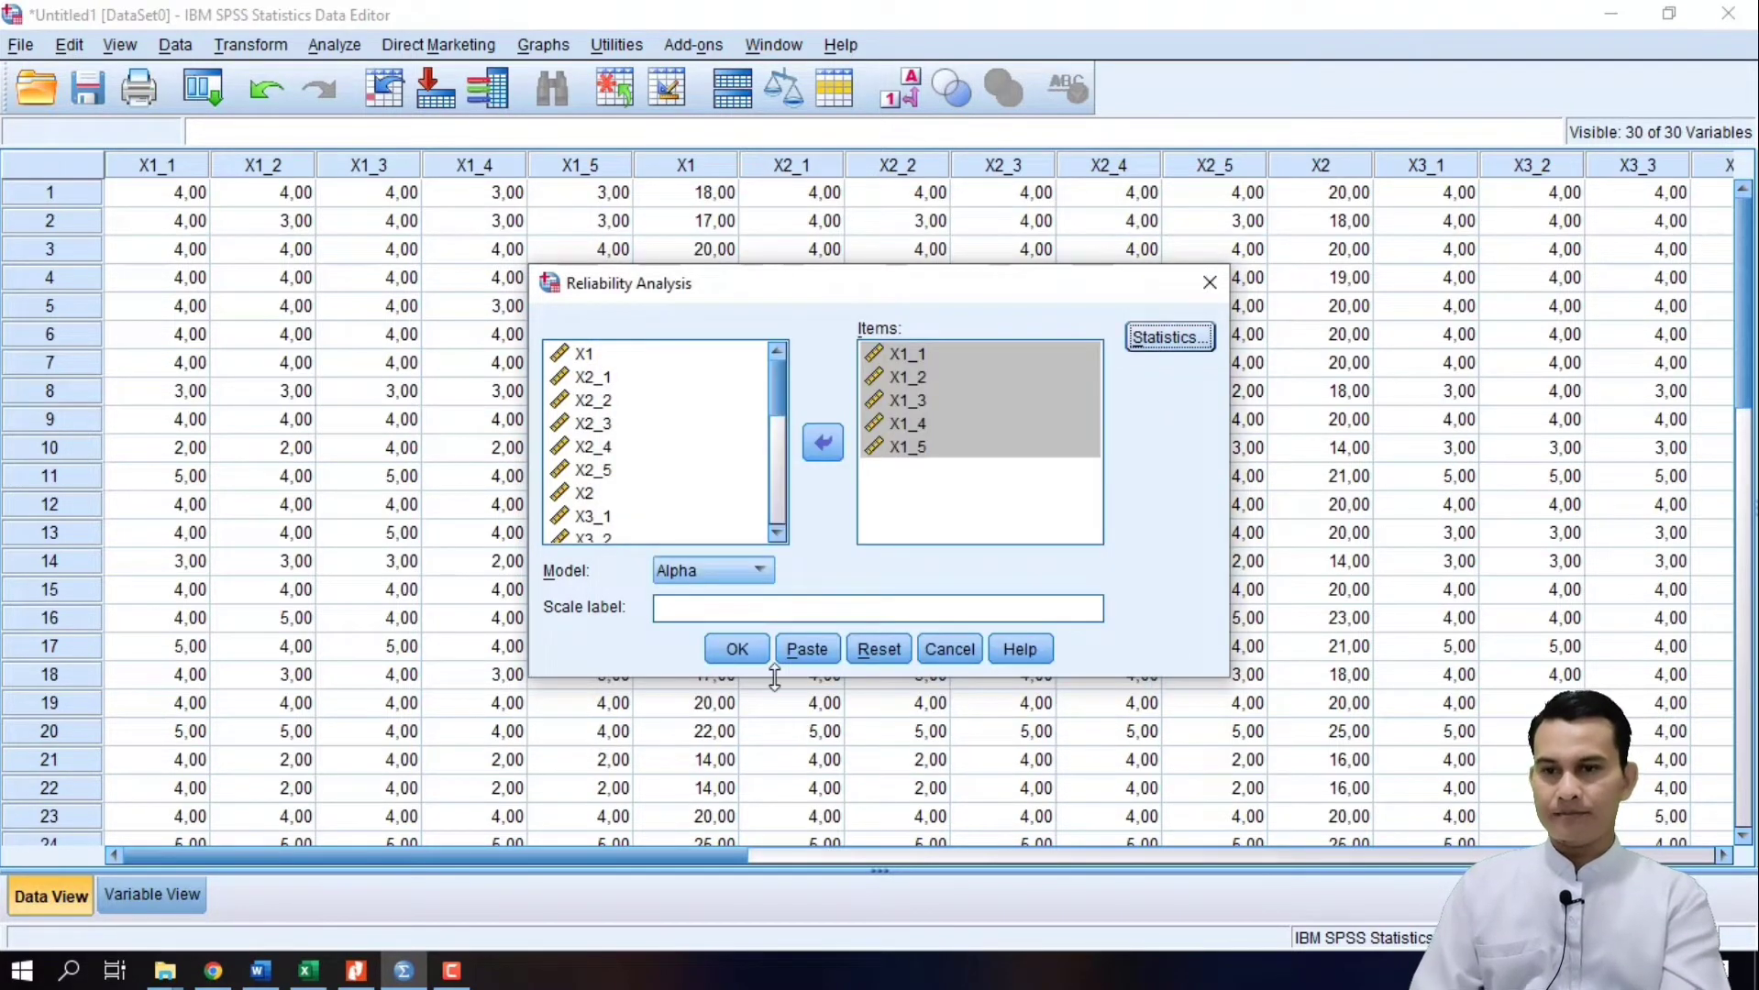
pyautogui.click(703, 611)
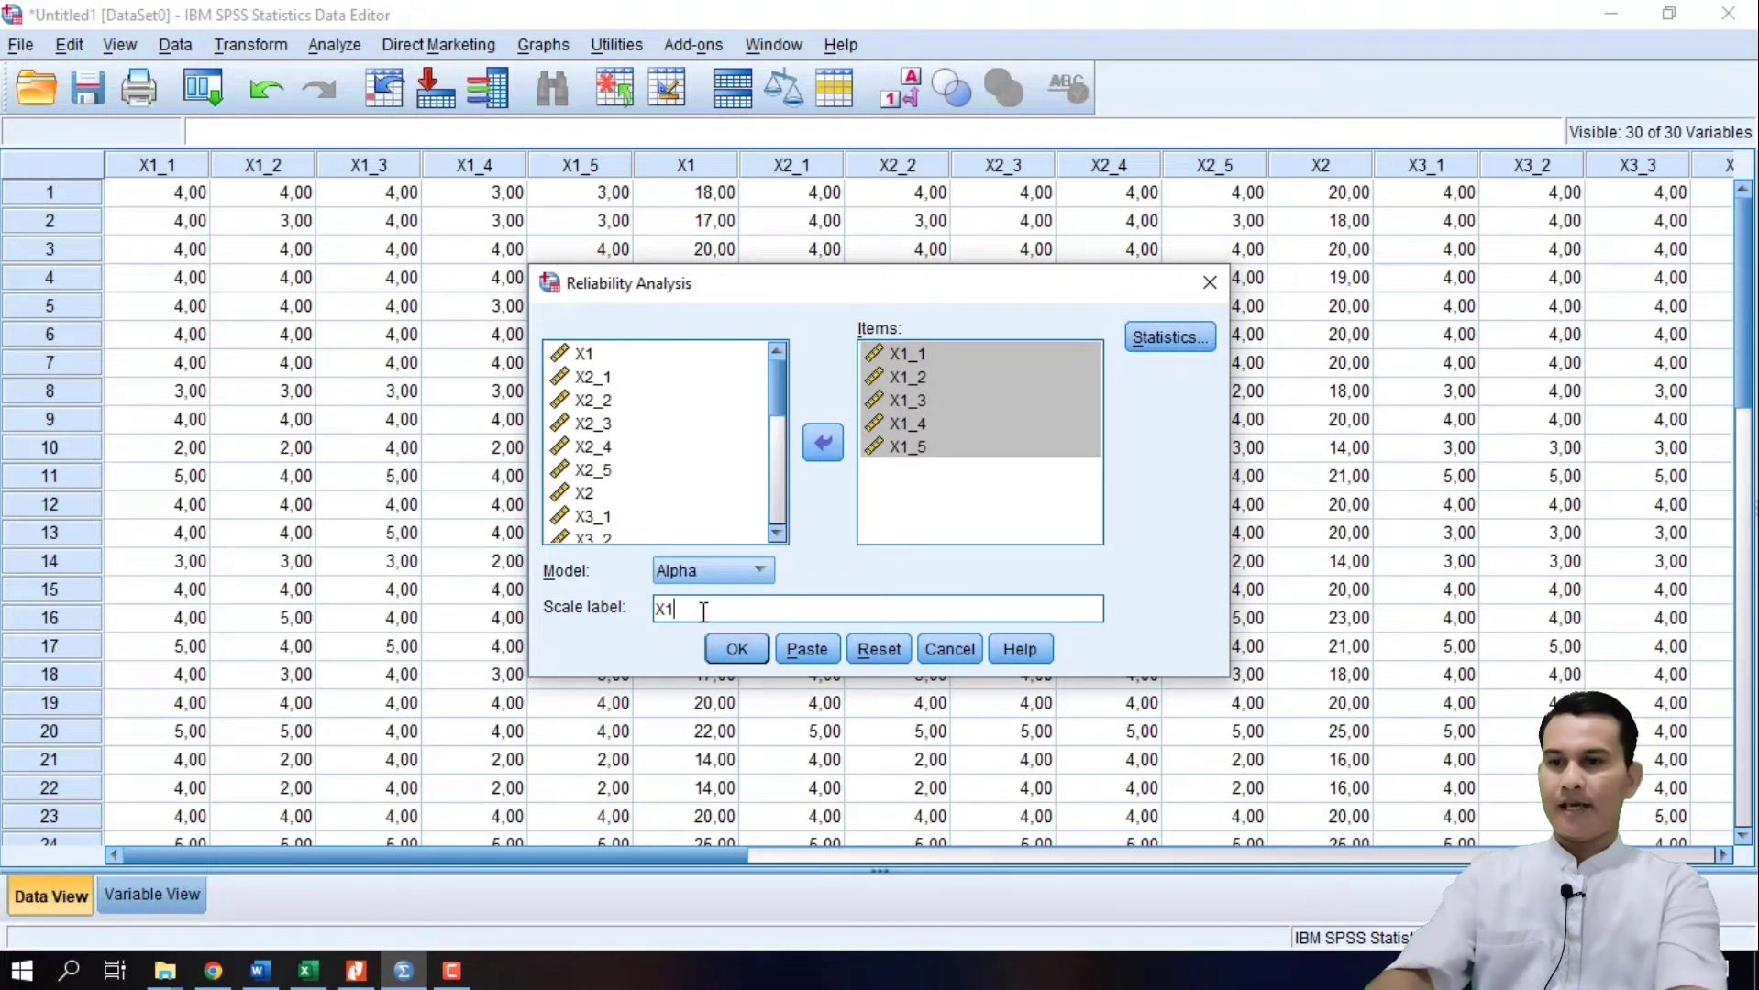
pyautogui.click(739, 651)
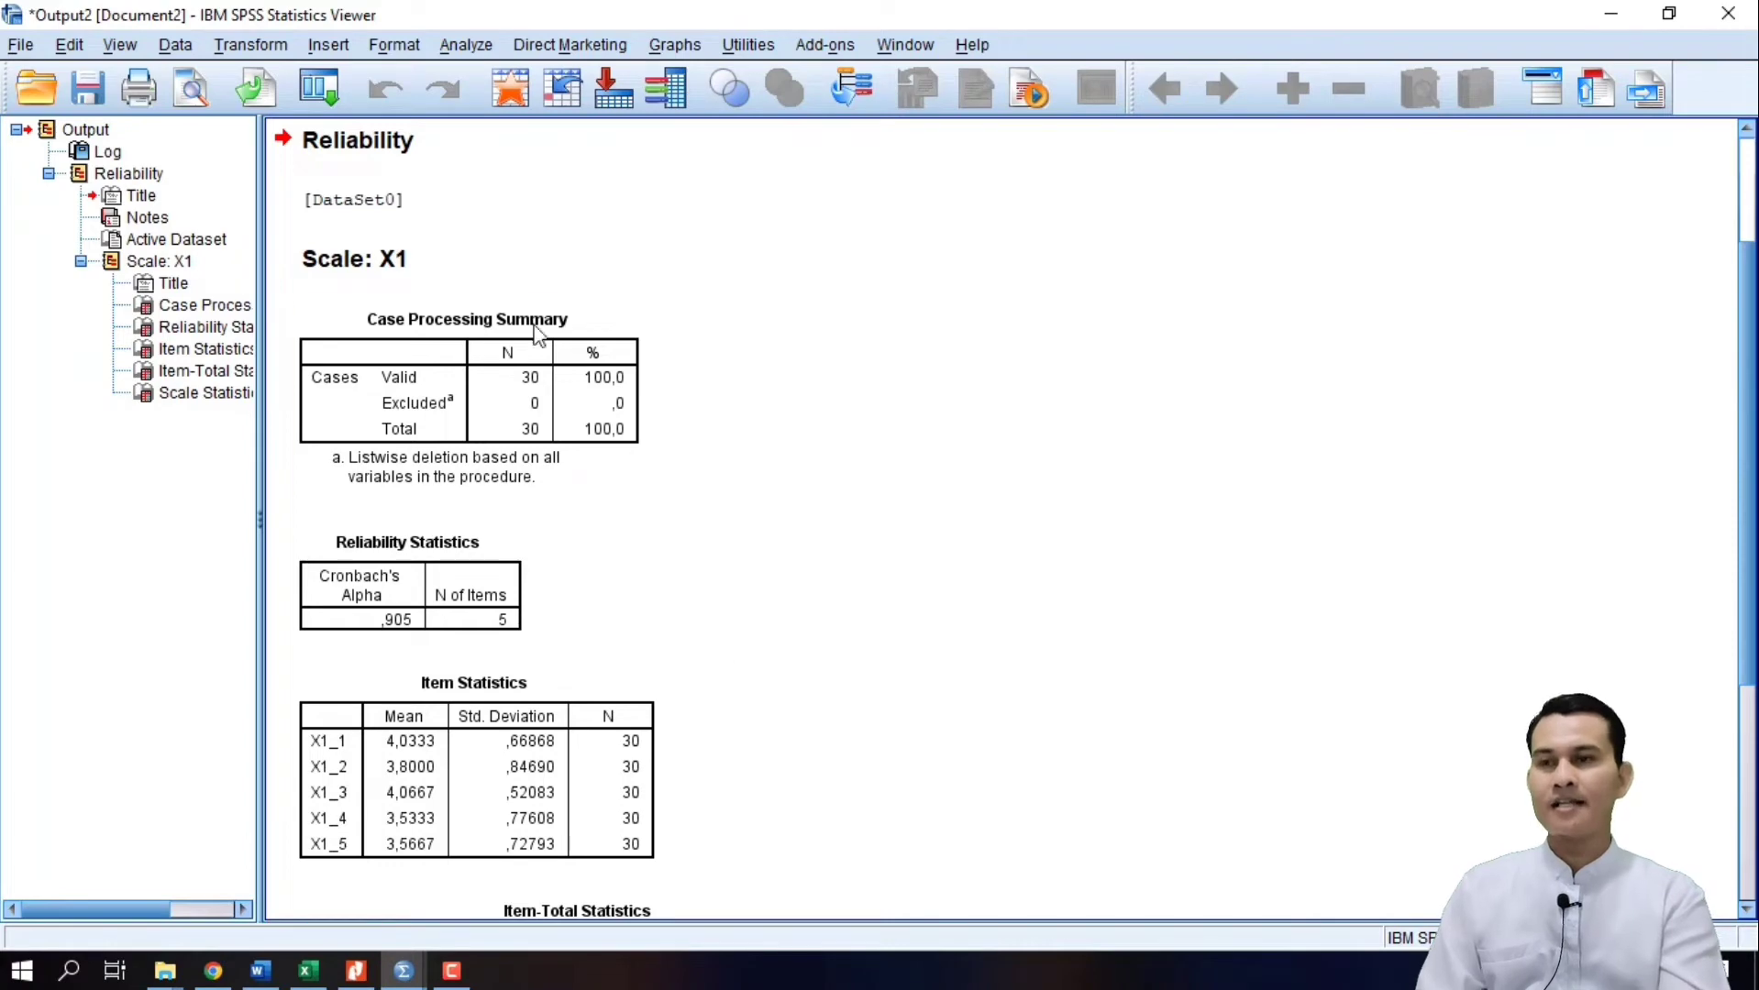
# Step: Reopen the Reliability Analysis and remove X1_1 through X1_5 from its items
pyautogui.click(466, 45)
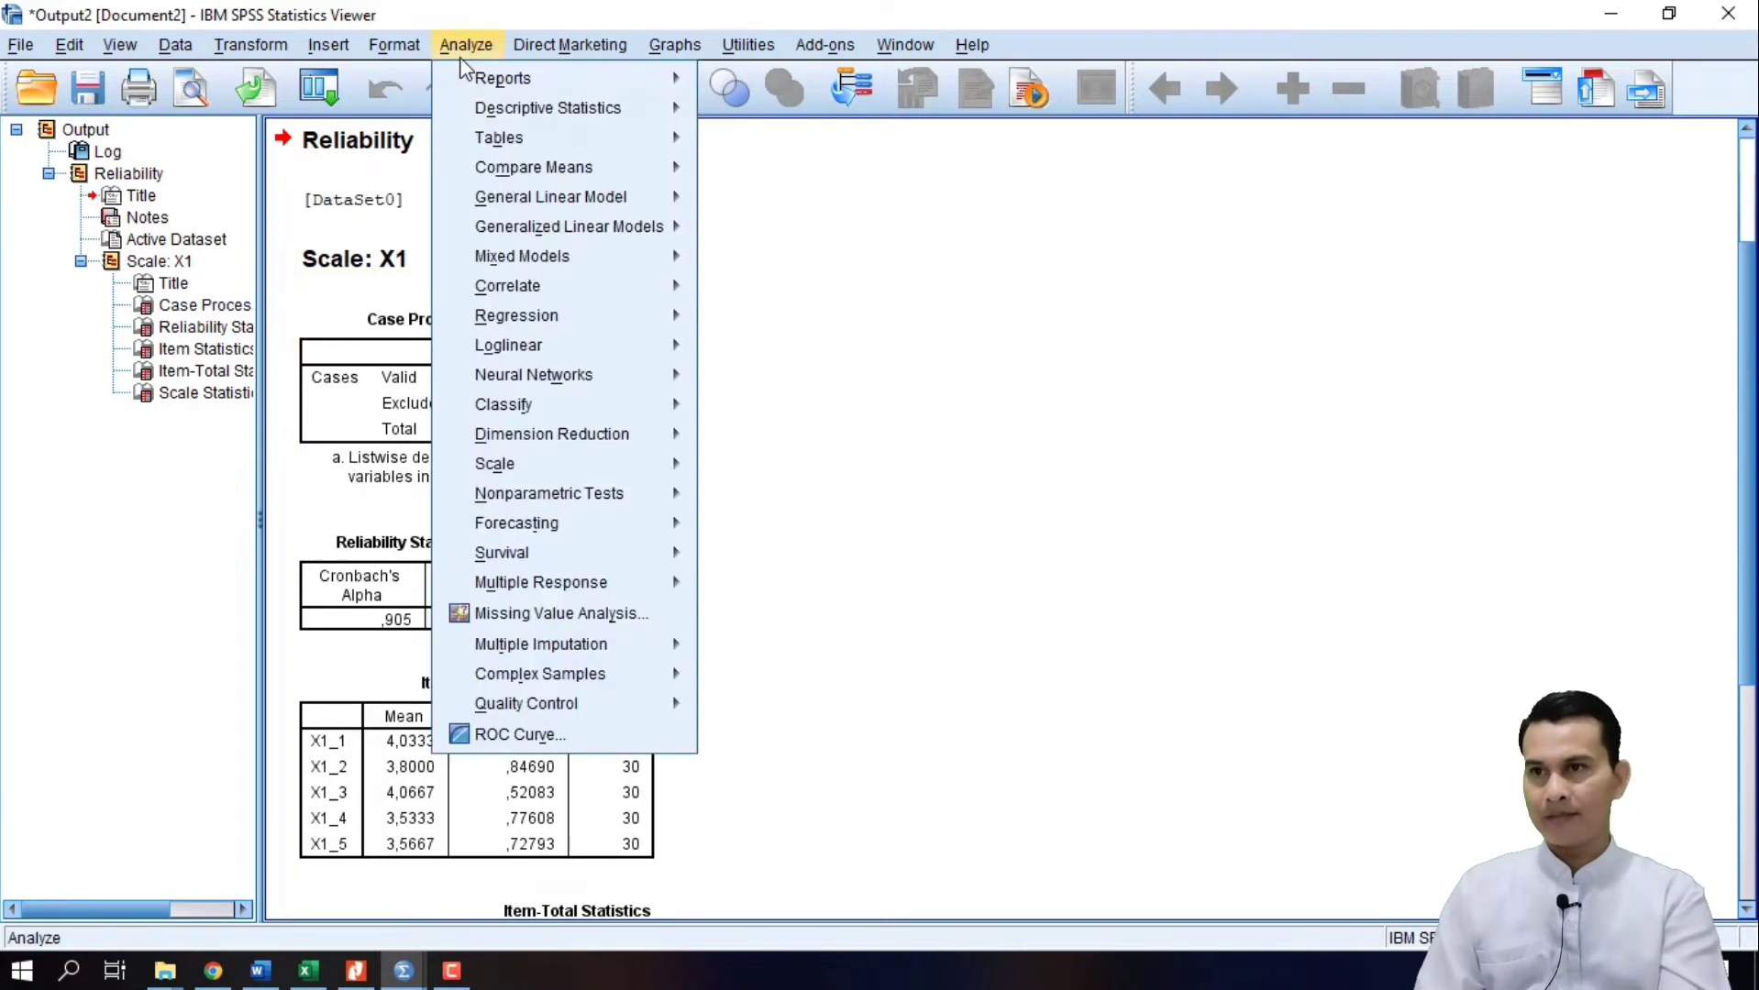
pyautogui.moveTo(554, 475)
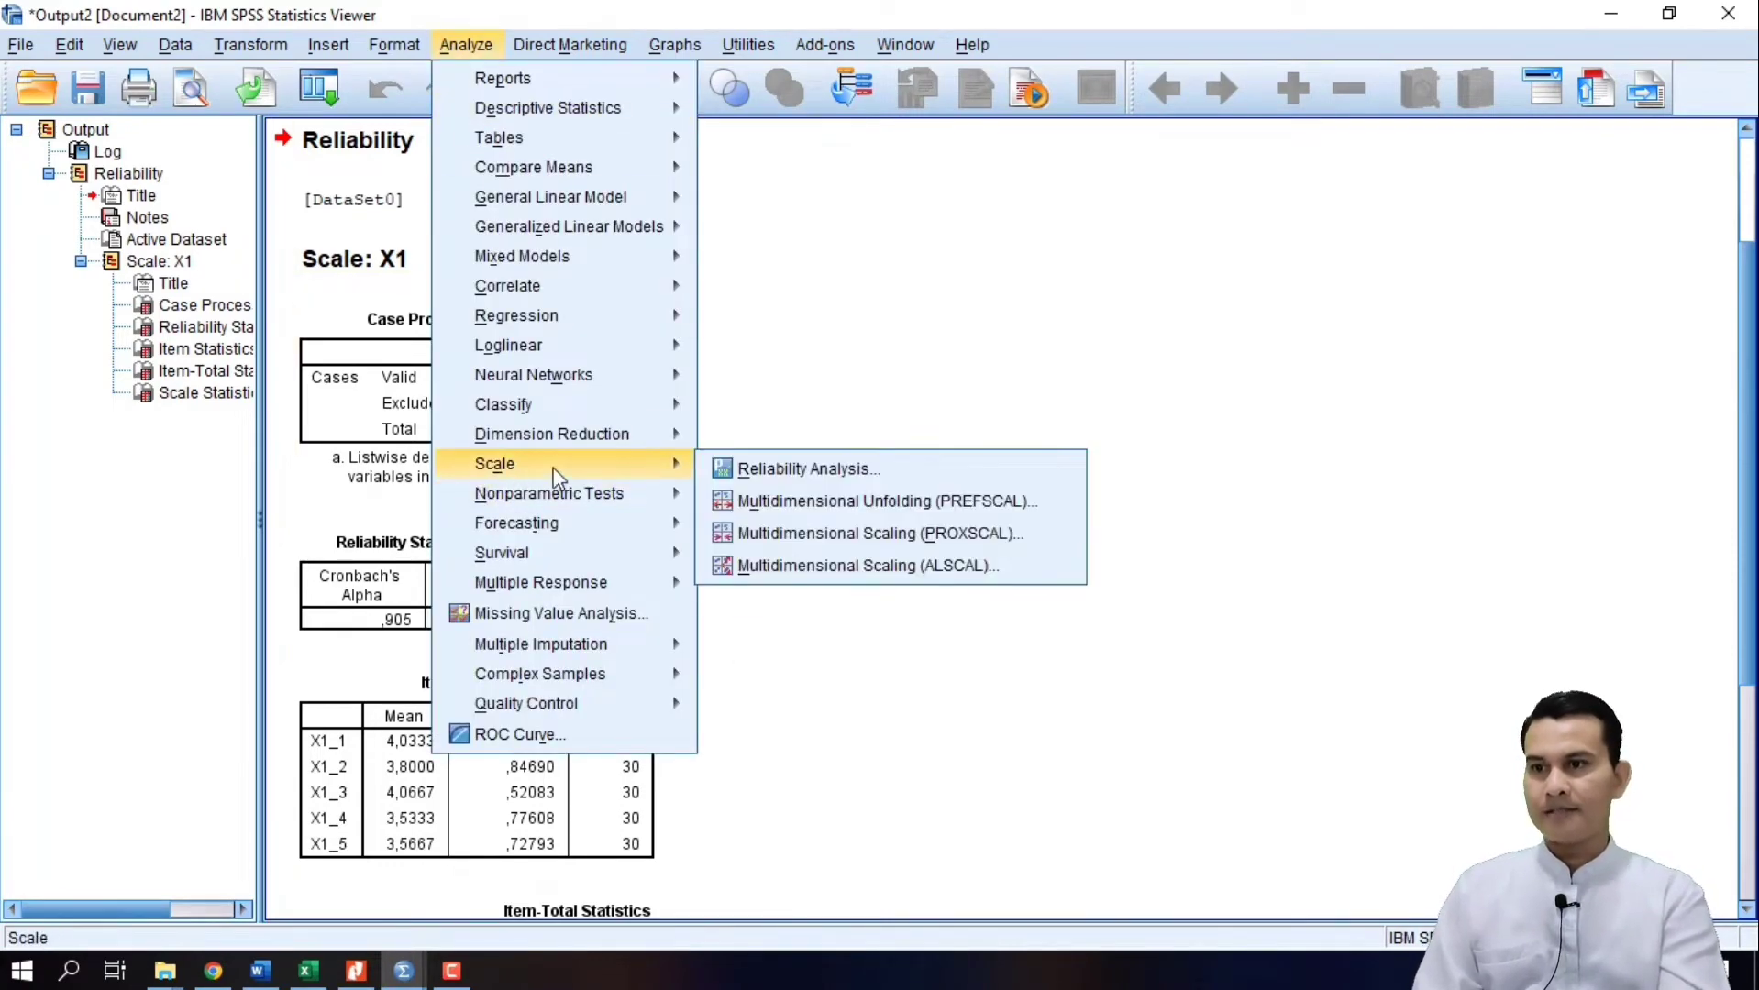
pyautogui.click(962, 473)
pyautogui.click(912, 357)
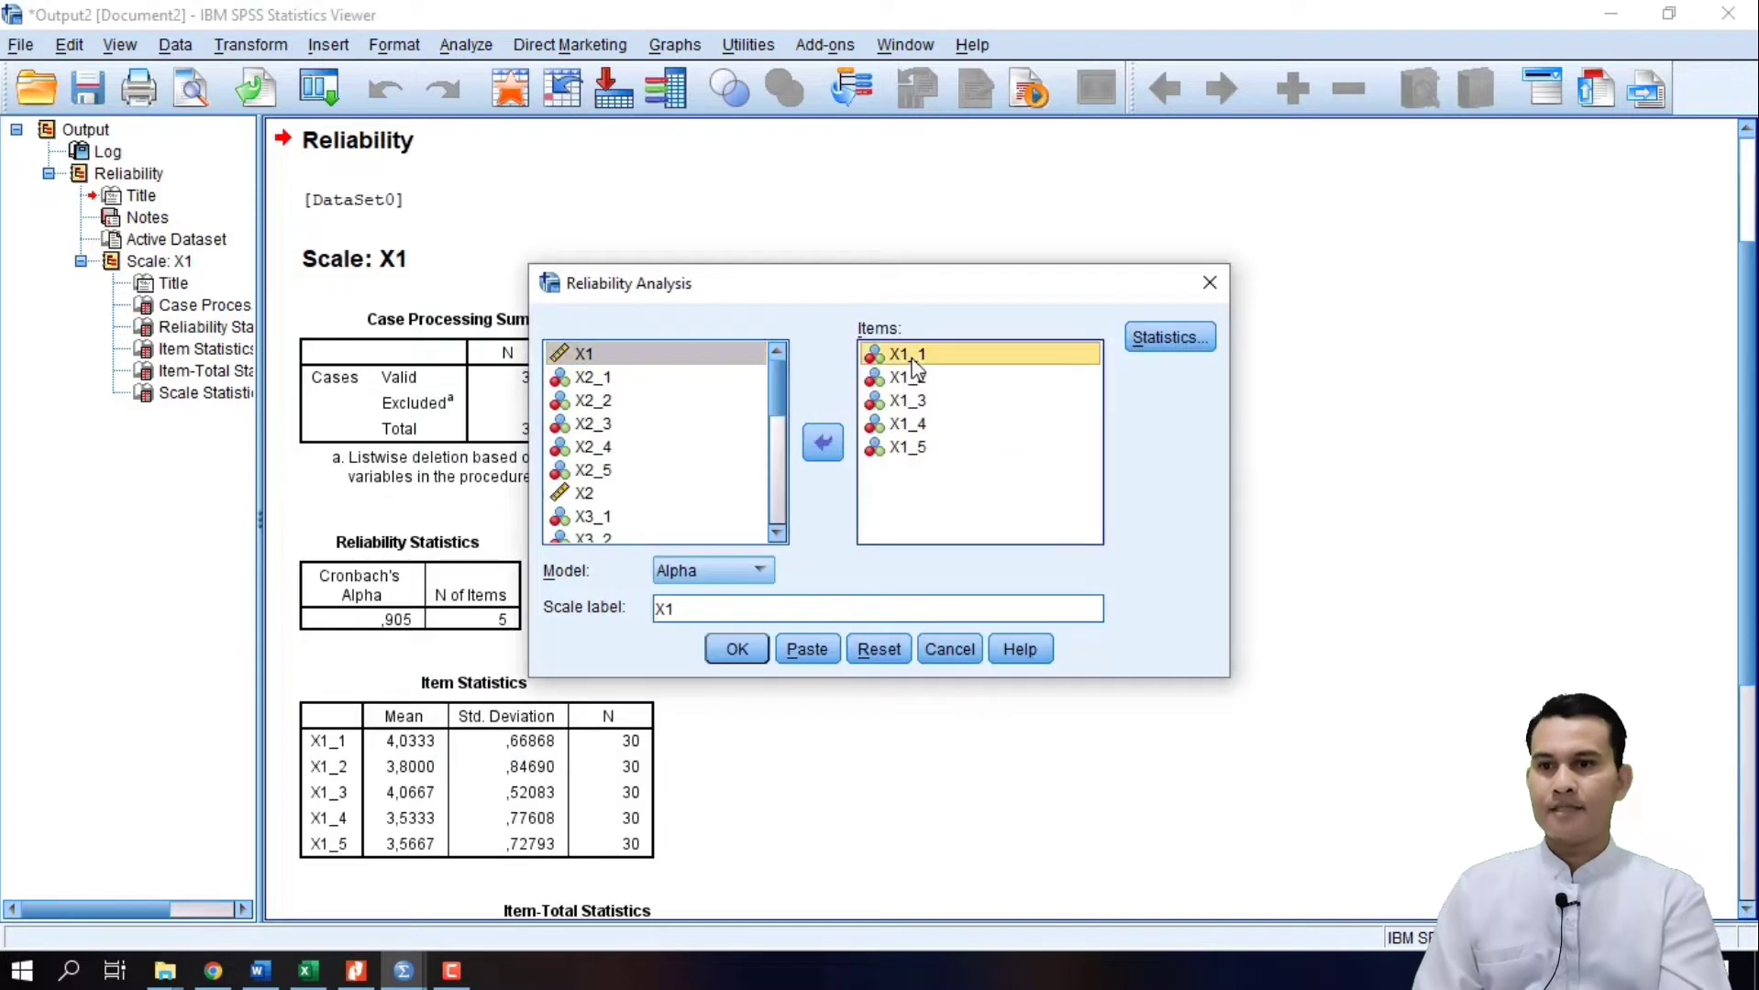
pyautogui.keyDown('shift'); pyautogui.click(900, 456); pyautogui.keyUp('shift')
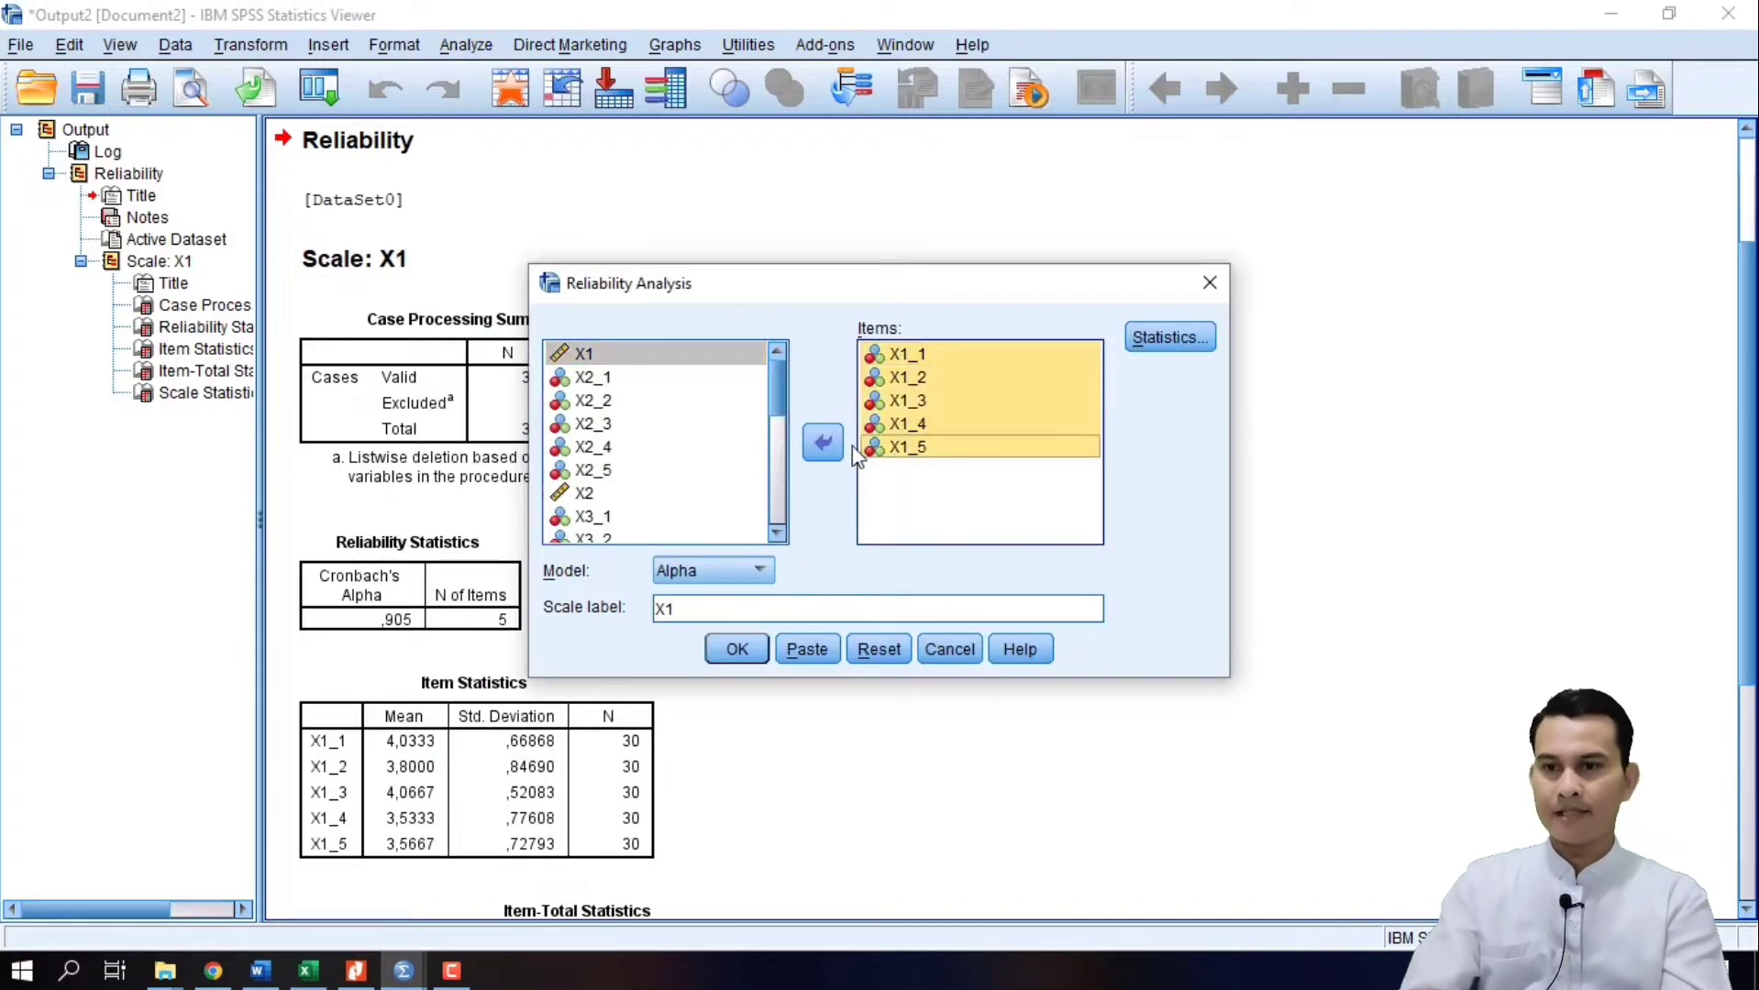
pyautogui.click(823, 443)
# Step: Add X2_1 through X2_5 as the items of the reliability analysis
pyautogui.moveTo(776, 387); pyautogui.dragTo(776, 413)
pyautogui.click(588, 394)
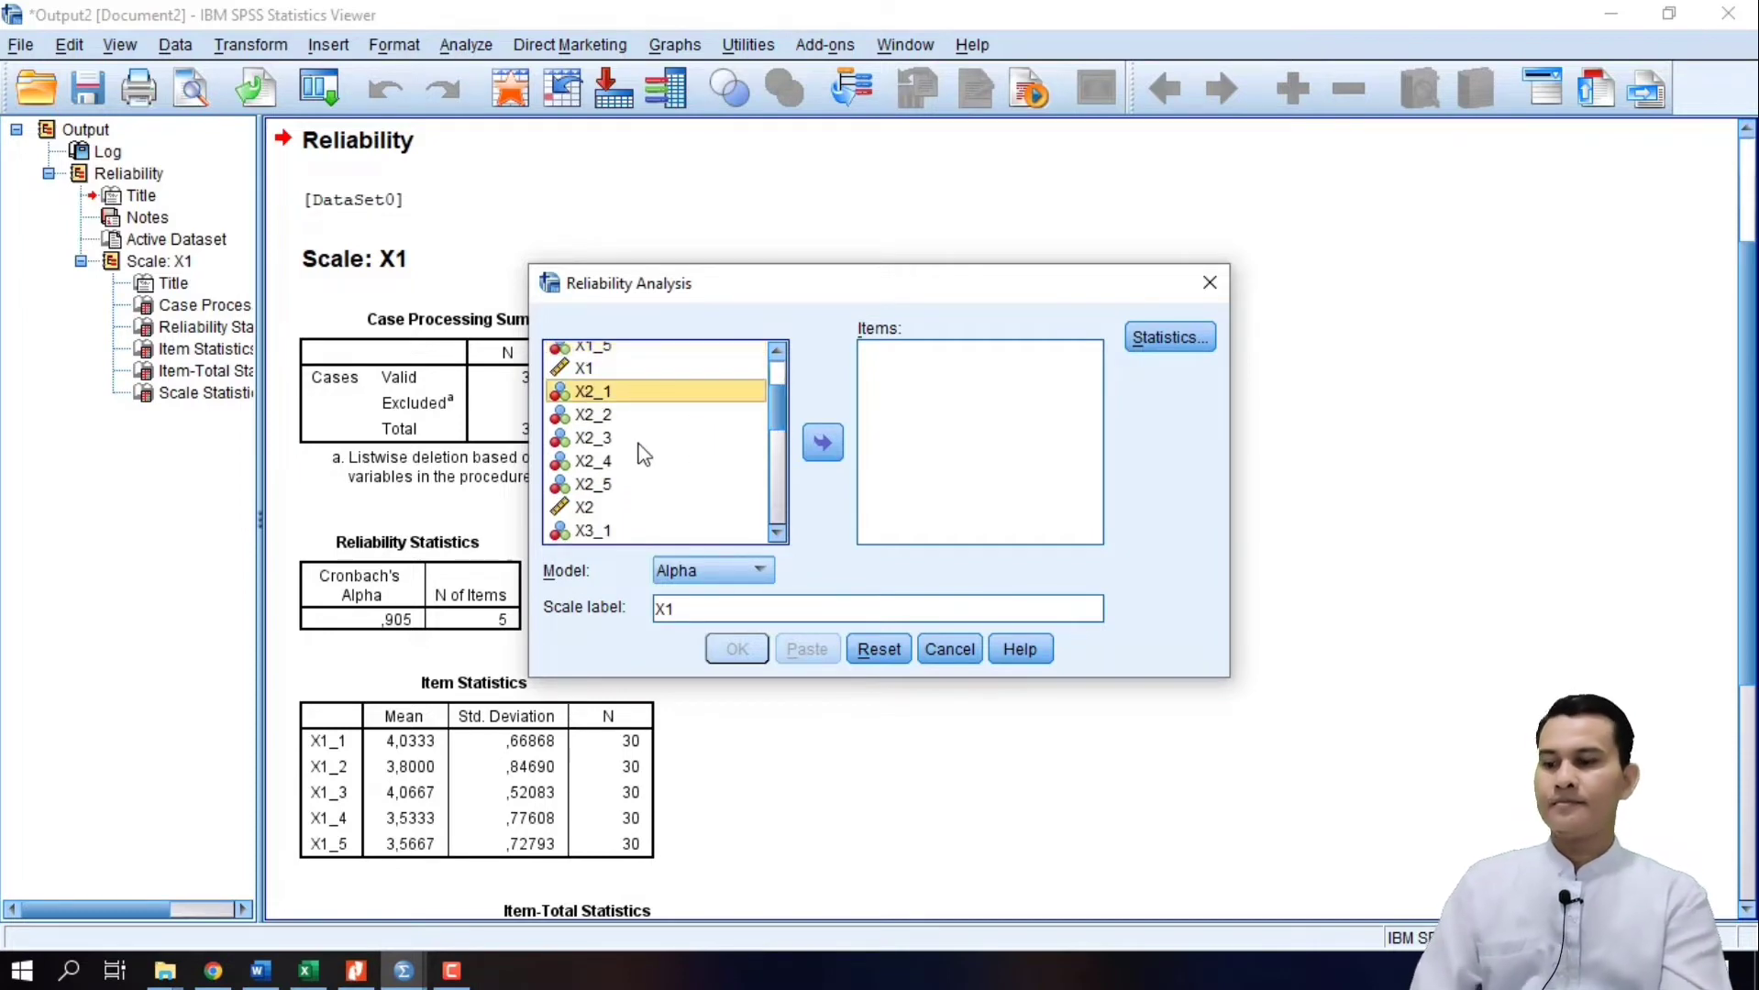
pyautogui.keyDown('shift'); pyautogui.click(586, 489); pyautogui.keyUp('shift')
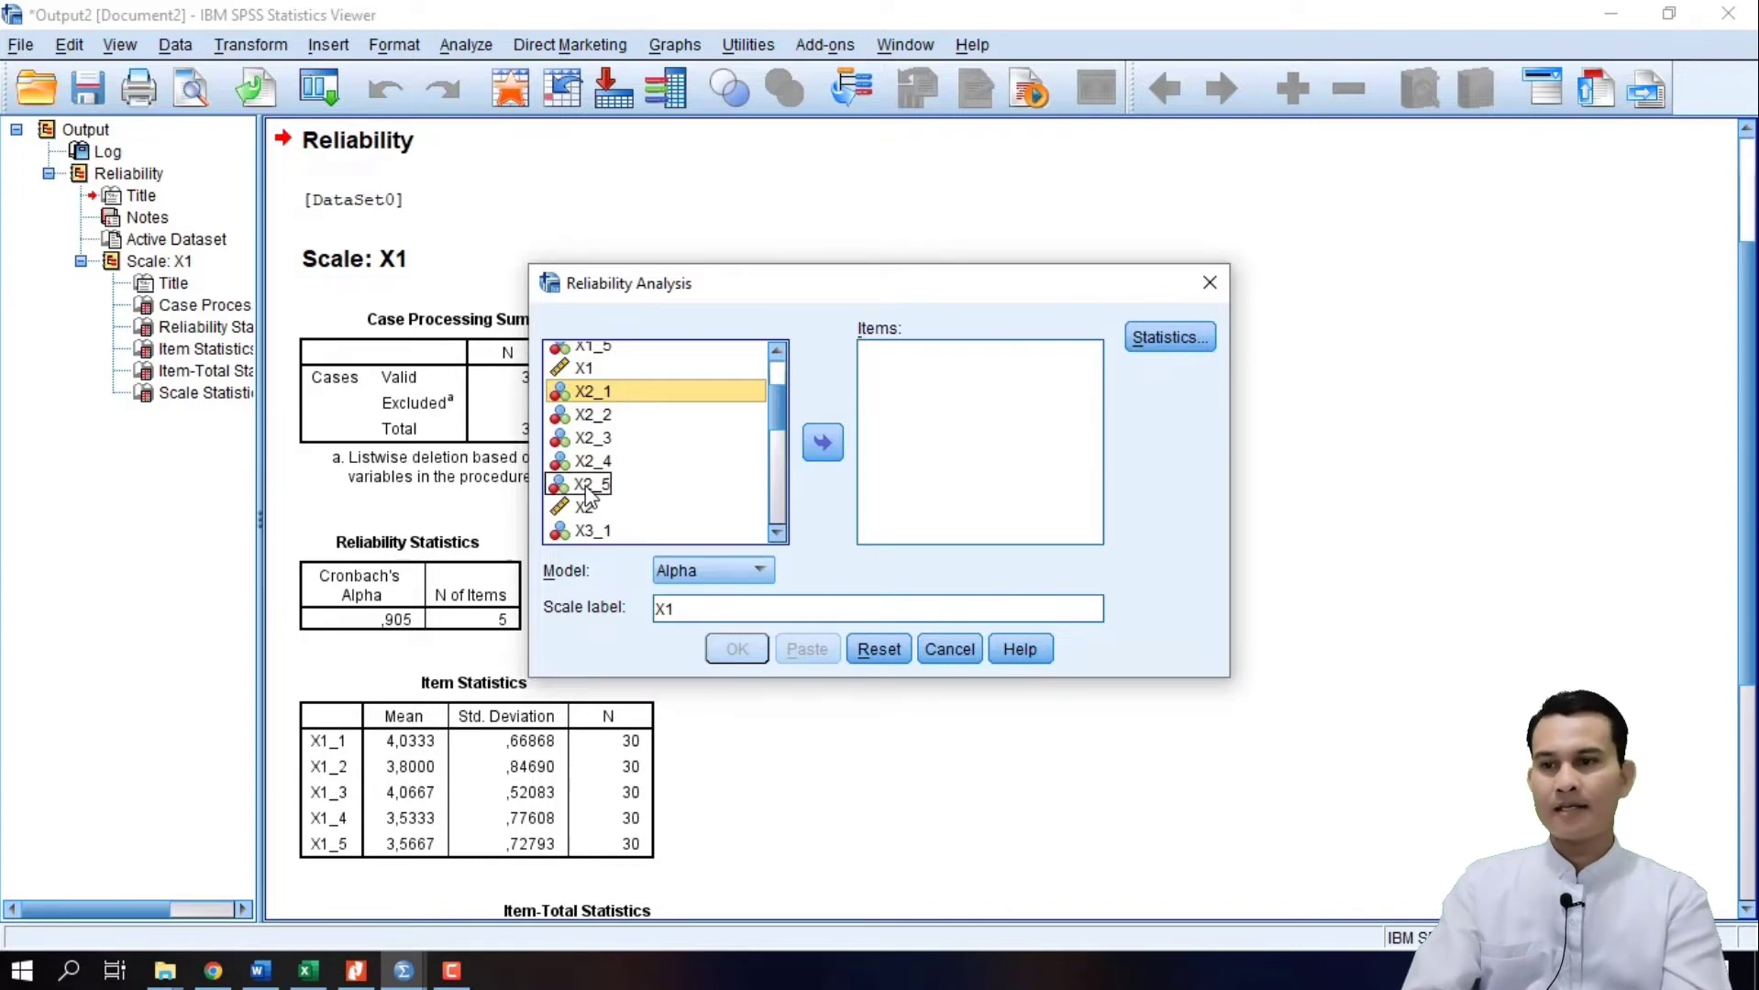
pyautogui.keyDown('shift'); pyautogui.click(586, 486); pyautogui.keyUp('shift')
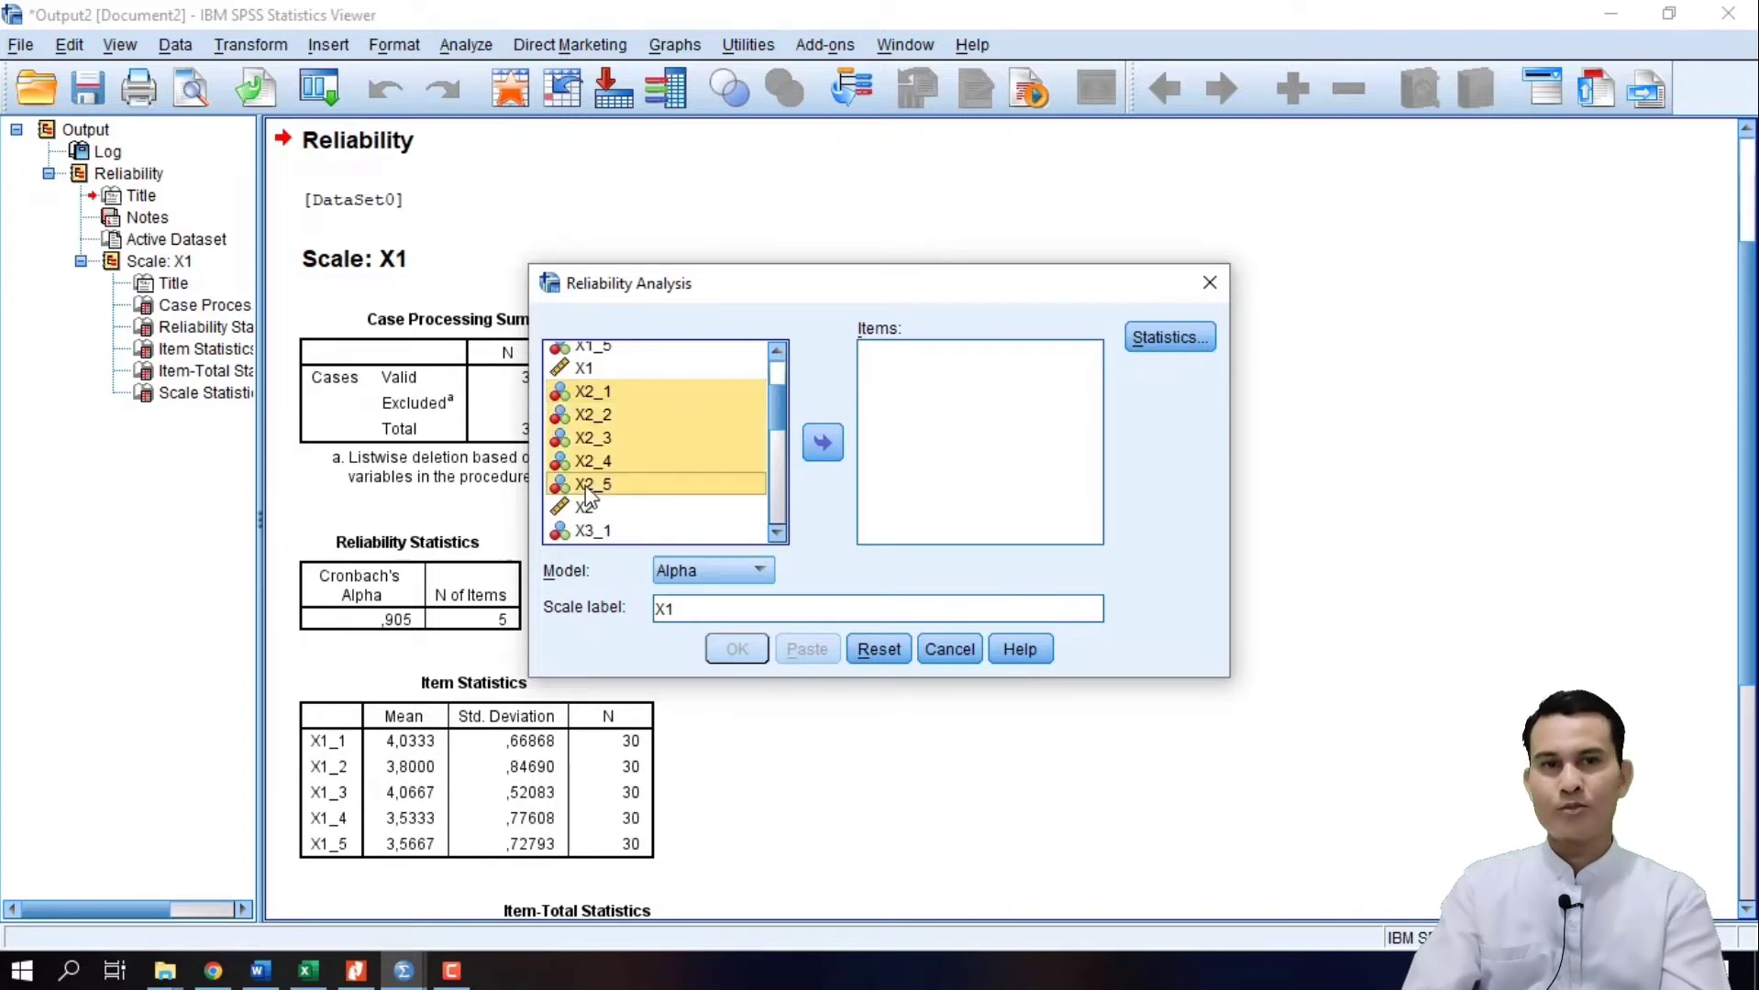
pyautogui.click(823, 451)
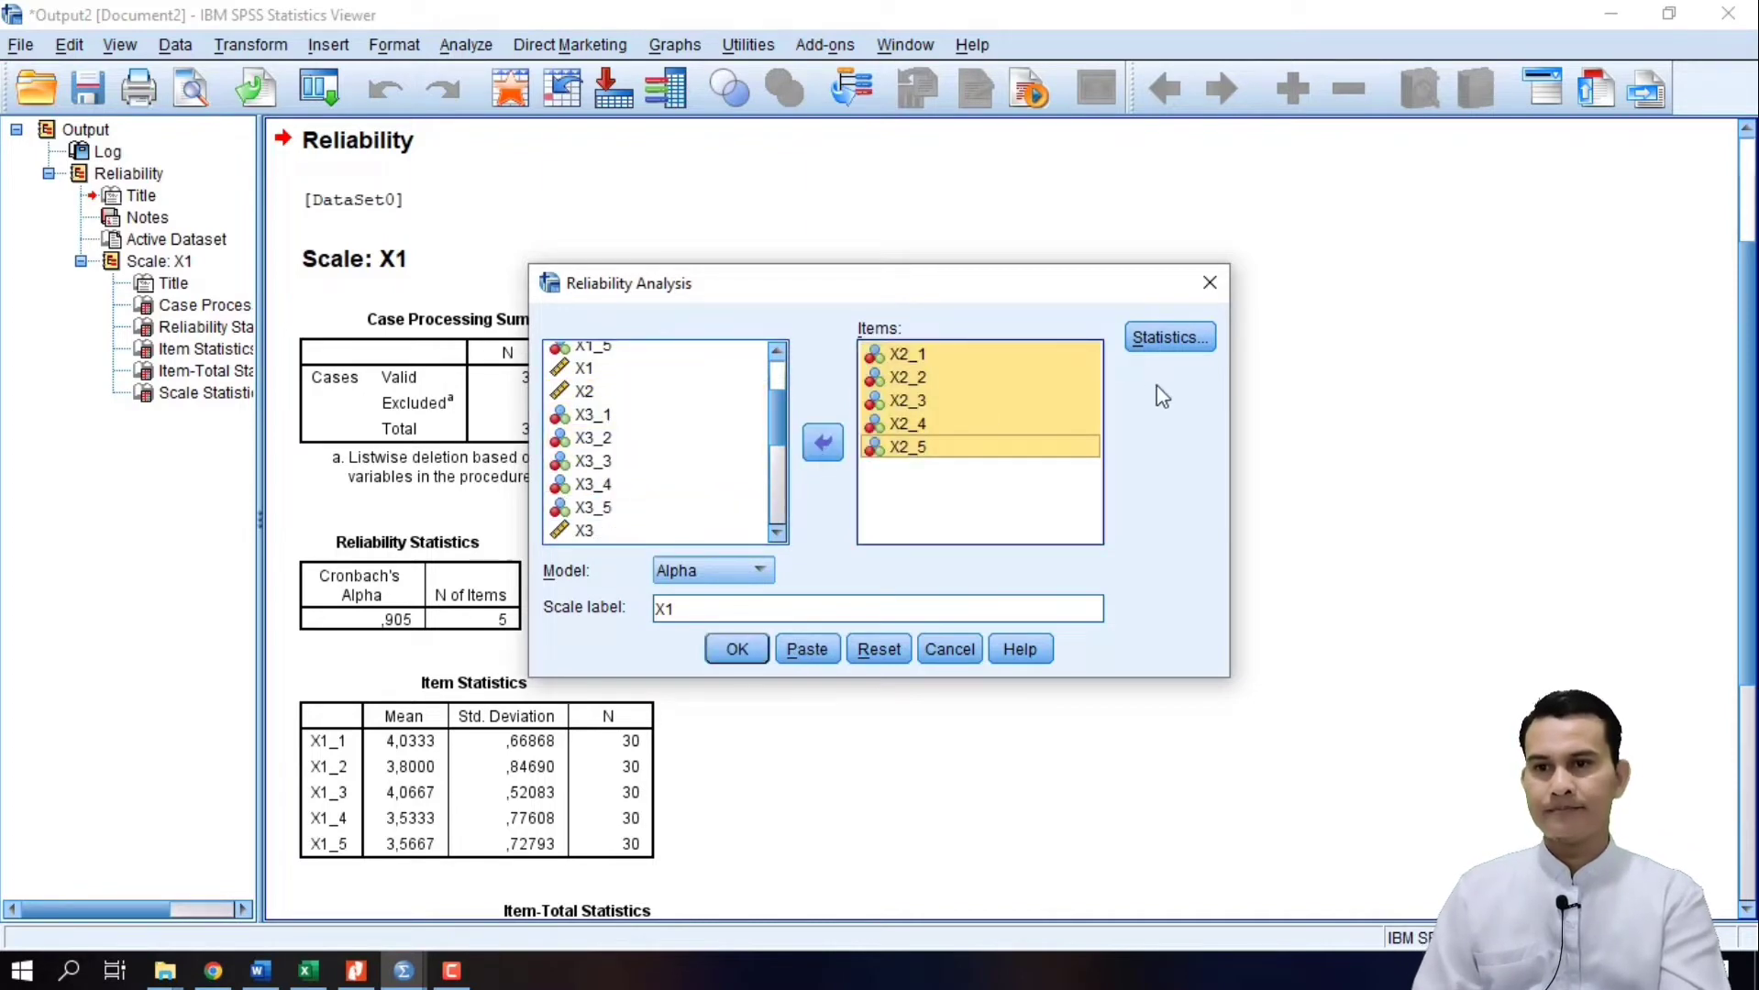
# Step: Keep the Item, Scale and Scale if item deleted descriptives, and run the reliability analysis with the scale label X2
pyautogui.click(1169, 341)
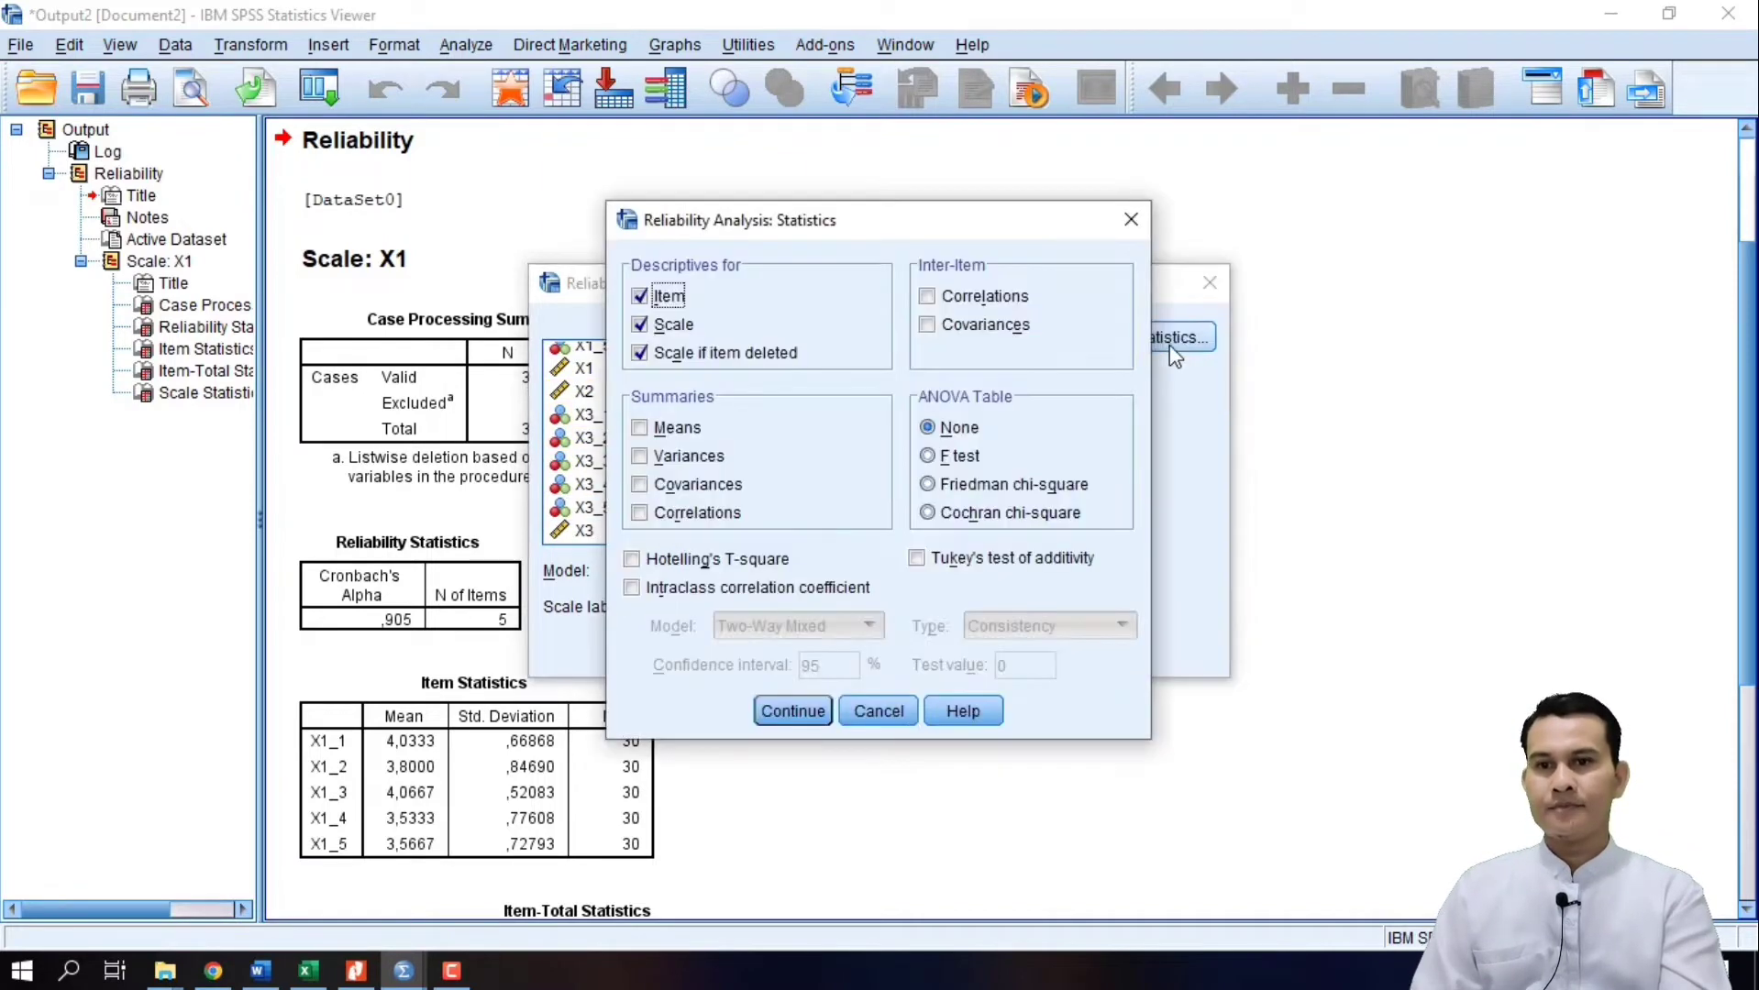
pyautogui.click(640, 353)
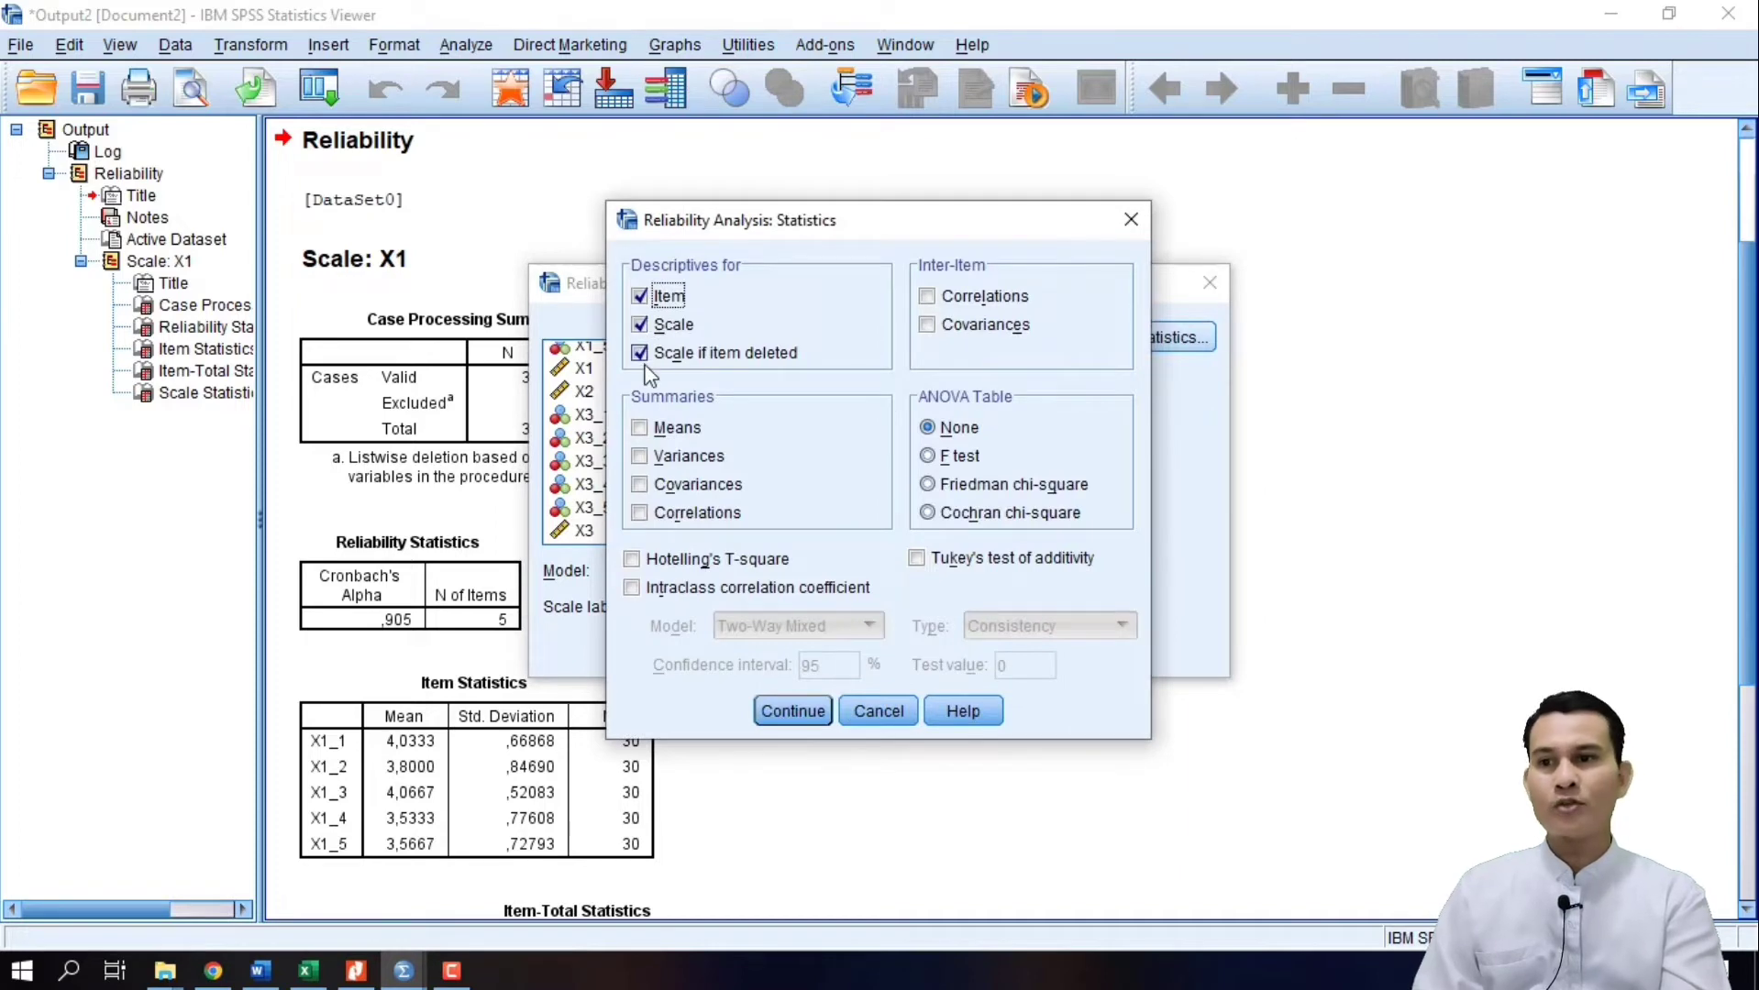
pyautogui.click(791, 713)
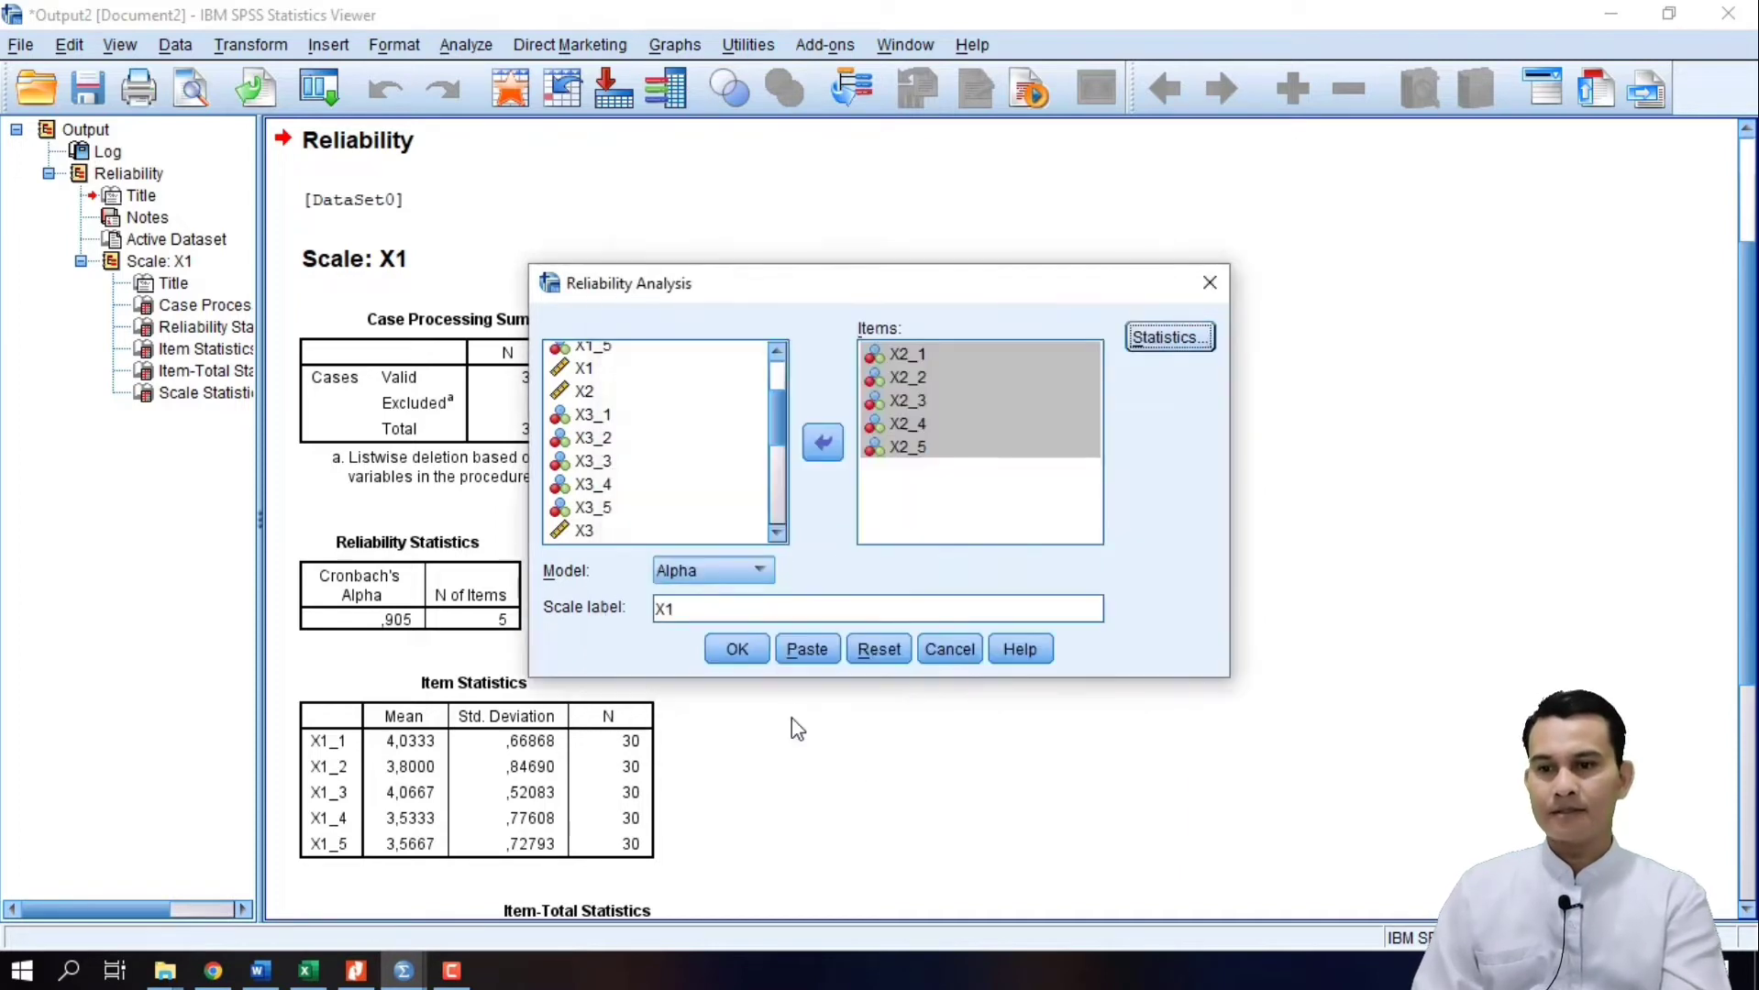
pyautogui.moveTo(679, 608); pyautogui.dragTo(669, 607)
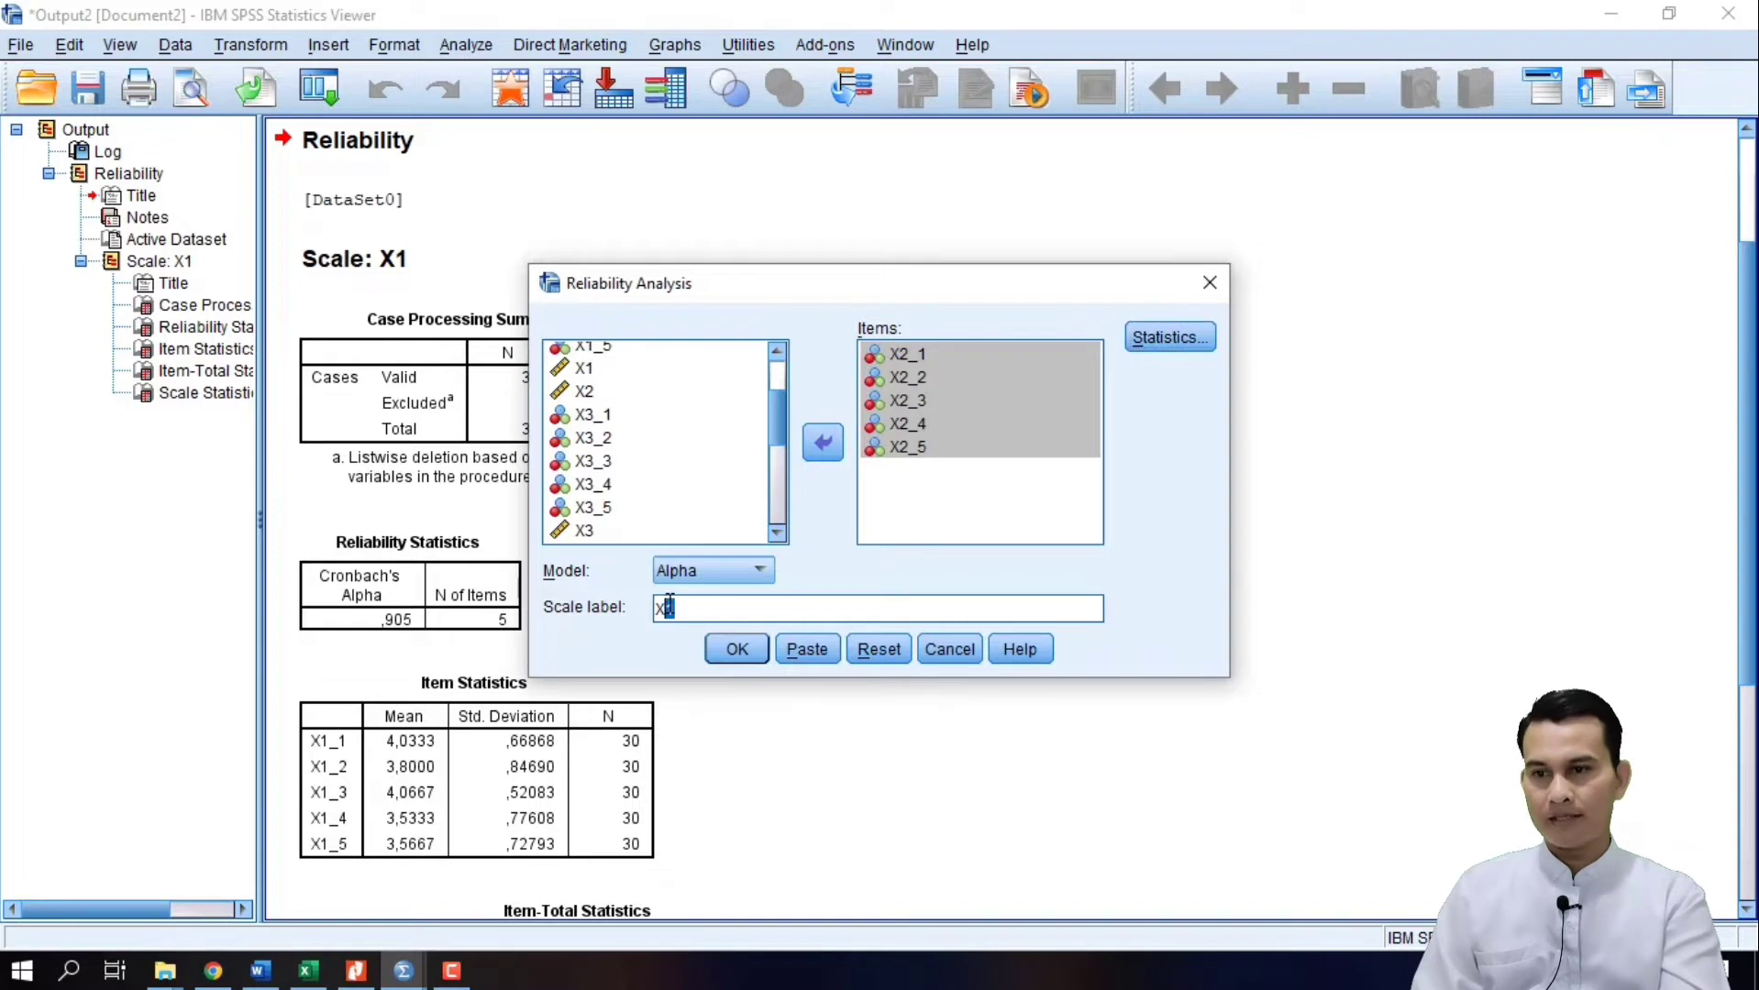
pyautogui.write('2')
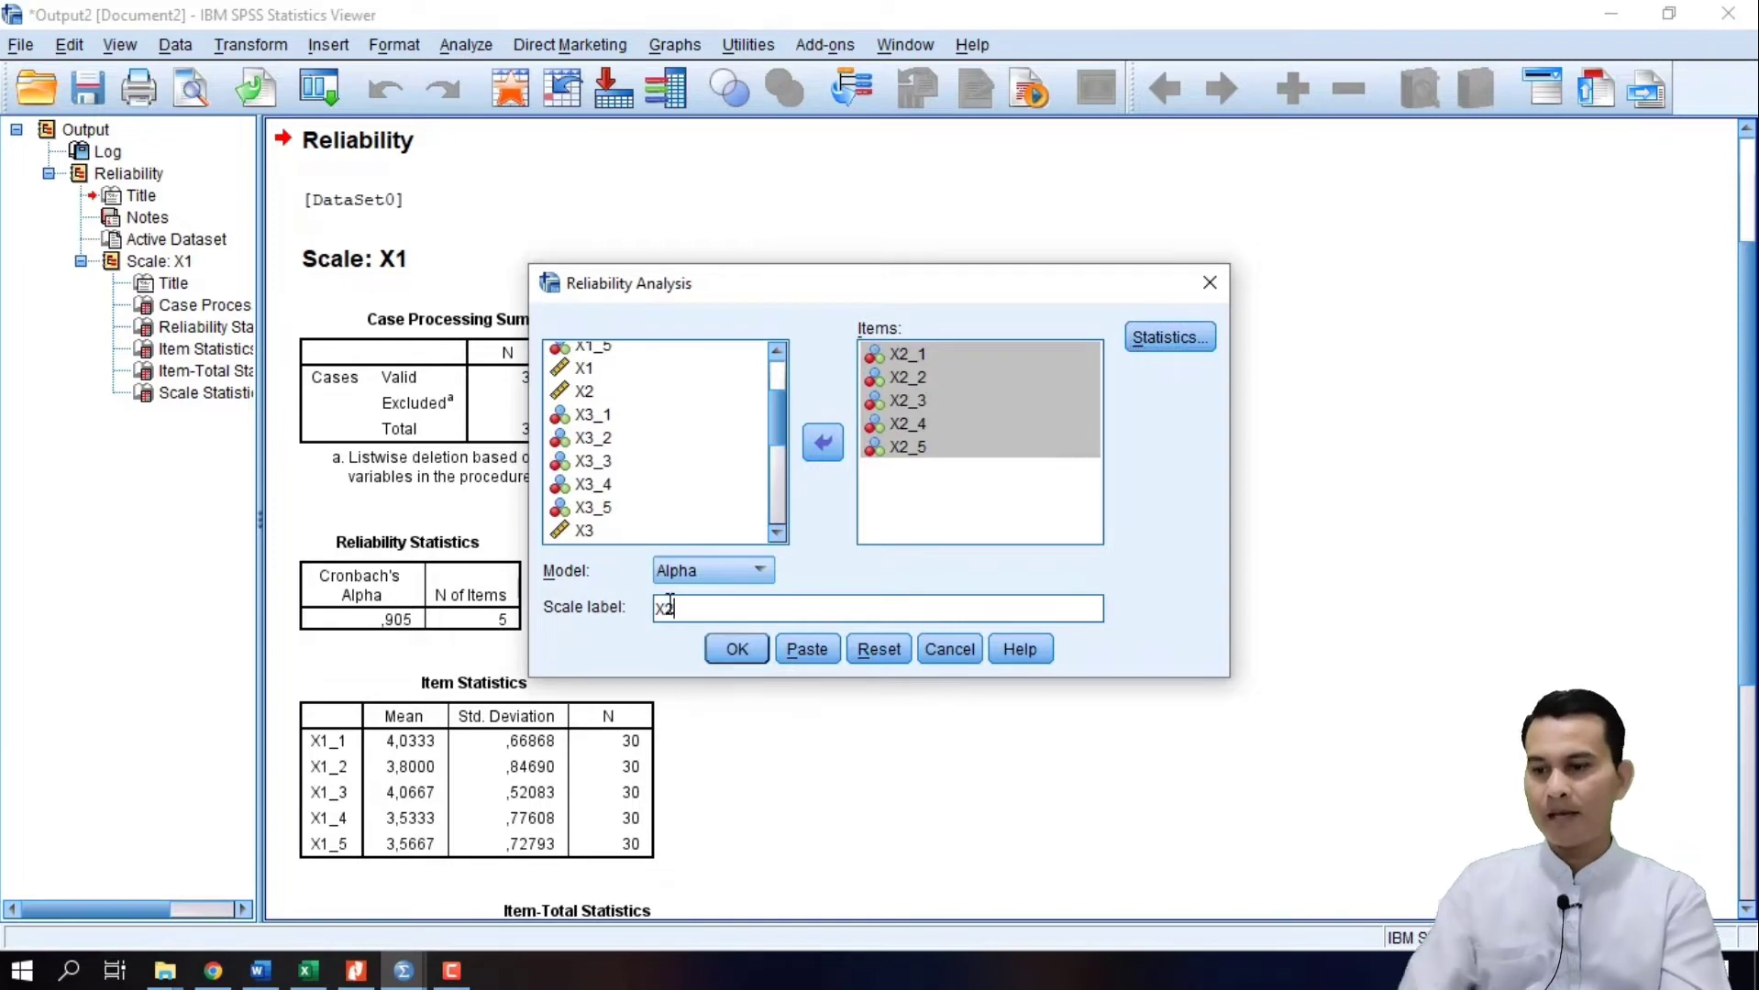
pyautogui.click(736, 649)
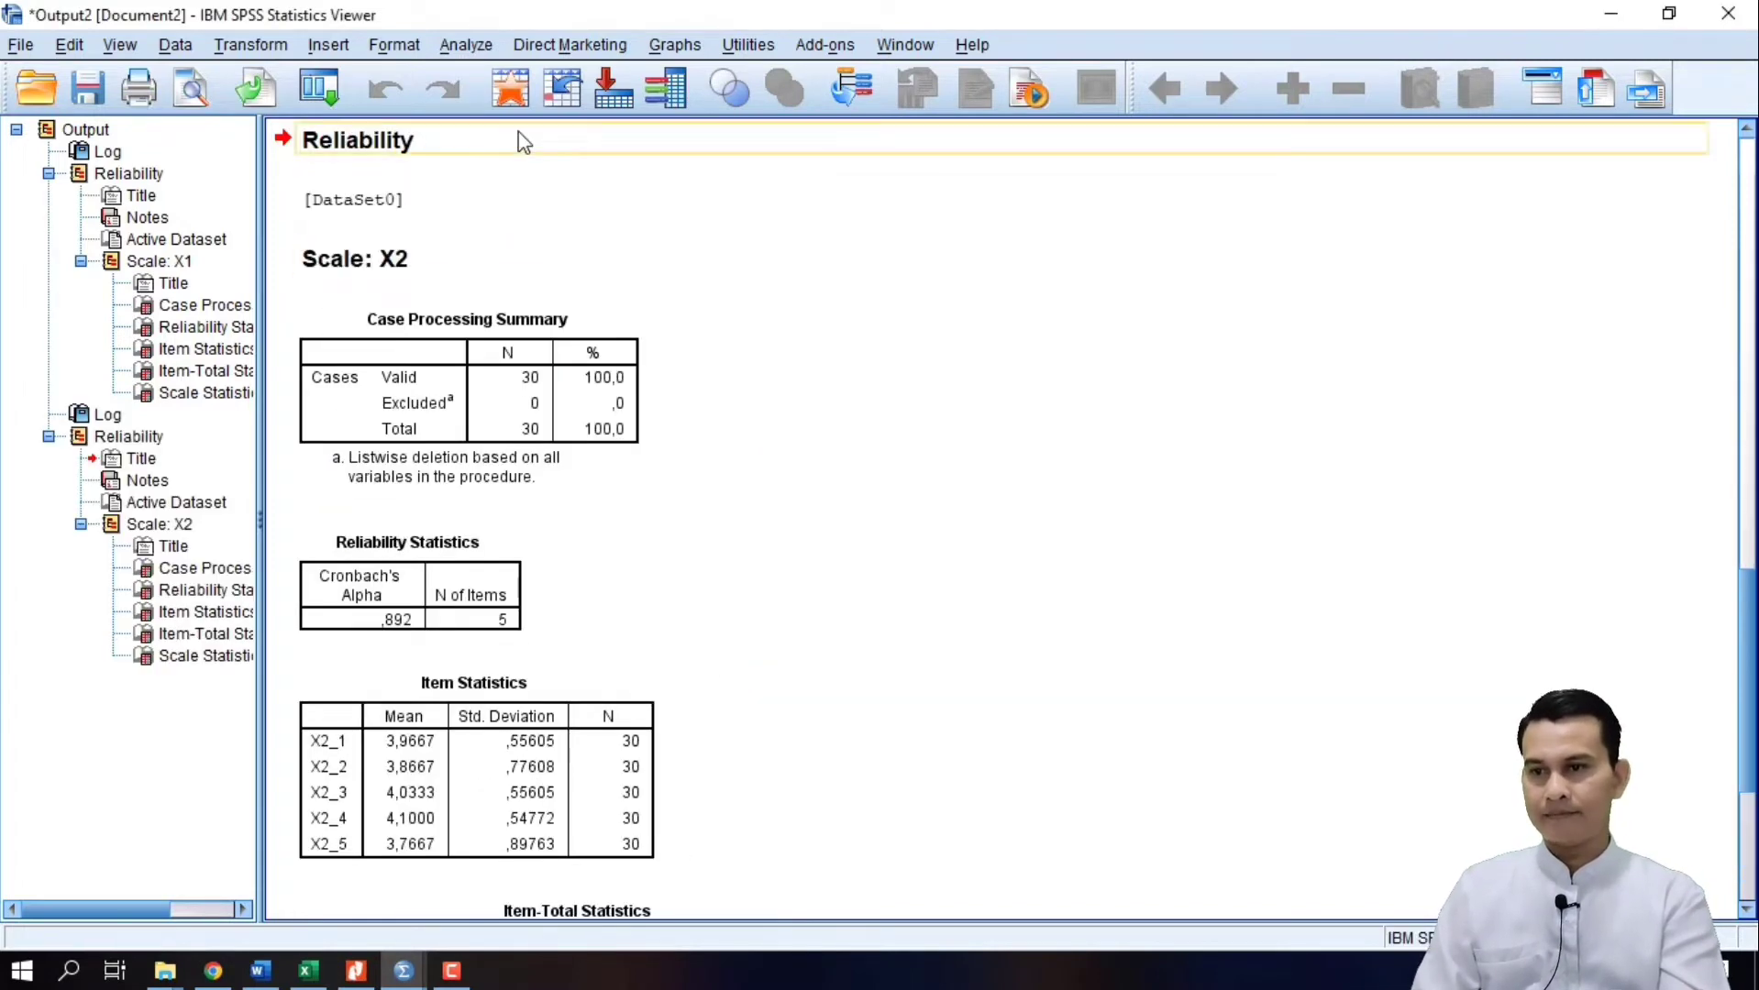
# Step: Reopen the Reliability Analysis and remove X2_1 through X2_5 from its items
pyautogui.click(466, 46)
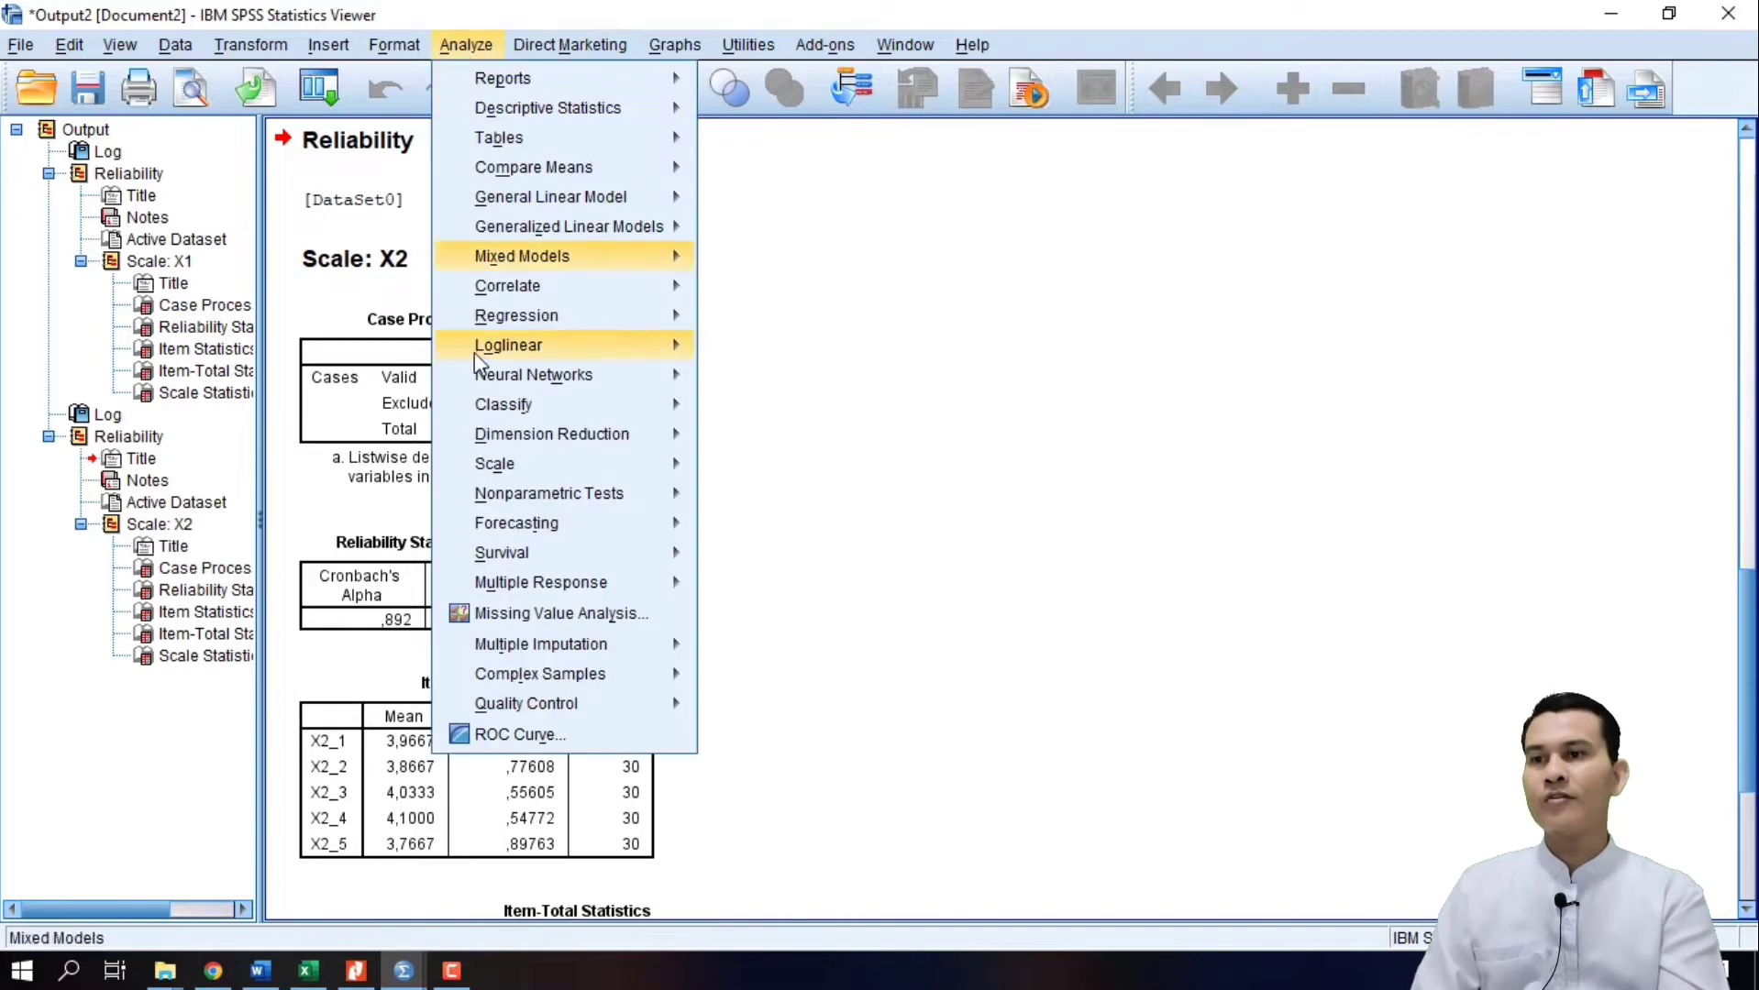
pyautogui.moveTo(495, 470)
pyautogui.click(771, 467)
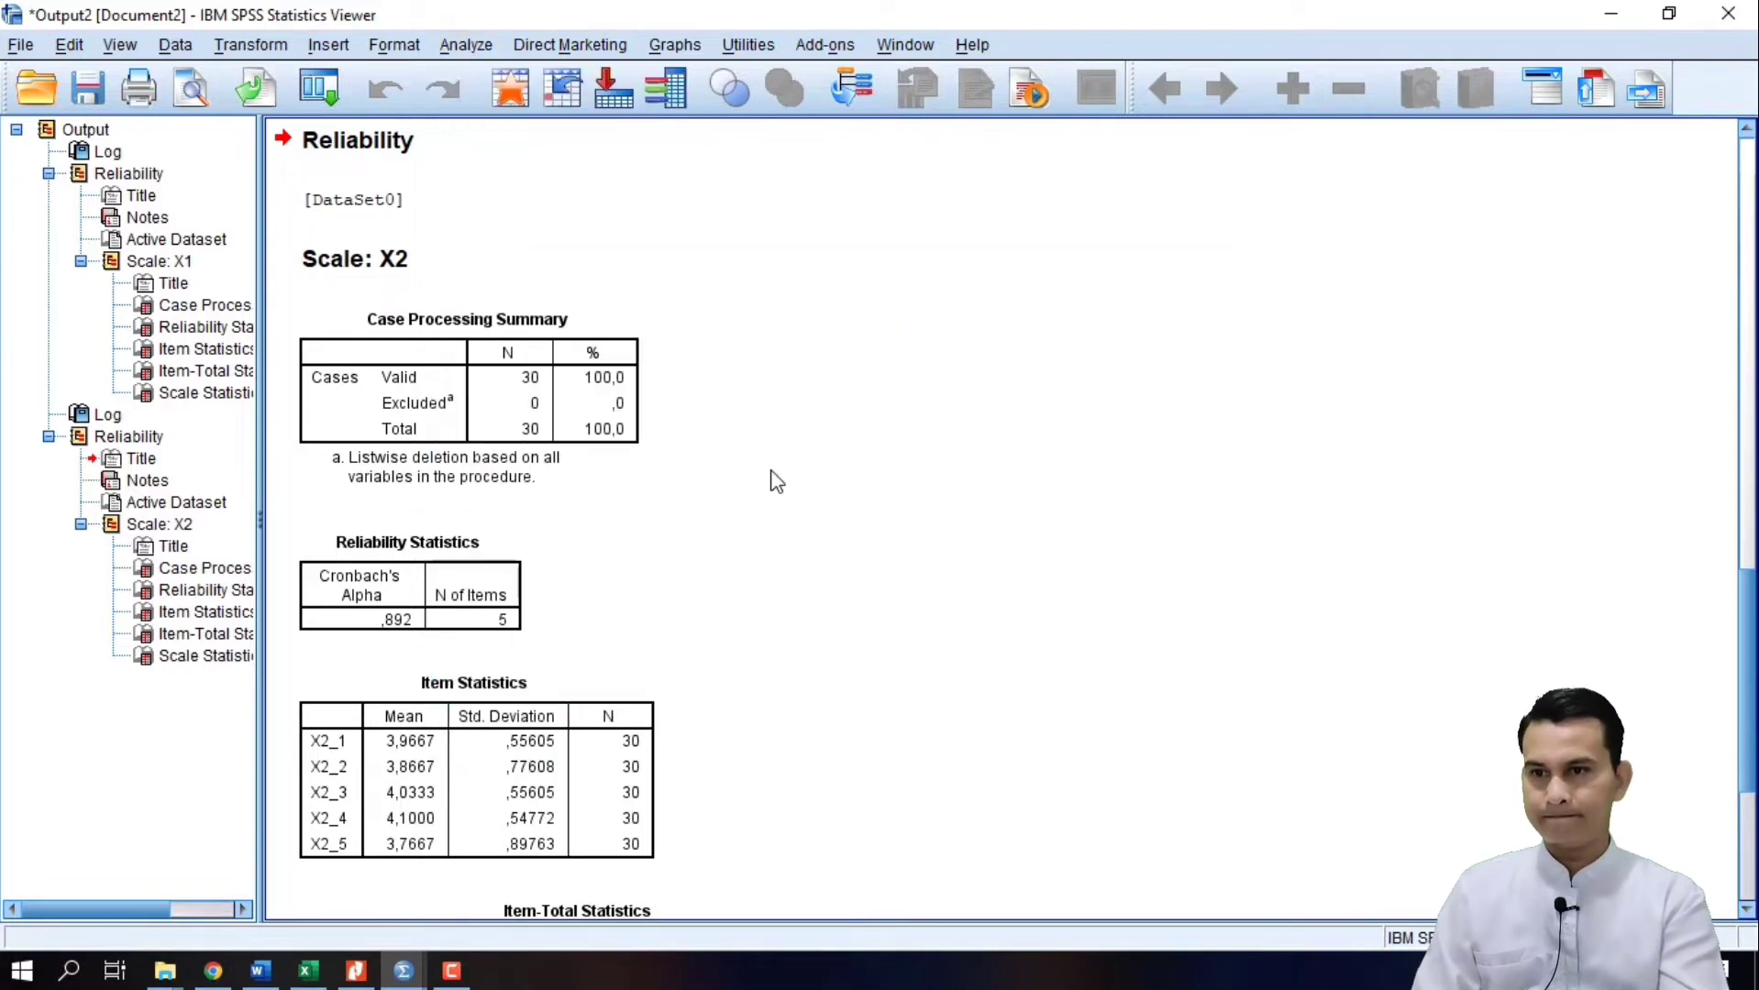
pyautogui.click(897, 360)
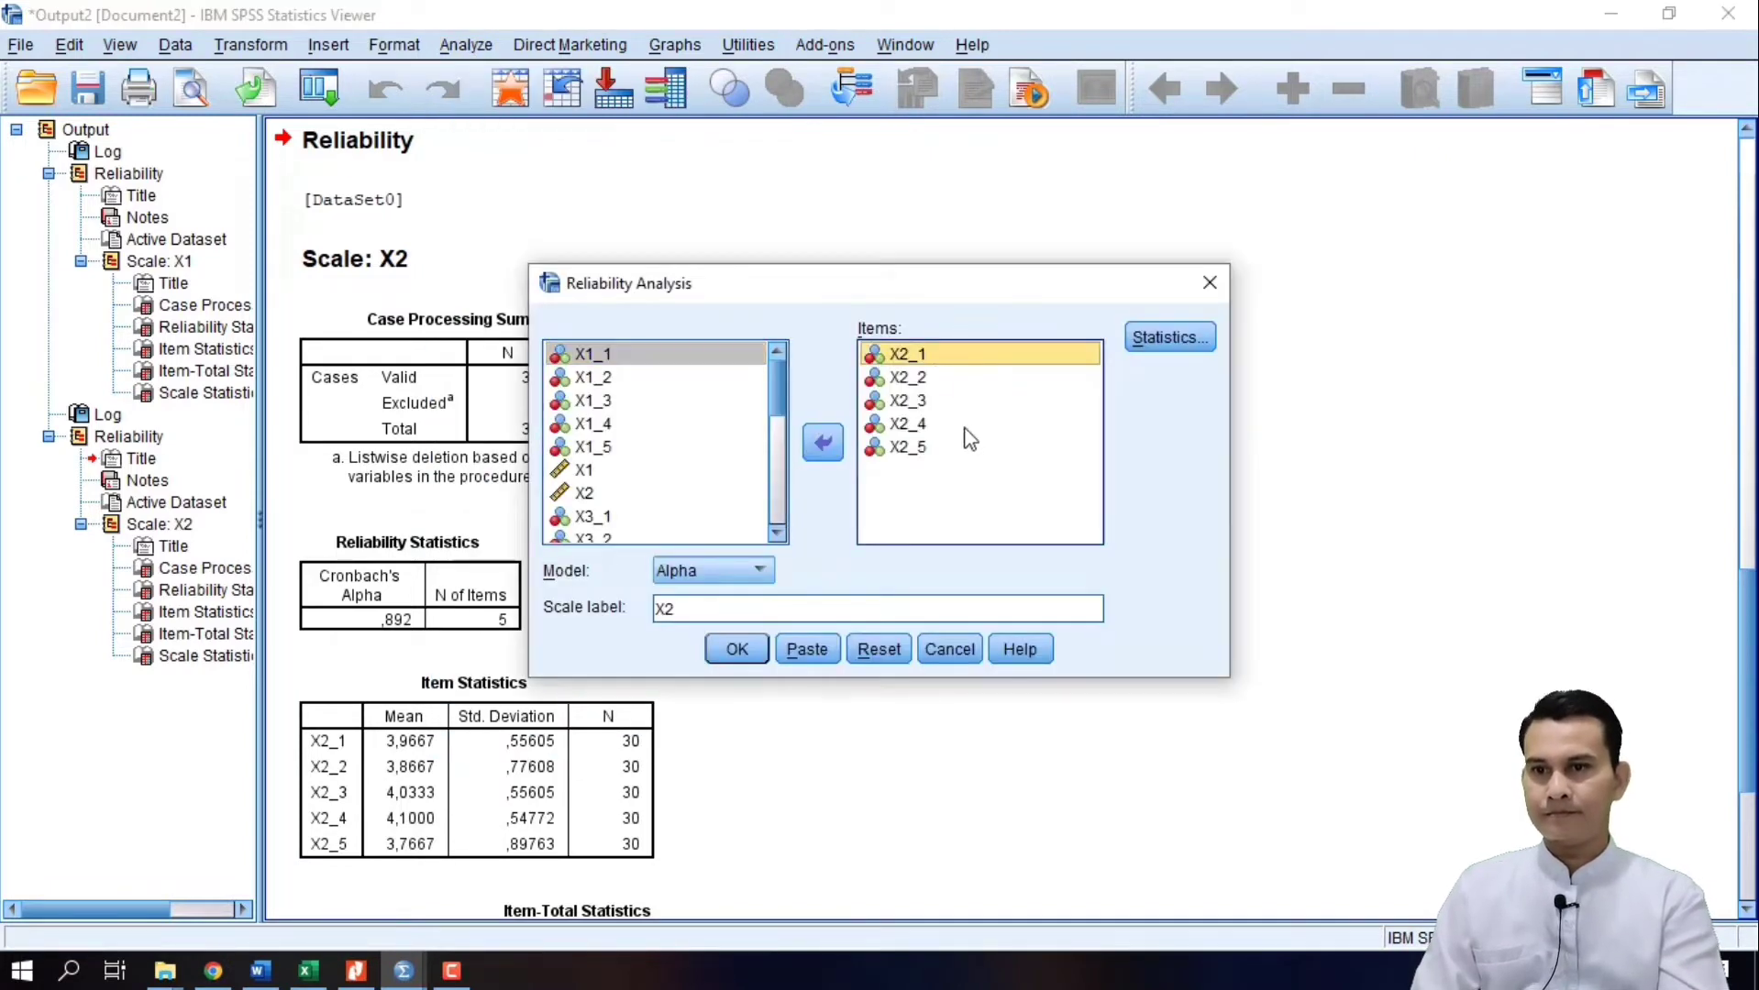
pyautogui.keyDown('shift'); pyautogui.click(895, 453); pyautogui.keyUp('shift')
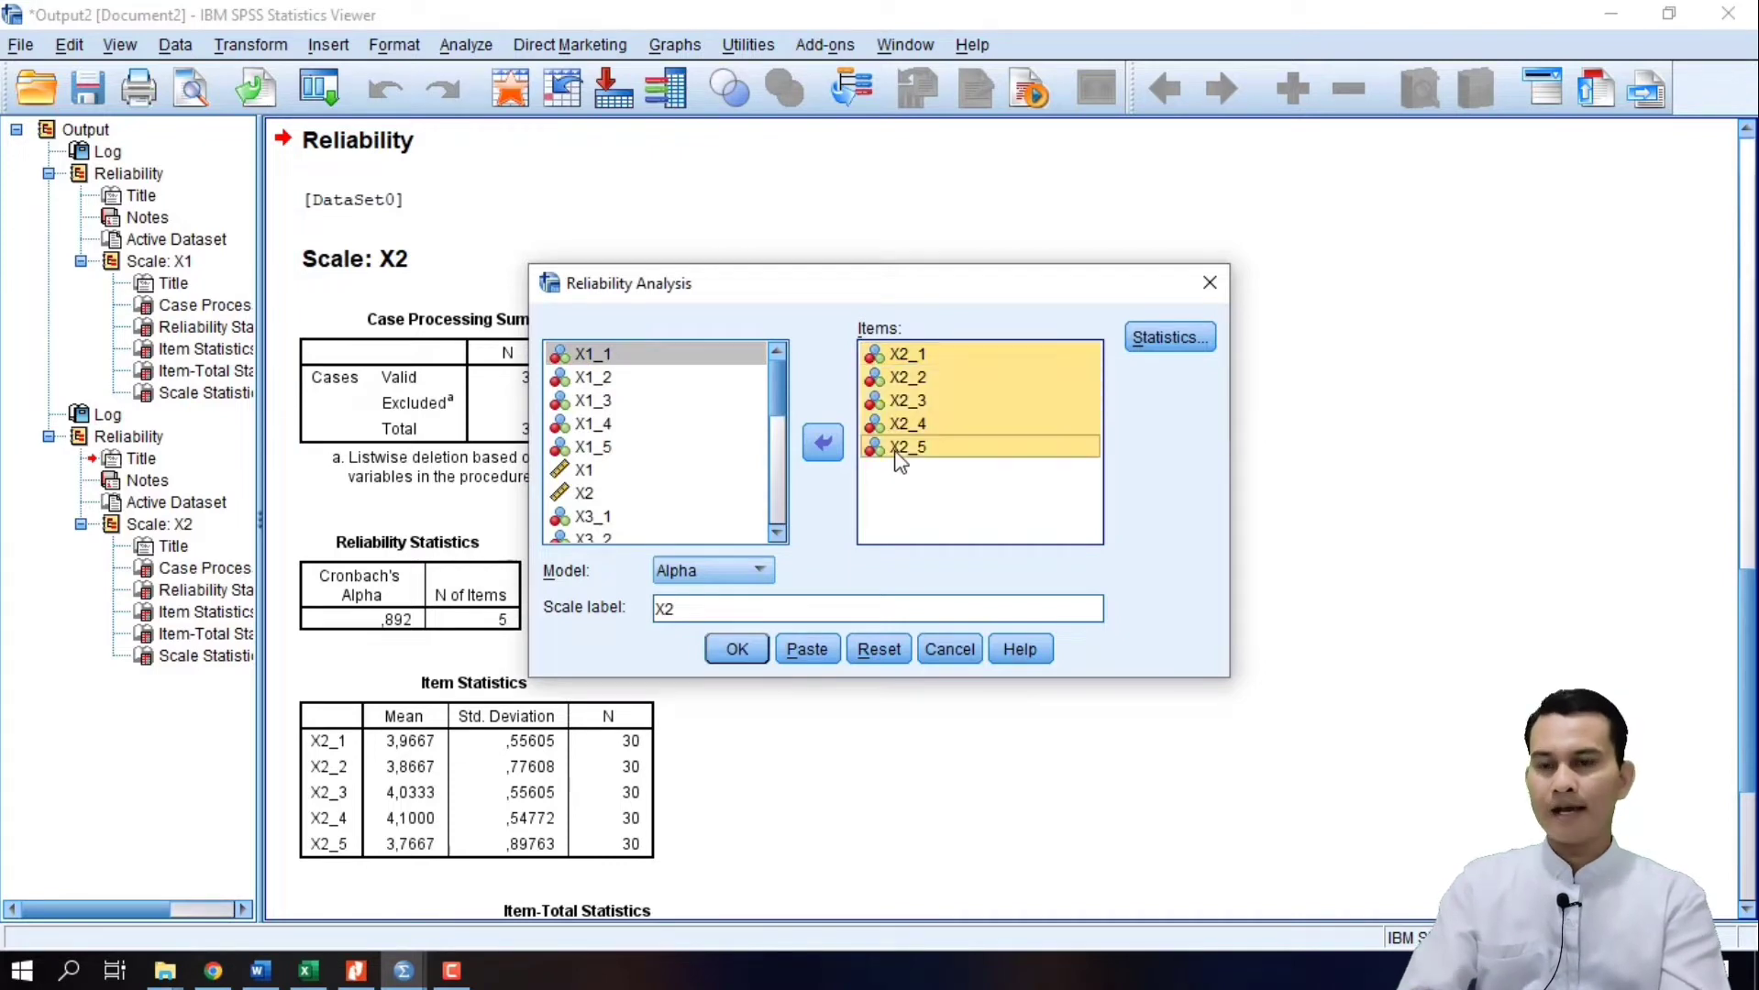
pyautogui.click(822, 443)
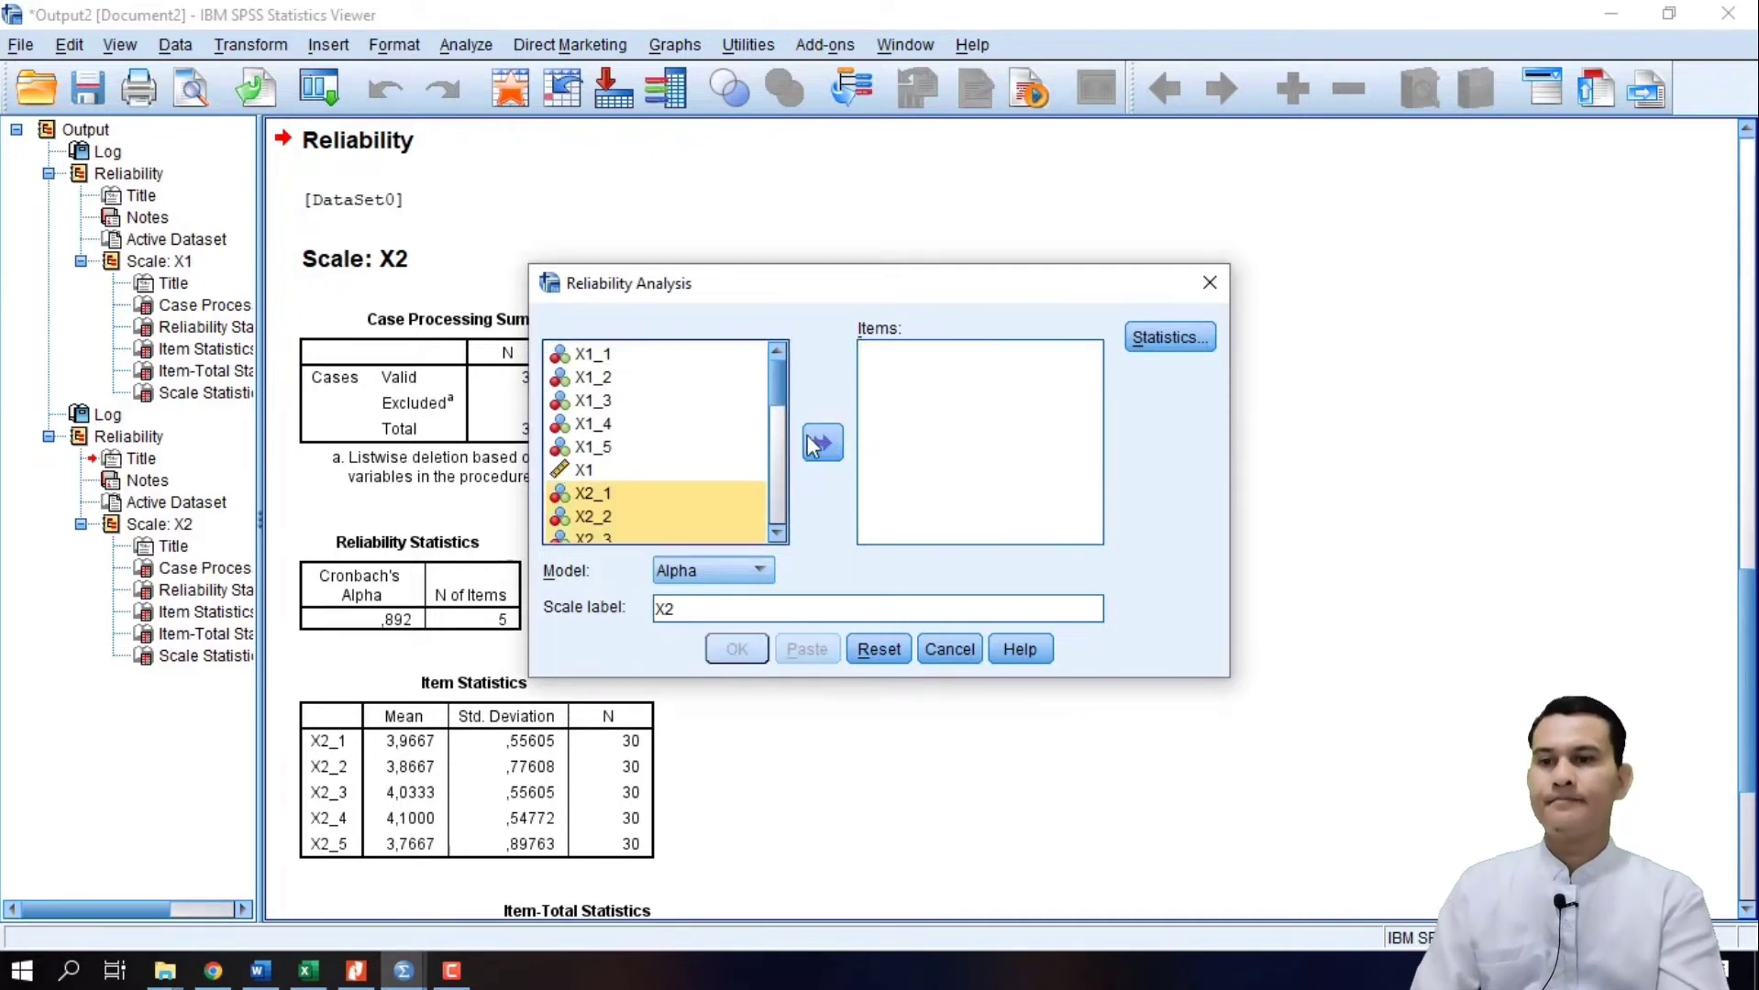
# Step: Add X3_1 through X3_5 as the items and run the reliability analysis with the scale label X3
pyautogui.moveTo(778, 422); pyautogui.dragTo(778, 460)
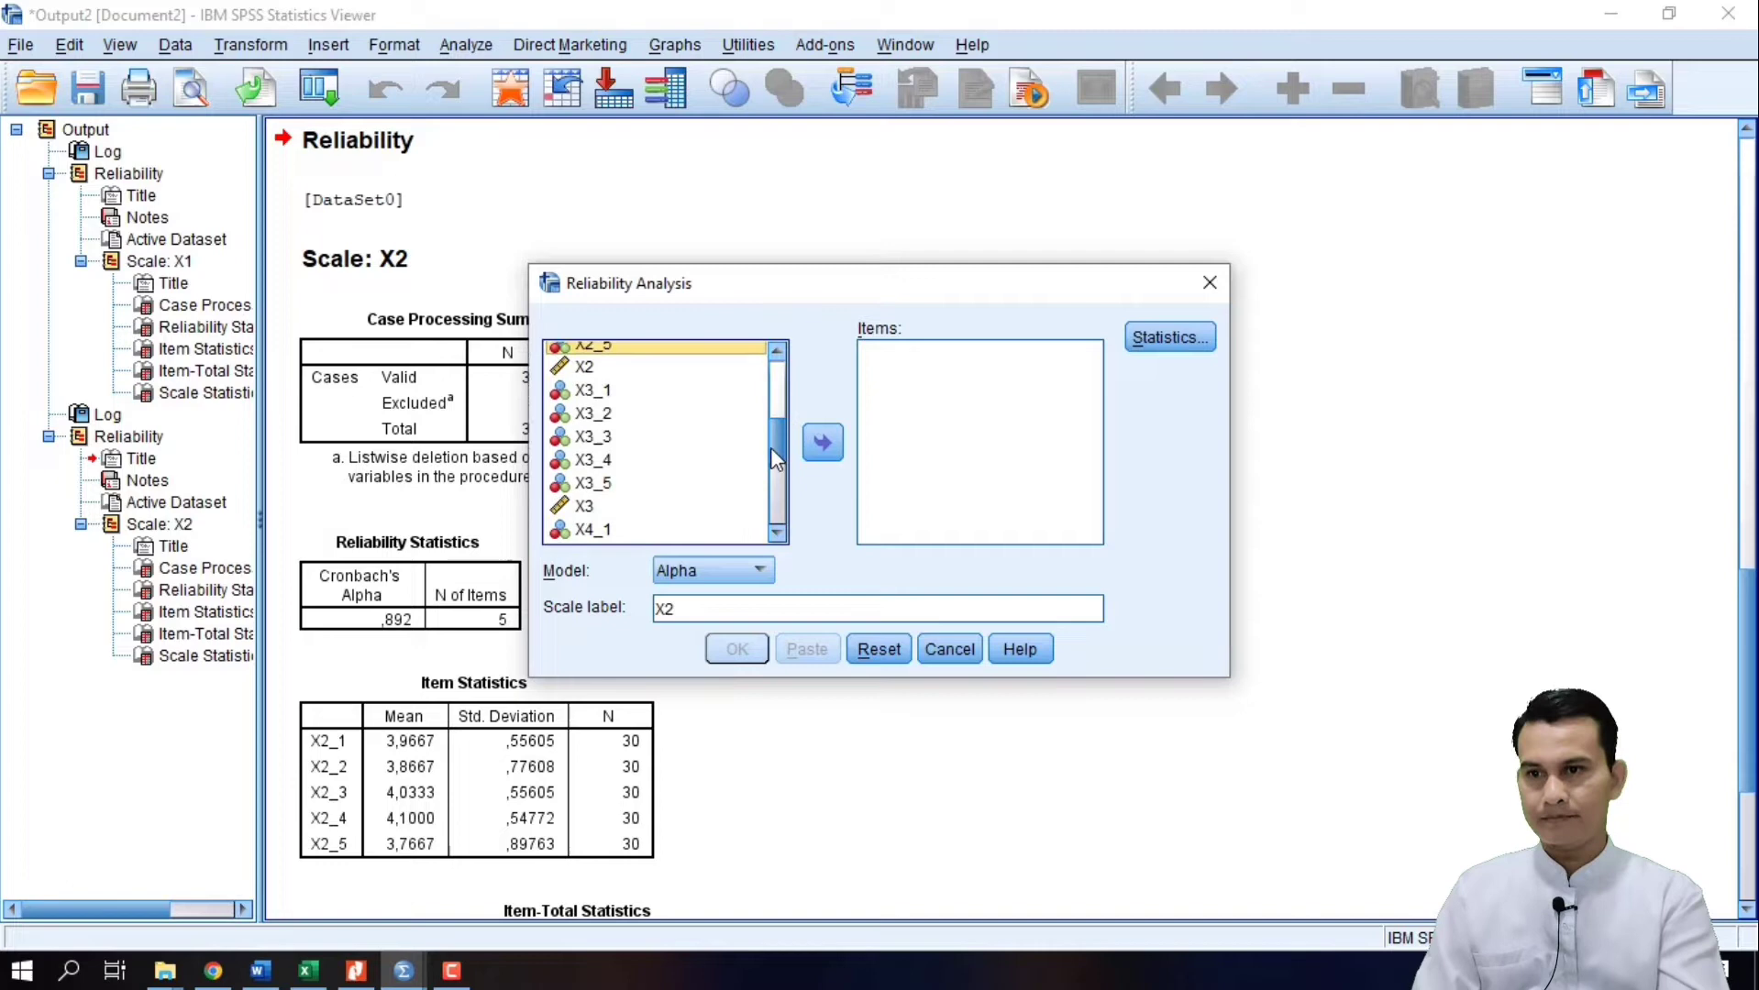
pyautogui.click(591, 392)
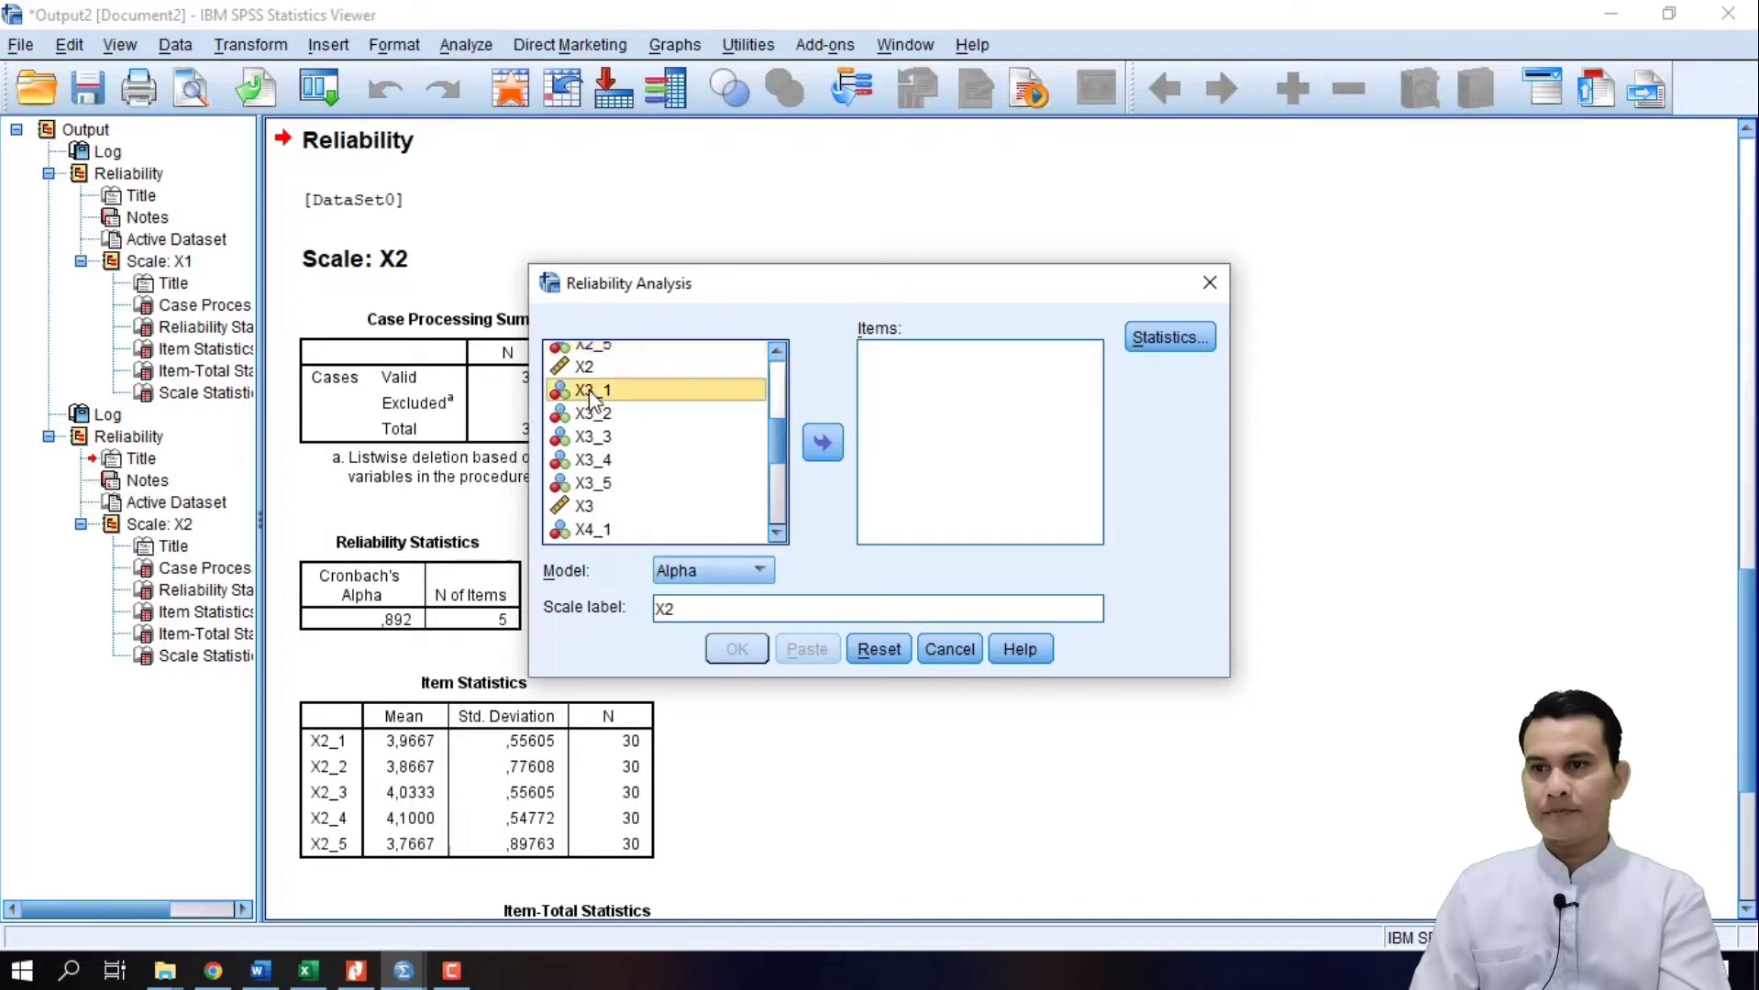
pyautogui.keyDown('shift'); pyautogui.click(581, 484); pyautogui.keyUp('shift')
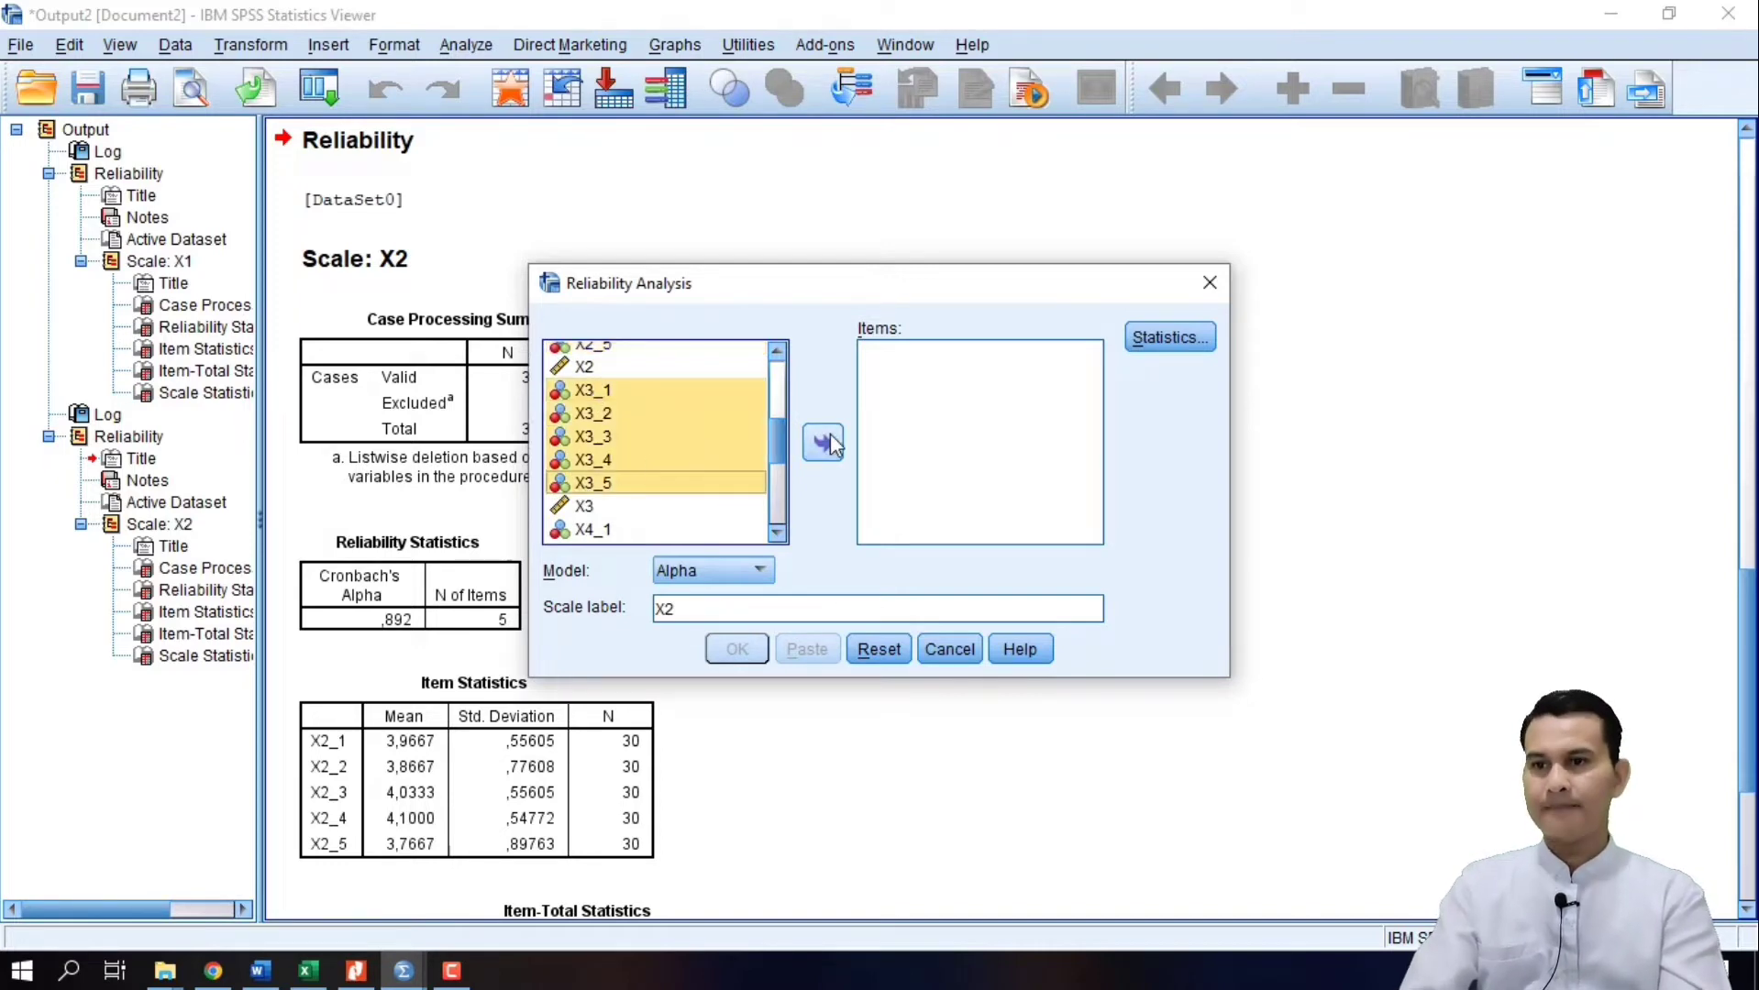
pyautogui.click(823, 443)
pyautogui.moveTo(664, 609); pyautogui.dragTo(674, 609)
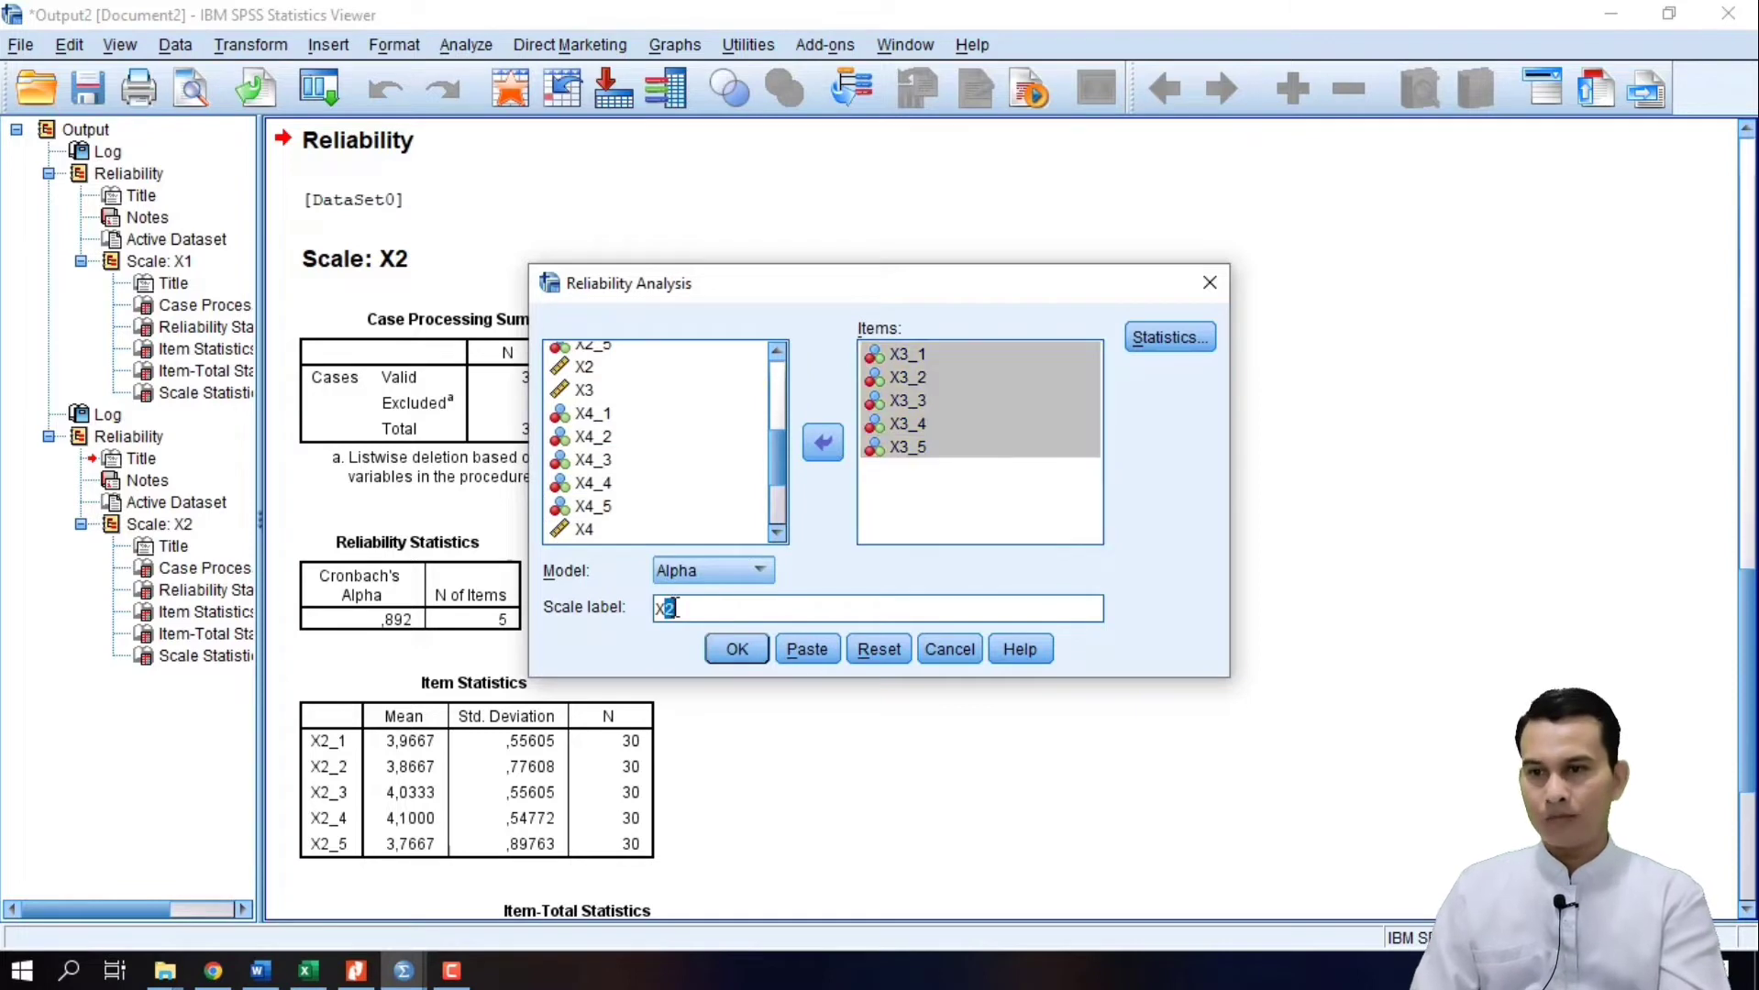
pyautogui.write('3')
pyautogui.click(733, 650)
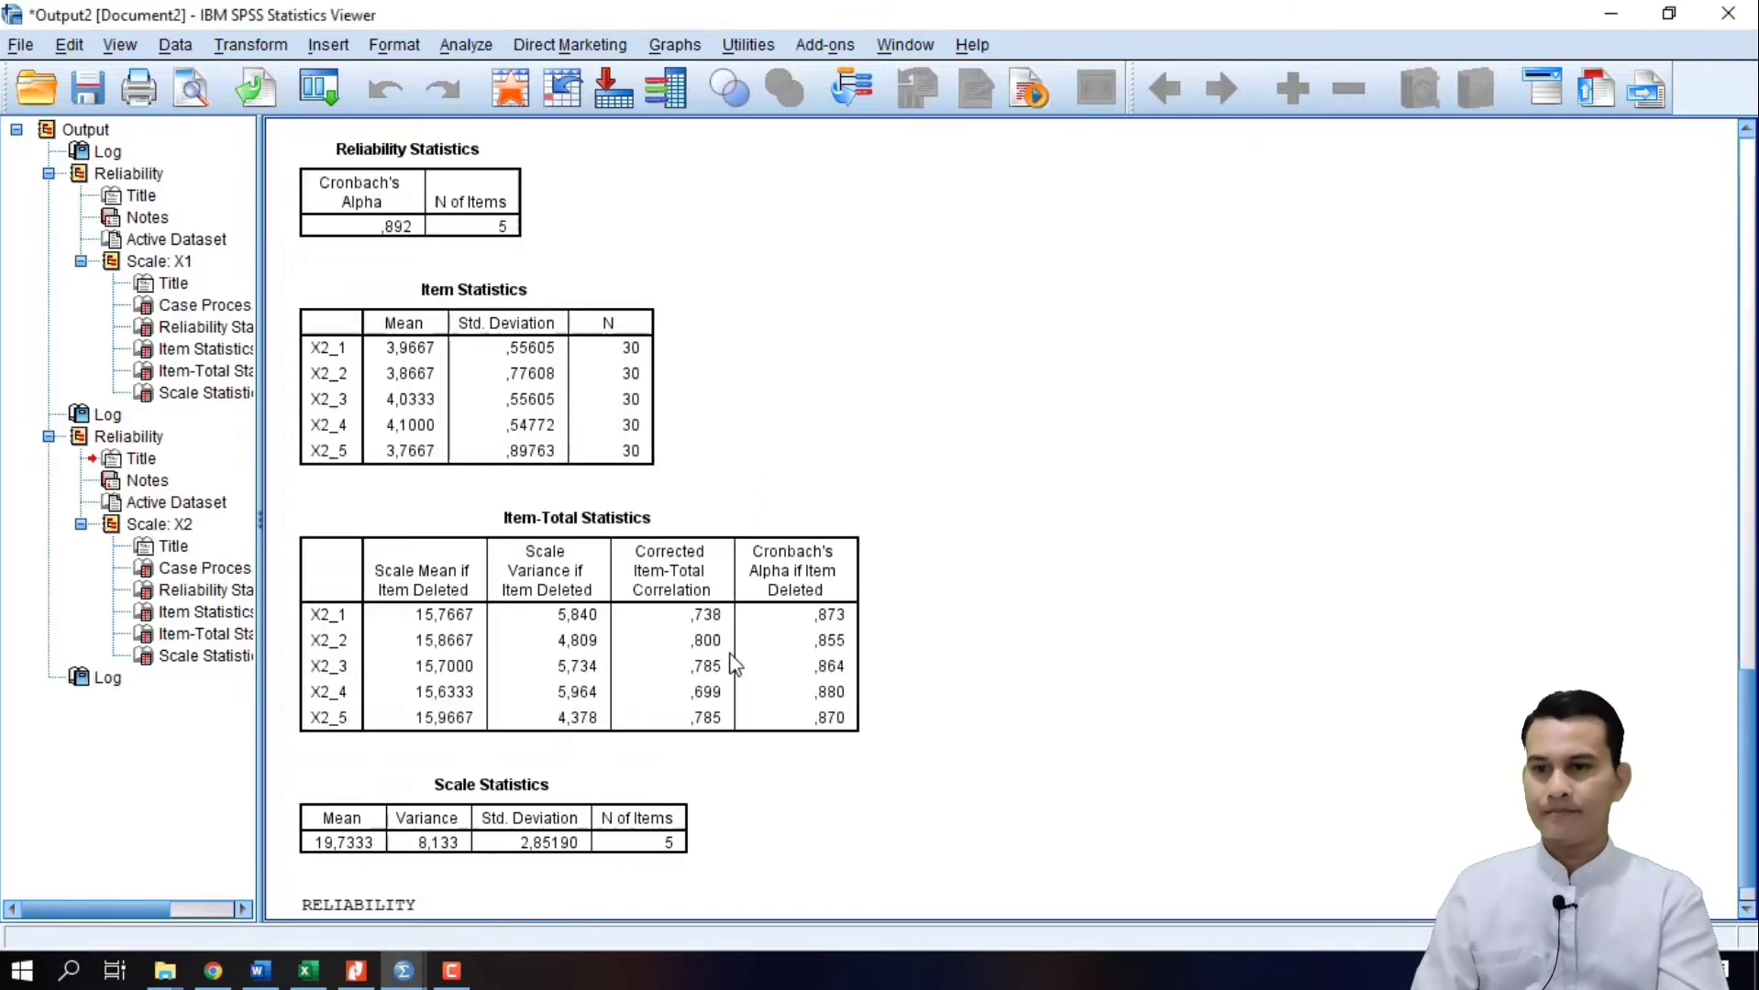
# Step: Reopen the Reliability Analysis and remove X3_1 through X3_5 from its items
pyautogui.click(466, 44)
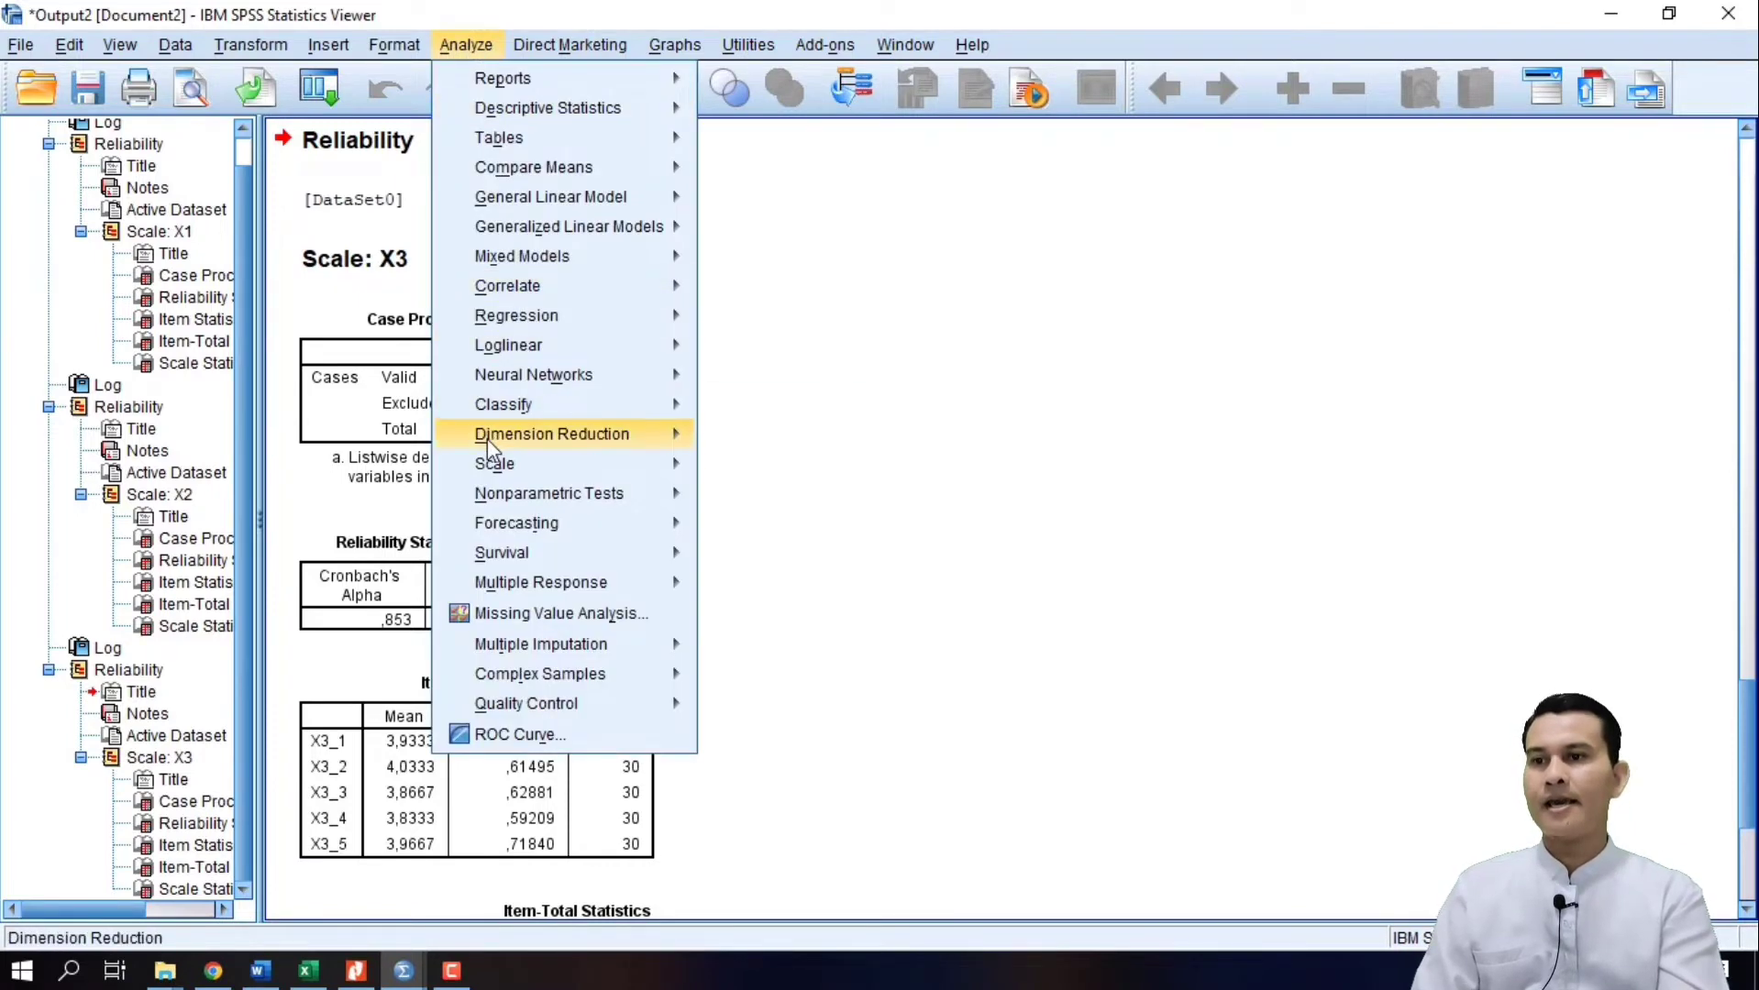
pyautogui.moveTo(483, 464)
pyautogui.click(766, 471)
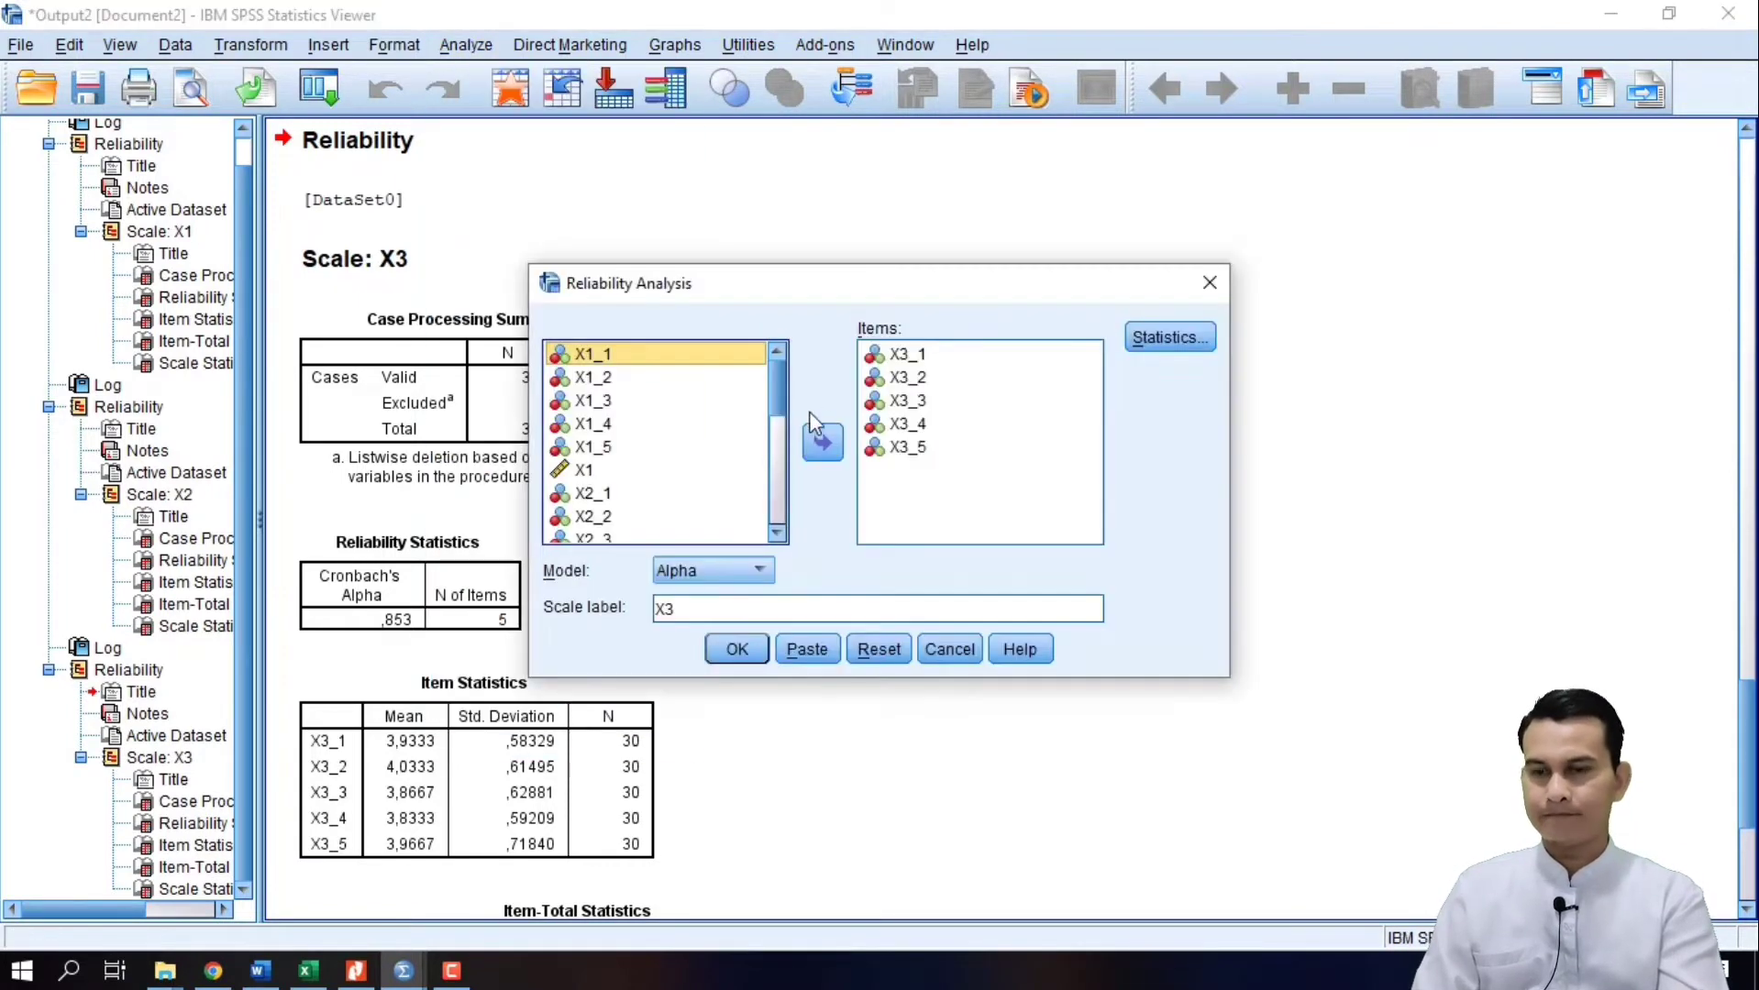
pyautogui.click(906, 357)
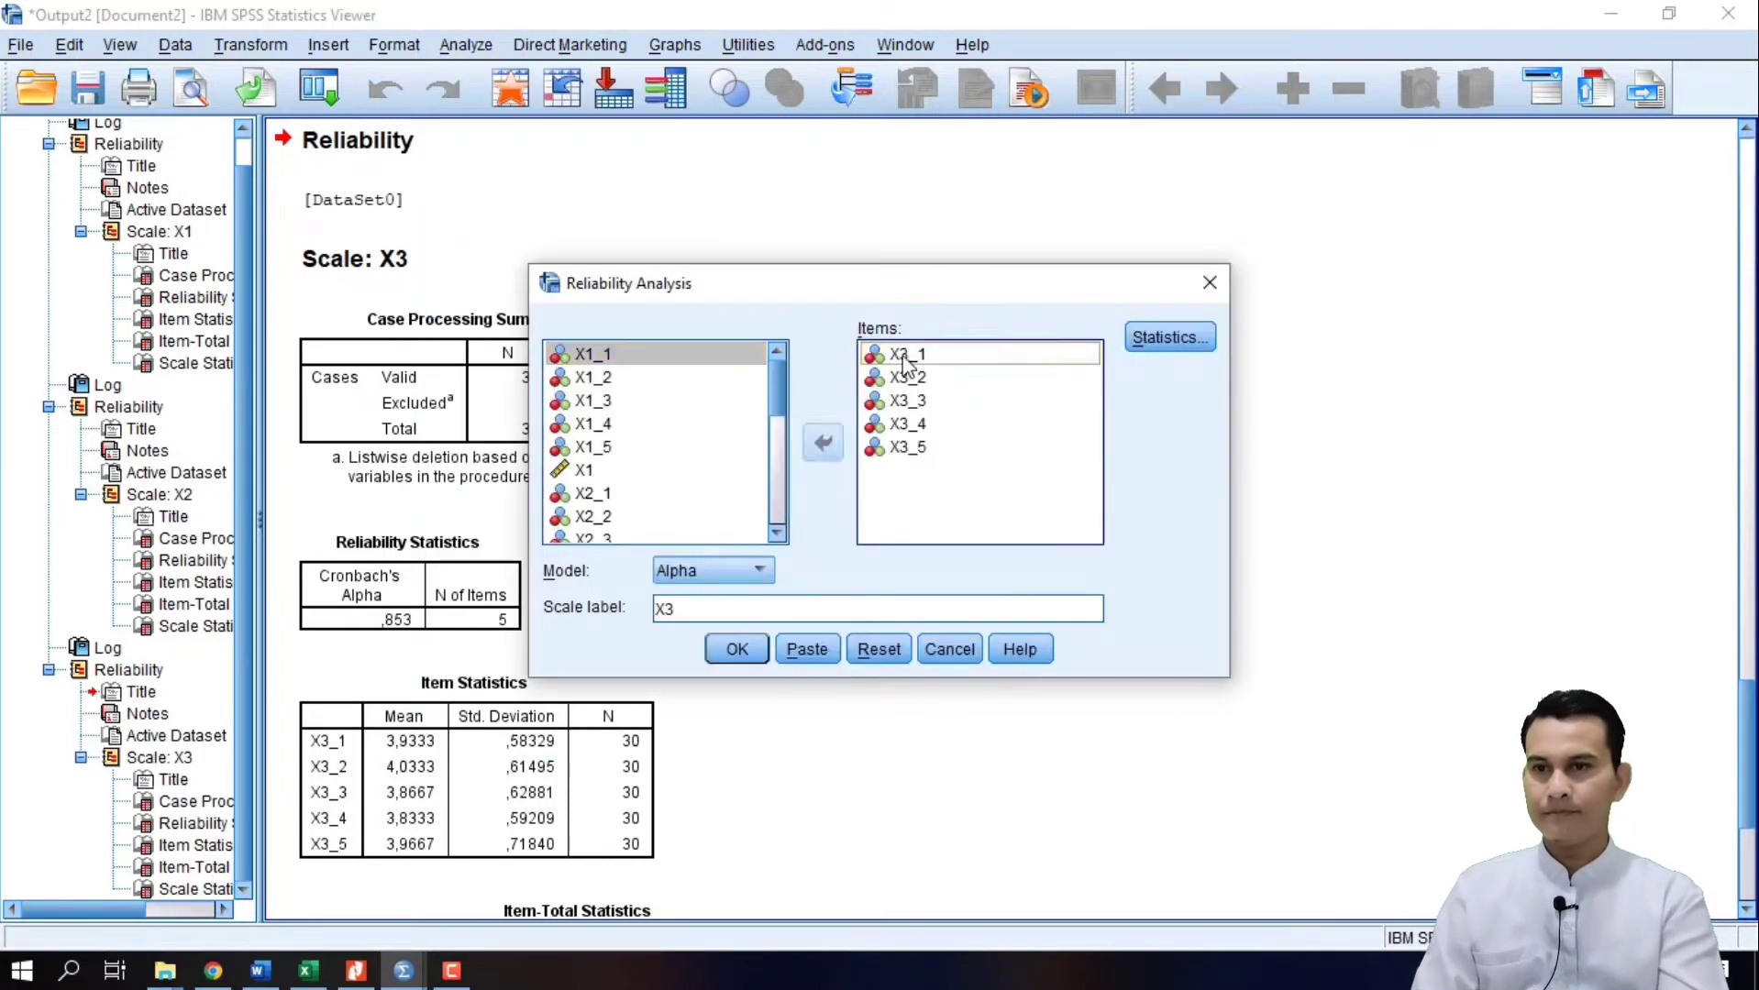
pyautogui.keyDown('shift'); pyautogui.click(897, 450); pyautogui.keyUp('shift')
pyautogui.click(823, 442)
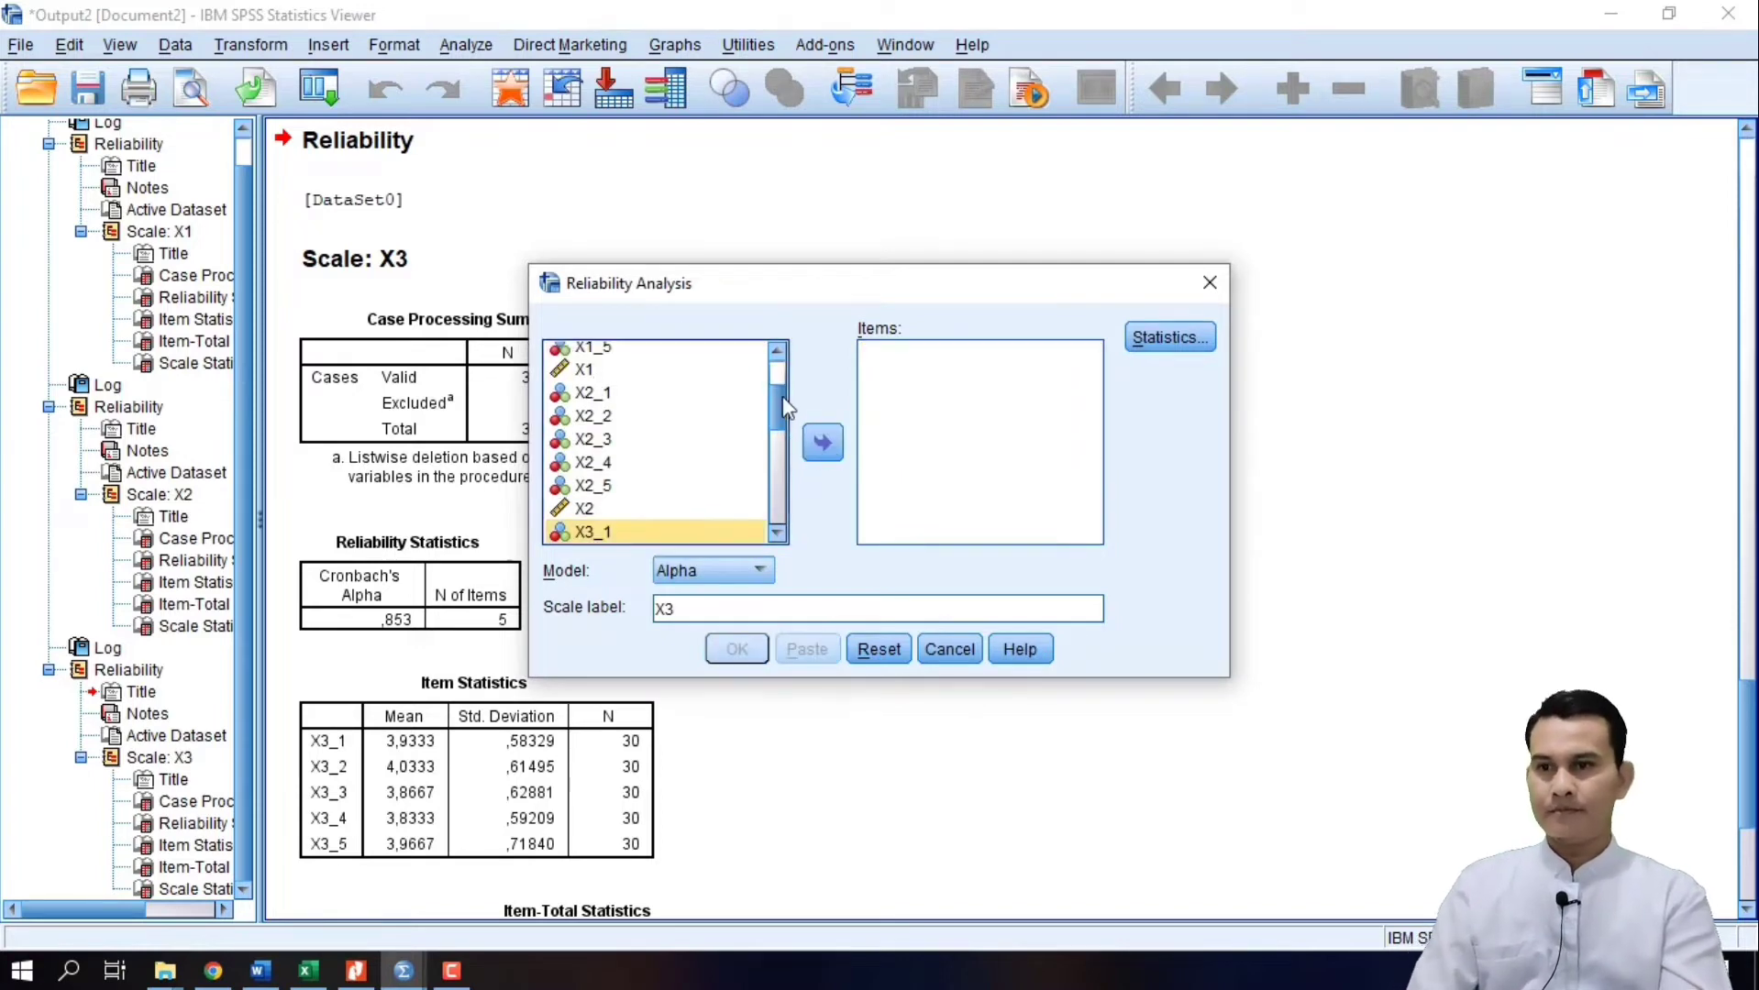
# Step: Add X4_1 through X4_5 as the items and run the reliability analysis with the scale label X4
pyautogui.moveTo(782, 397); pyautogui.dragTo(776, 479)
pyautogui.click(587, 438)
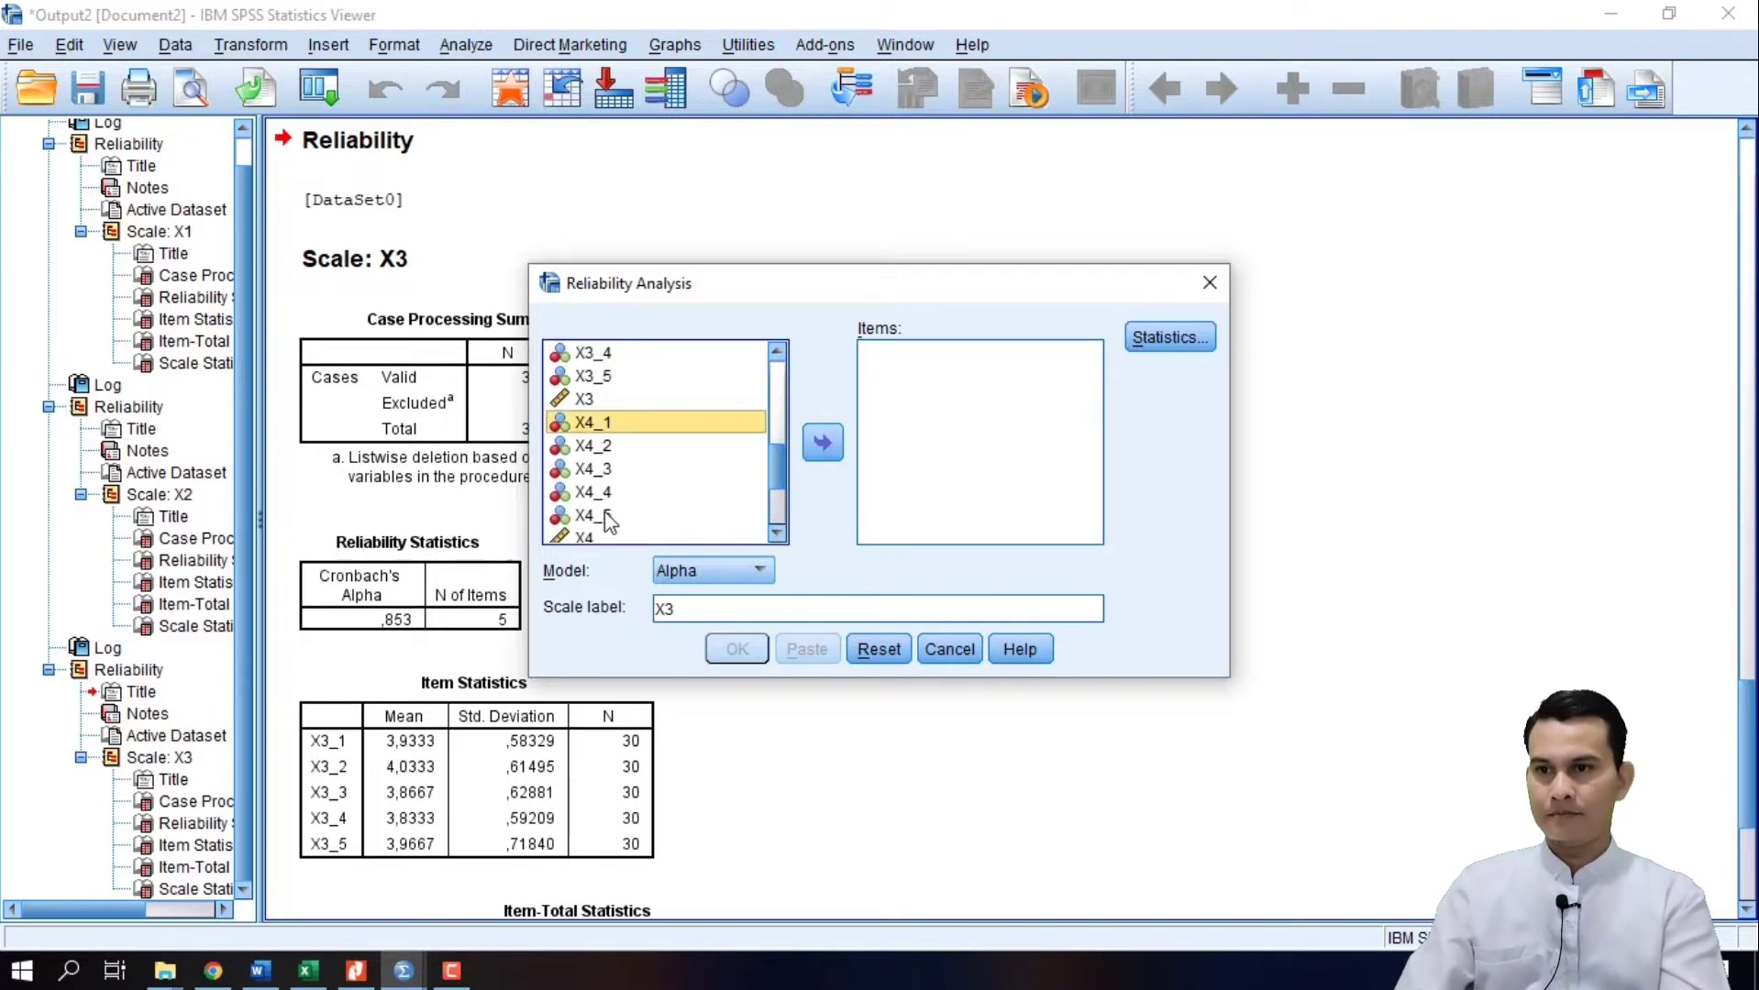
pyautogui.keyDown('shift'); pyautogui.click(606, 519); pyautogui.keyUp('shift')
pyautogui.click(822, 443)
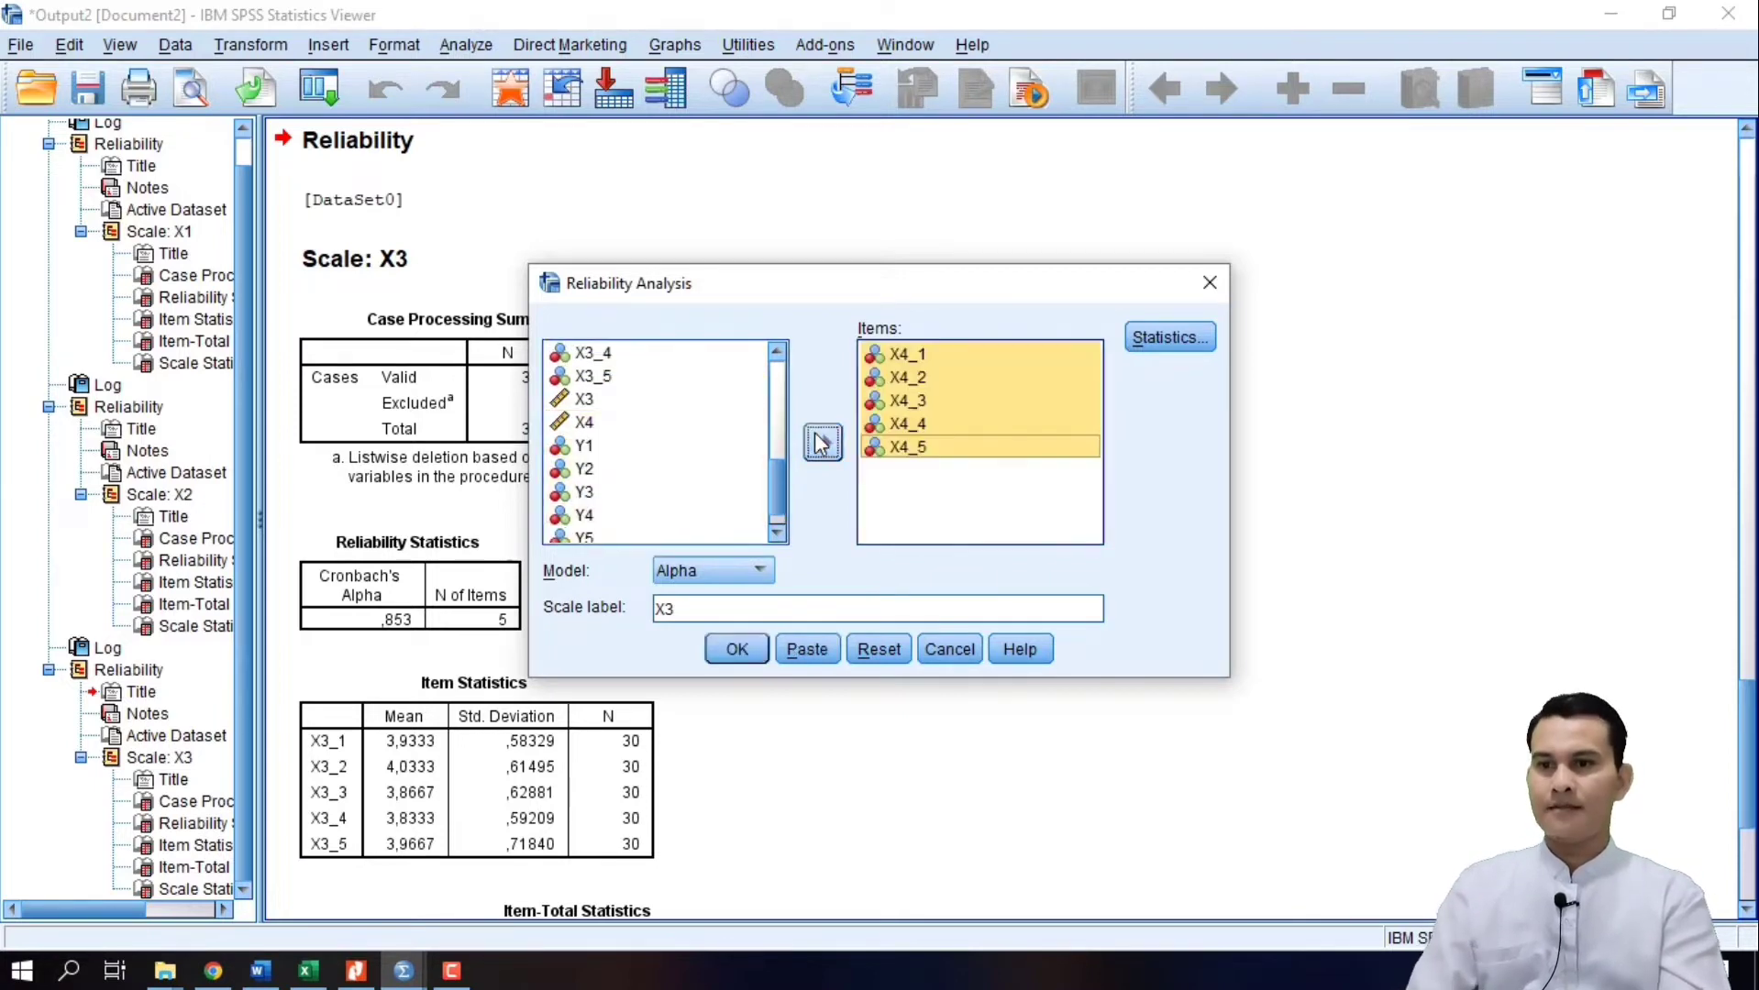
pyautogui.doubleClick(664, 609)
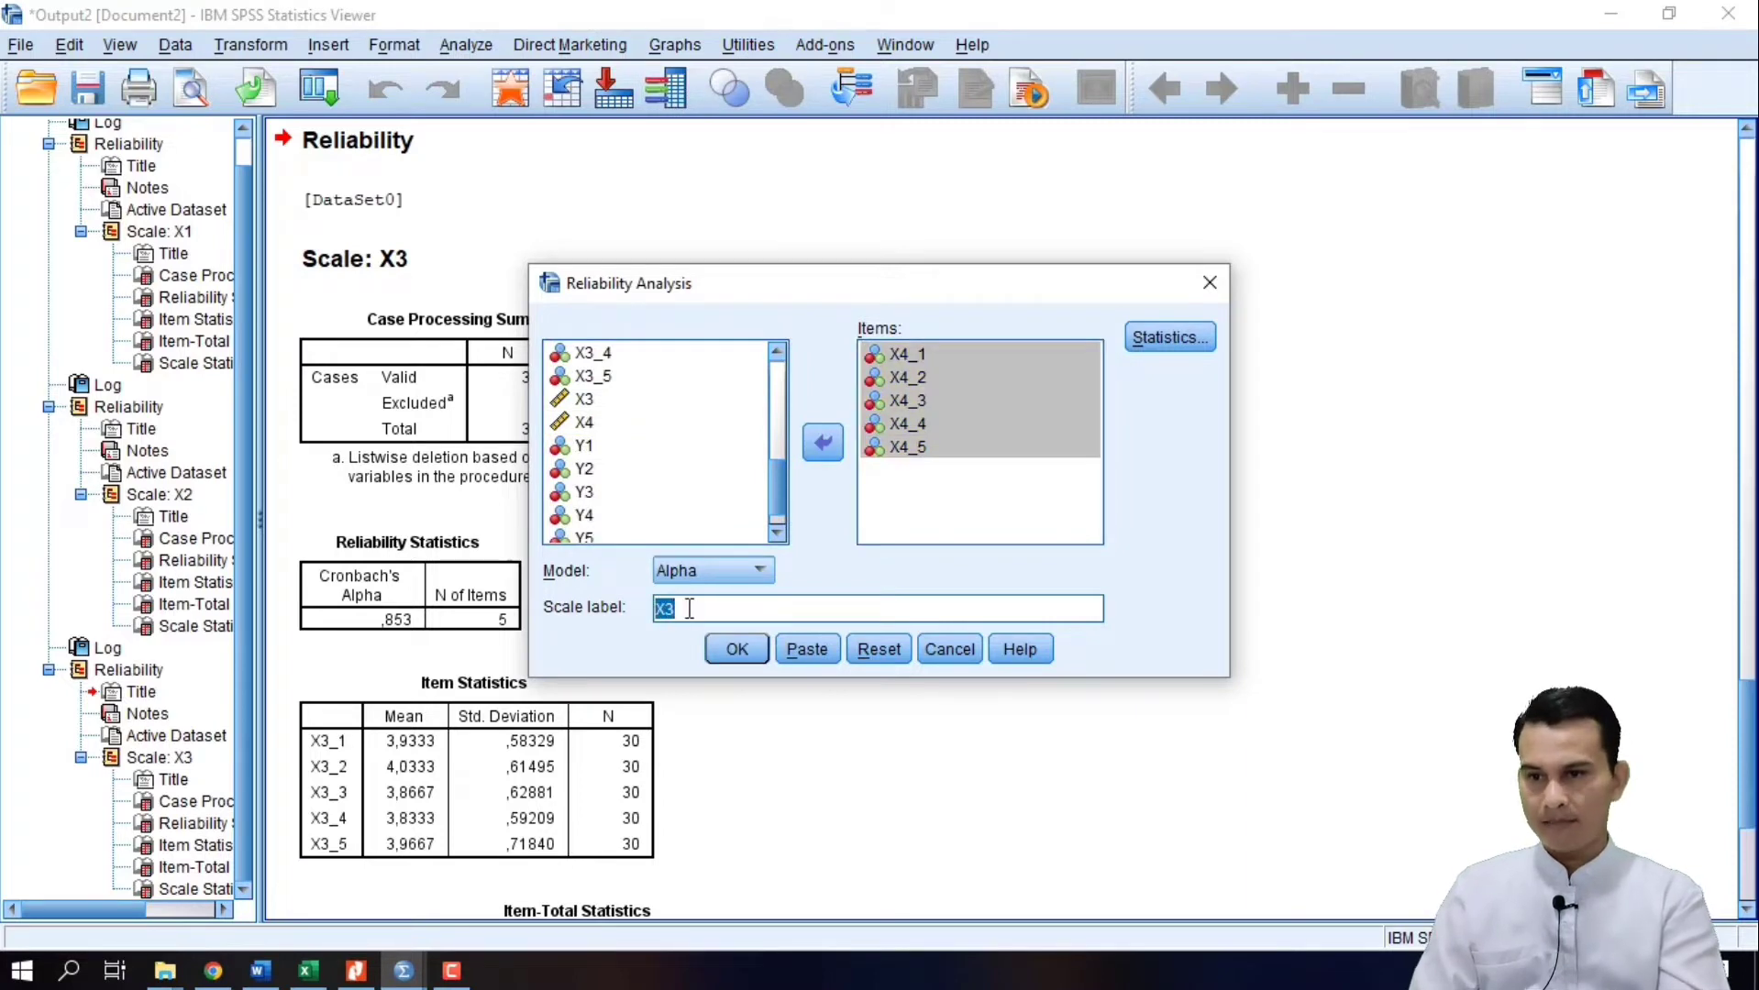
pyautogui.write('X4')
pyautogui.click(736, 649)
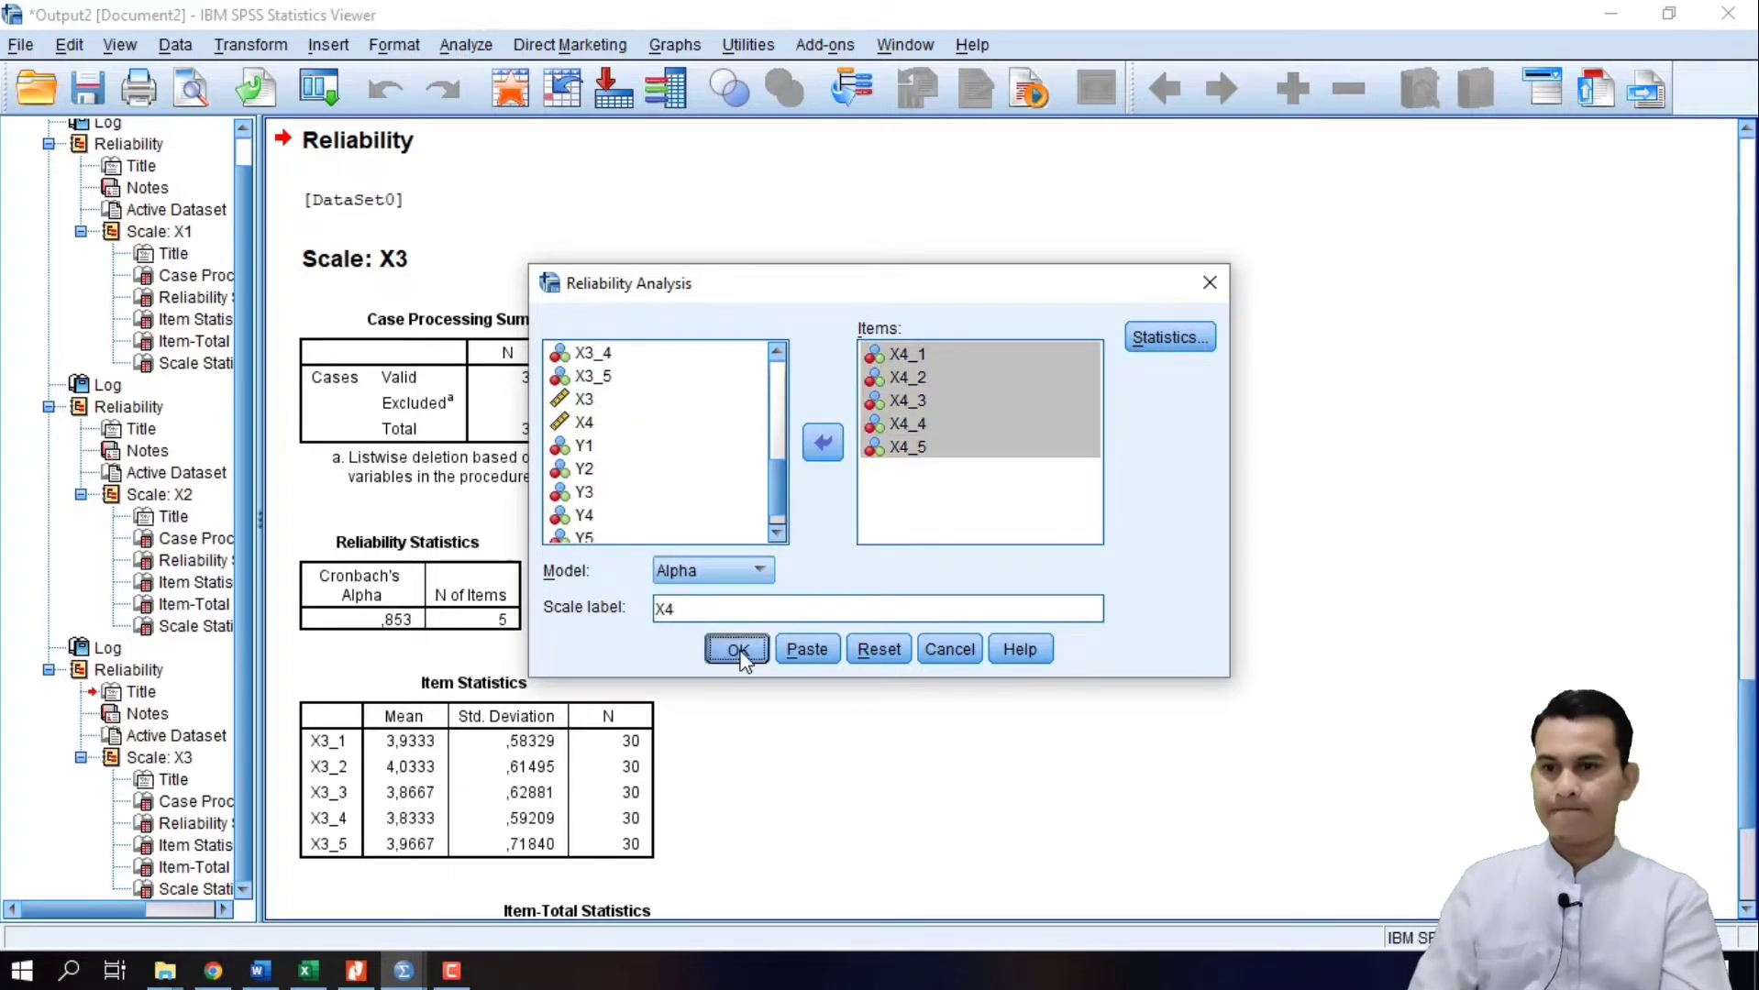
# Step: Reopen the Reliability Analysis and remove X4_1 through X4_5 from its items
pyautogui.click(466, 46)
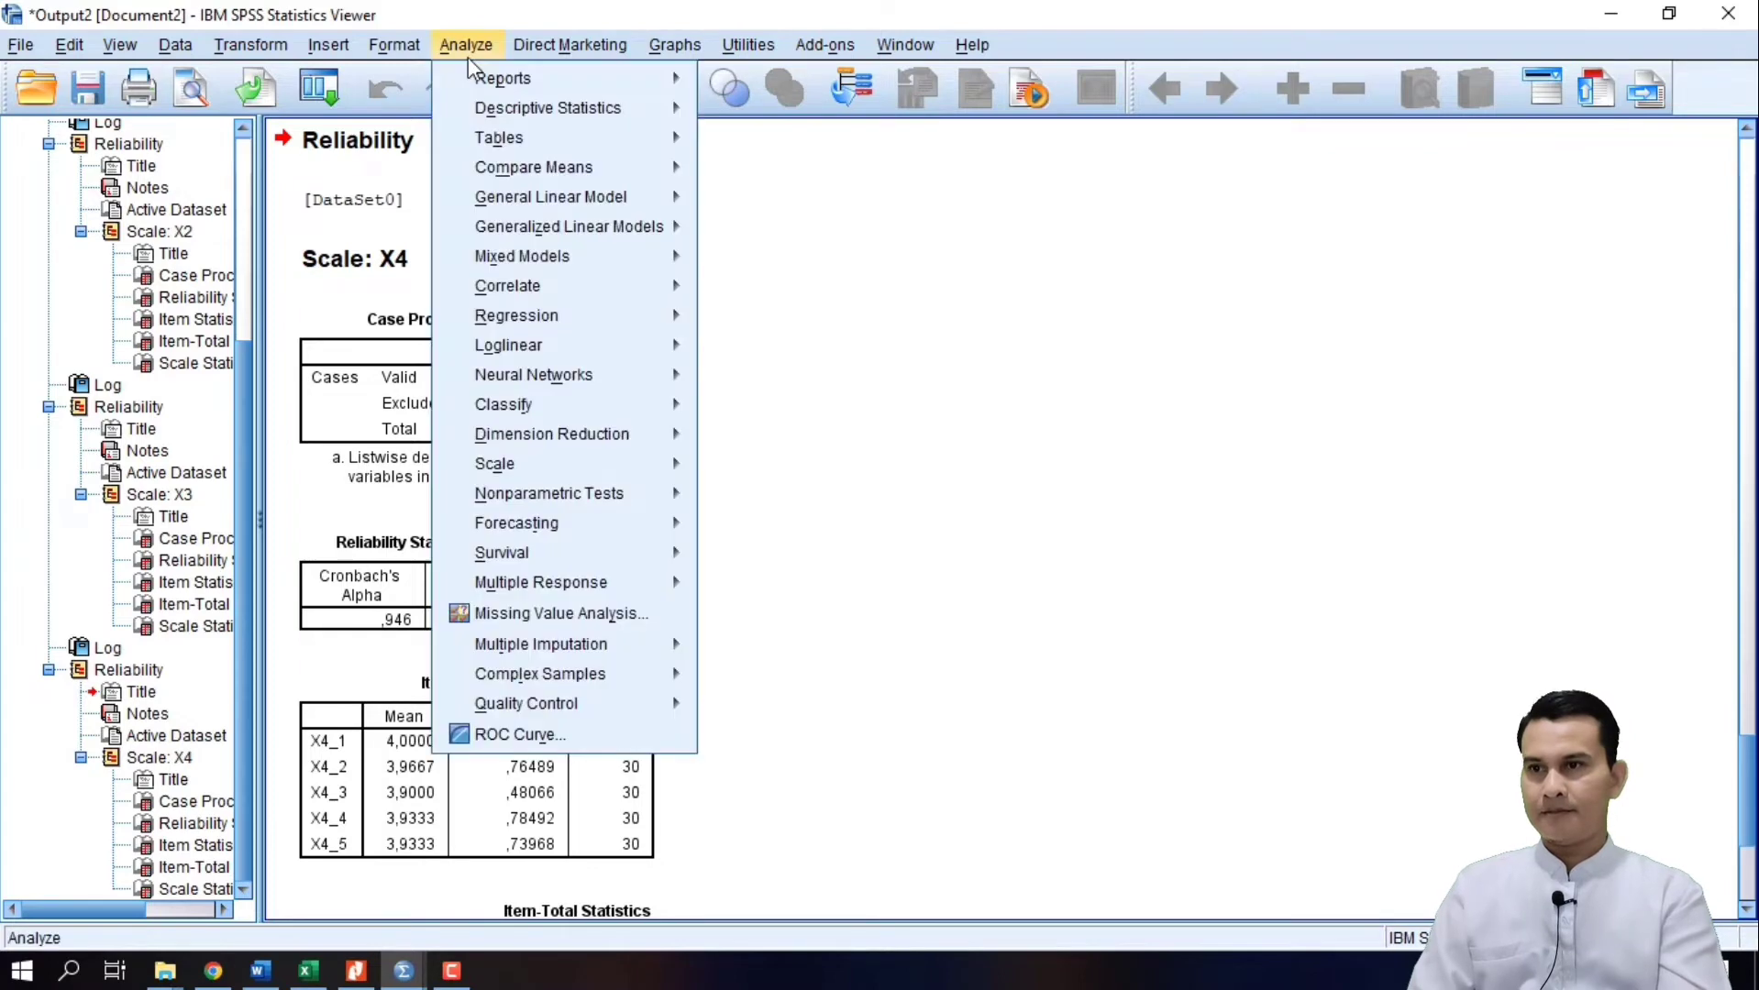
pyautogui.moveTo(545, 461)
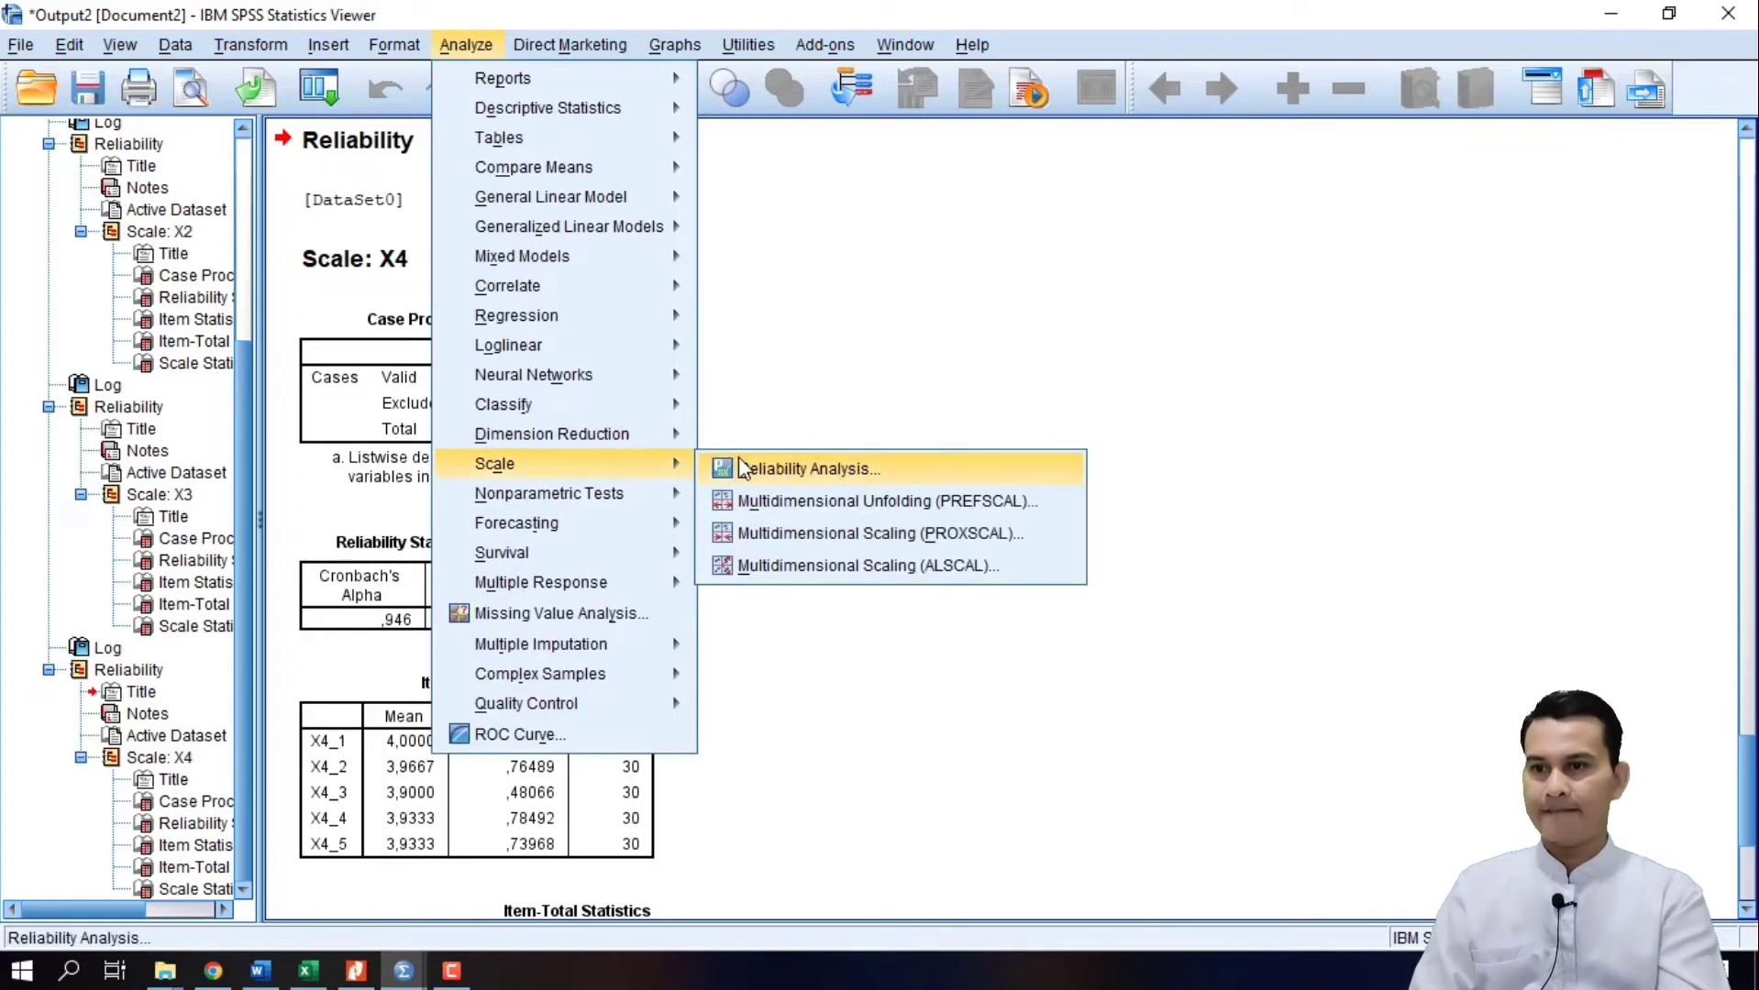
pyautogui.click(733, 465)
pyautogui.click(907, 356)
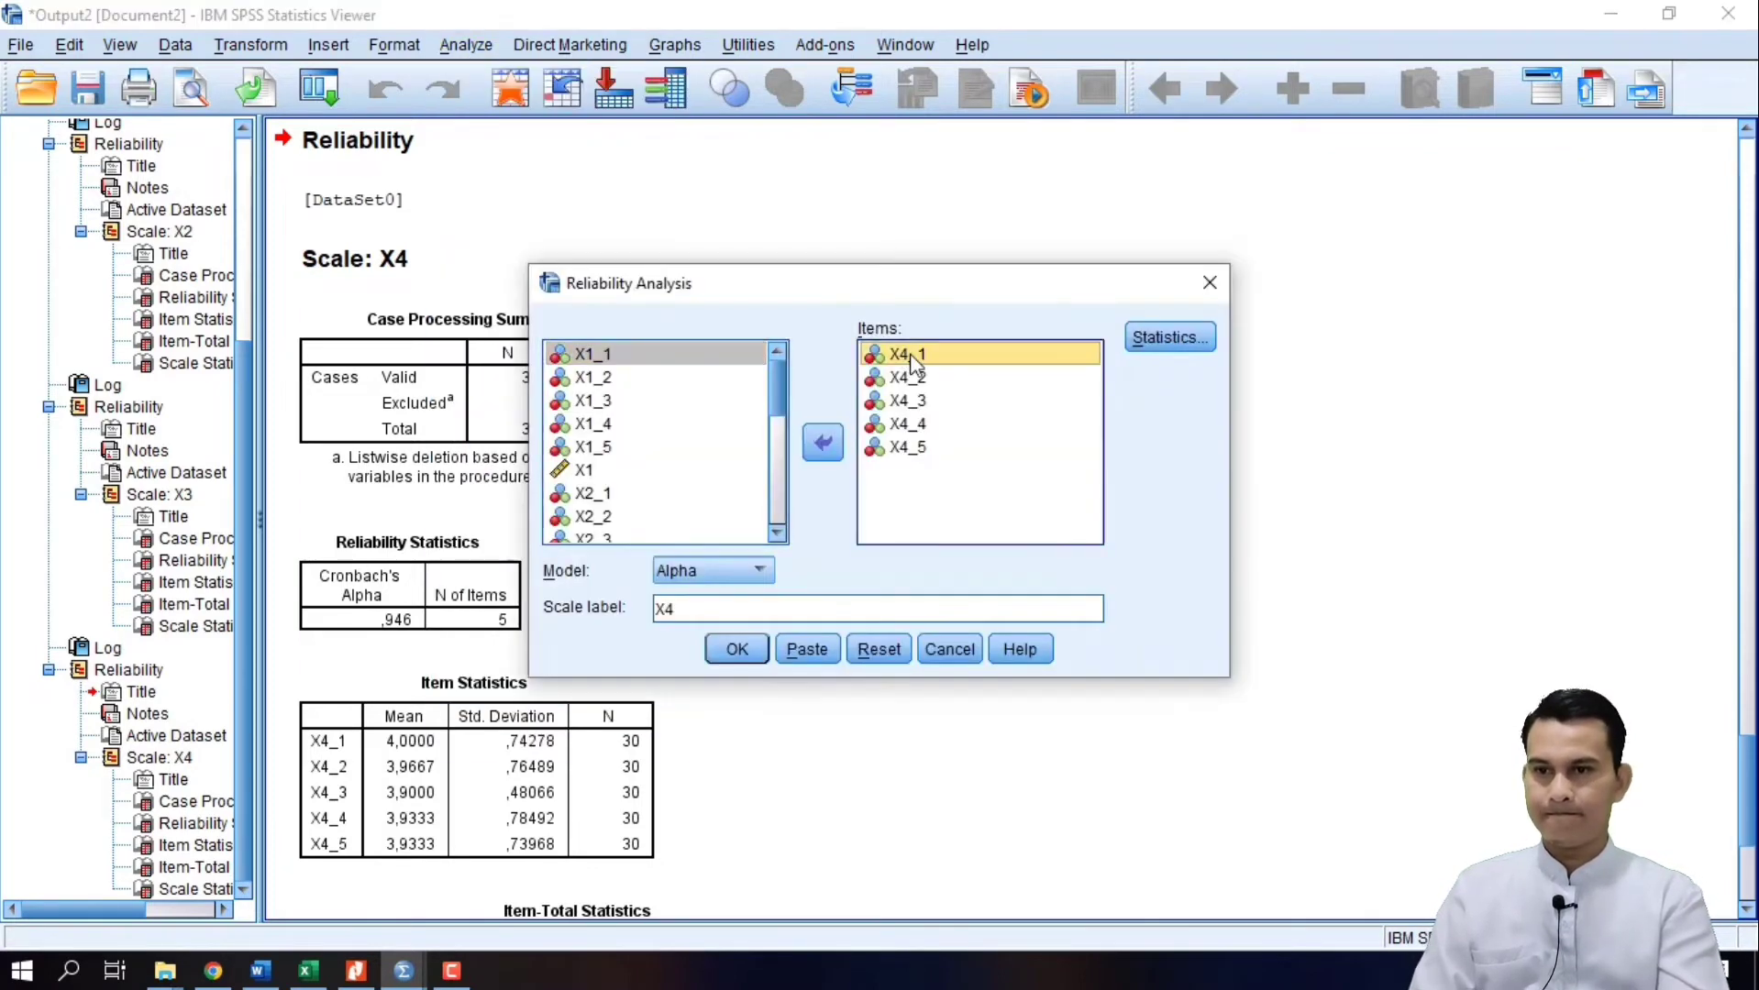
pyautogui.keyDown('shift'); pyautogui.click(906, 451); pyautogui.keyUp('shift')
pyautogui.click(822, 443)
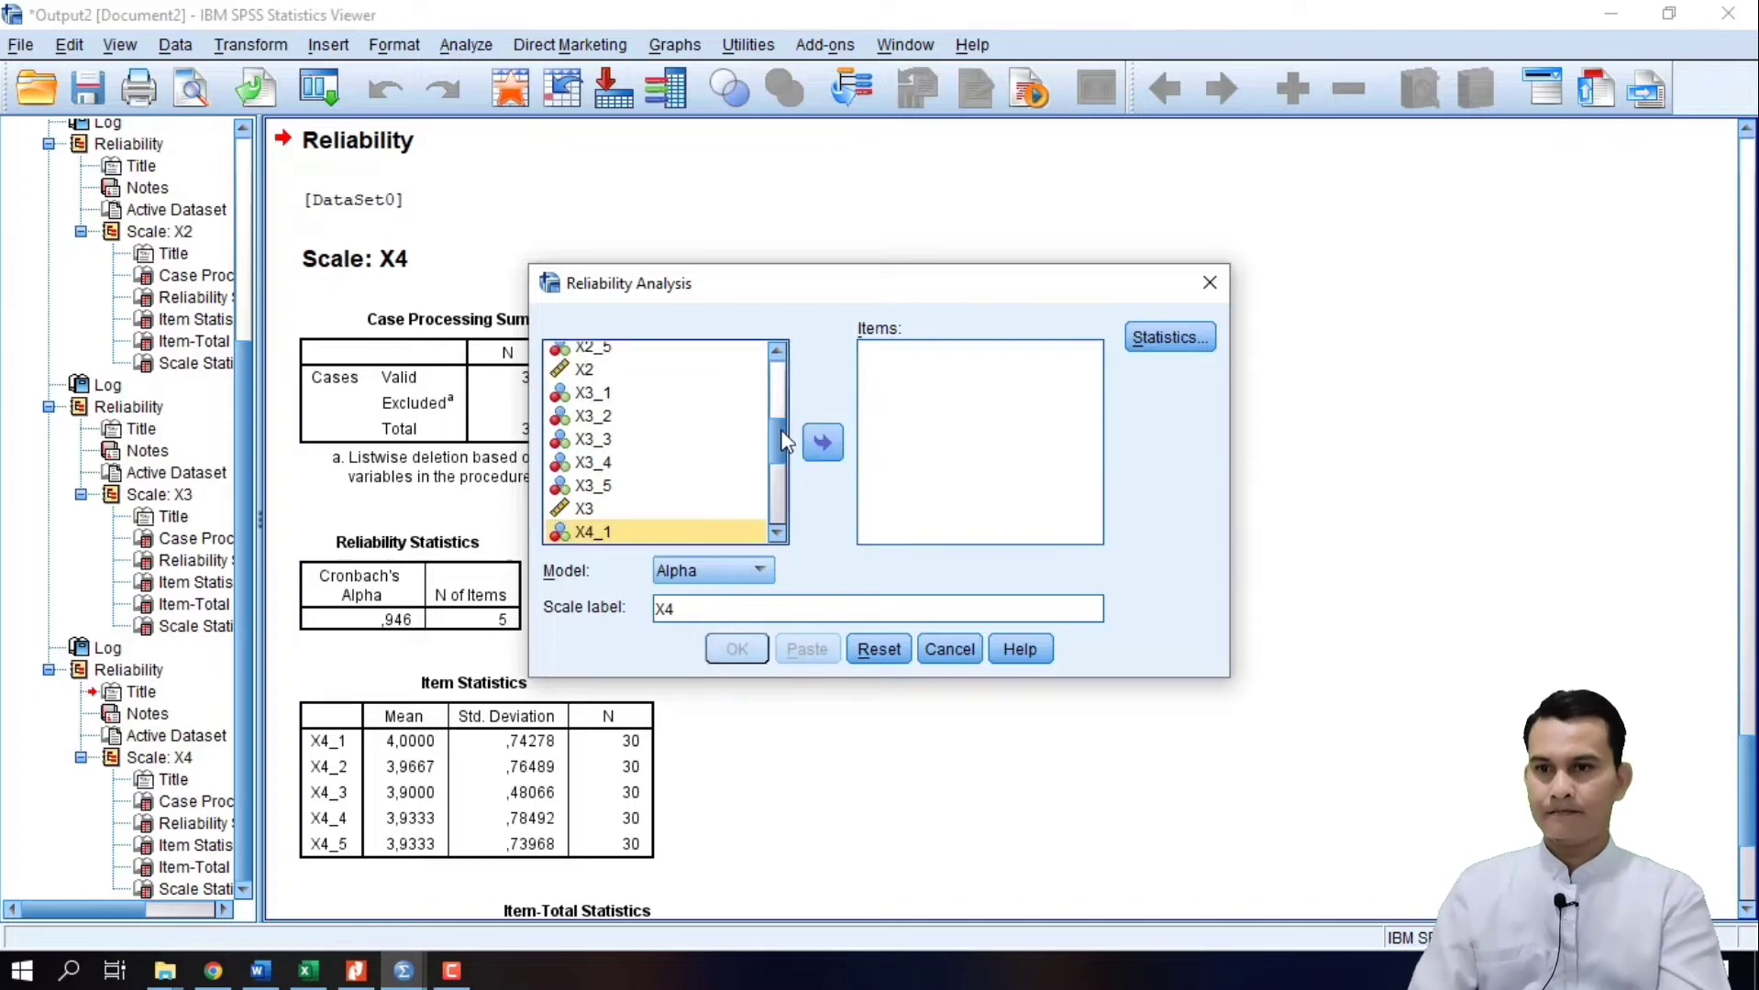
# Step: Add Y1 through Y5 as the items of the reliability analysis
pyautogui.moveTo(782, 443); pyautogui.dragTo(777, 497)
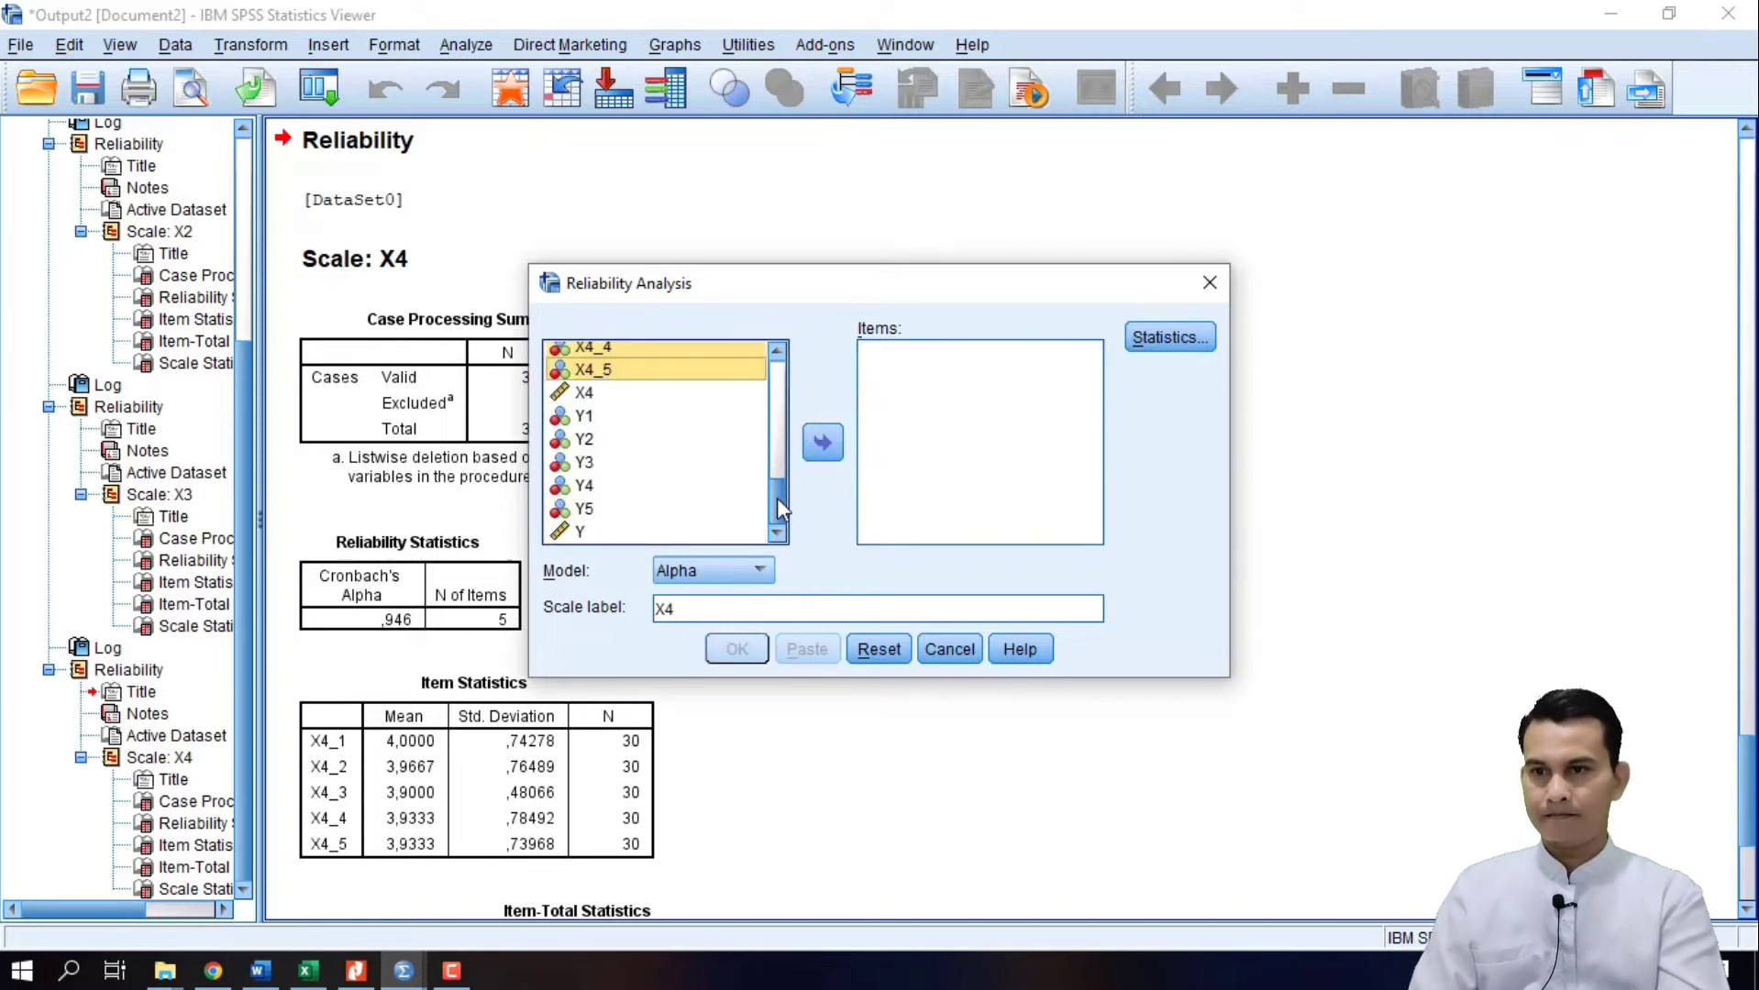
pyautogui.click(592, 422)
pyautogui.keyDown('shift'); pyautogui.click(583, 514); pyautogui.keyUp('shift')
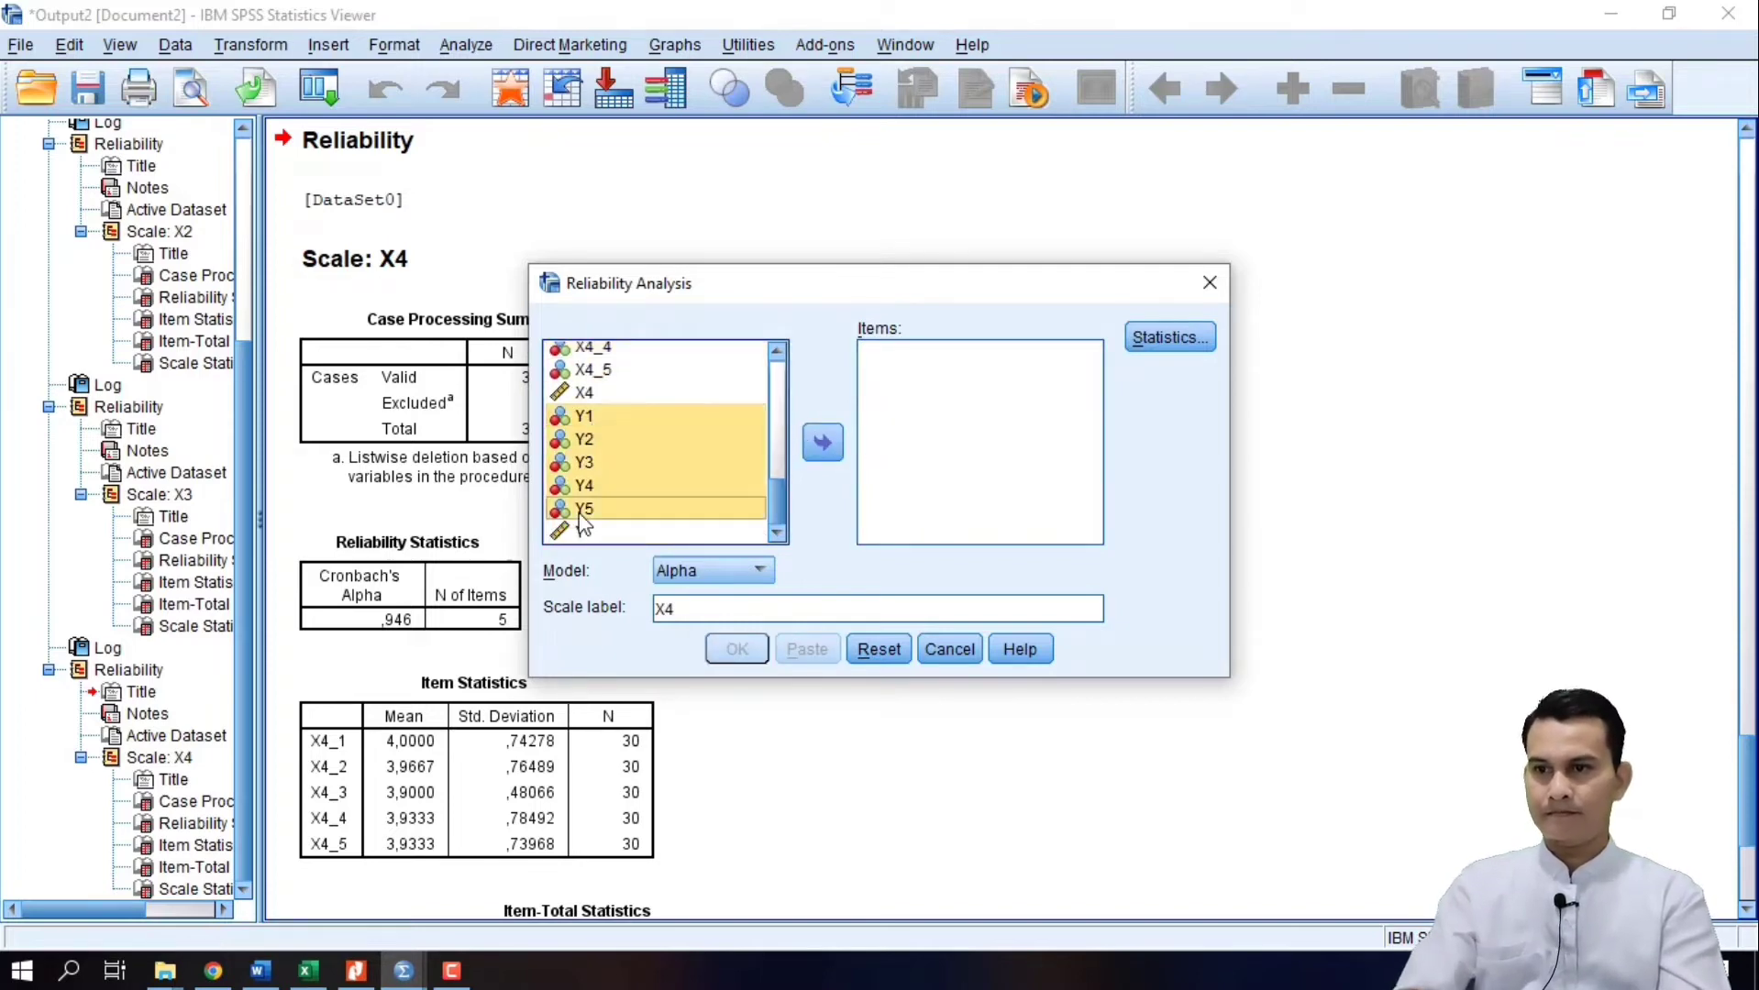
pyautogui.click(823, 443)
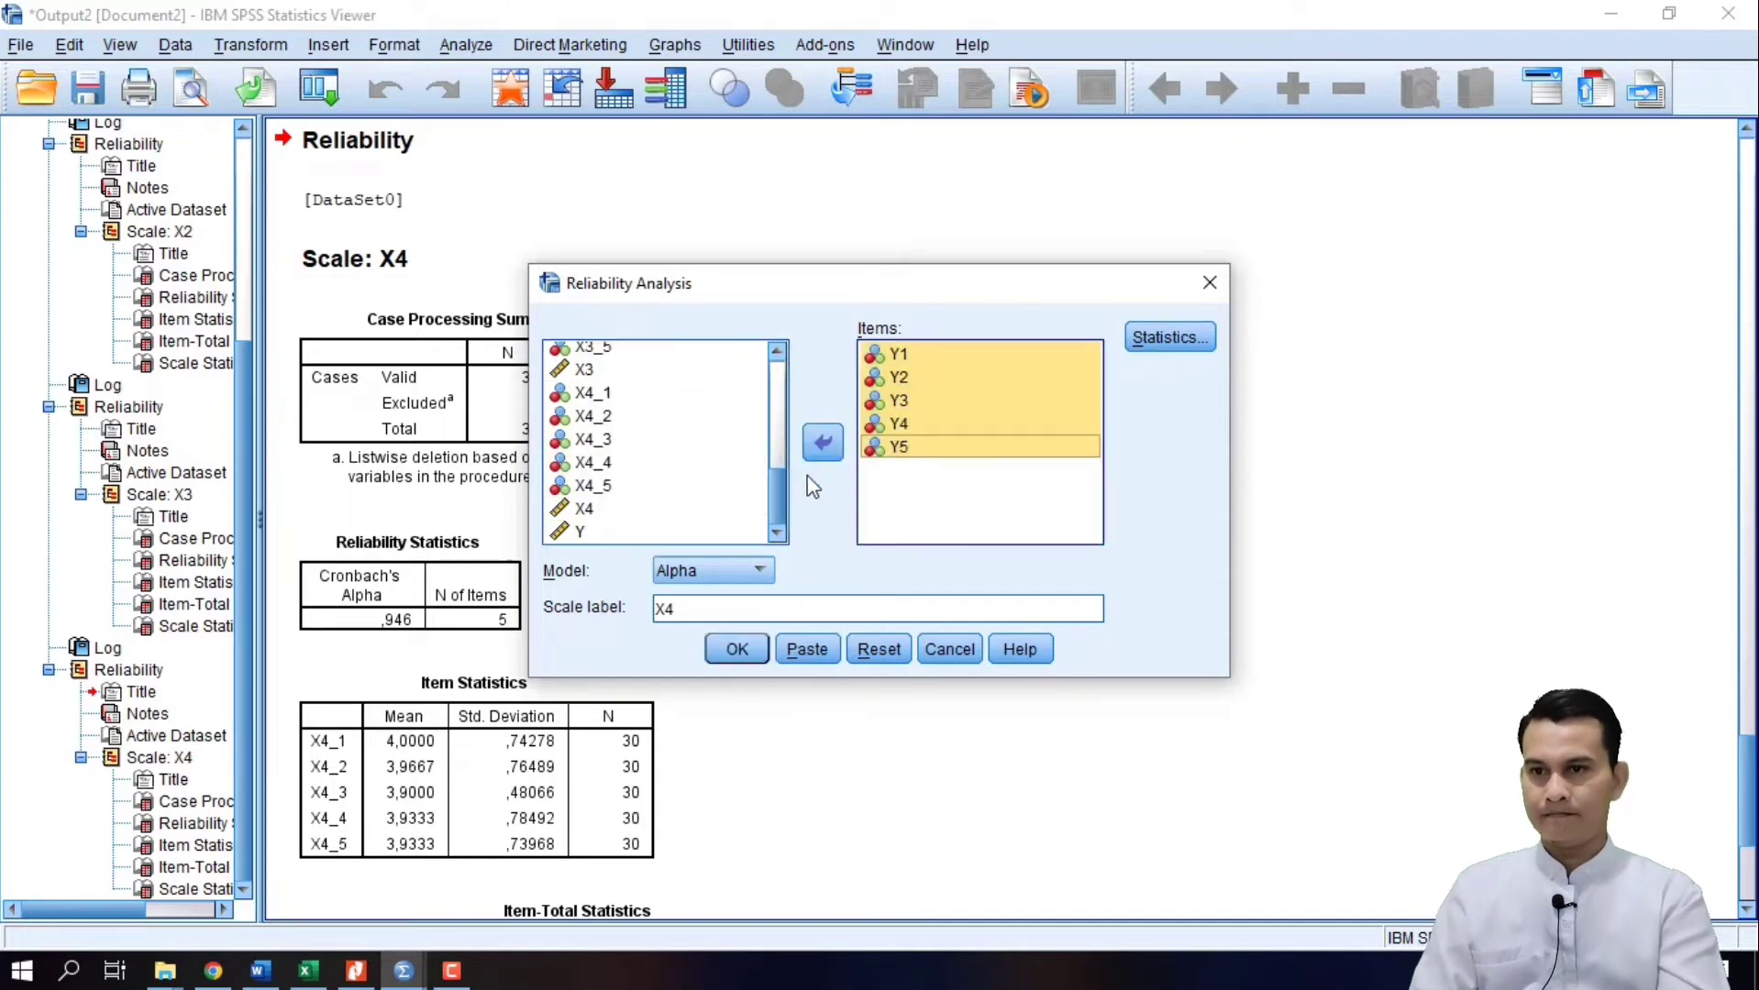
# Step: Set the scale label to Y, run the reliability analysis, and go back through the output to the X1 scale
pyautogui.moveTo(680, 607); pyautogui.dragTo(658, 606)
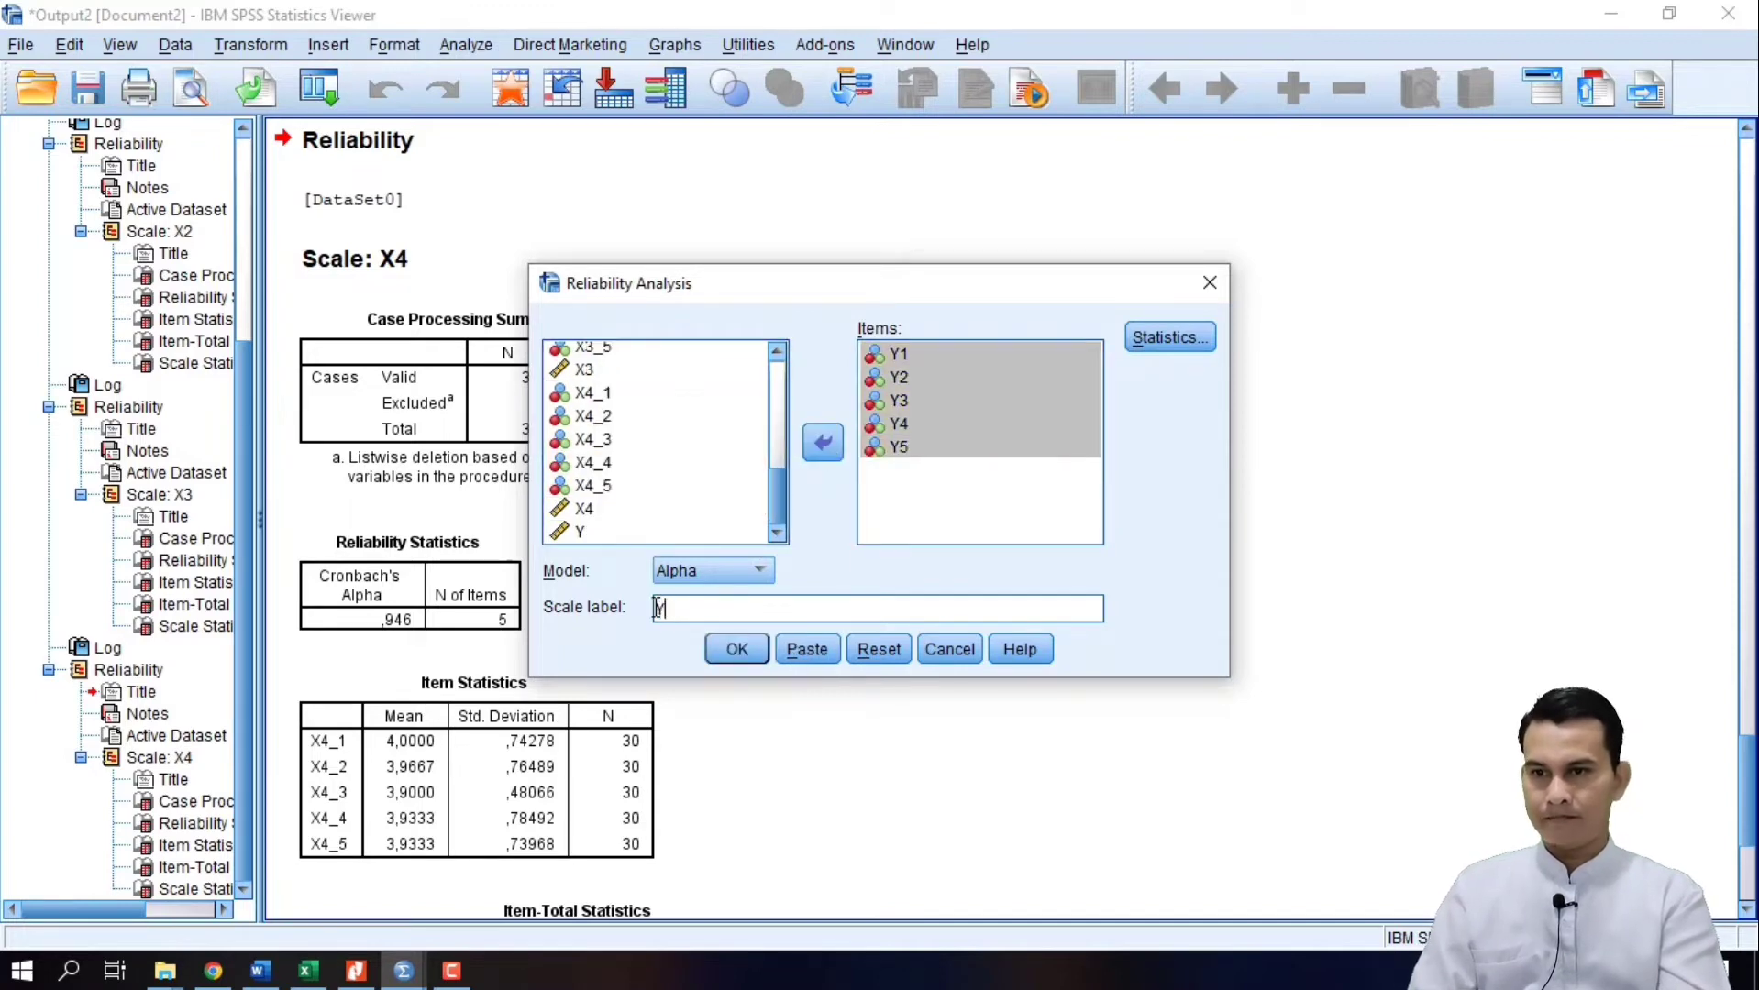
pyautogui.click(737, 650)
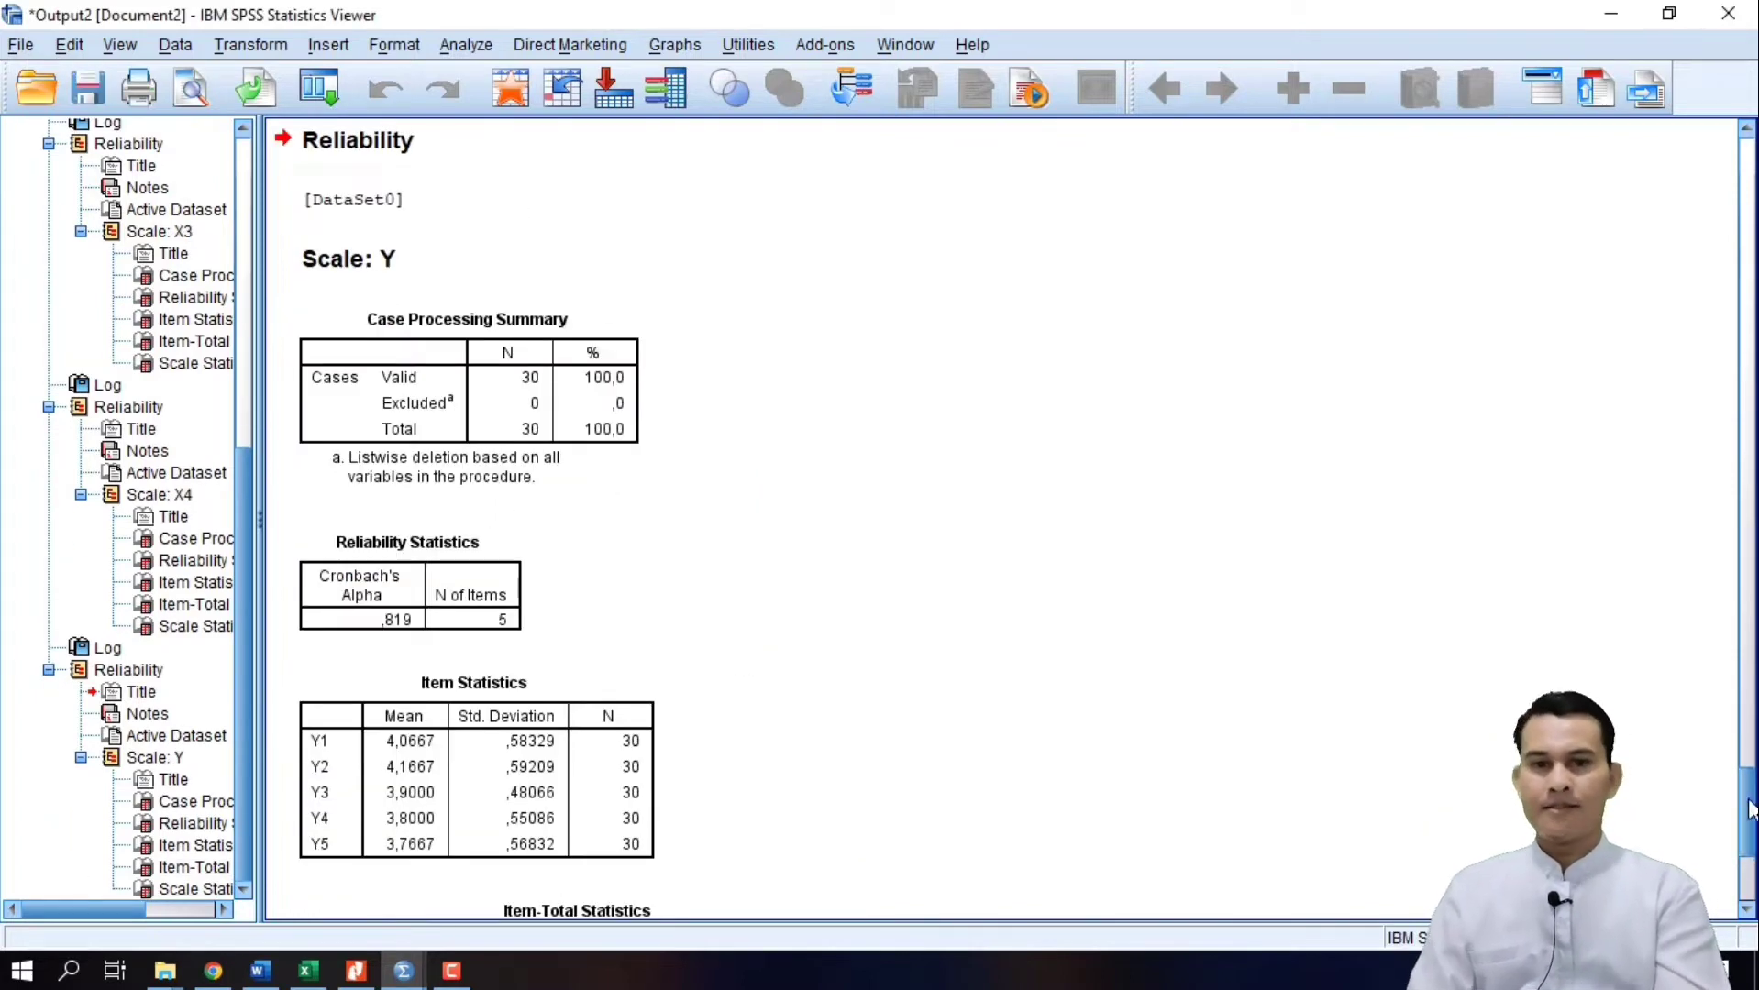
pyautogui.scroll(-5, 1749, 810)
pyautogui.scroll(20, 1002, 518)
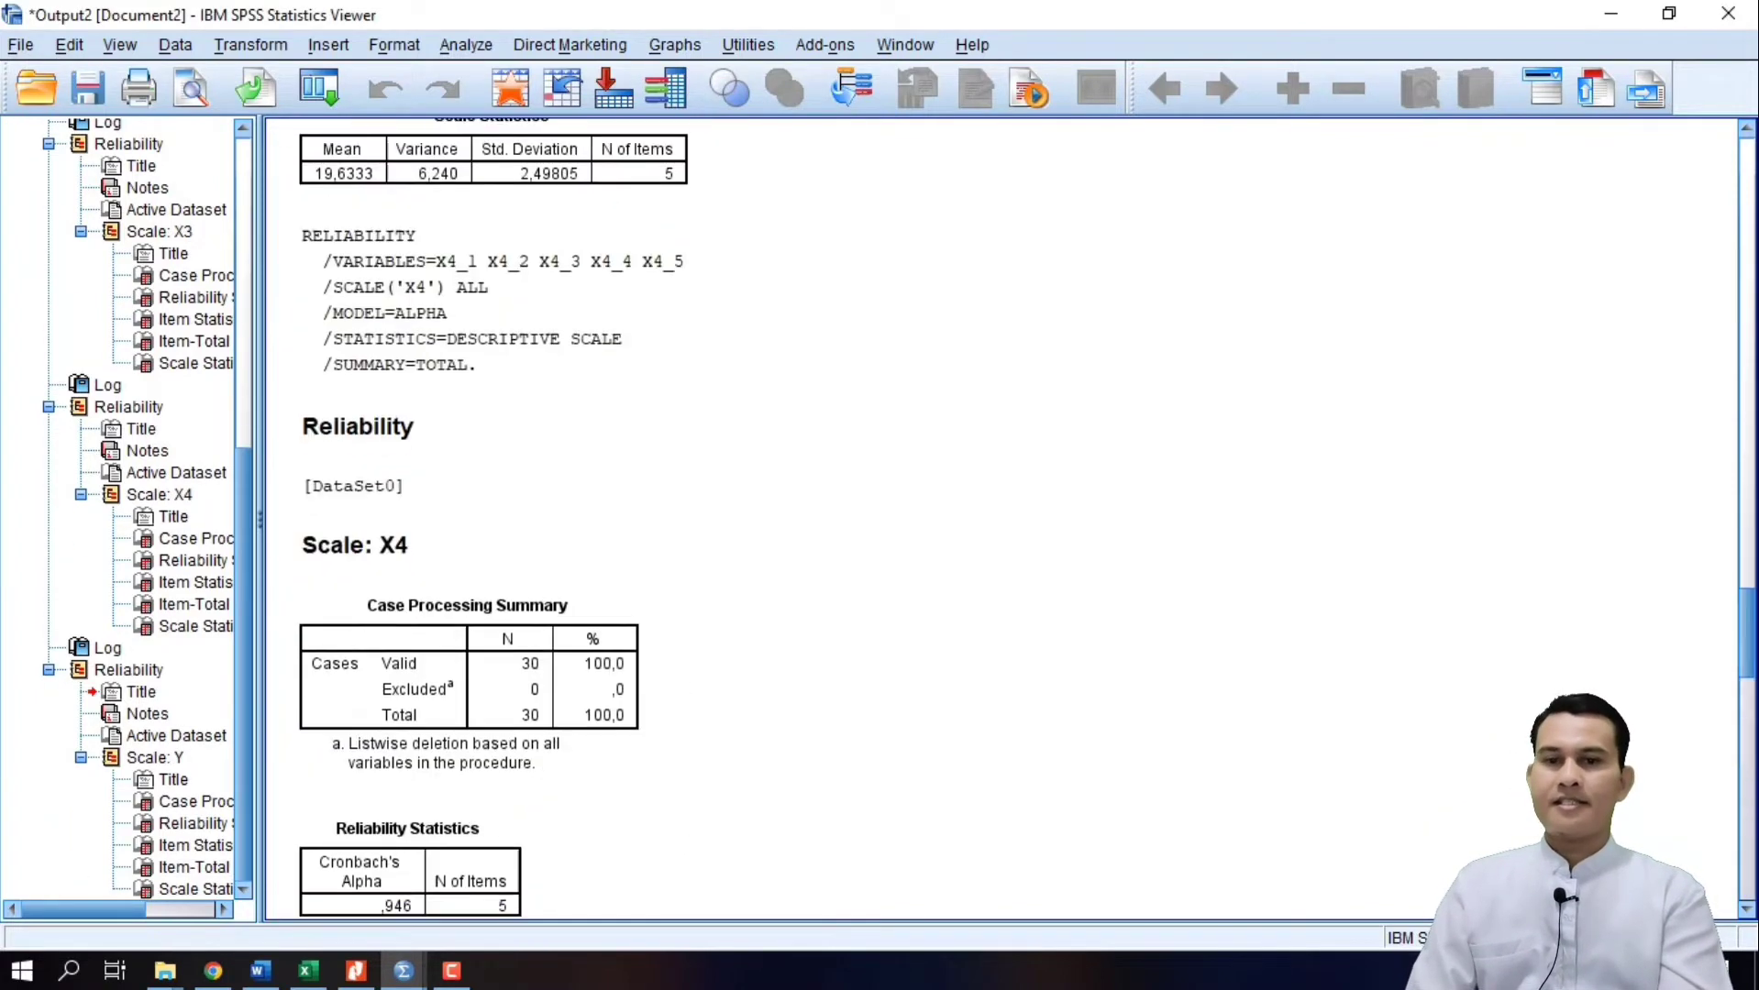
pyautogui.scroll(20, 1002, 518)
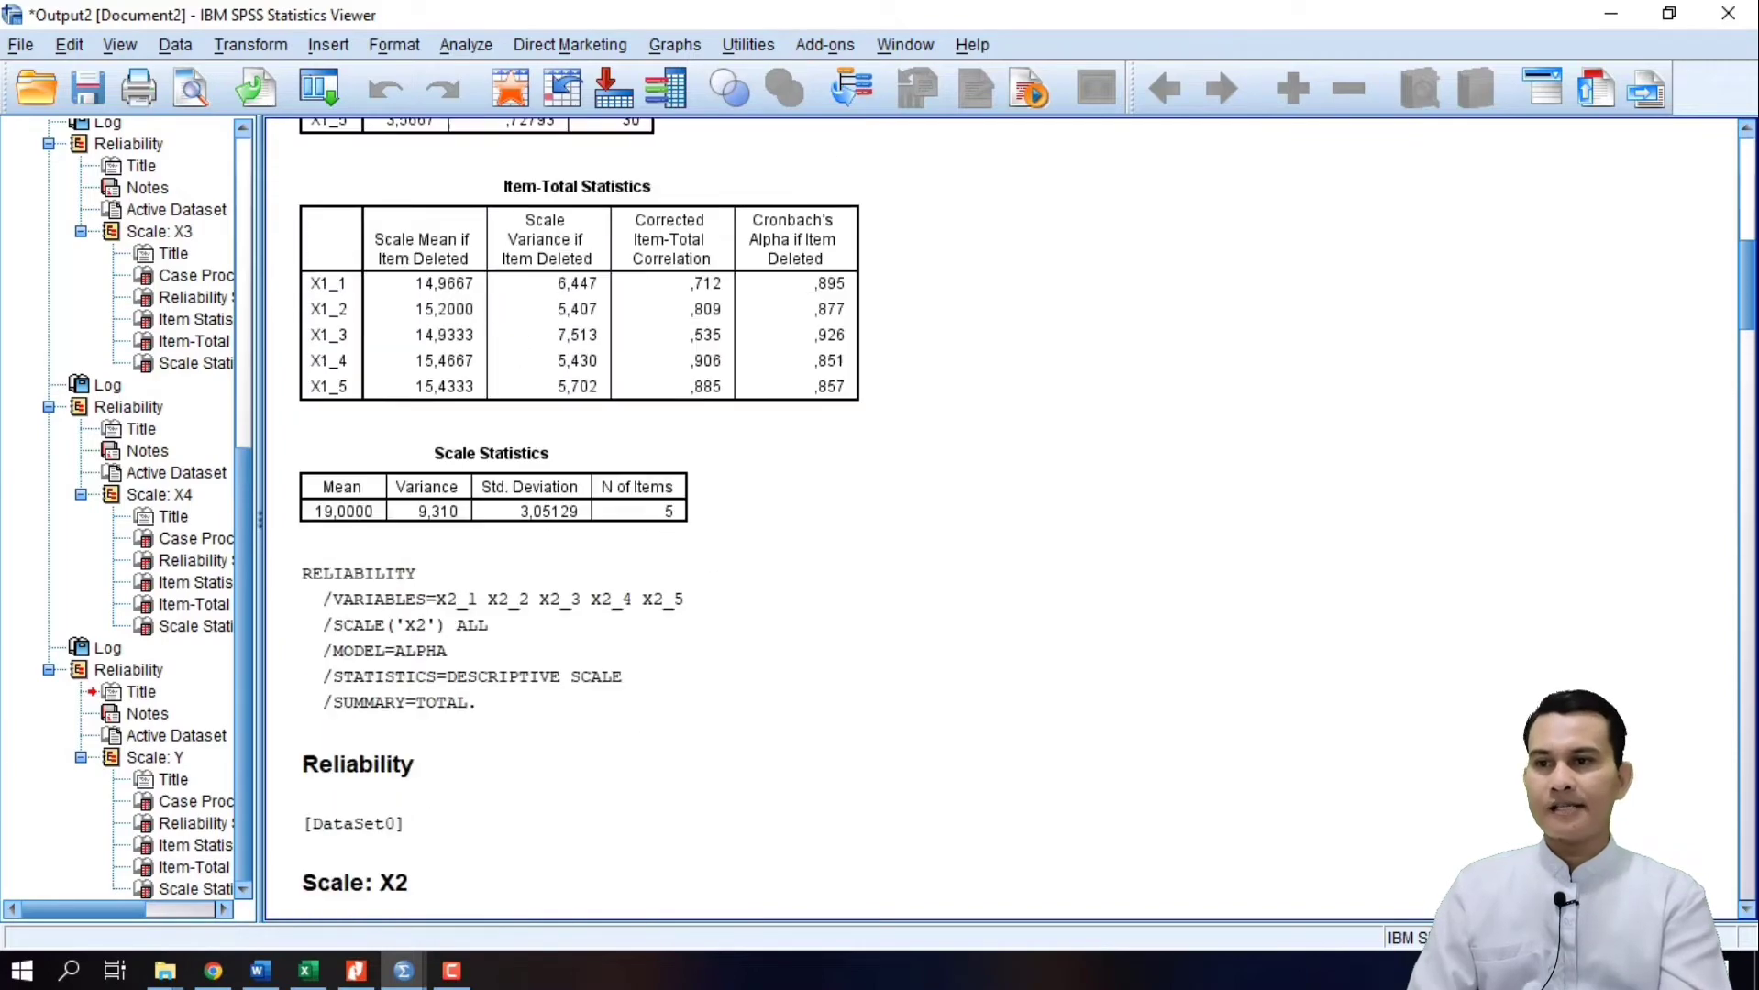
pyautogui.scroll(2, 1026, 521)
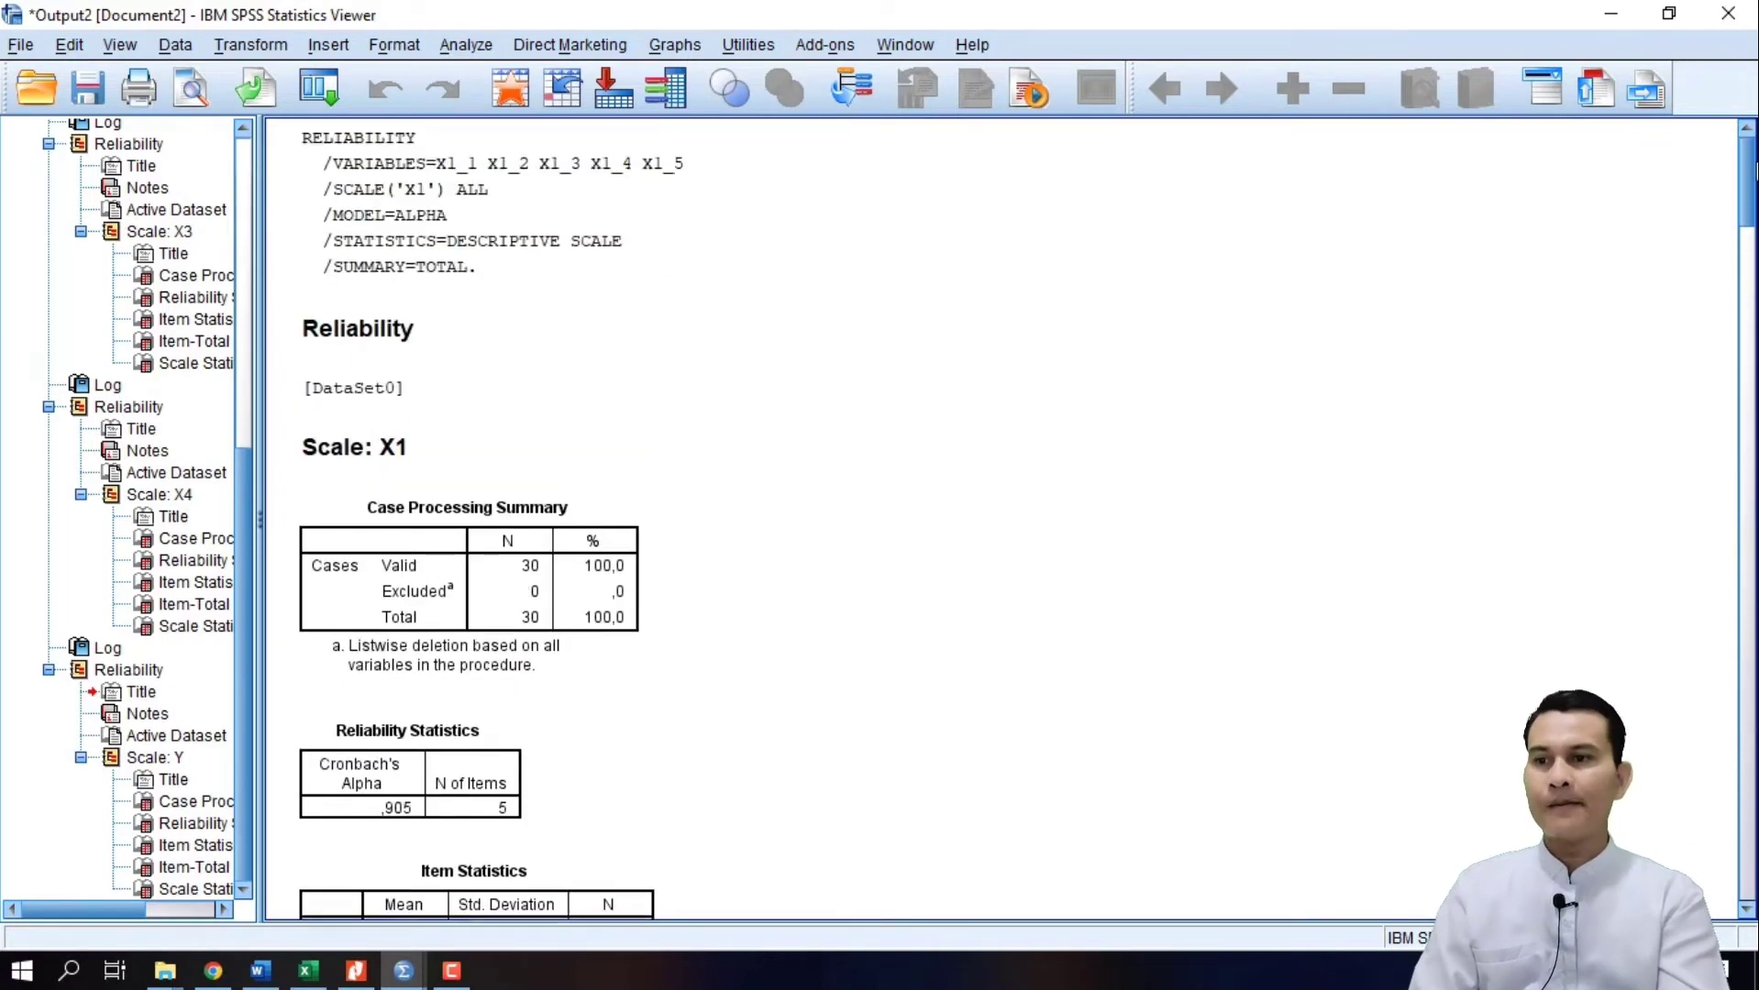
# Step: Switch to the Data Master workbook in Excel and add a new sheet with the headings Variabel in B3 and Nilai Cronbac'h Alpha in C3
pyautogui.click(307, 970)
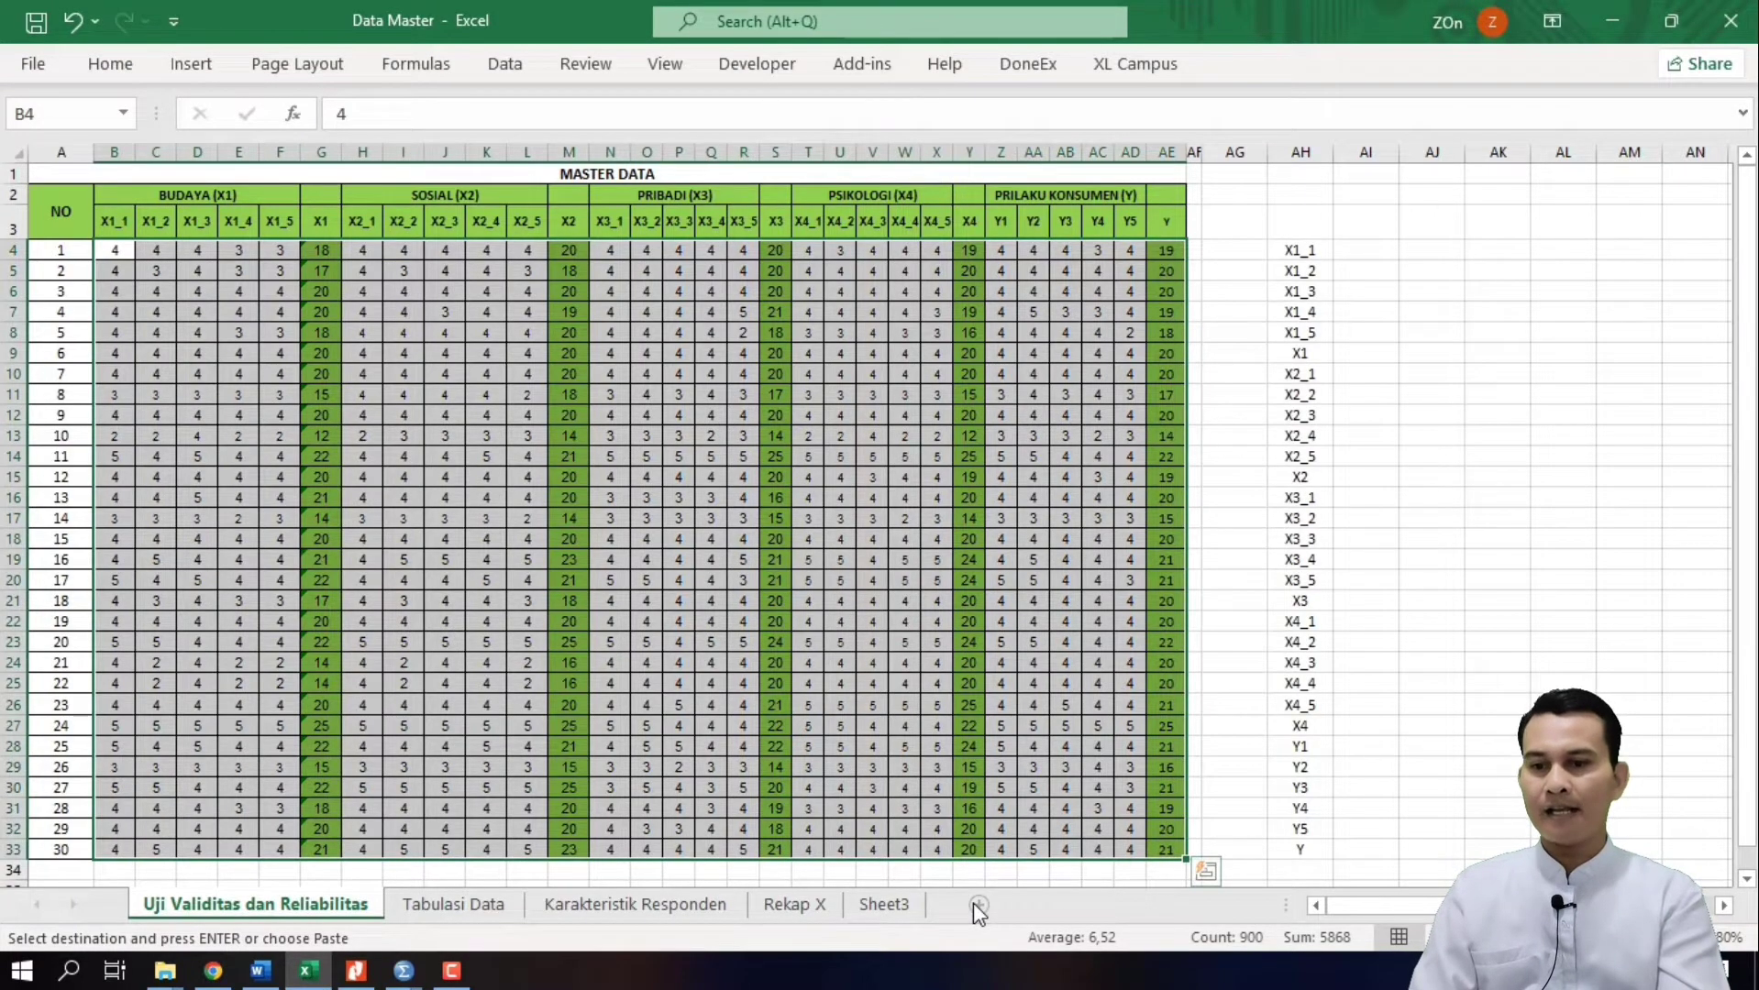
pyautogui.click(976, 904)
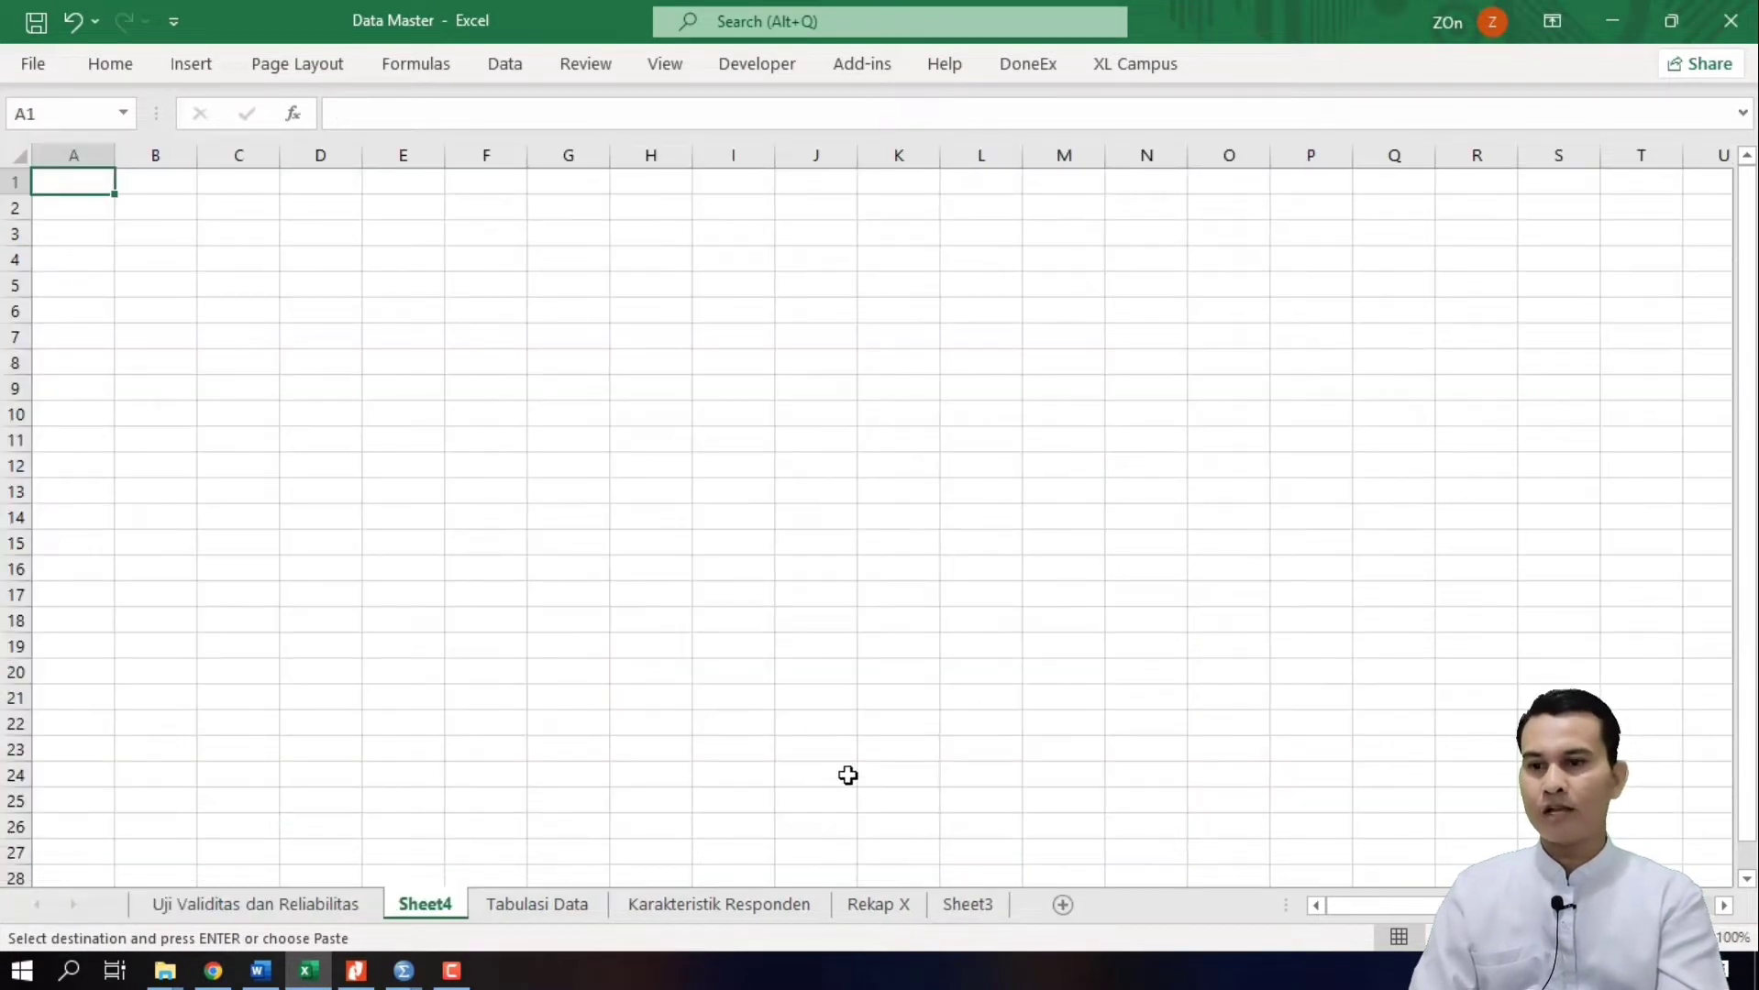
pyautogui.click(138, 238)
pyautogui.press('Return')
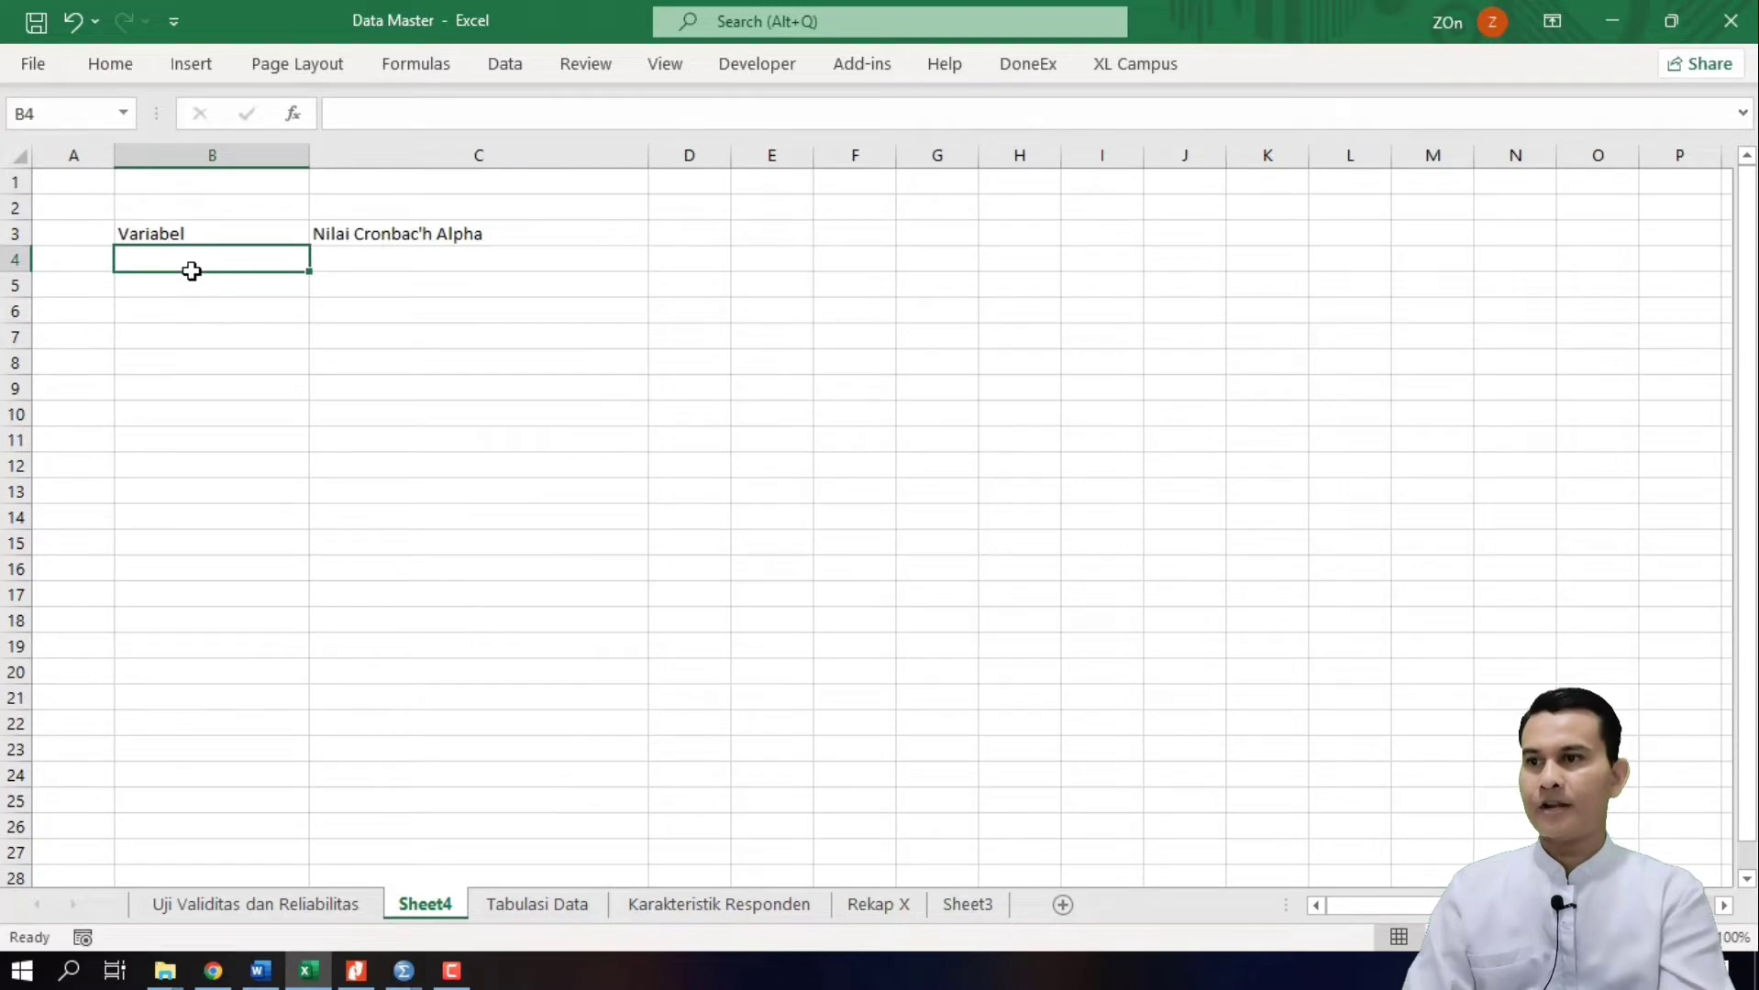
# Step: List the variables X1, X2, X3, X4 and Y in cells B4:B8 below the Variabel heading
pyautogui.write('X1')
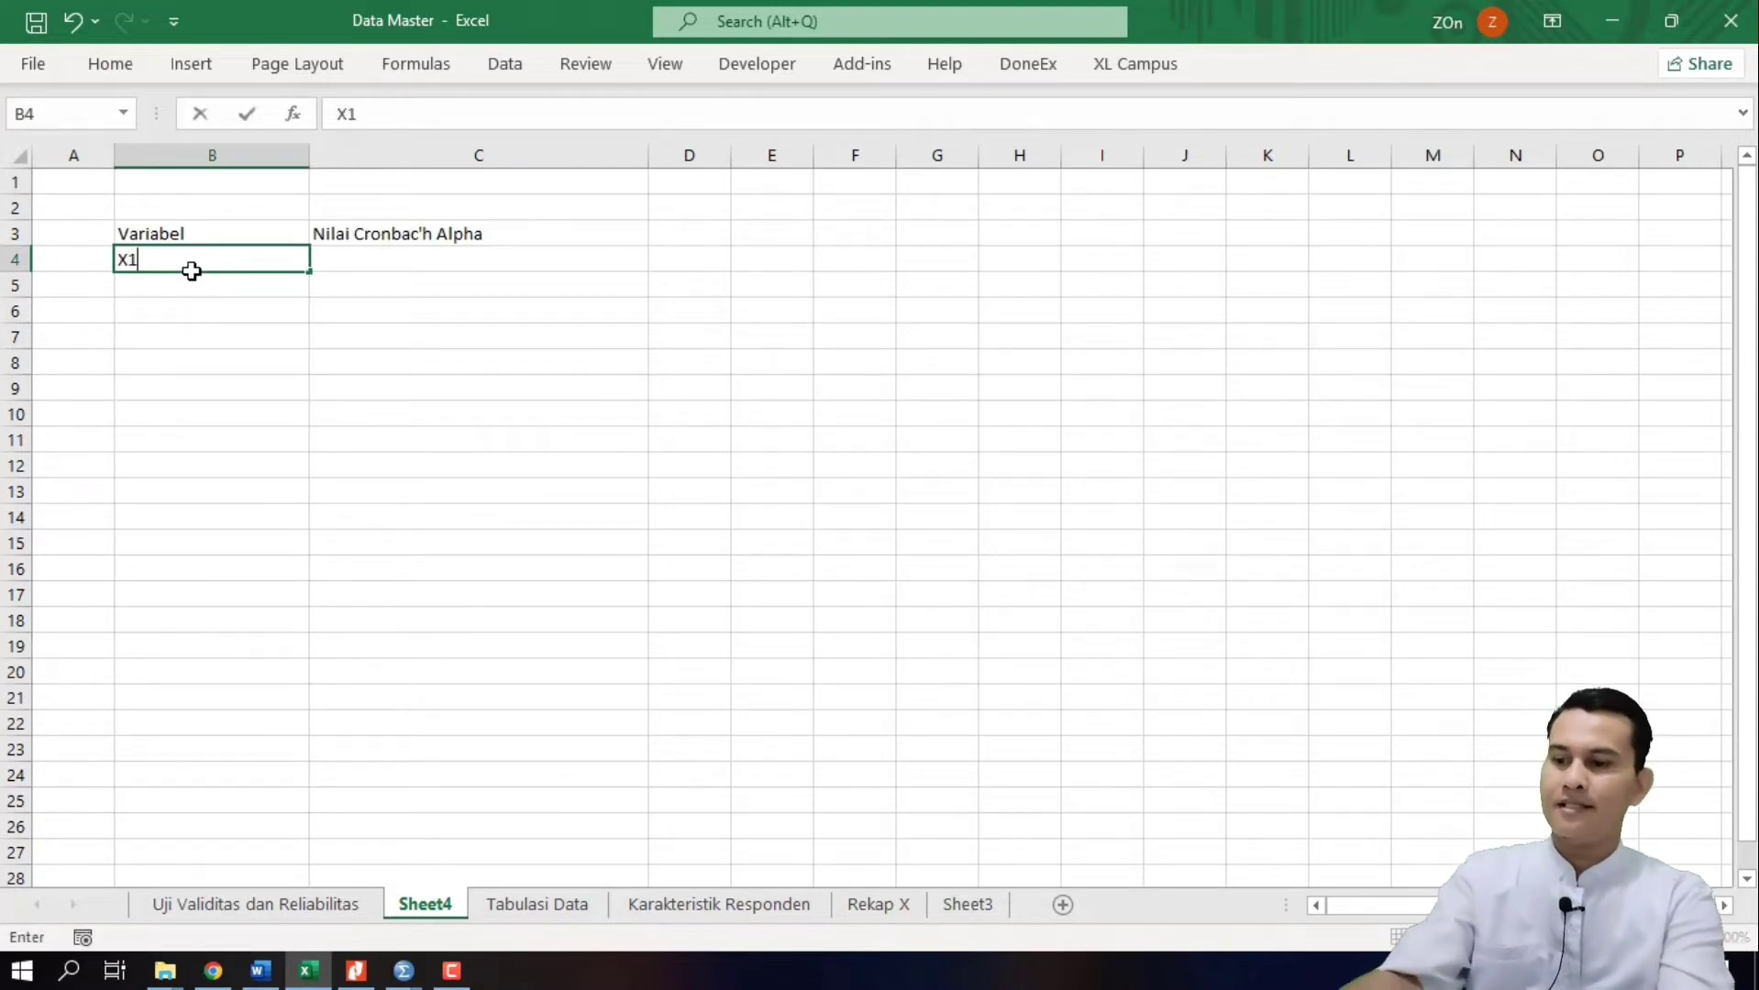
pyautogui.press('Return')
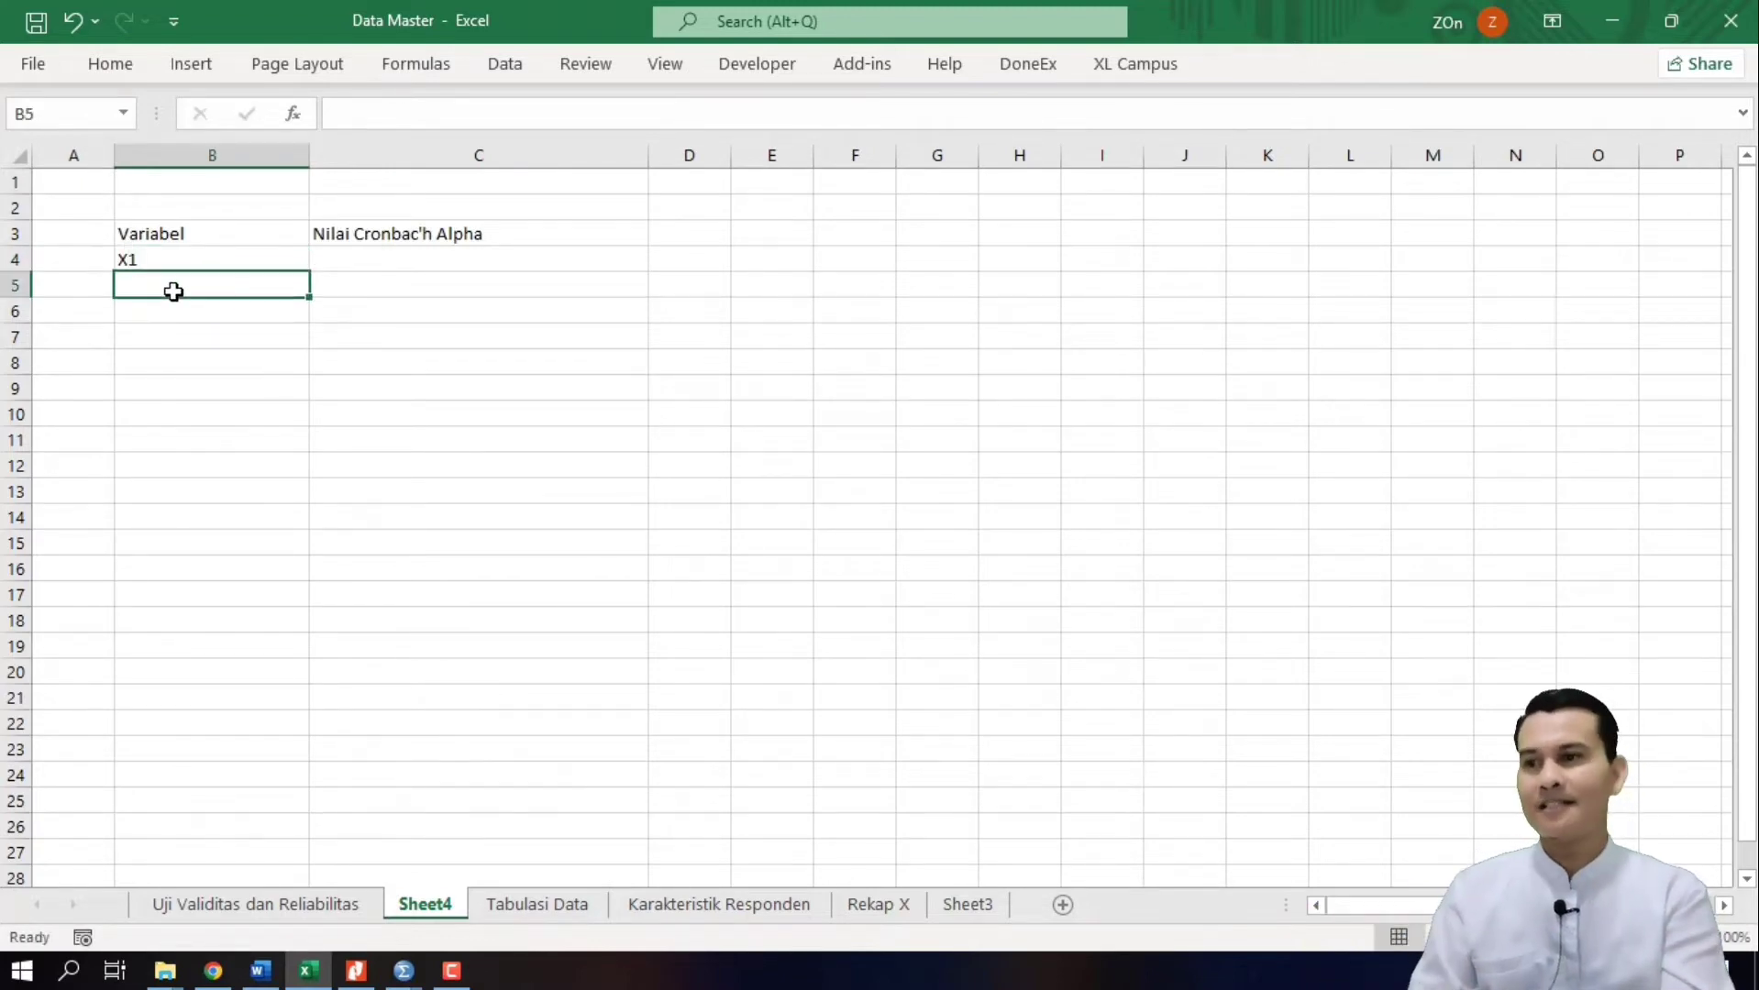
pyautogui.write('X2')
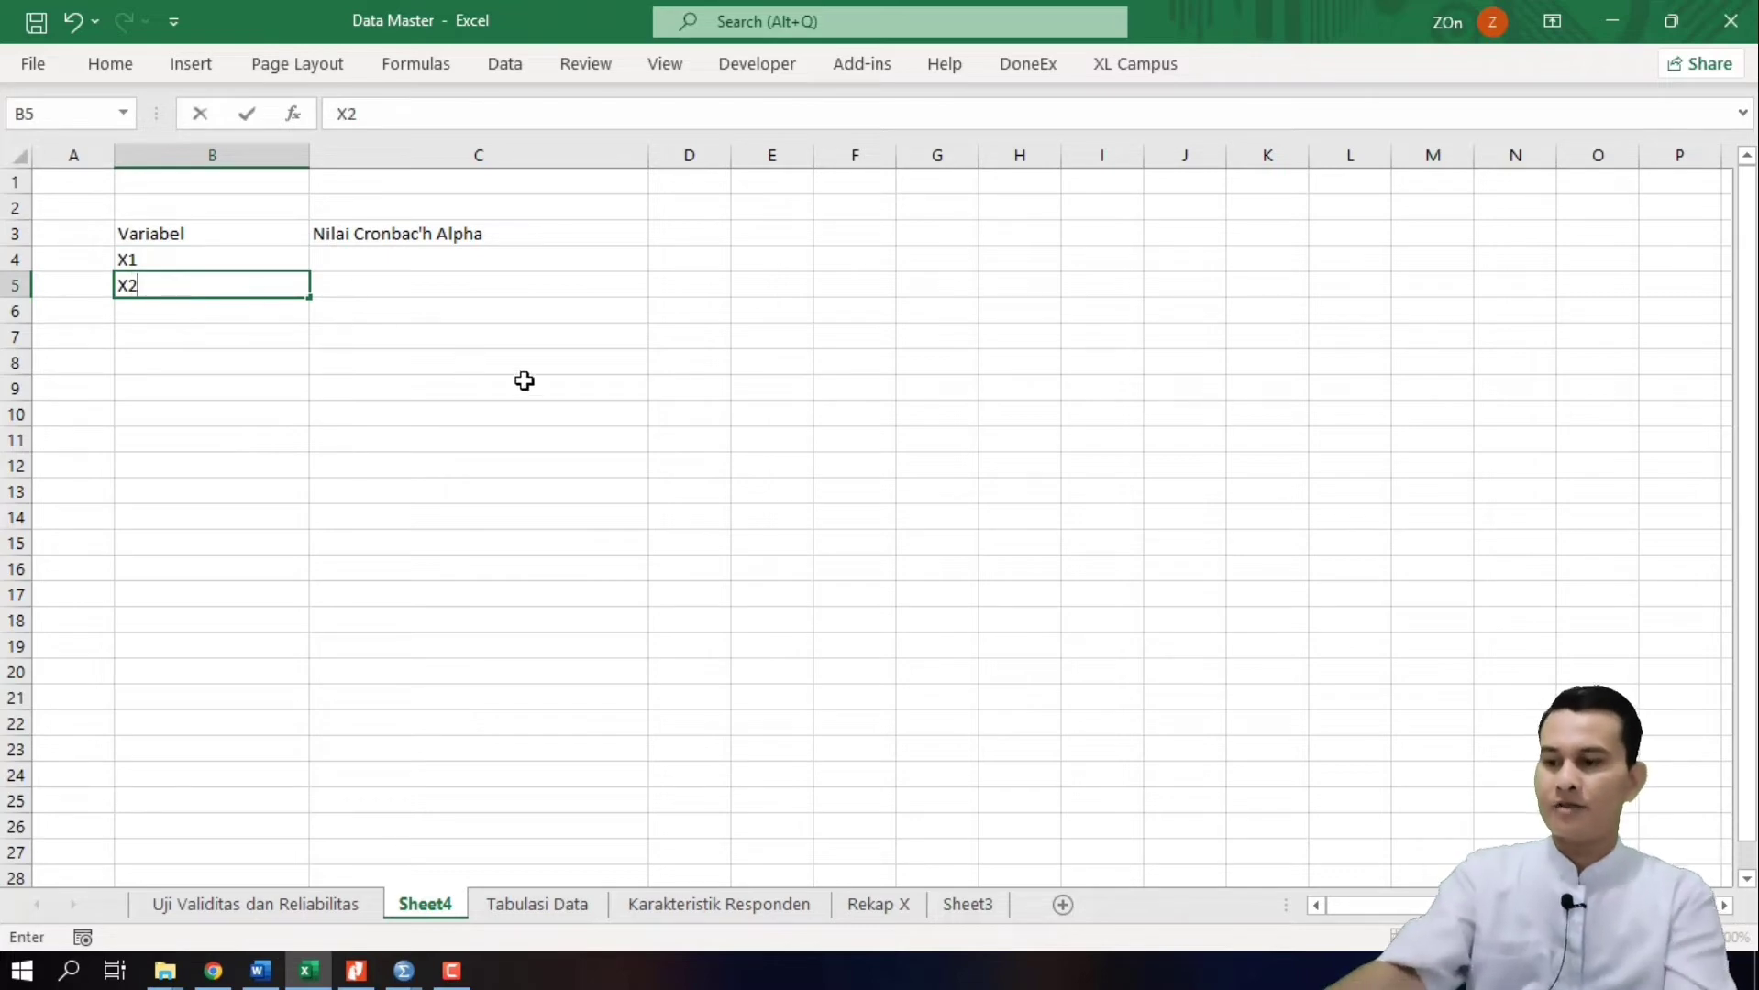
pyautogui.click(345, 379)
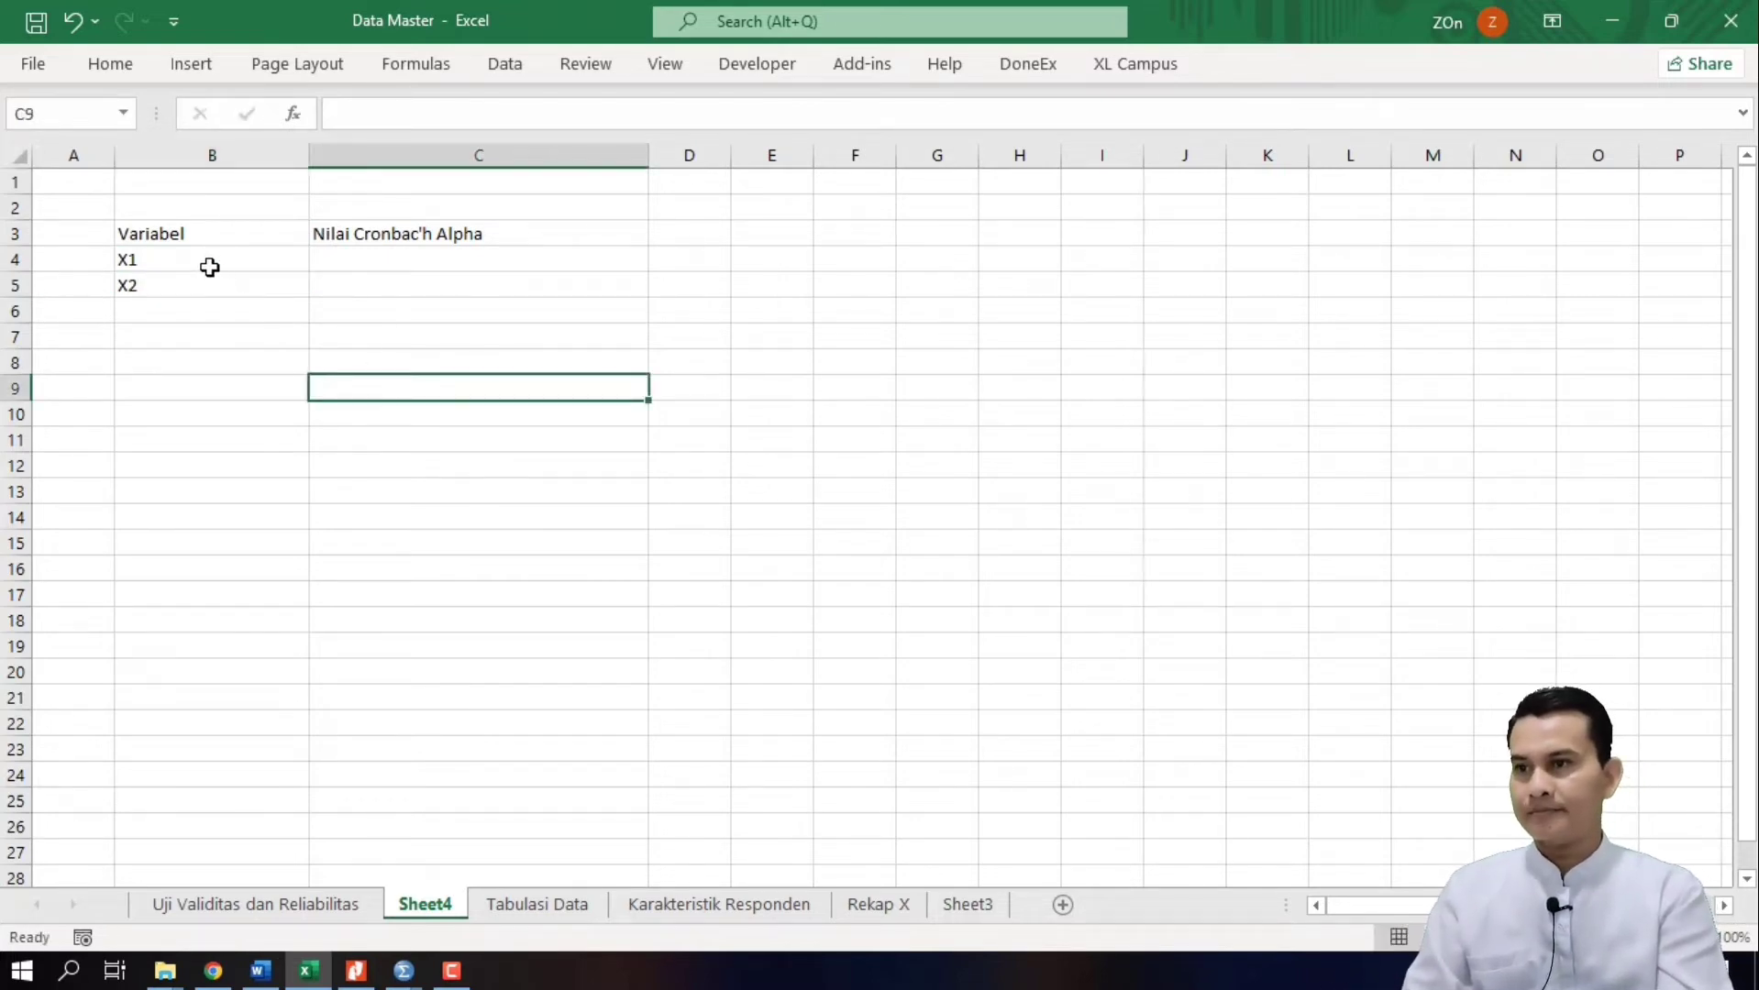
pyautogui.moveTo(209, 266); pyautogui.dragTo(243, 366)
pyautogui.click(217, 366)
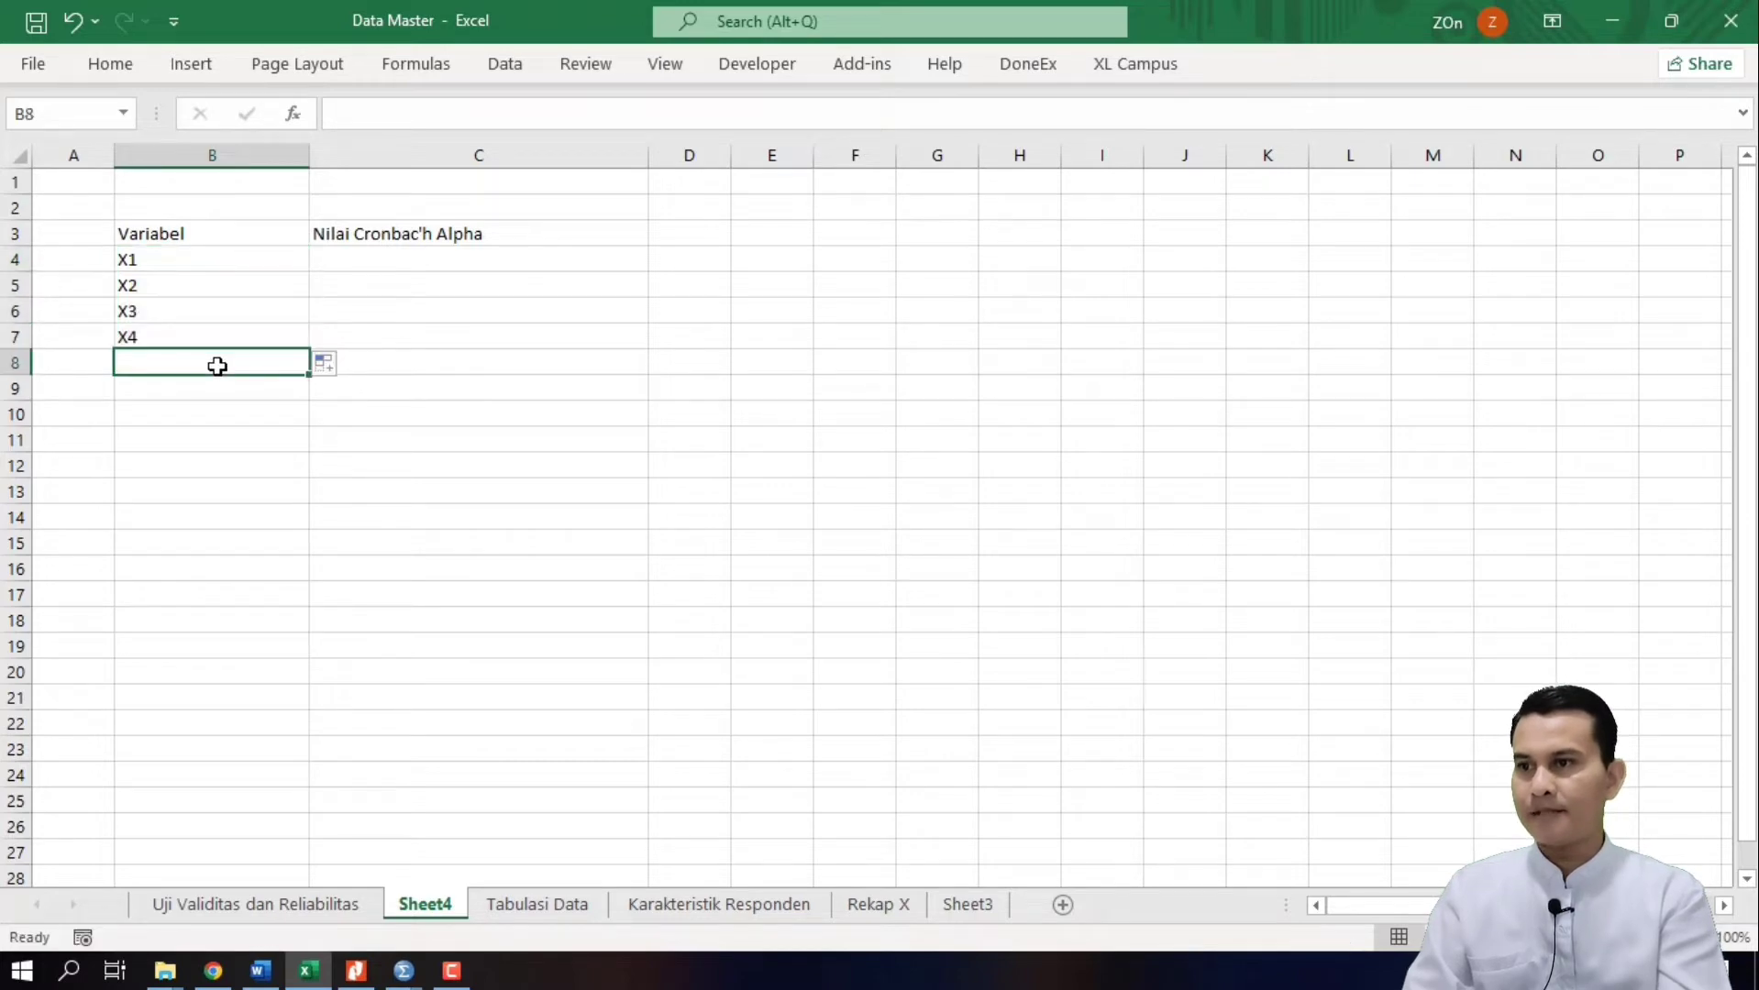
pyautogui.write('Y')
pyautogui.click(537, 428)
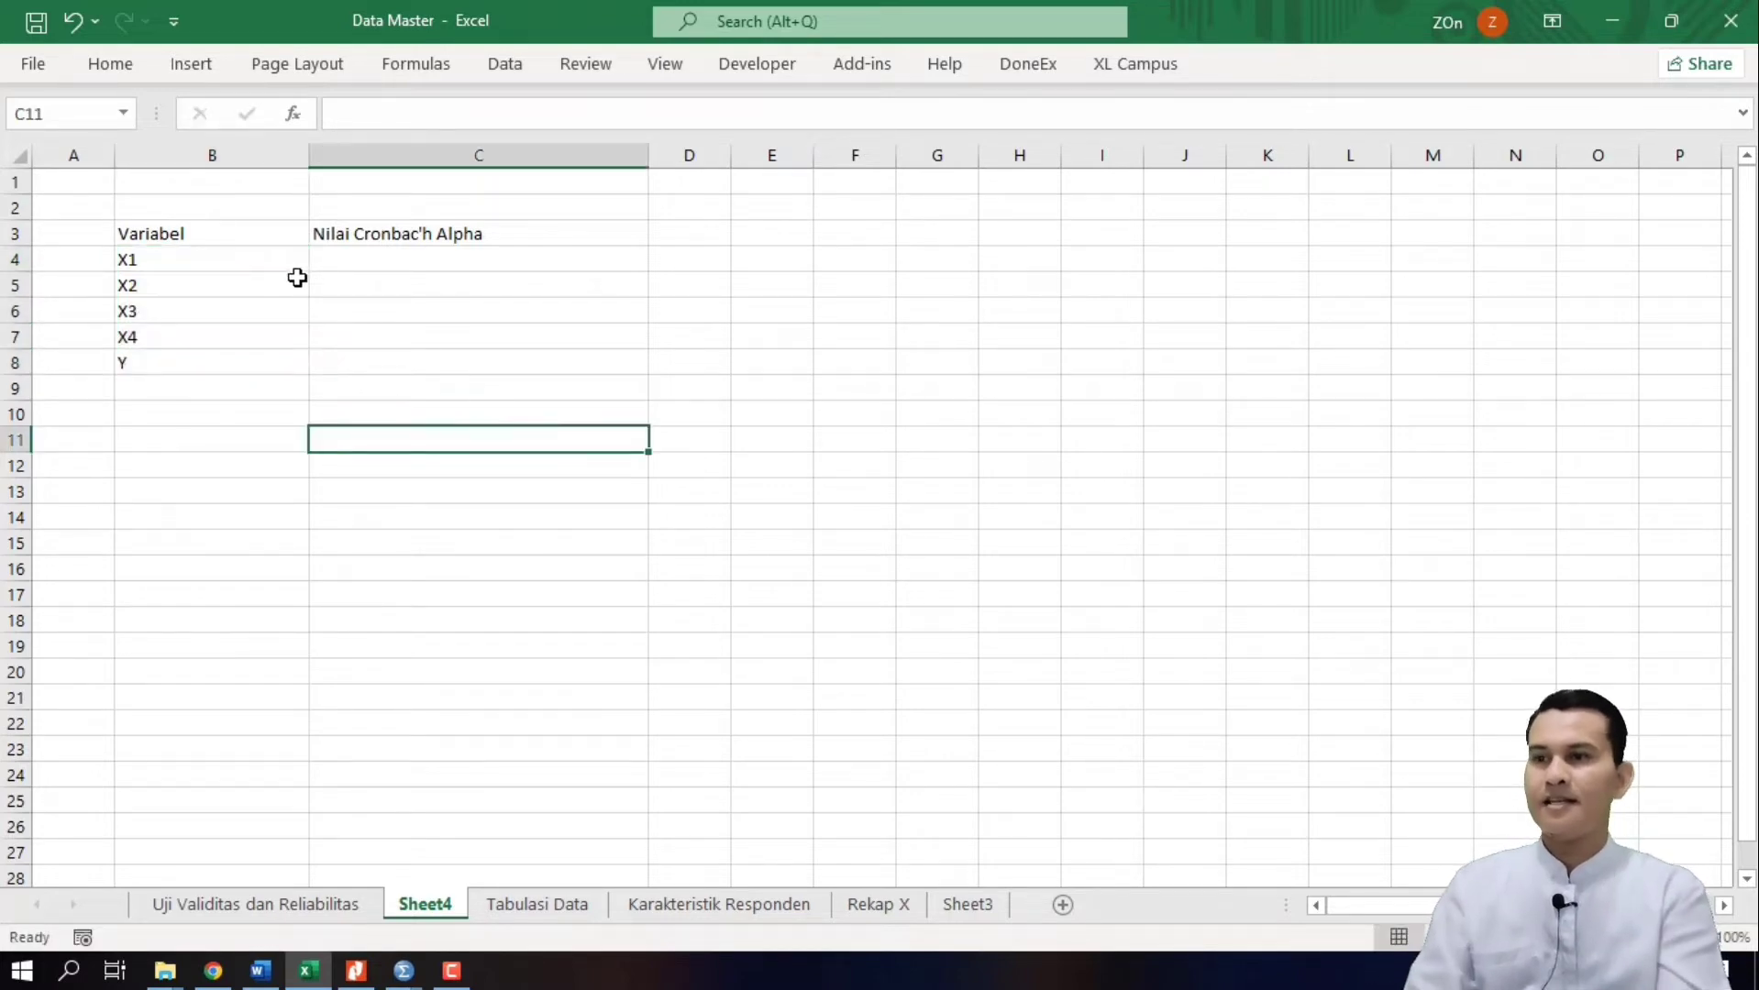
# Step: Centre the variable names in B4:B8 horizontally
pyautogui.moveTo(254, 269); pyautogui.dragTo(251, 359)
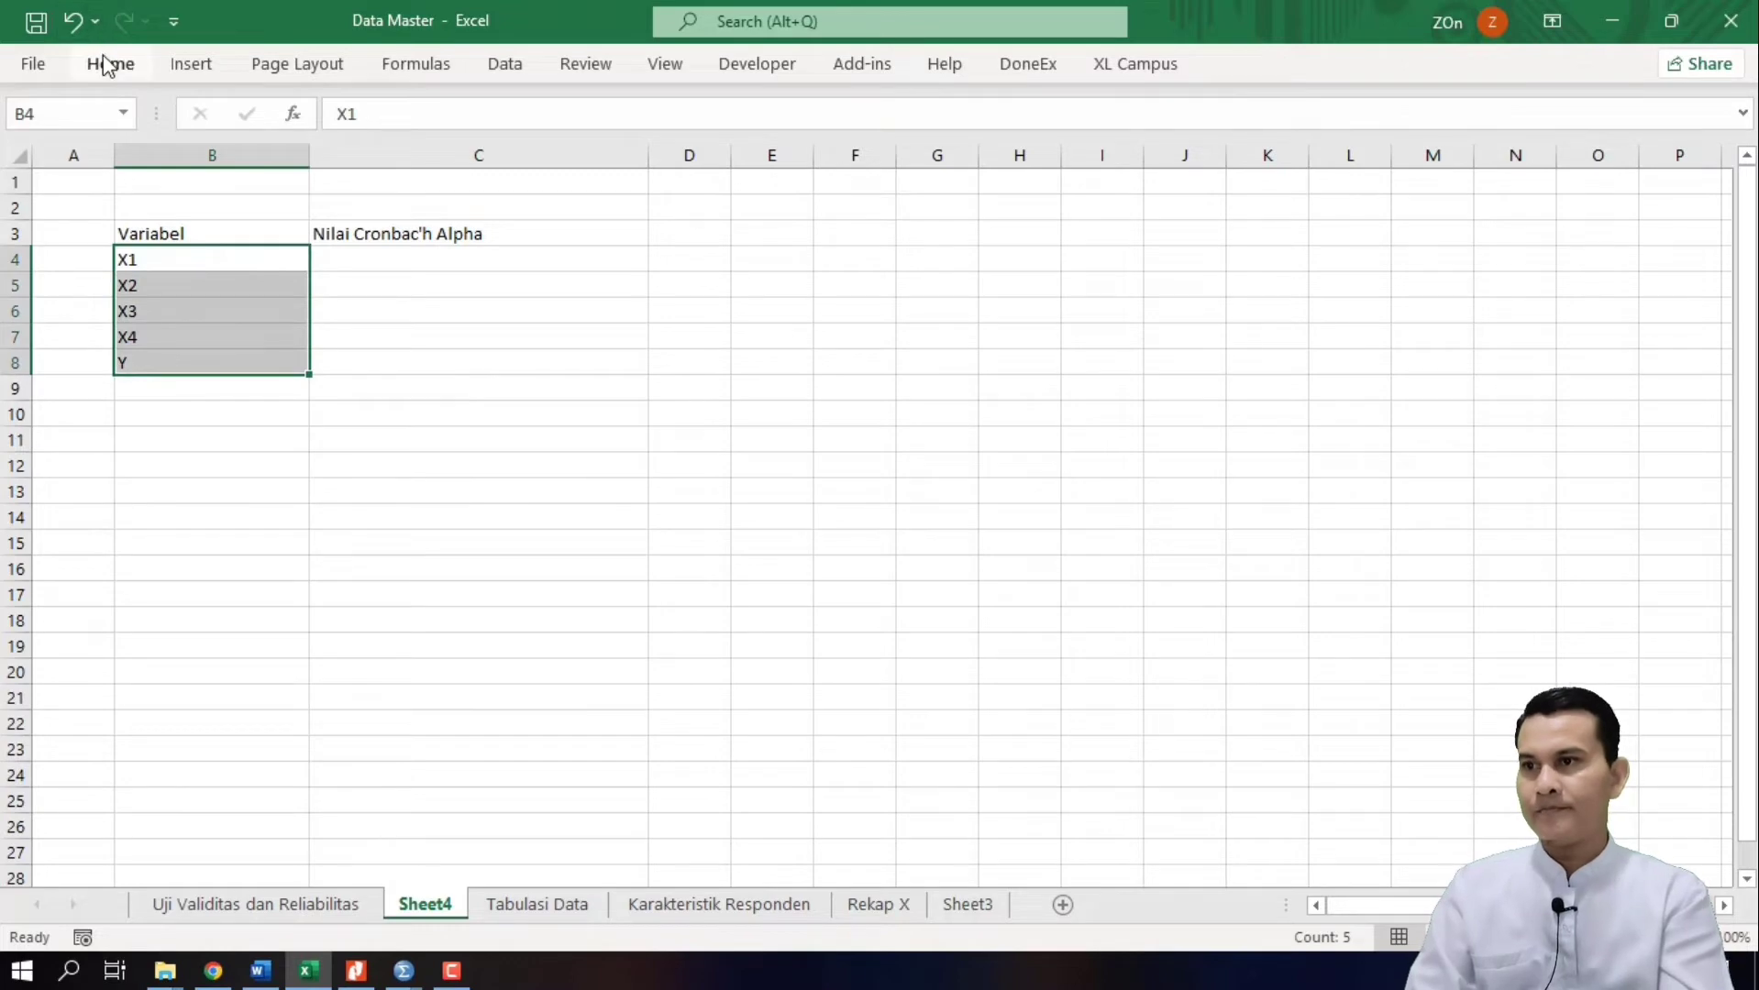
pyautogui.click(106, 62)
pyautogui.click(477, 153)
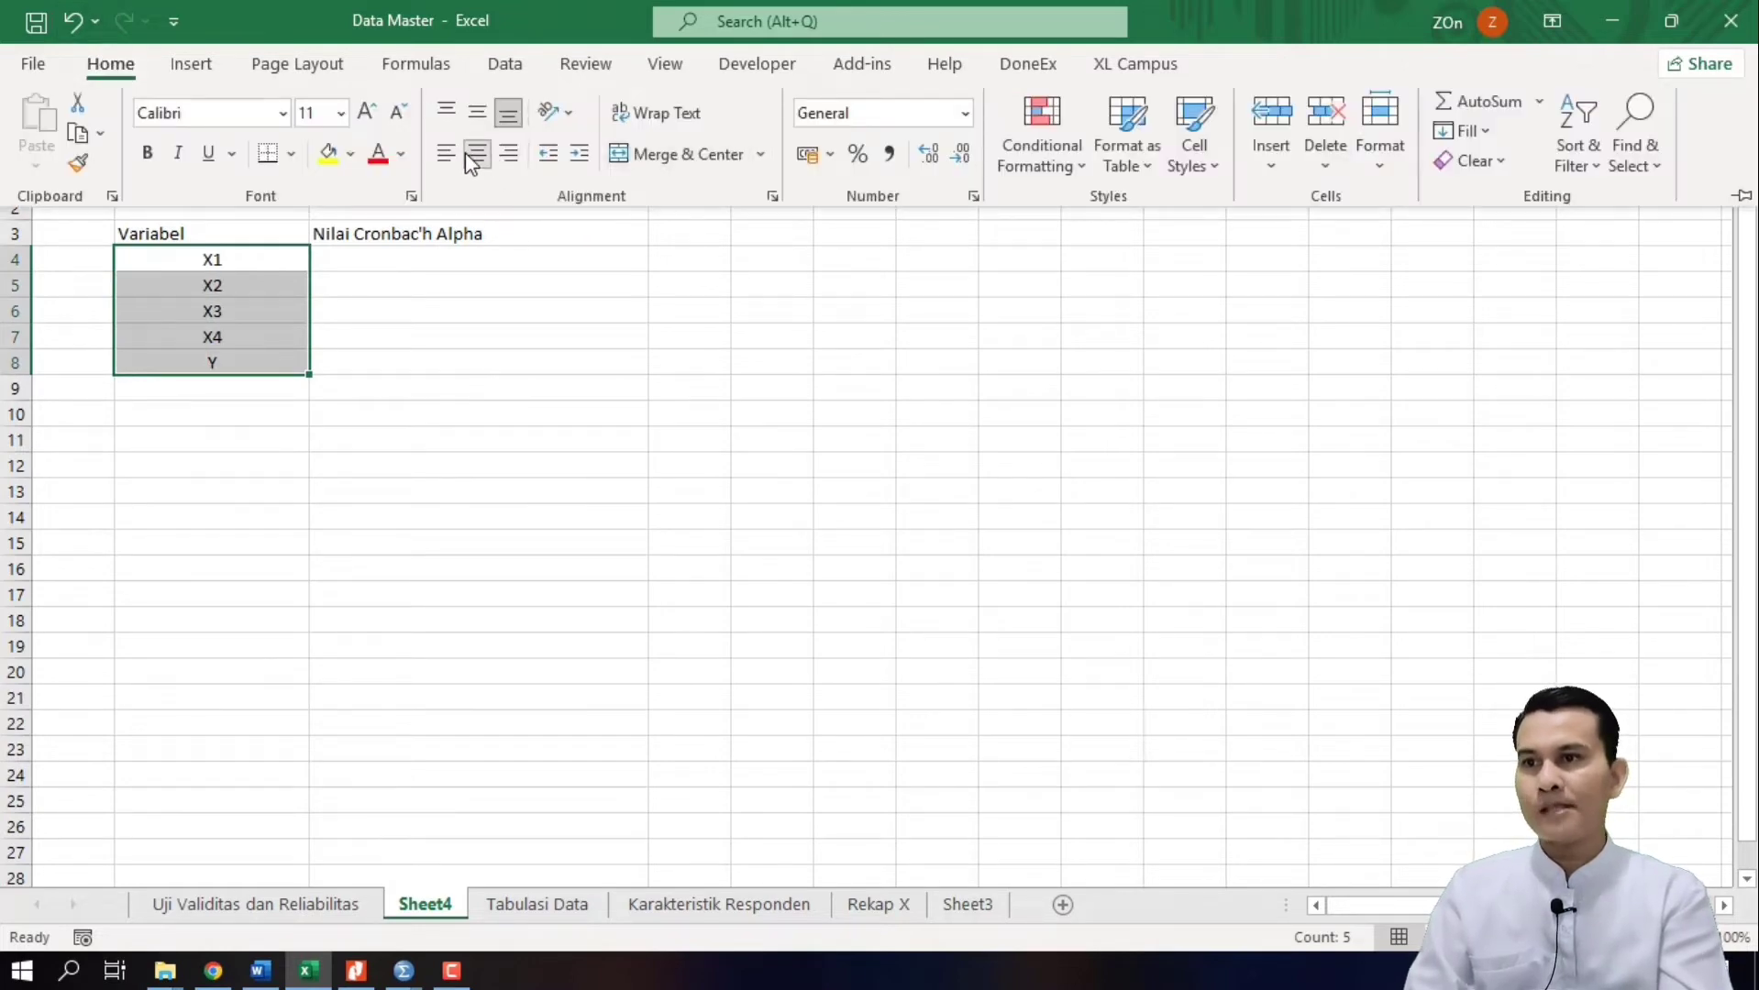
pyautogui.click(790, 408)
pyautogui.click(791, 410)
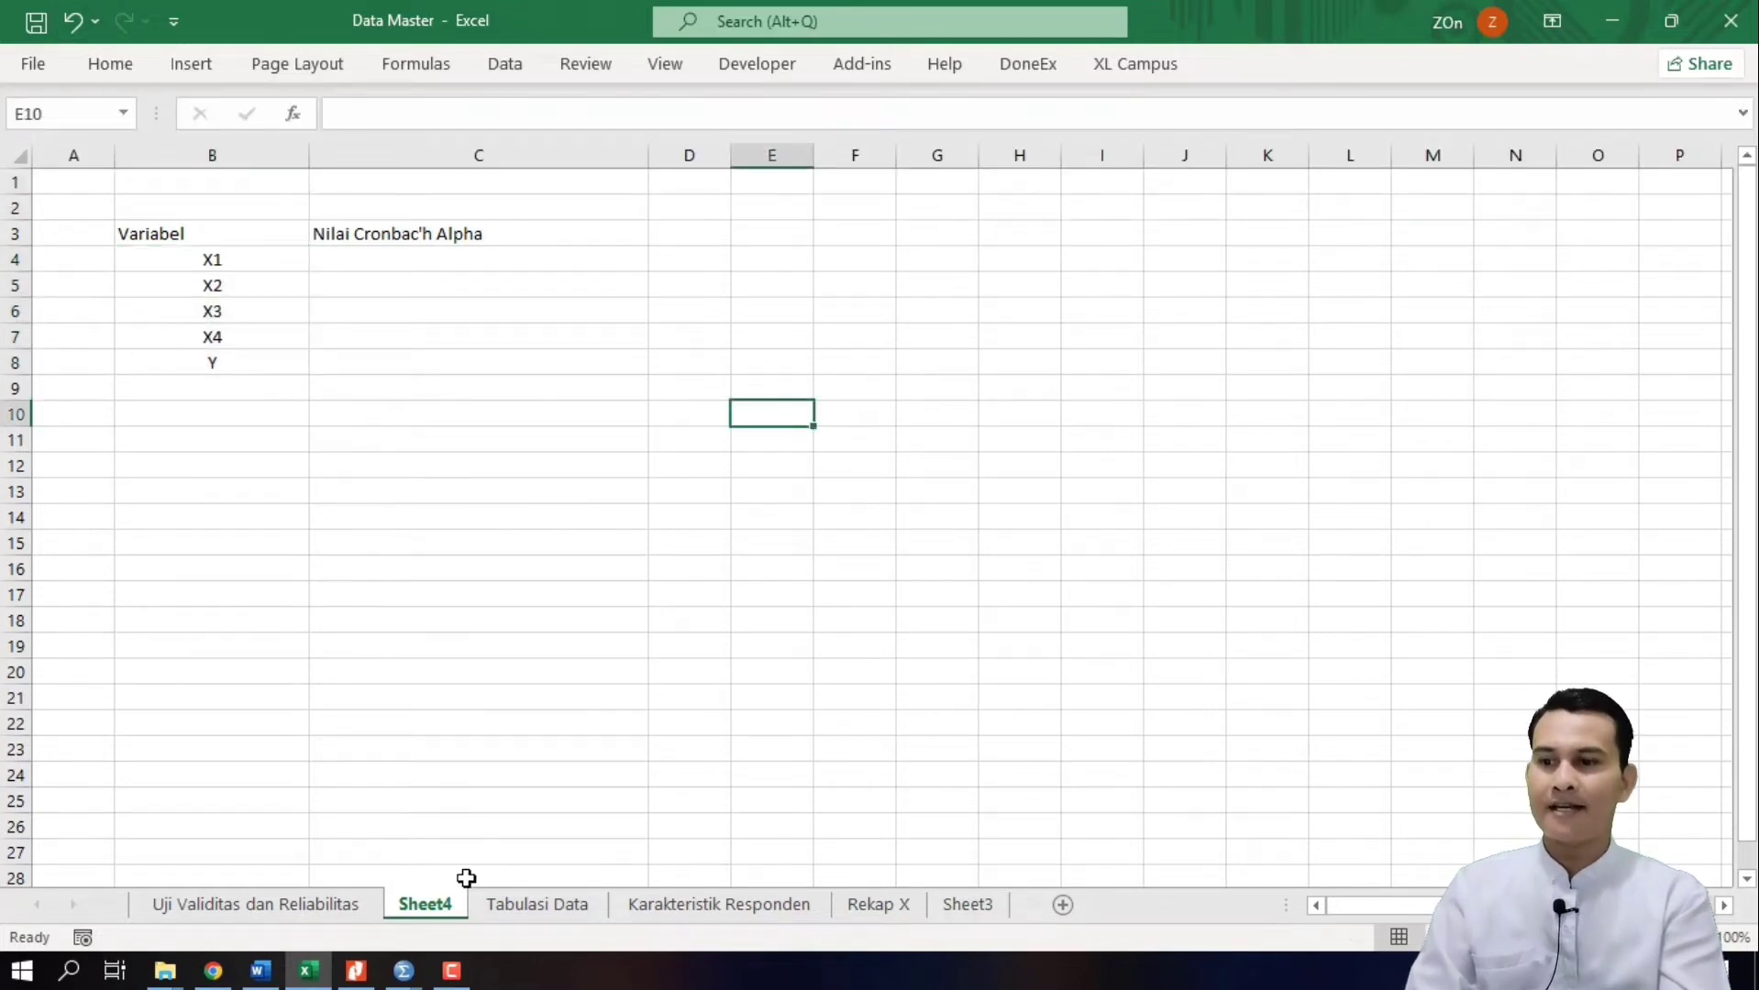
# Step: Check the existing reliability table on Sheet3, add another blank sheet and return to Sheet4
pyautogui.click(292, 905)
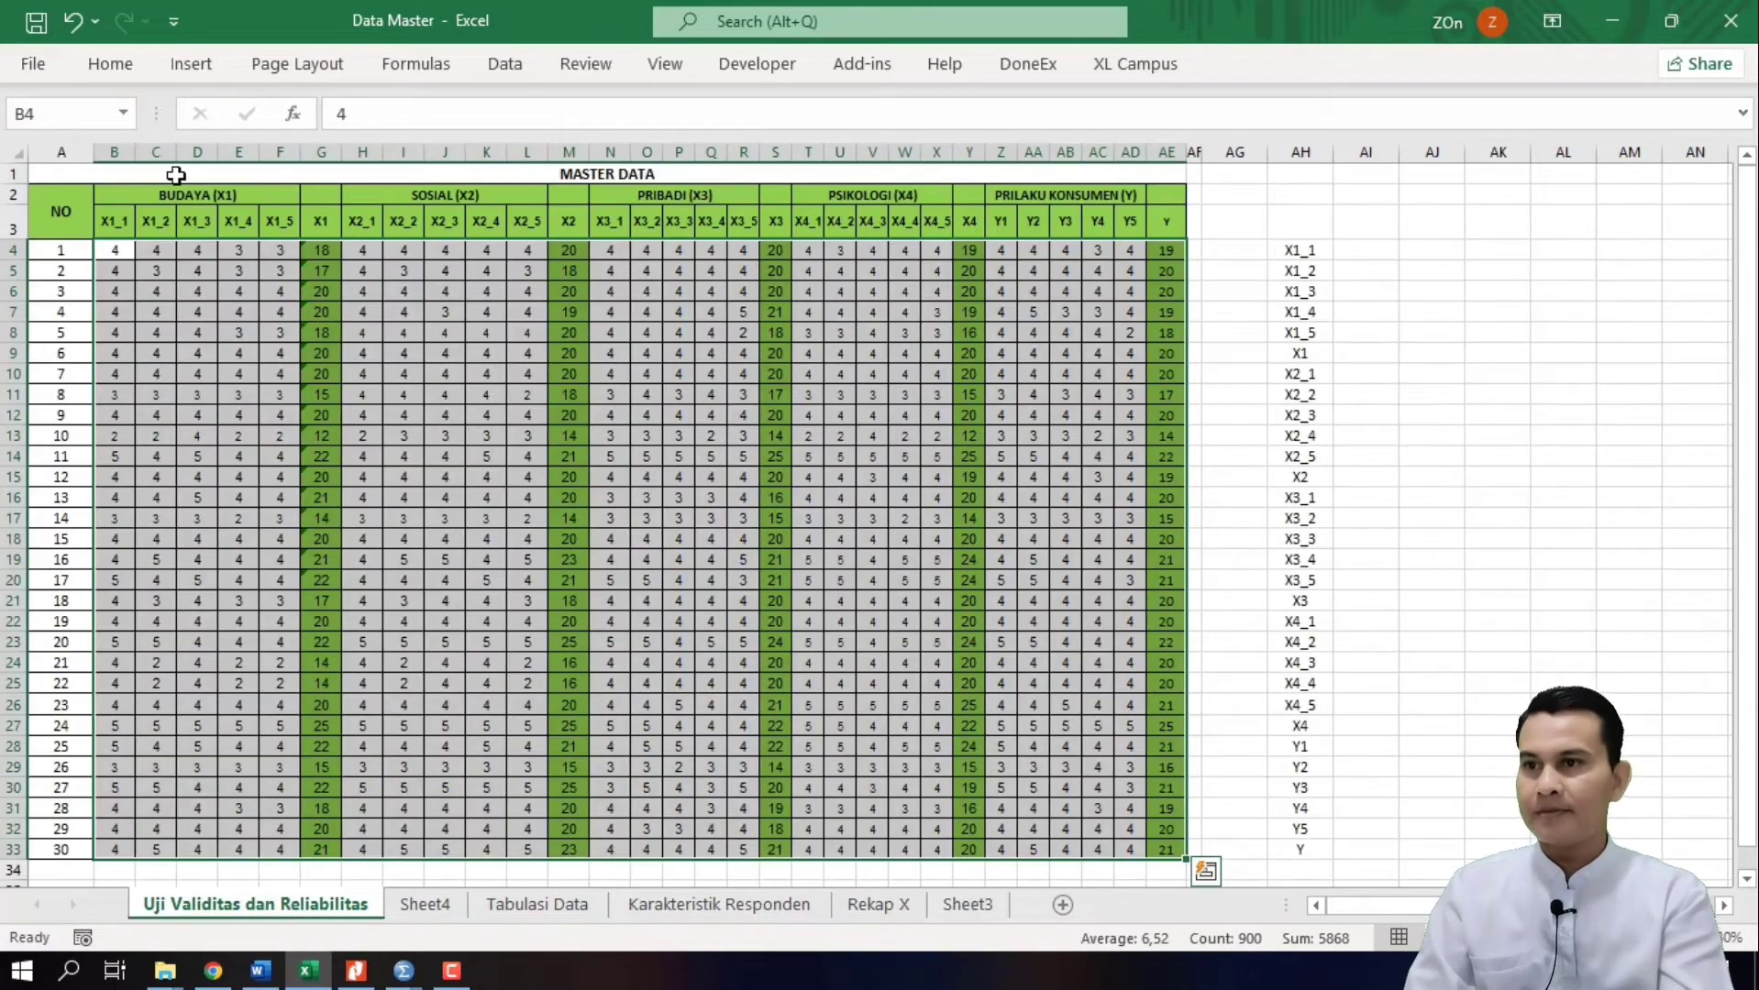
pyautogui.click(901, 908)
pyautogui.click(973, 903)
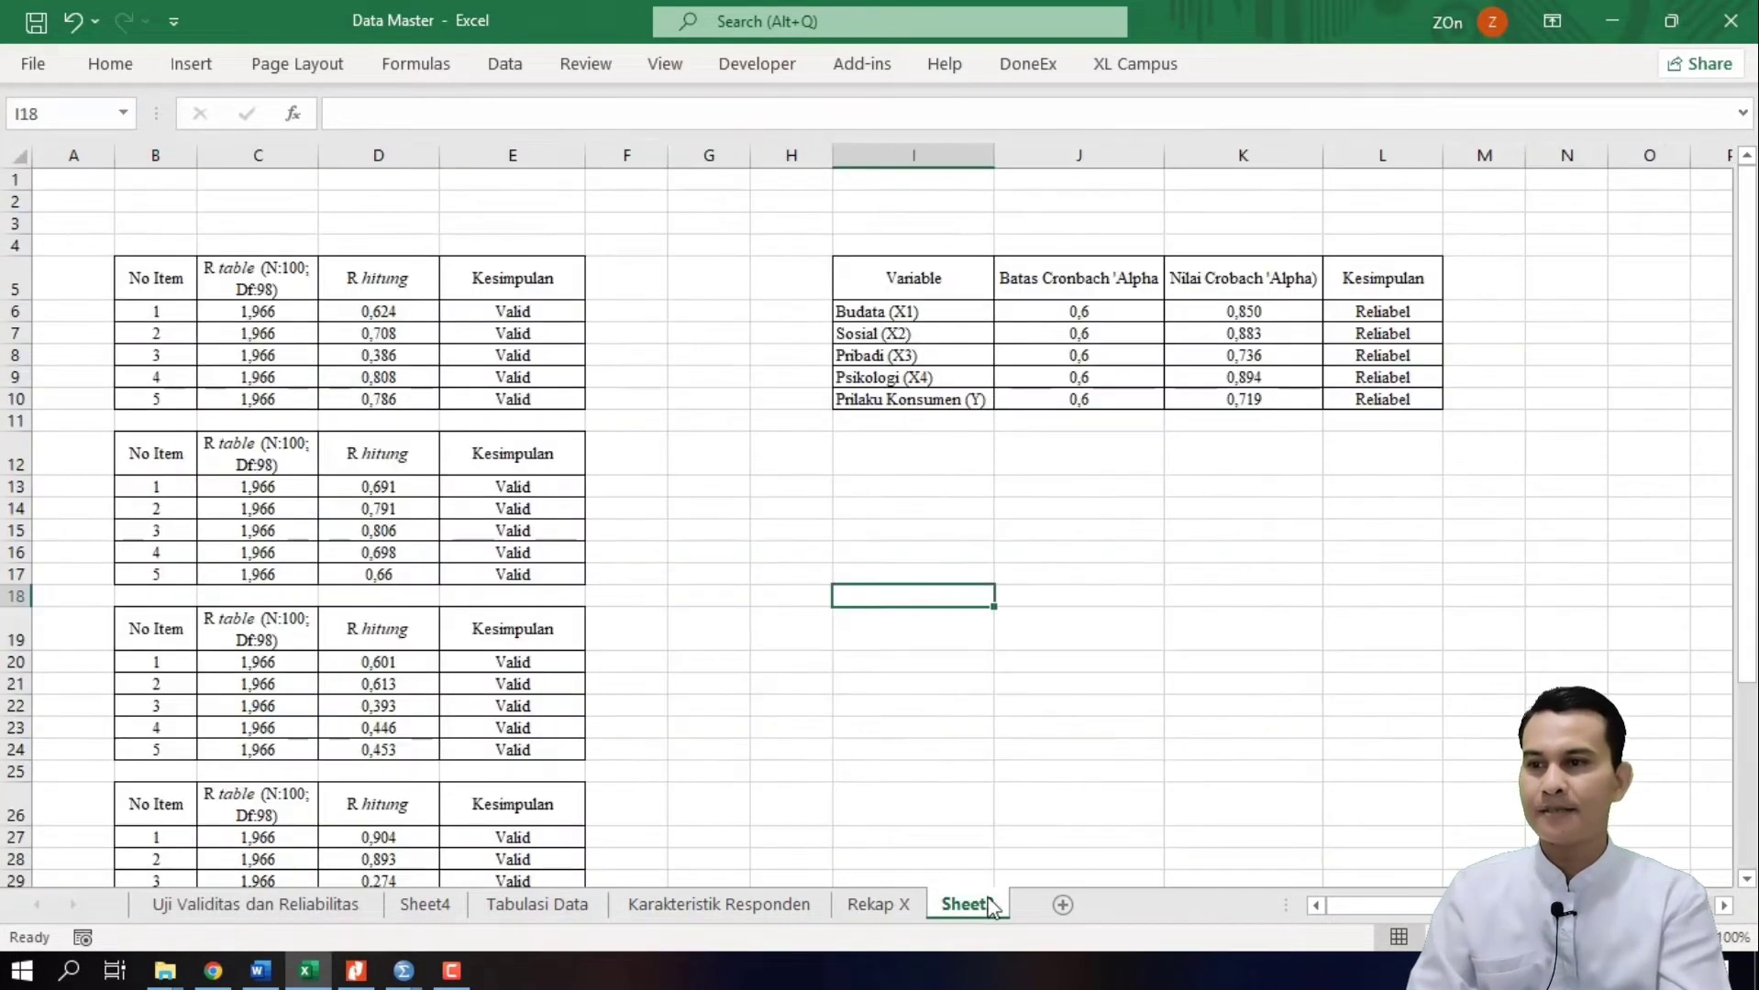
pyautogui.click(1057, 905)
pyautogui.click(424, 907)
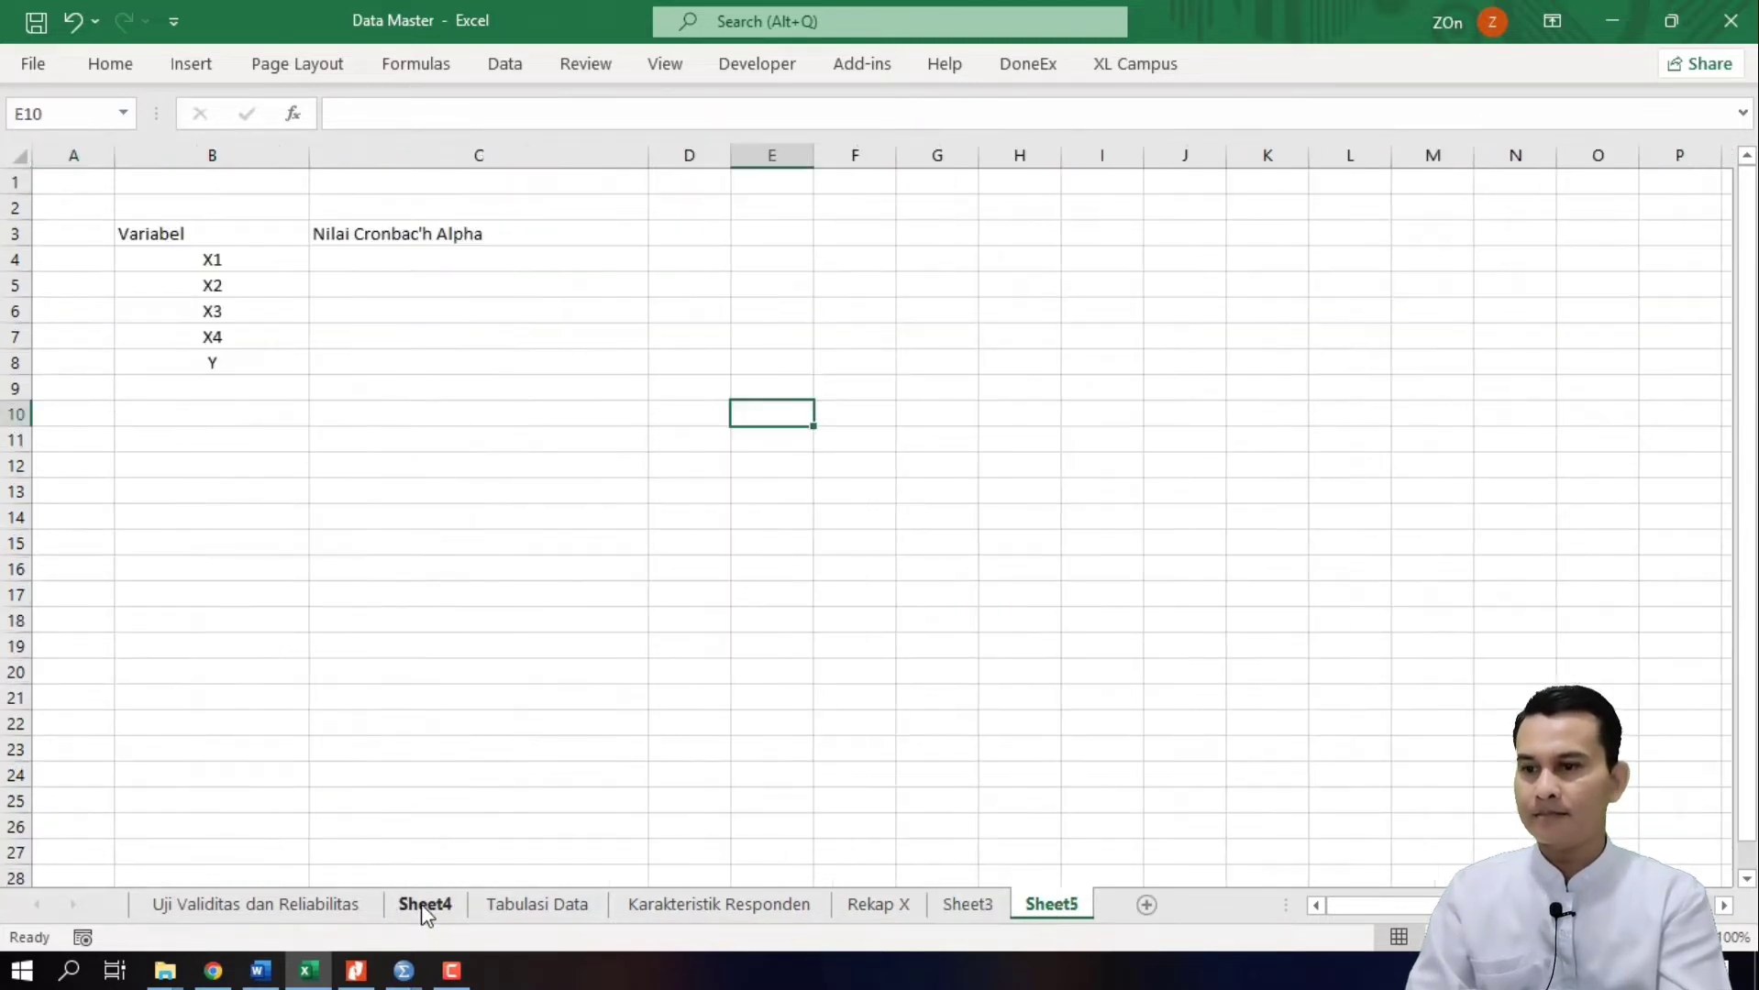
# Step: Apply all borders to the table range B3:C8
pyautogui.click(775, 567)
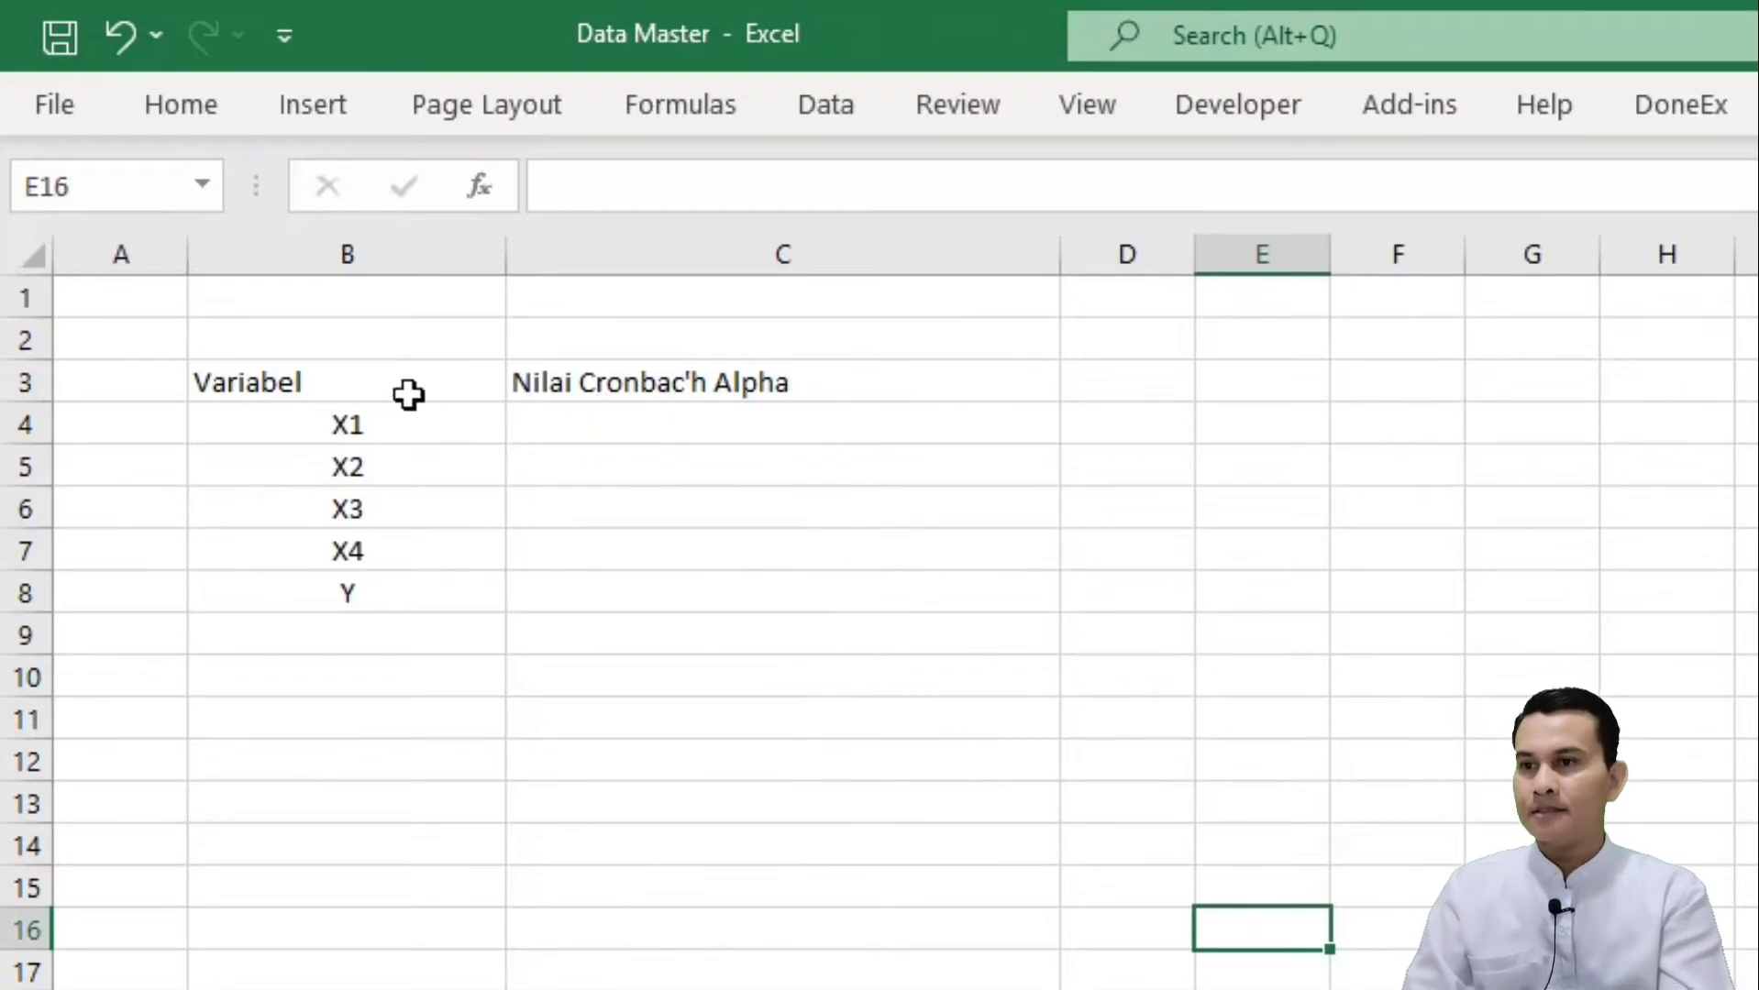
pyautogui.moveTo(350, 391); pyautogui.dragTo(876, 592)
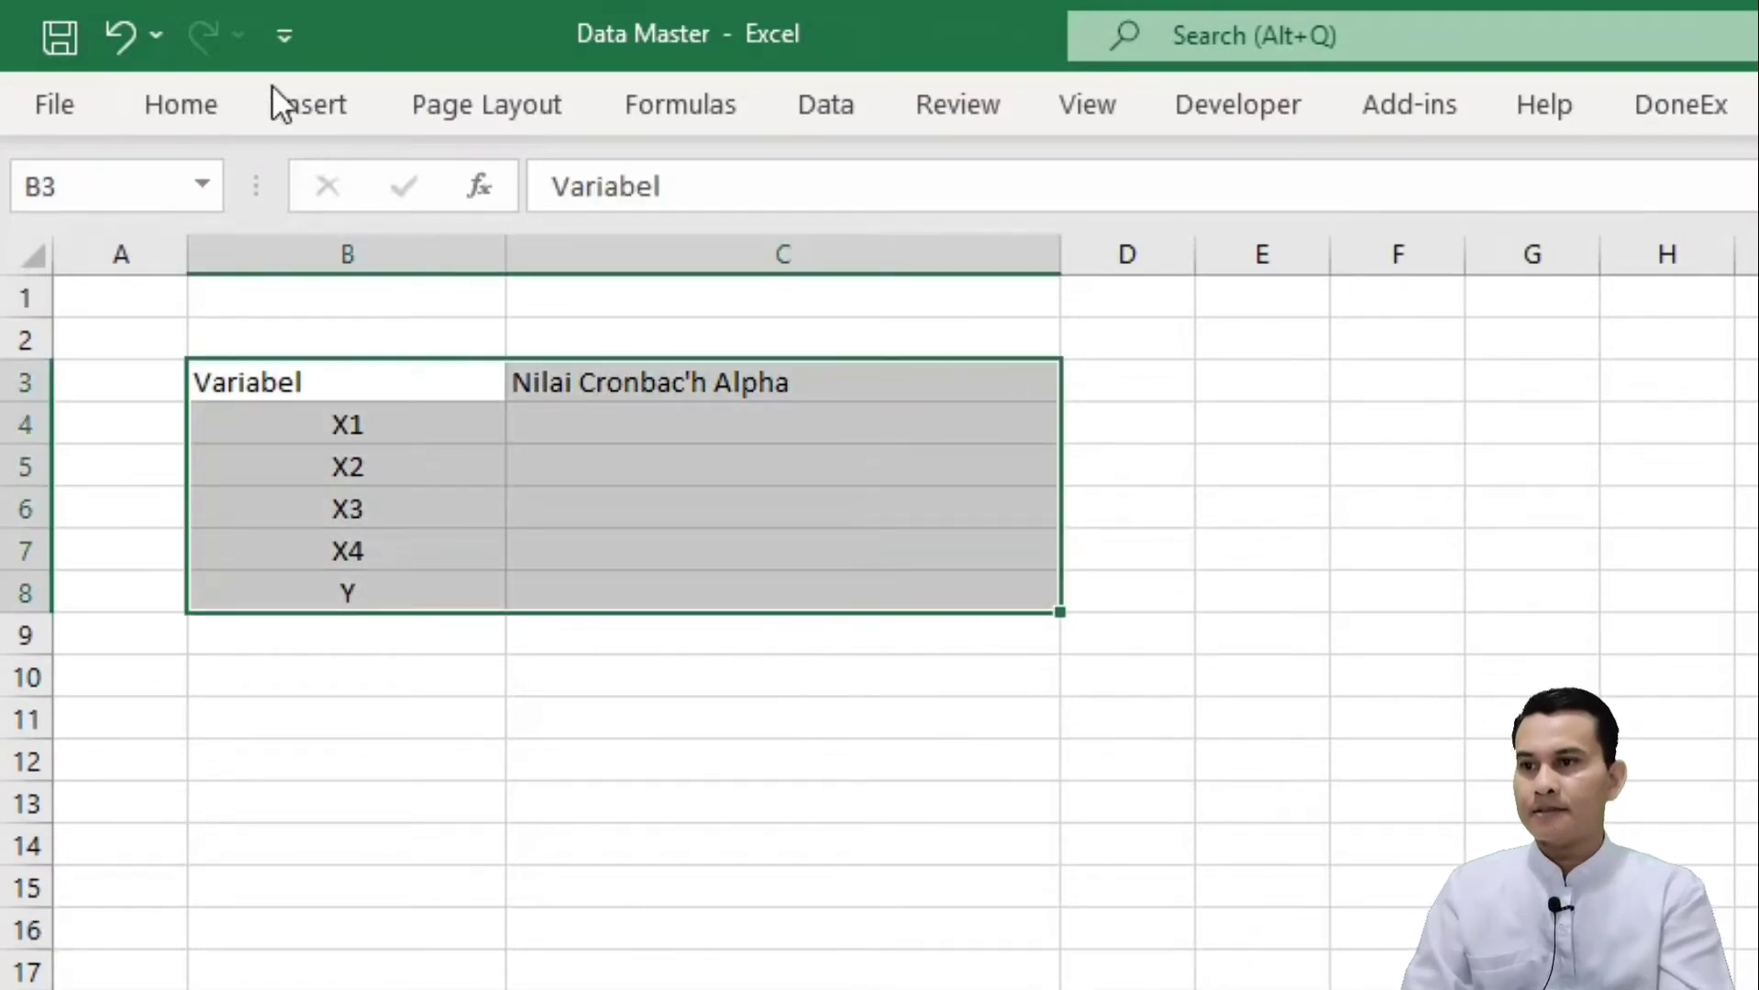
pyautogui.click(182, 108)
pyautogui.click(475, 251)
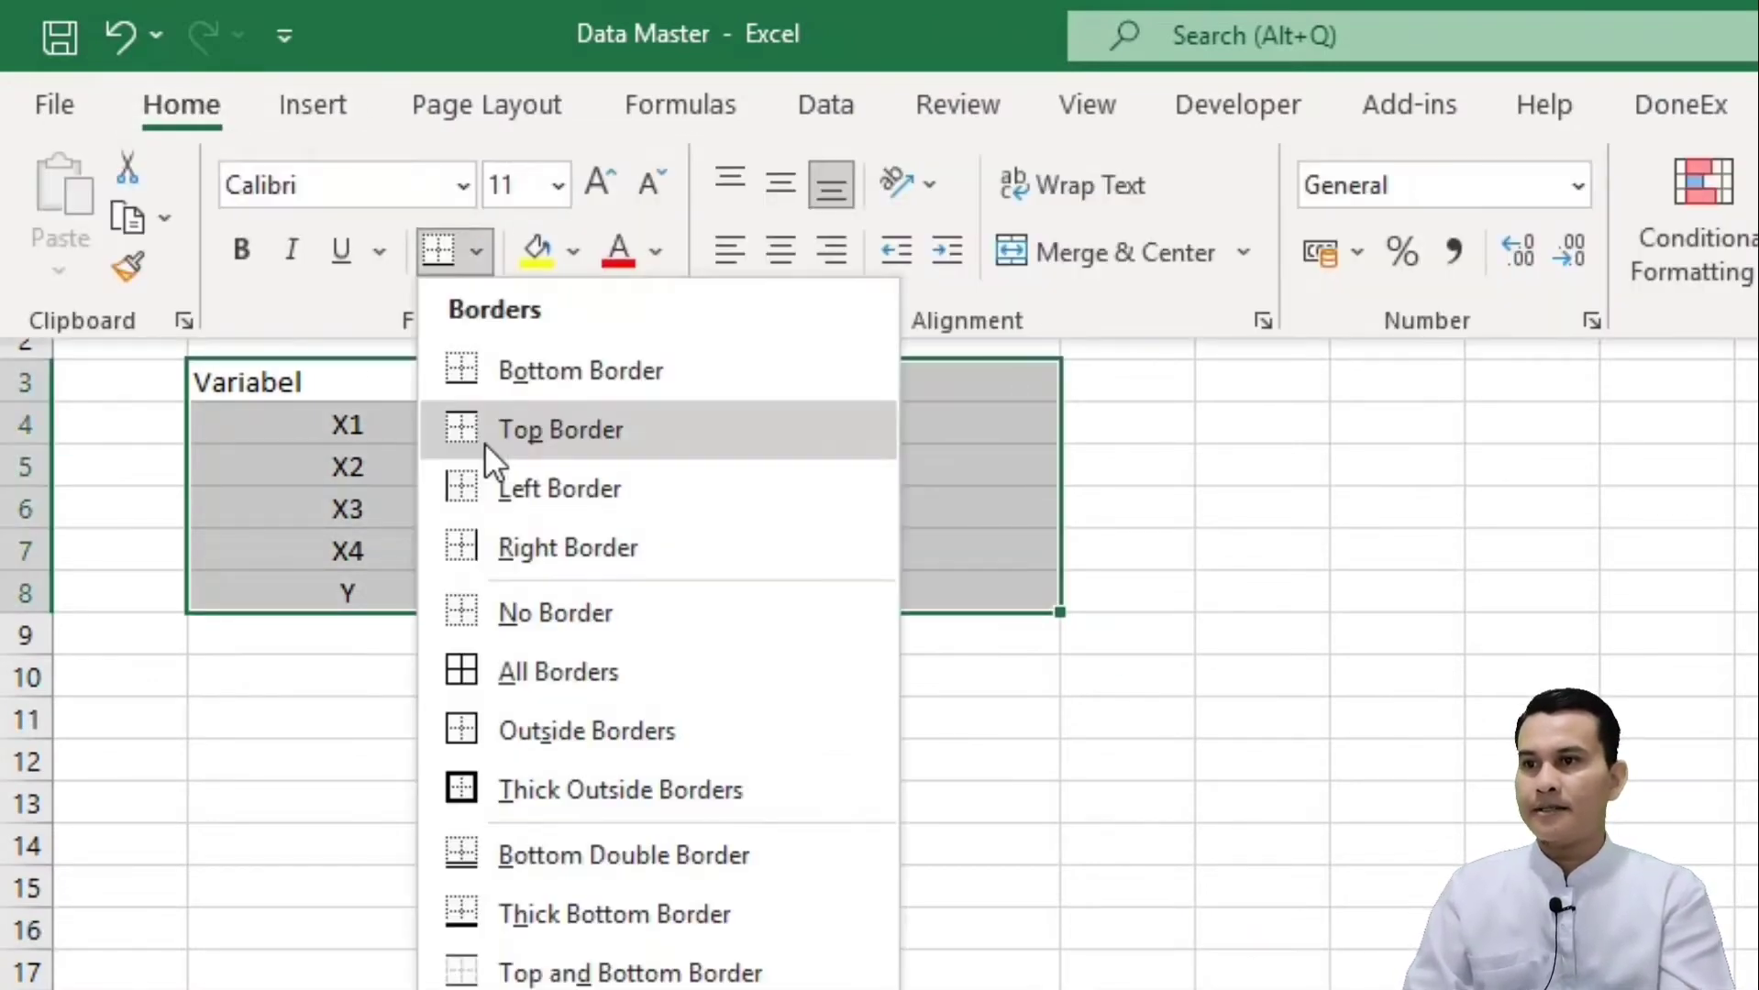
pyautogui.click(486, 667)
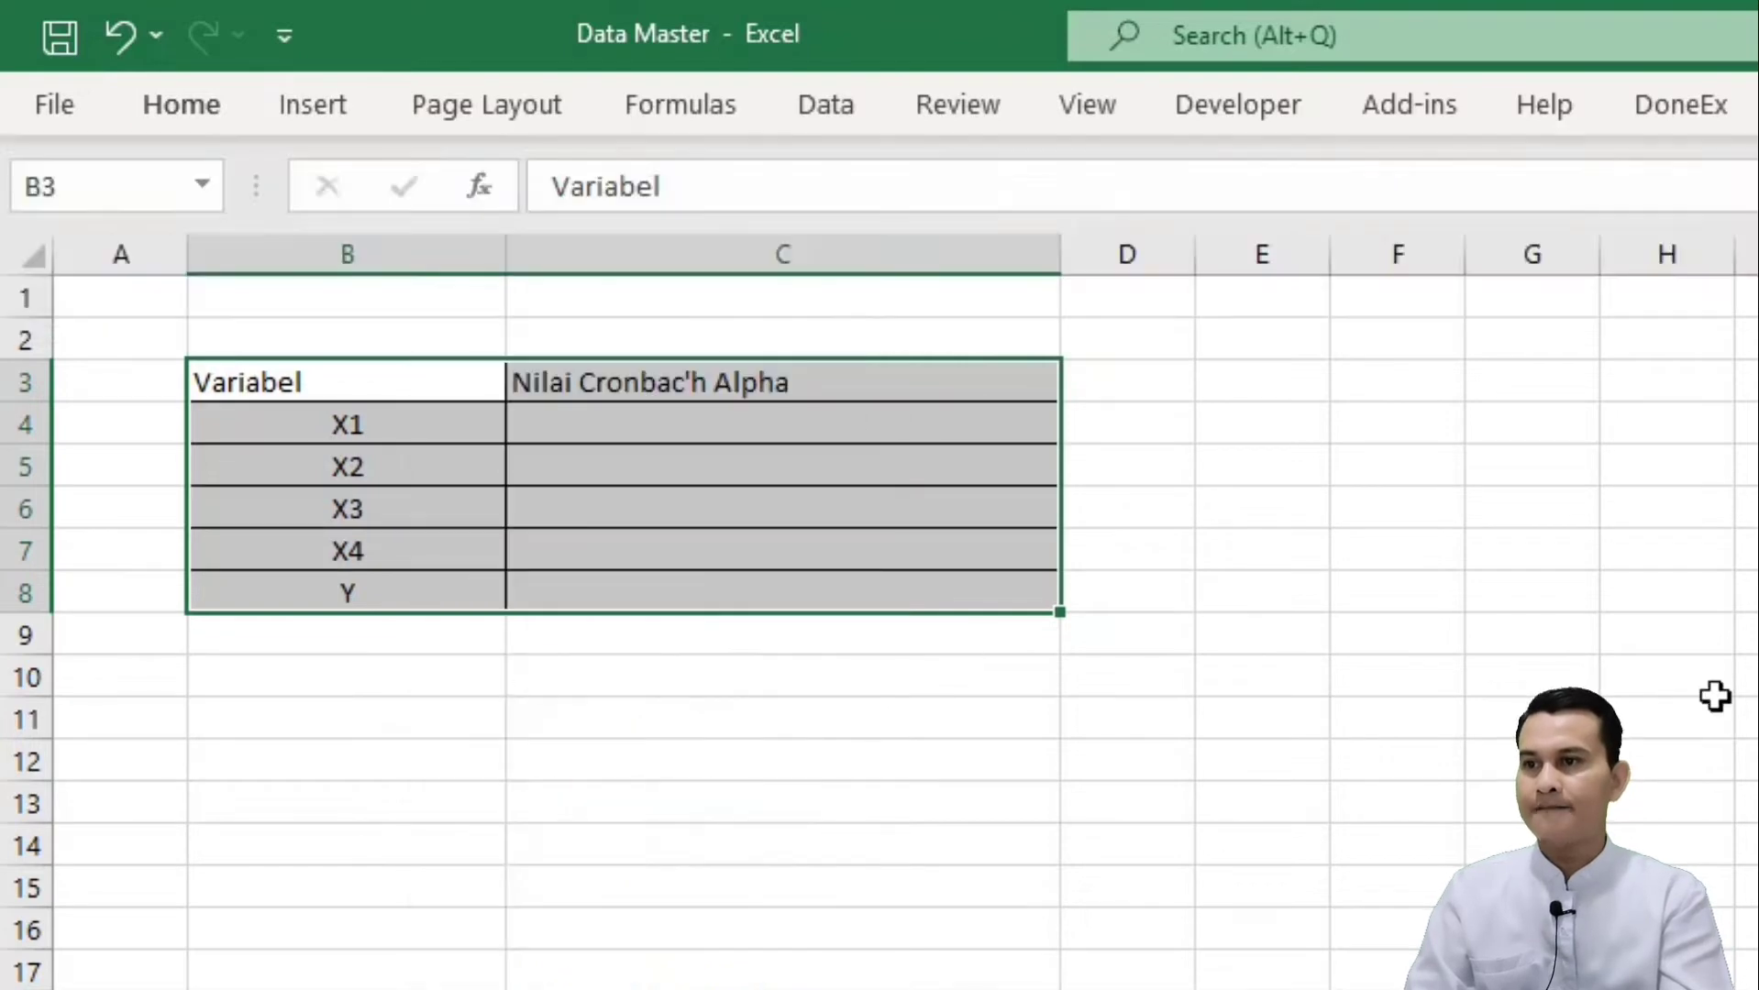
# Step: Make the table headings in B3:C3 bold and centre them
pyautogui.moveTo(419, 375); pyautogui.dragTo(772, 381)
pyautogui.hotkey('ctrl', 'b')
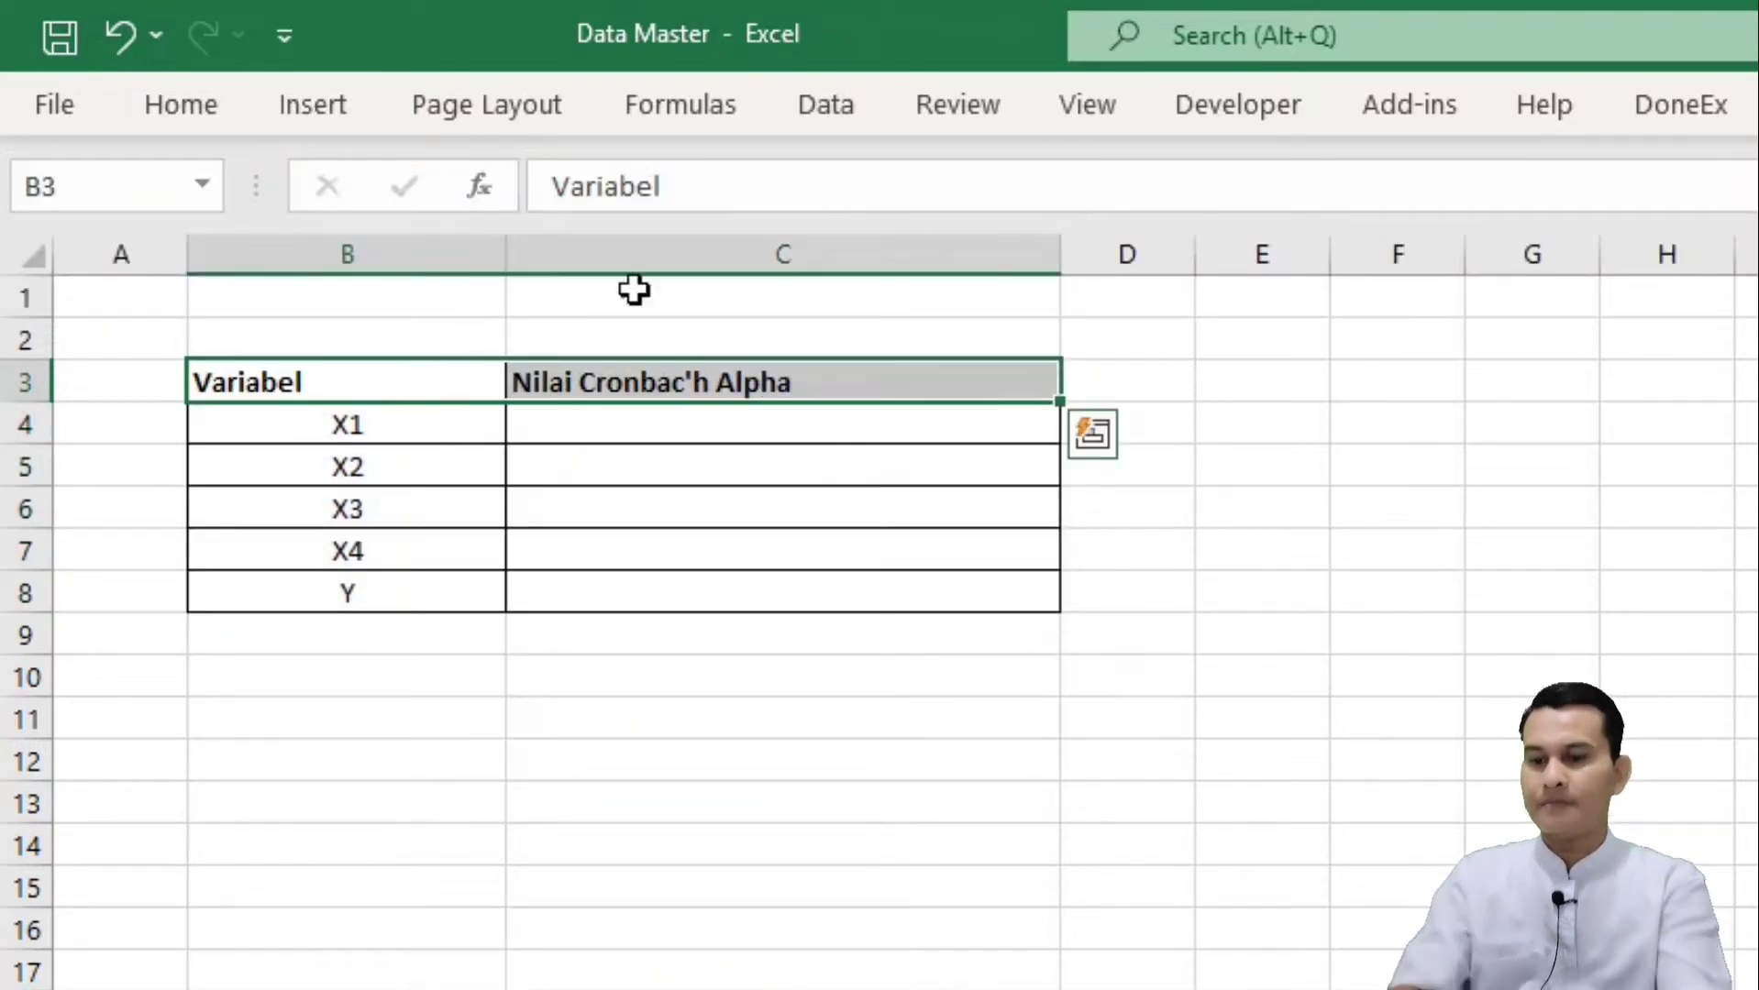
pyautogui.click(188, 108)
pyautogui.click(784, 261)
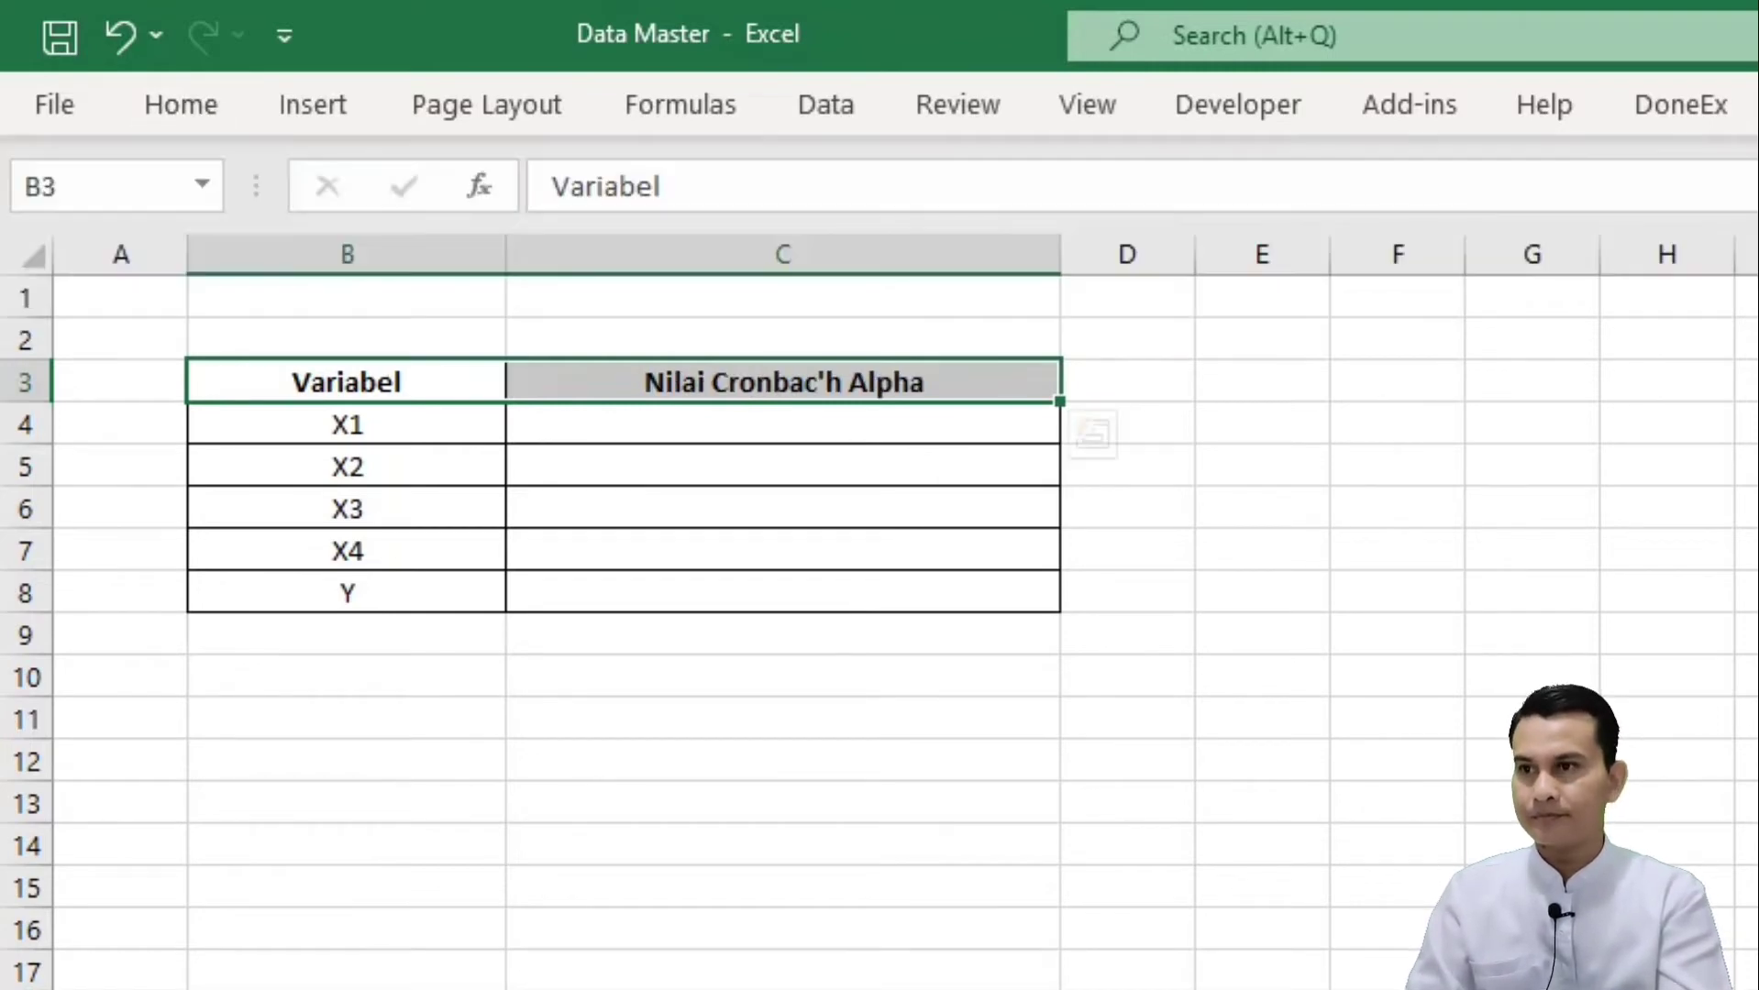
# Step: Look up the Cronbach's Alpha of scale X1 in the SPSS output and enter 0,905 for X1 in cell C4 of the Excel table
pyautogui.click(811, 420)
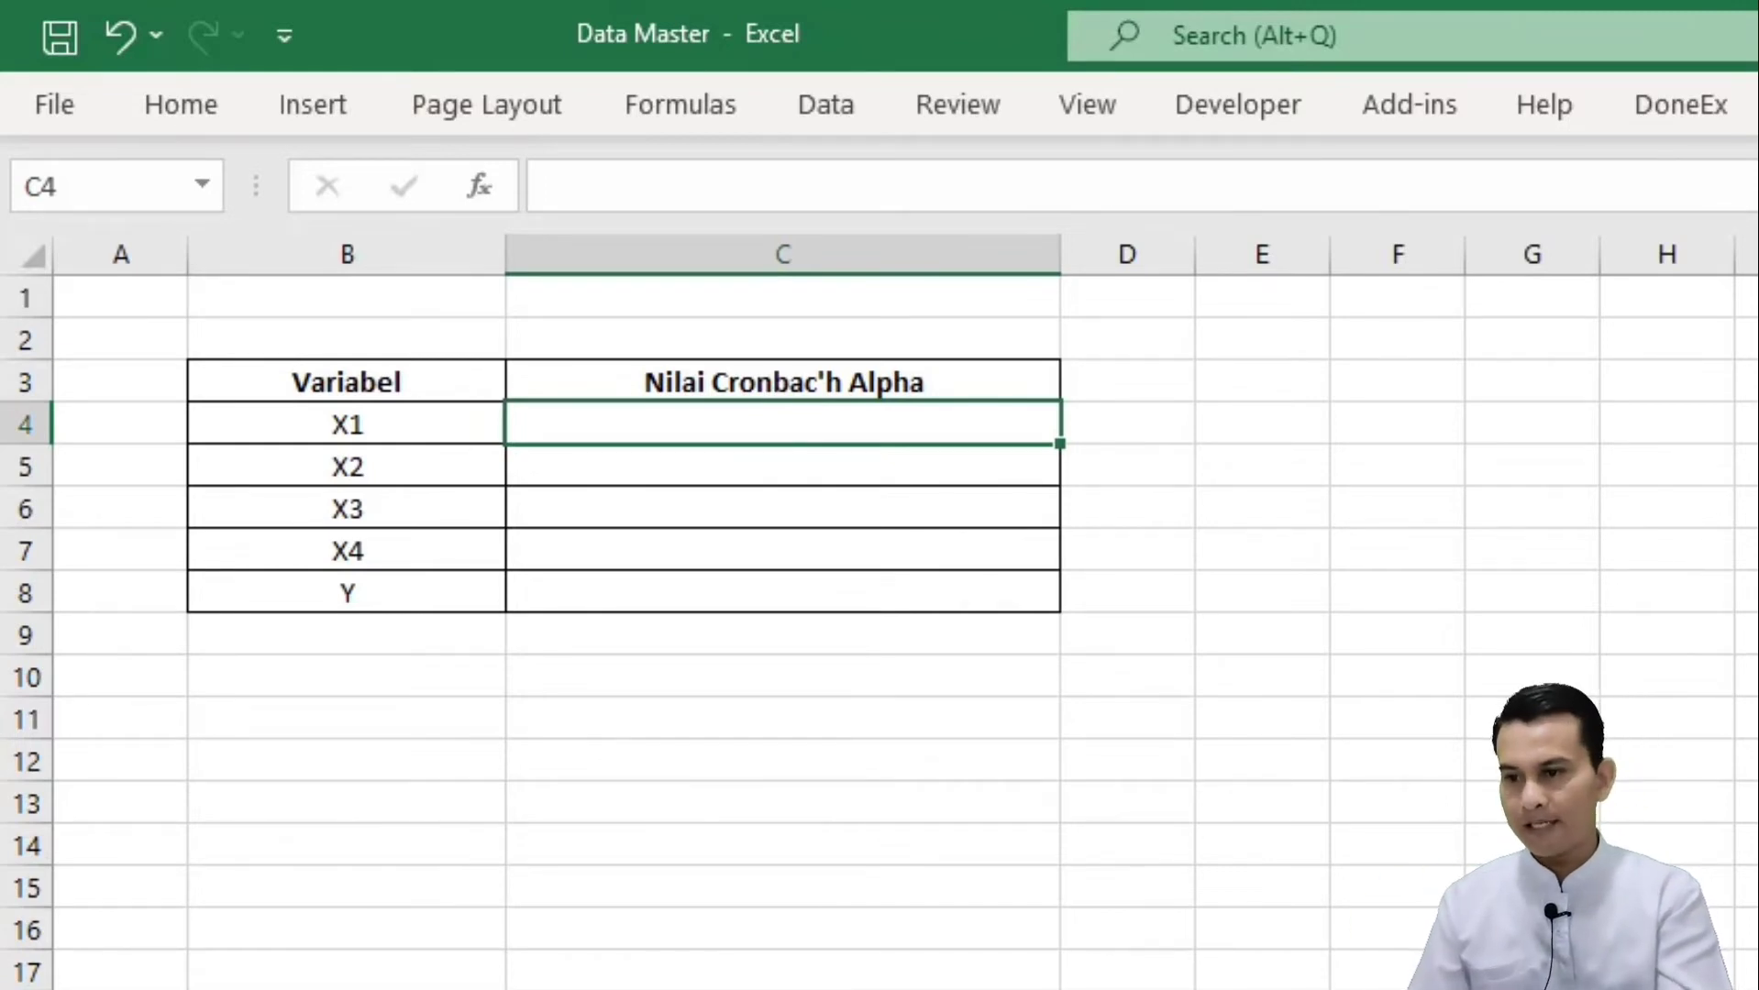
pyautogui.moveTo(403, 971)
pyautogui.click(542, 855)
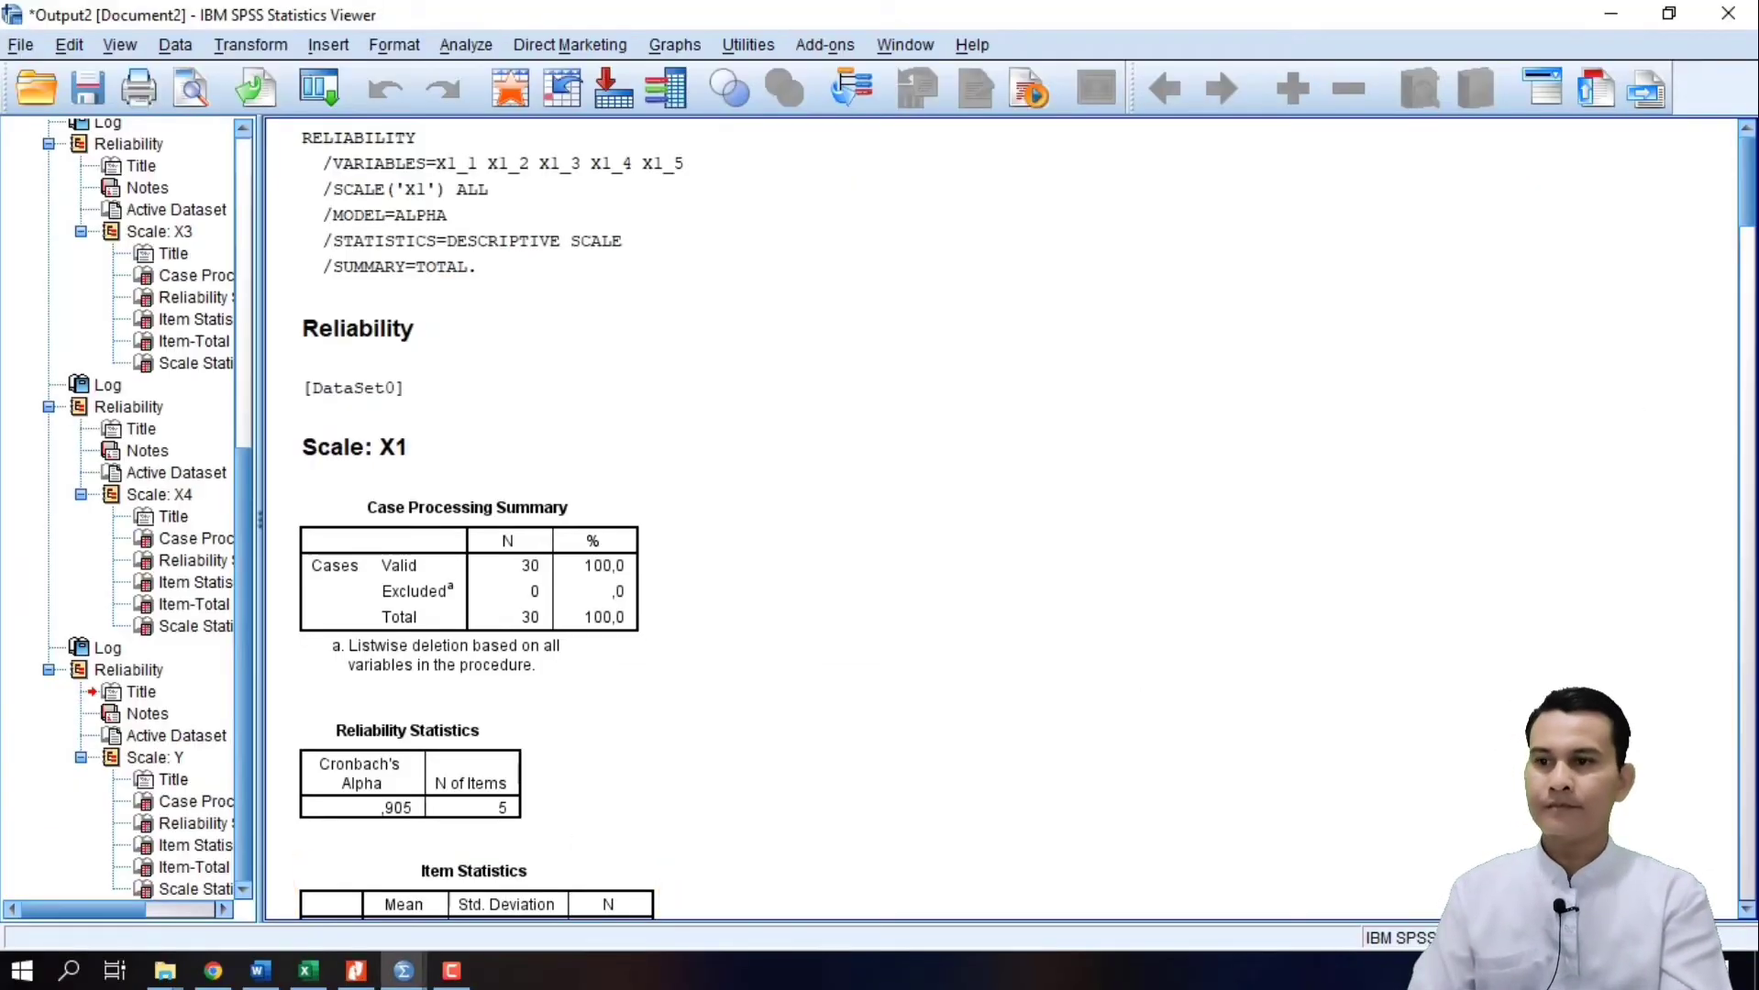
pyautogui.scroll(-2, 1749, 243)
pyautogui.scroll(2, 1749, 243)
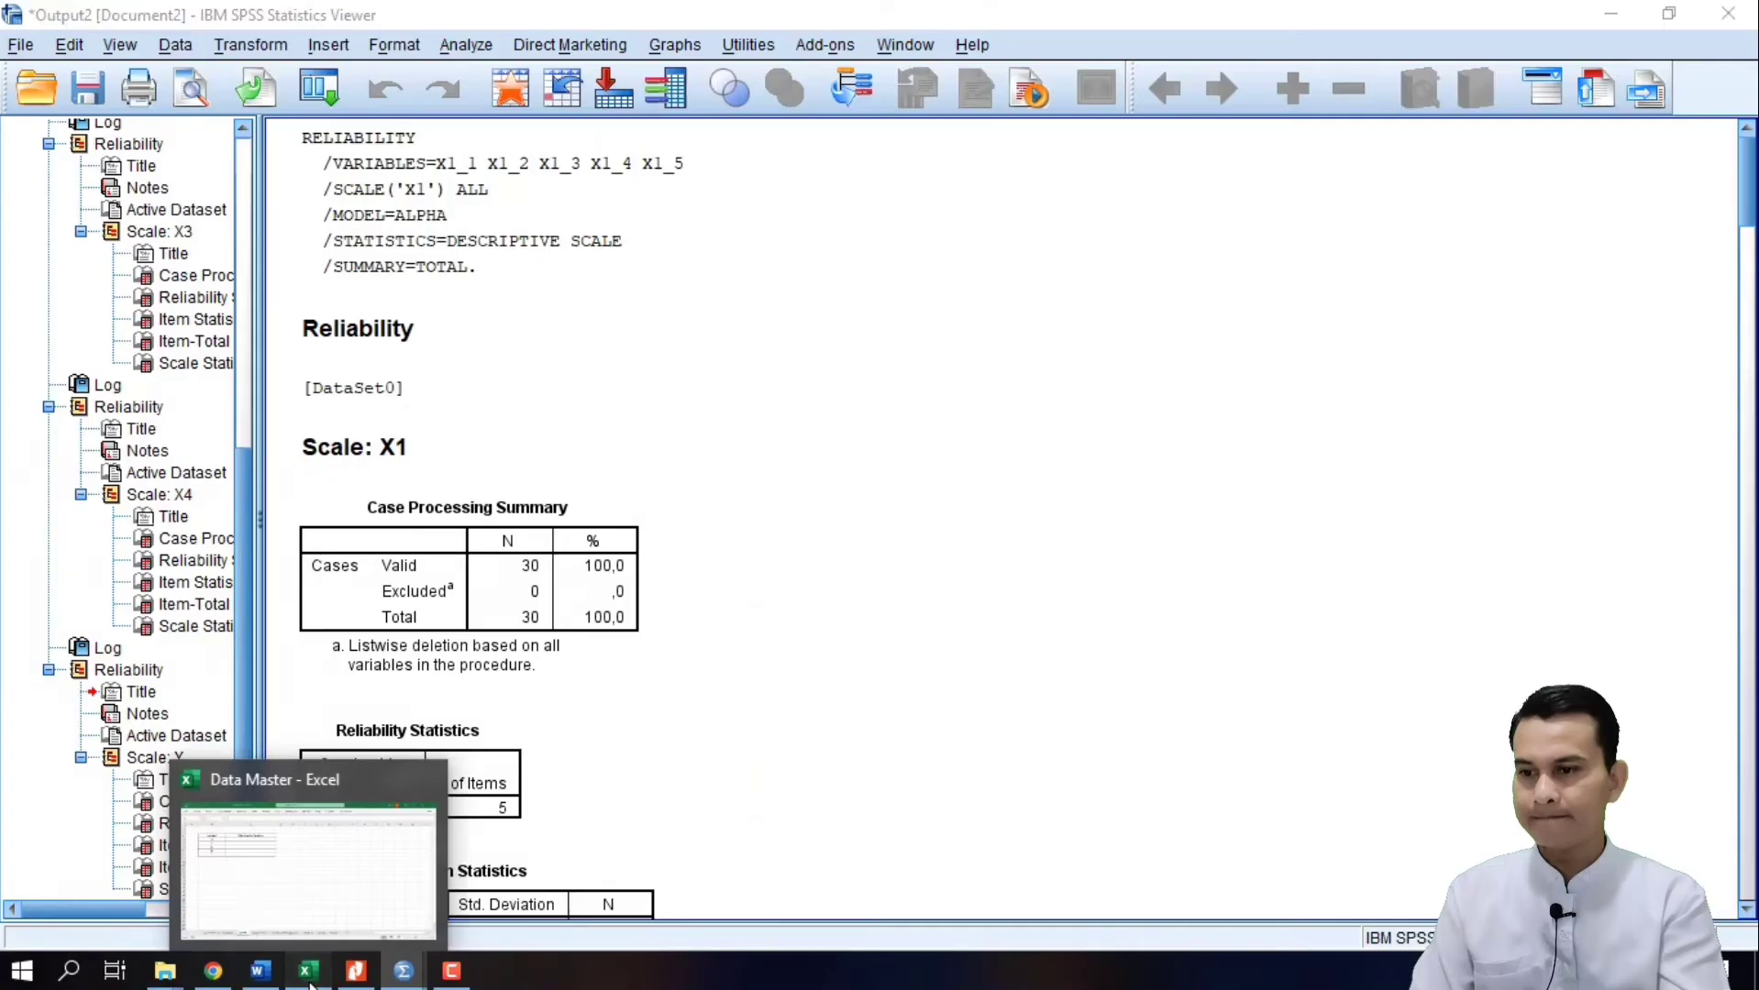
pyautogui.click(316, 972)
pyautogui.write('0,')
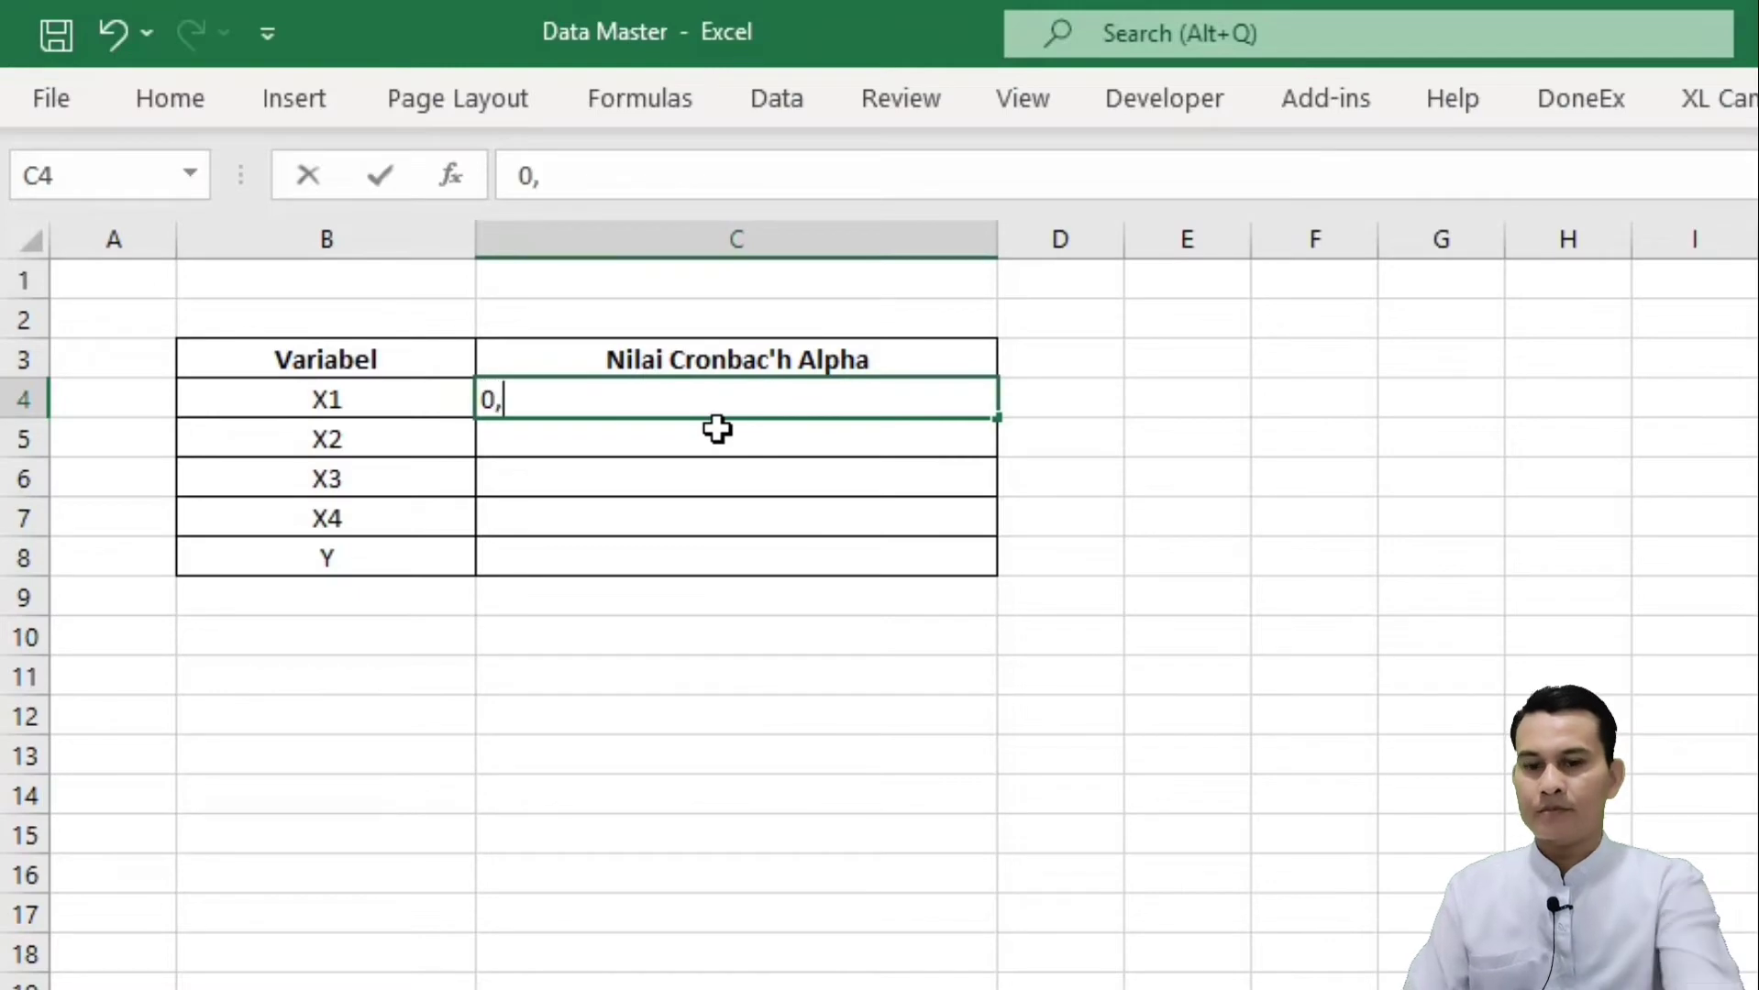
pyautogui.write('905')
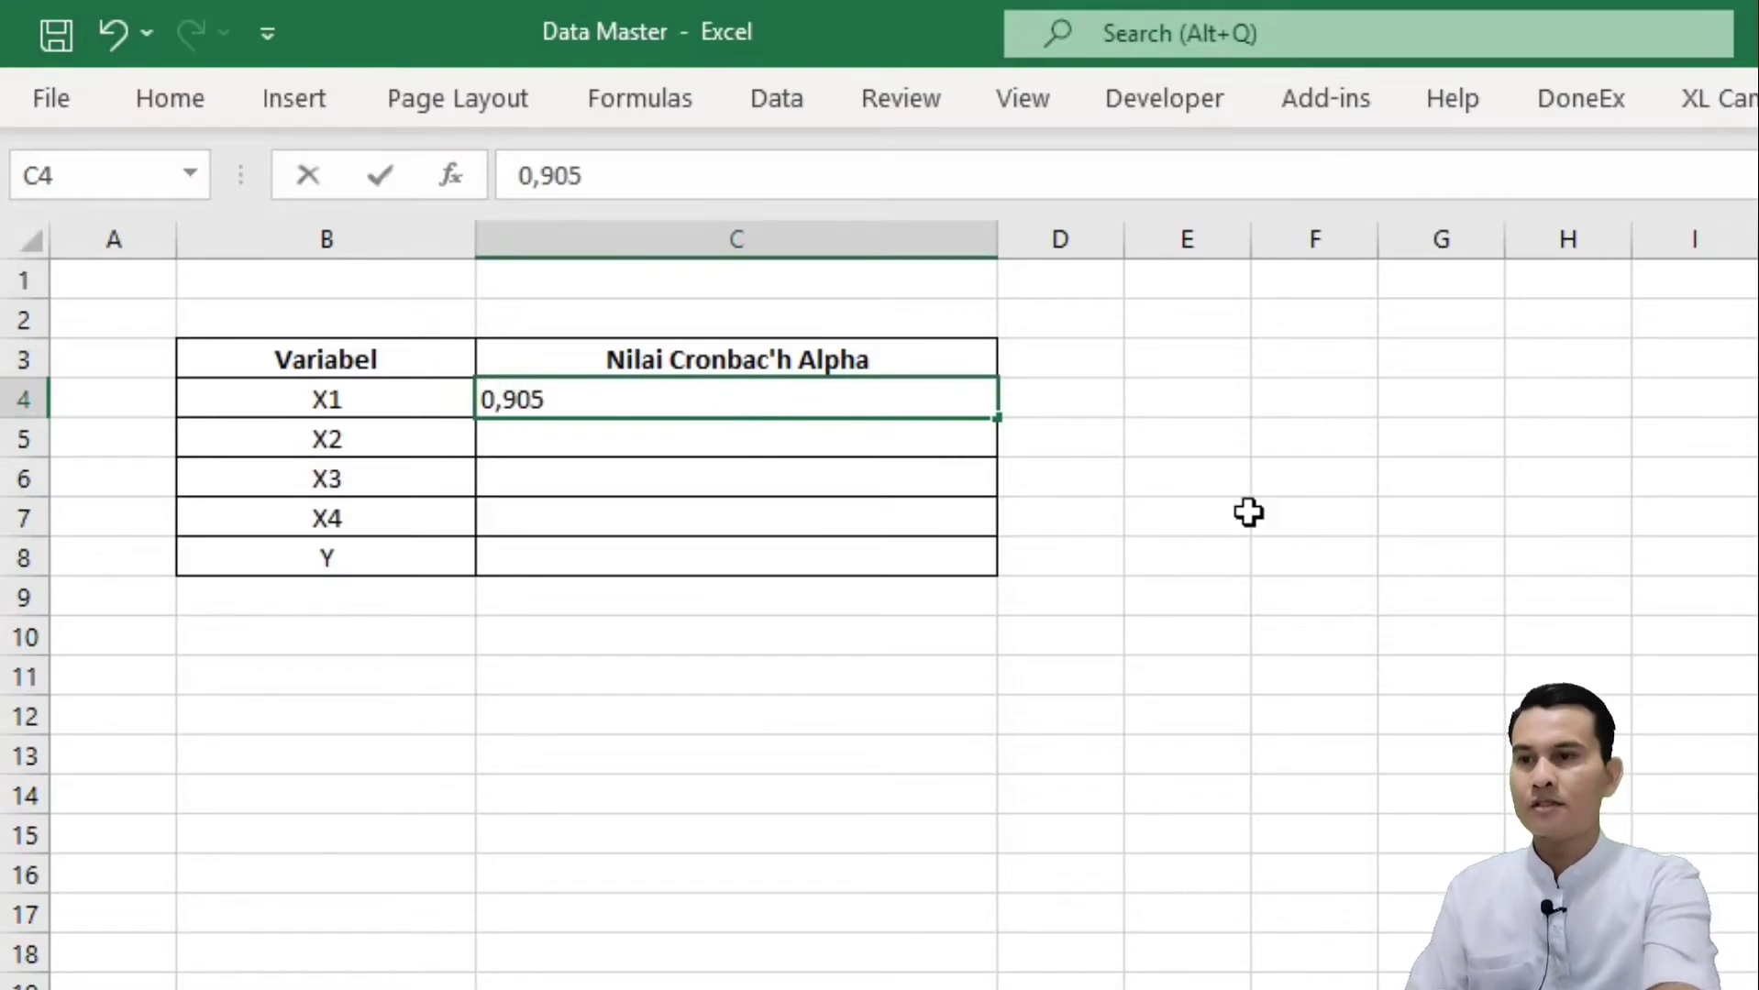
pyautogui.click(1685, 683)
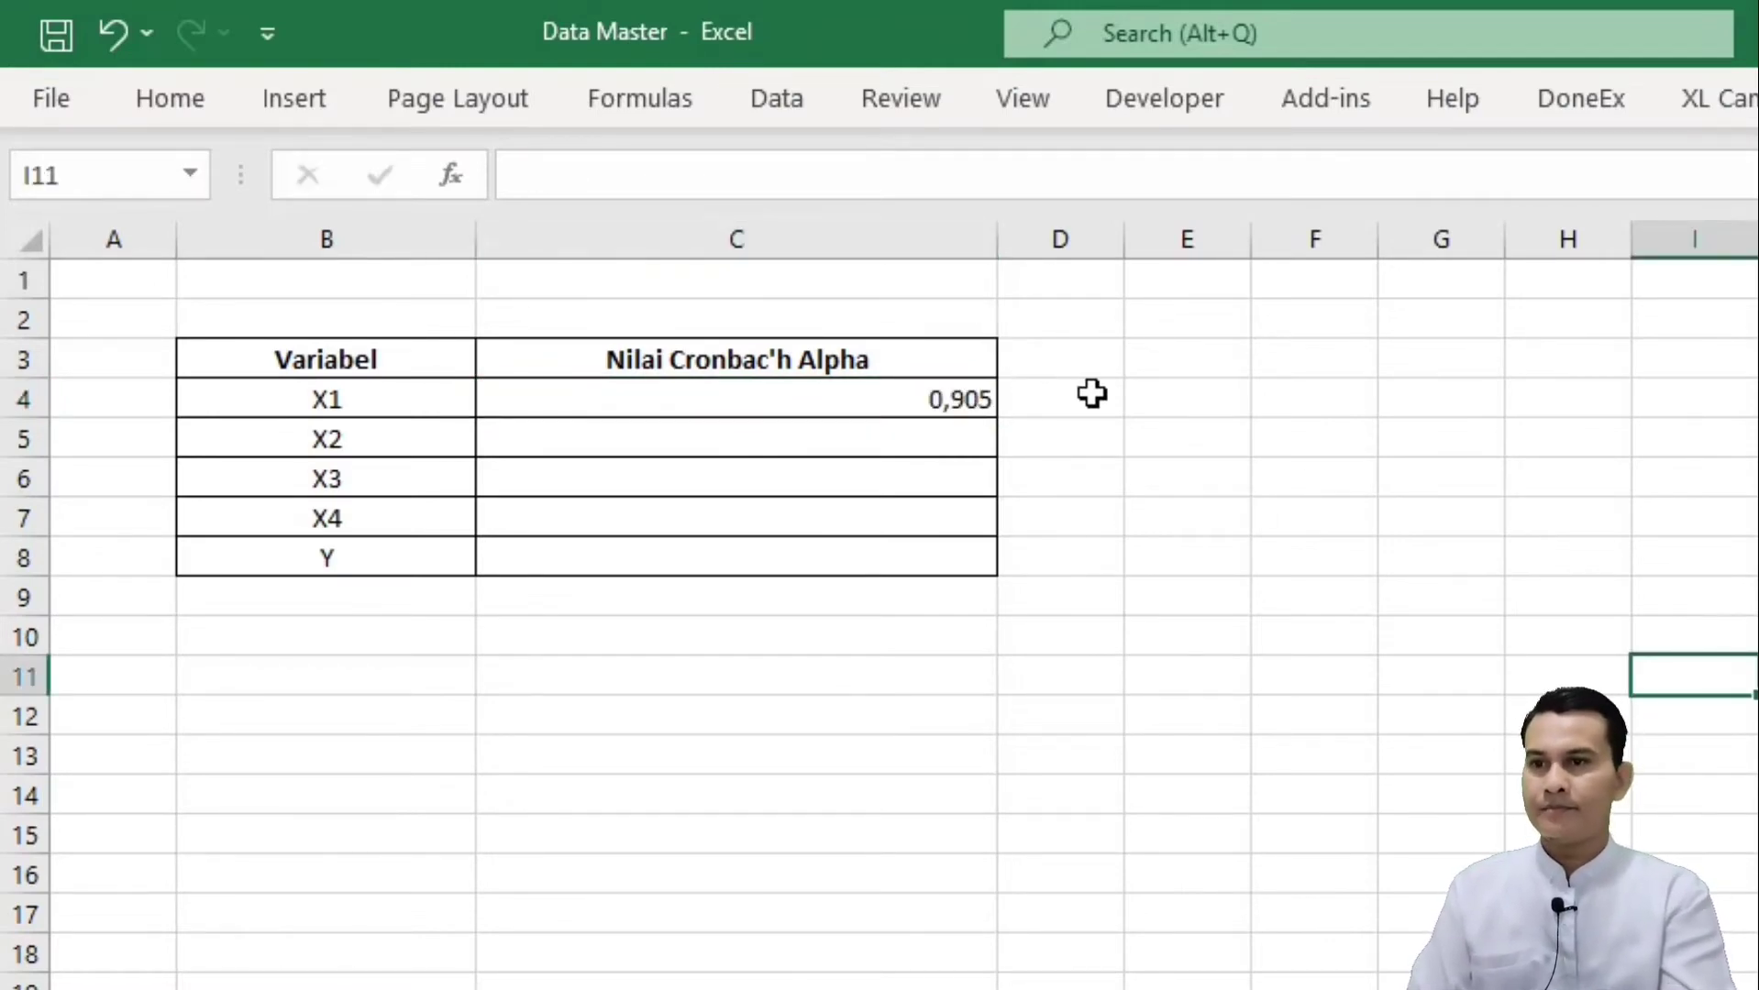
# Step: Enter the heading Kesimpulan in D3 and widen column D to fit it
pyautogui.click(1064, 363)
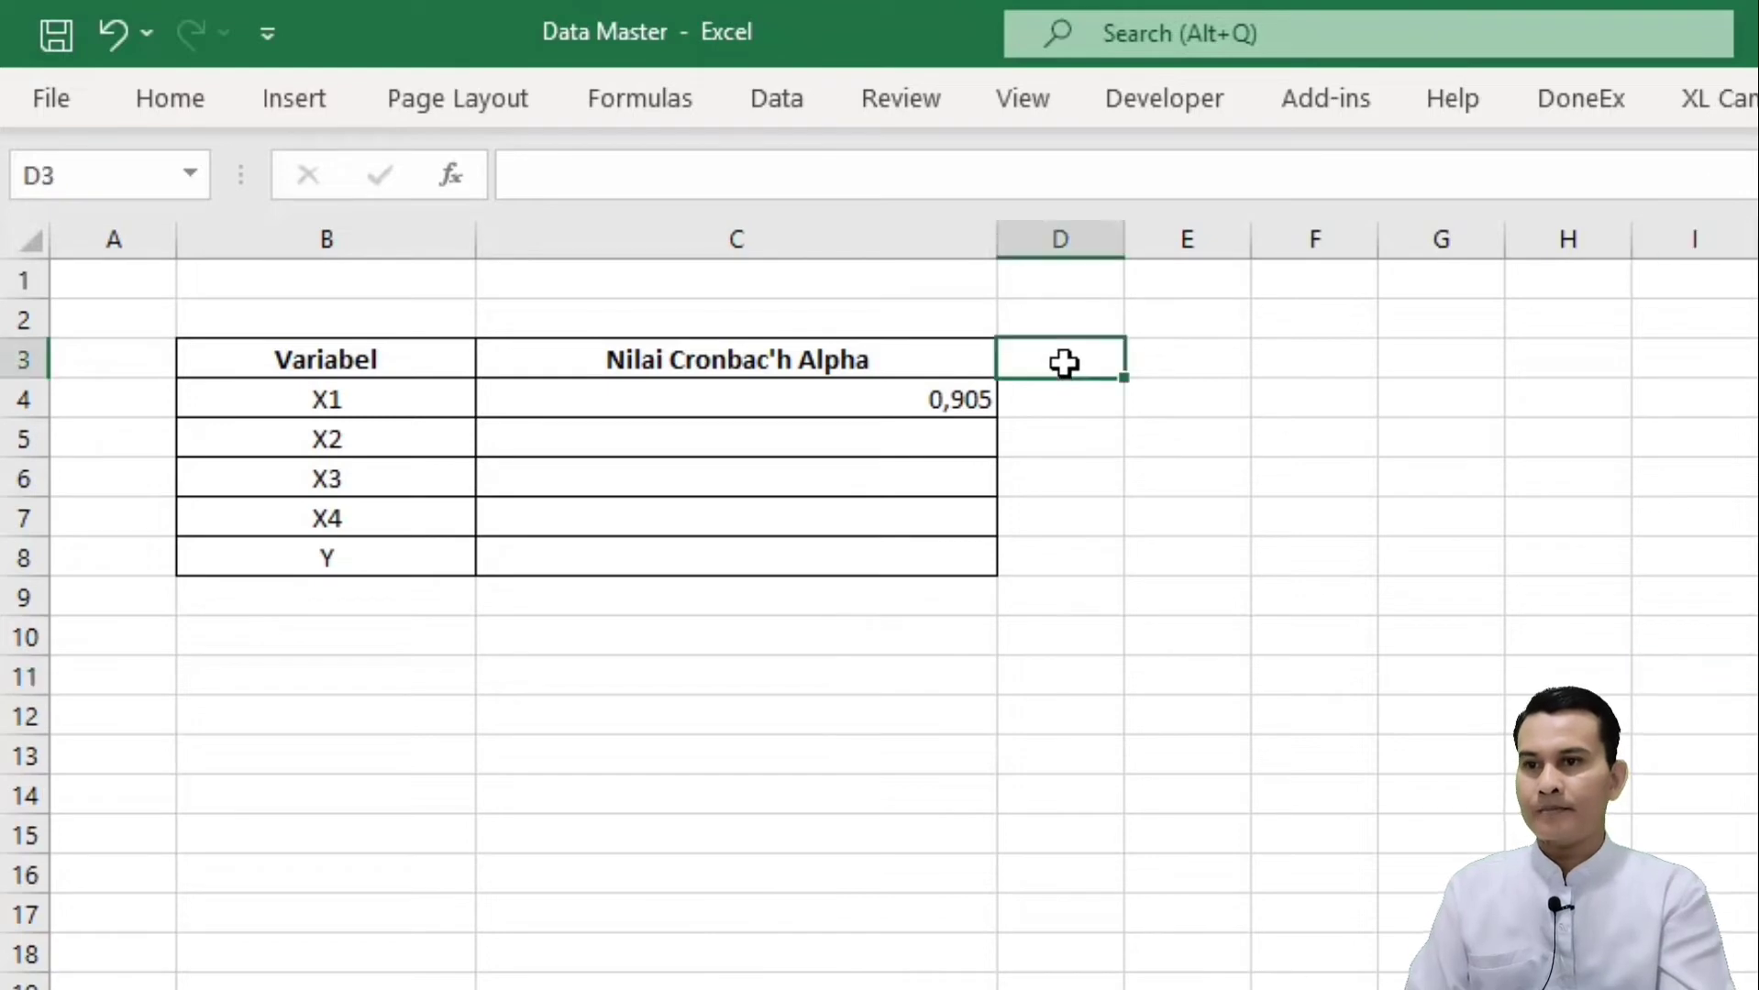
pyautogui.write('Kesimpulan')
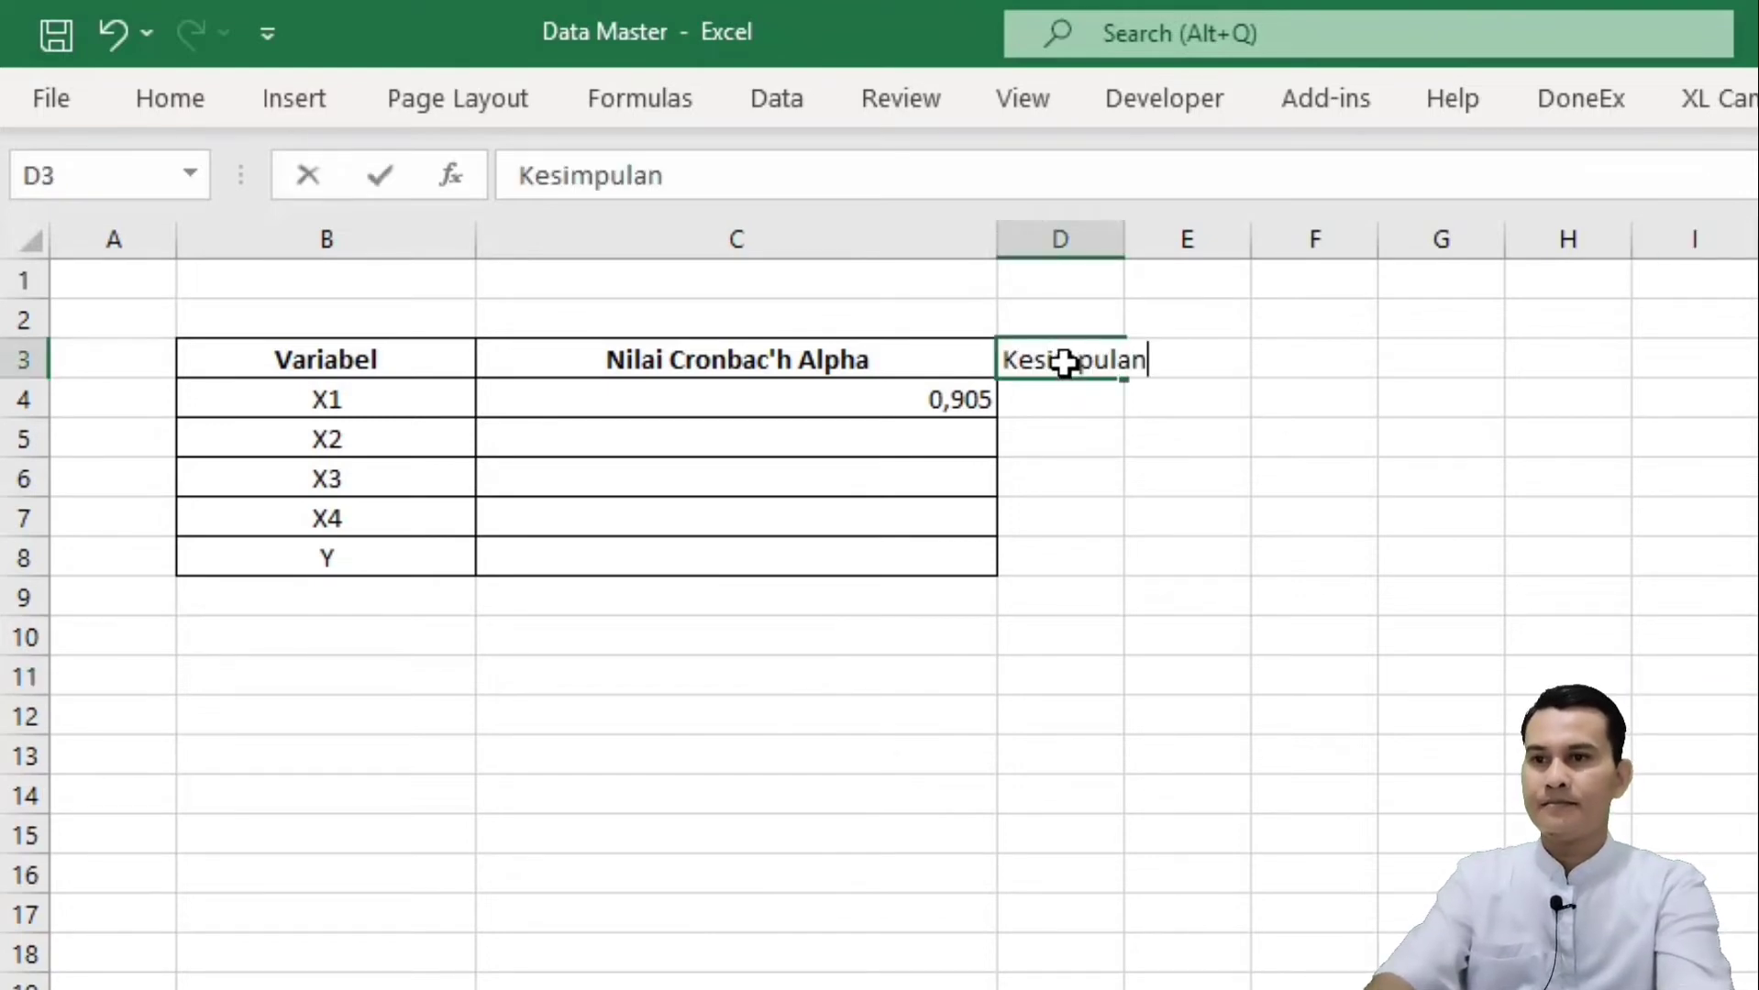
pyautogui.click(1482, 587)
pyautogui.moveTo(1125, 240); pyautogui.dragTo(1322, 255)
# Step: Apply all borders to the Kesimpulan column range D3:D8
pyautogui.moveTo(1138, 365); pyautogui.dragTo(1107, 585)
pyautogui.doubleClick(1103, 558)
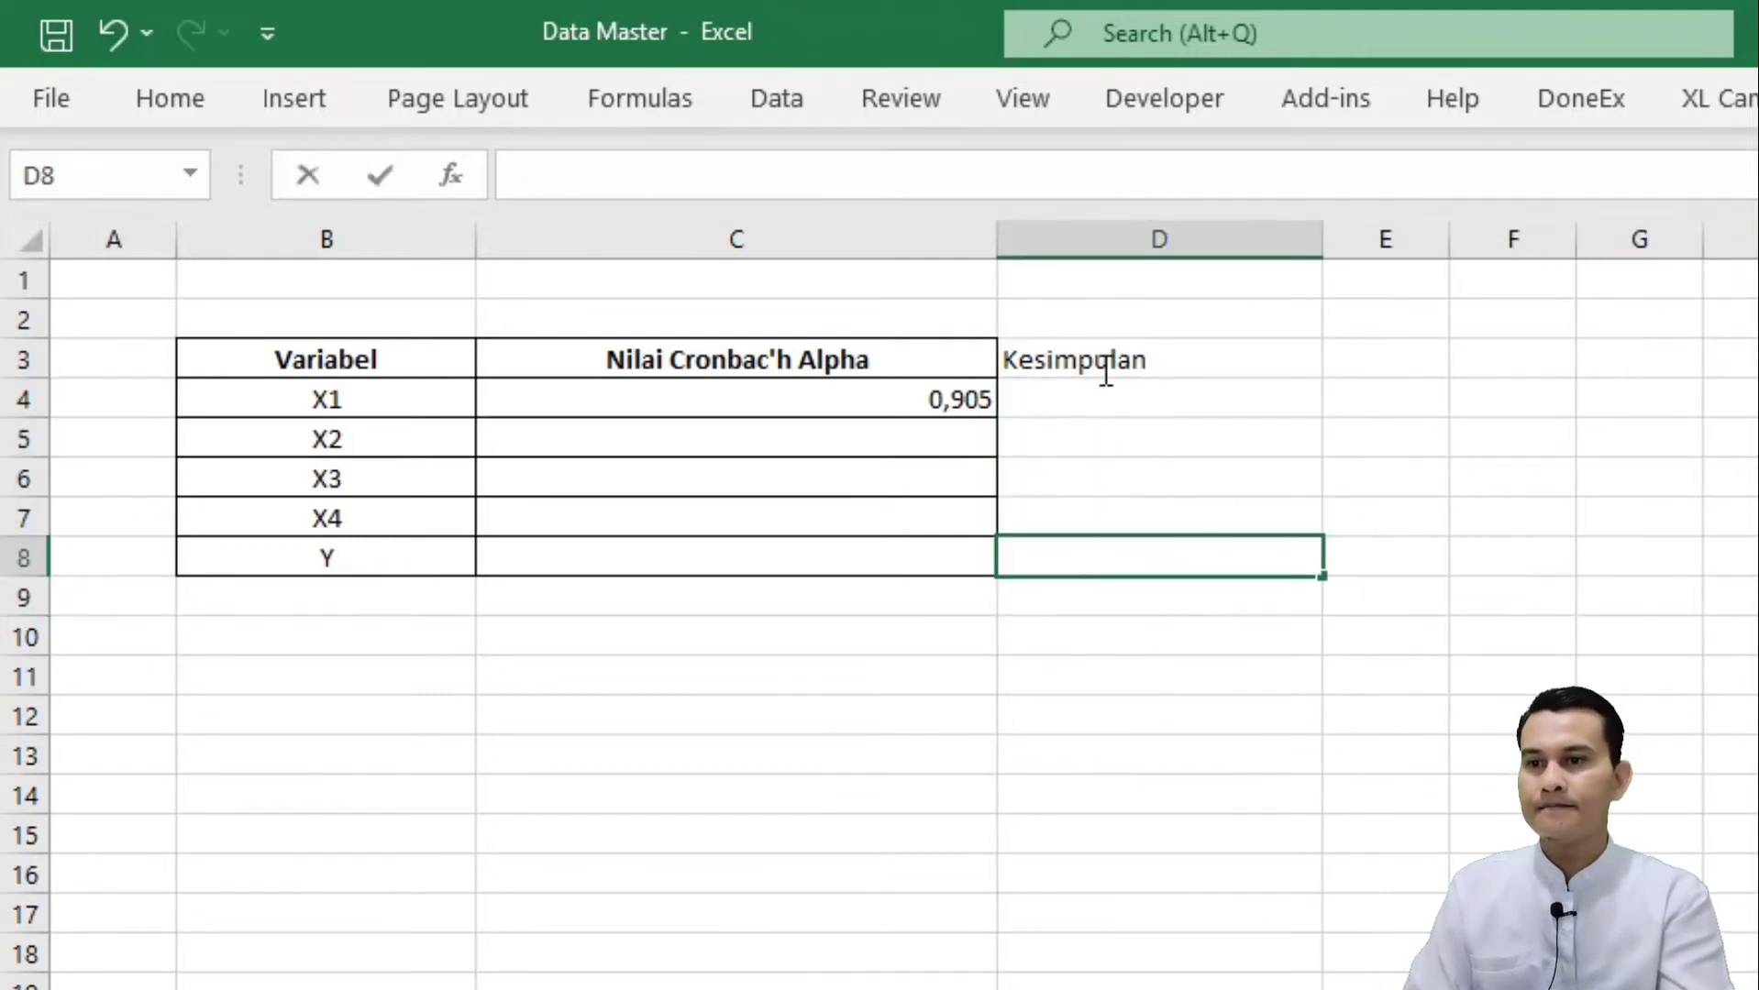
pyautogui.moveTo(1082, 353); pyautogui.dragTo(1052, 550)
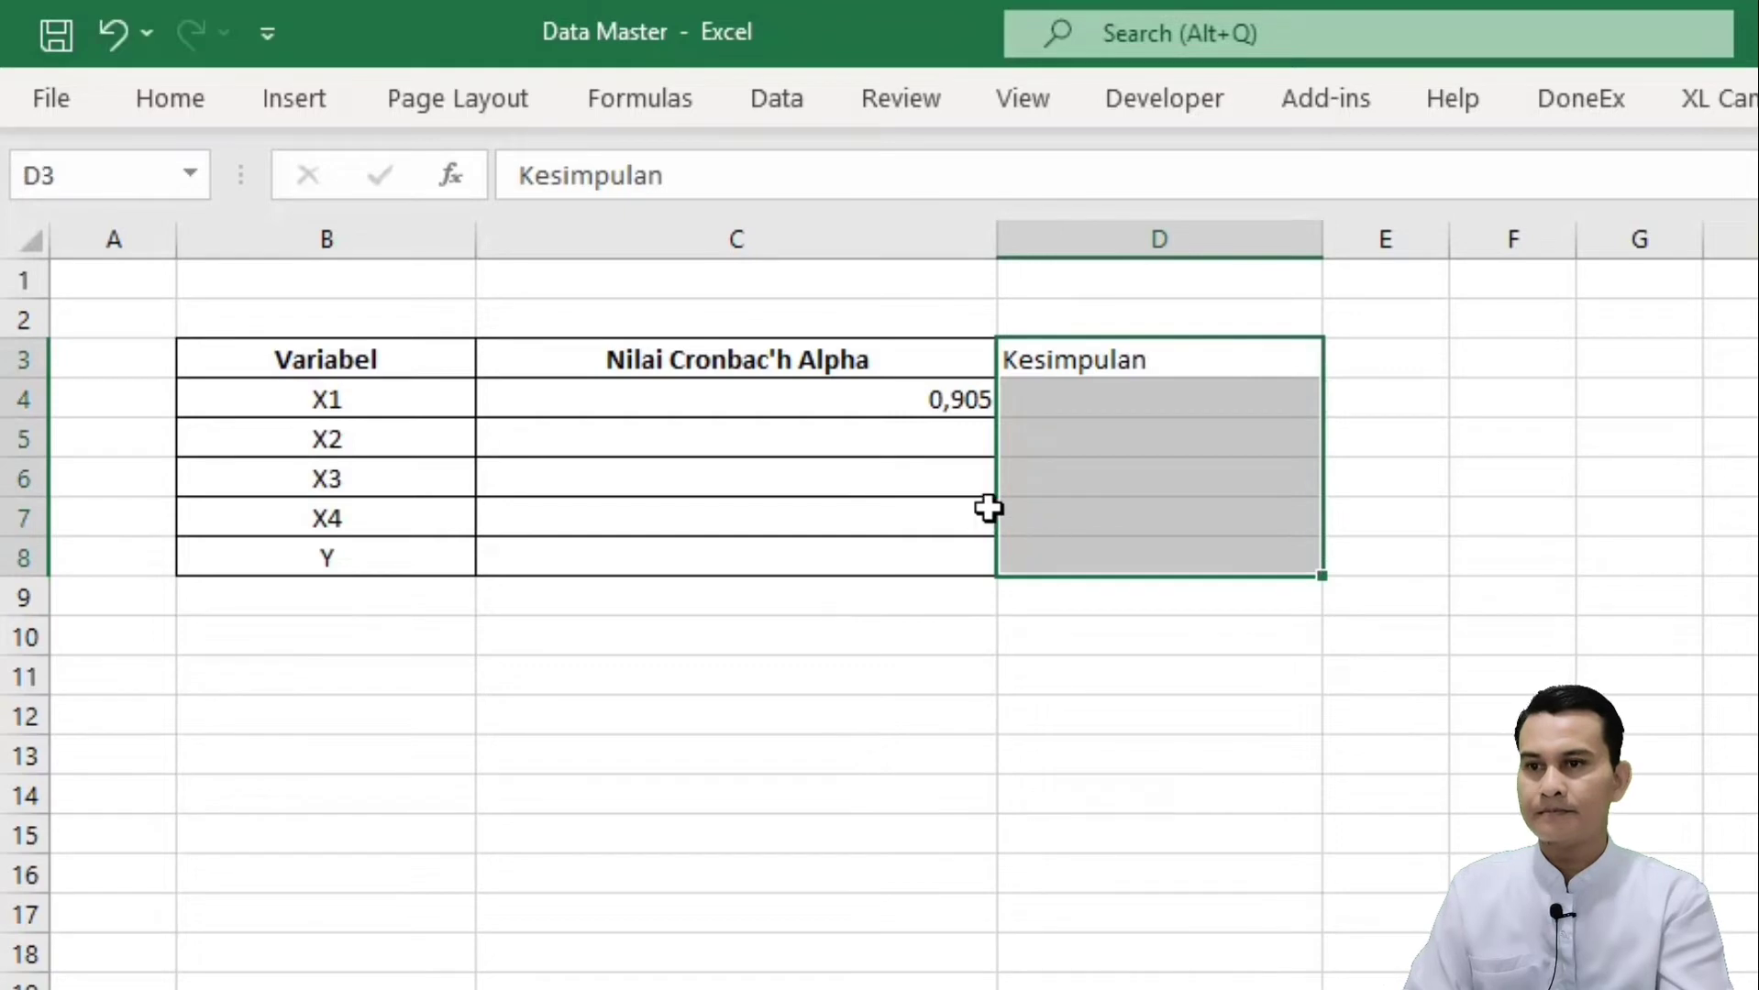
pyautogui.click(184, 96)
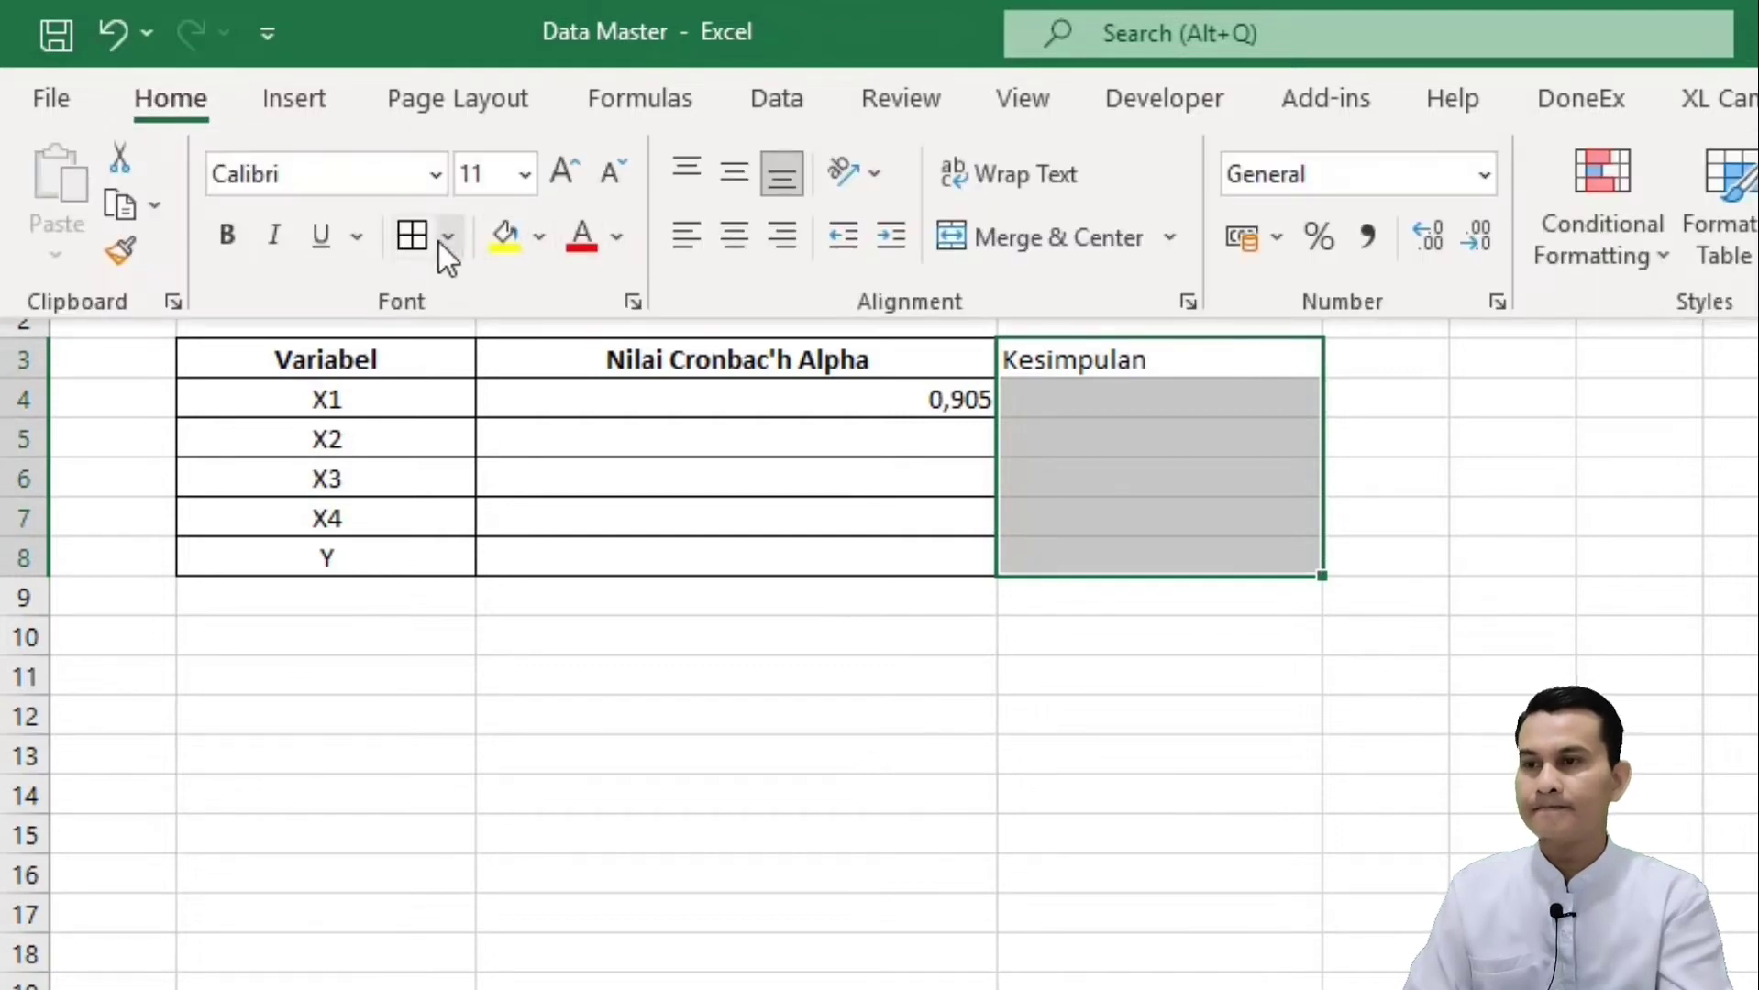
pyautogui.click(410, 240)
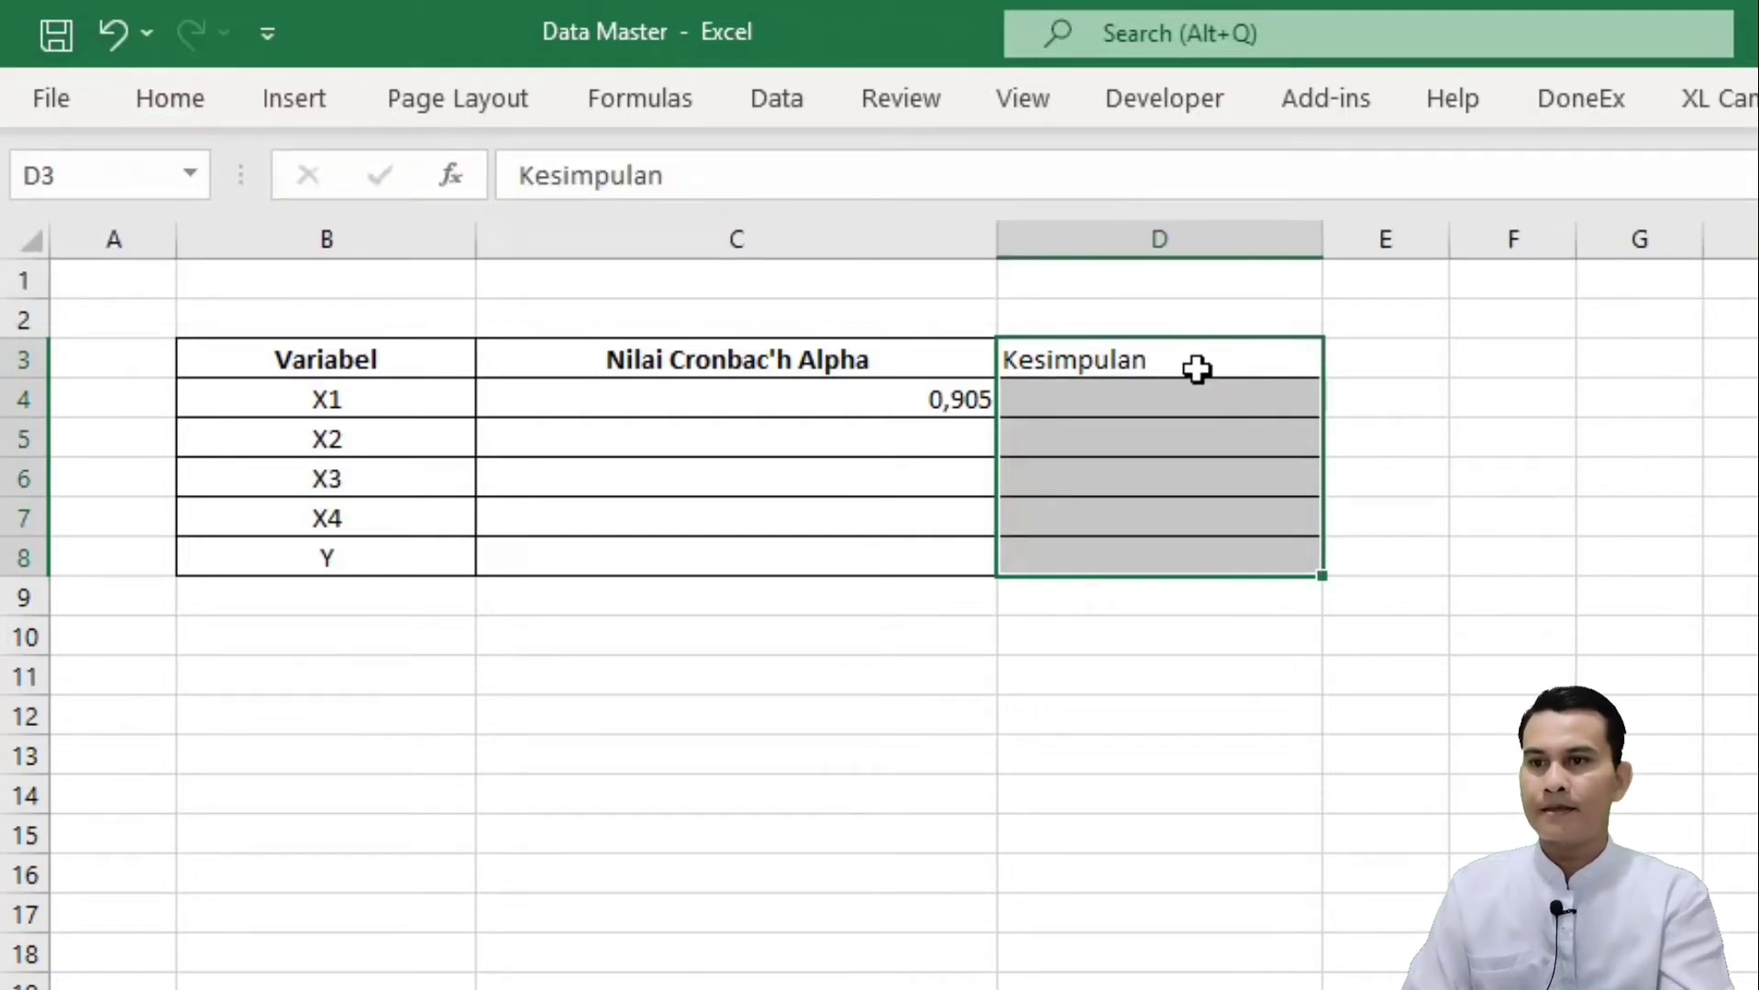
# Step: Make the Kesimpulan heading in D3 bold and centre it
pyautogui.click(1197, 368)
pyautogui.hotkey('ctrl', 'b')
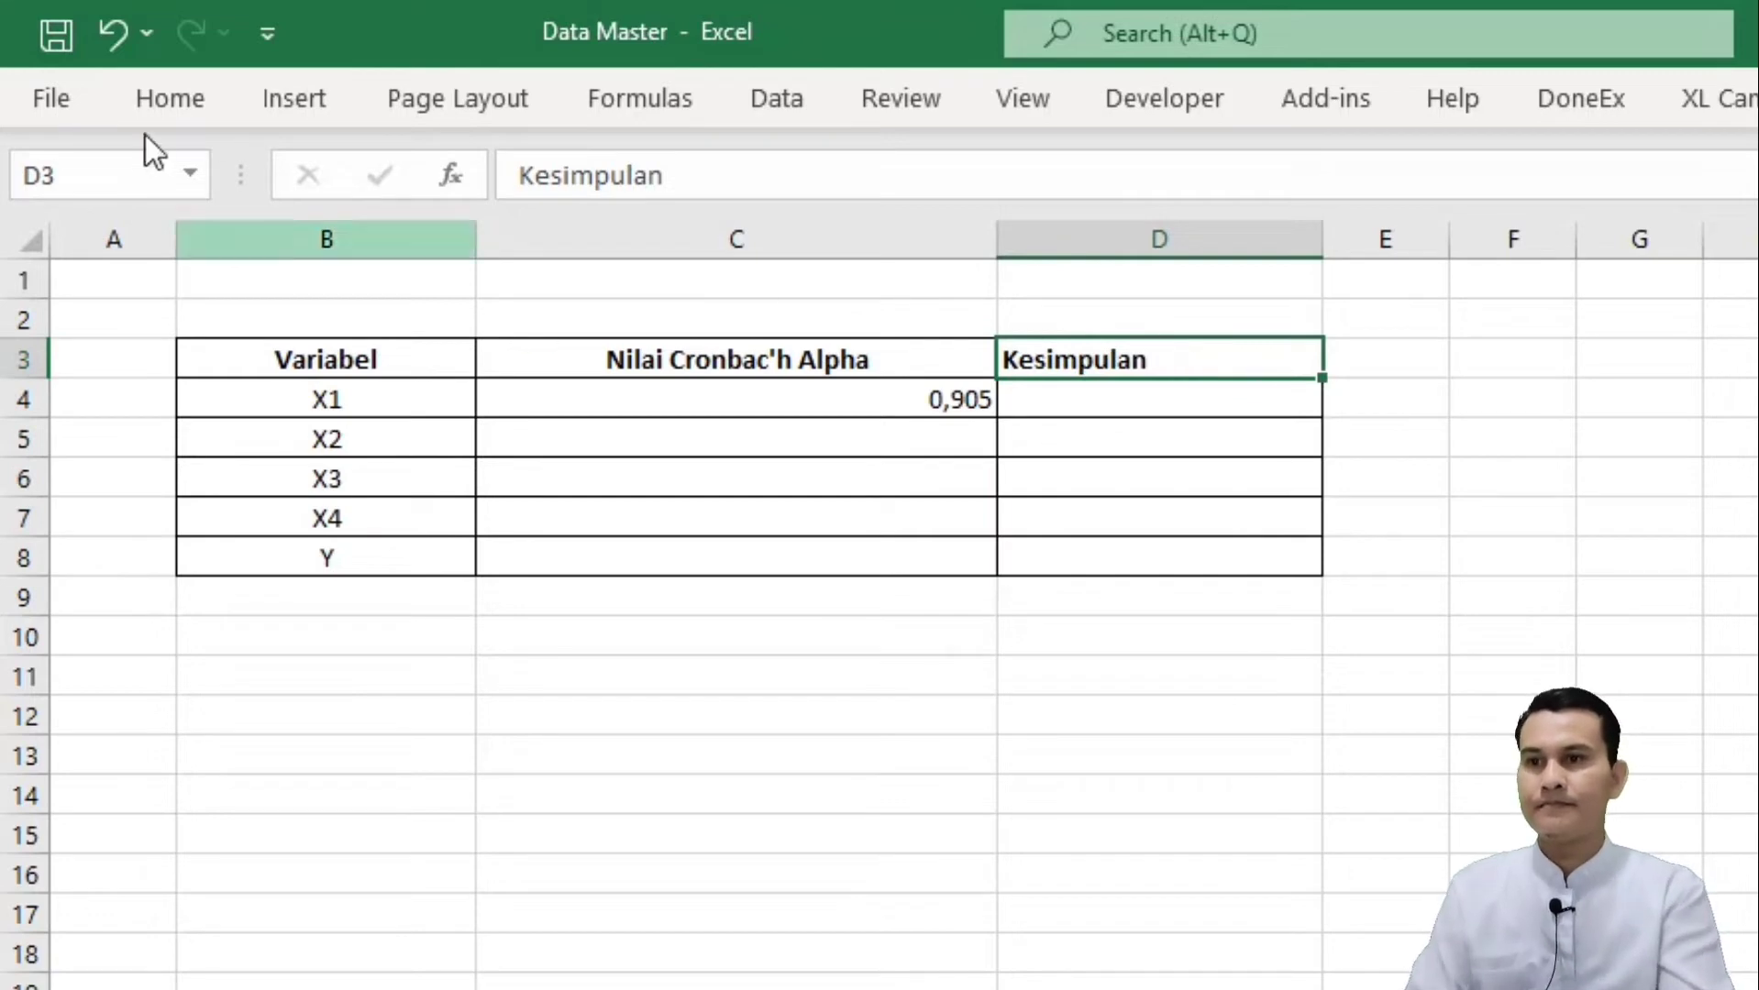
pyautogui.click(147, 97)
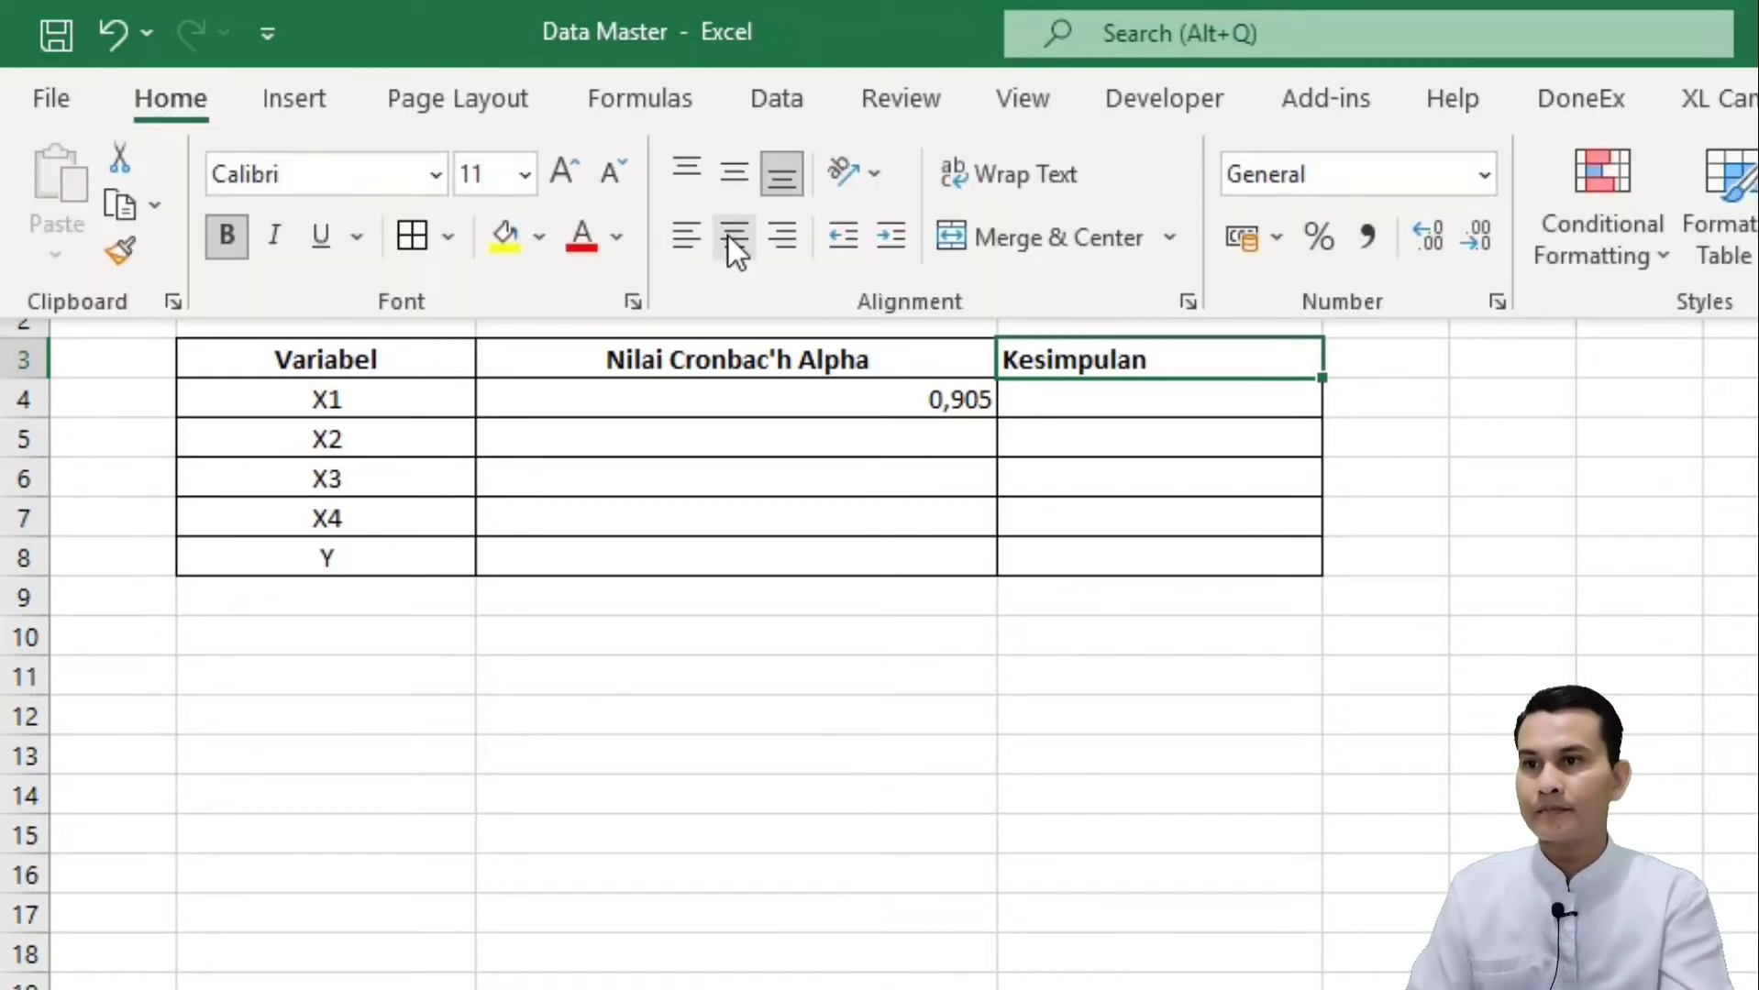
pyautogui.click(733, 236)
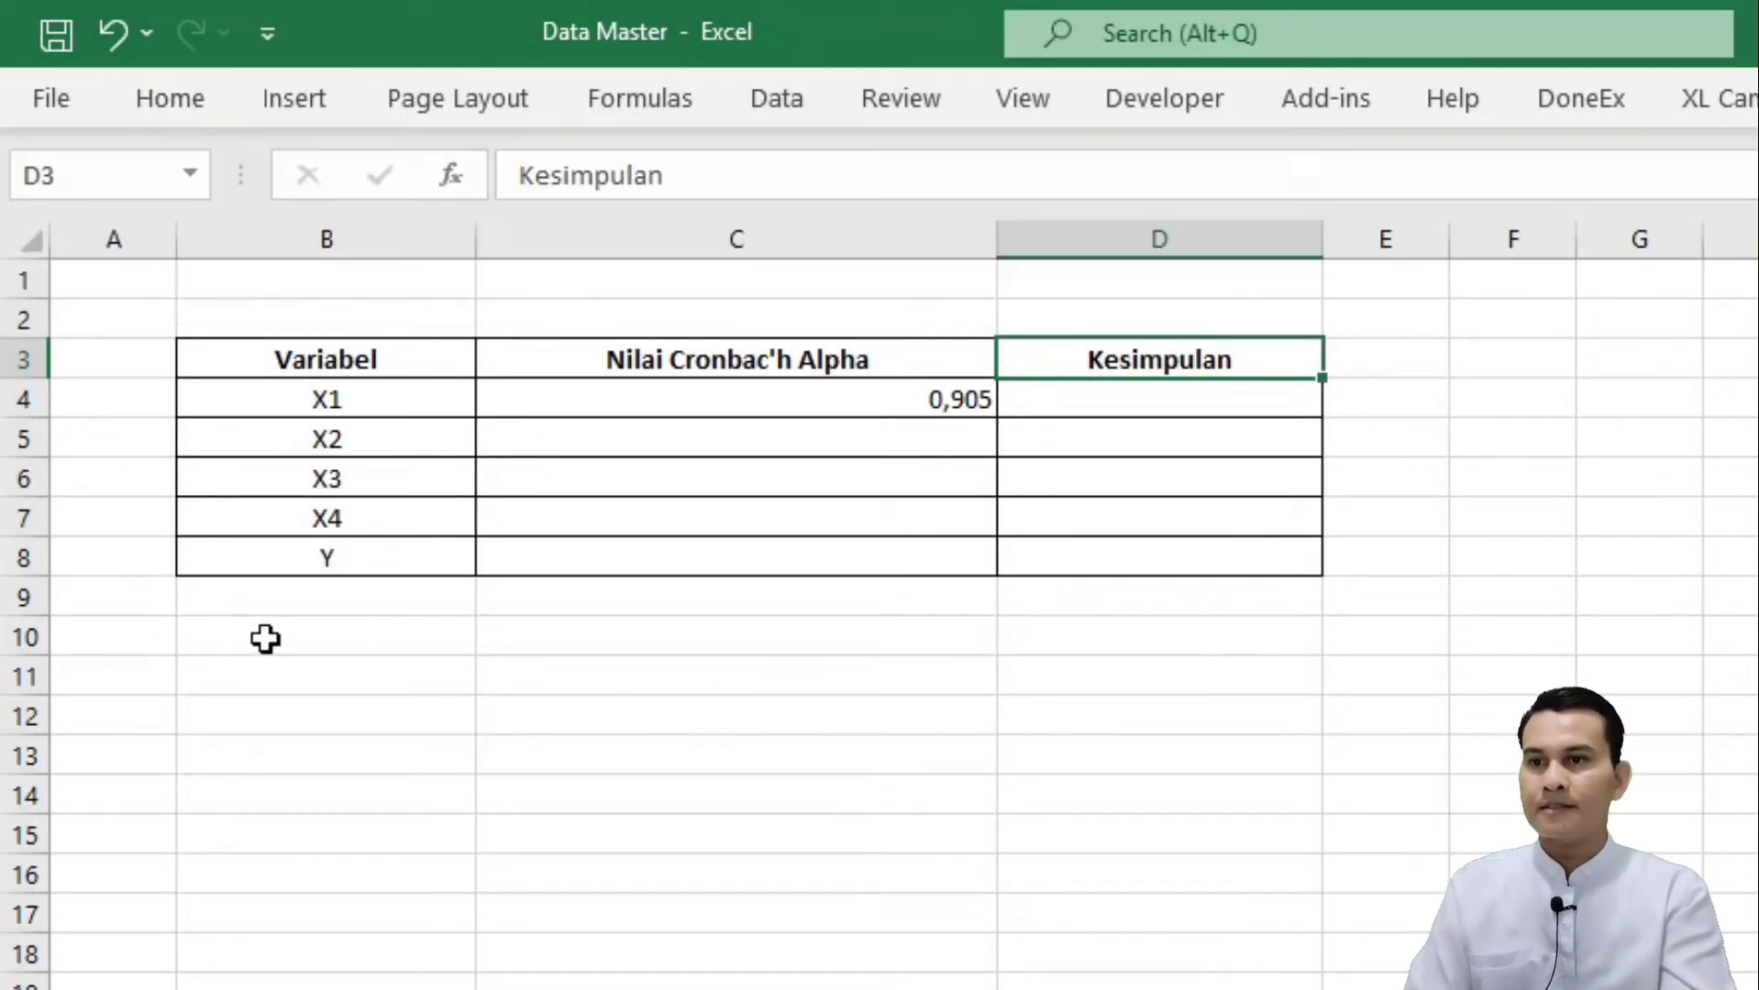
# Step: Enter the note "Jika nilai Cronbac'h Alpha >= 0,6 maka dinyatakan reliabel" in cell B10 below the table
pyautogui.click(264, 639)
pyautogui.write('Jika ')
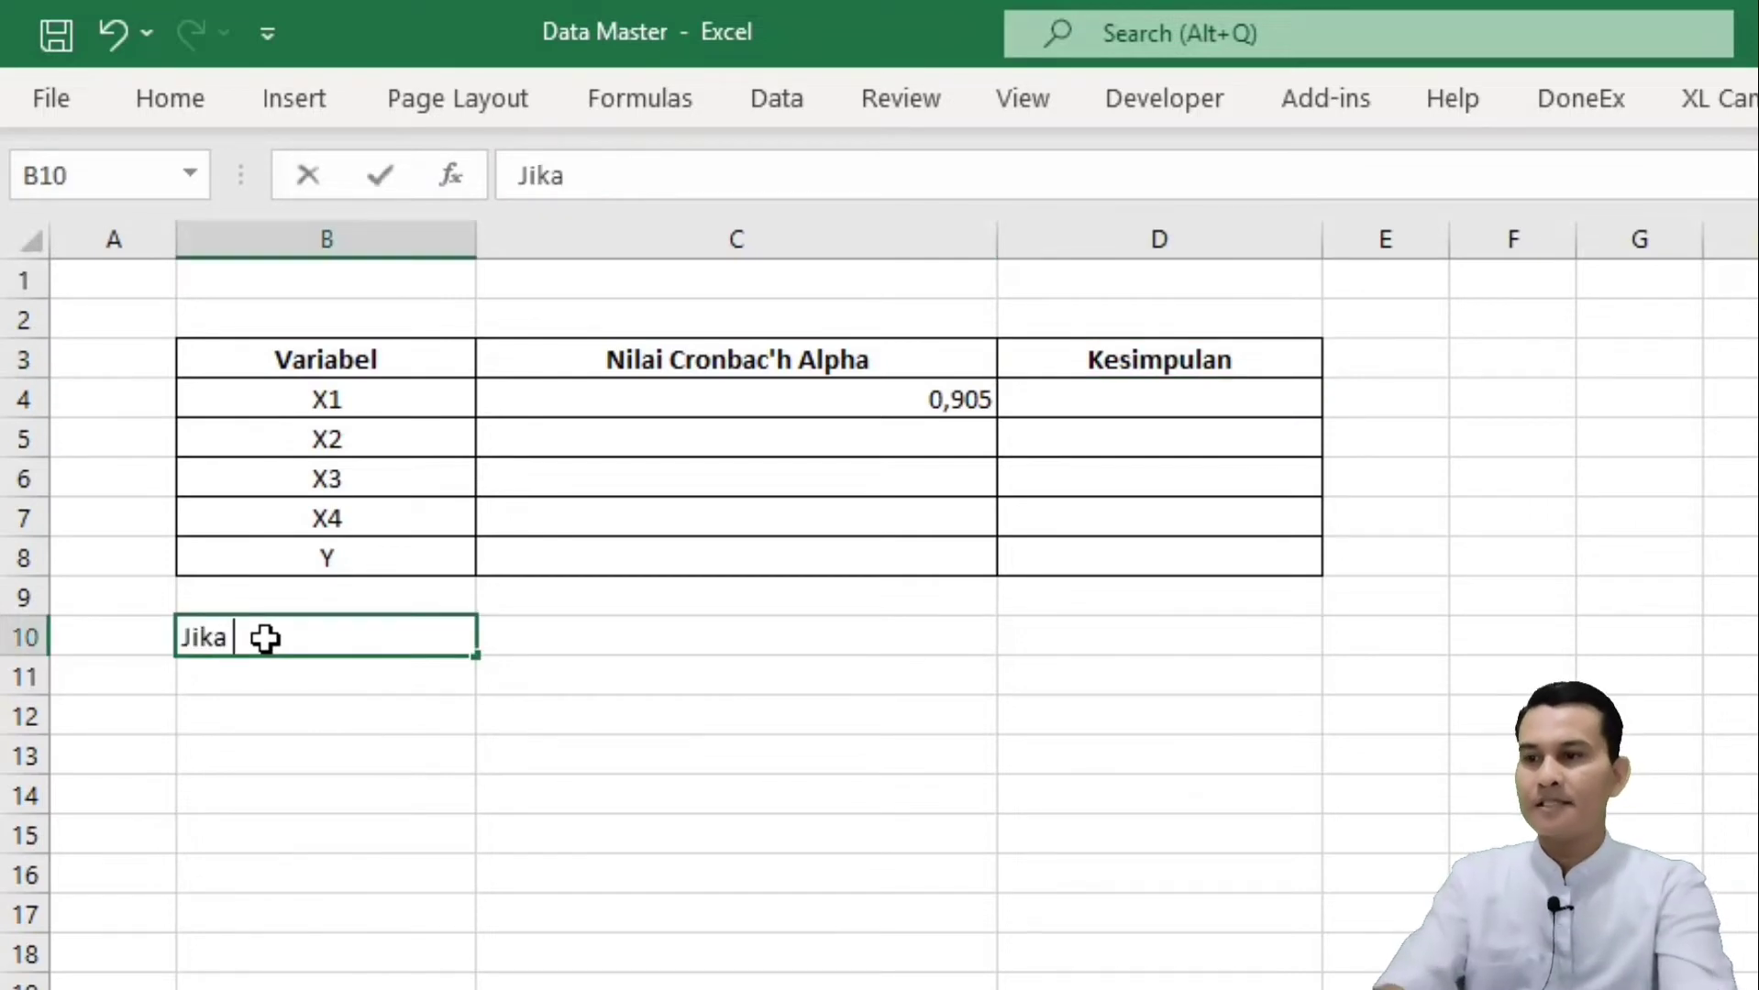
pyautogui.write('nilai Corba')
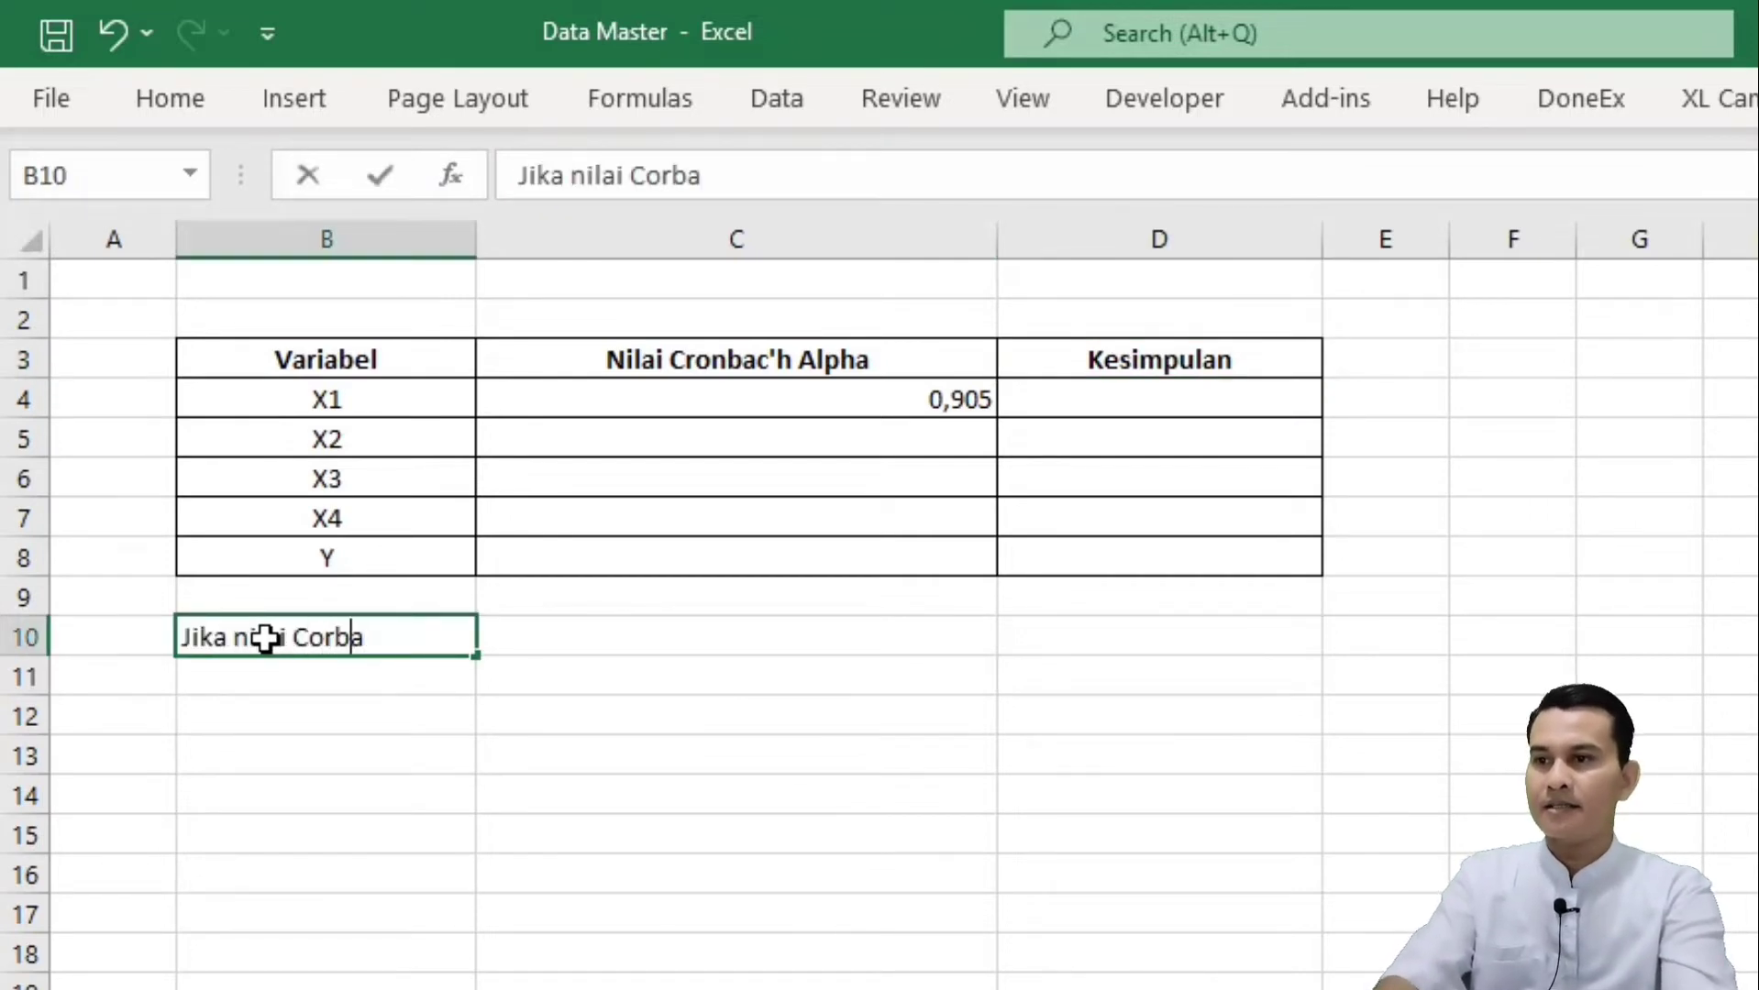
pyautogui.press('BackSpace')
pyautogui.press('BackSpace')
pyautogui.press('BackSpace')
pyautogui.press('BackSpace')
pyautogui.write('ron')
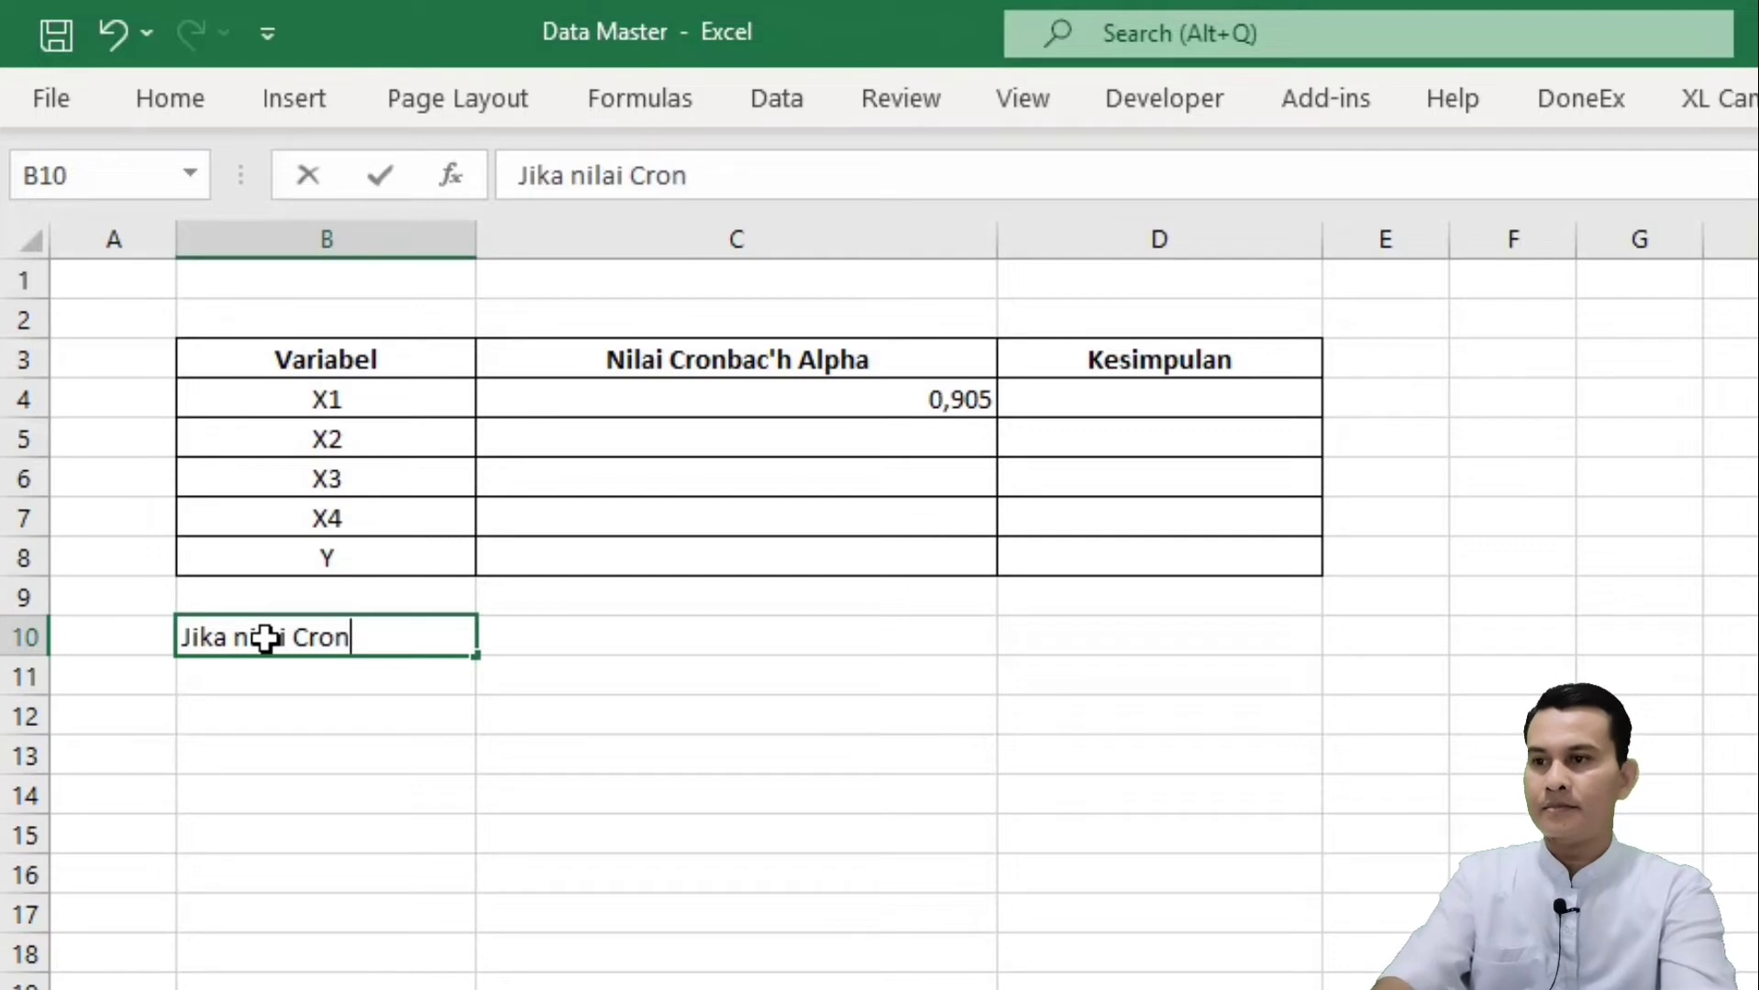
pyautogui.write("bac'h")
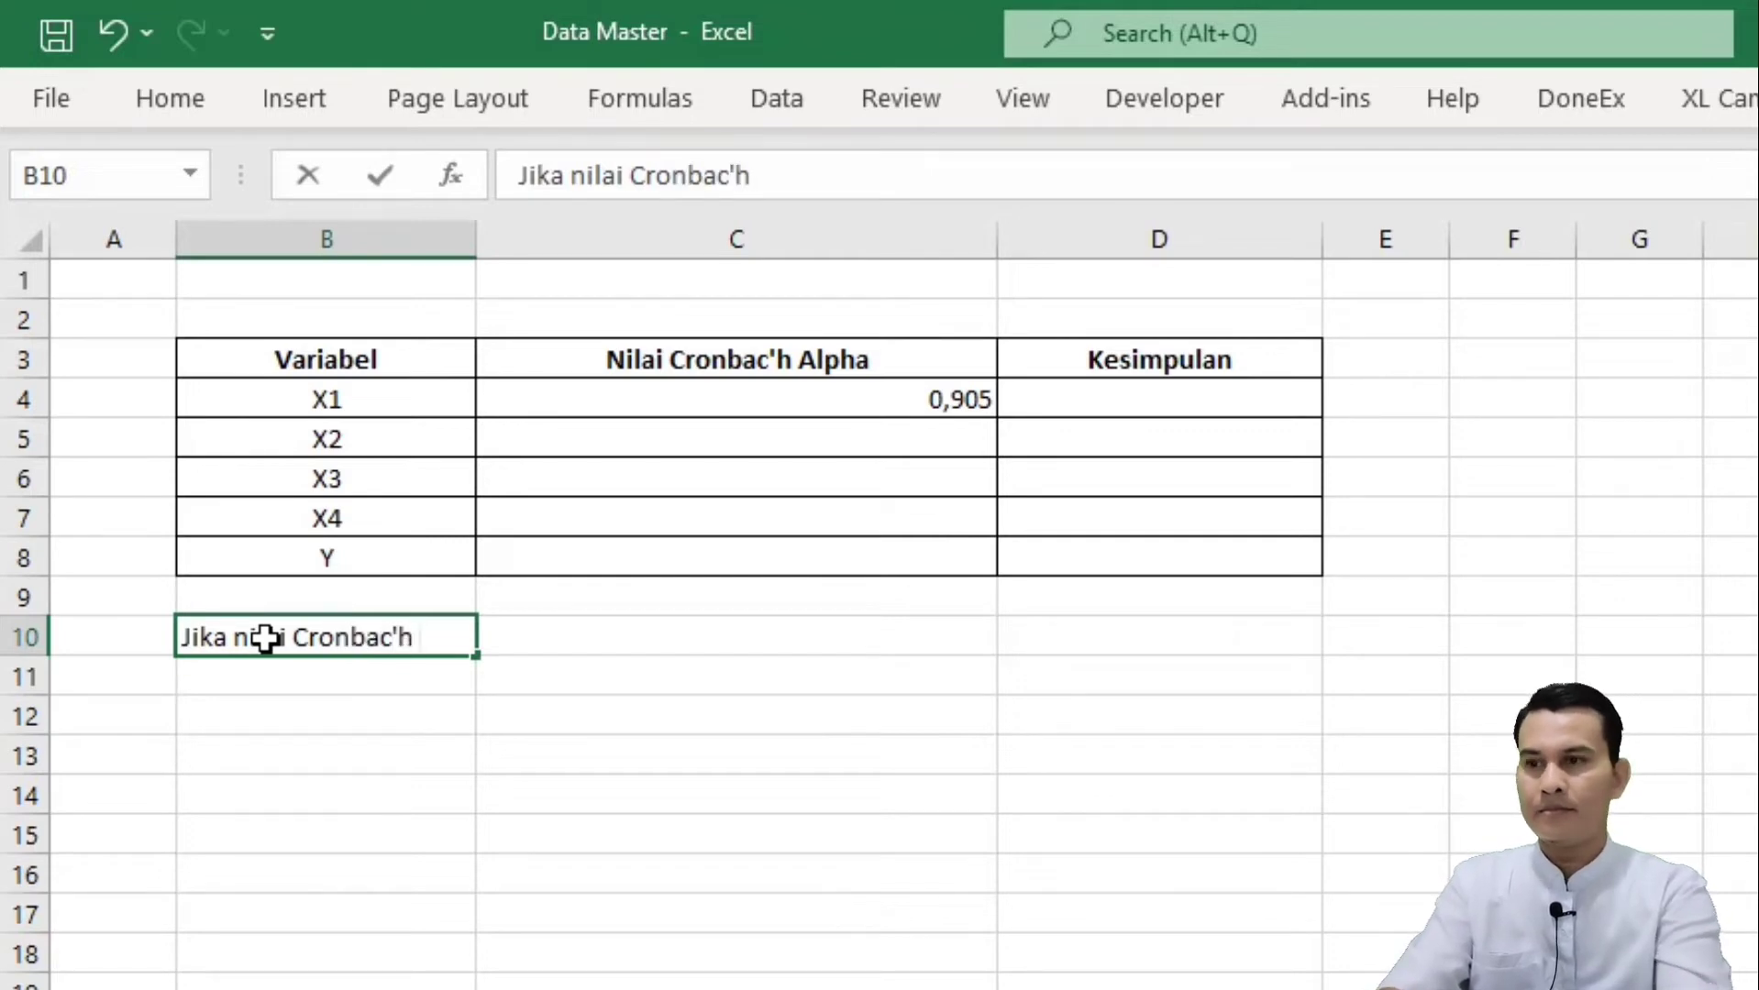
pyautogui.write(' Alpha')
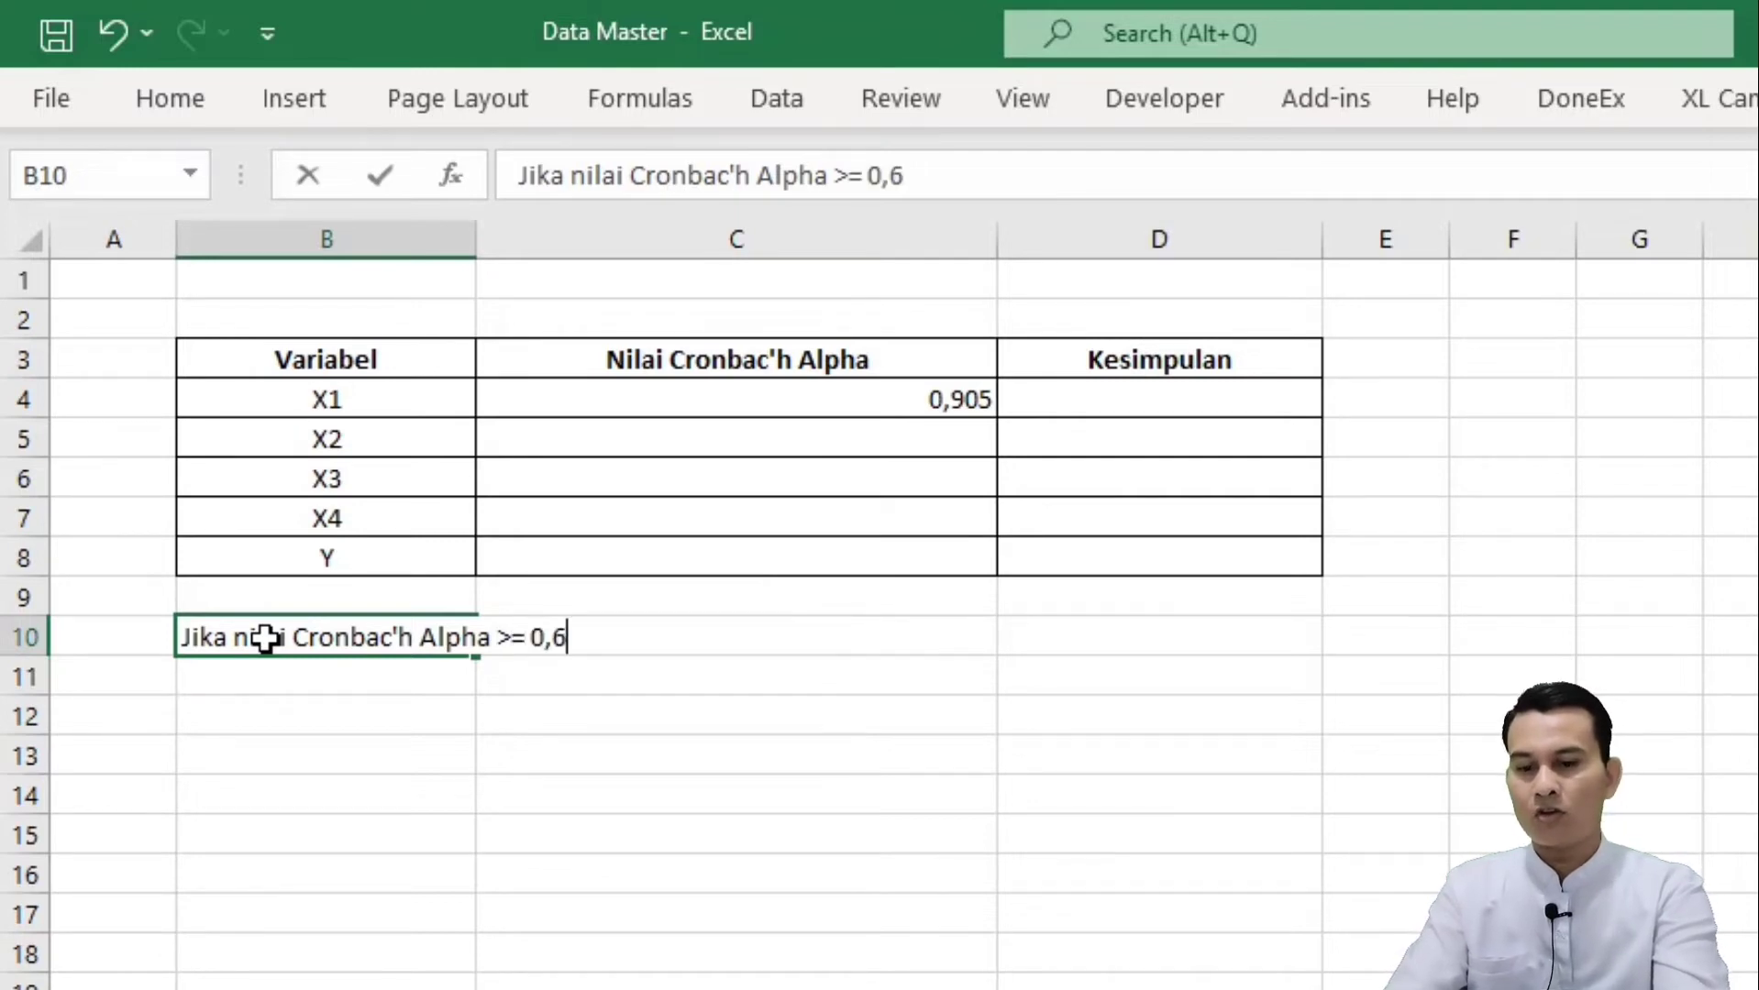
pyautogui.write('>= 0,6 maka din')
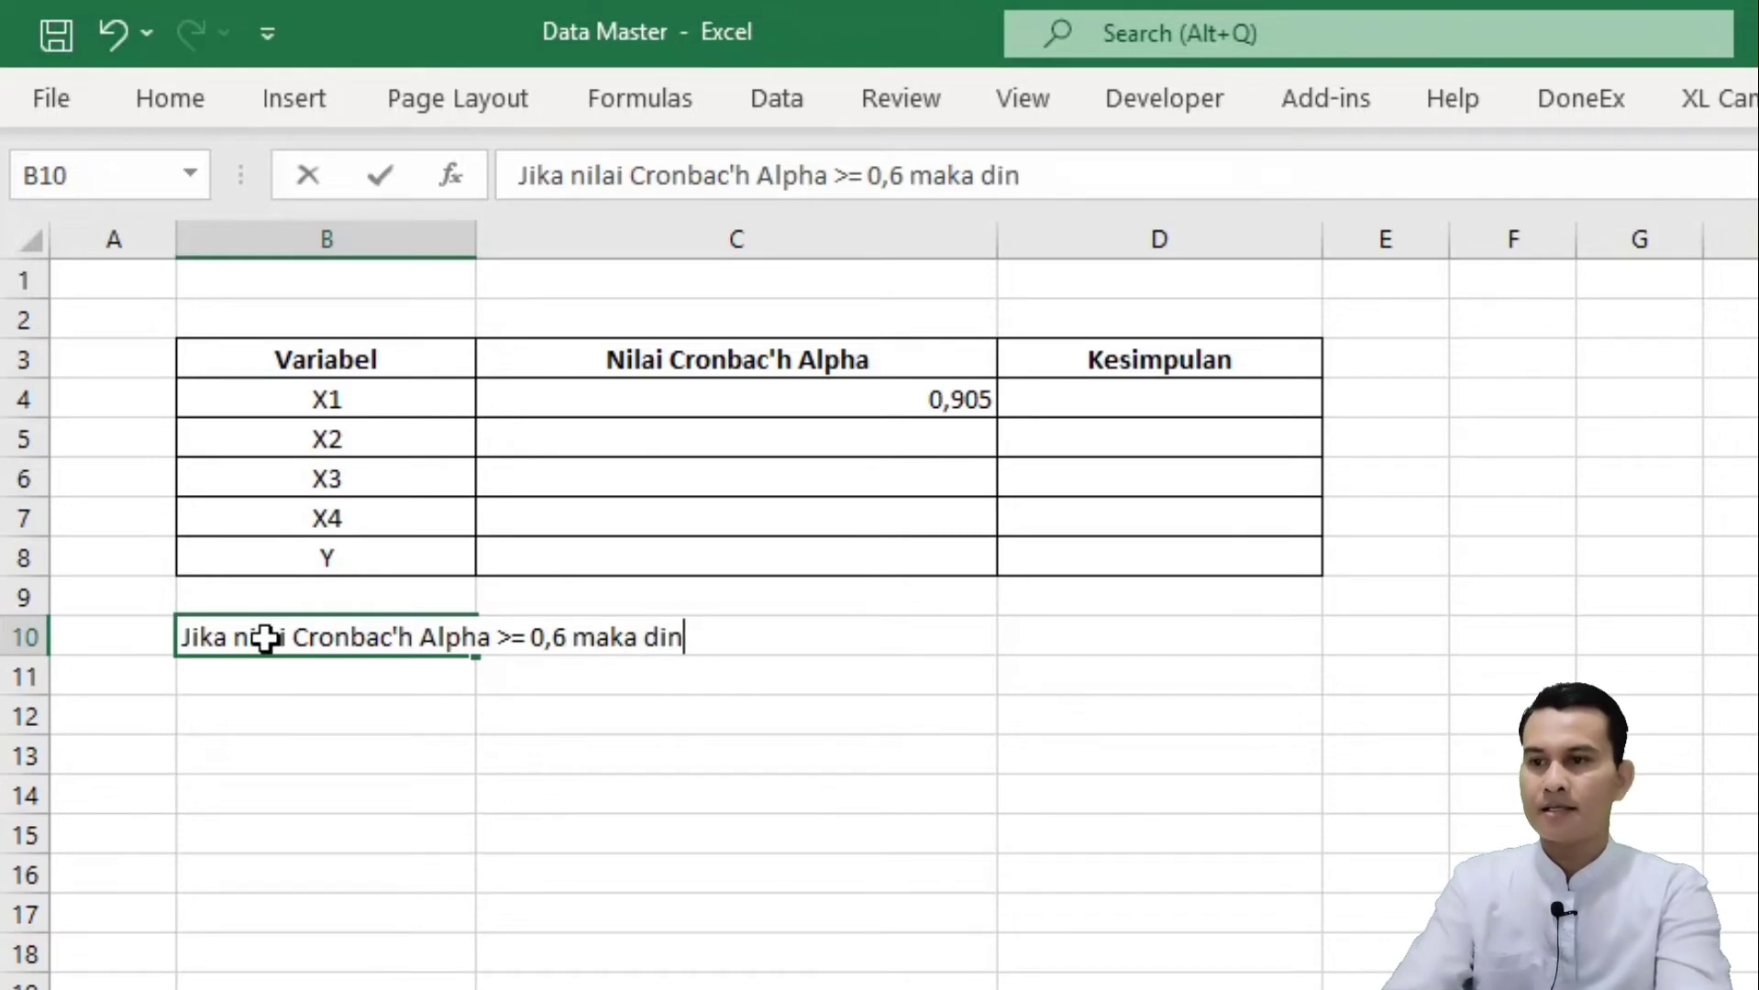
pyautogui.write('ayatakan reliabel')
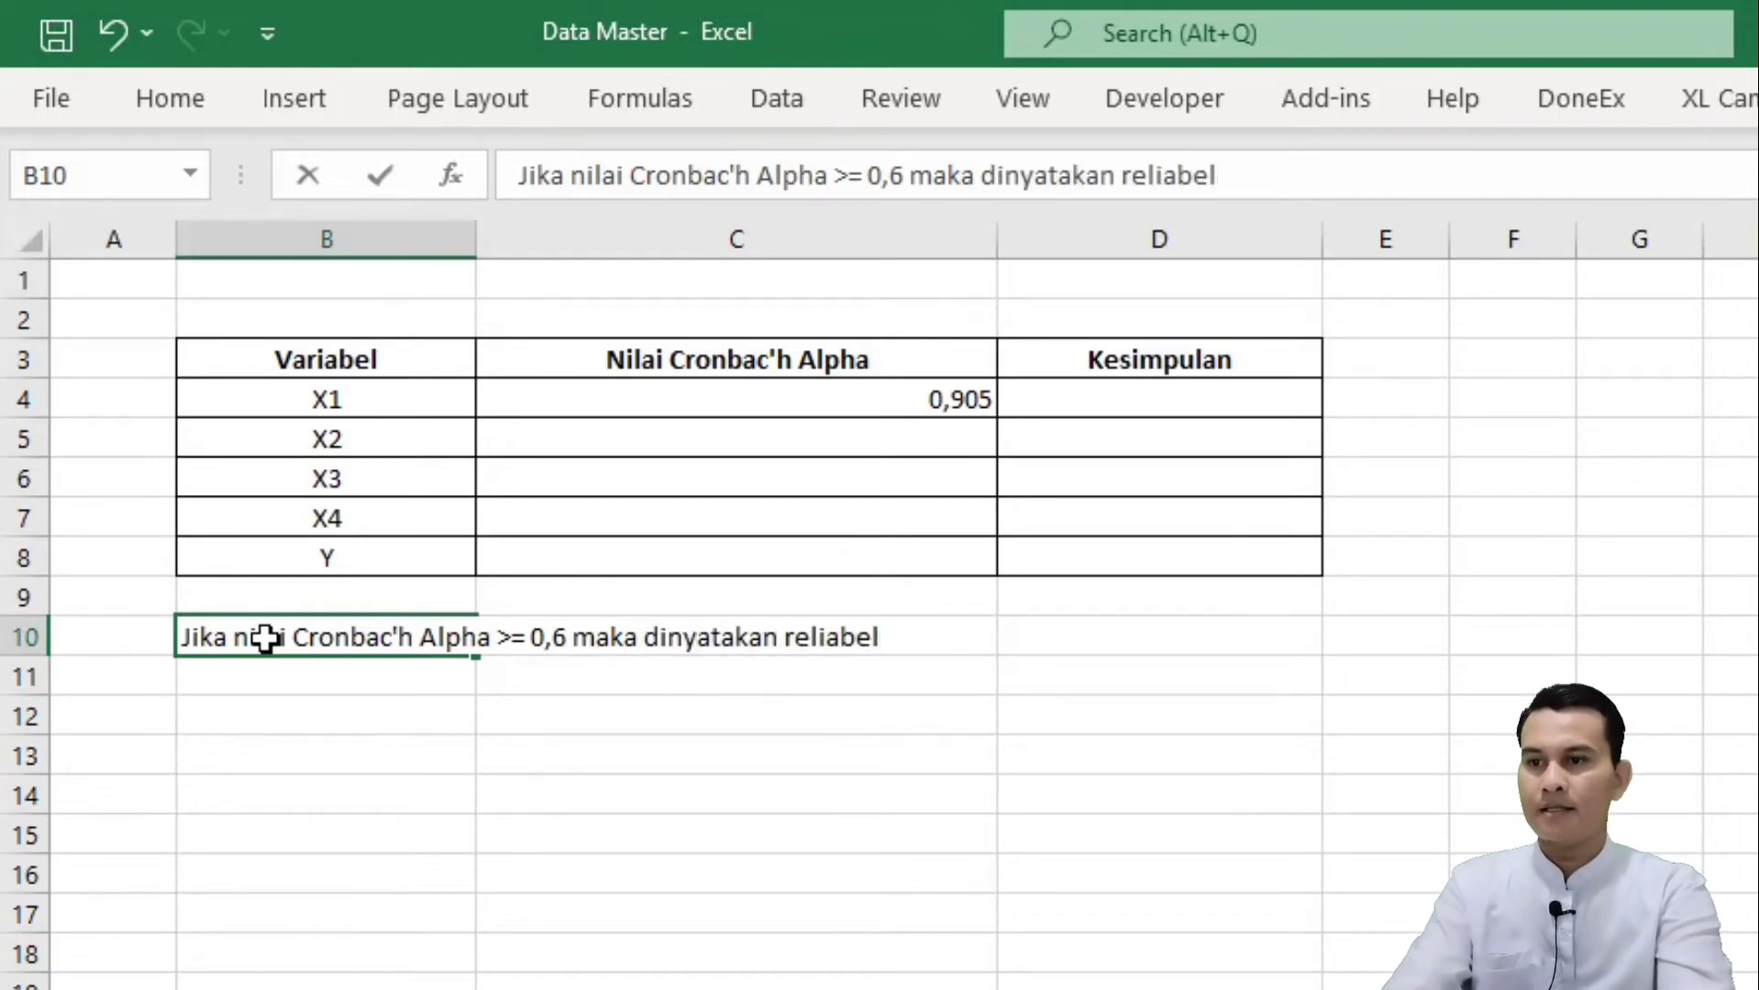
pyautogui.click(825, 830)
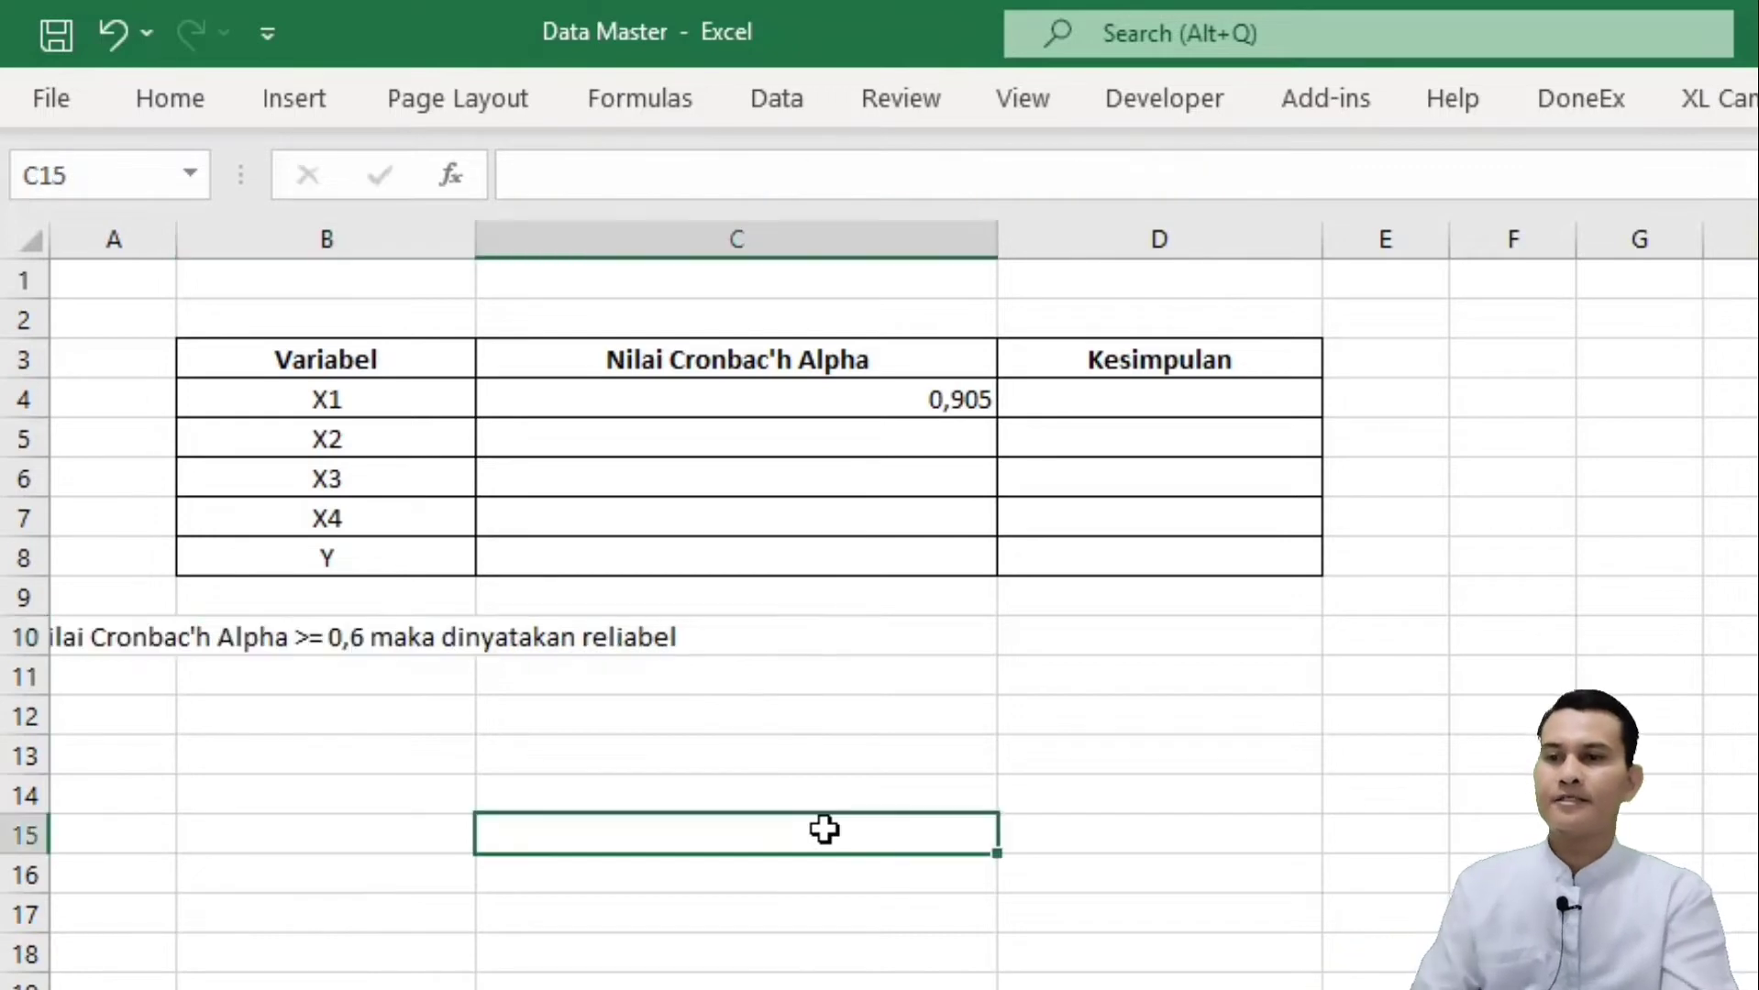
# Step: Left-align the reliability criterion note in cell B10
pyautogui.click(367, 633)
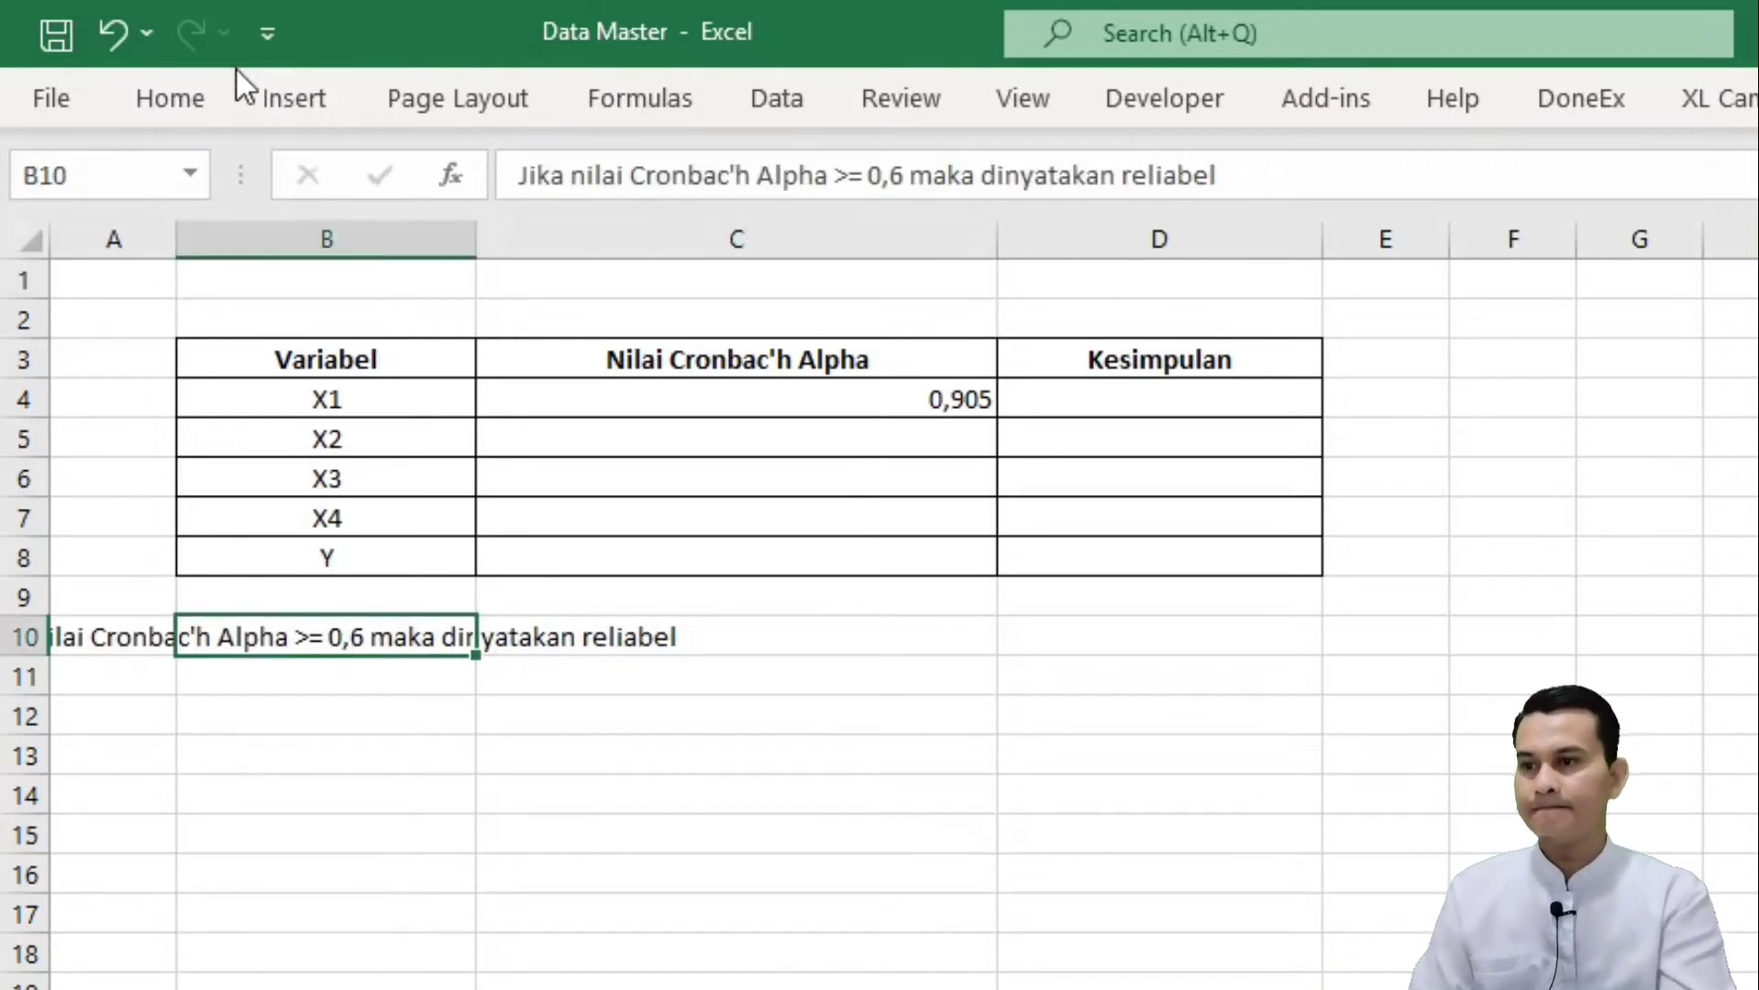
pyautogui.click(169, 98)
pyautogui.click(696, 237)
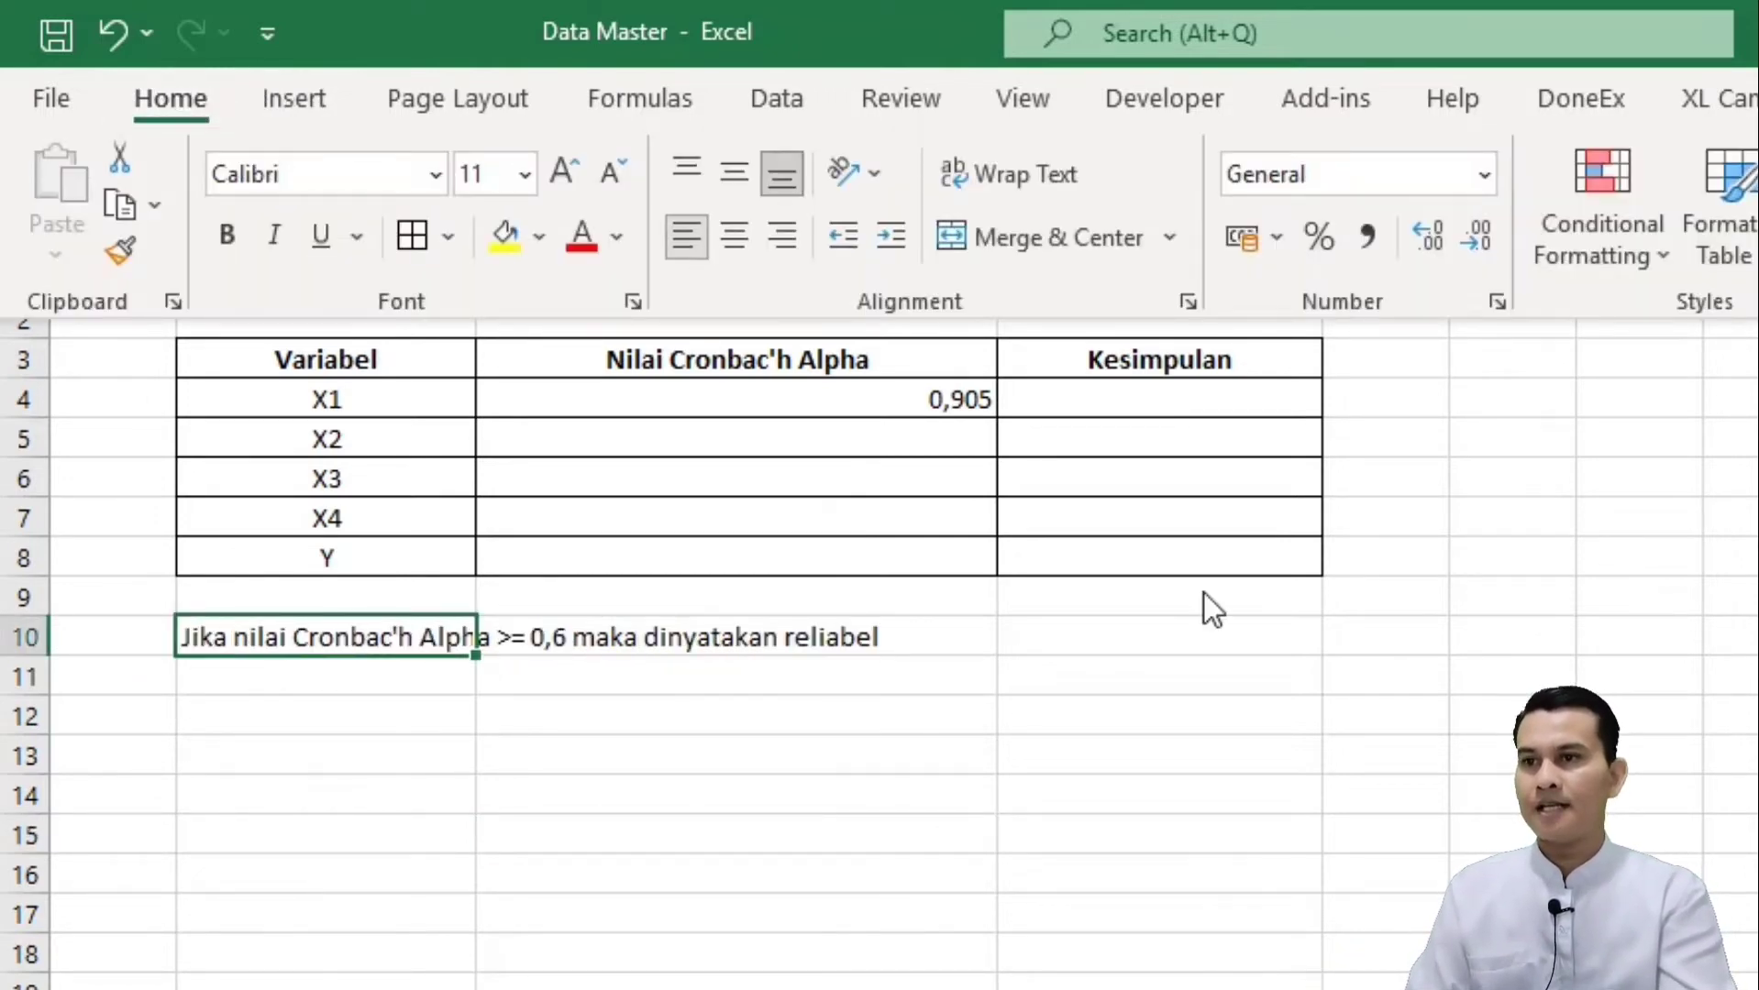
# Step: Enter the conclusion Reliabel for variable X1 in cell D4
pyautogui.click(867, 397)
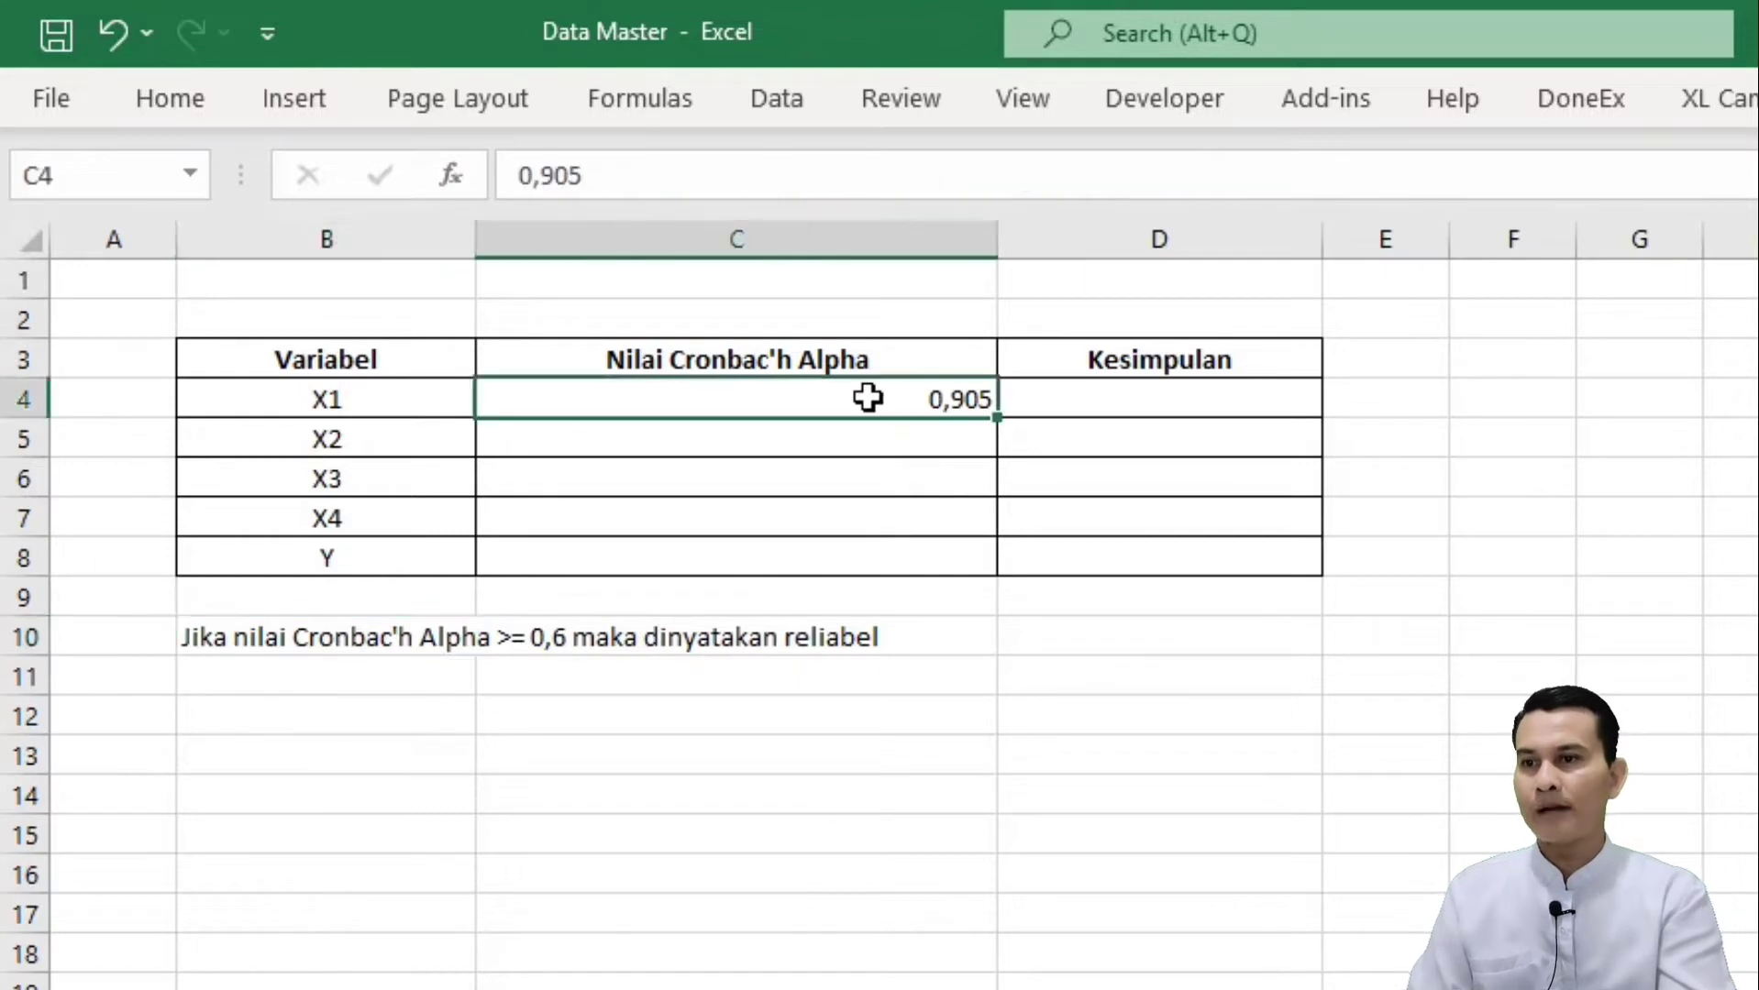
pyautogui.click(1099, 394)
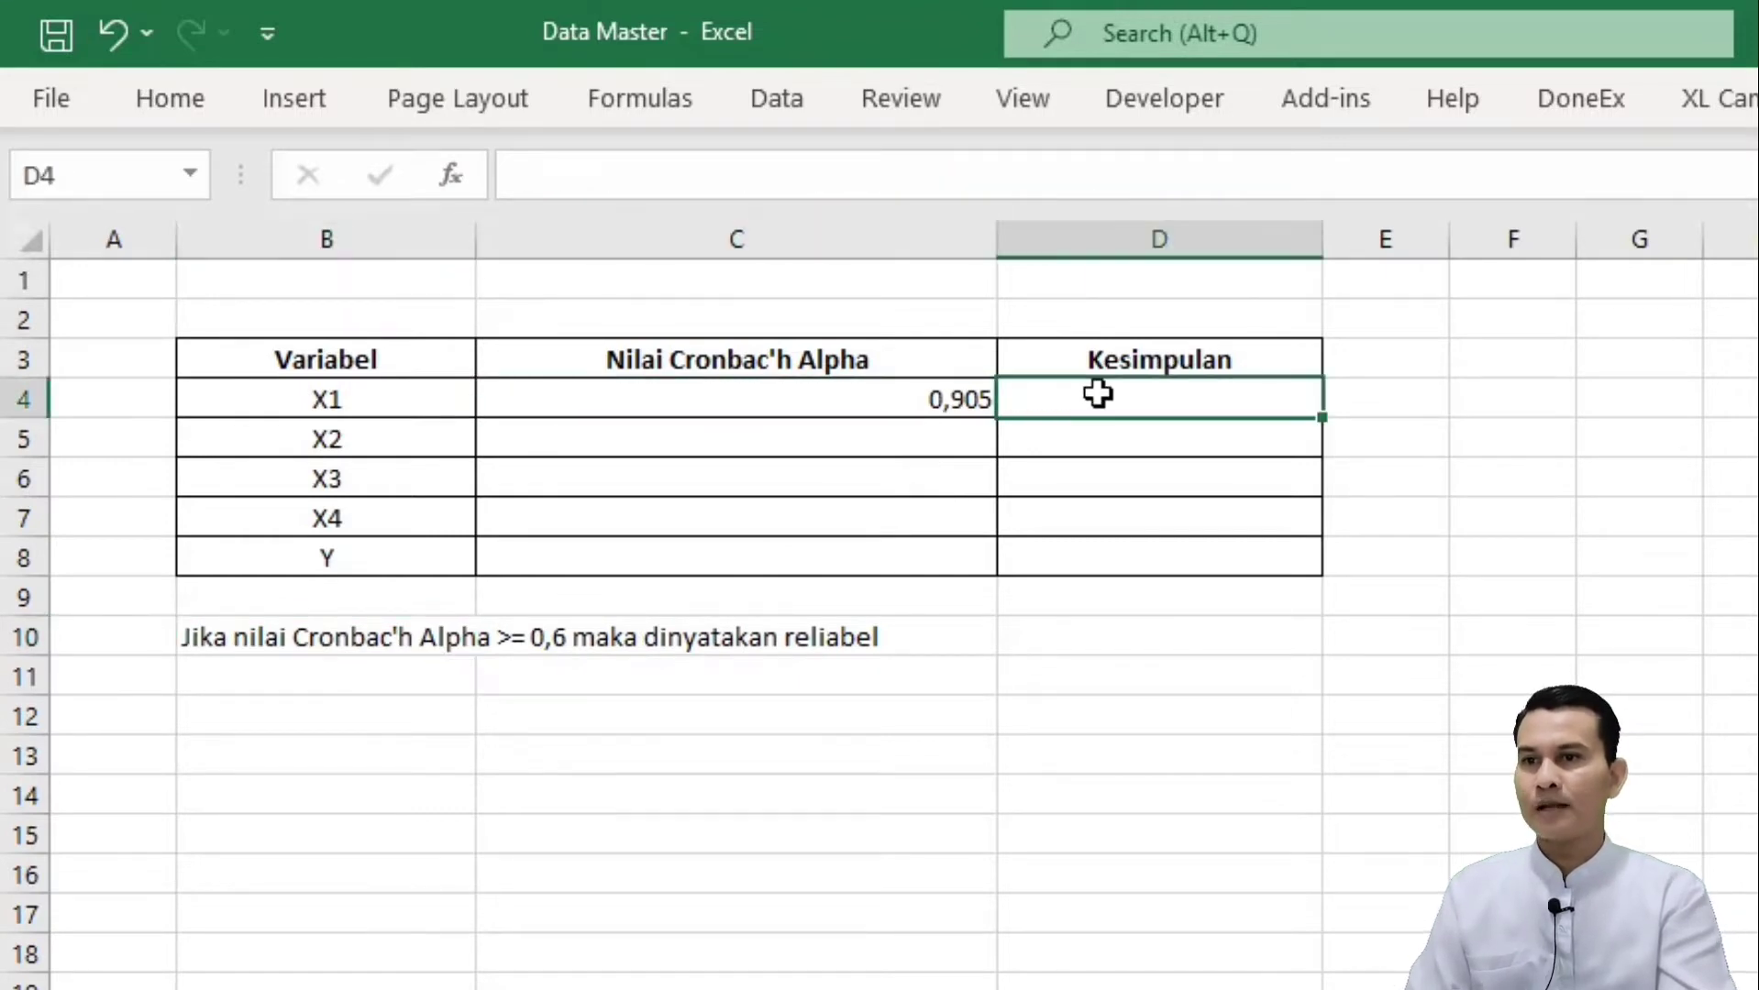
pyautogui.write('Reliabel')
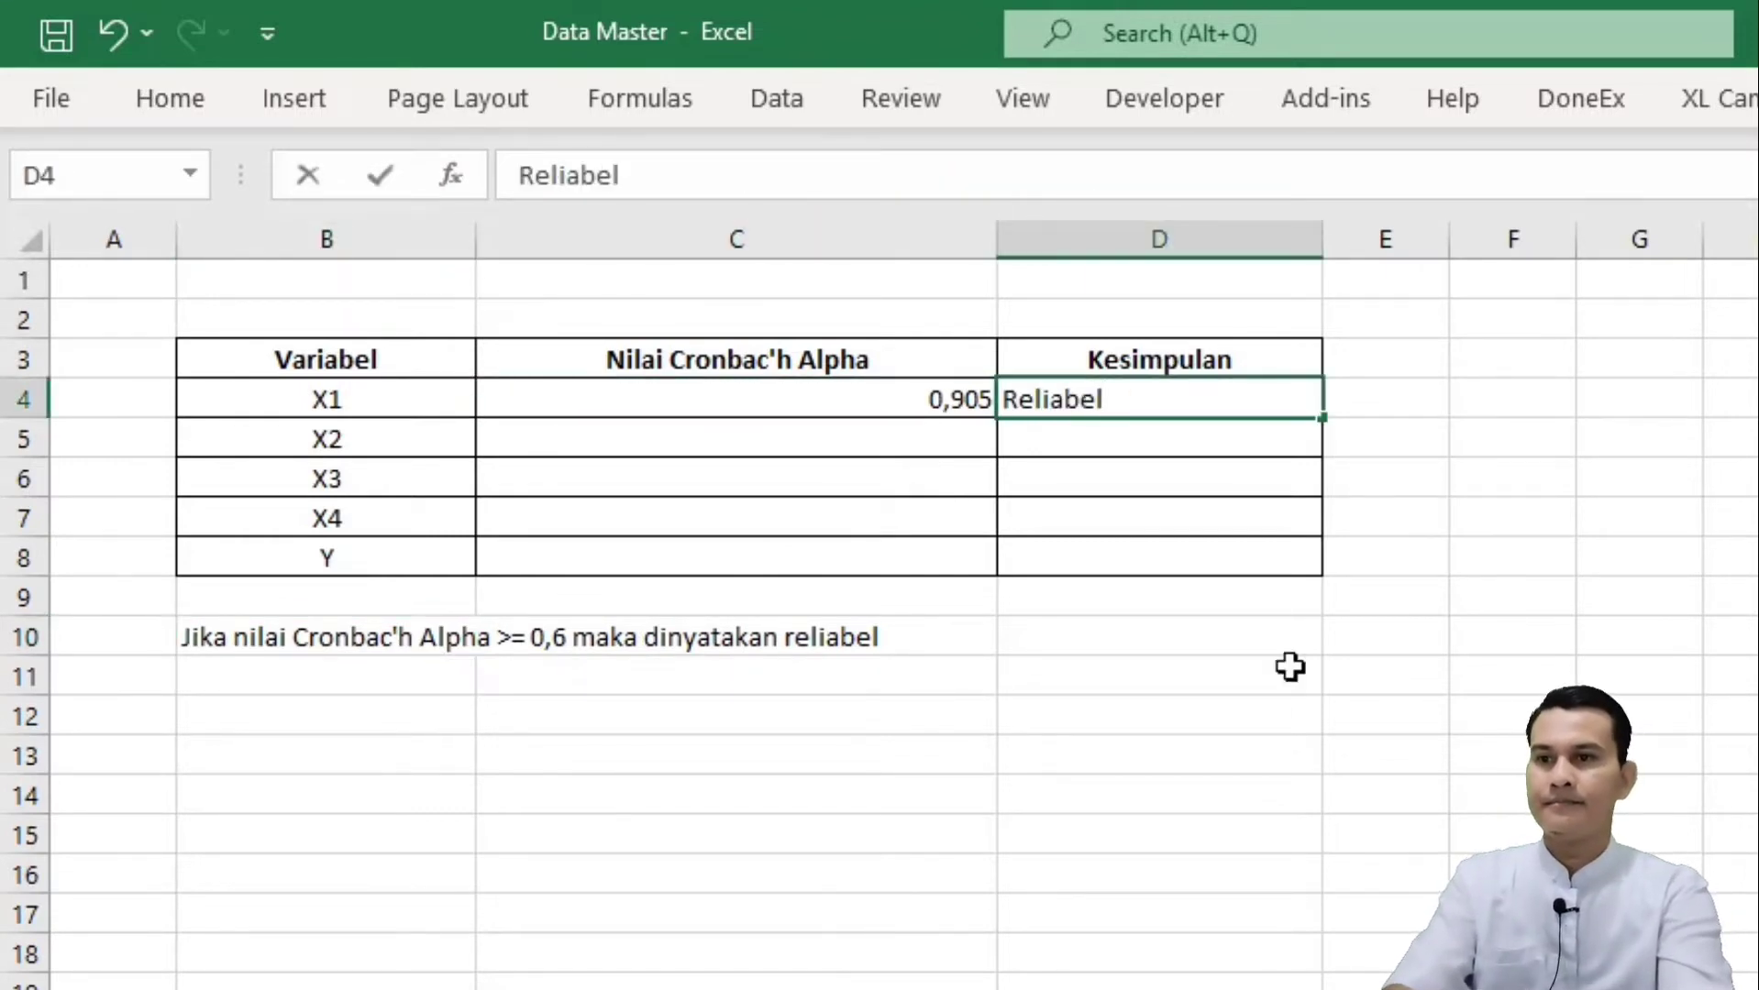
pyautogui.click(1390, 857)
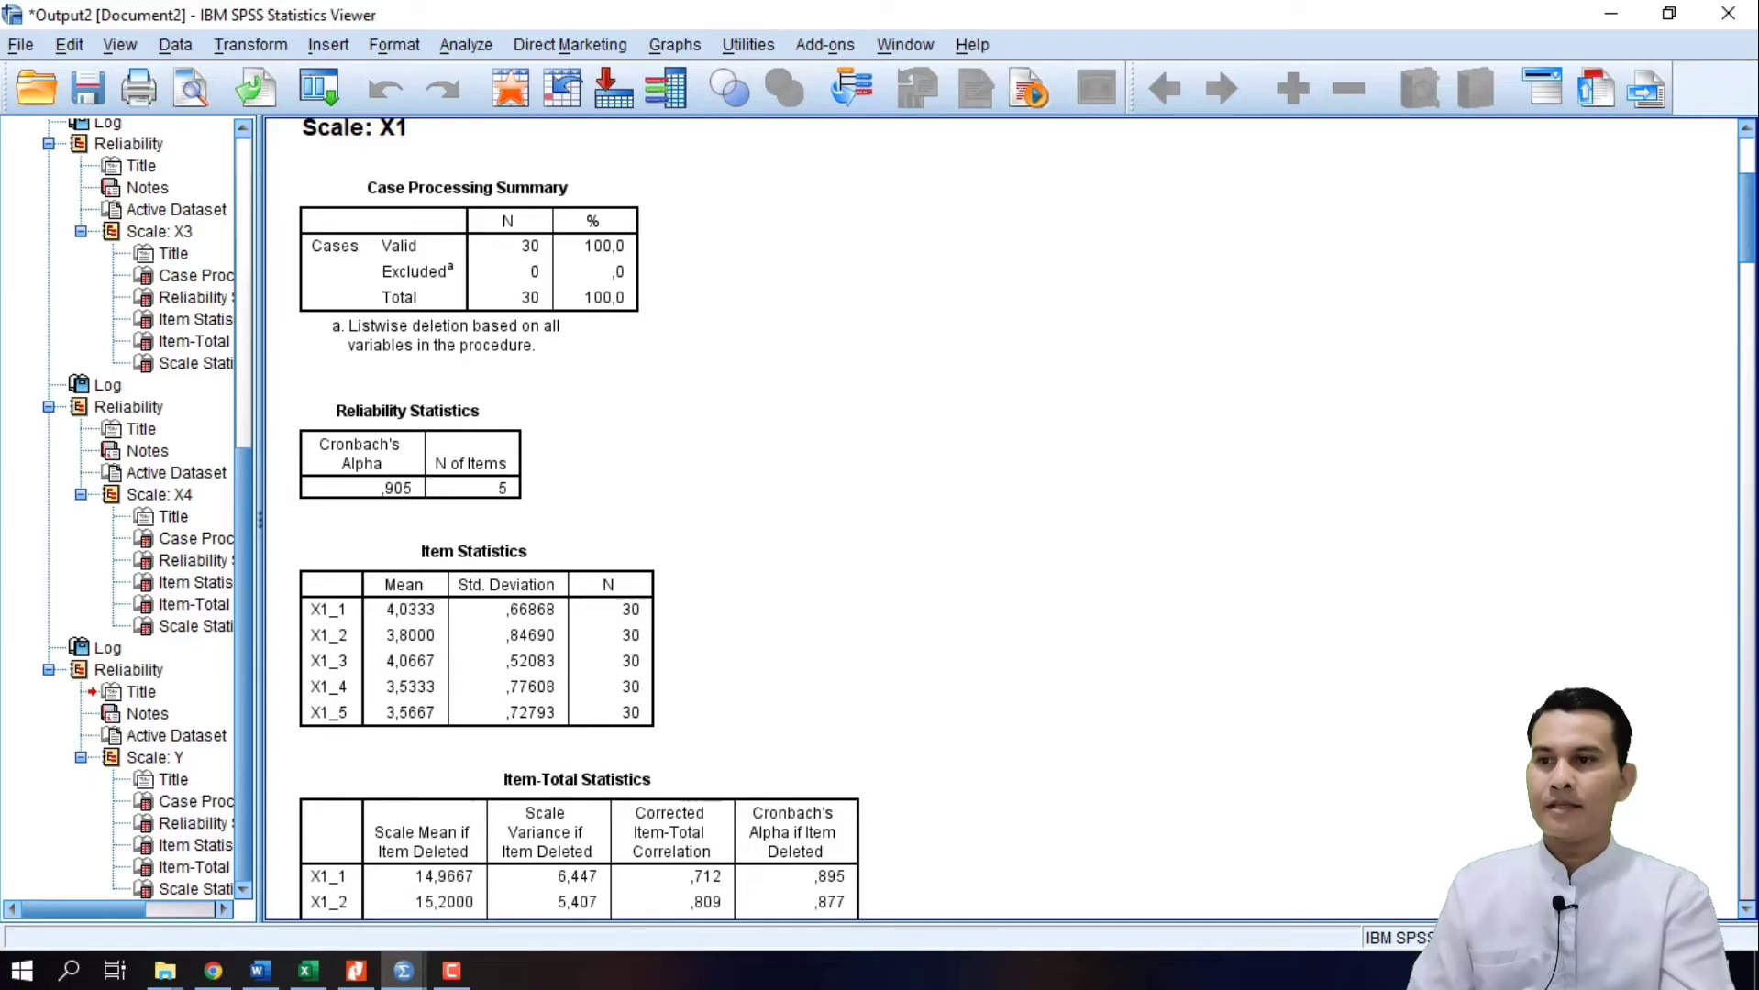
# Step: Look up the Cronbach's Alpha of scale X2 in the SPSS output and enter 0,892 in cell C5 of the Excel table
pyautogui.scroll(-4, 1000, 513)
pyautogui.scroll(-10, 1026, 519)
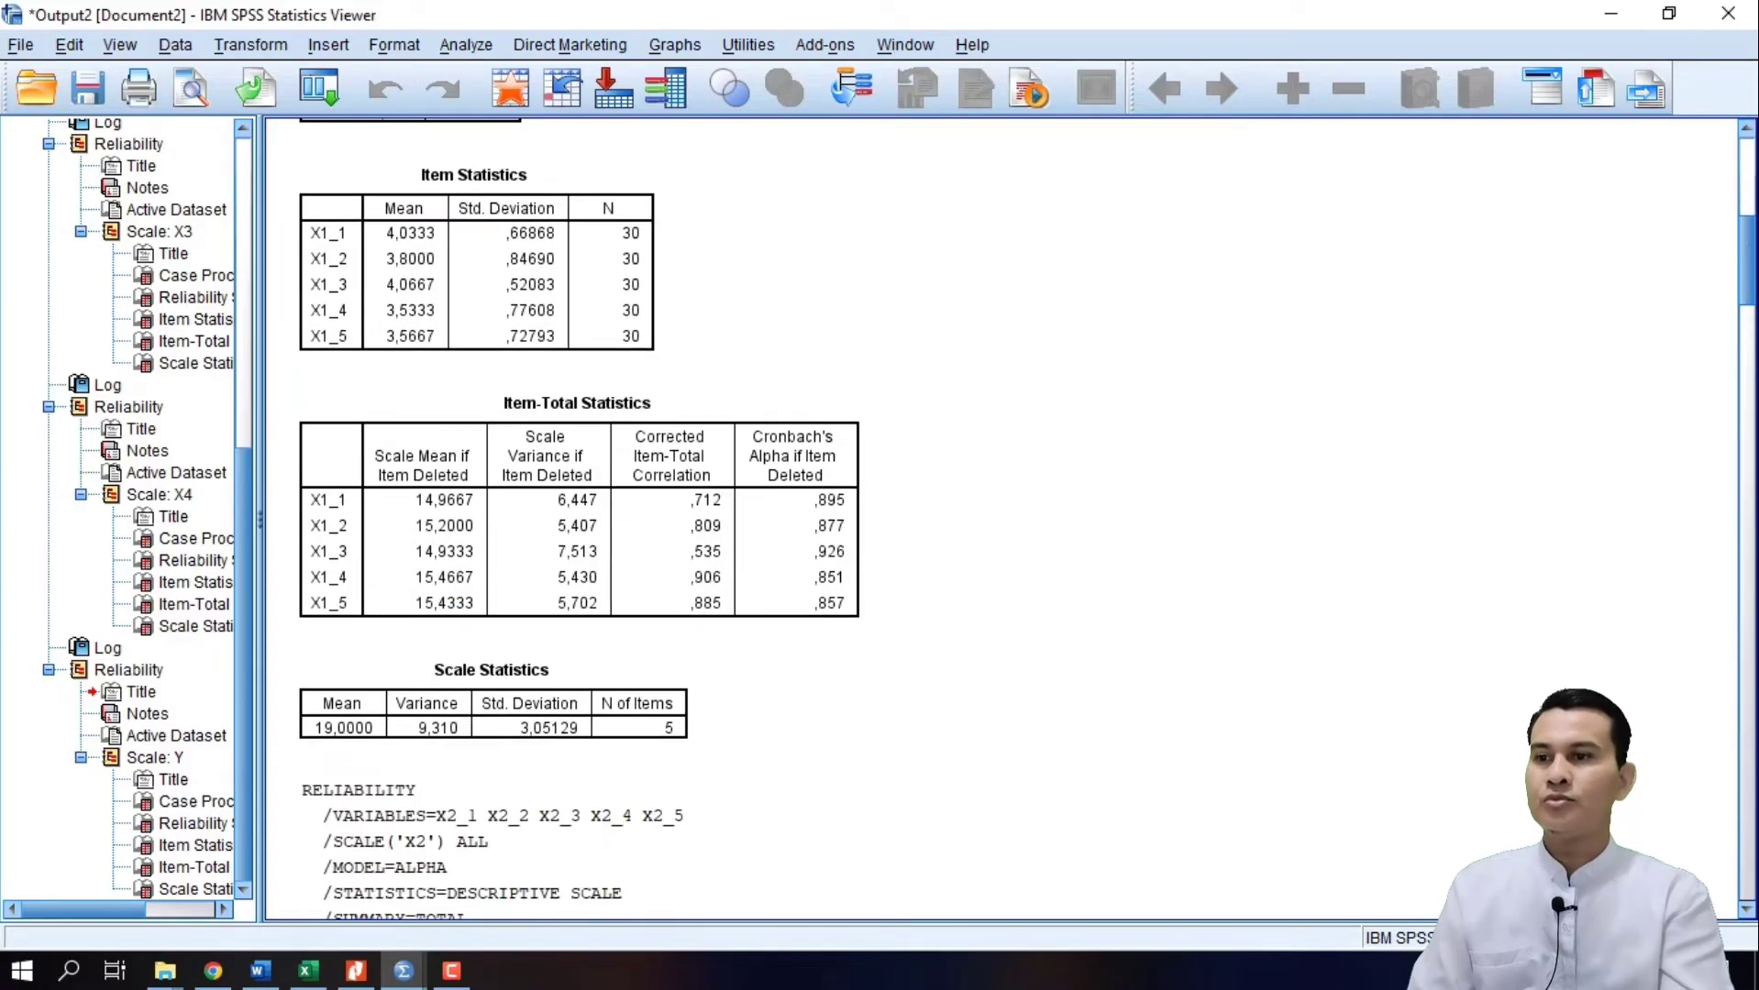
pyautogui.scroll(-3, 1026, 519)
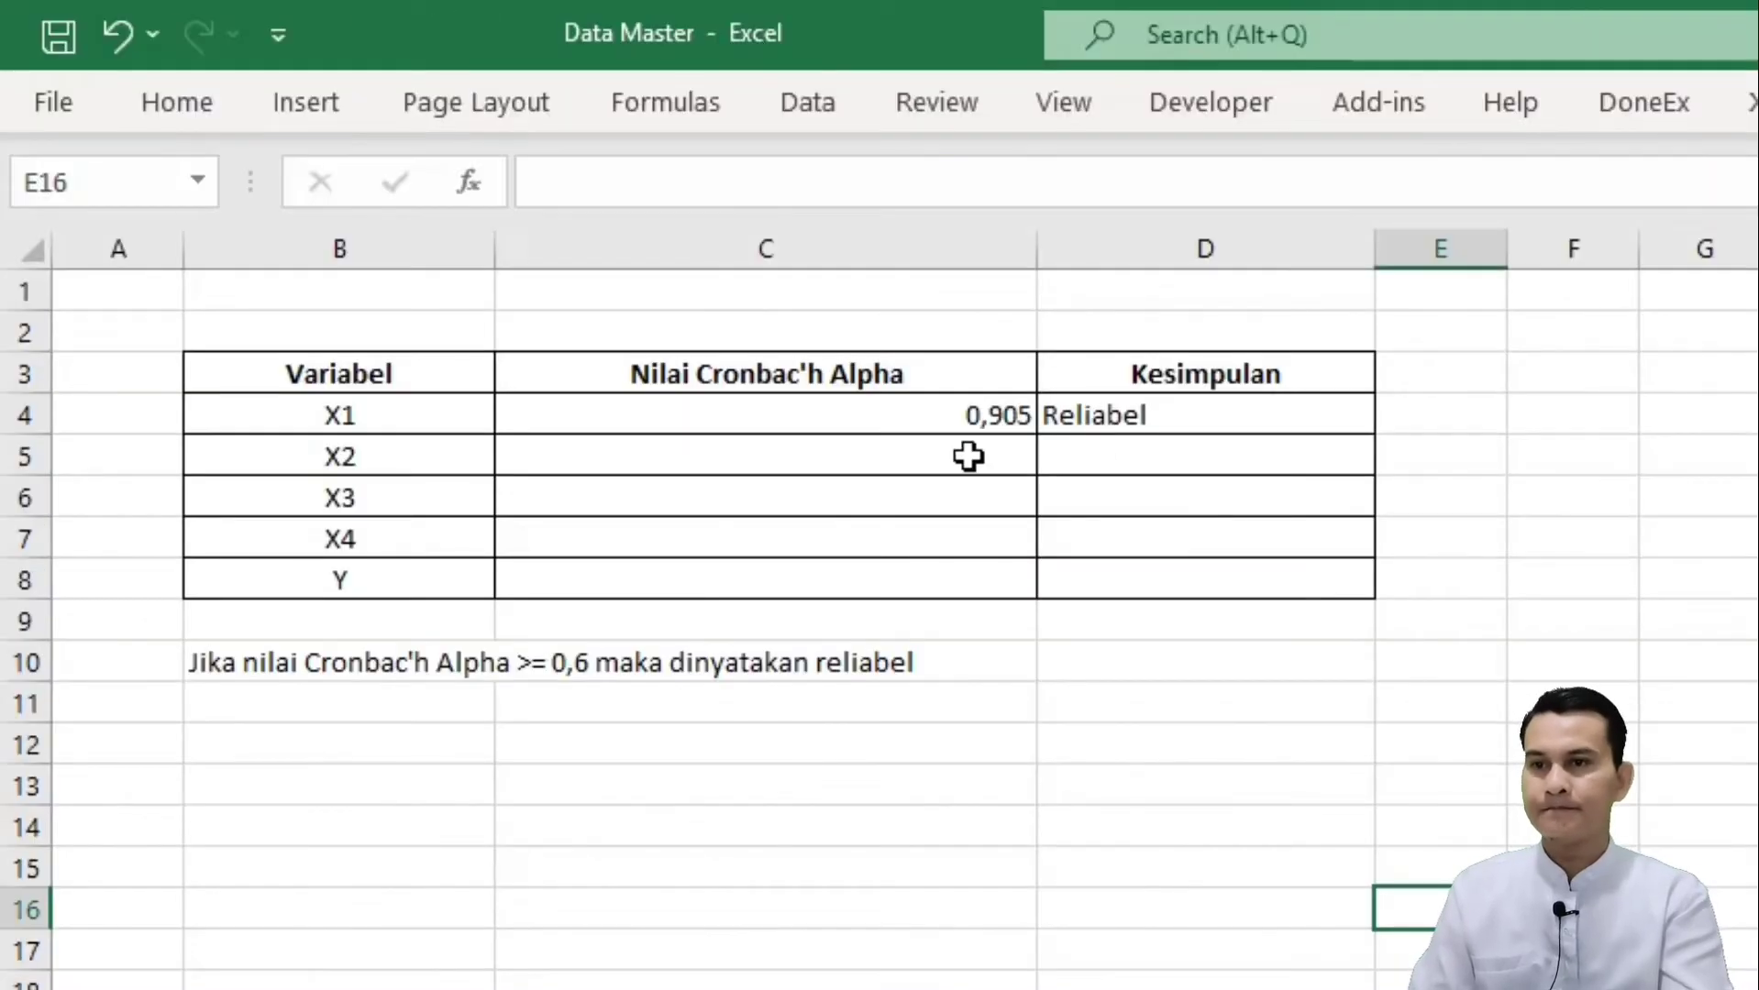
pyautogui.click(968, 456)
pyautogui.write('0,892')
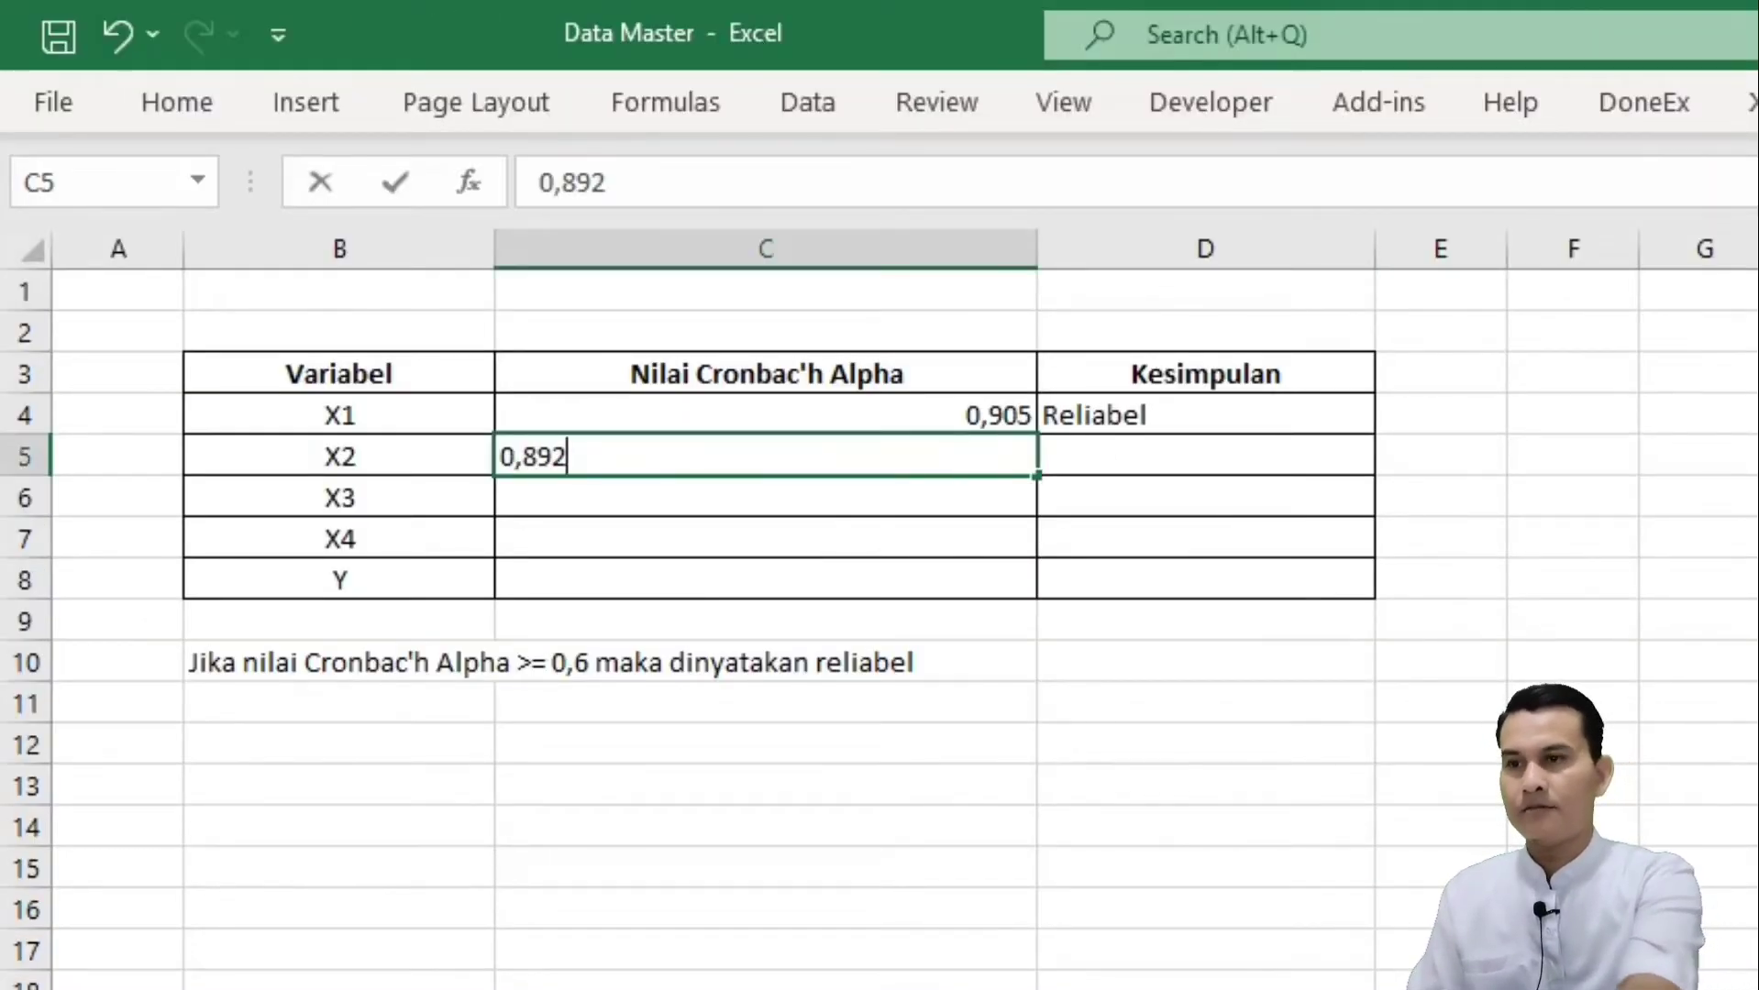
pyautogui.click(1574, 989)
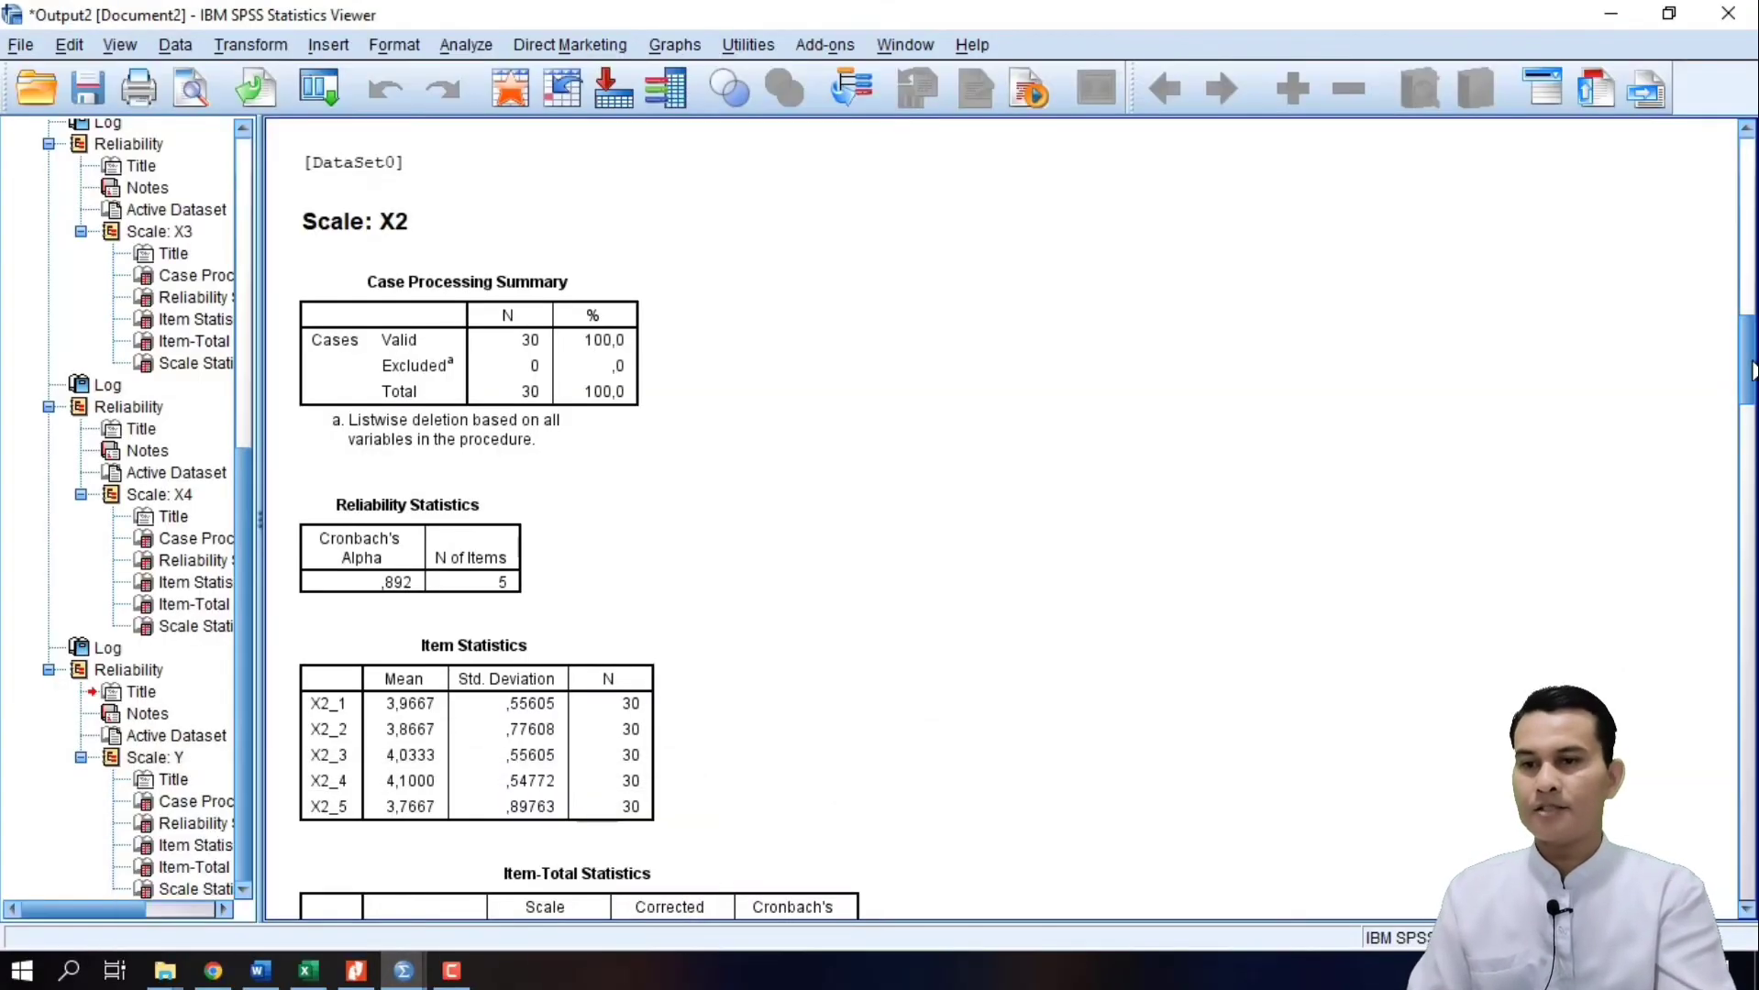
# Step: Find the Cronbach's Alpha of scale X3 in the SPSS output and enter 0,853 in cell C6 of the Excel table
pyautogui.moveTo(1751, 371); pyautogui.dragTo(1751, 509)
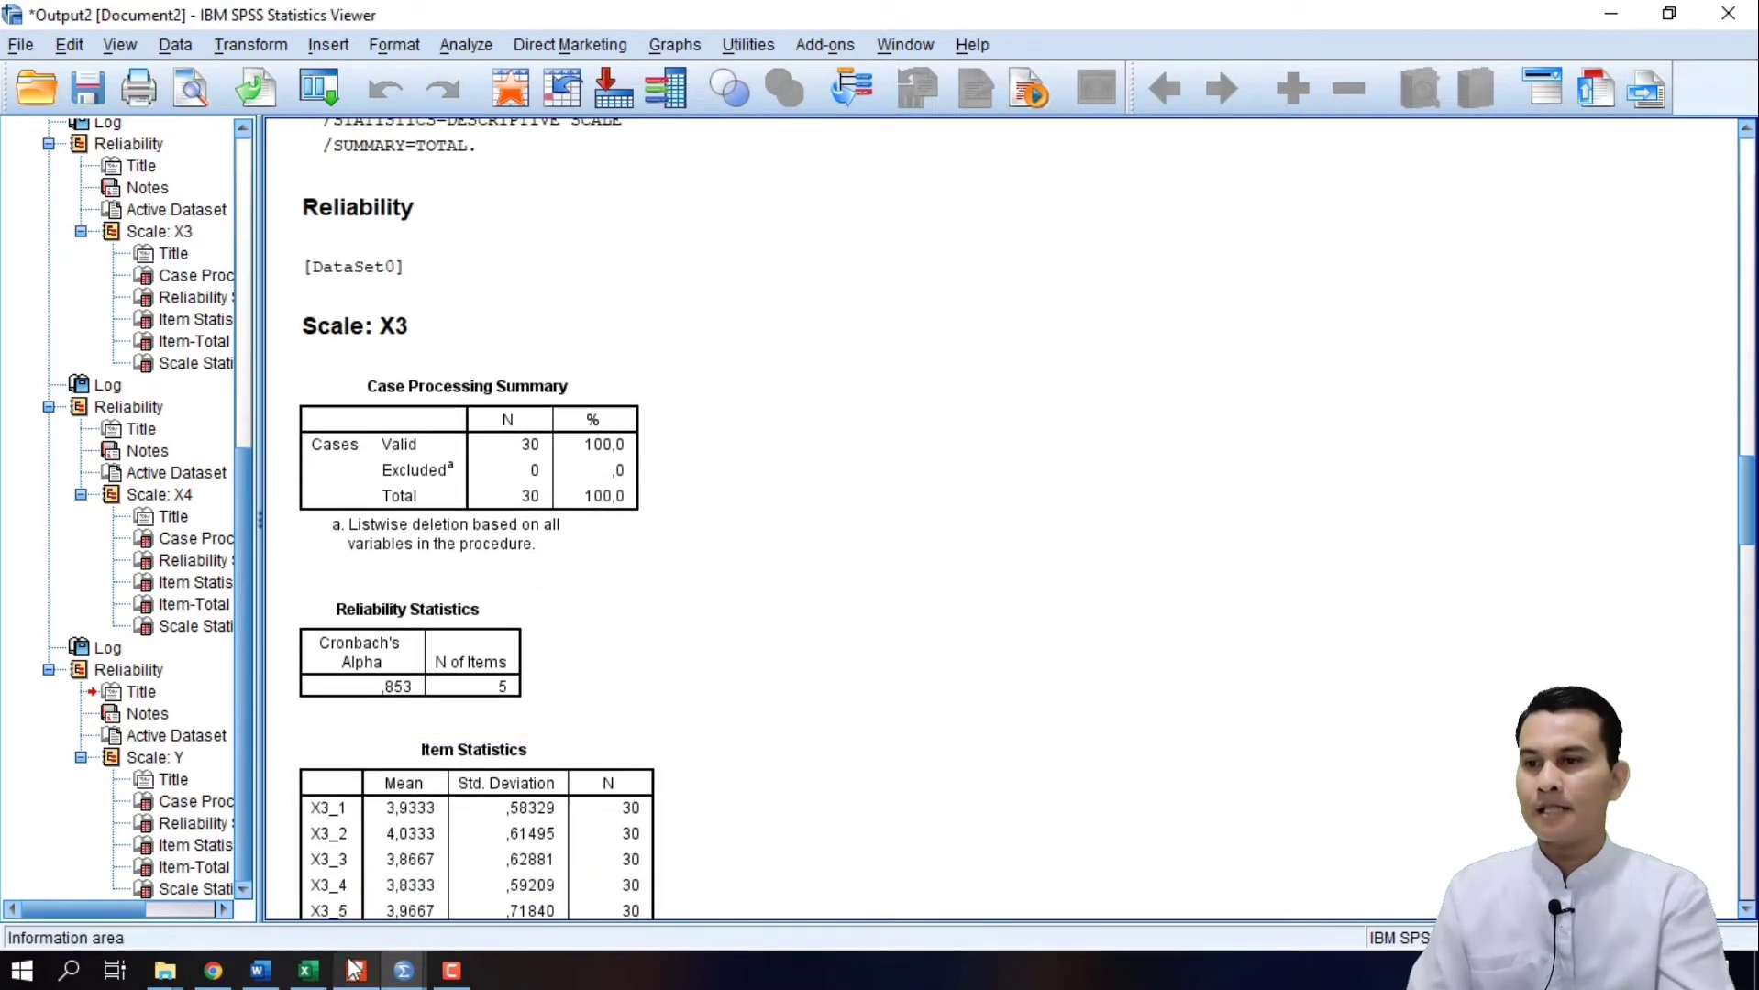
pyautogui.click(308, 971)
pyautogui.click(605, 313)
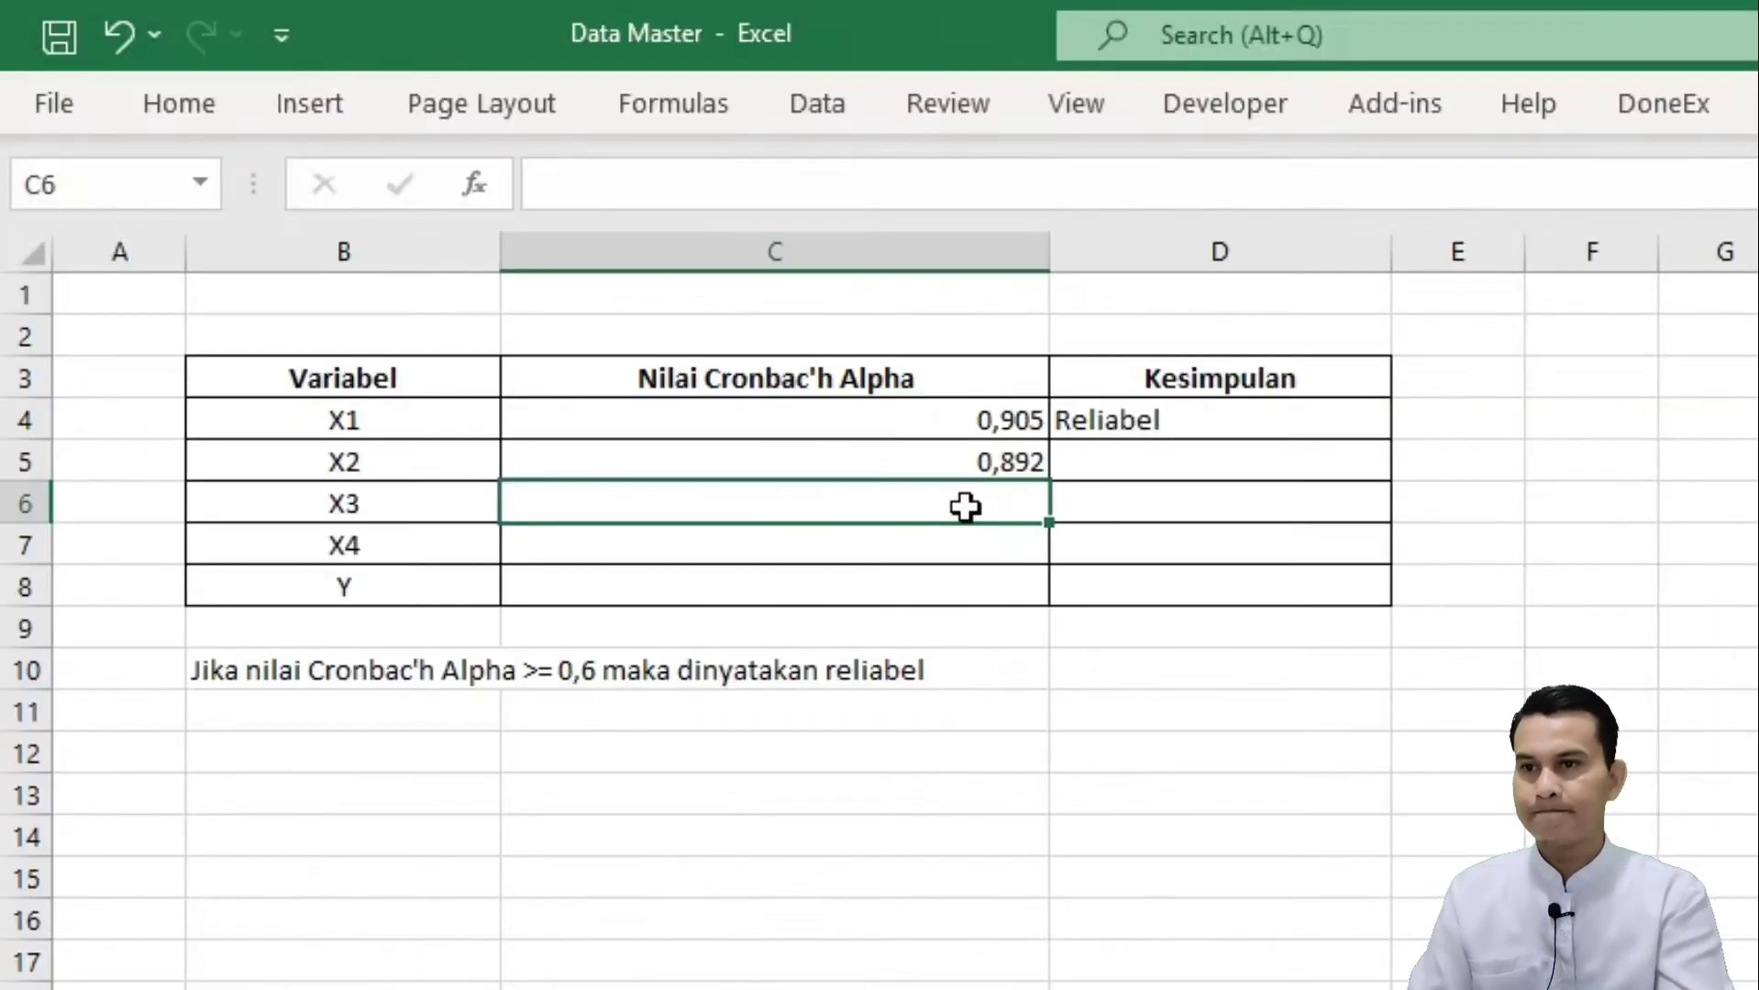
pyautogui.write('0,85')
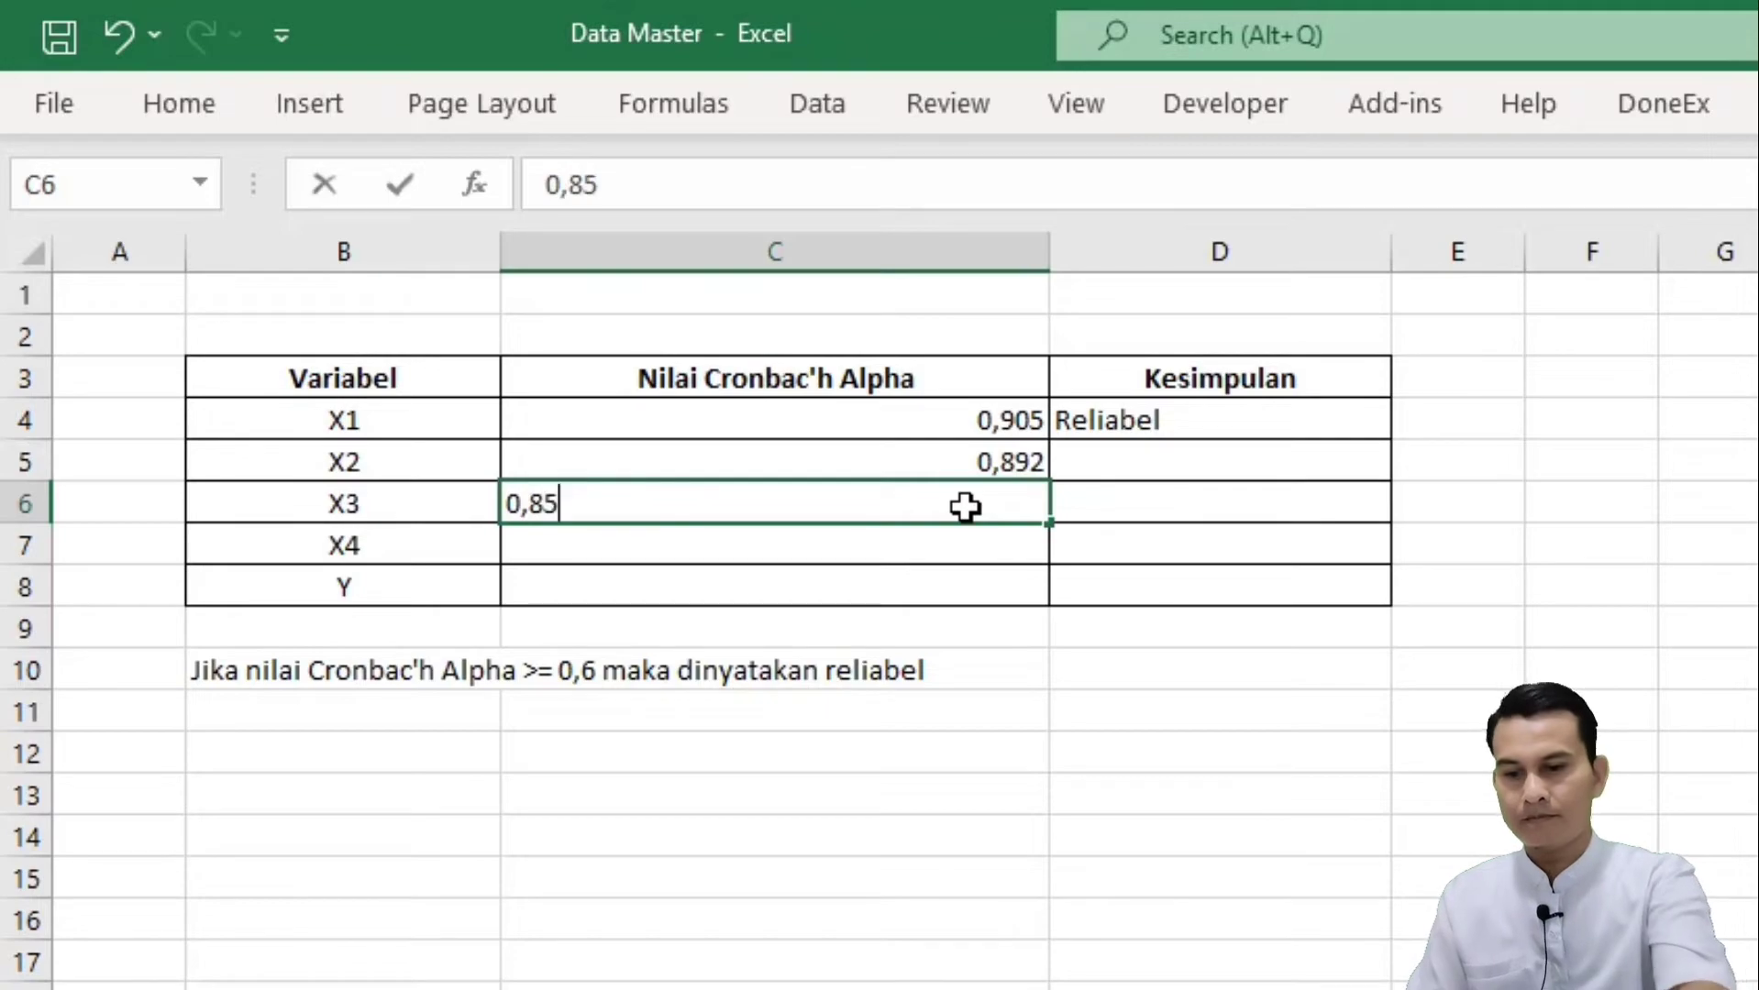
pyautogui.write('3')
pyautogui.click(1417, 919)
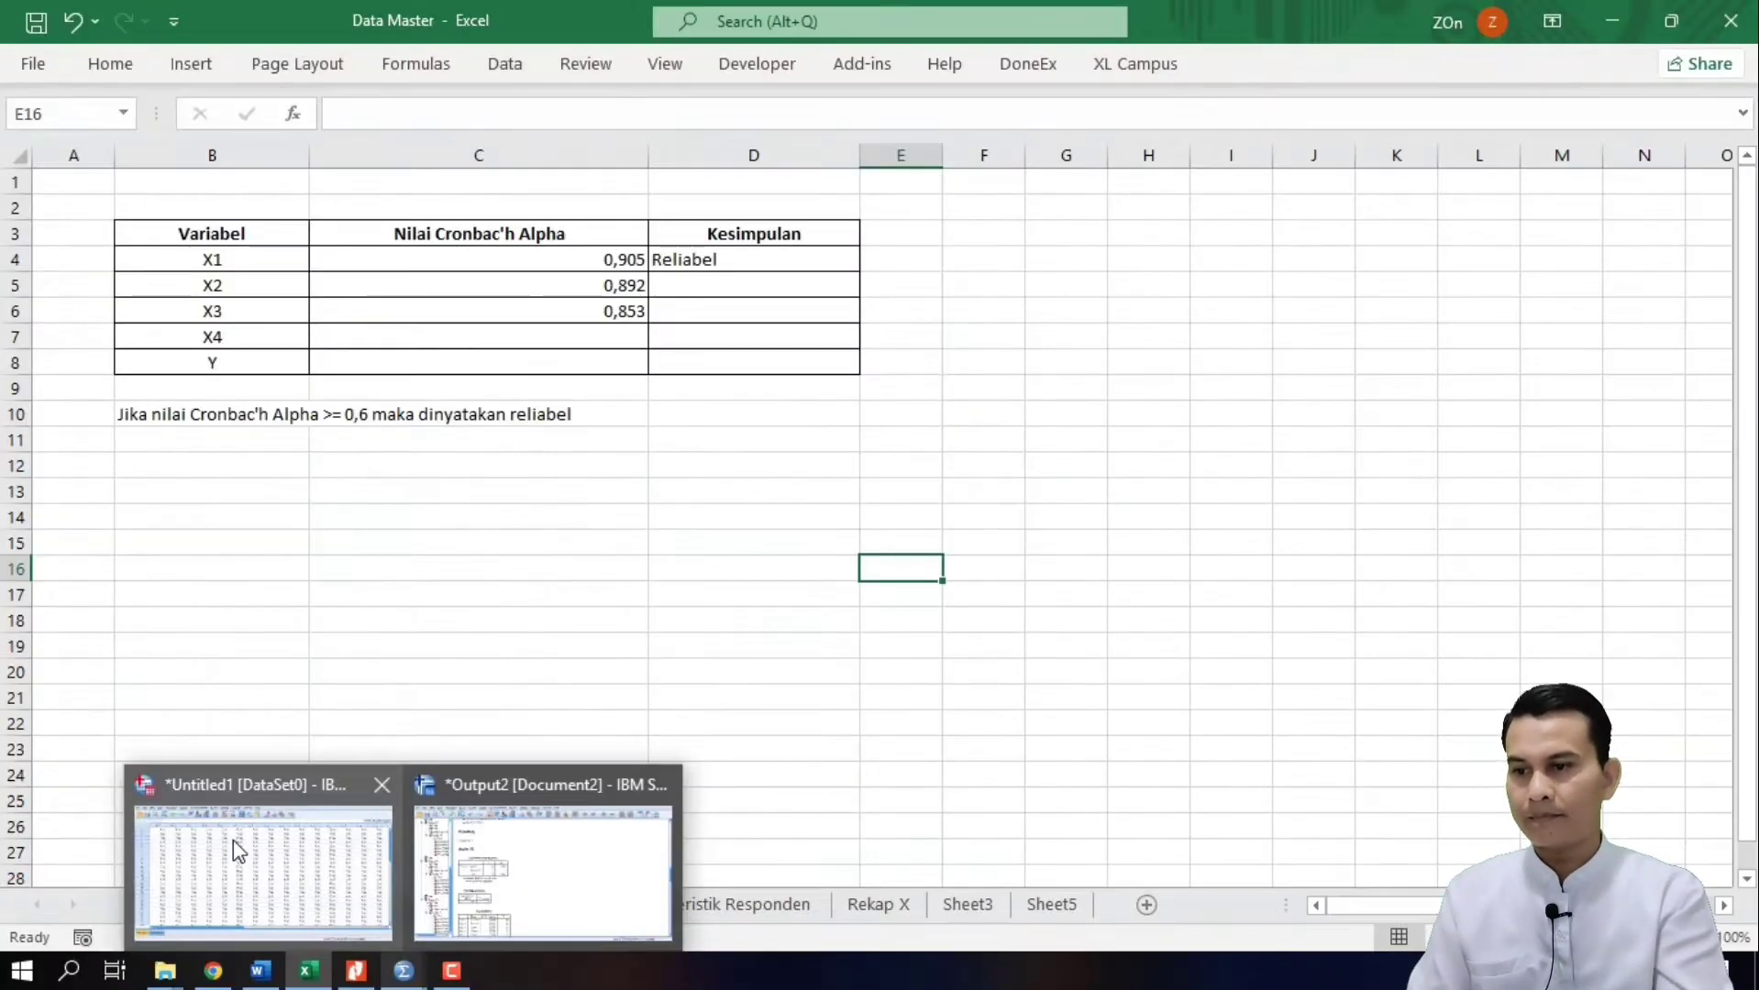
# Step: Look up the Cronbach's Alpha of scale X4 in the SPSS output and enter 0,946 in cell C7 of the Excel table
pyautogui.click(234, 839)
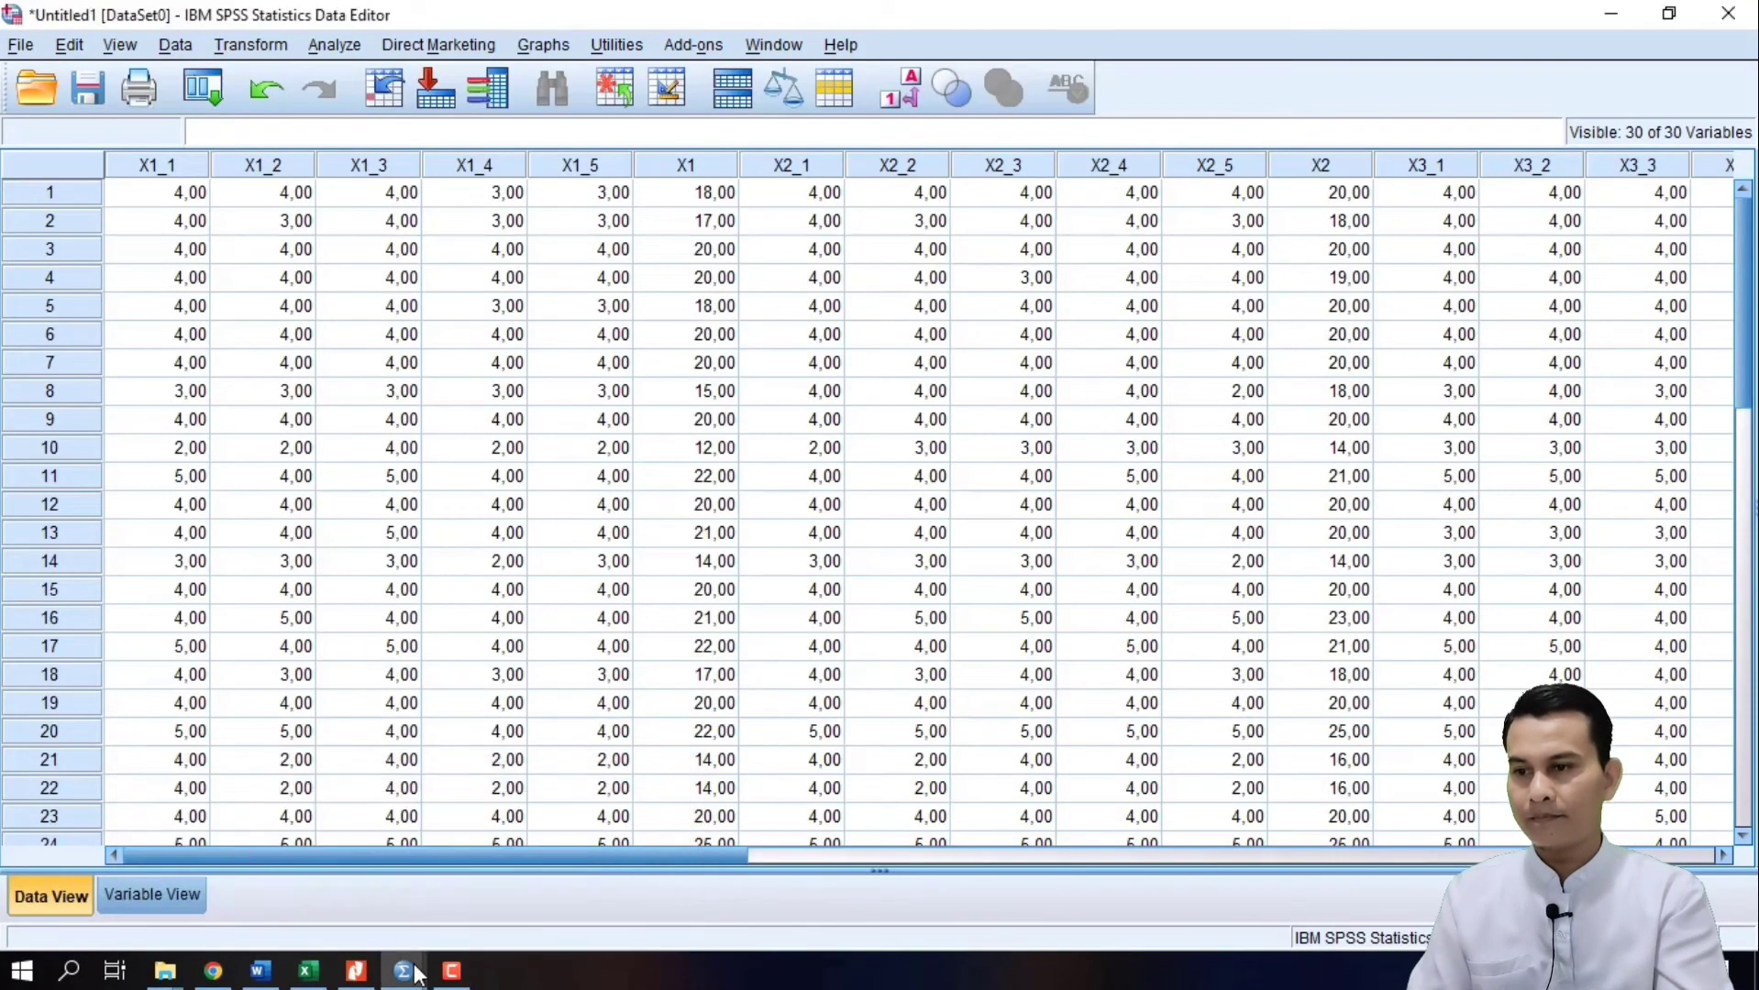
pyautogui.click(568, 877)
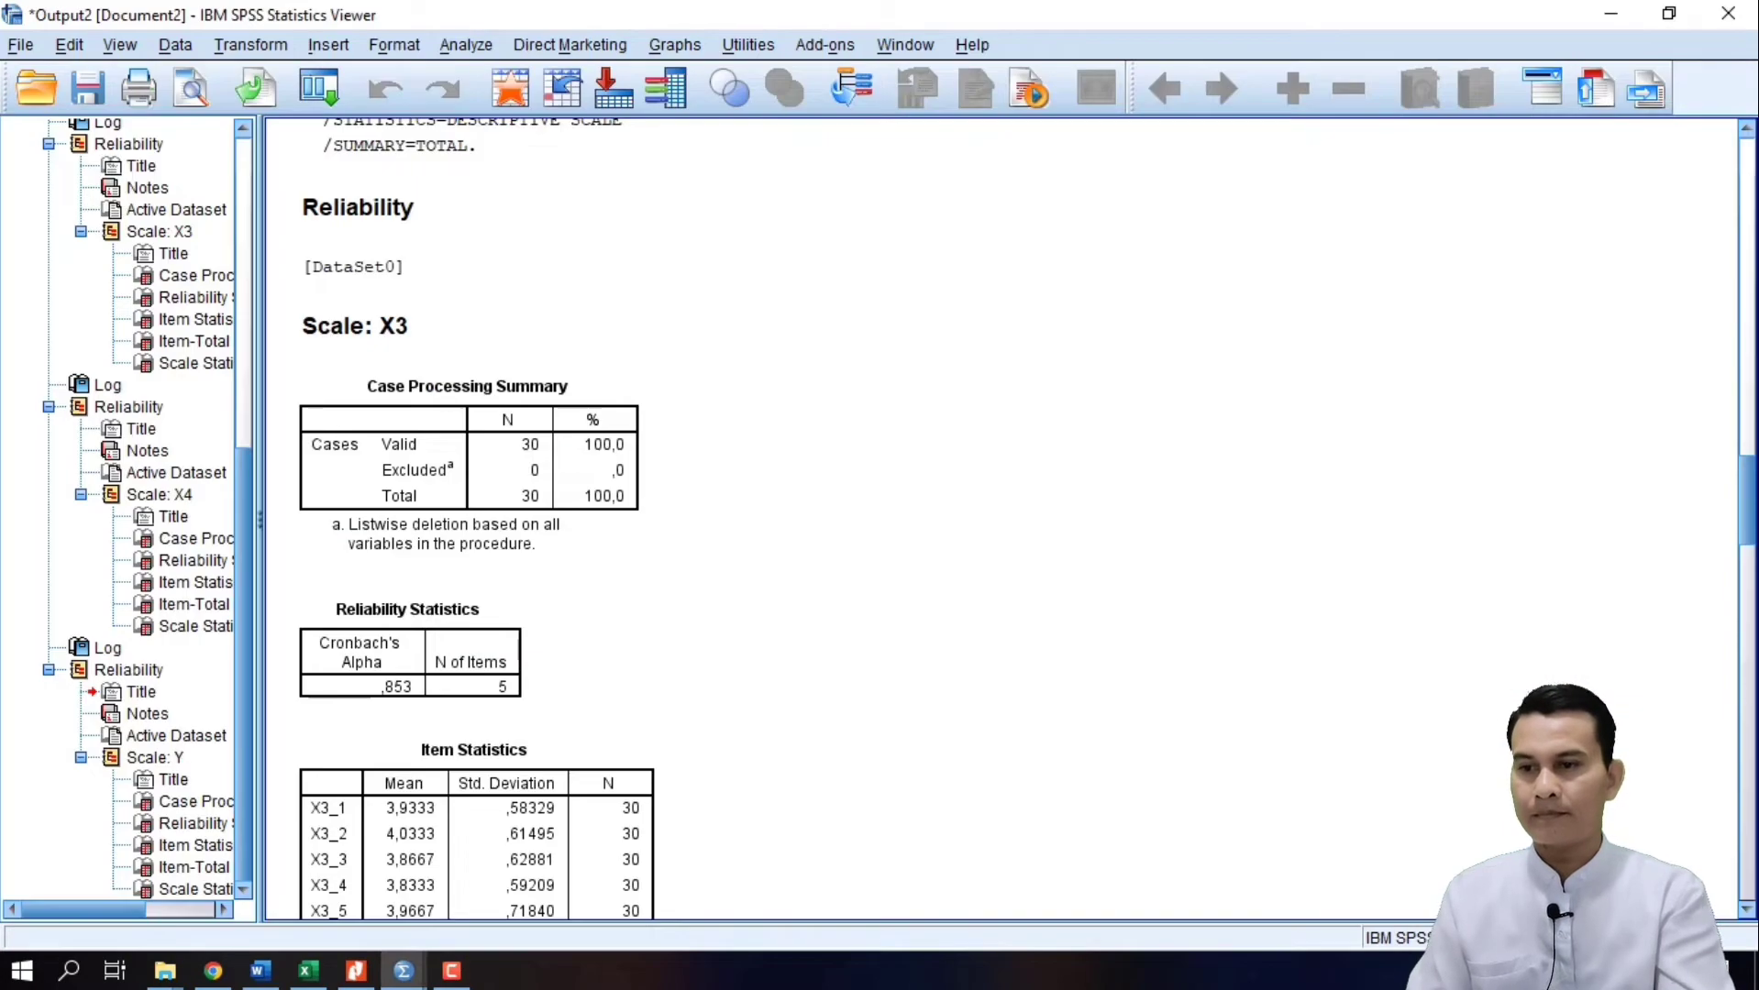
pyautogui.moveTo(1745, 504); pyautogui.dragTo(1751, 653)
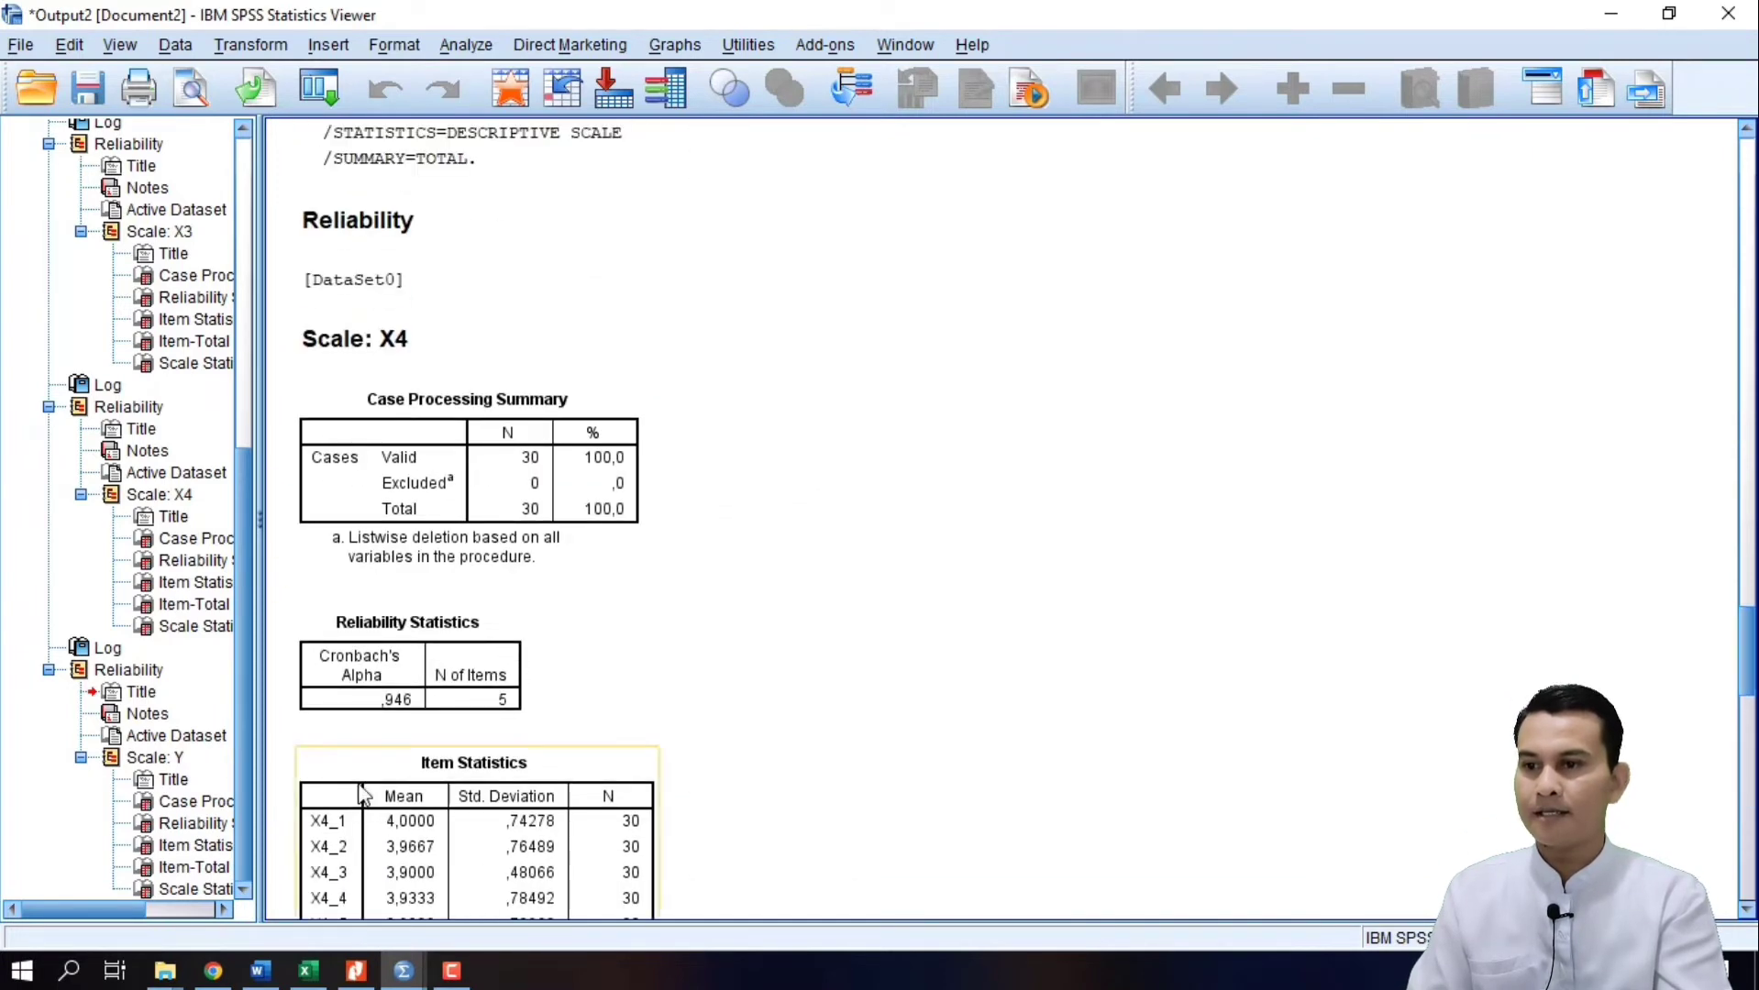
pyautogui.click(308, 971)
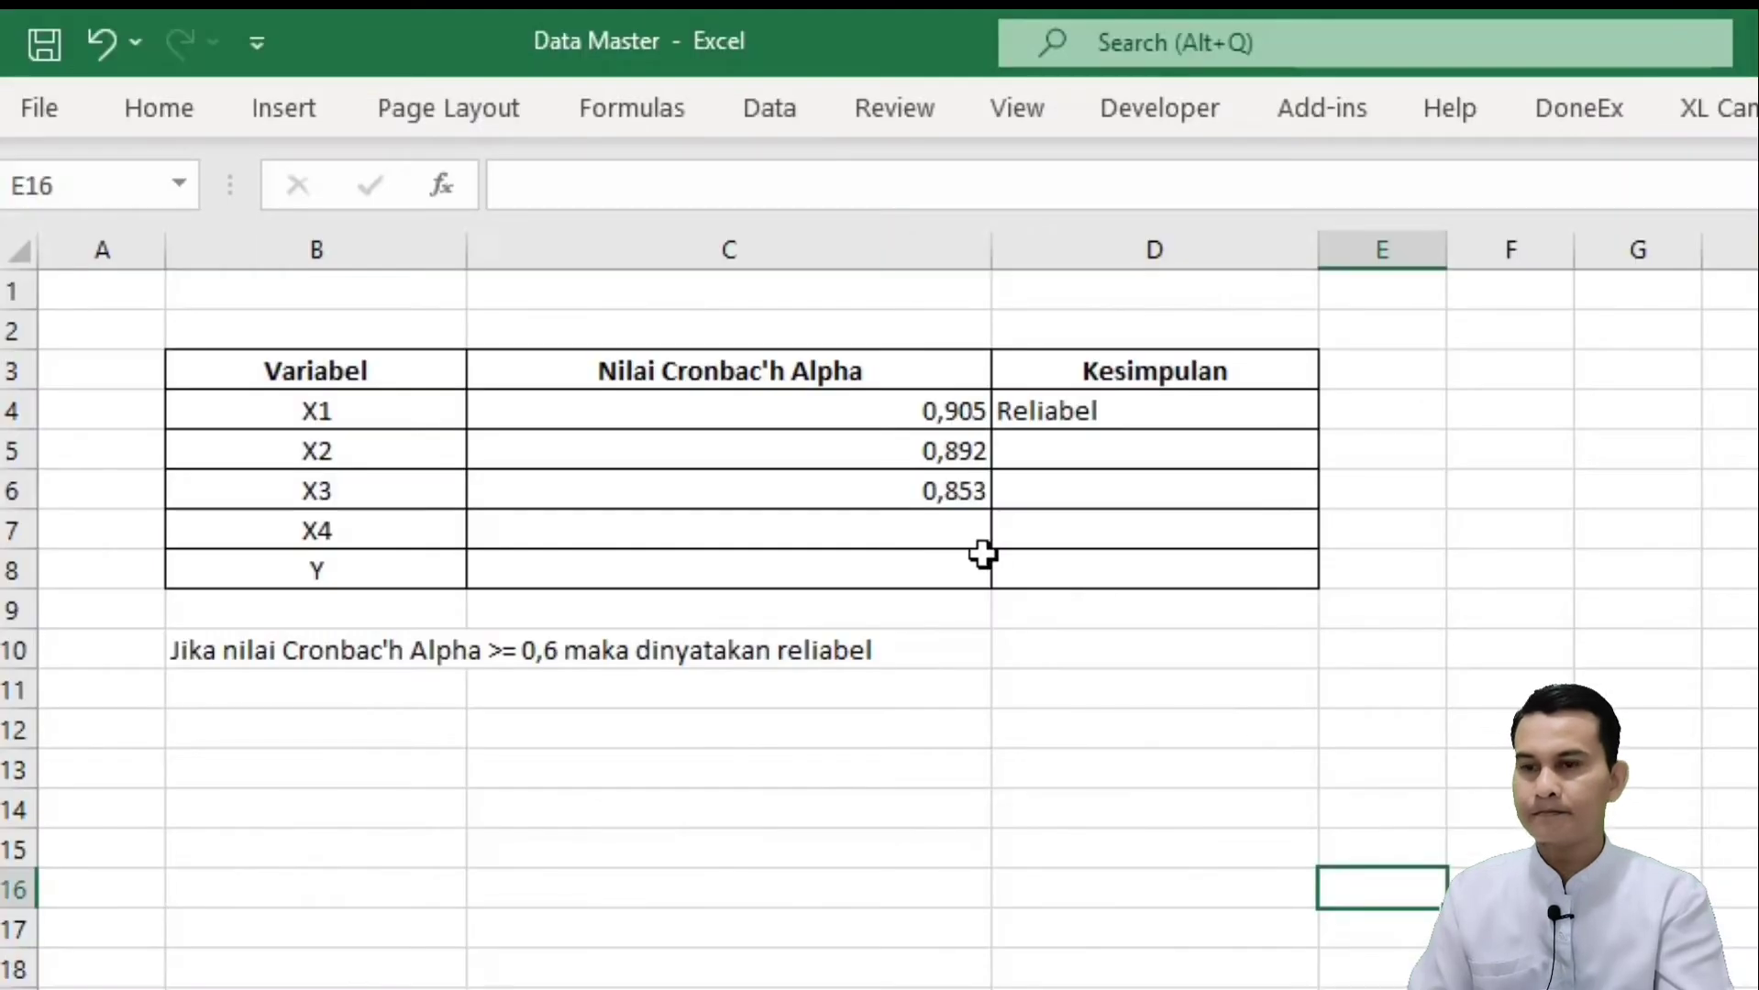
pyautogui.click(623, 332)
pyautogui.write('0,')
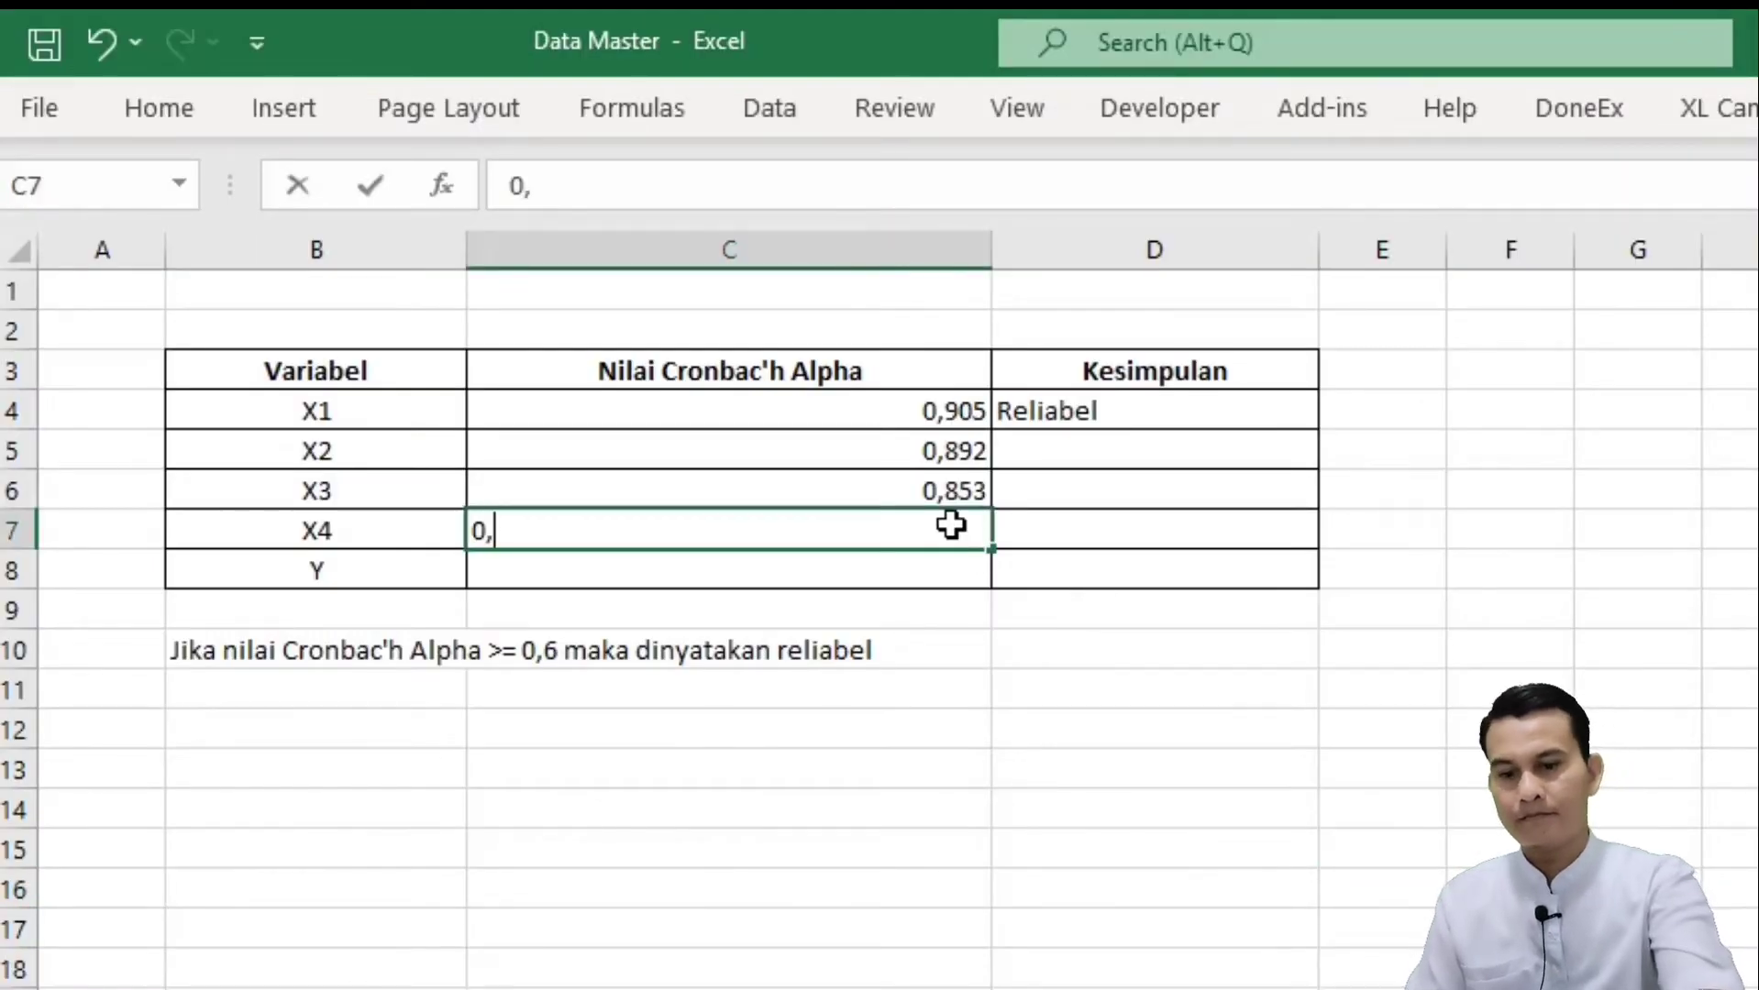
pyautogui.write('956')
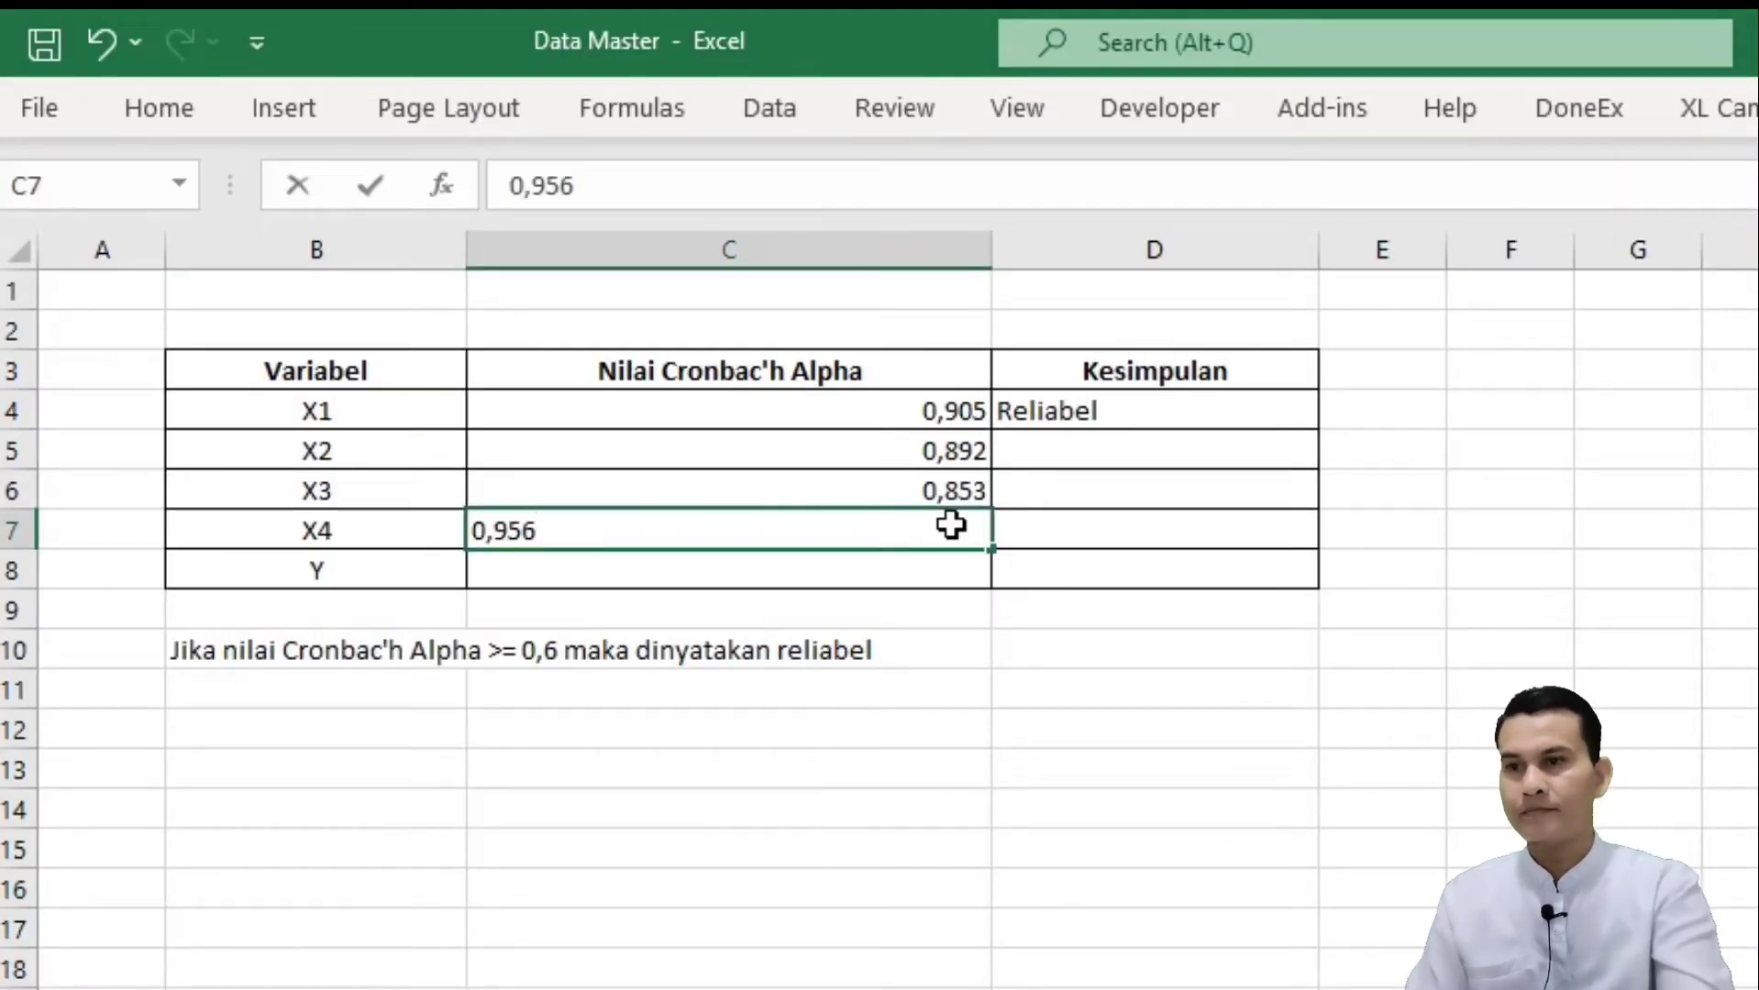
pyautogui.press('BackSpace')
pyautogui.press('BackSpace')
pyautogui.press('BackSpace')
pyautogui.write('946')
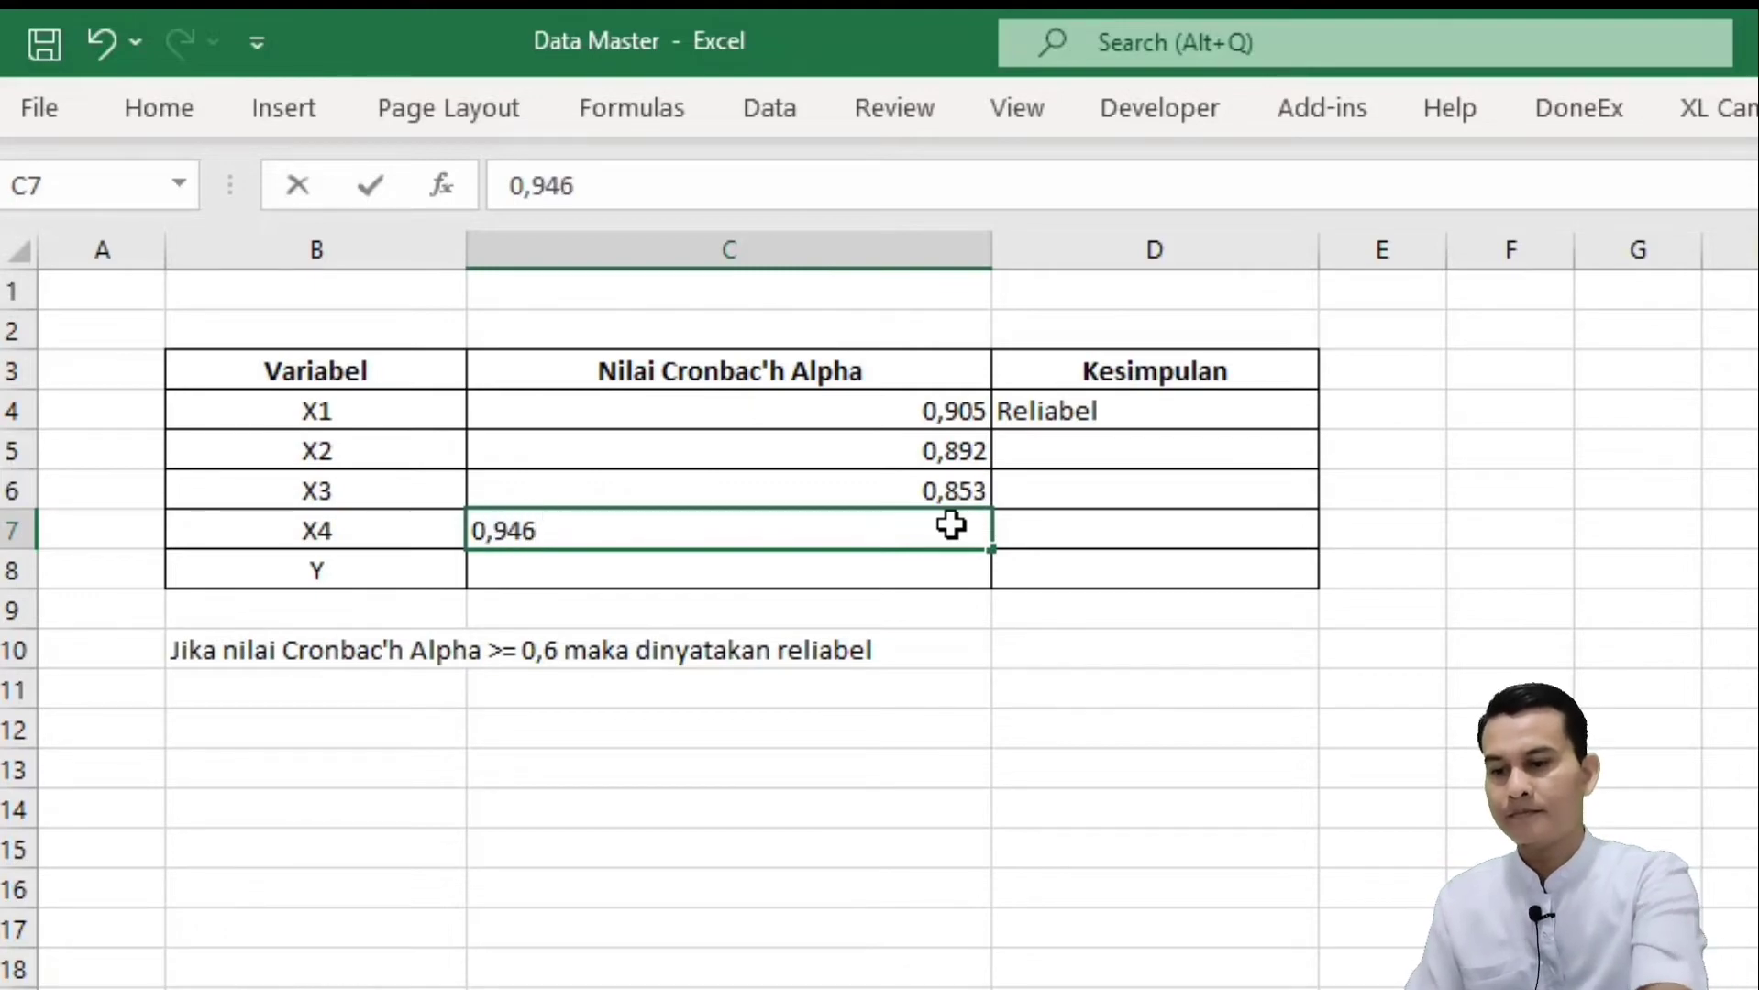
pyautogui.click(1172, 718)
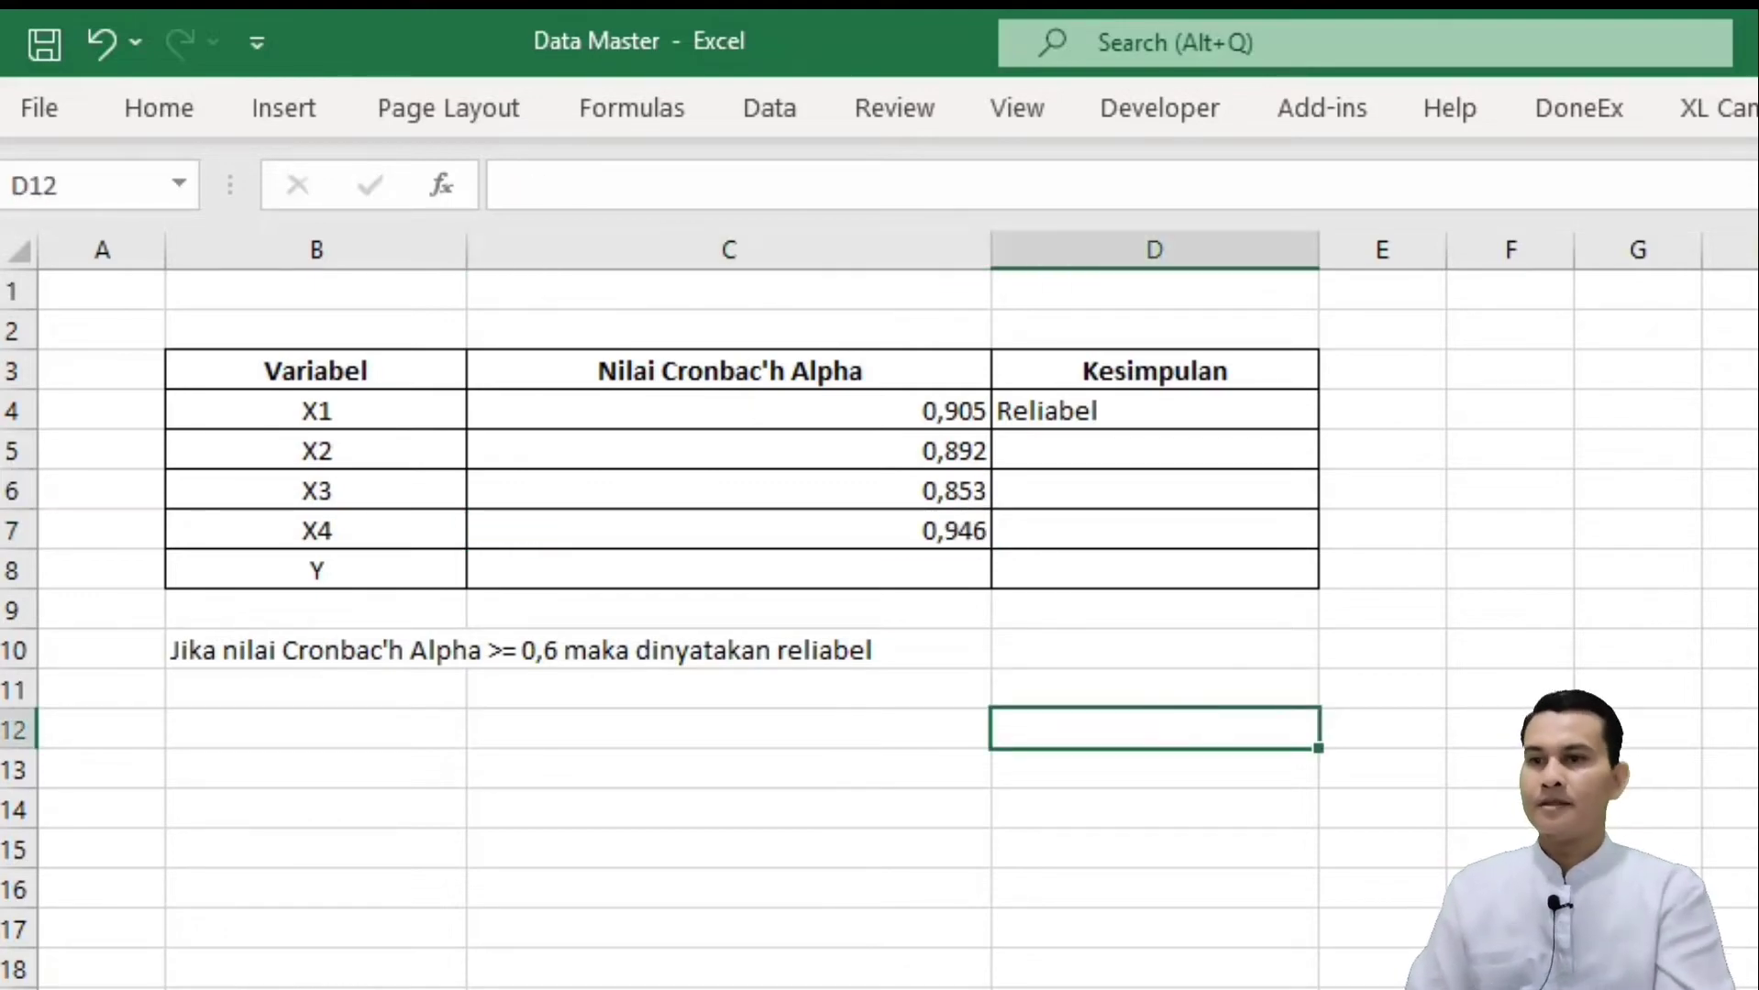
# Step: Find the Cronbach's Alpha of scale Y in the SPSS output and enter 0,819 in cell C8 of the Excel table
pyautogui.hotkey('alt', 'Tab')
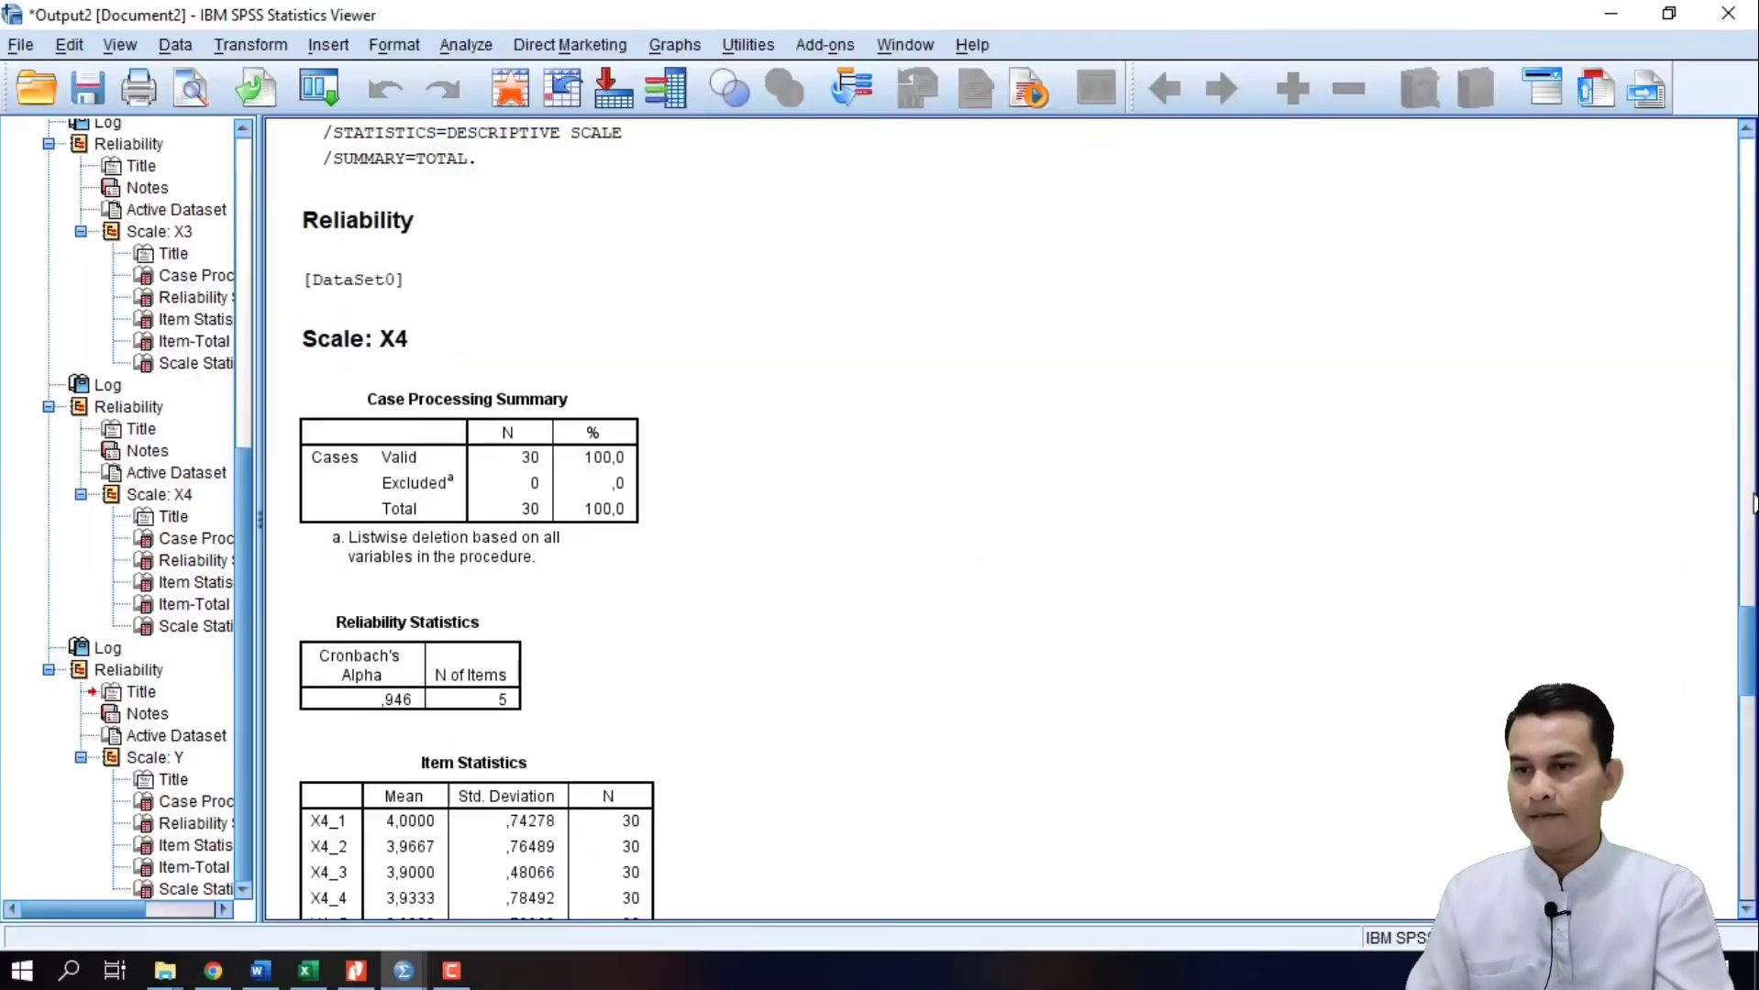
pyautogui.moveTo(1749, 674); pyautogui.dragTo(1748, 875)
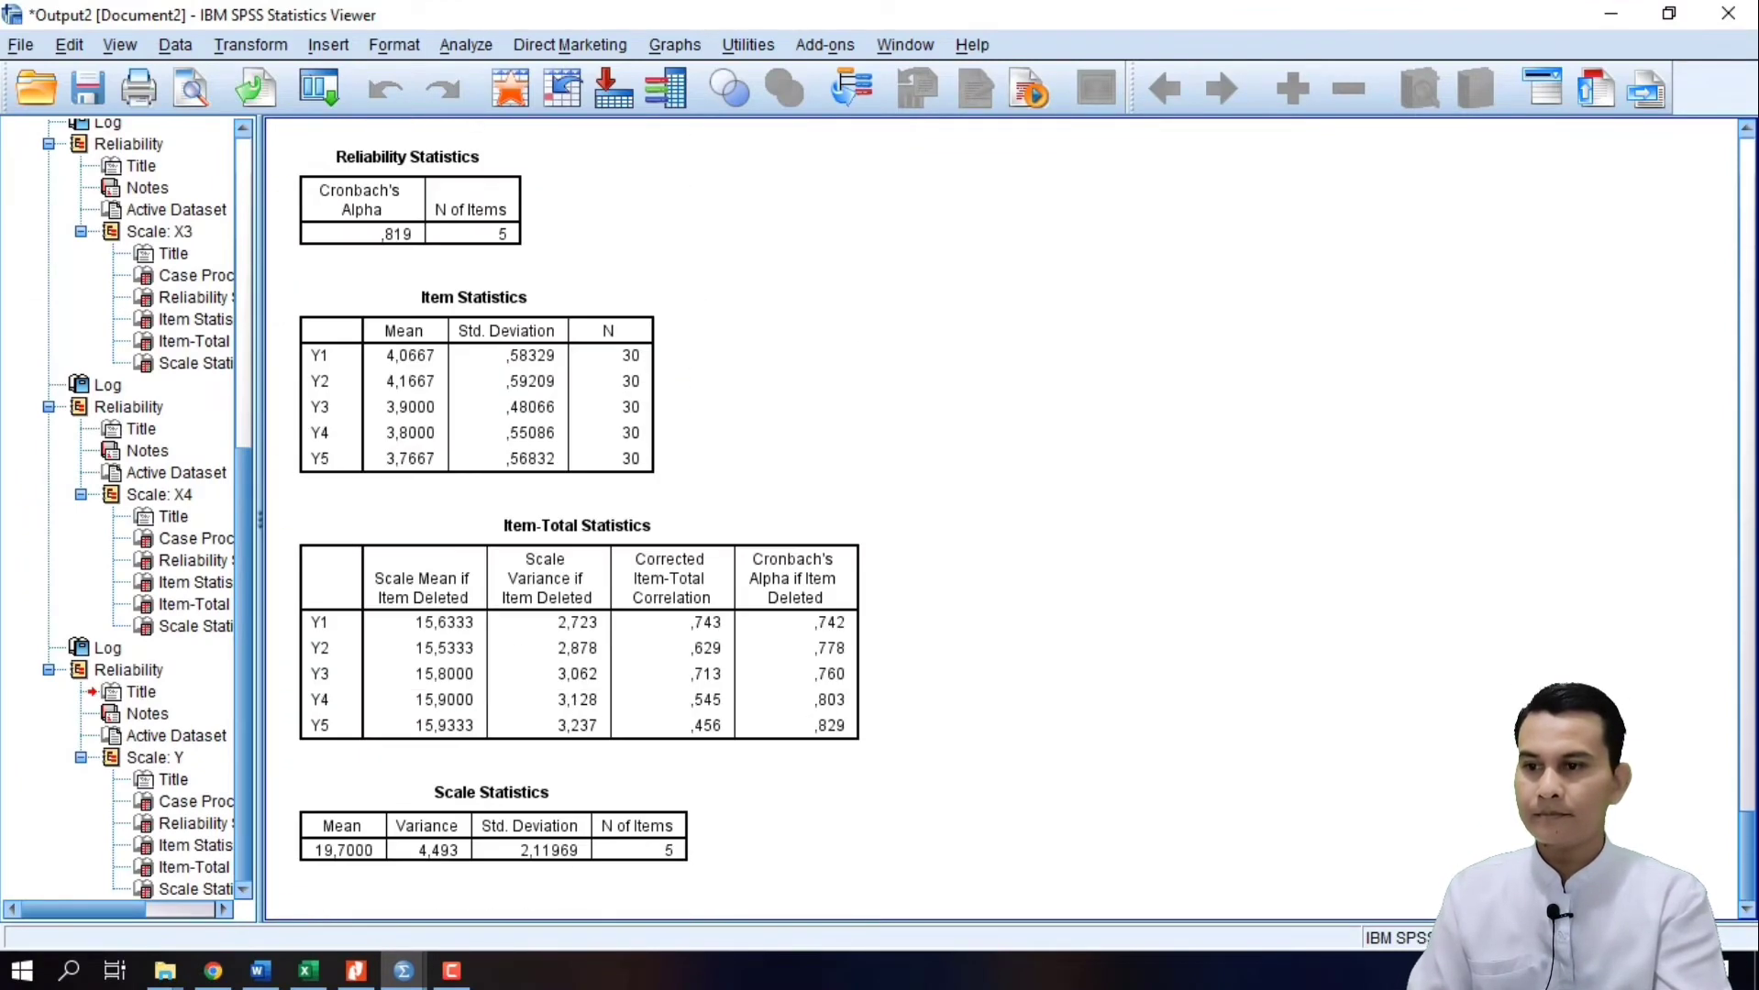
pyautogui.click(308, 971)
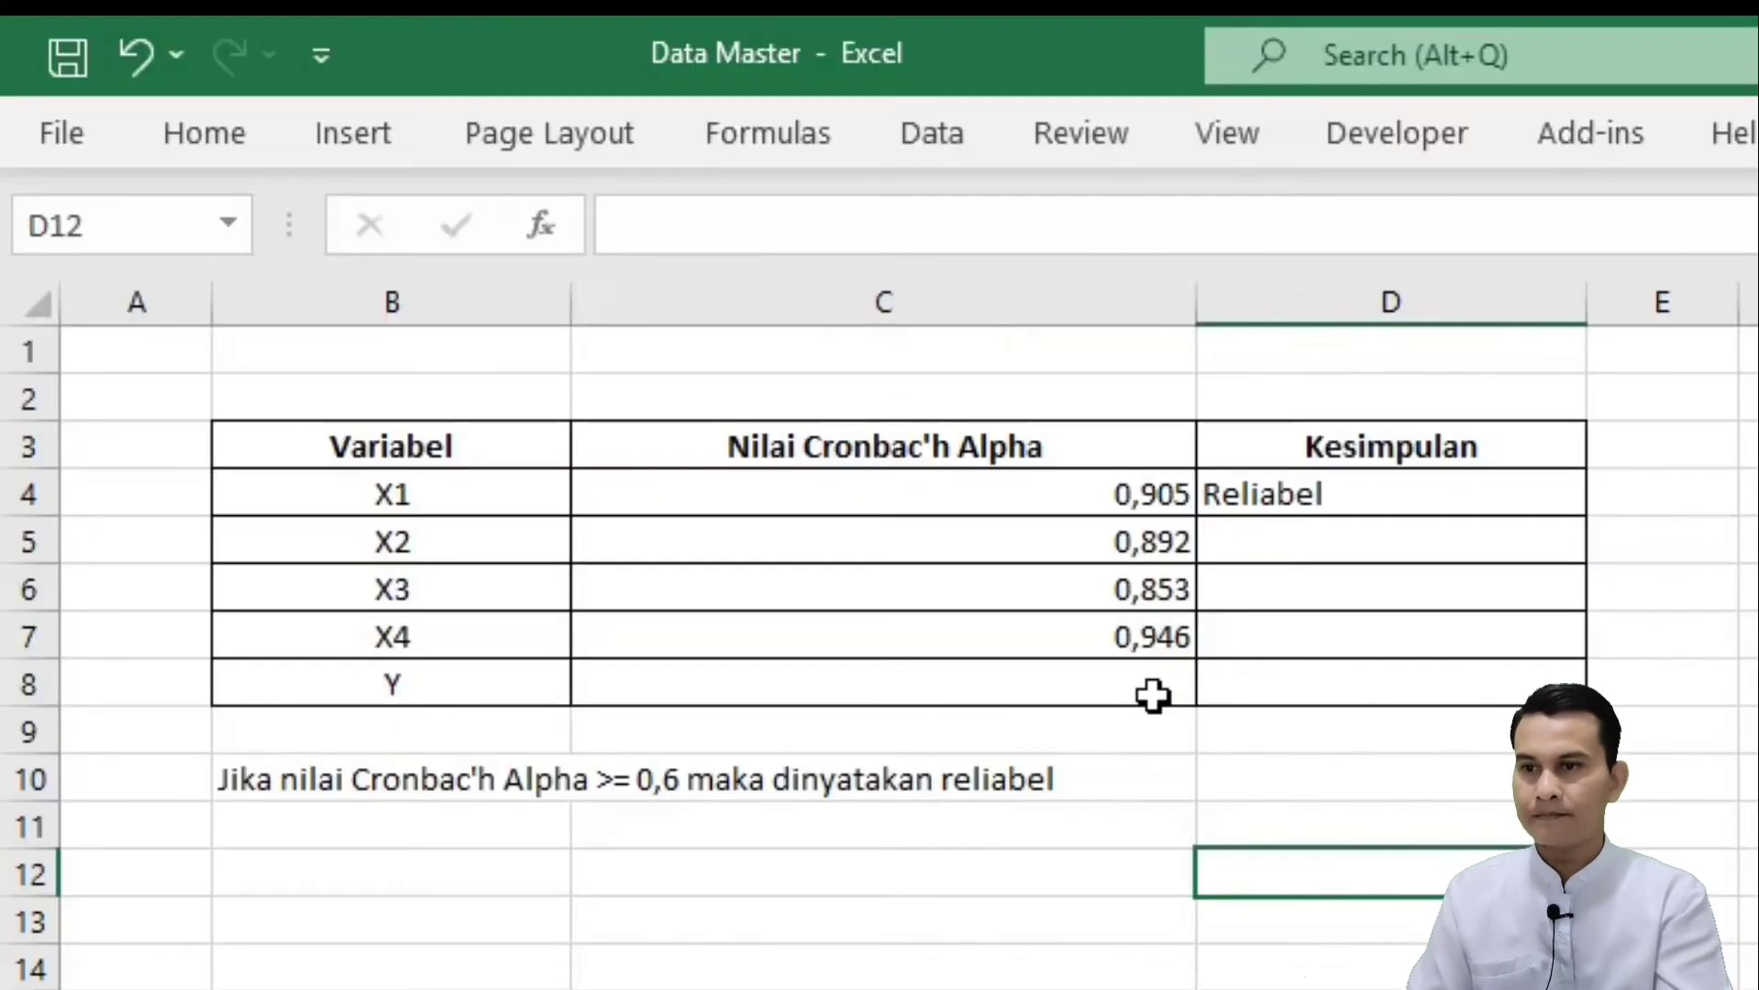
pyautogui.click(1152, 696)
pyautogui.write('0,')
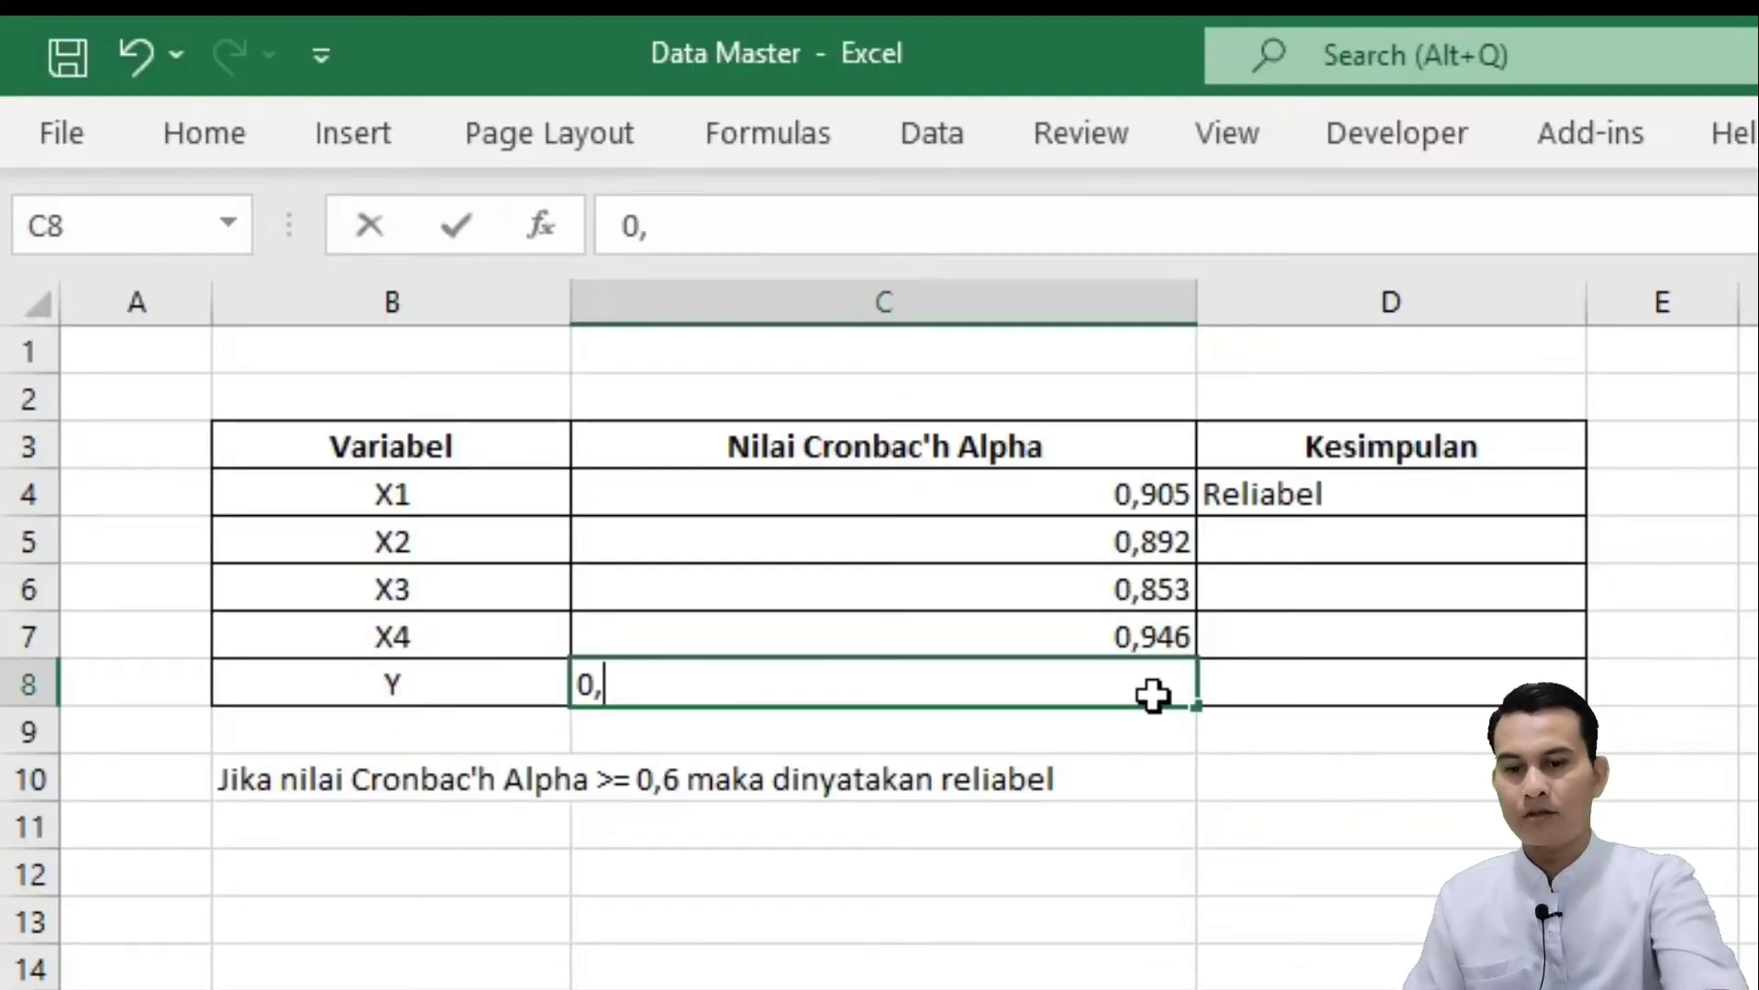
pyautogui.write('9')
pyautogui.press('BackSpace')
pyautogui.write('819')
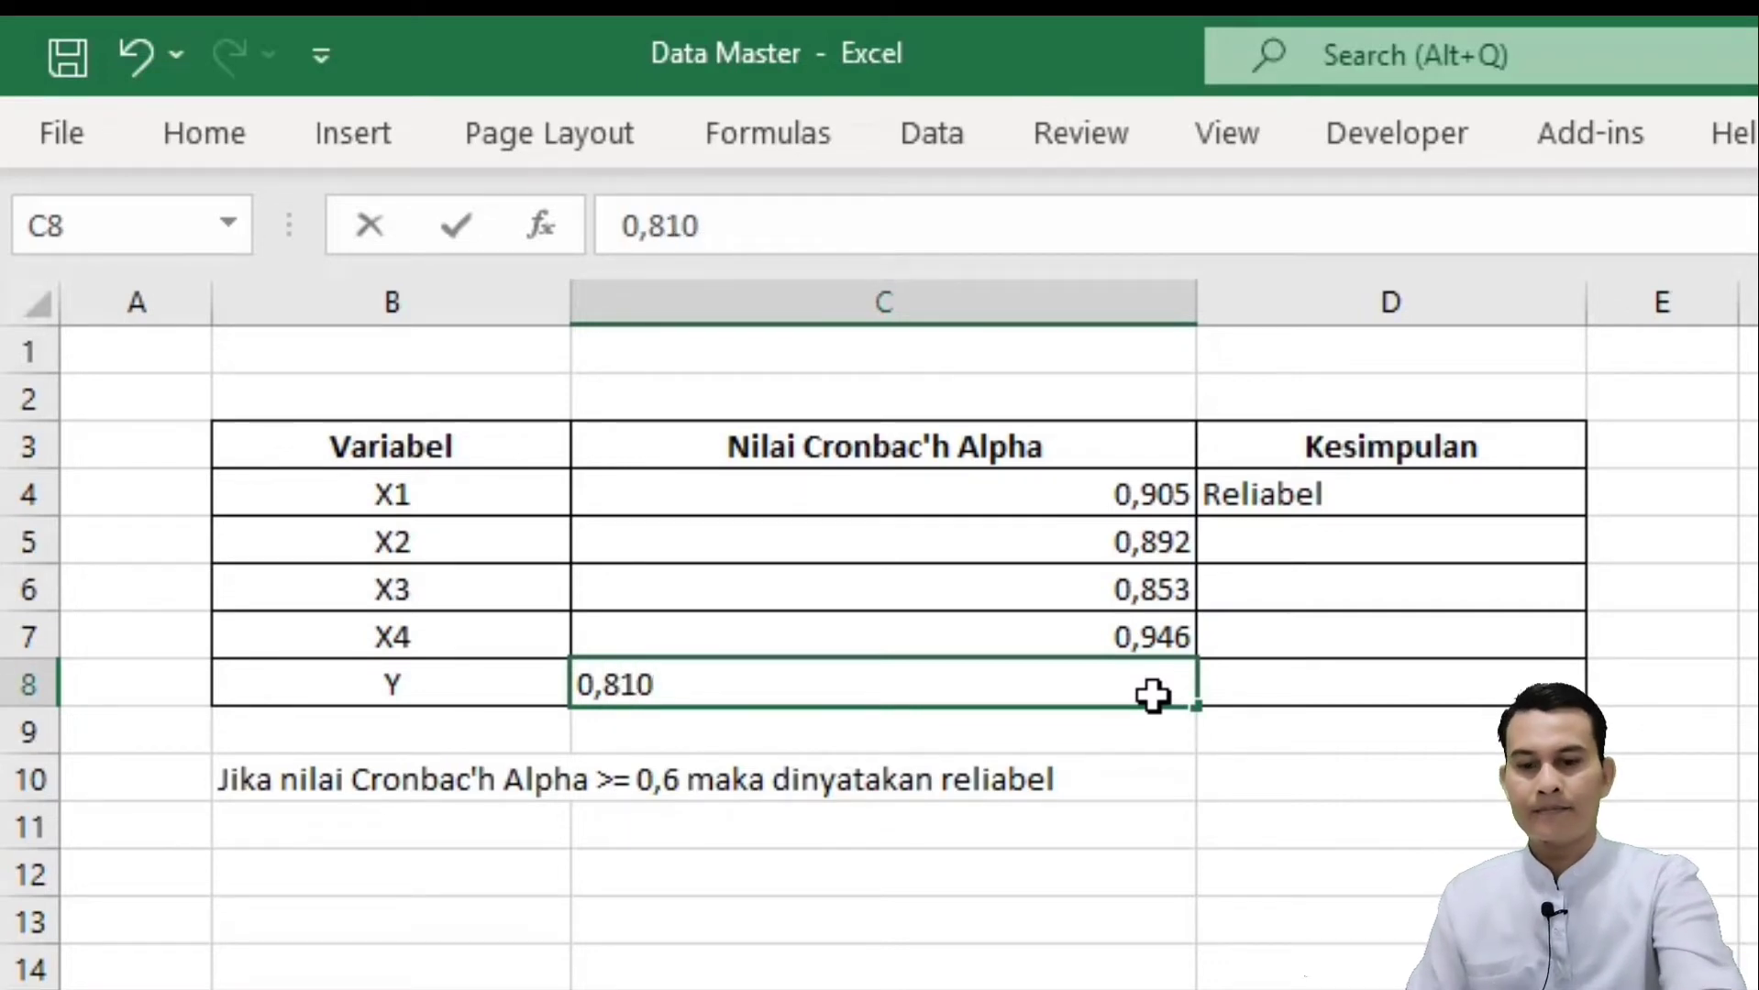
pyautogui.click(1751, 986)
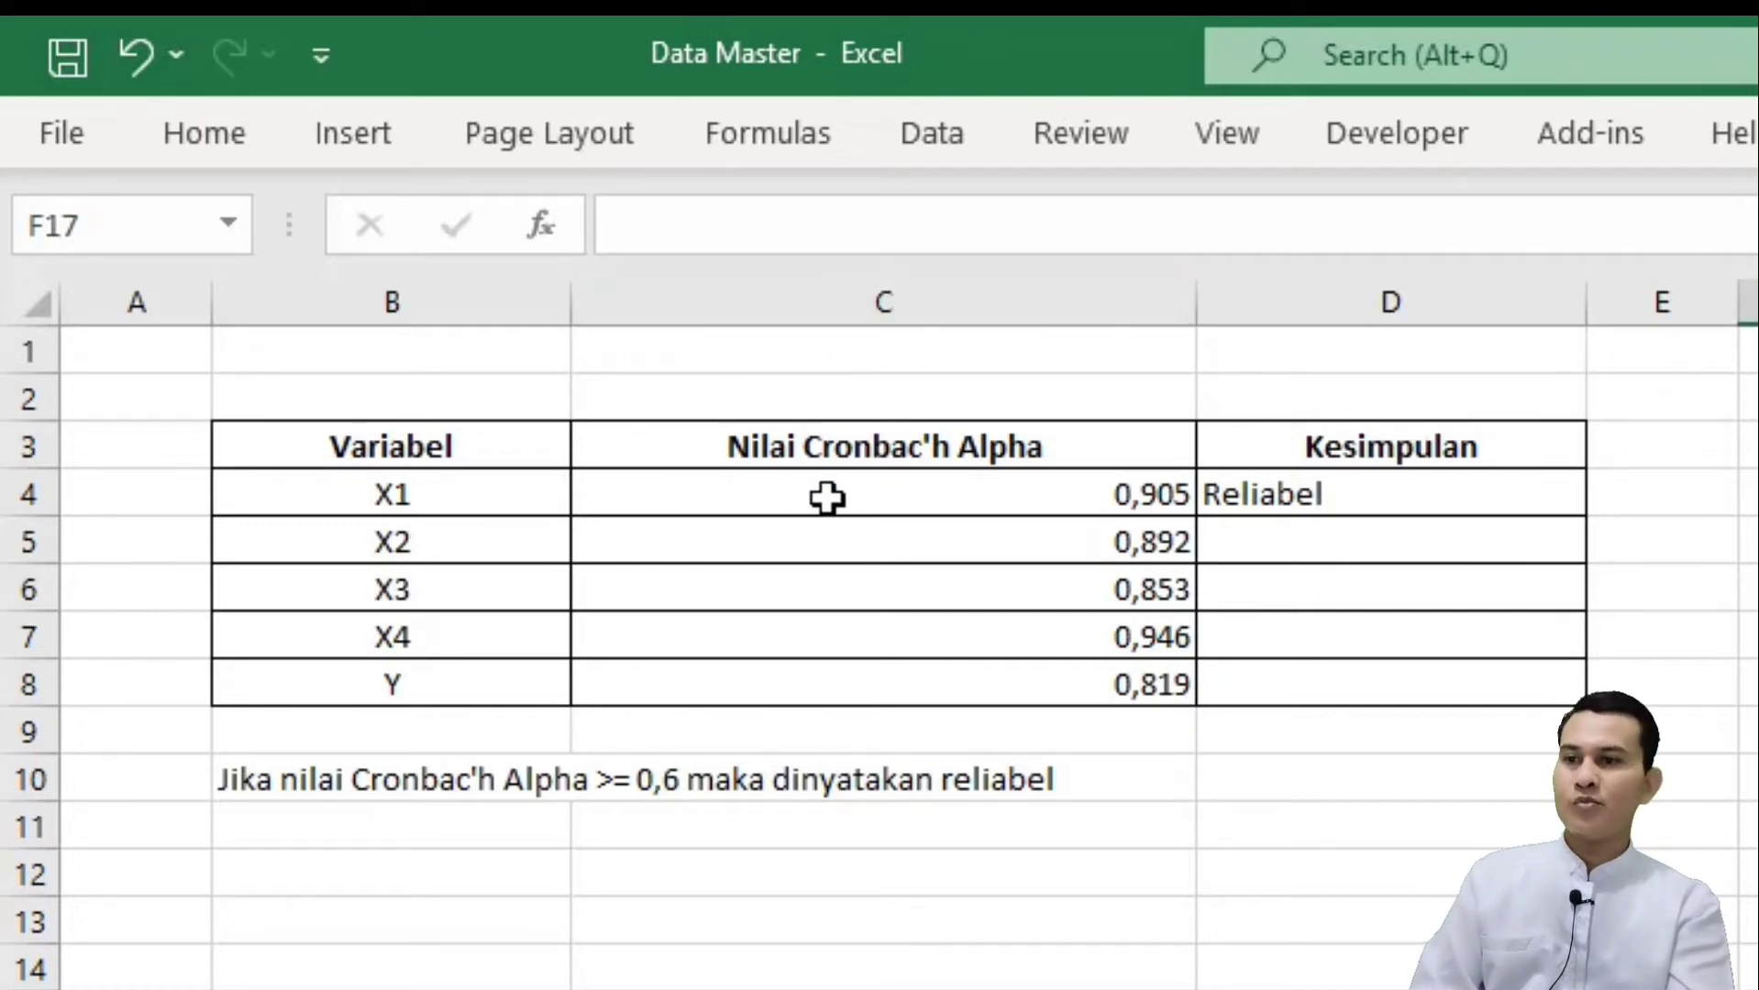
# Step: Check the alpha values against the criterion in B10 and fill the conclusion Reliabel from D4 down to D8
pyautogui.moveTo(408, 495); pyautogui.dragTo(413, 686)
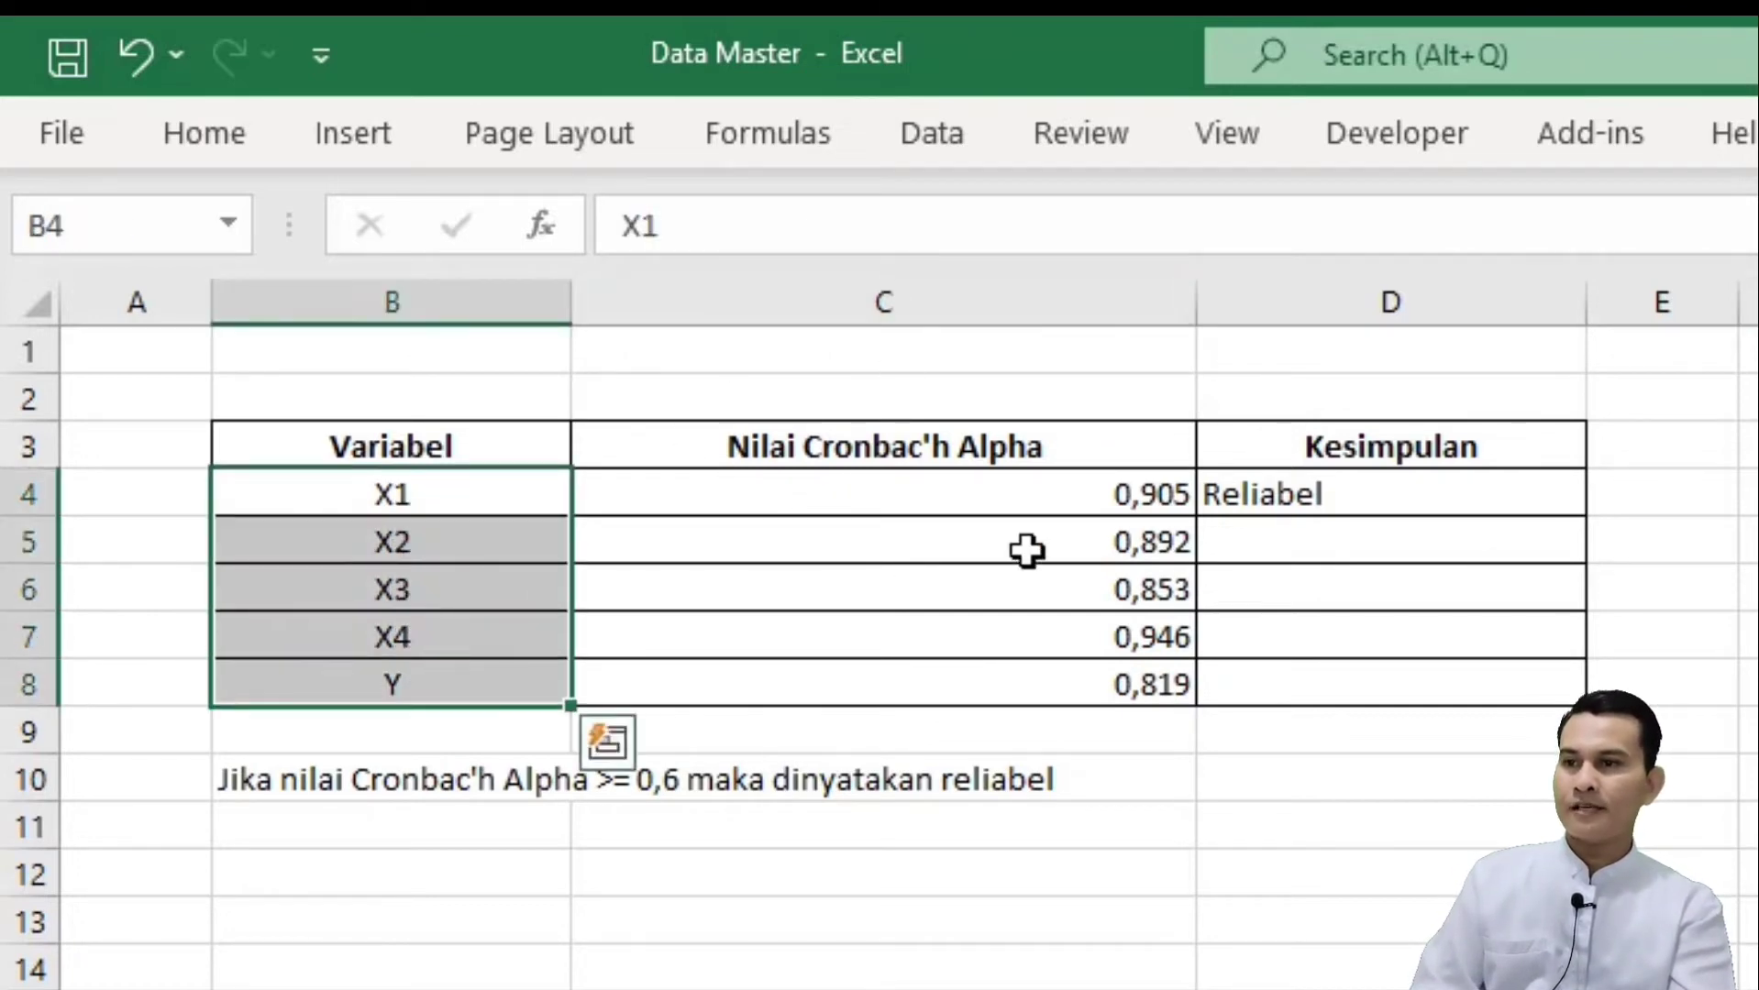
pyautogui.moveTo(1025, 495); pyautogui.dragTo(1075, 679)
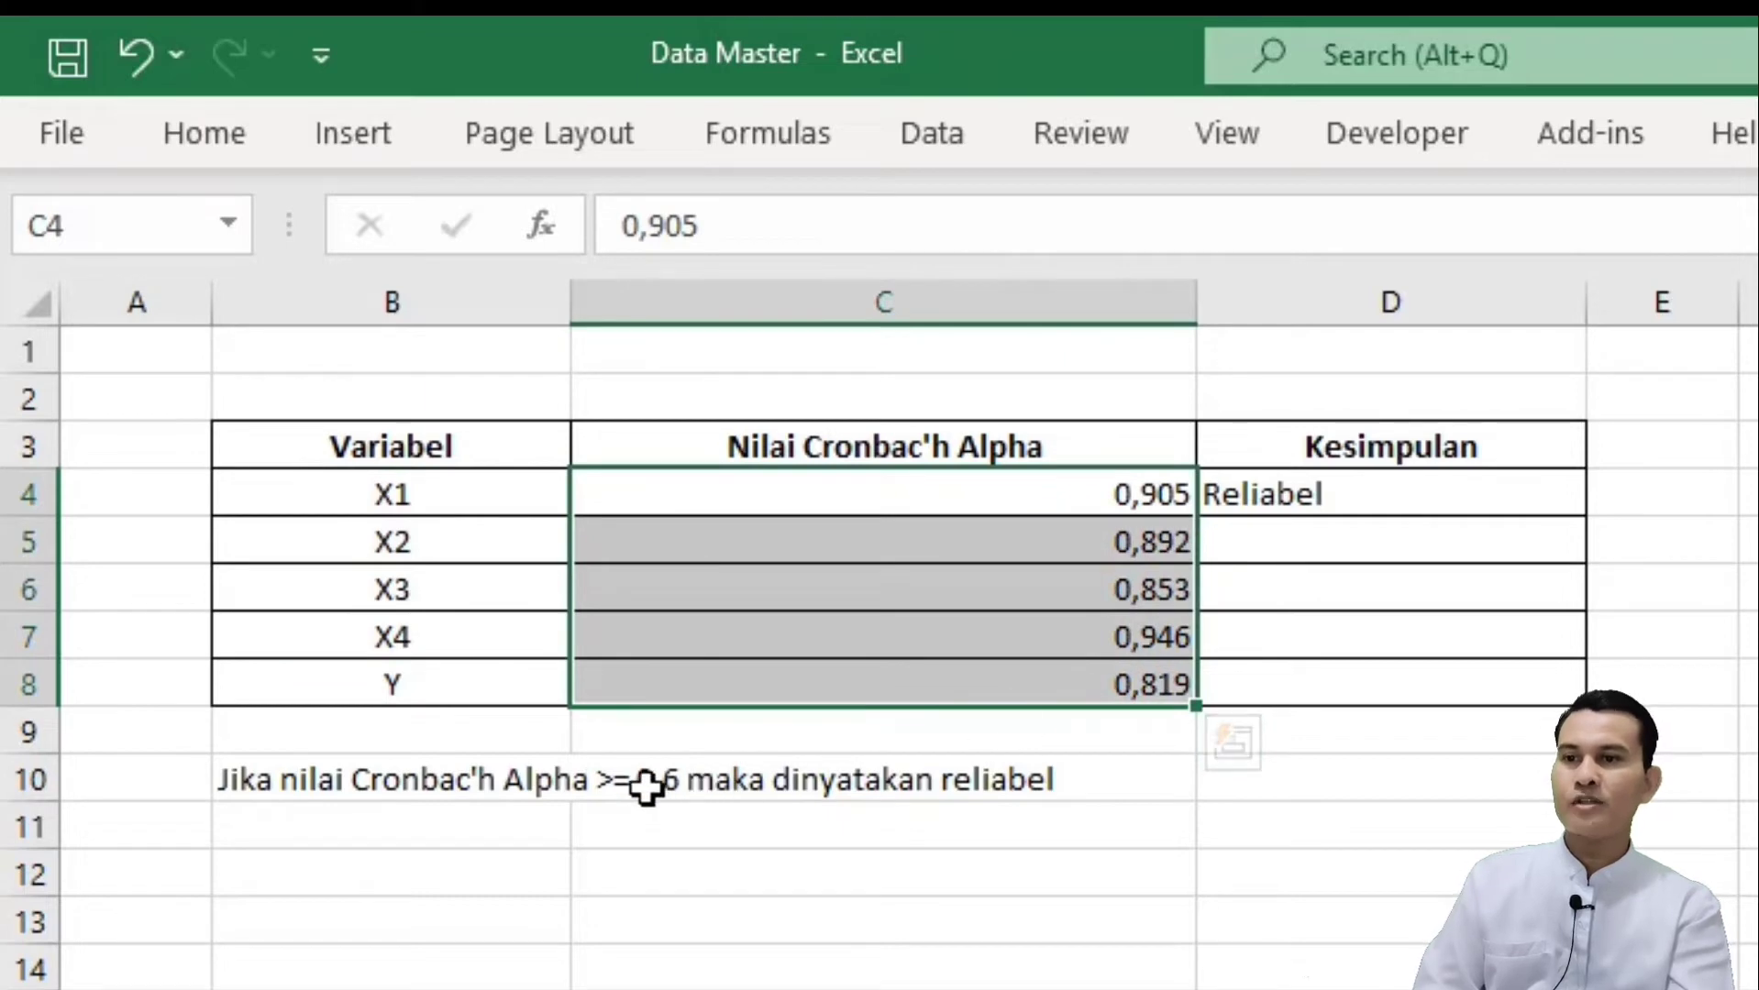
pyautogui.click(644, 785)
pyautogui.click(254, 788)
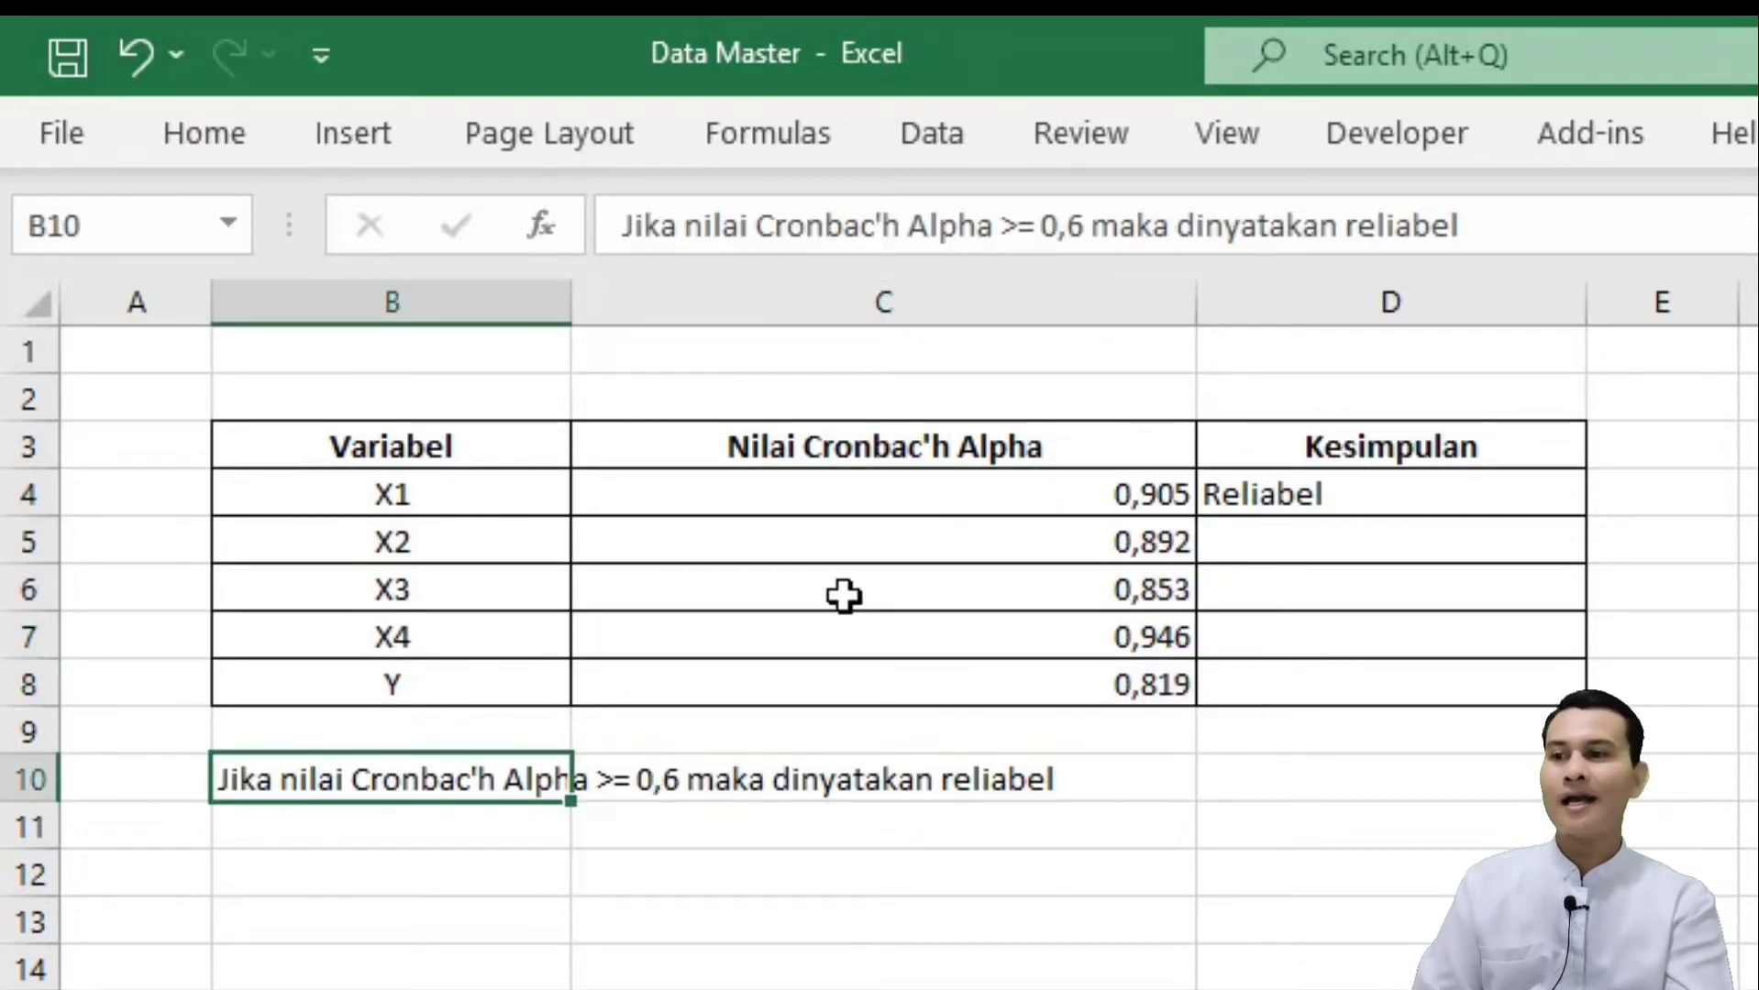
pyautogui.click(1427, 494)
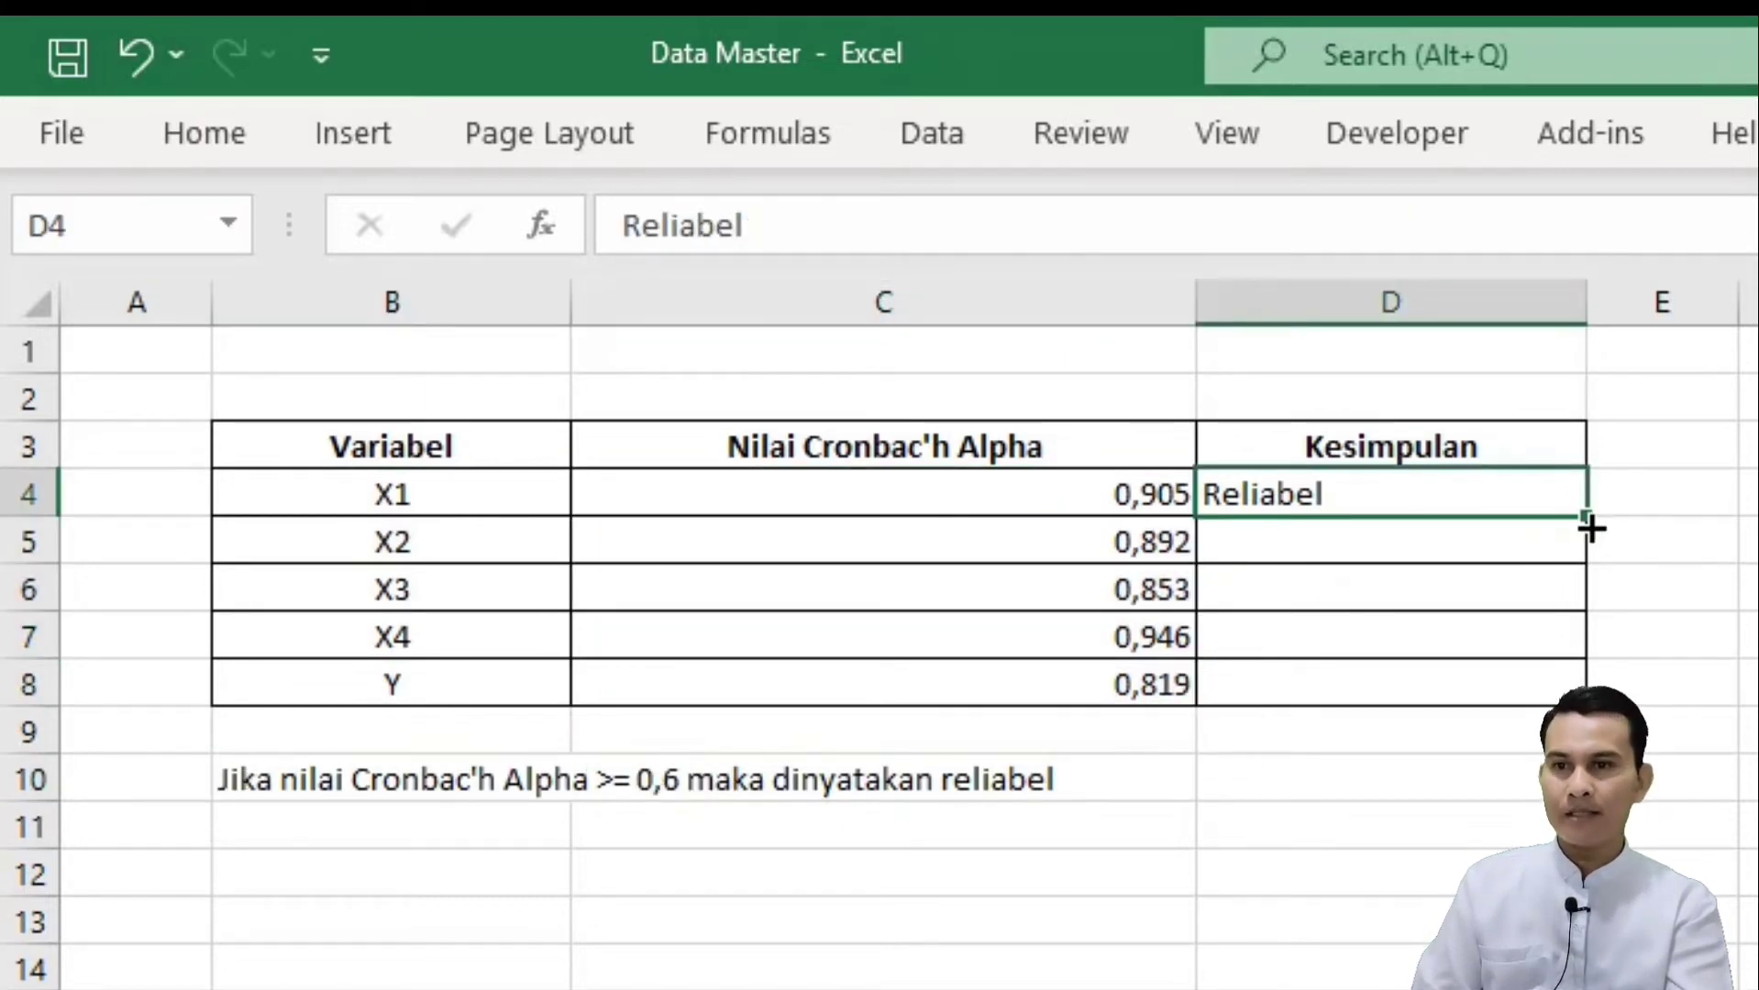
pyautogui.moveTo(1591, 529); pyautogui.dragTo(1606, 715)
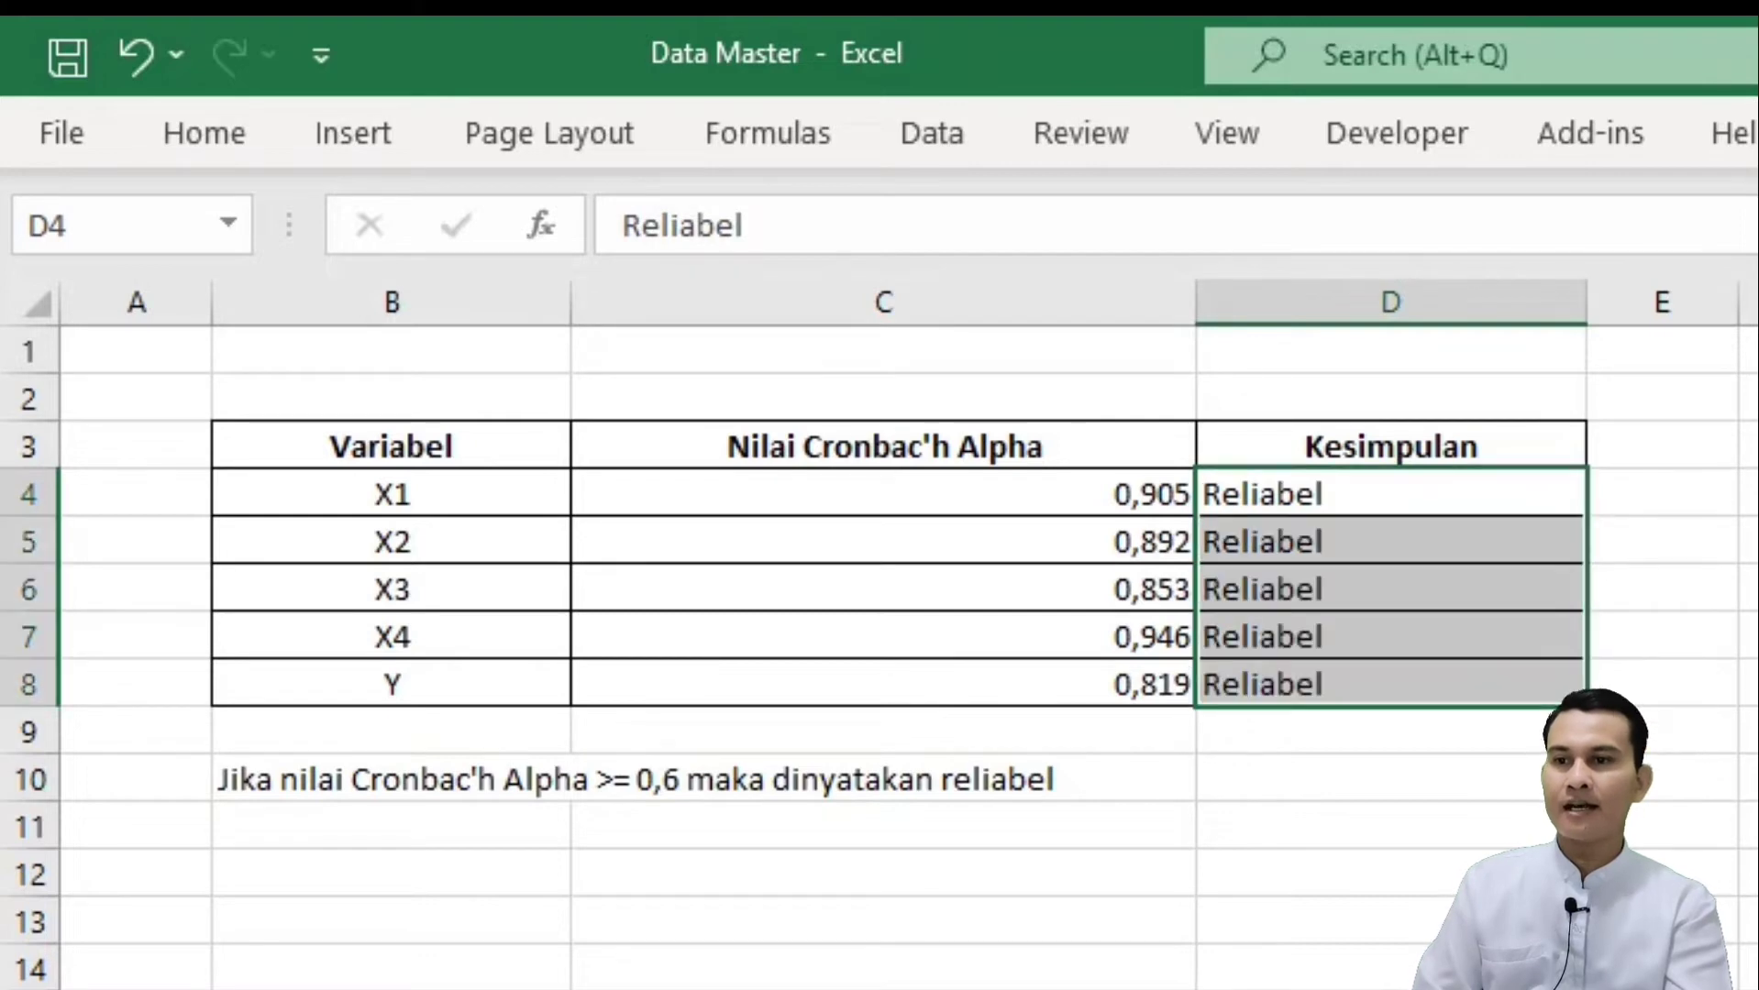
pyautogui.click(1756, 779)
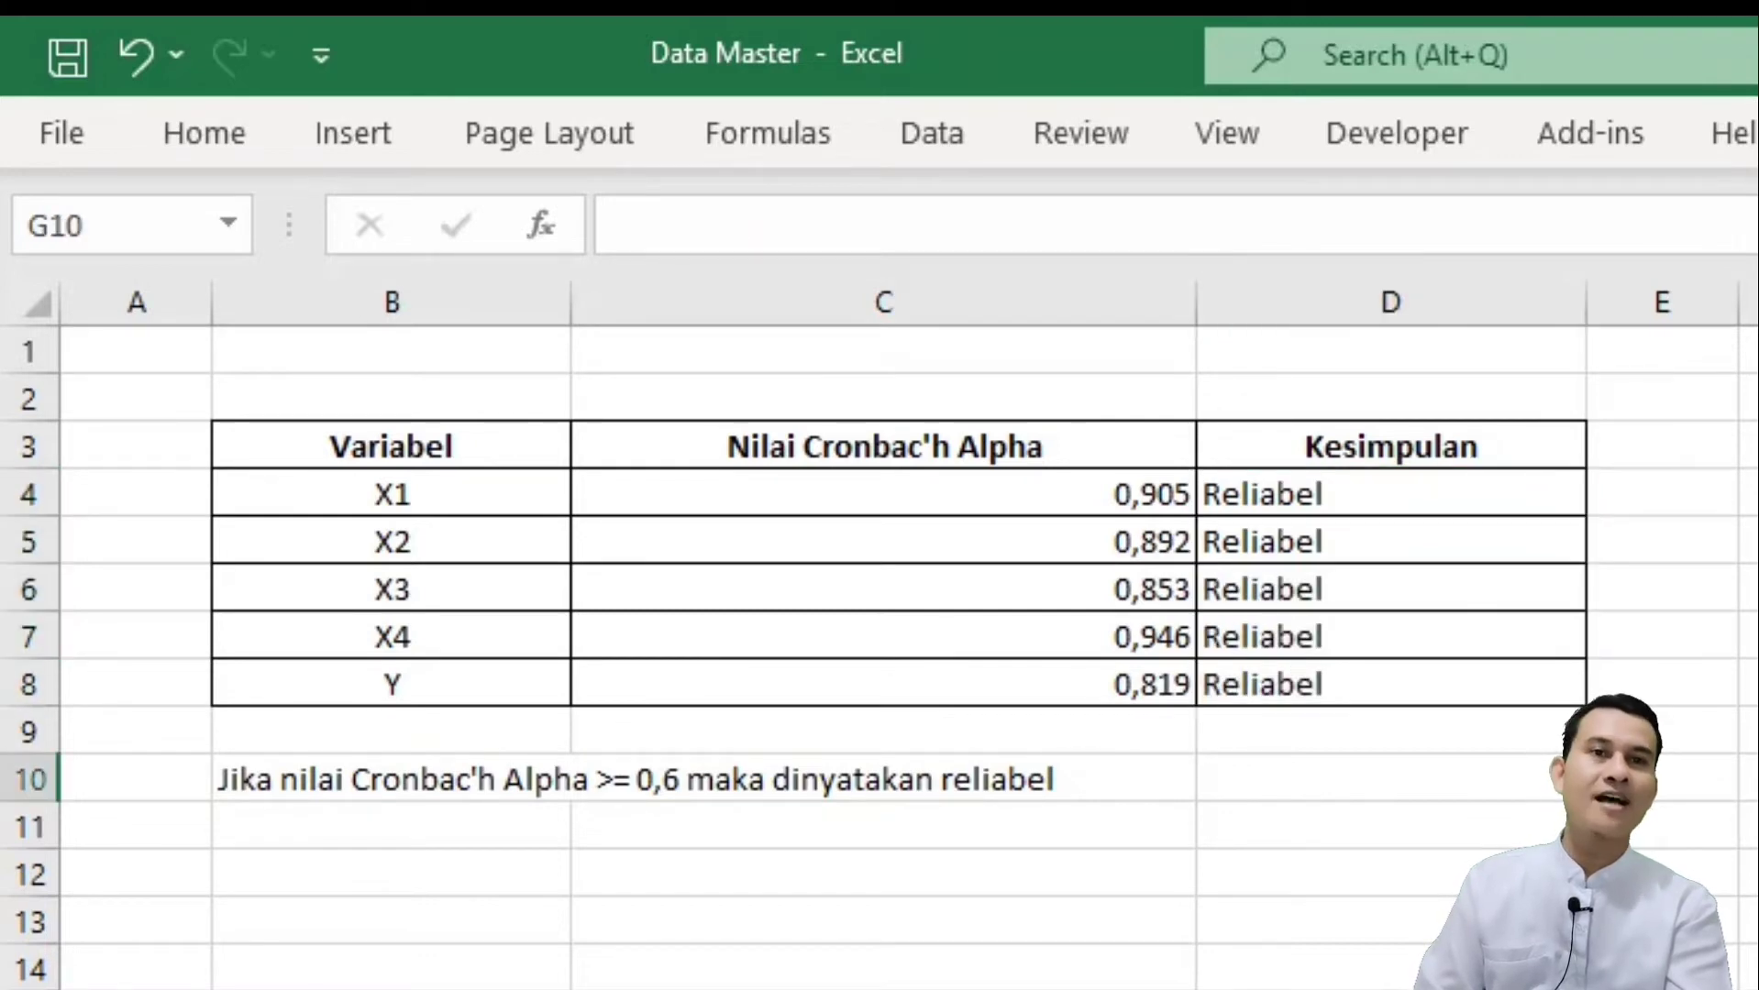
# Step: Autofit the widths of the Nilai Cronbac'h Alpha and Kesimpulan columns to their contents
pyautogui.doubleClick(1198, 292)
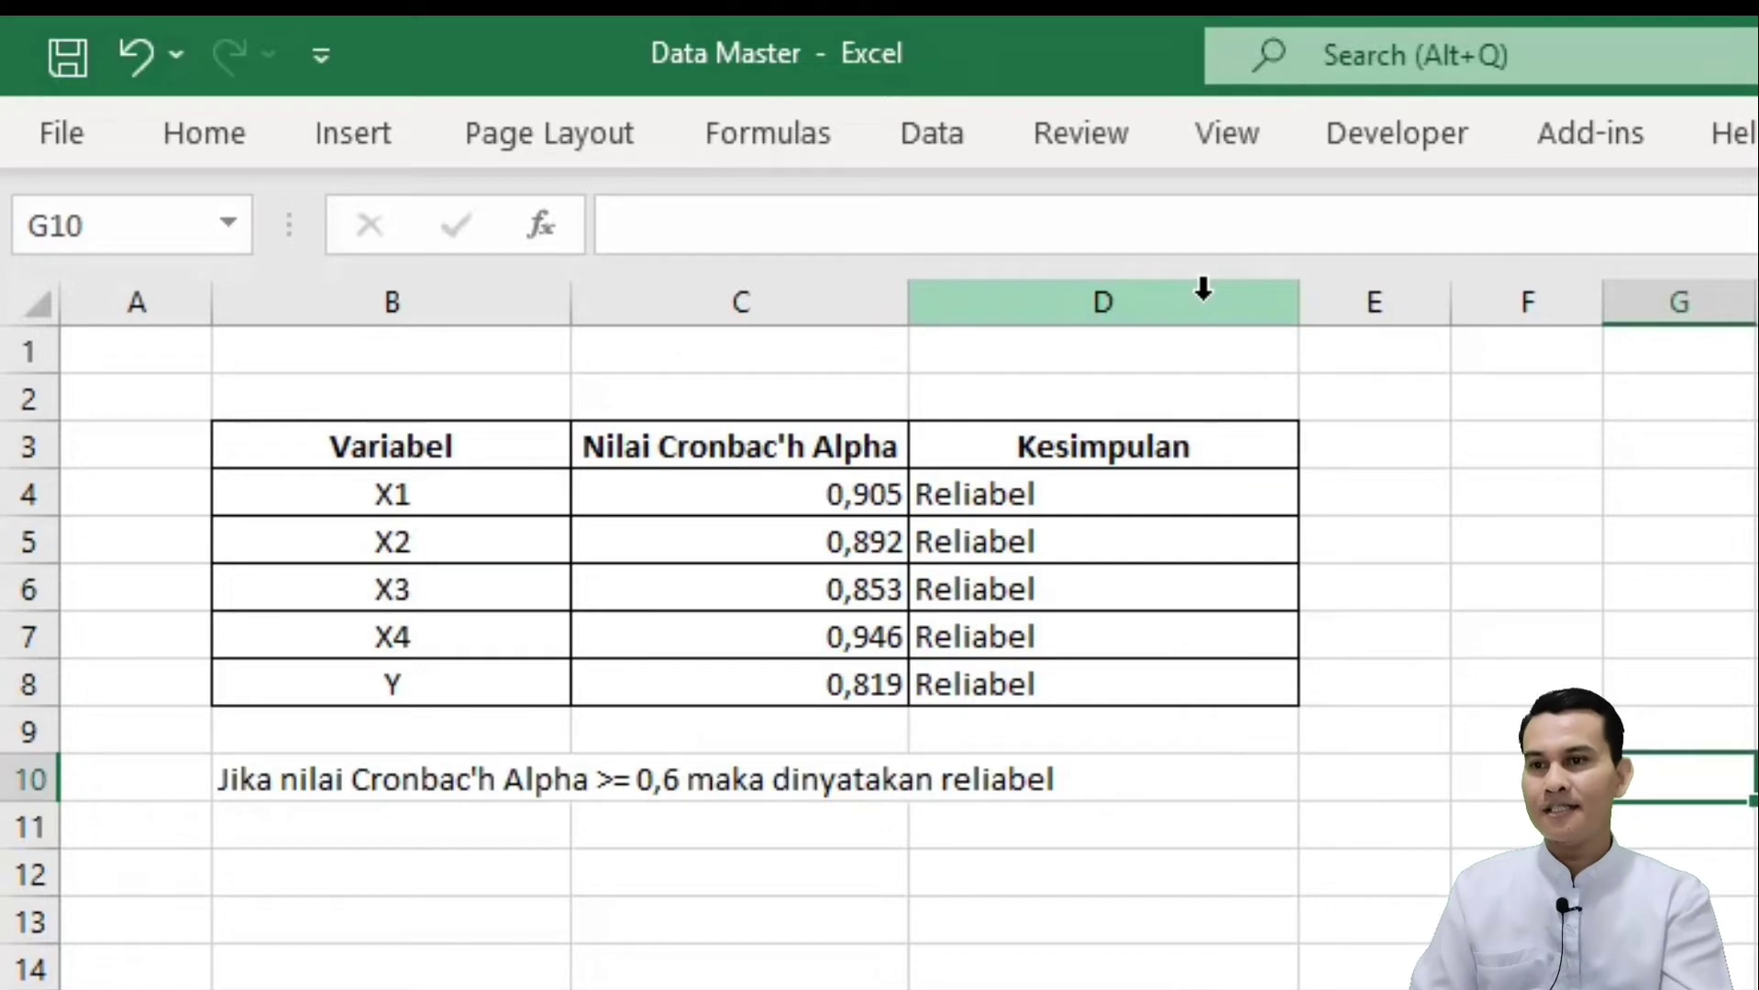
pyautogui.doubleClick(1306, 299)
pyautogui.click(1137, 989)
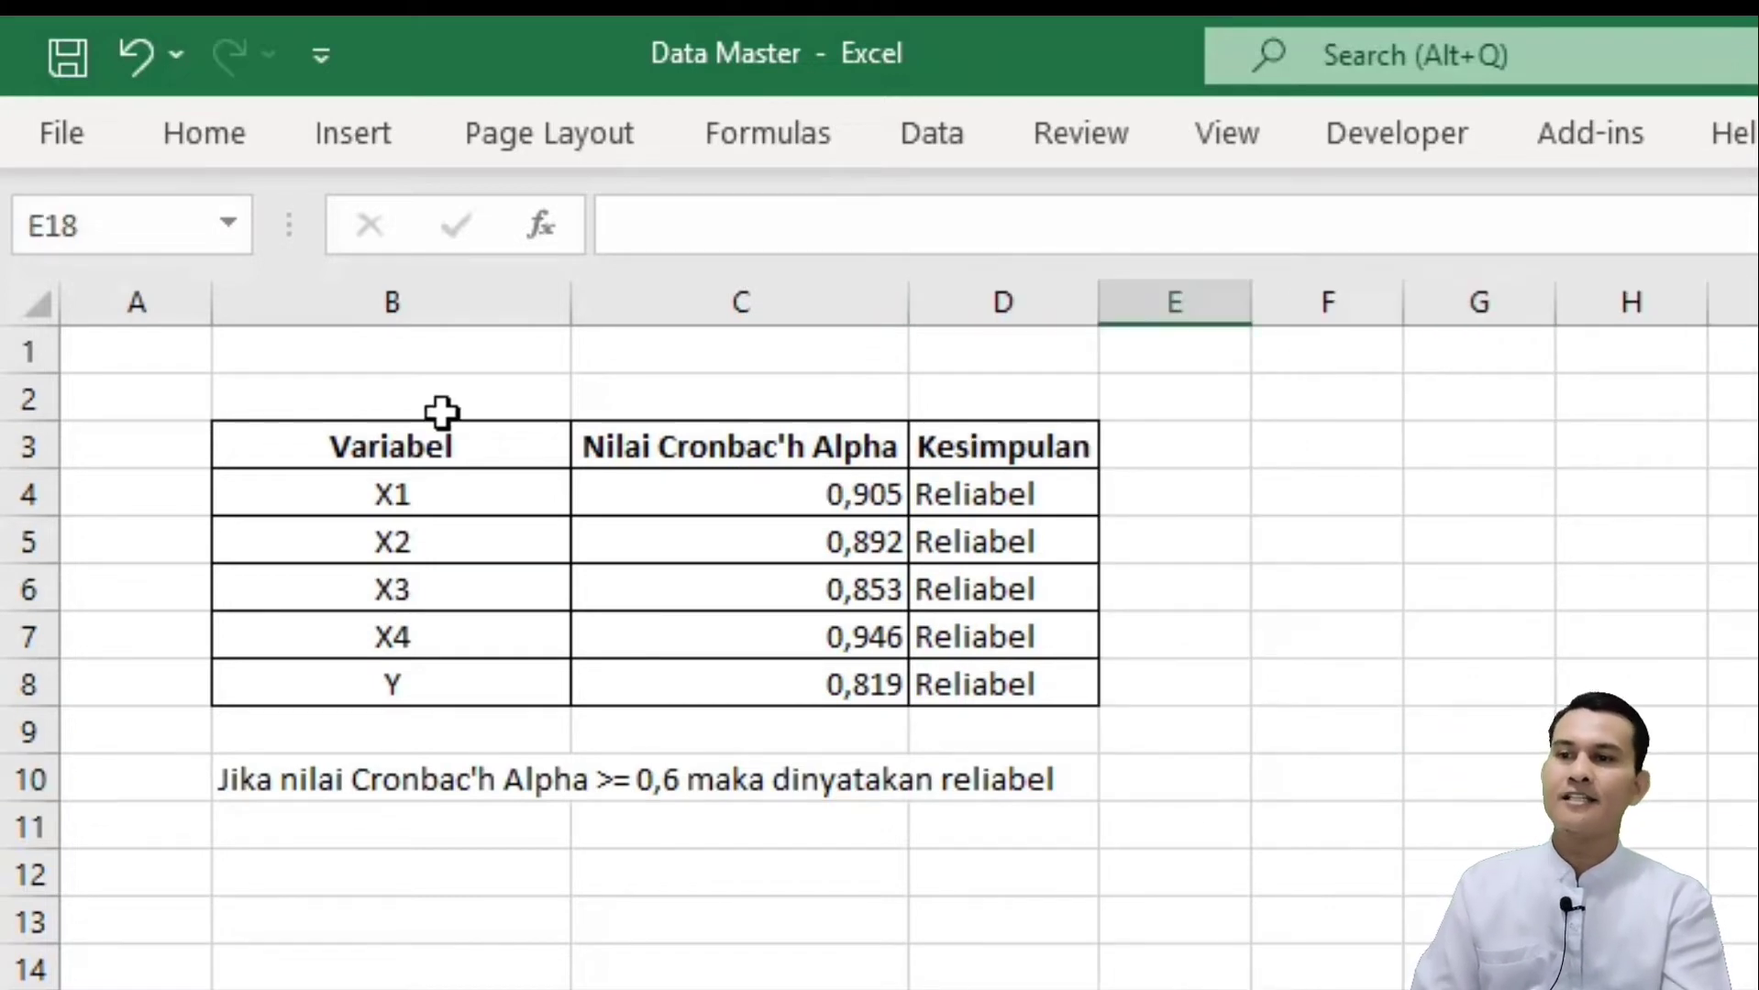
pyautogui.click(357, 401)
pyautogui.click(1174, 988)
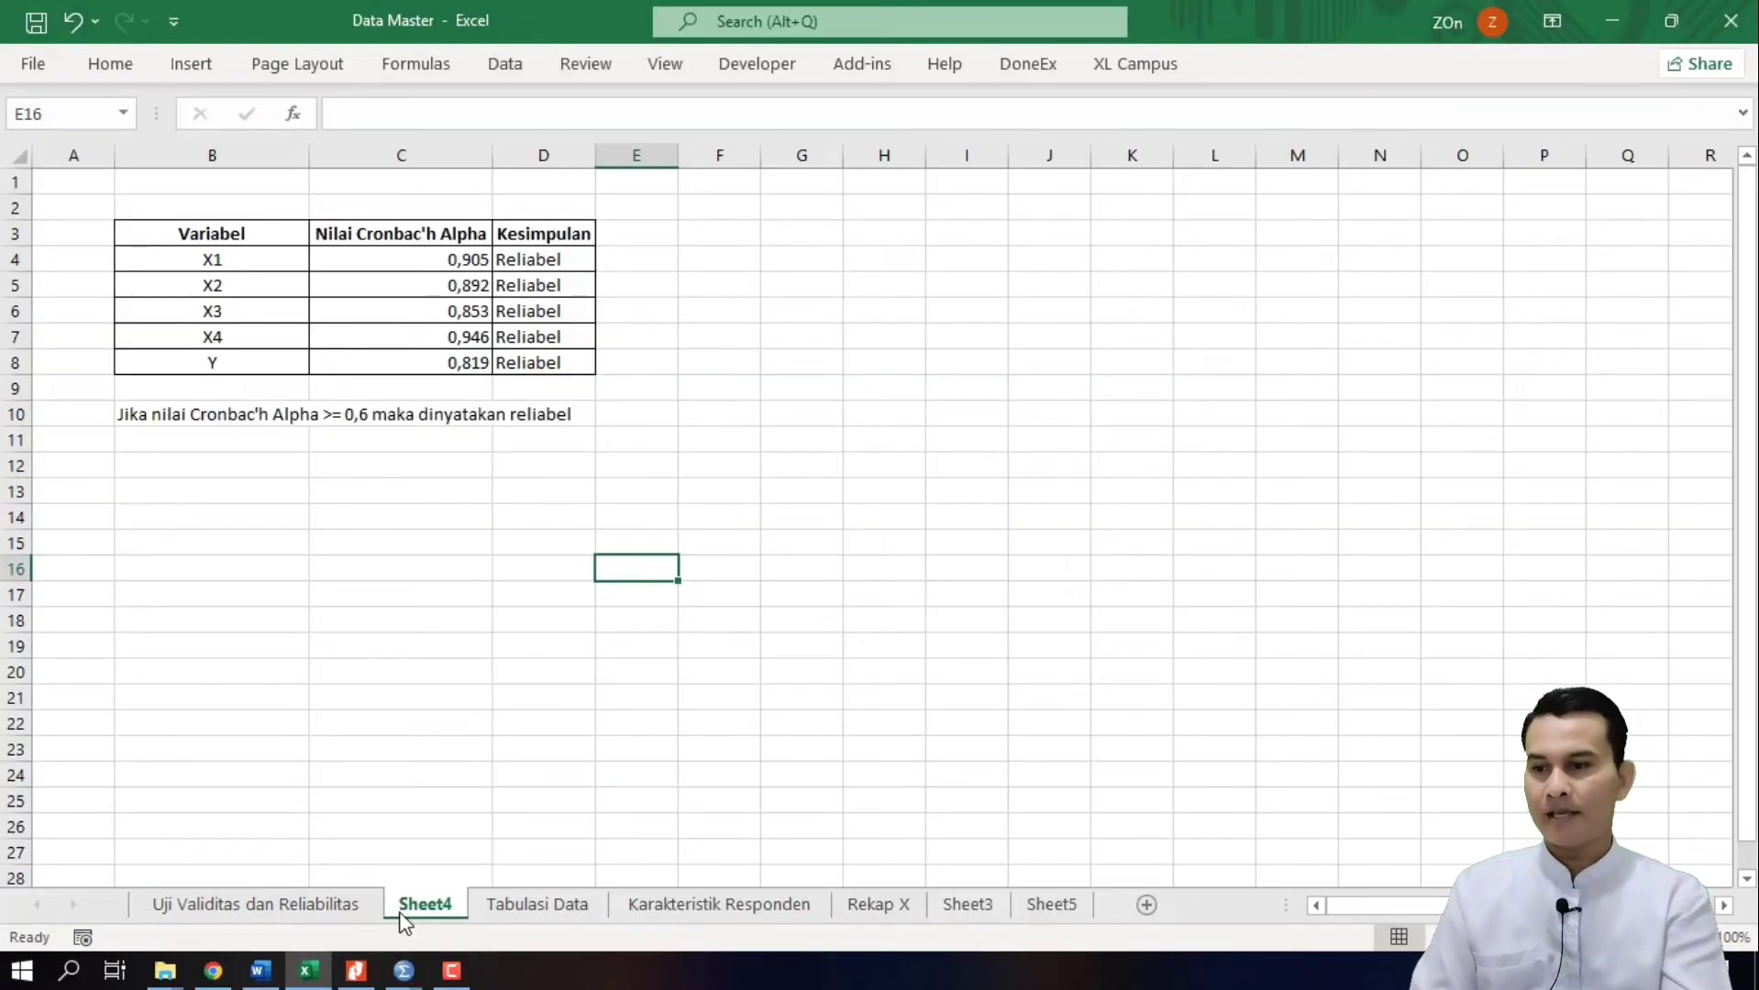
# Step: Rename the worksheet Sheet4 as Hasil Uji Reliablilitas
pyautogui.doubleClick(401, 910)
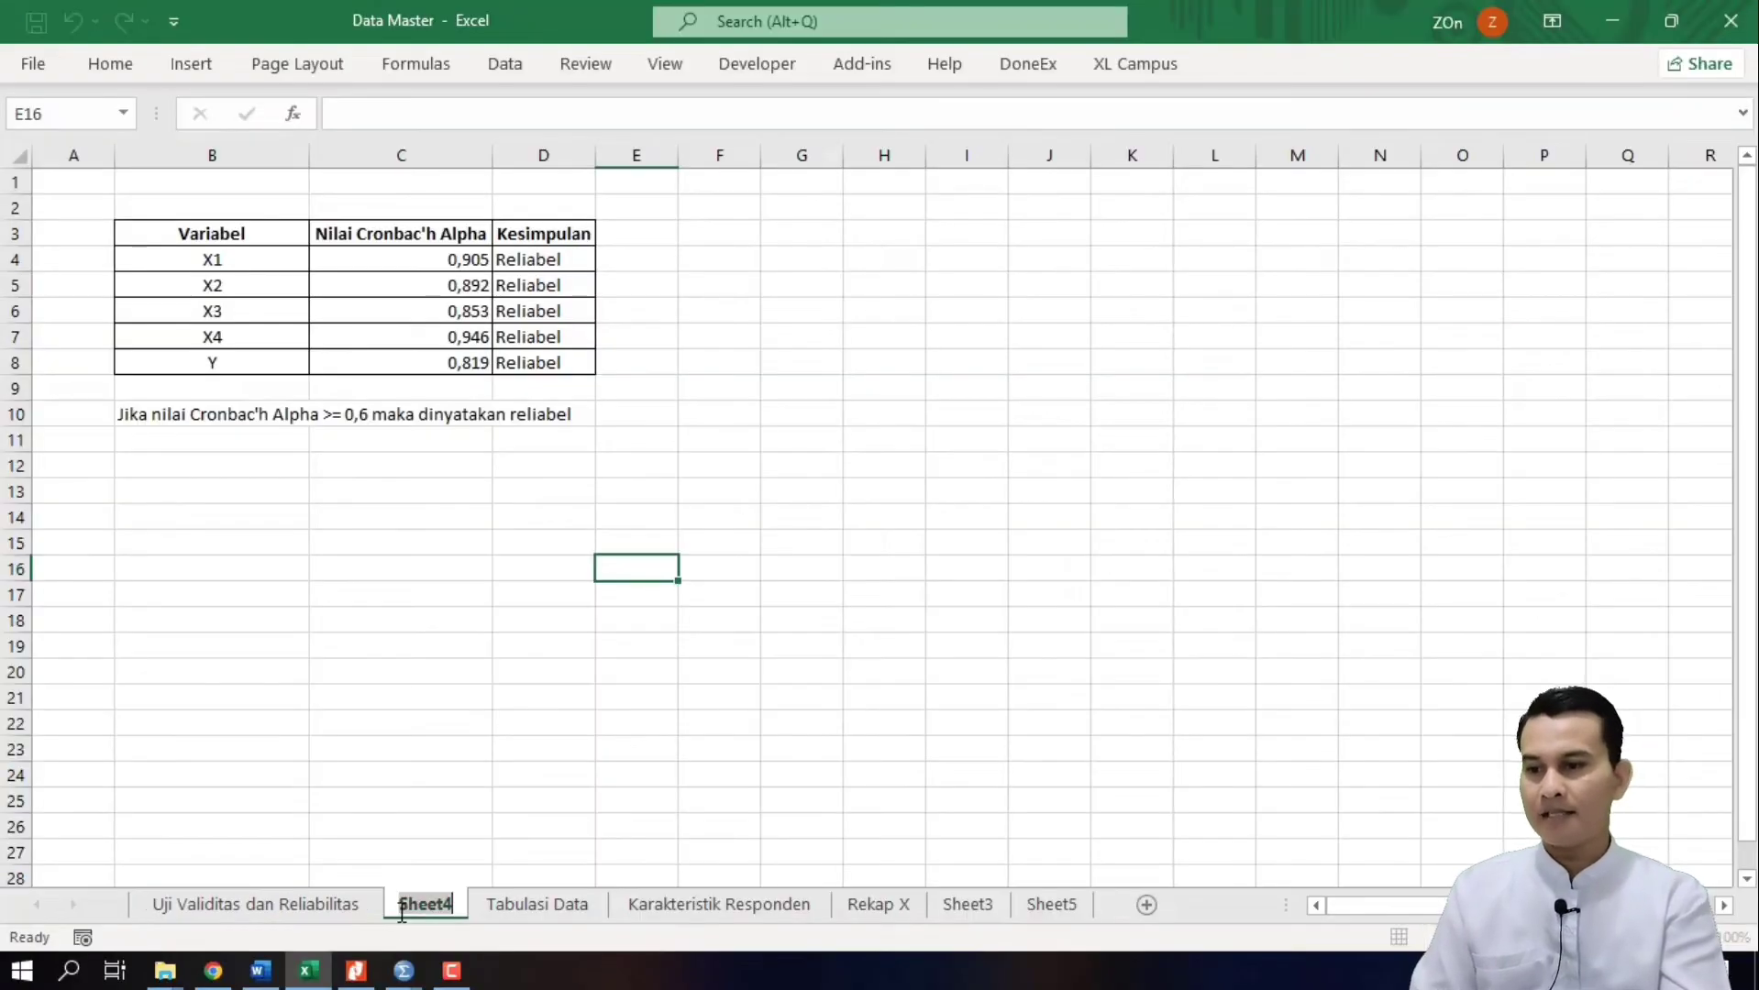
pyautogui.write('Hsil')
pyautogui.press('BackSpace')
pyautogui.press('BackSpace')
pyautogui.press('BackSpace')
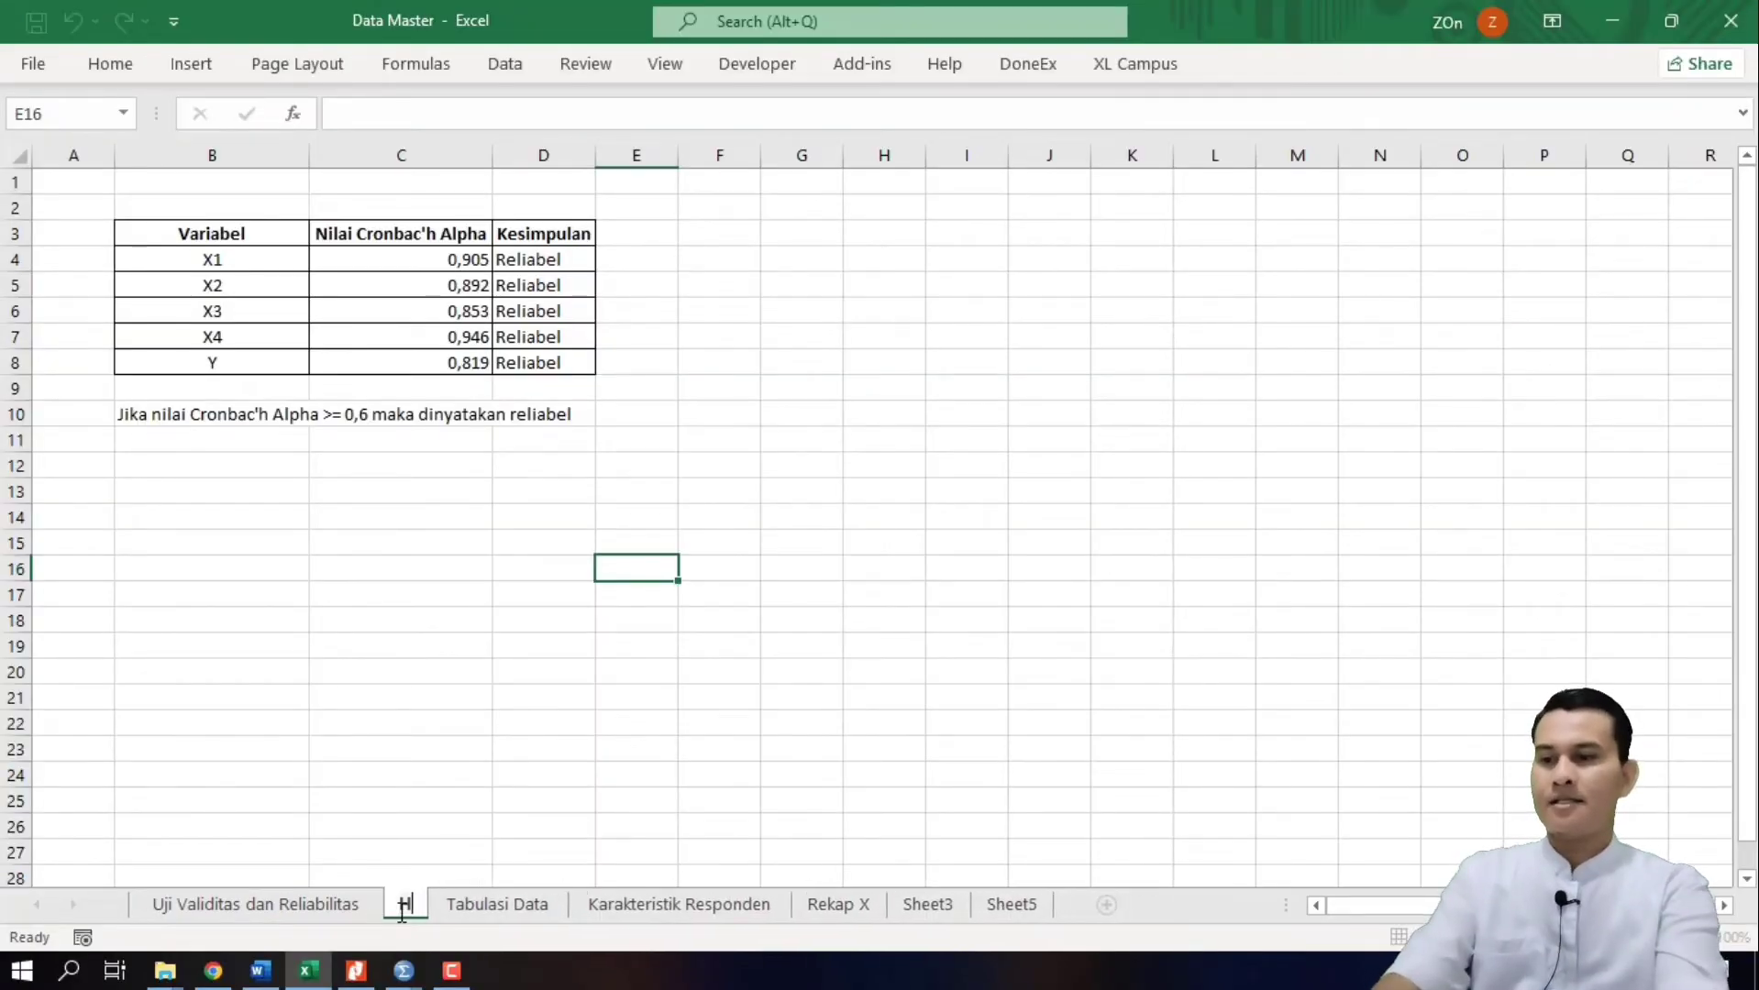
pyautogui.write('asil Uji Re')
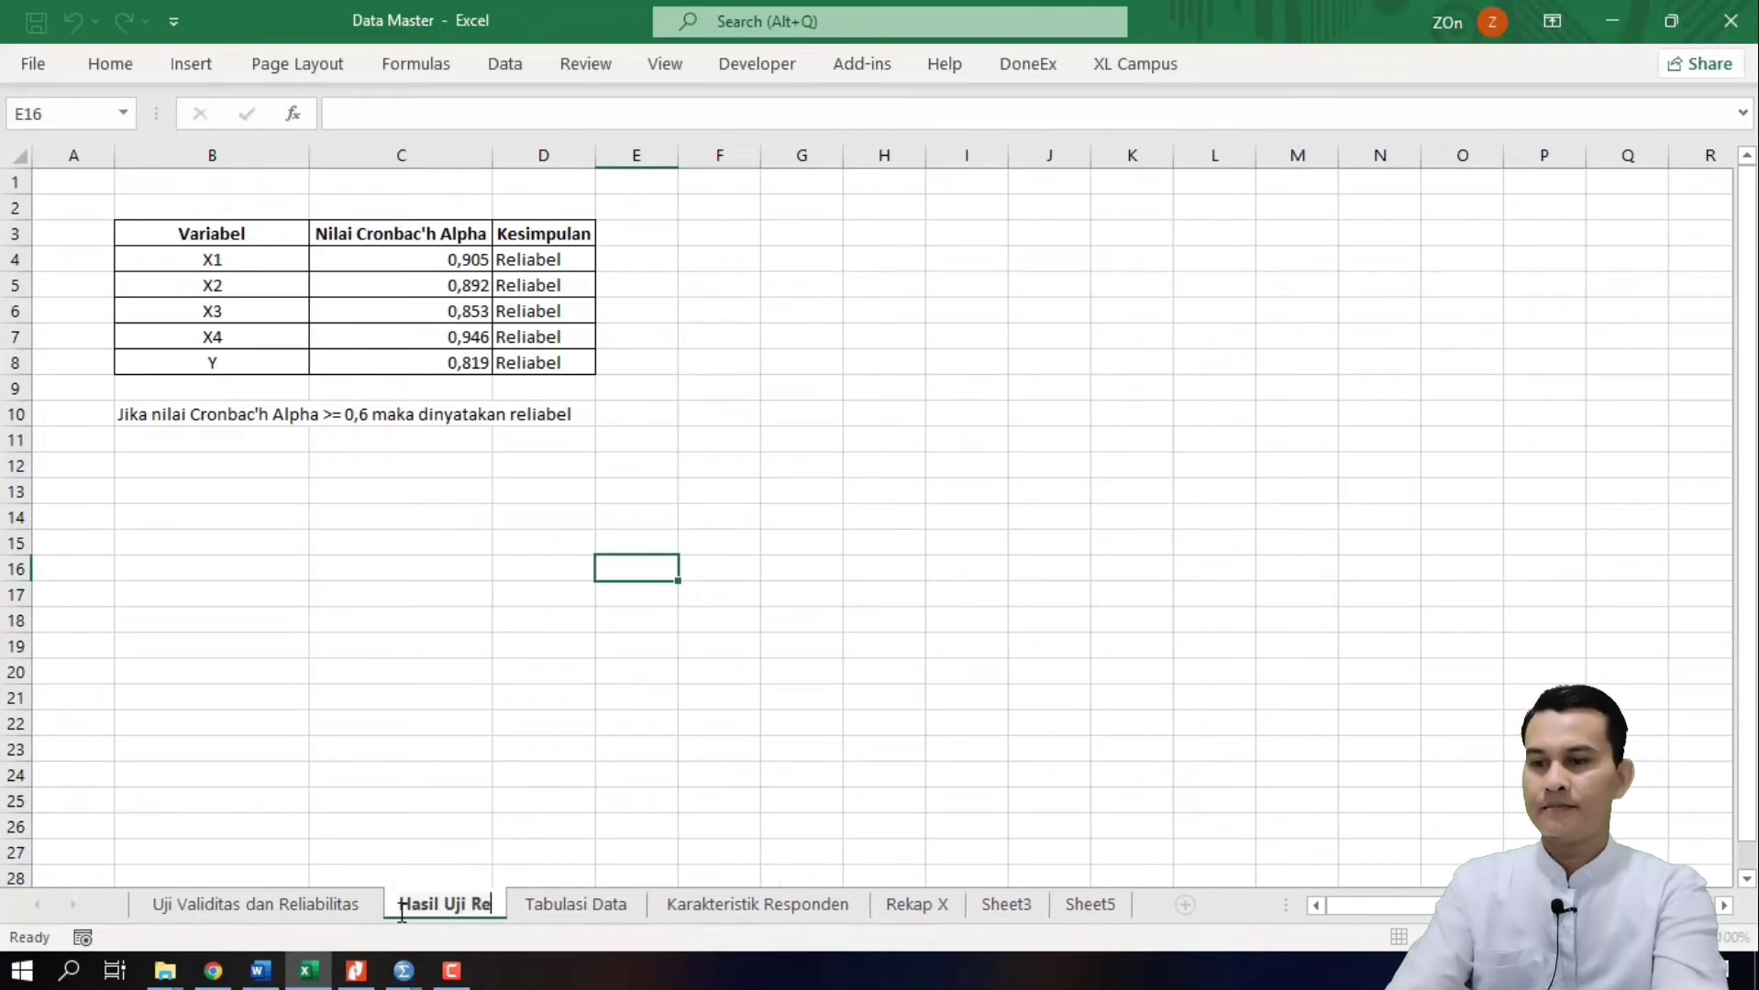
pyautogui.write('liablilitas')
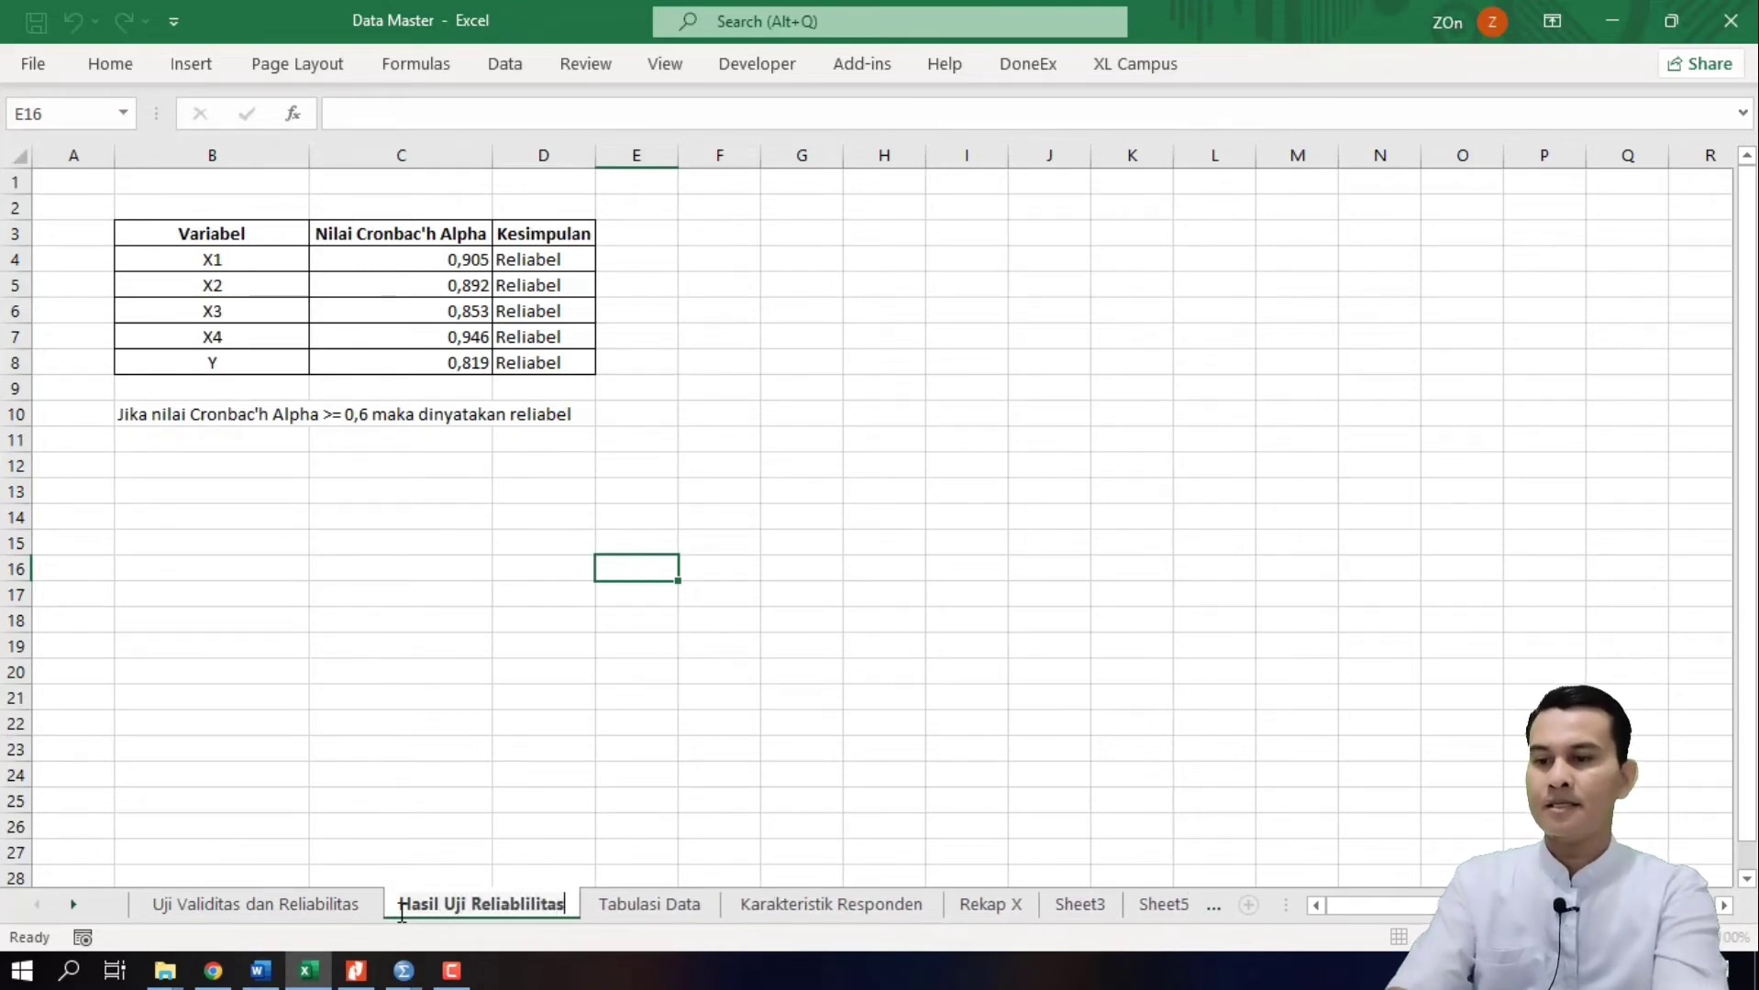
pyautogui.click(818, 905)
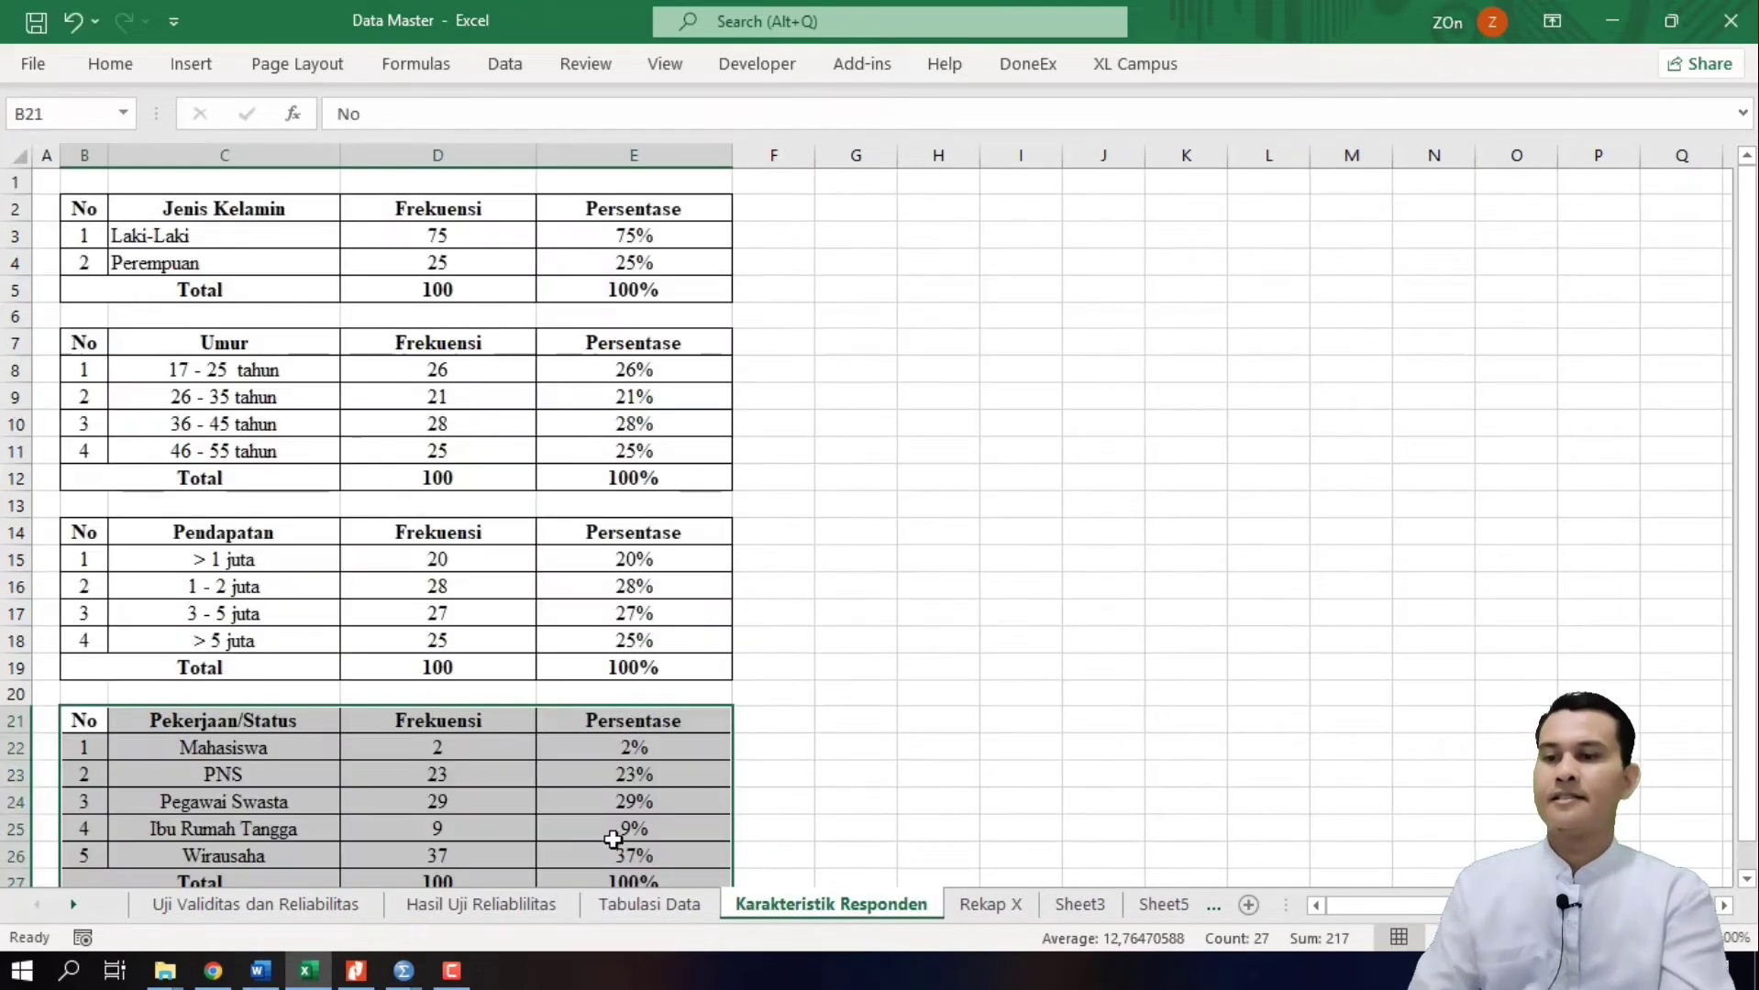
# Step: Move the Hasil Uji Reliablilitas worksheet between Rekap X and Sheet3
pyautogui.click(457, 905)
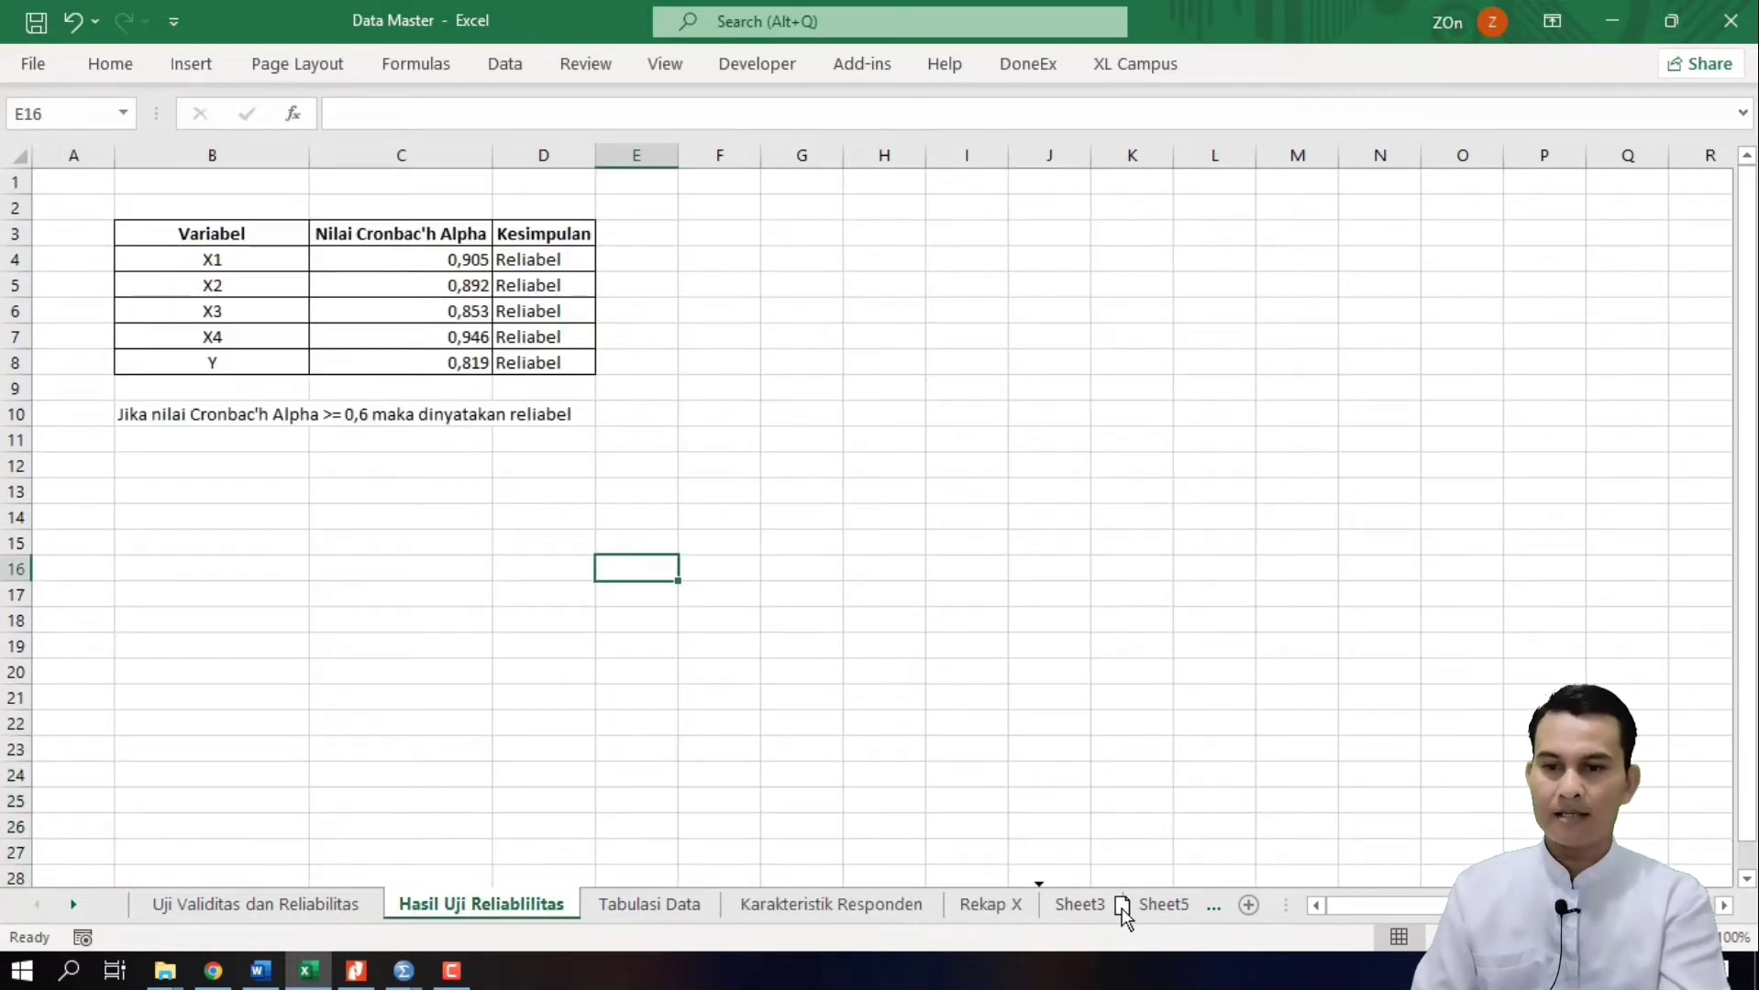
pyautogui.moveTo(1080, 912); pyautogui.dragTo(1078, 910)
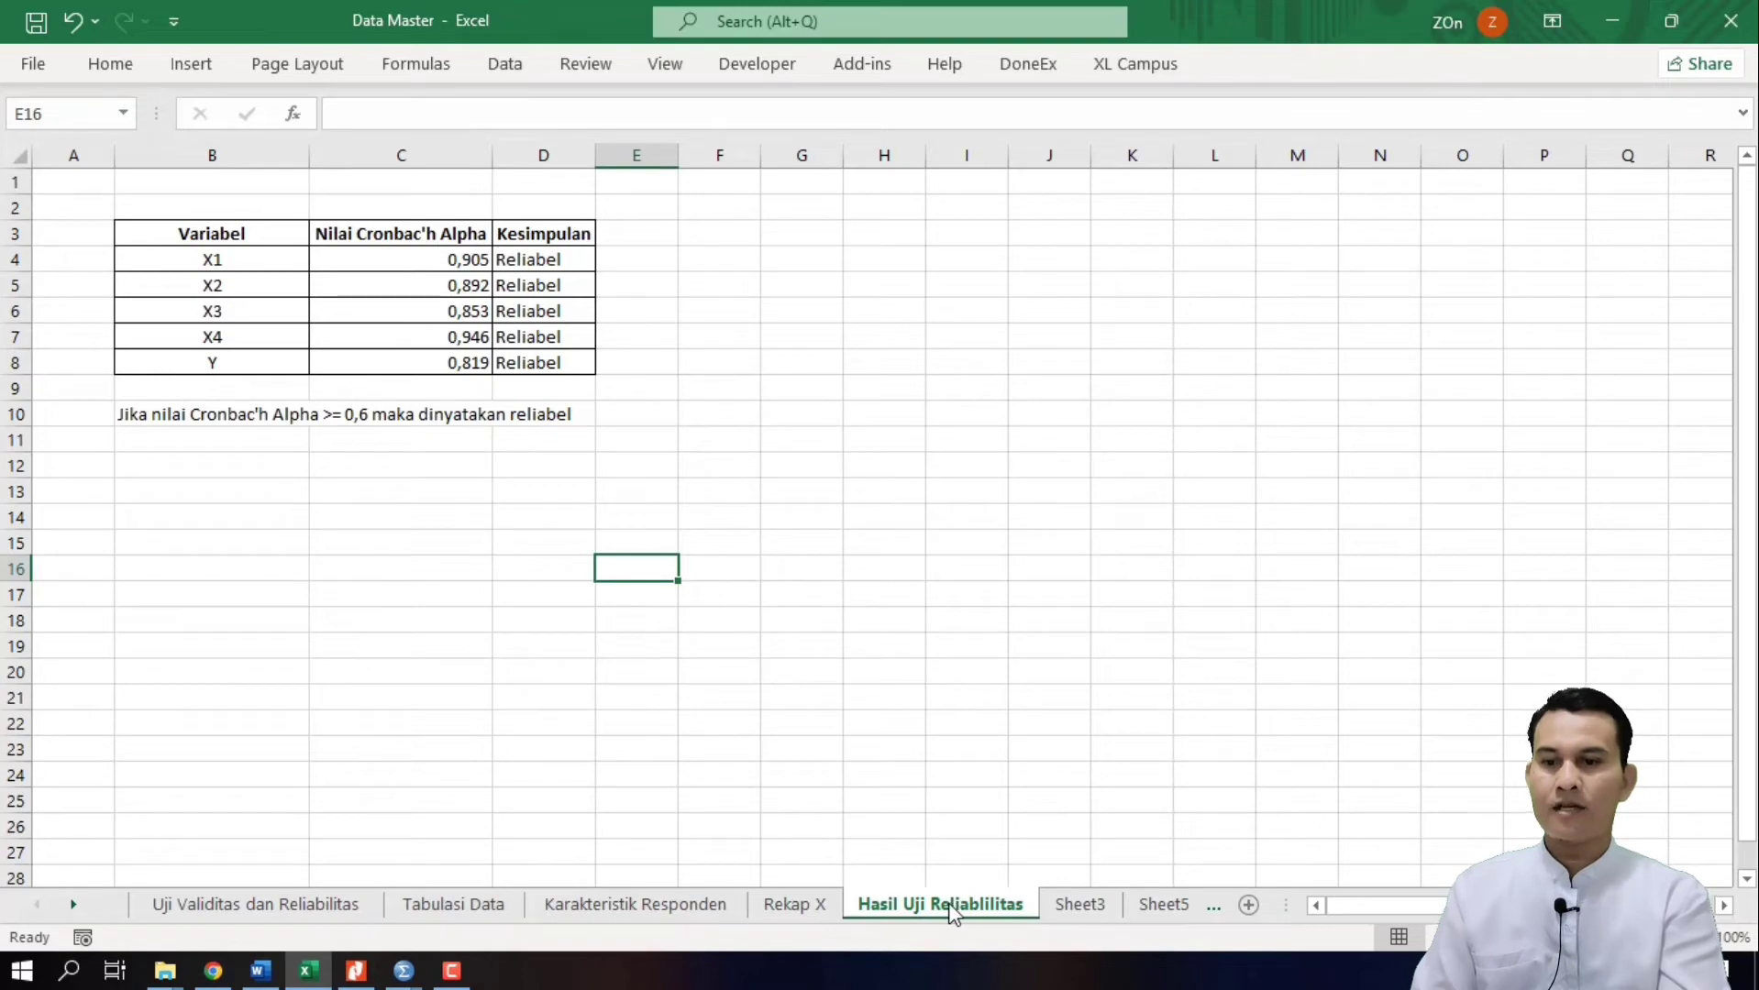
pyautogui.click(1076, 904)
pyautogui.click(1030, 904)
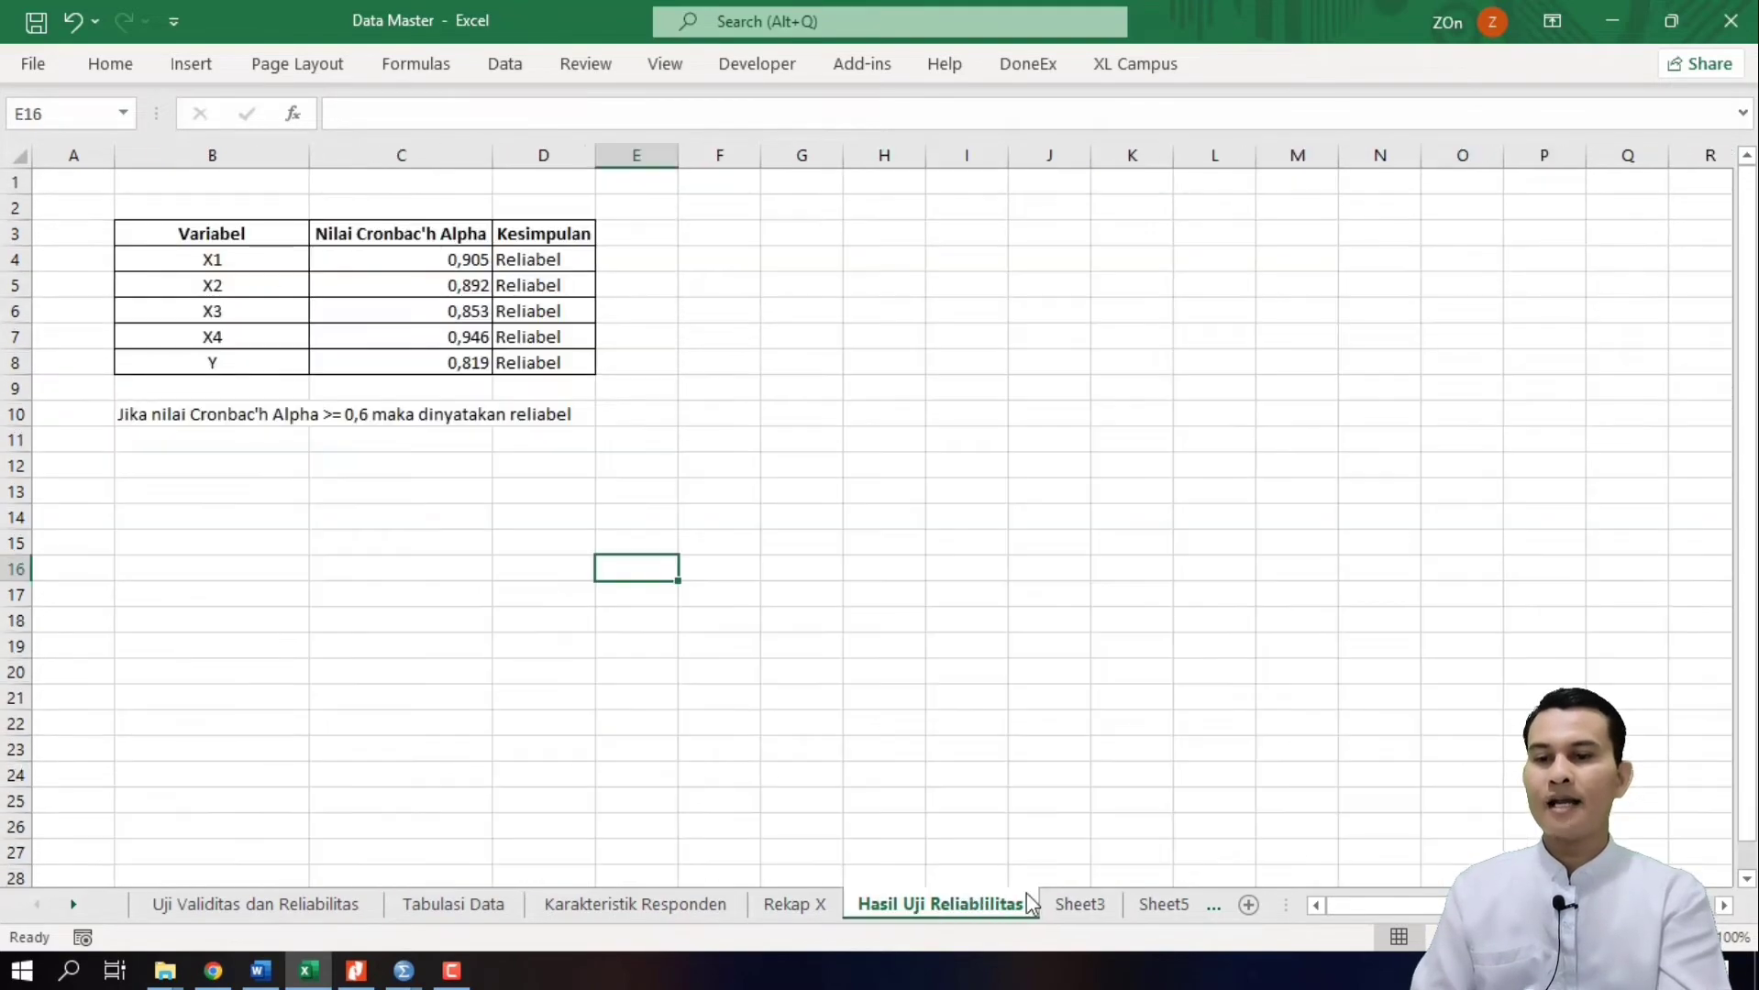
# Step: View Sheet3 and the empty Sheet5, and reorder the worksheets so Sheet5 comes before Sheet3
pyautogui.click(1064, 906)
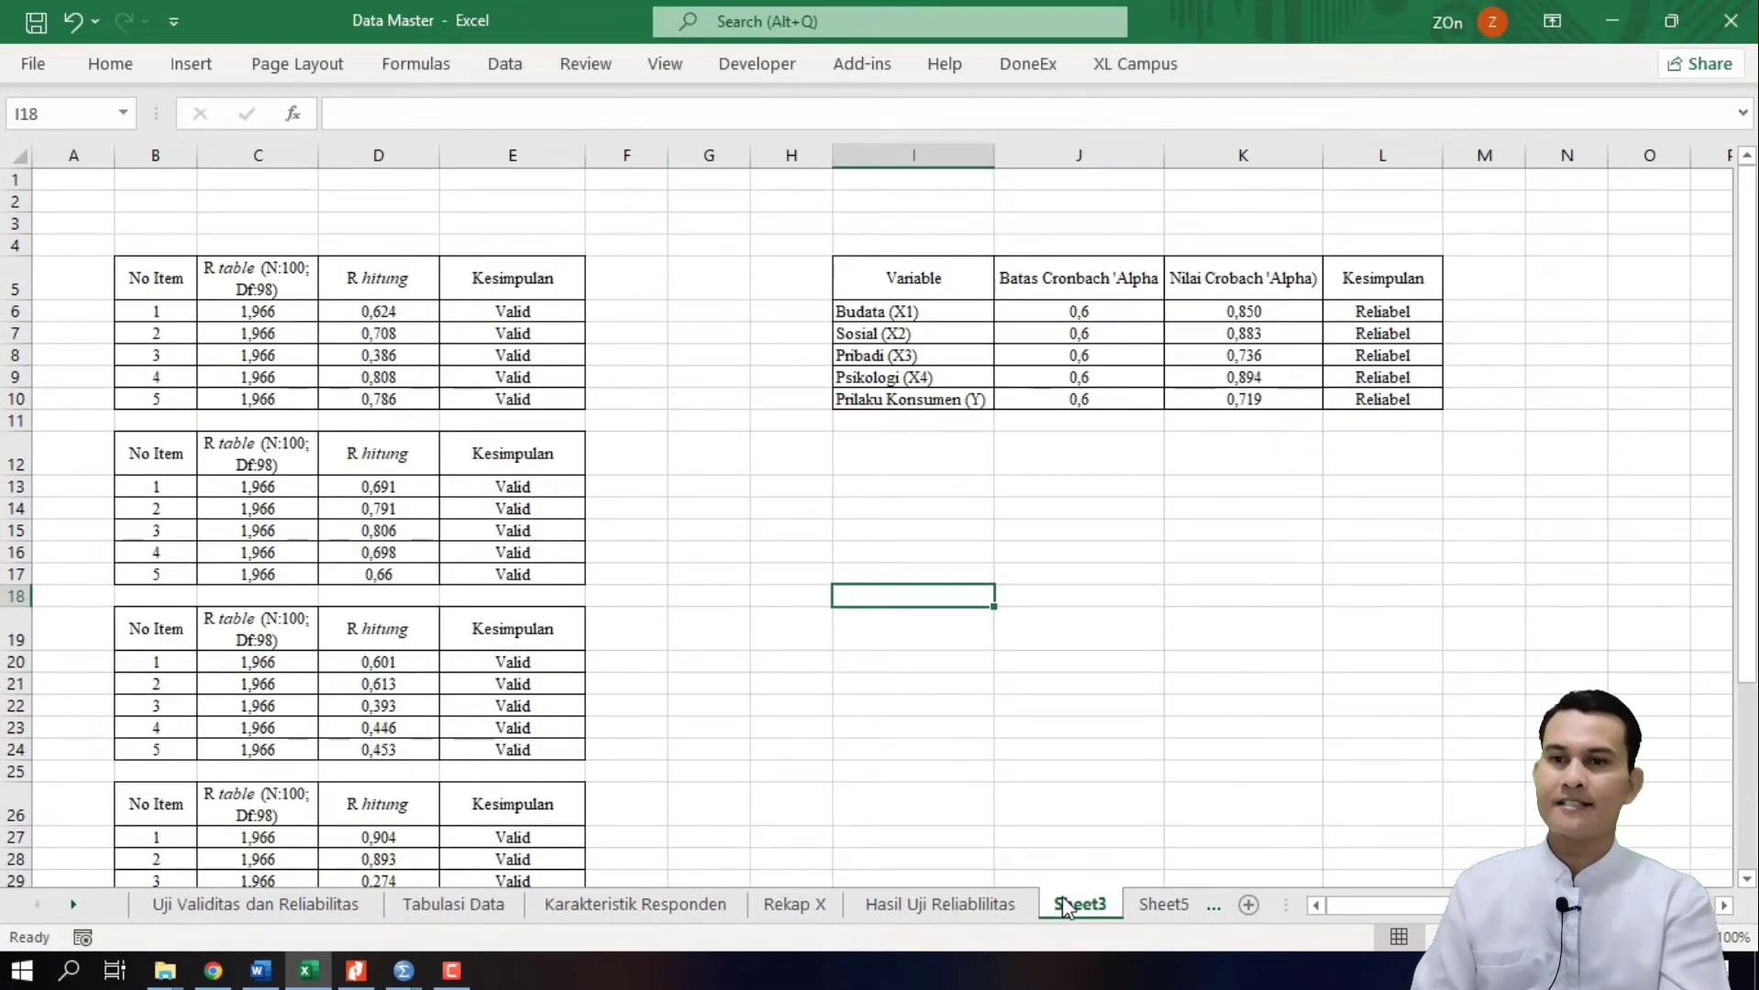
pyautogui.click(1161, 905)
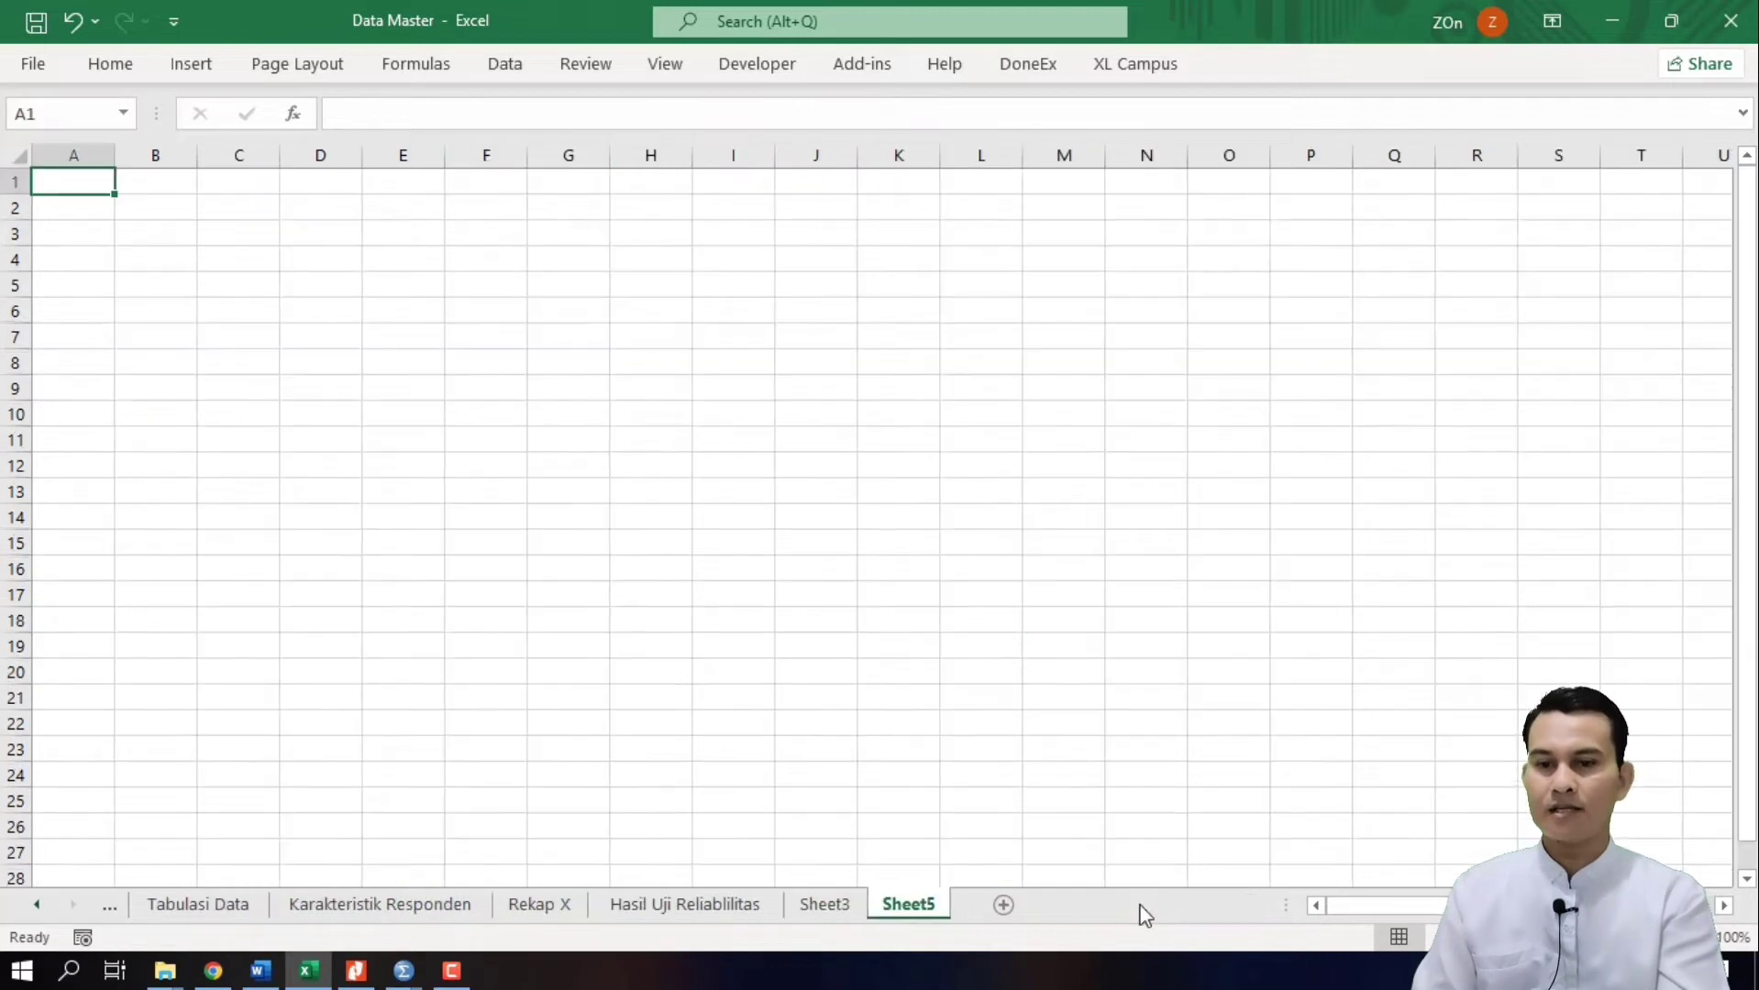
pyautogui.moveTo(827, 904); pyautogui.dragTo(818, 906)
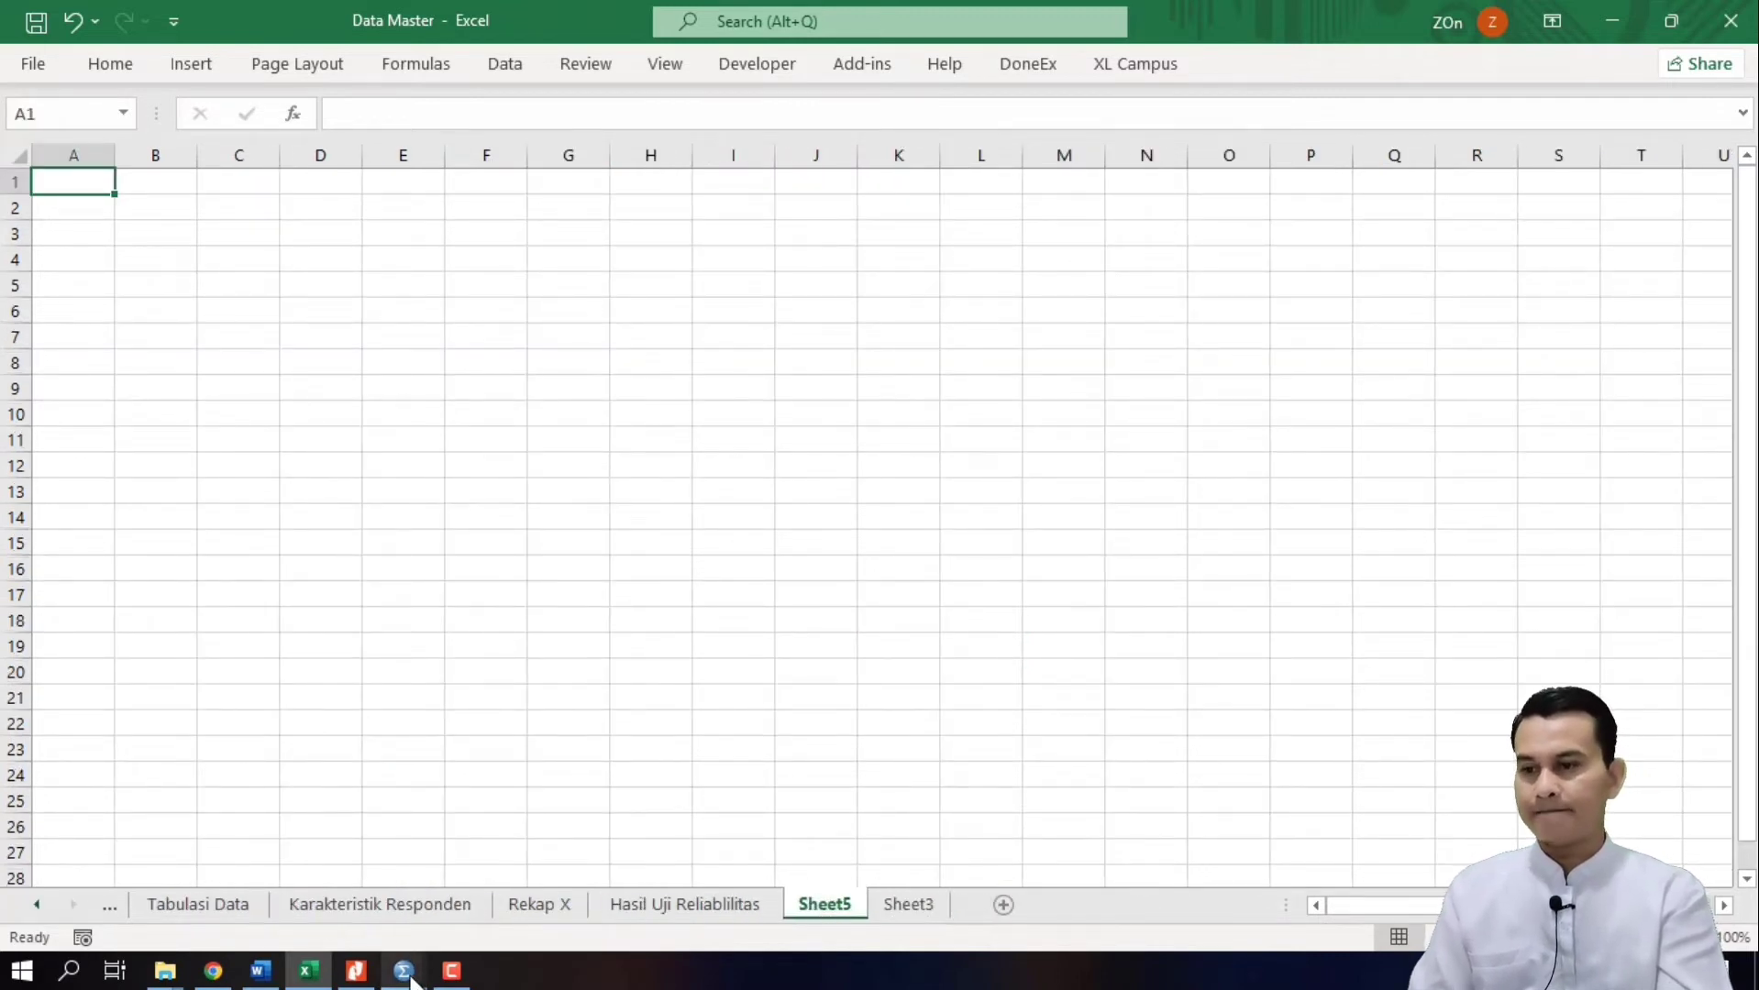
# Step: Switch to the SPSS output viewer and copy the Item-Total Statistics table for the X1 scale
pyautogui.moveTo(411, 981)
pyautogui.click(518, 889)
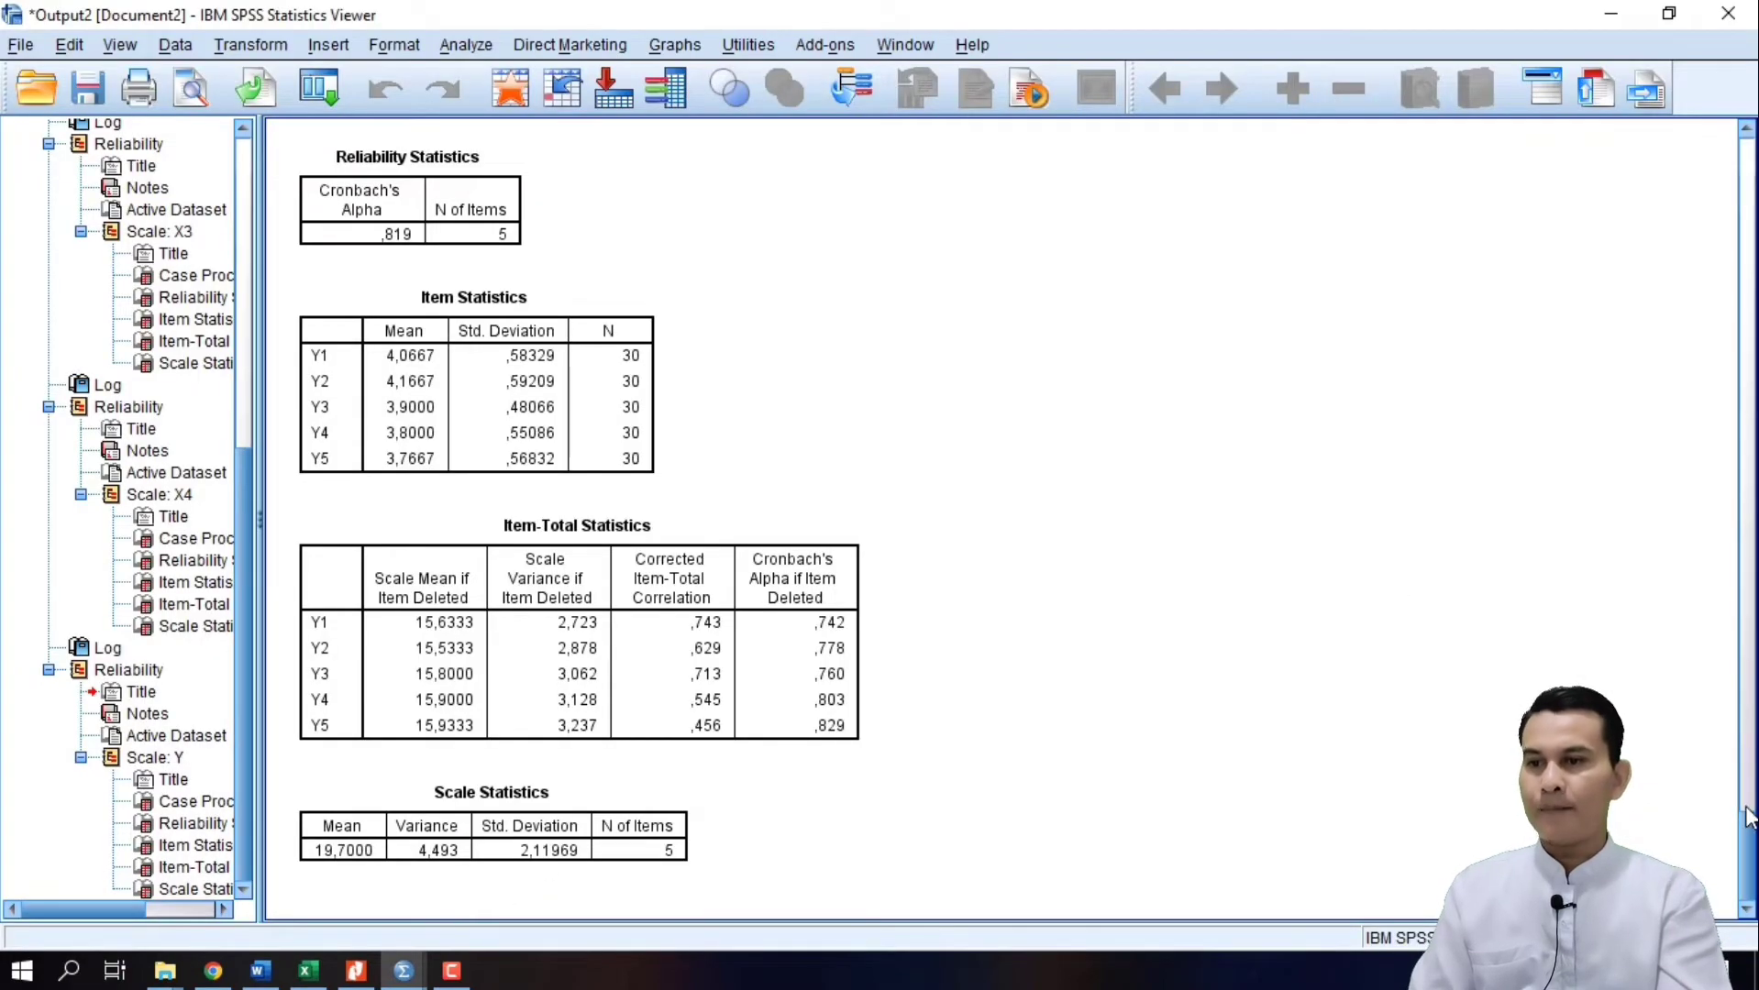
pyautogui.moveTo(1749, 852); pyautogui.dragTo(1751, 248)
pyautogui.click(538, 505)
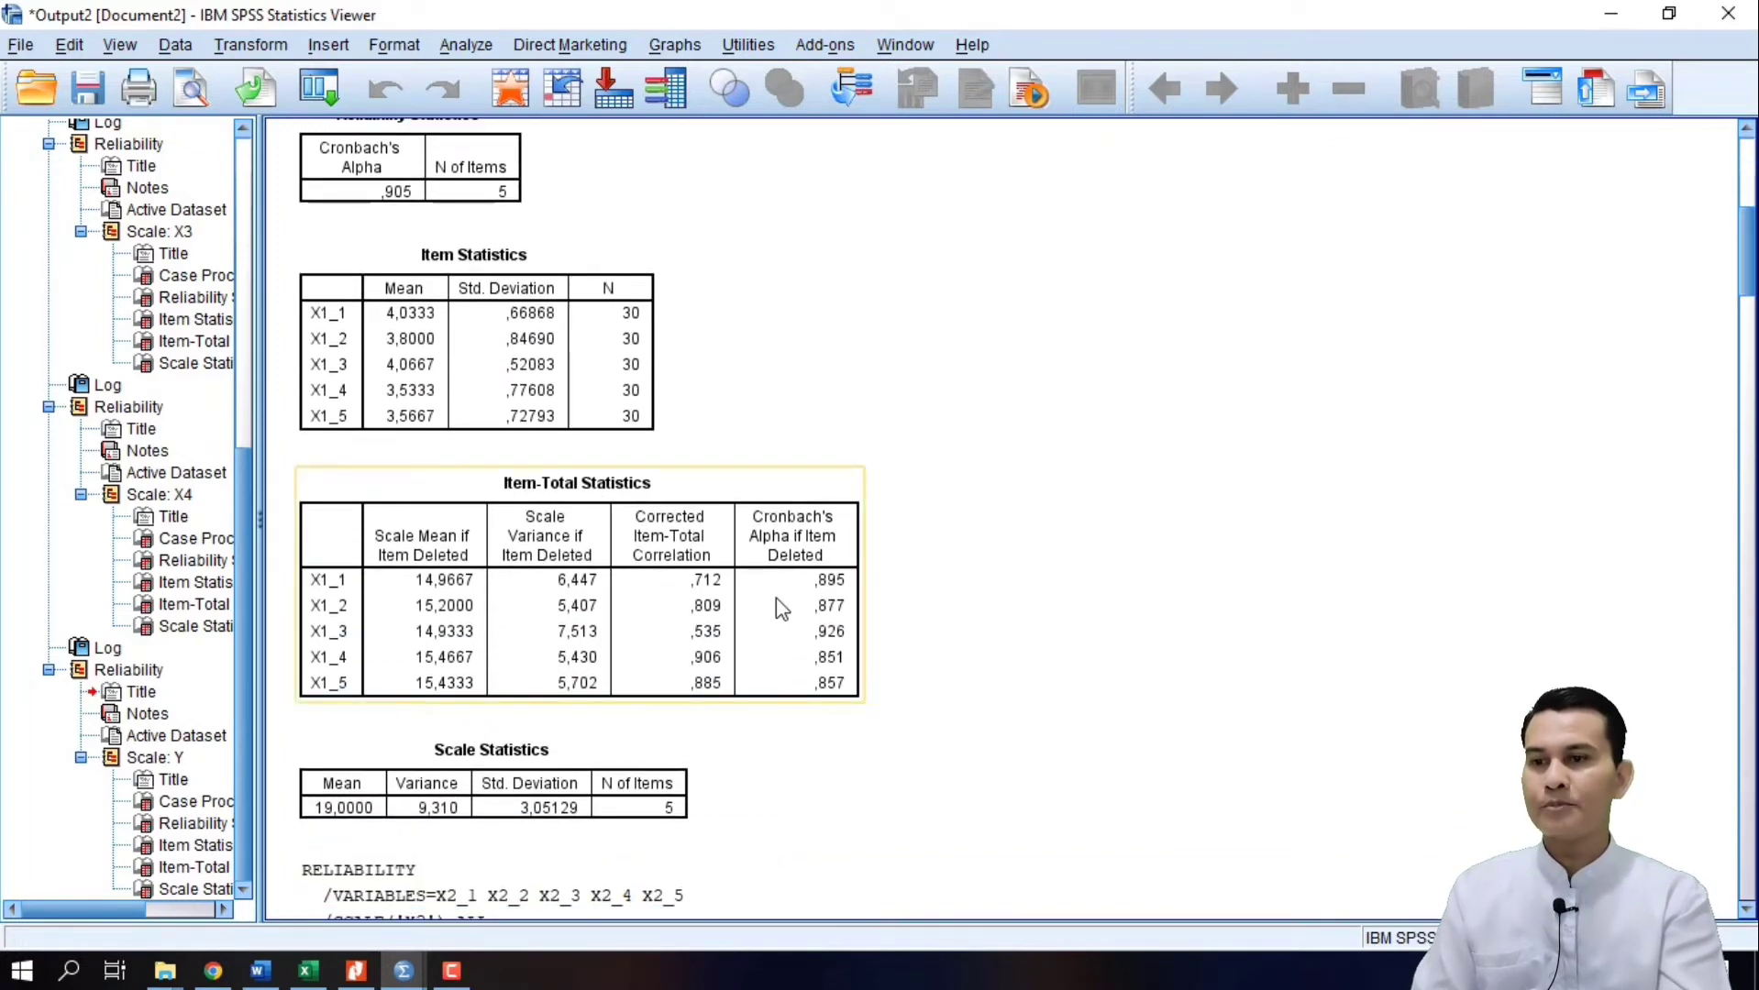
pyautogui.rightClick(594, 546)
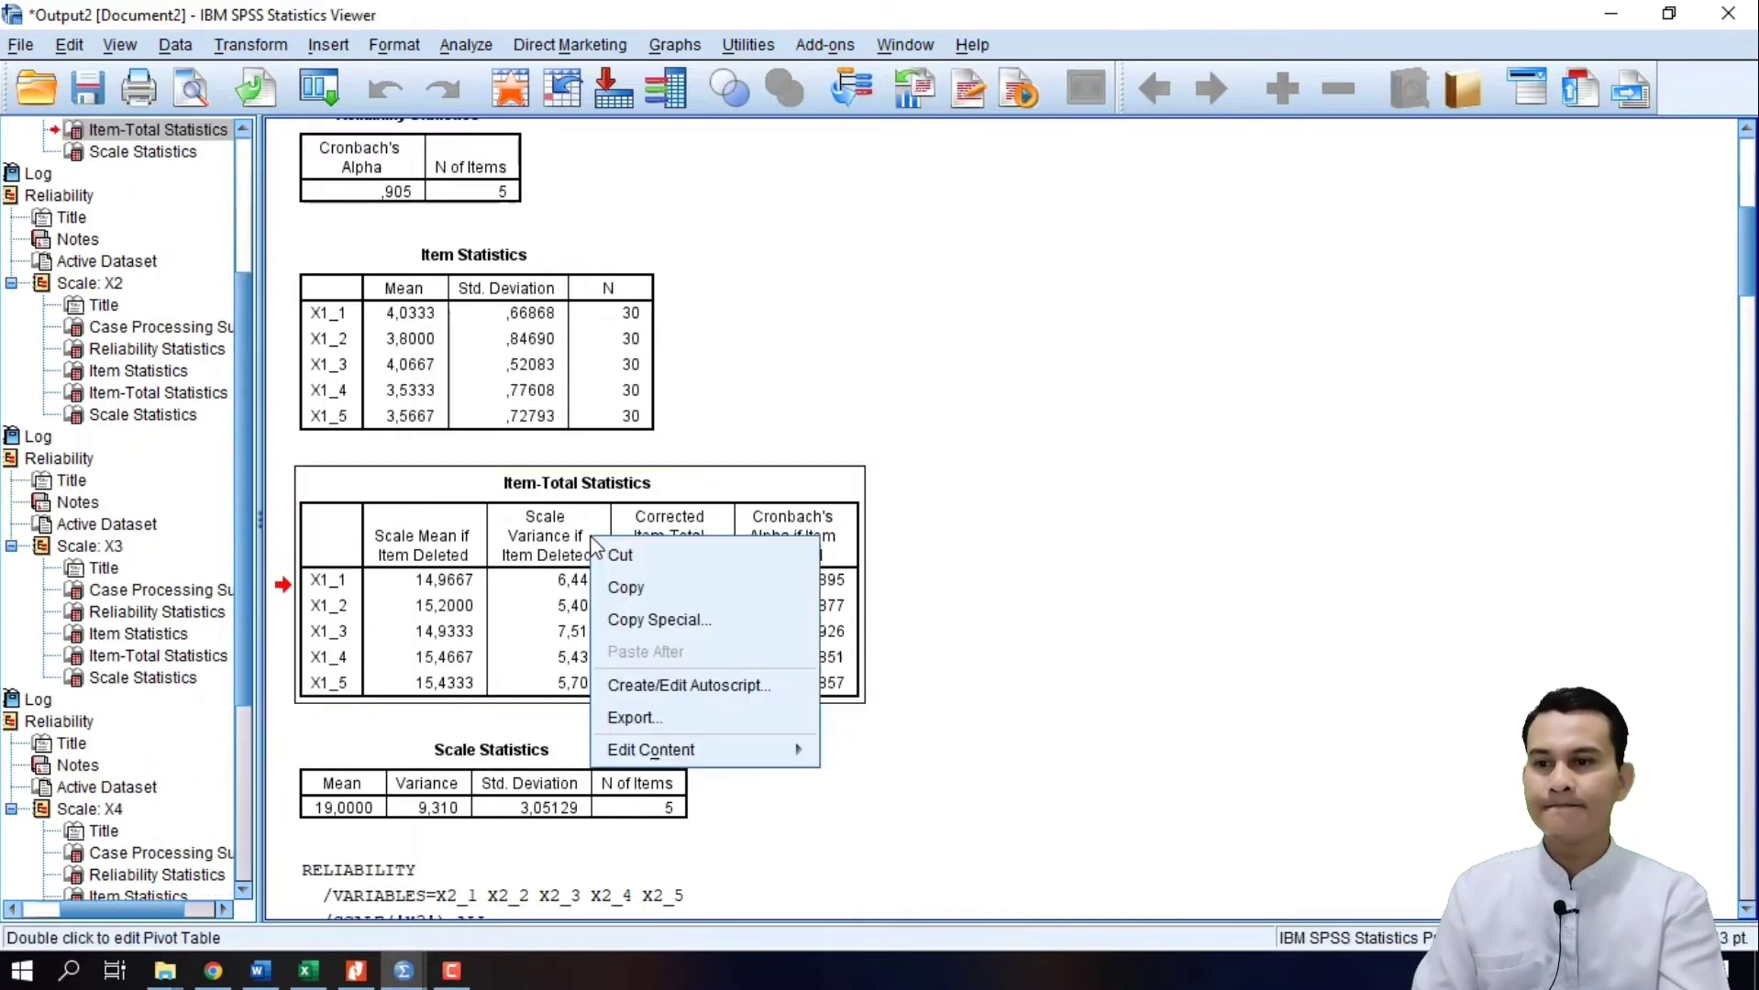
pyautogui.click(625, 586)
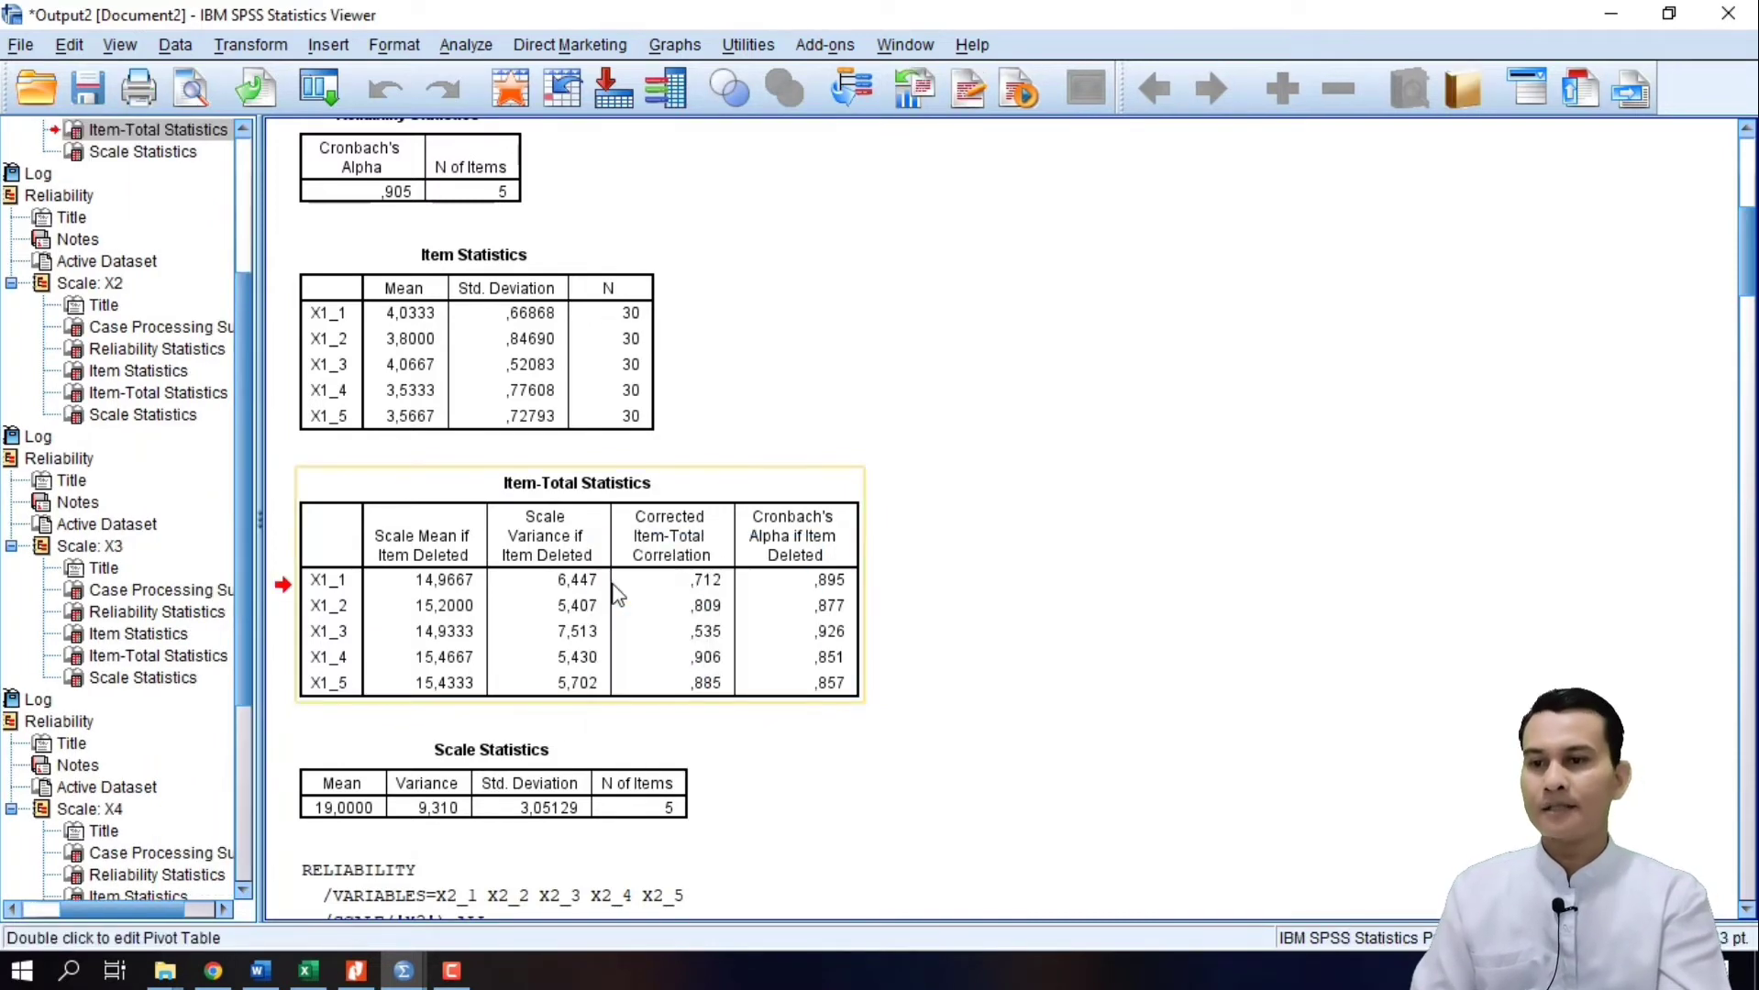
# Step: Switch to Excel and paste the copied Item-Total Statistics table into Sheet5 starting at cell I3
pyautogui.click(309, 973)
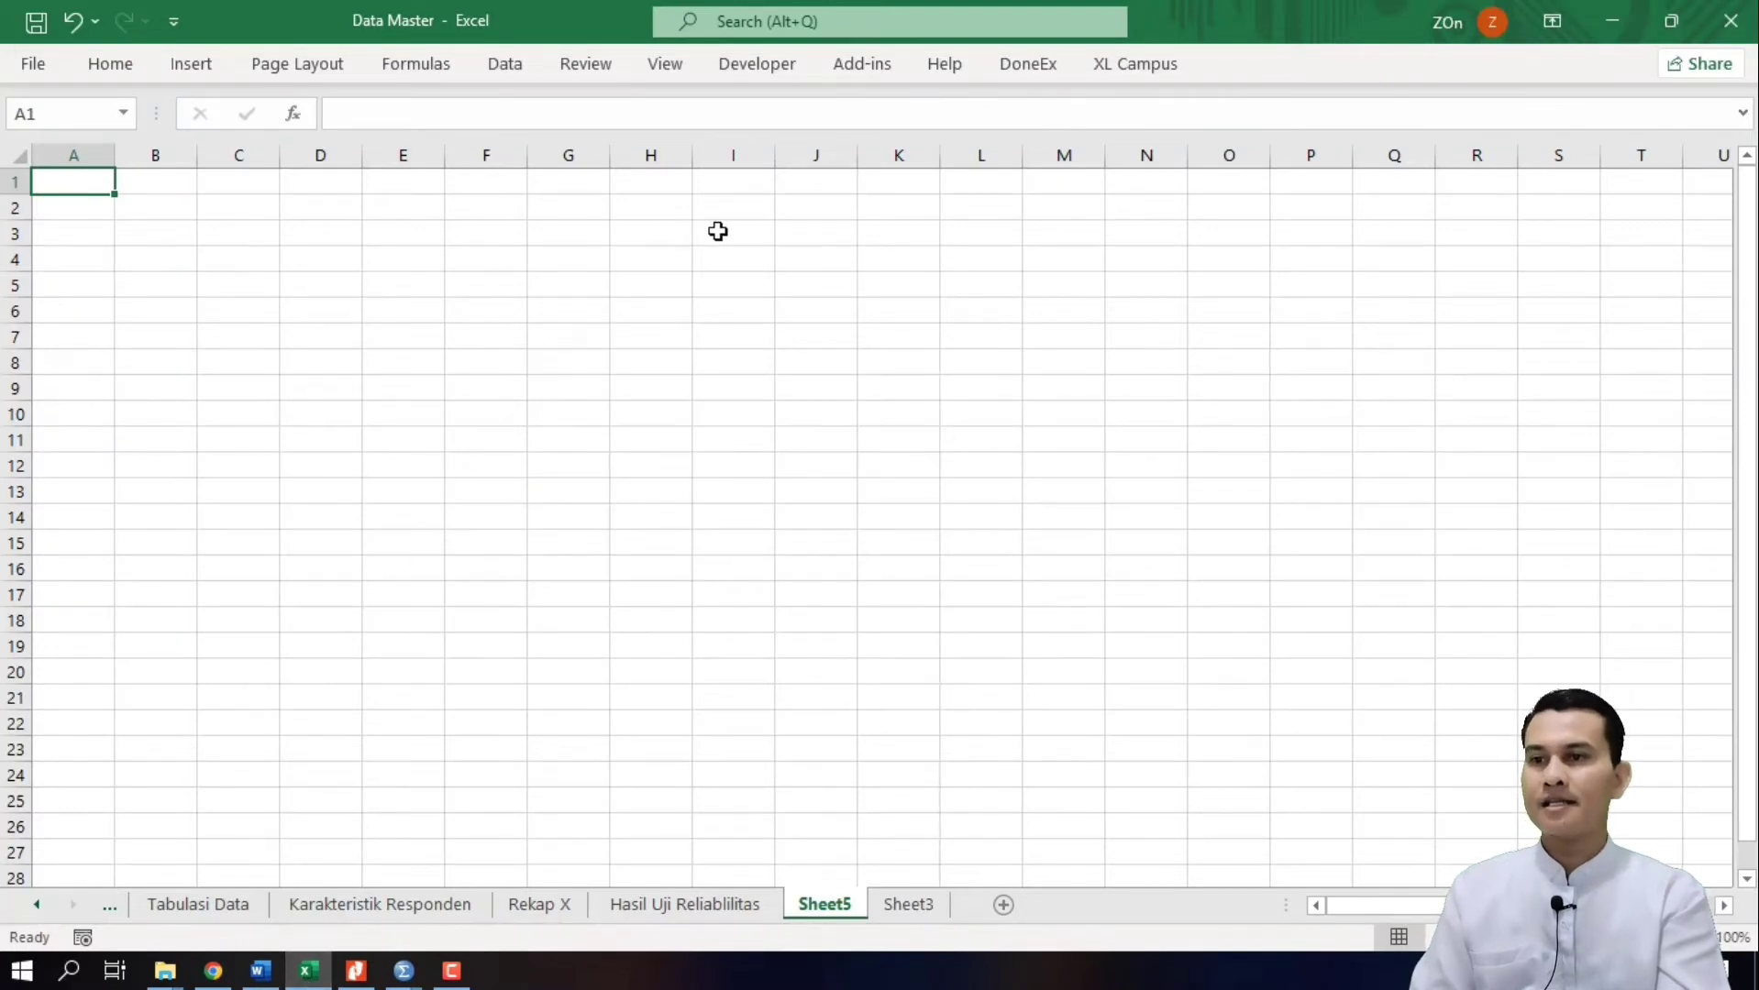
pyautogui.rightClick(717, 231)
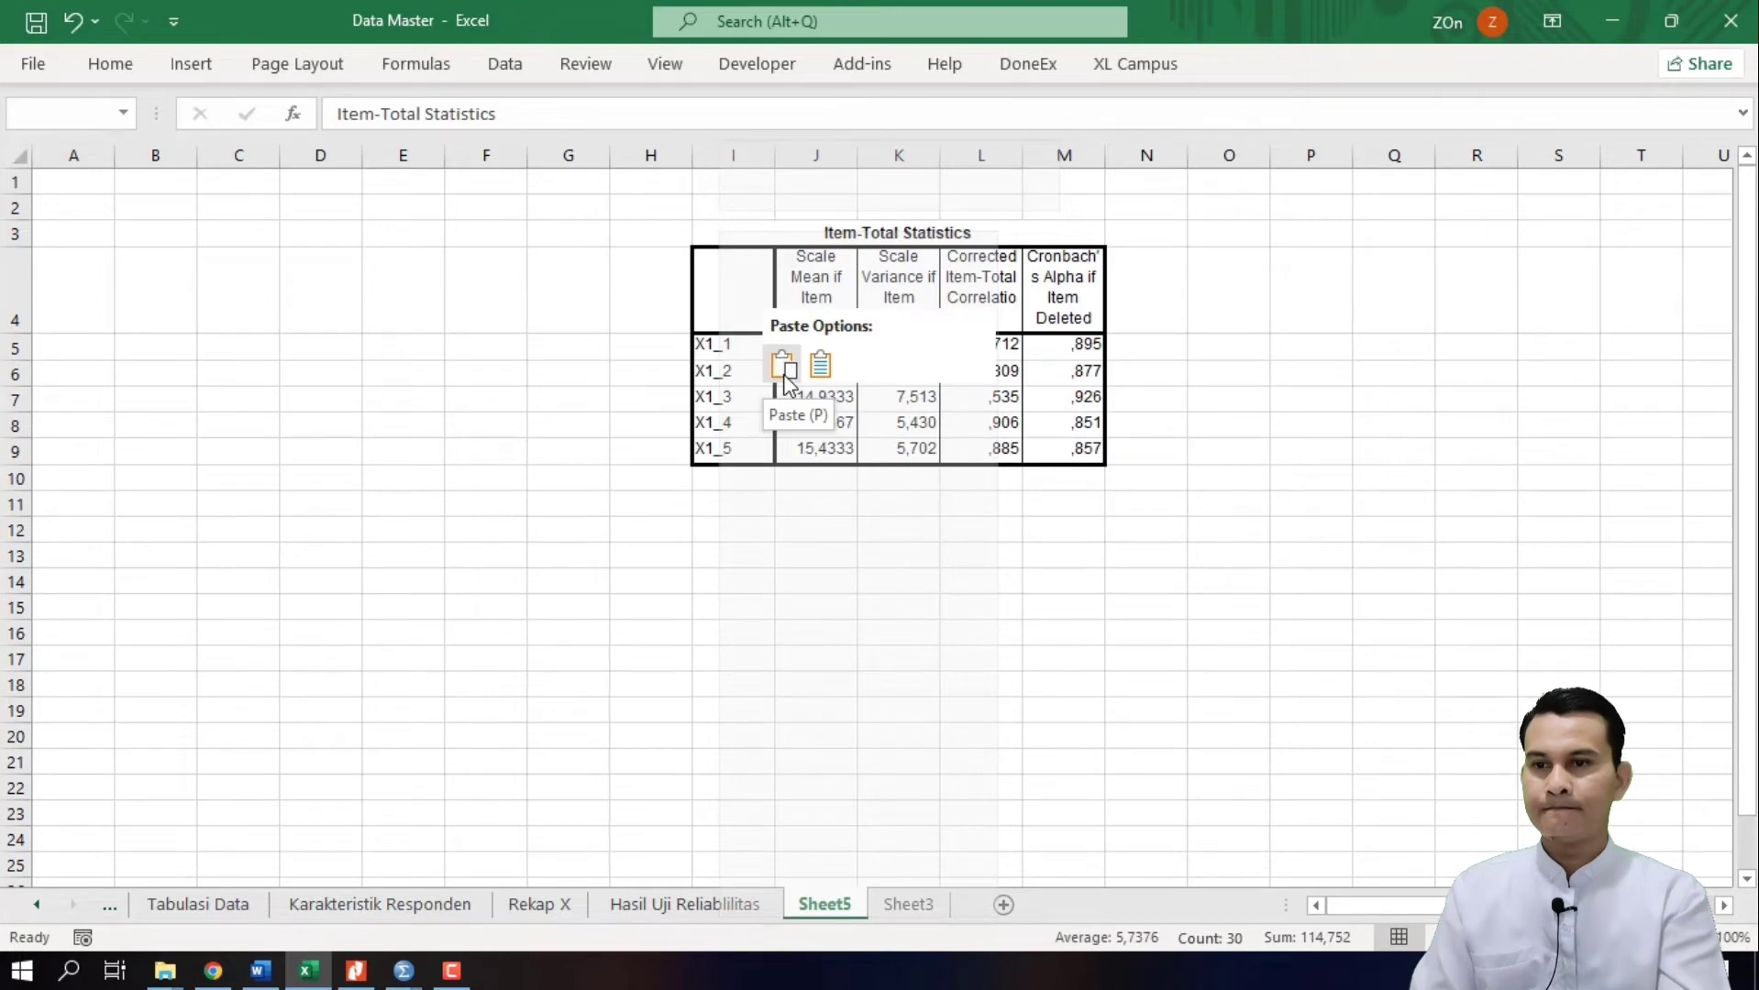
pyautogui.click(784, 383)
pyautogui.click(1048, 587)
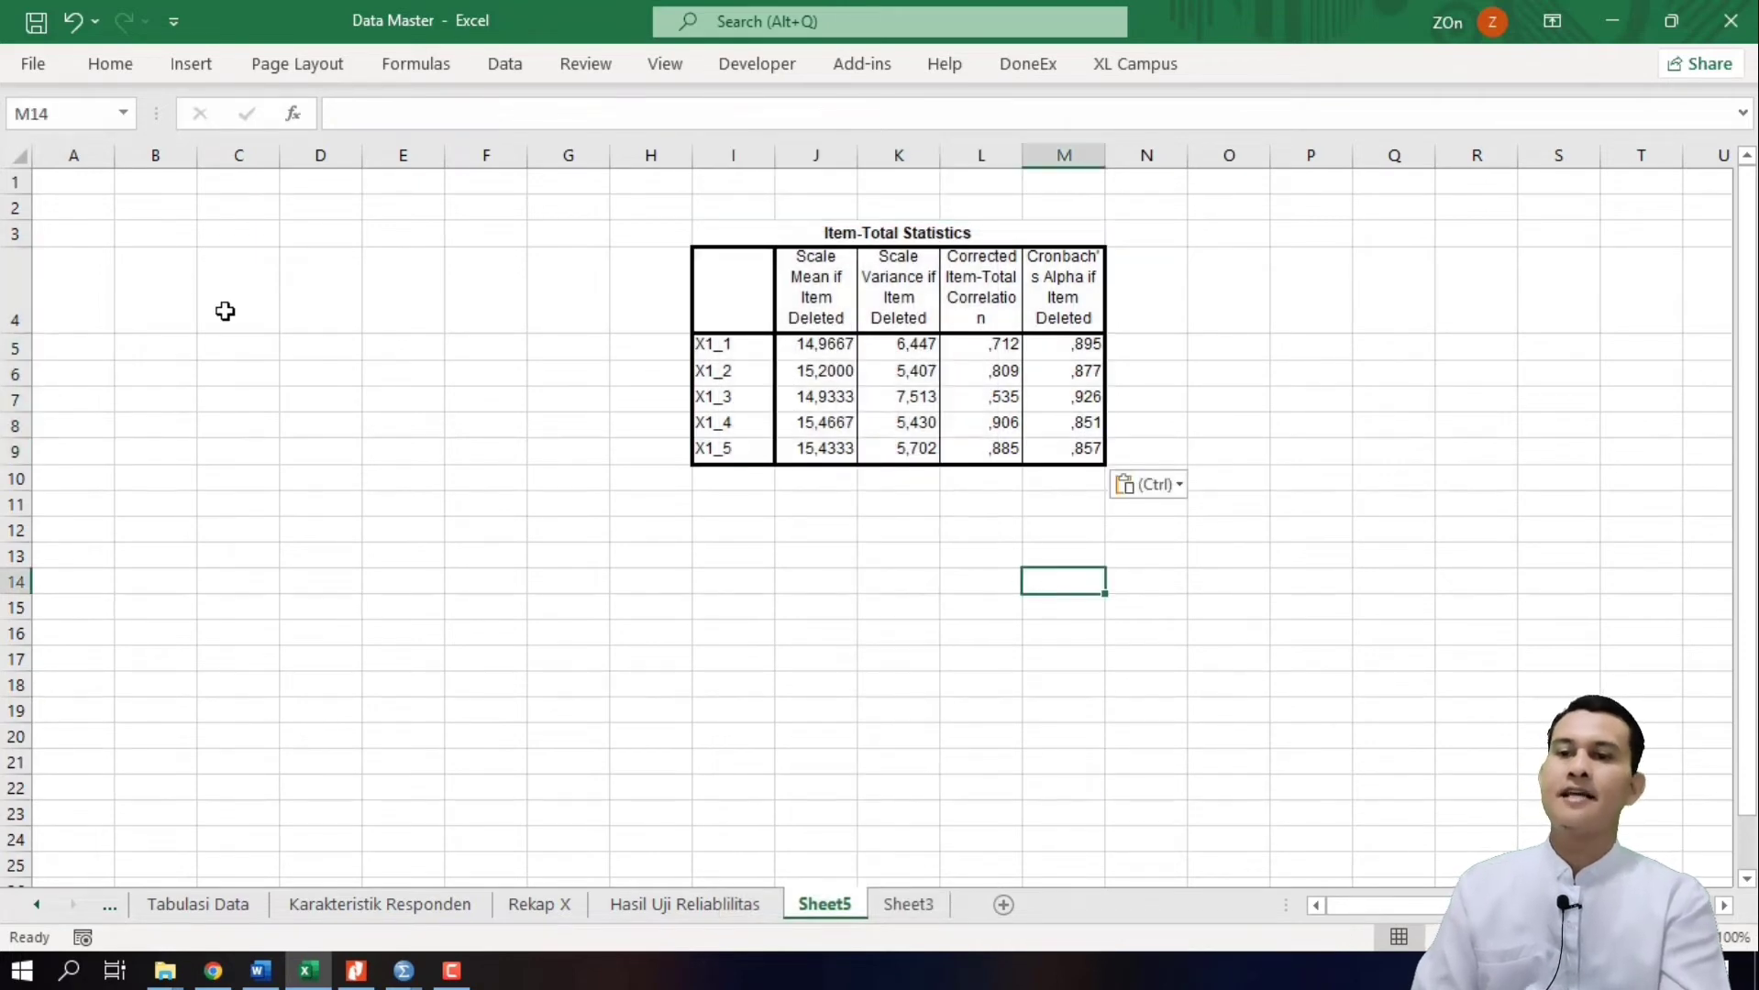
# Step: Delete the empty columns A to G before the Item-Total Statistics table in Sheet5
pyautogui.click(74, 301)
pyautogui.click(860, 679)
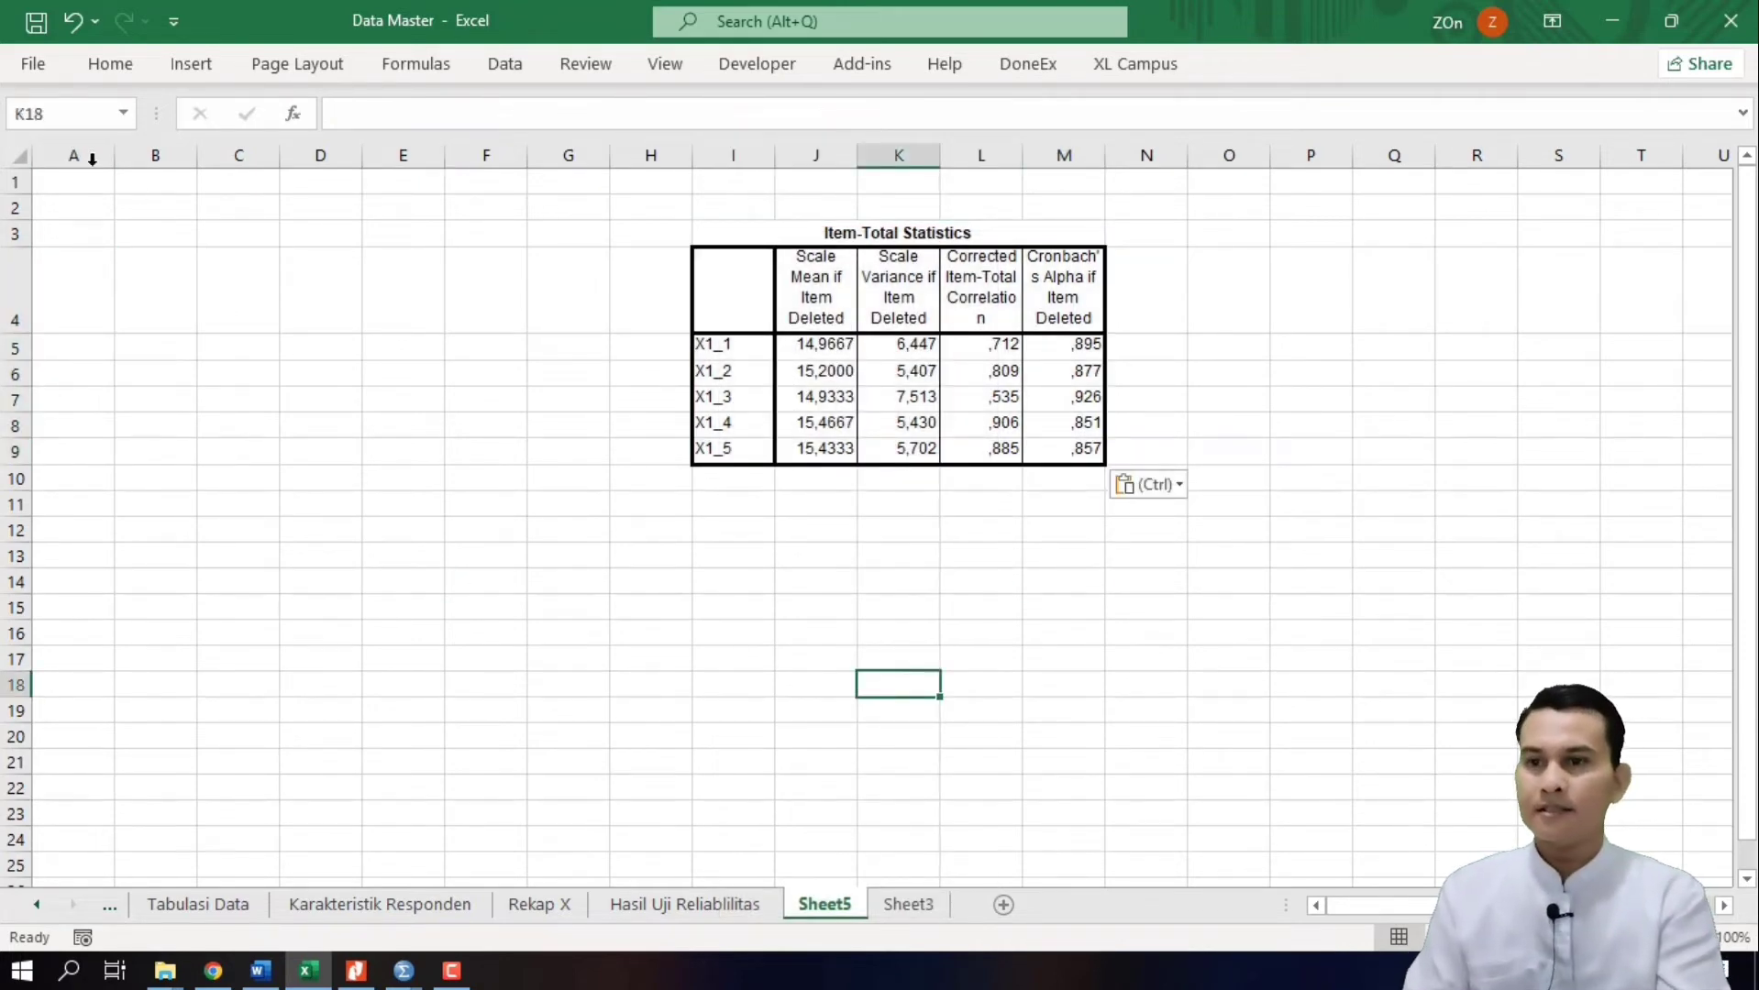
pyautogui.moveTo(73, 155); pyautogui.dragTo(605, 174)
pyautogui.rightClick(588, 149)
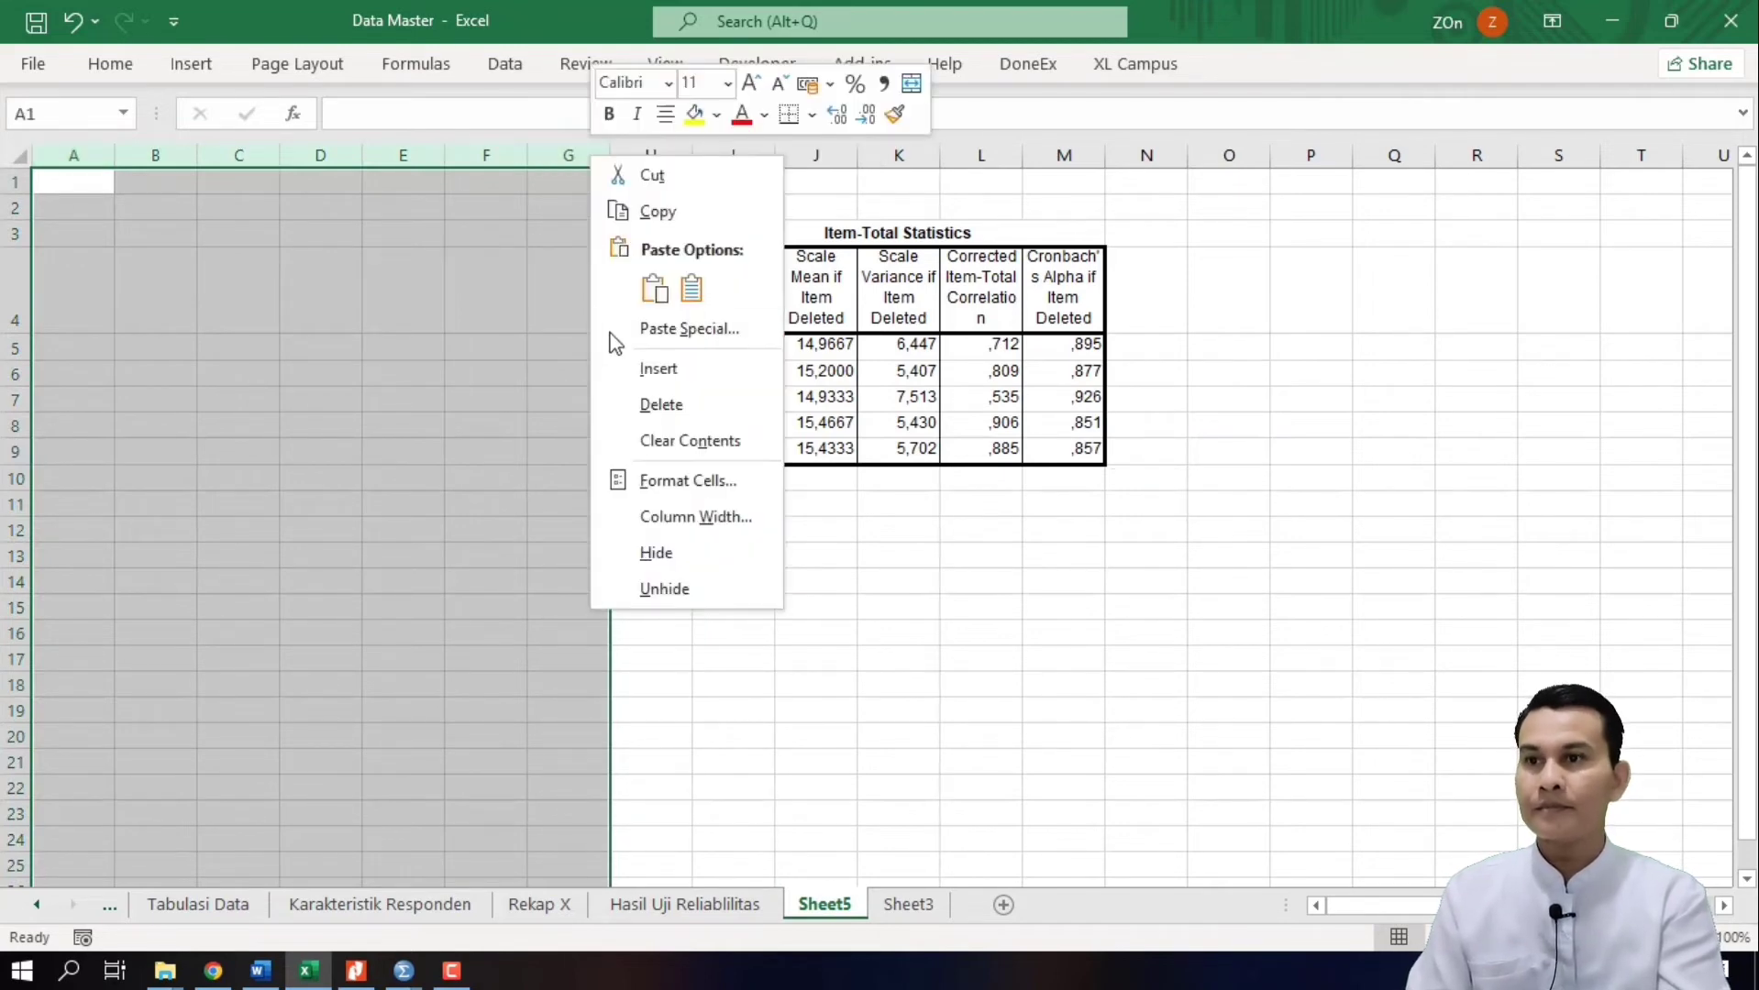
pyautogui.click(649, 406)
pyautogui.click(923, 543)
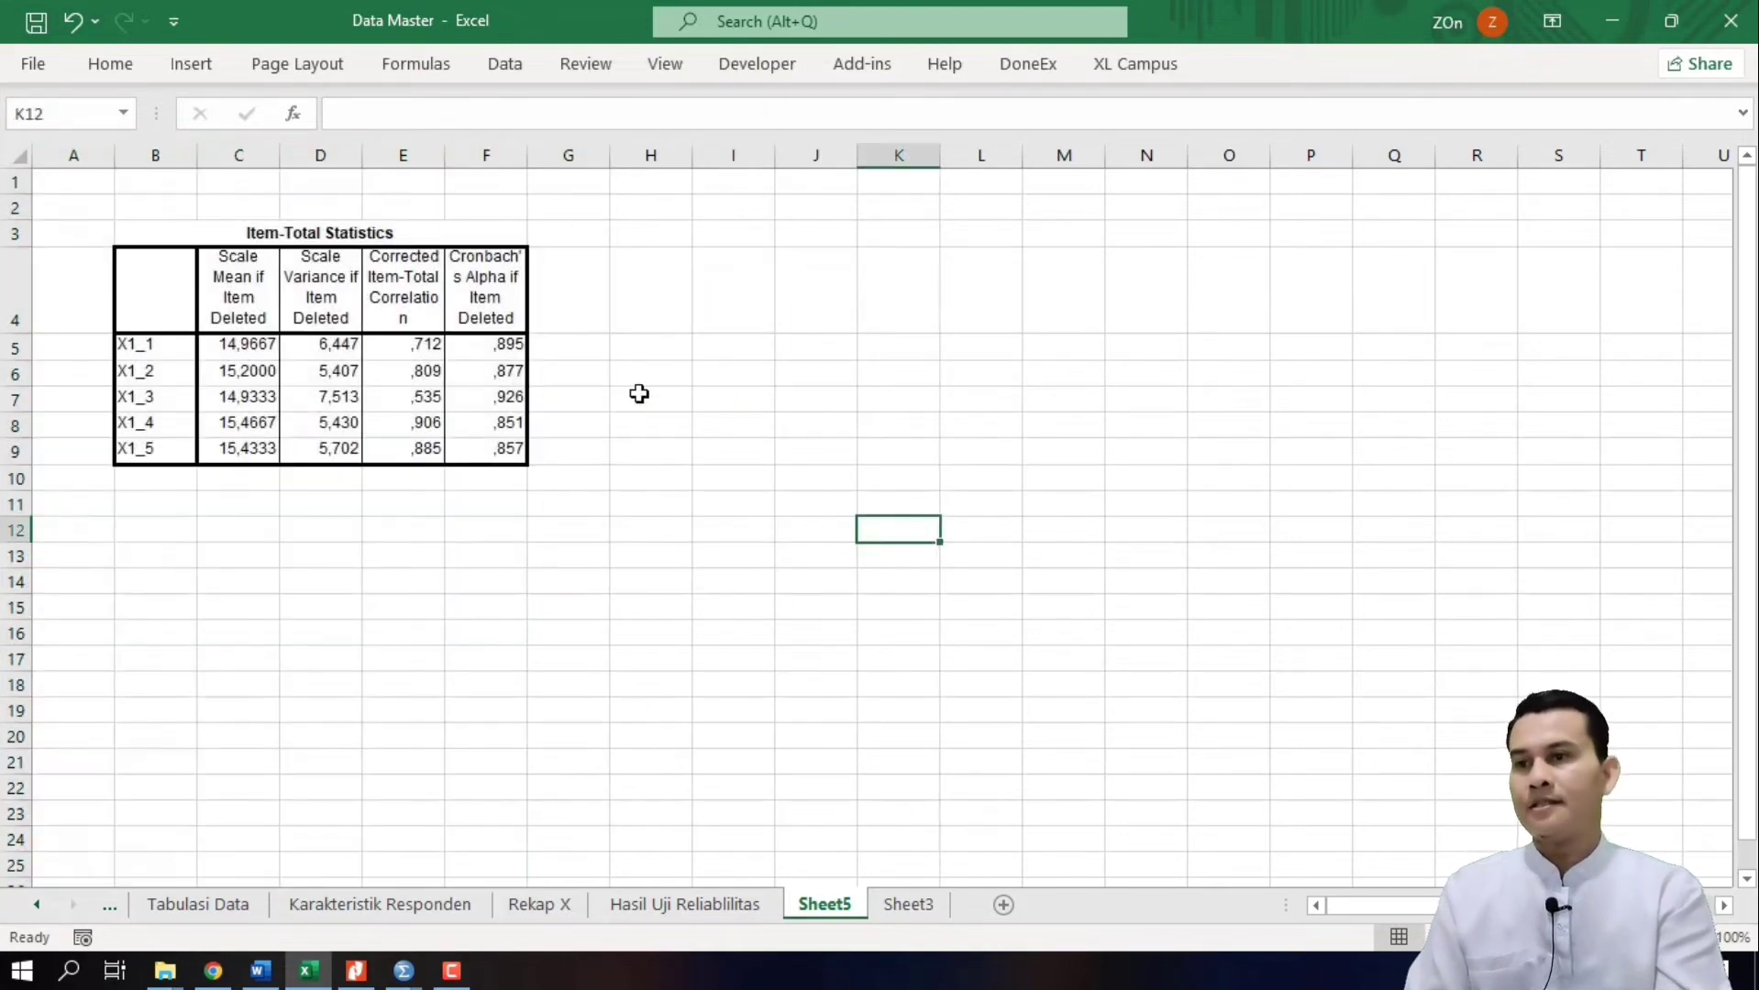
pyautogui.click(638, 394)
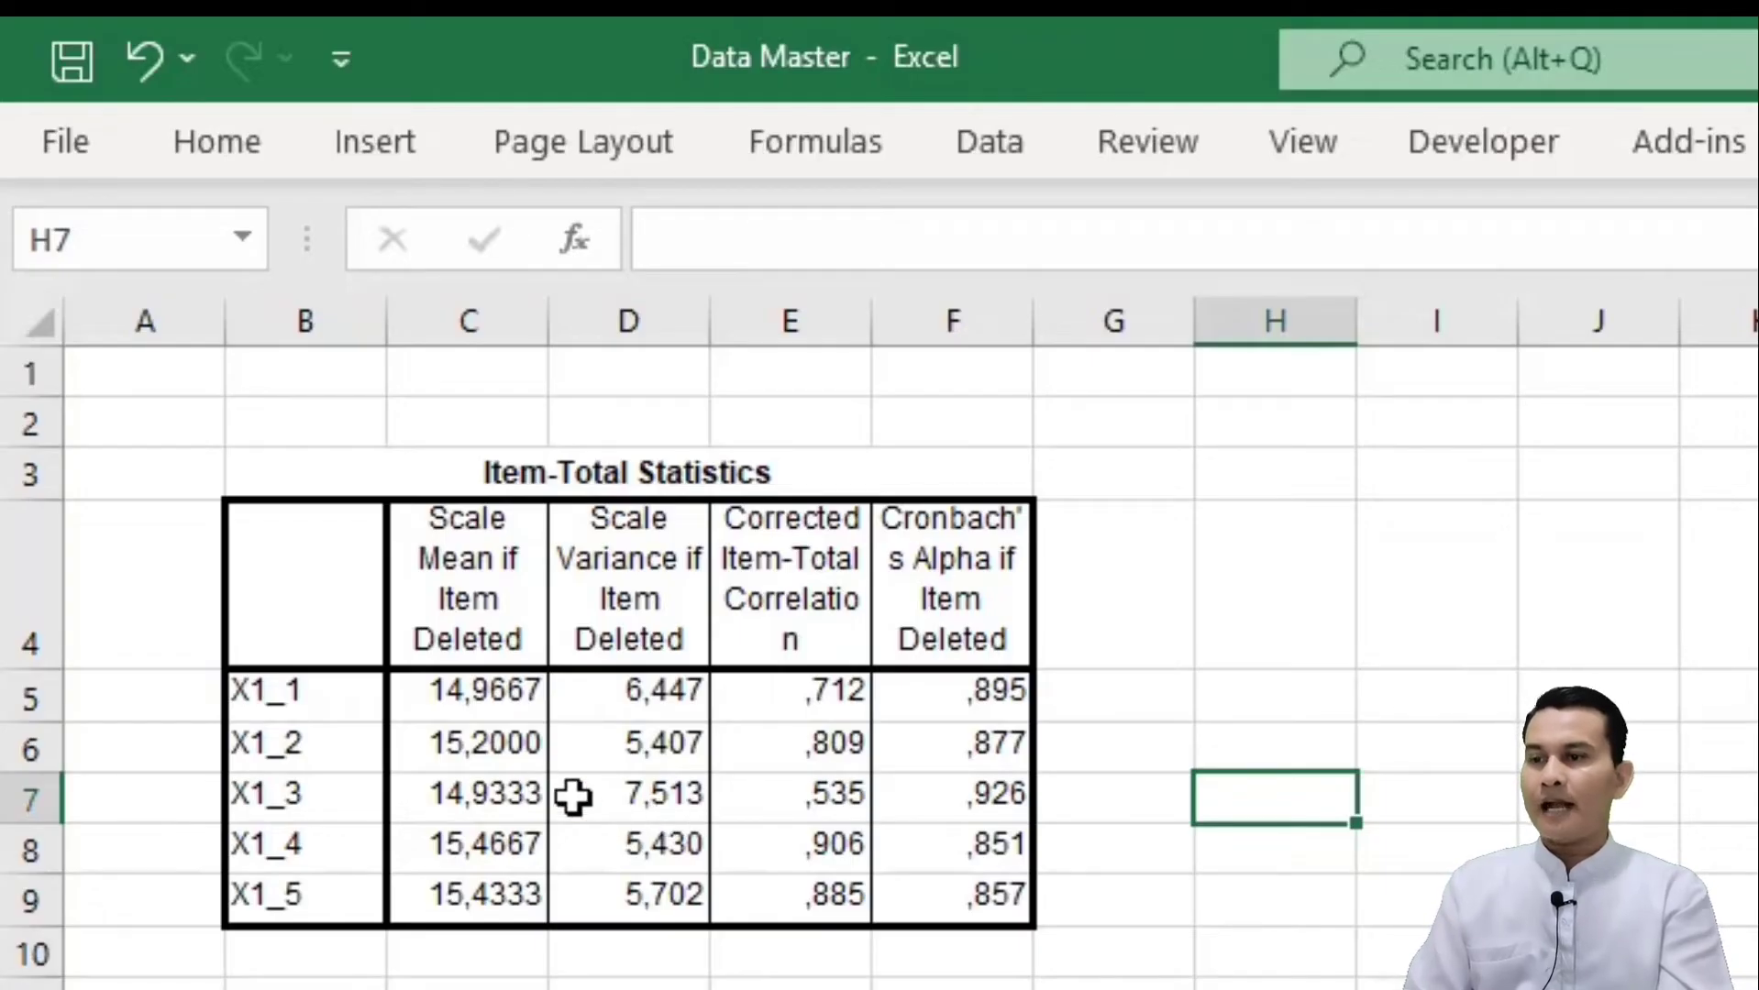
# Step: Enter the note "Jika nilai R hitung > R table maka dinyatakan valid" in cell B11 below the table
pyautogui.click(291, 704)
pyautogui.click(286, 793)
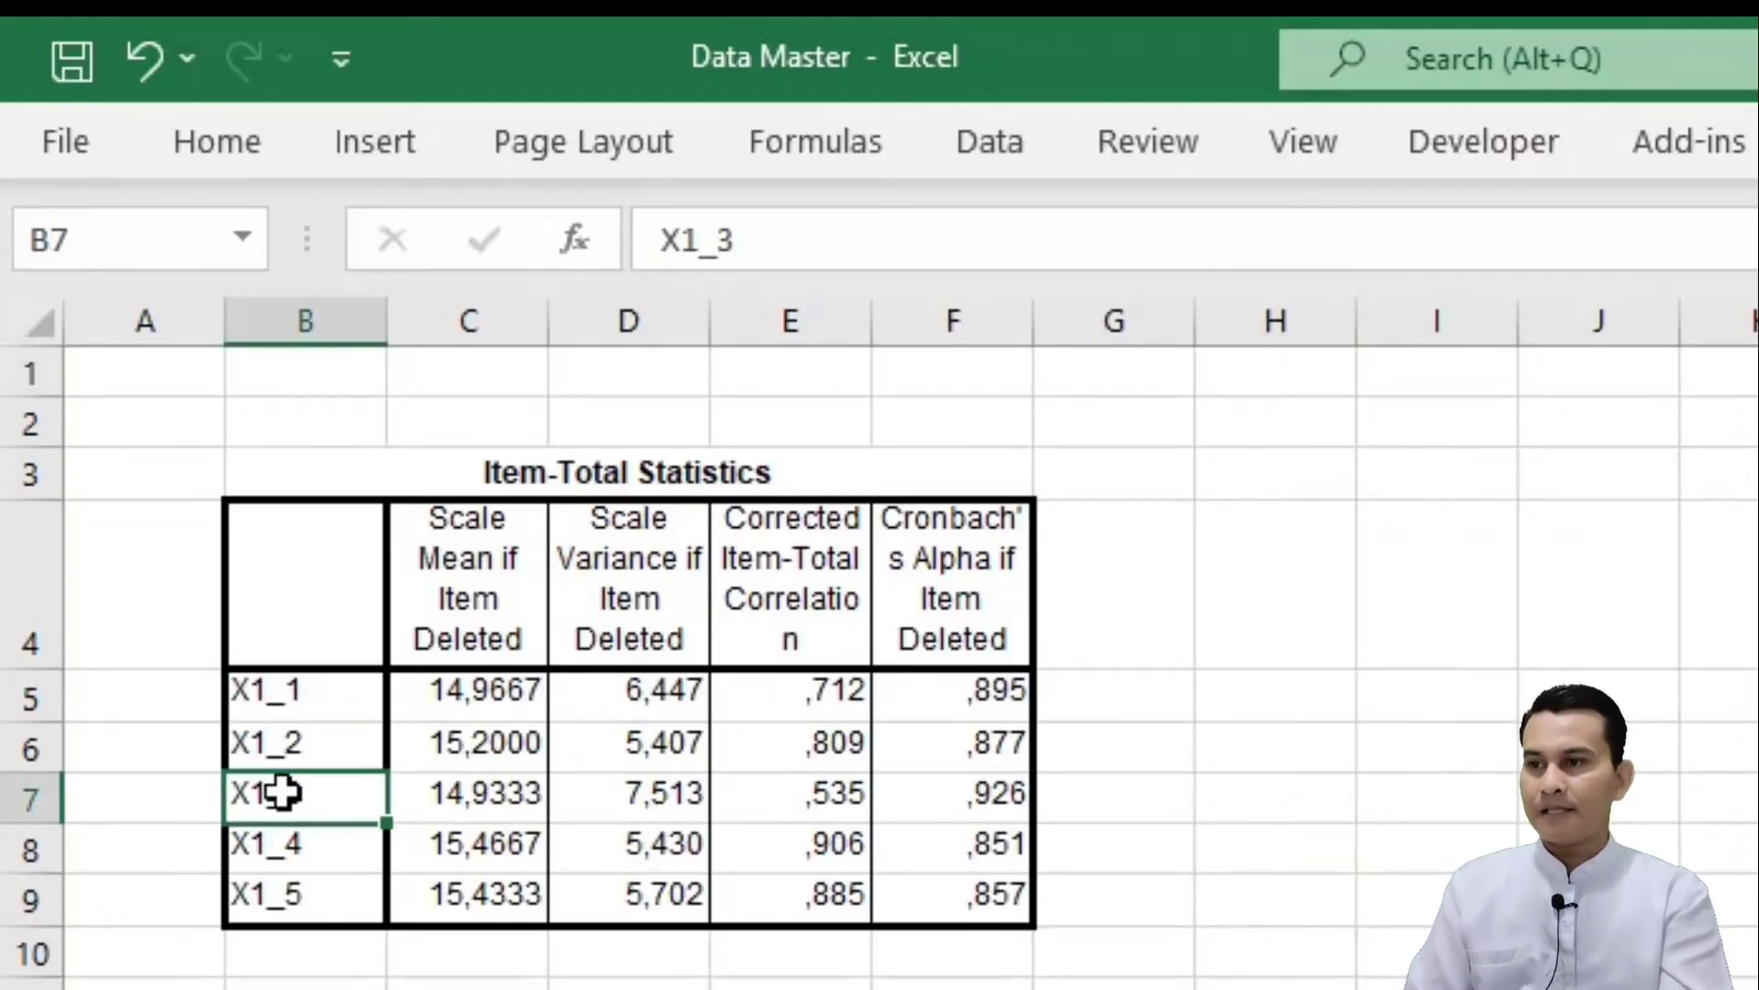
pyautogui.click(306, 882)
pyautogui.click(842, 708)
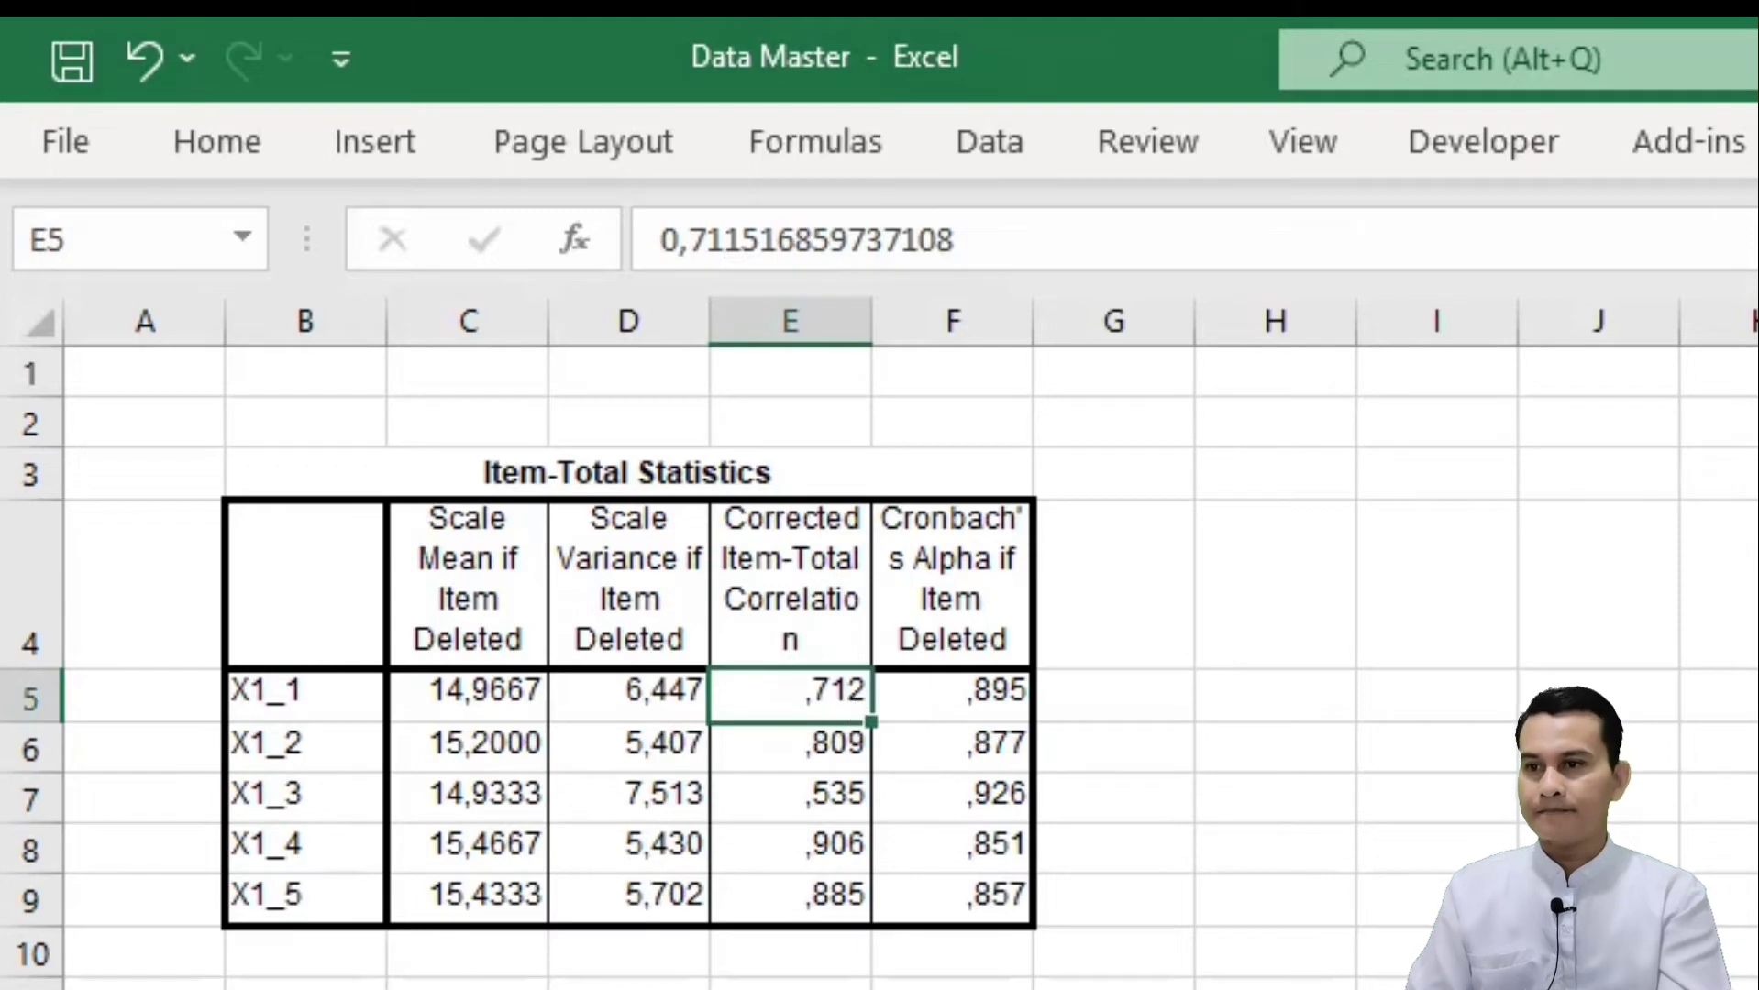
pyautogui.click(305, 985)
pyautogui.write('Ji')
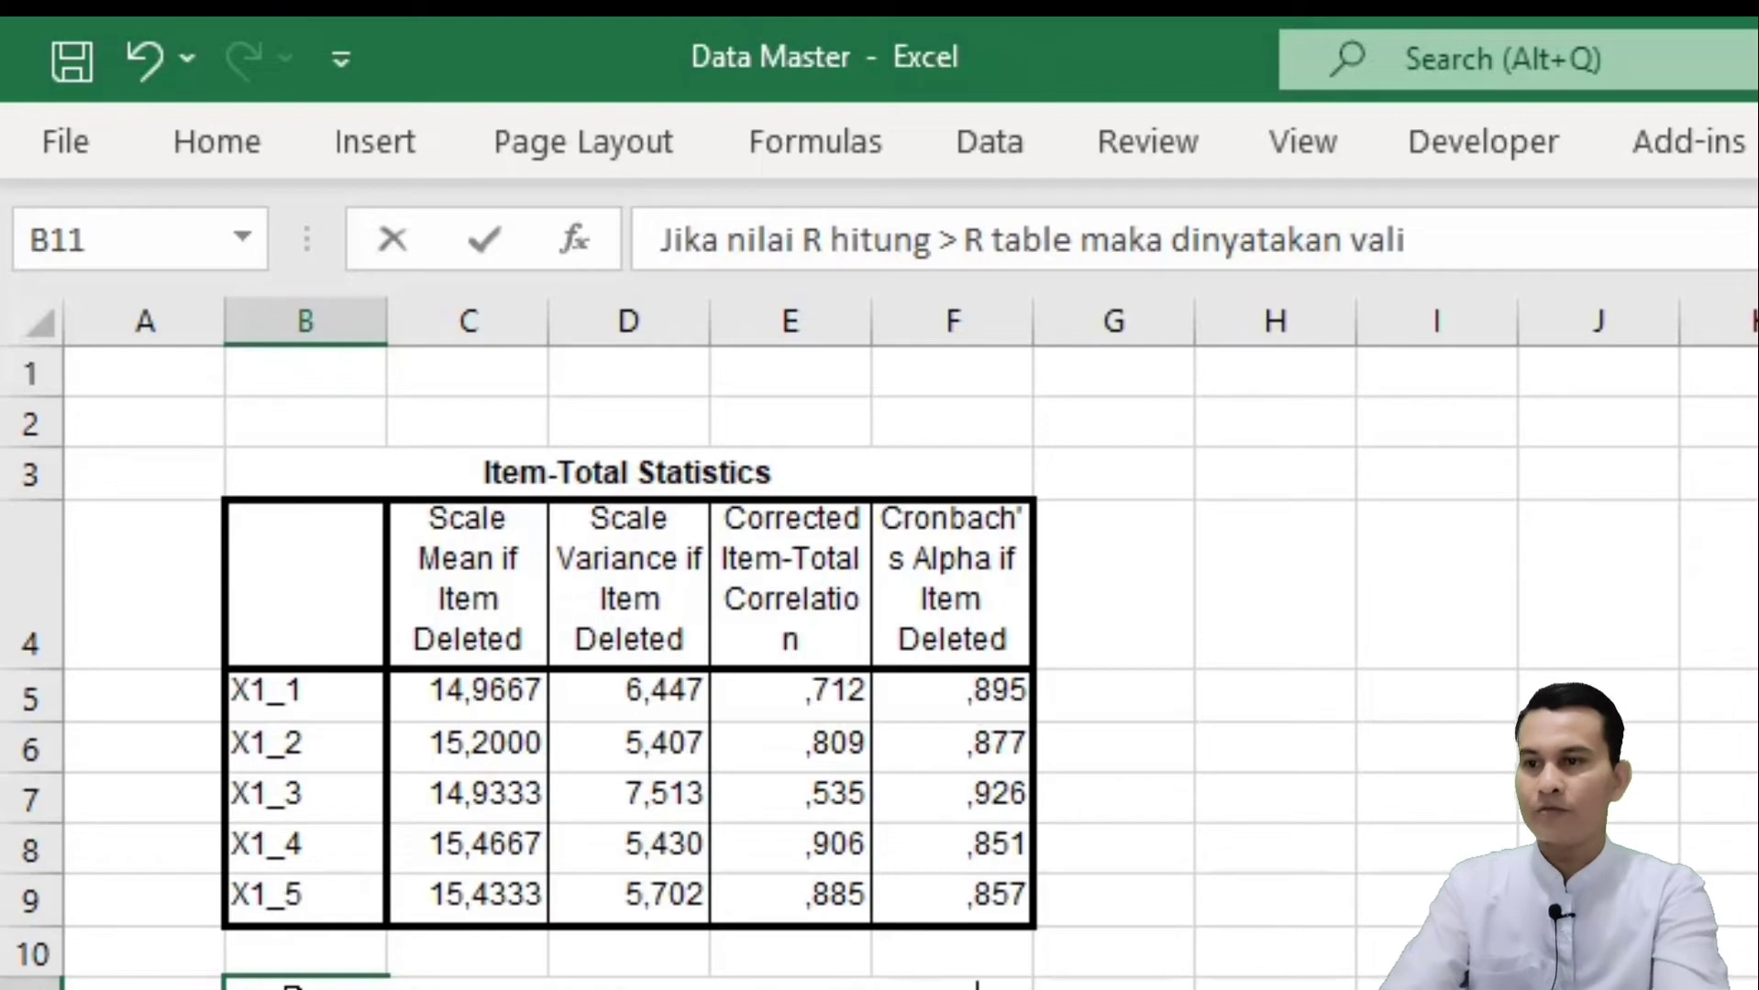
pyautogui.click(1274, 986)
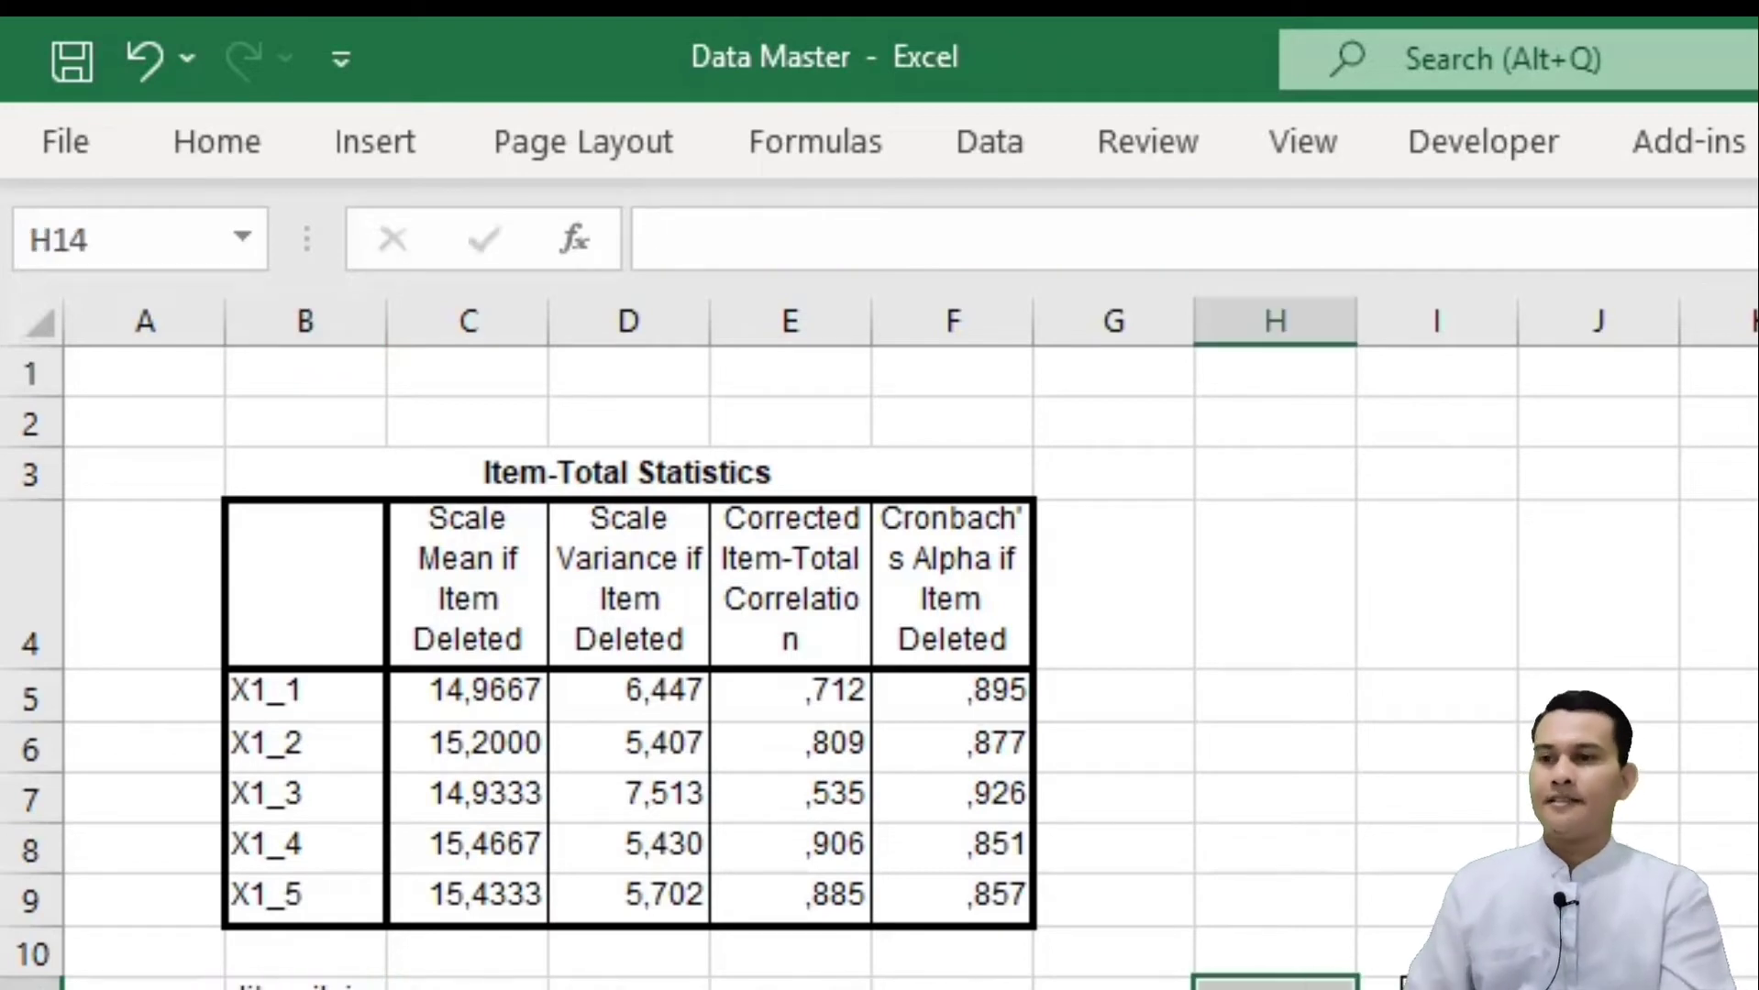
# Step: Merge and center the validity note across cells B11 to F11
pyautogui.click(305, 987)
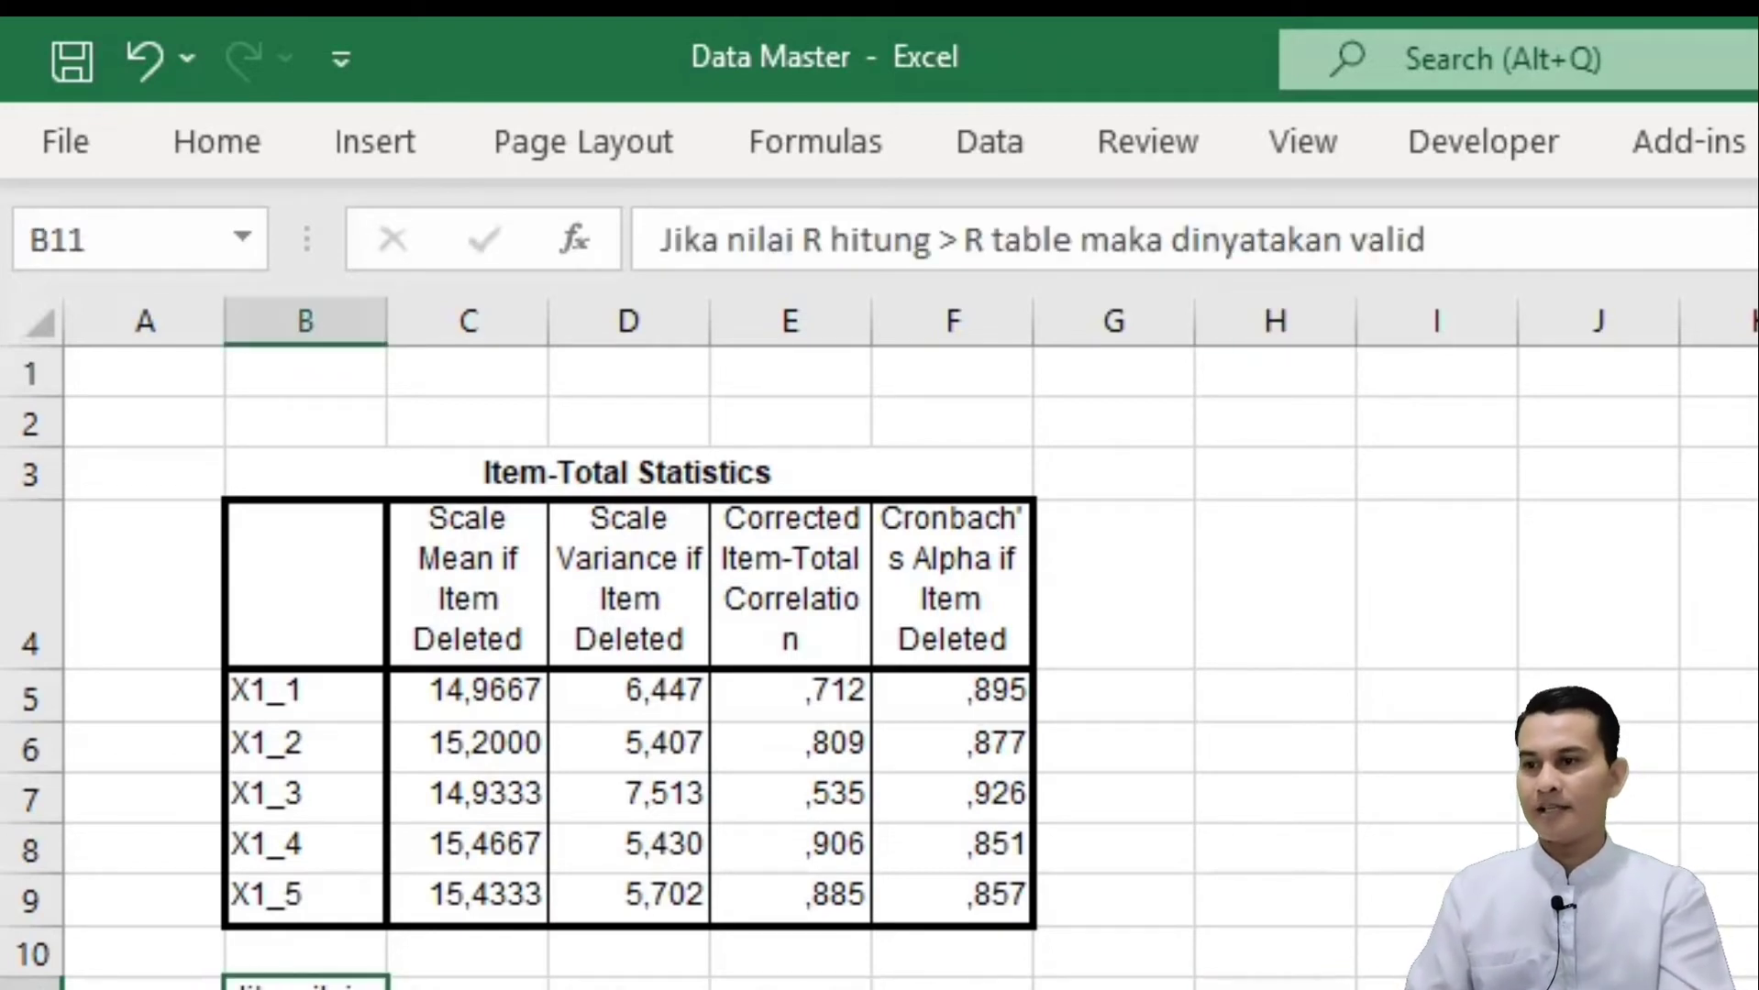
pyautogui.moveTo(305, 986); pyautogui.dragTo(954, 987)
pyautogui.click(217, 142)
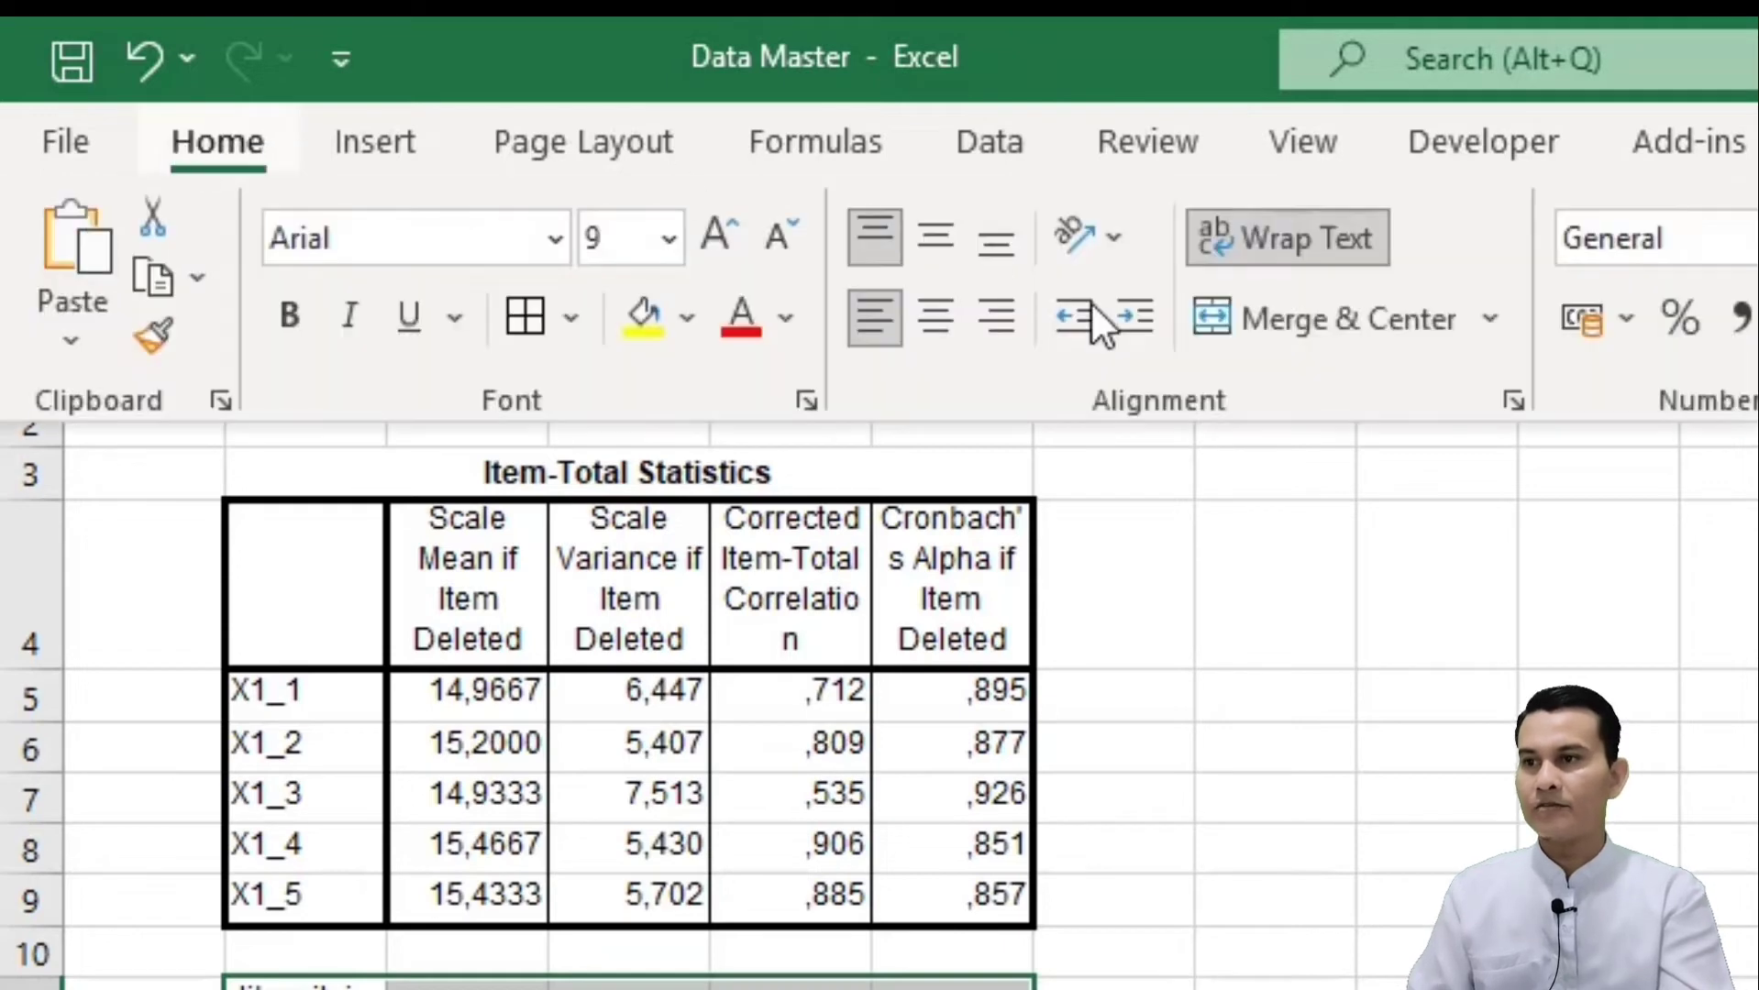
pyautogui.click(1260, 335)
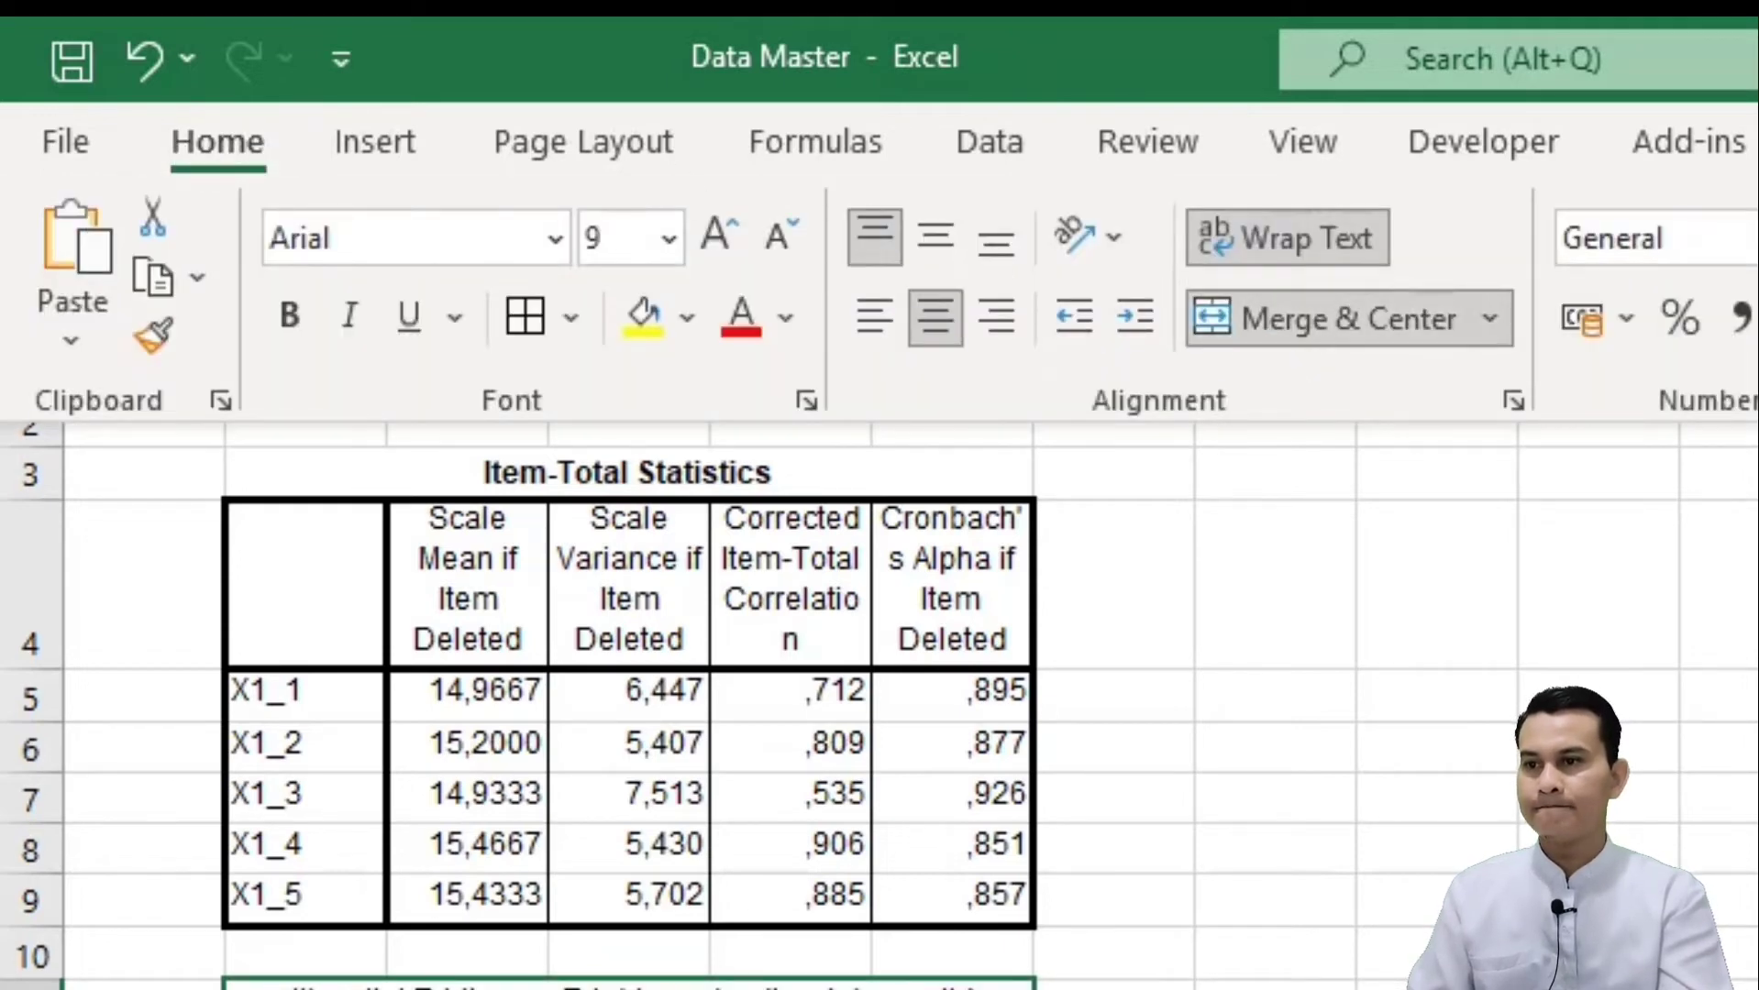
pyautogui.click(1598, 989)
pyautogui.click(1274, 989)
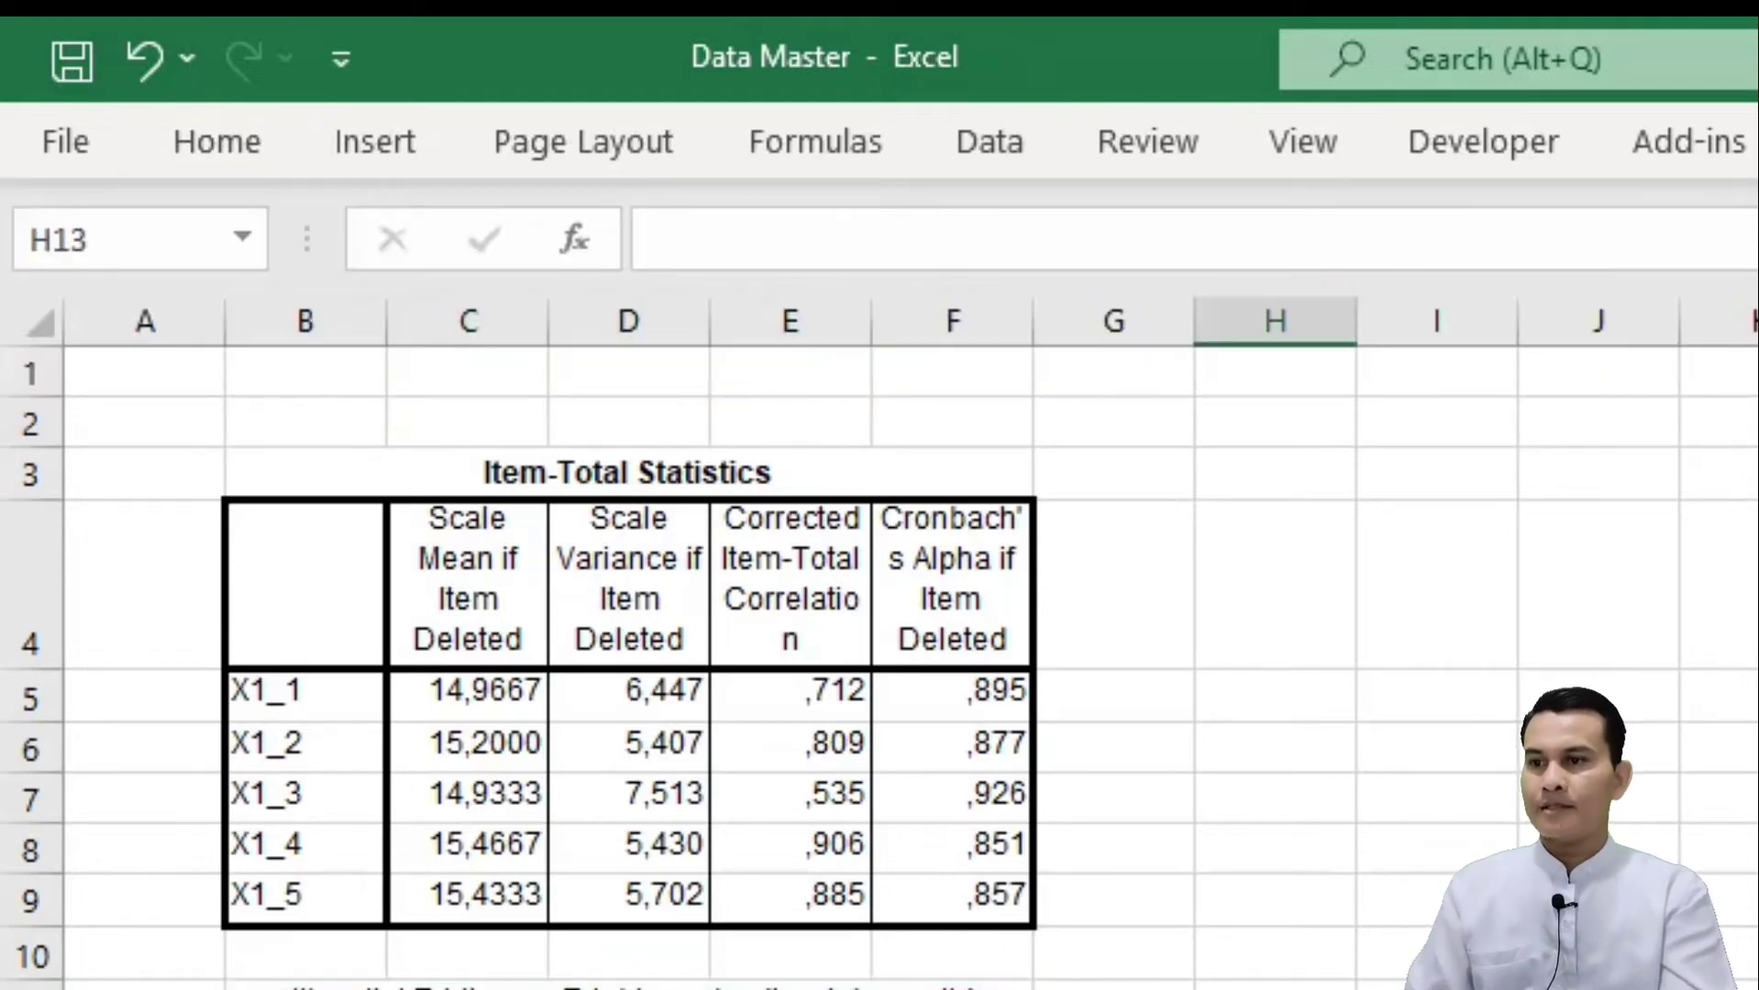
# Step: Enter the header Pernyataan in cell B4 and widen column B so the word fits on one line
pyautogui.click(472, 581)
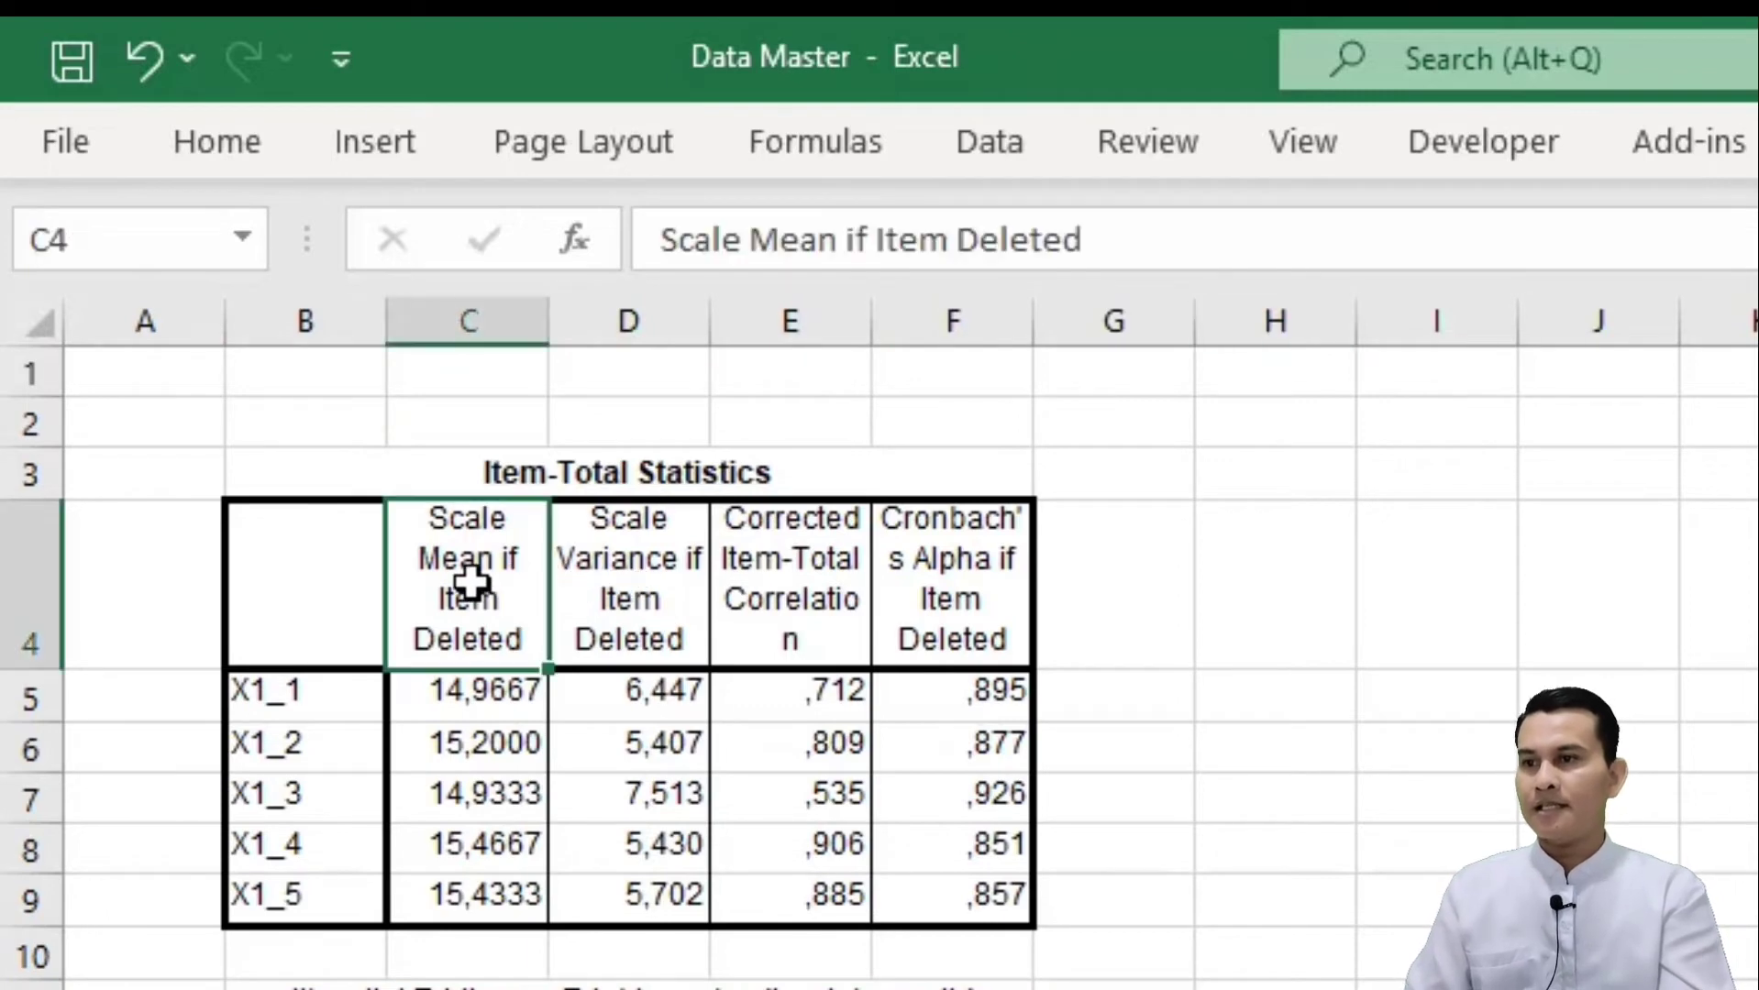
pyautogui.click(323, 588)
pyautogui.write('Pernyataan')
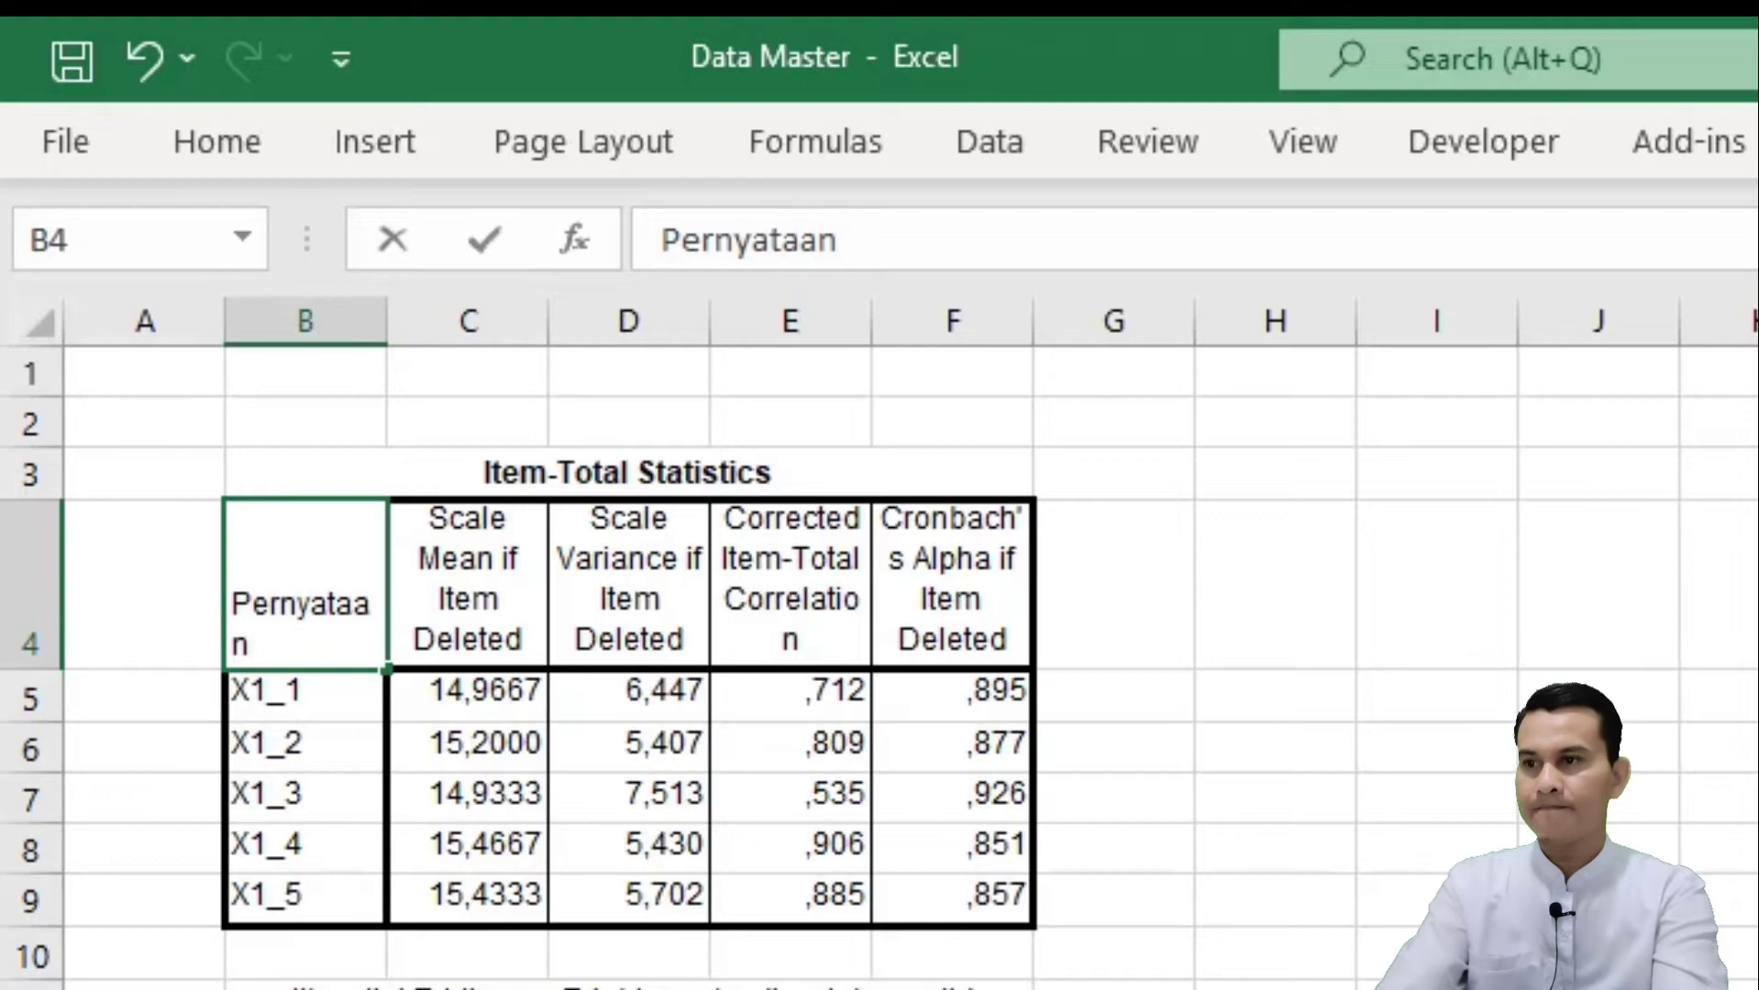
pyautogui.click(1598, 986)
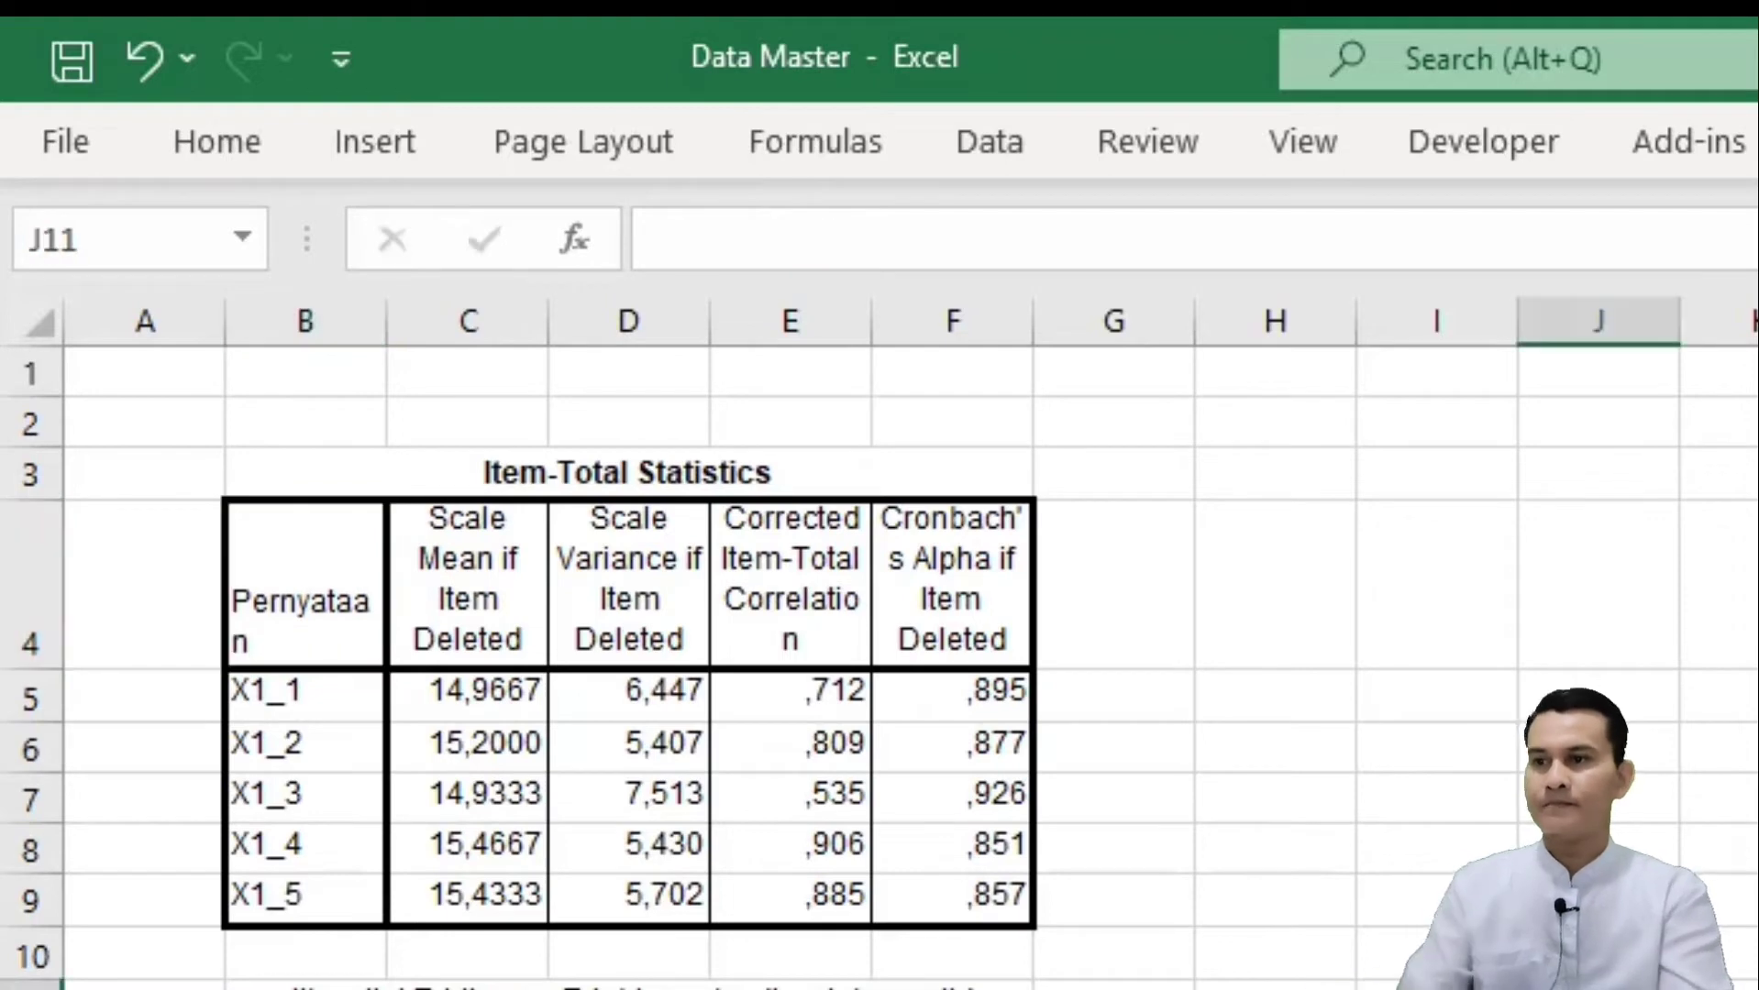
pyautogui.moveTo(387, 323); pyautogui.dragTo(500, 323)
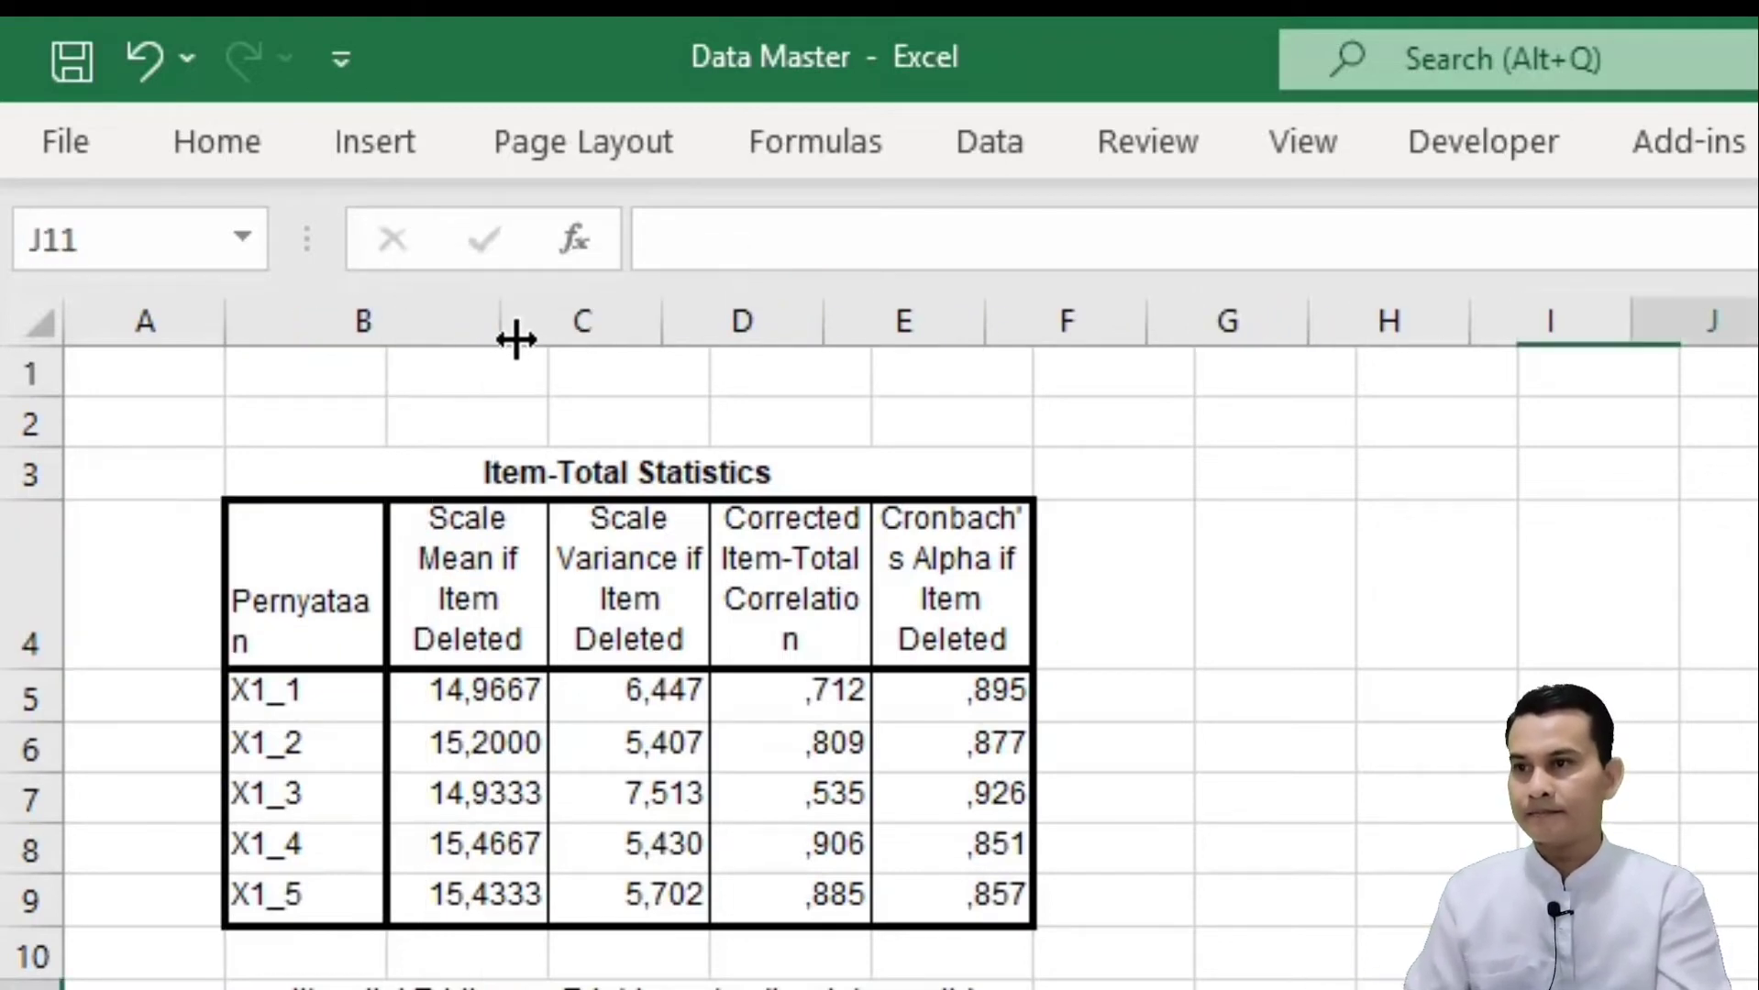
pyautogui.click(1552, 588)
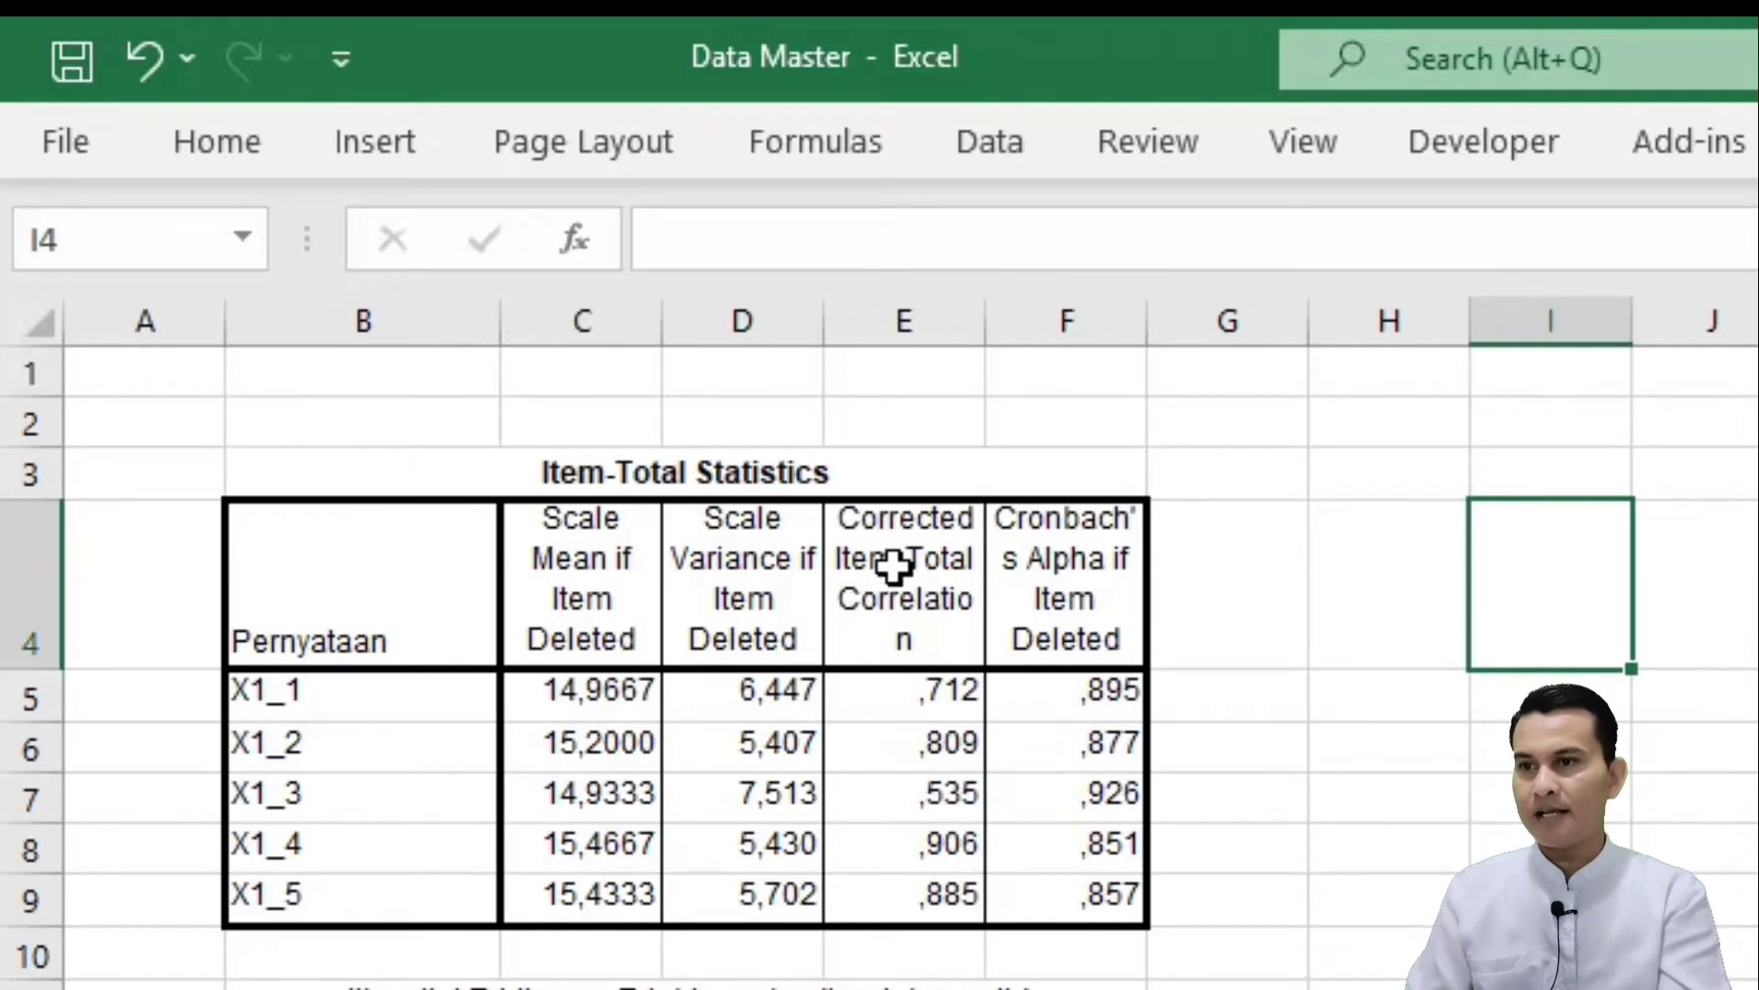
# Step: Replace the Corrected Item-Total Correlation header in cell E4 with R hitung
pyautogui.click(906, 594)
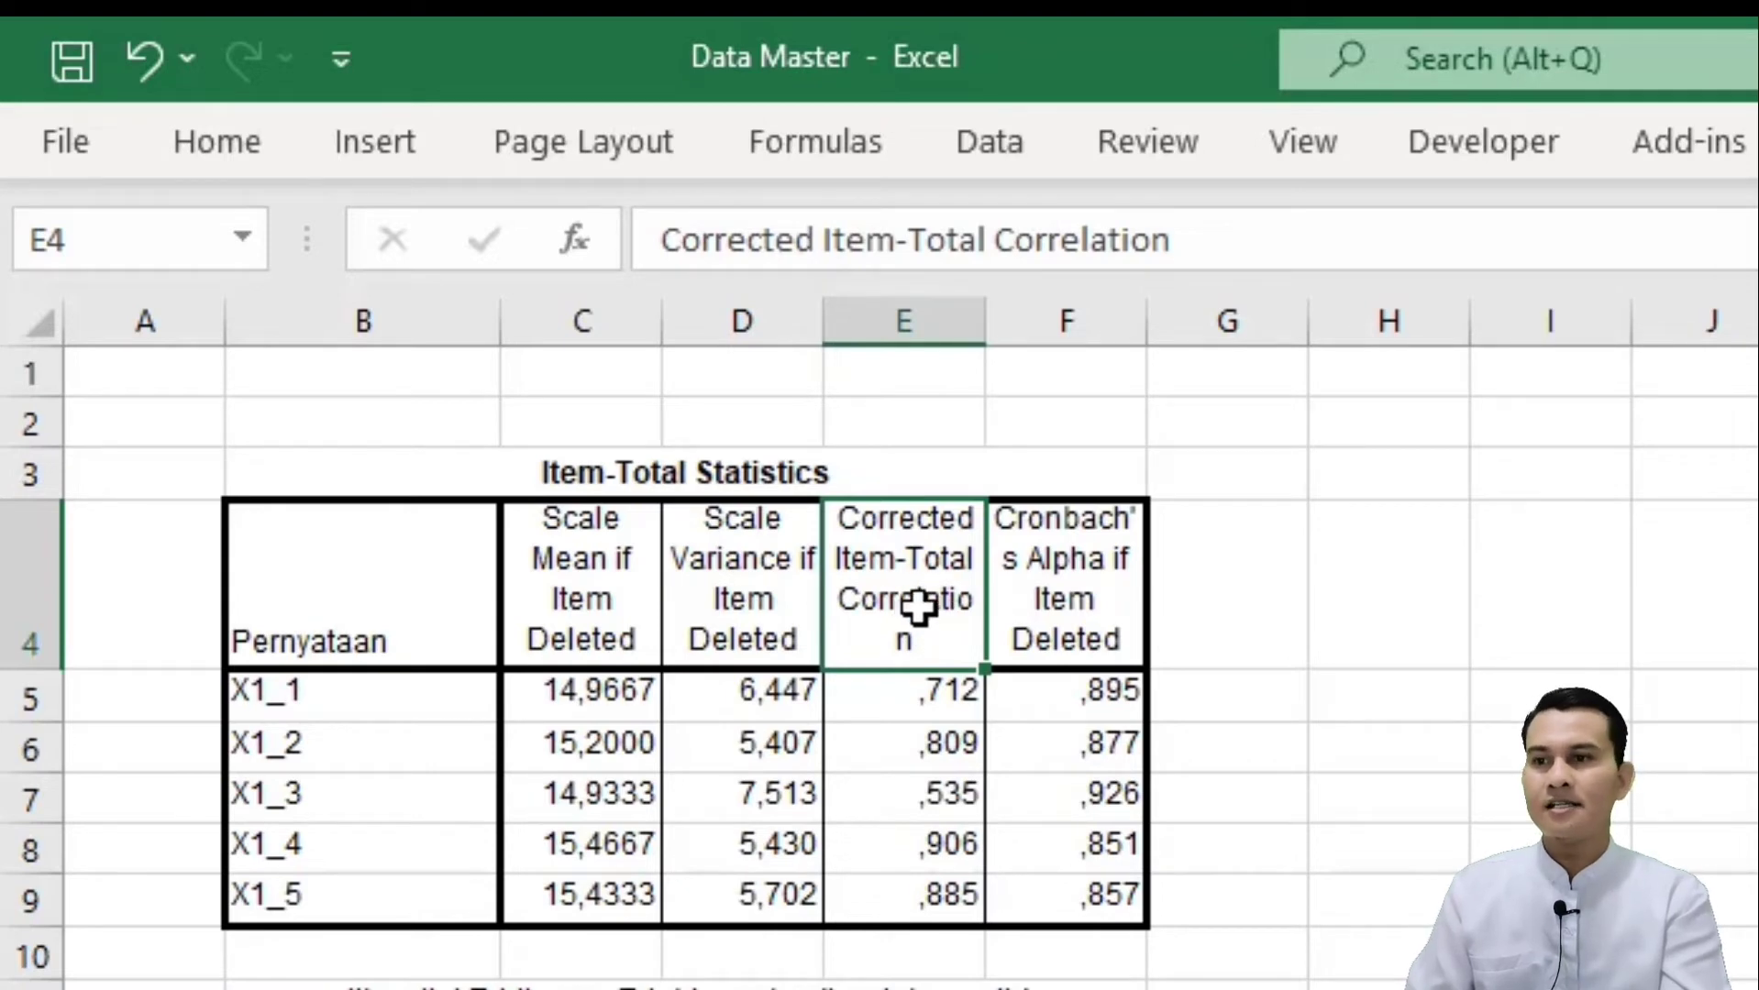
pyautogui.write('R')
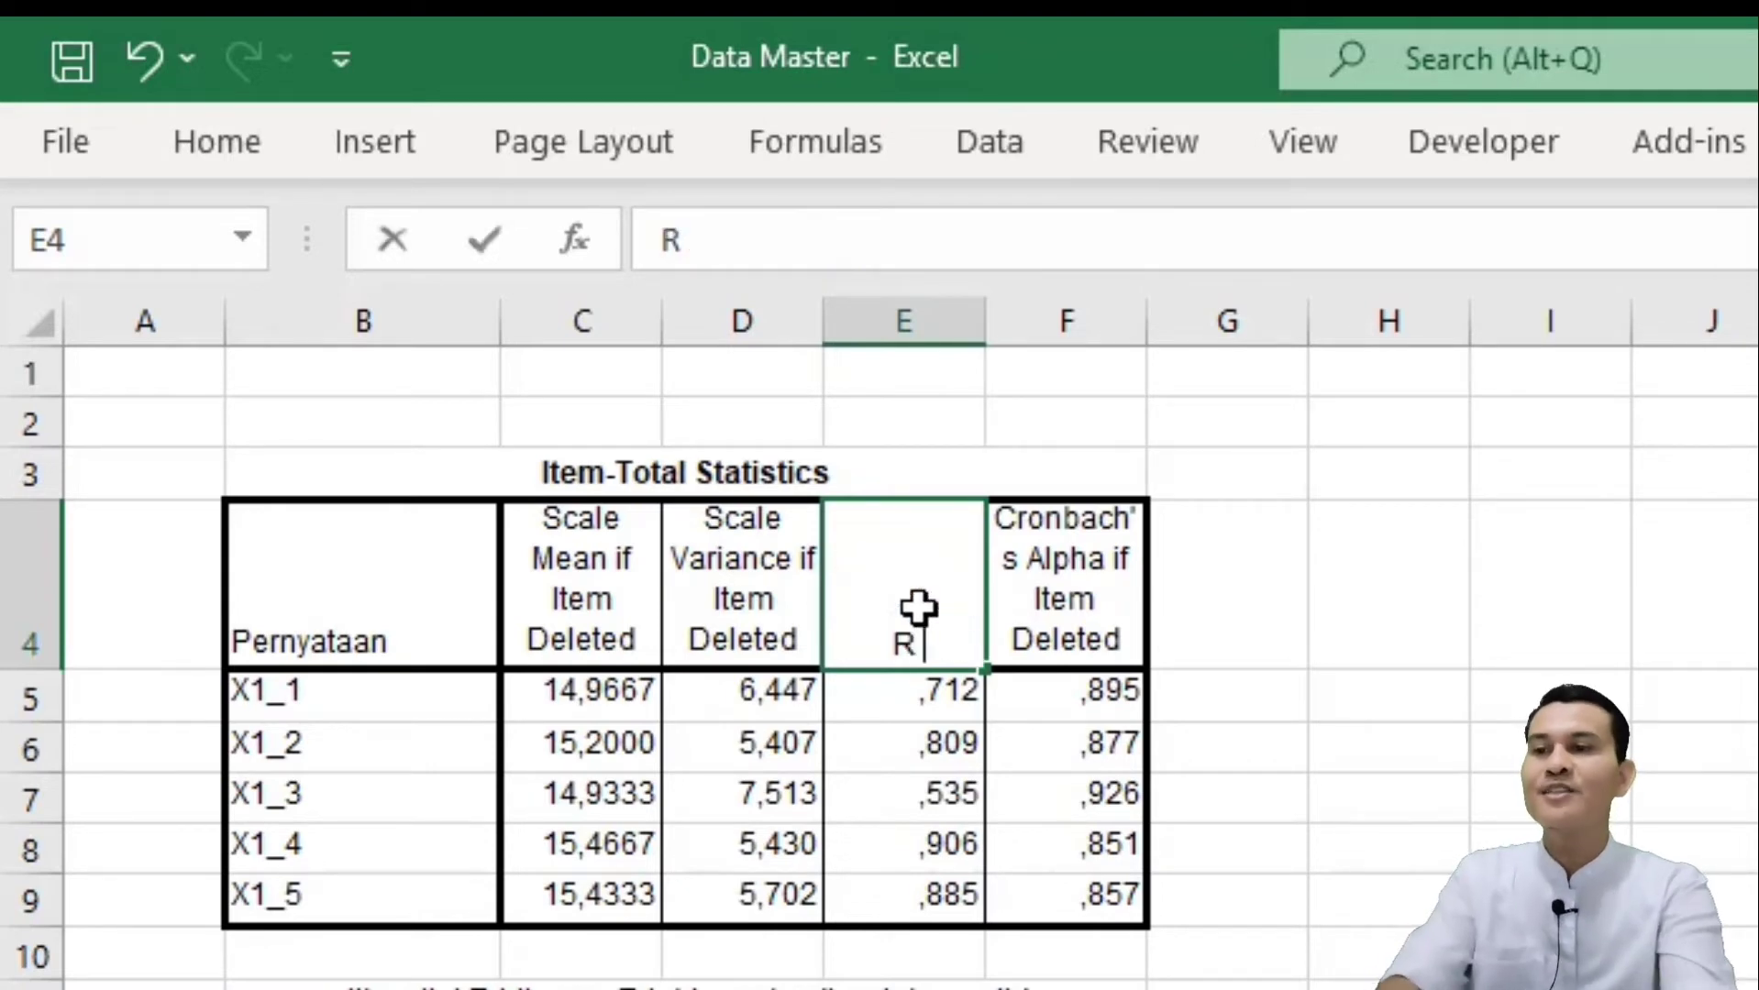
pyautogui.write(' hitung')
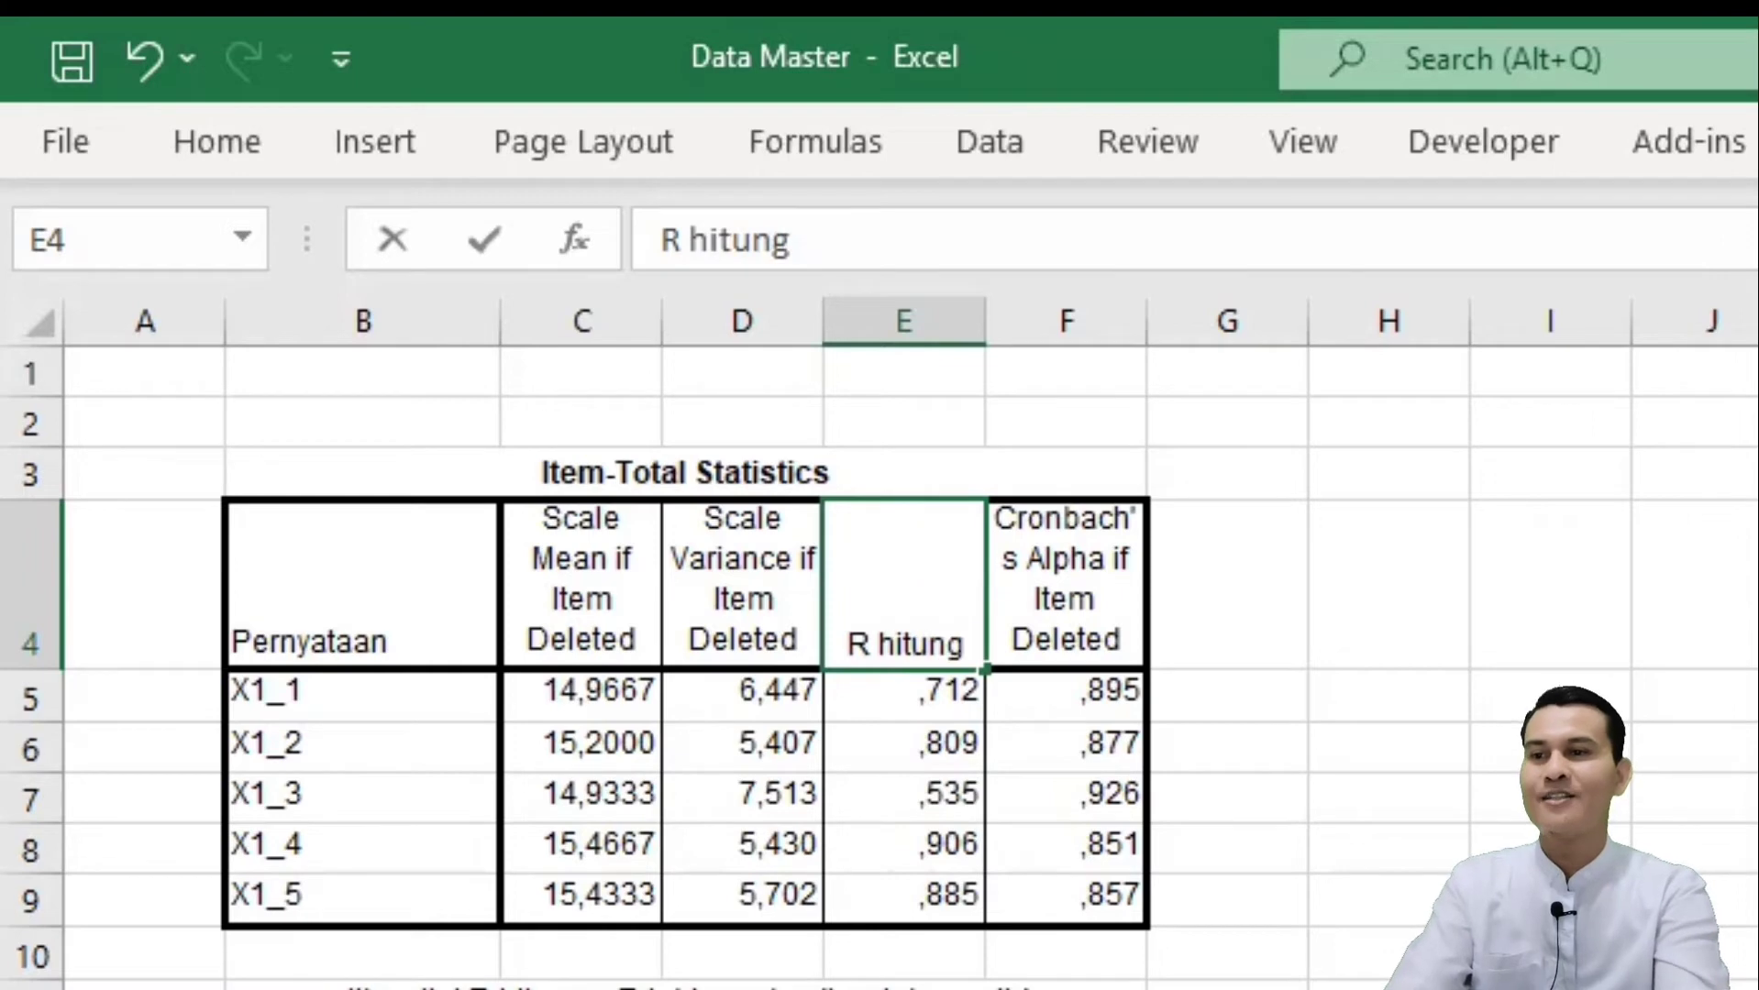
pyautogui.click(1758, 895)
pyautogui.click(926, 629)
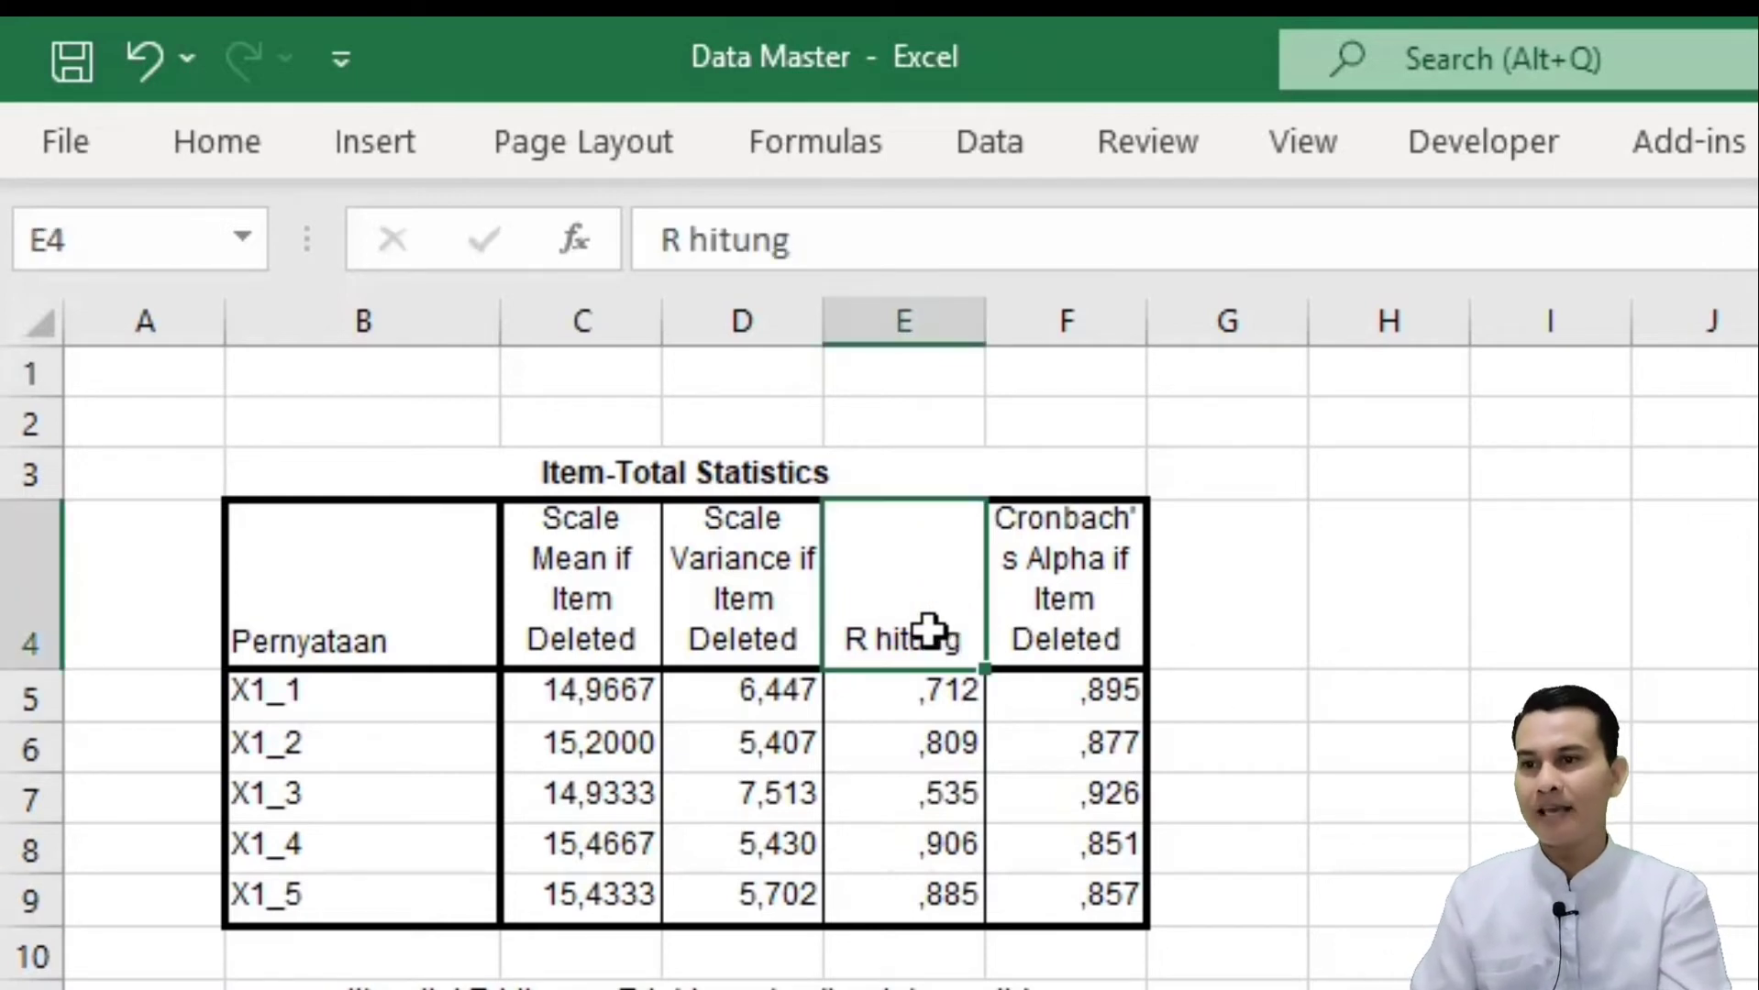
# Step: Delete columns C and D holding Scale Mean if Item Deleted and Scale Variance if Item Deleted
pyautogui.moveTo(570, 310); pyautogui.dragTo(717, 314)
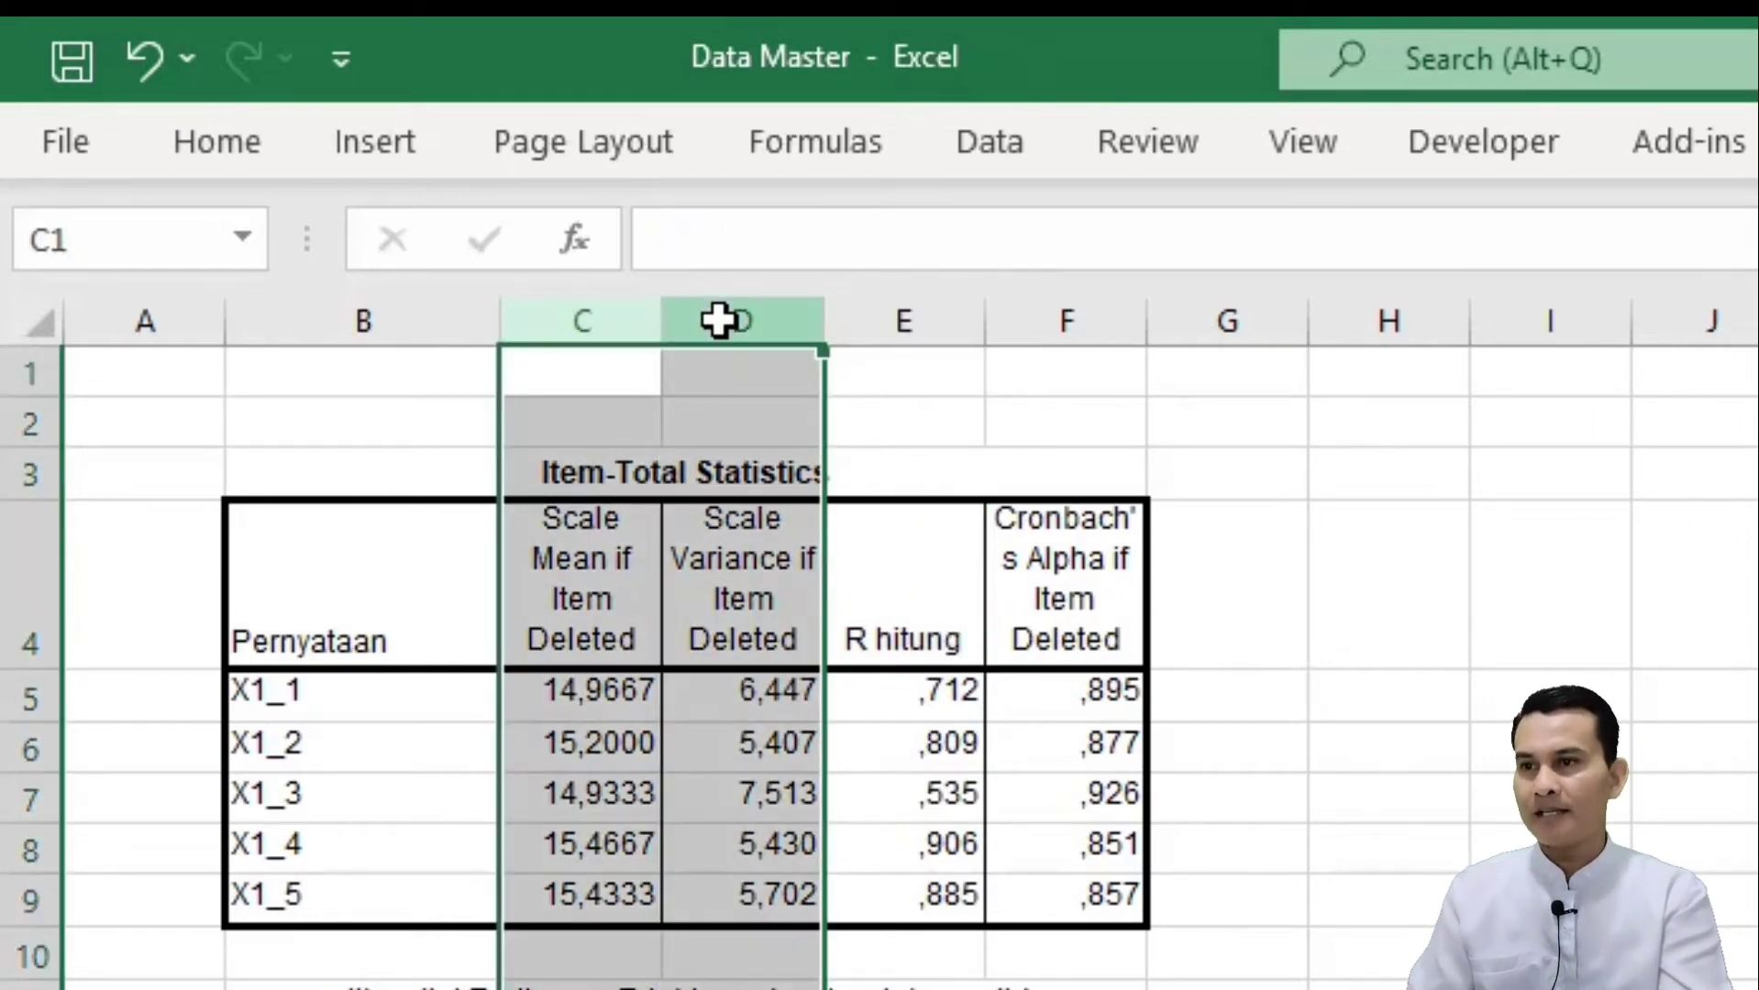
pyautogui.rightClick(718, 310)
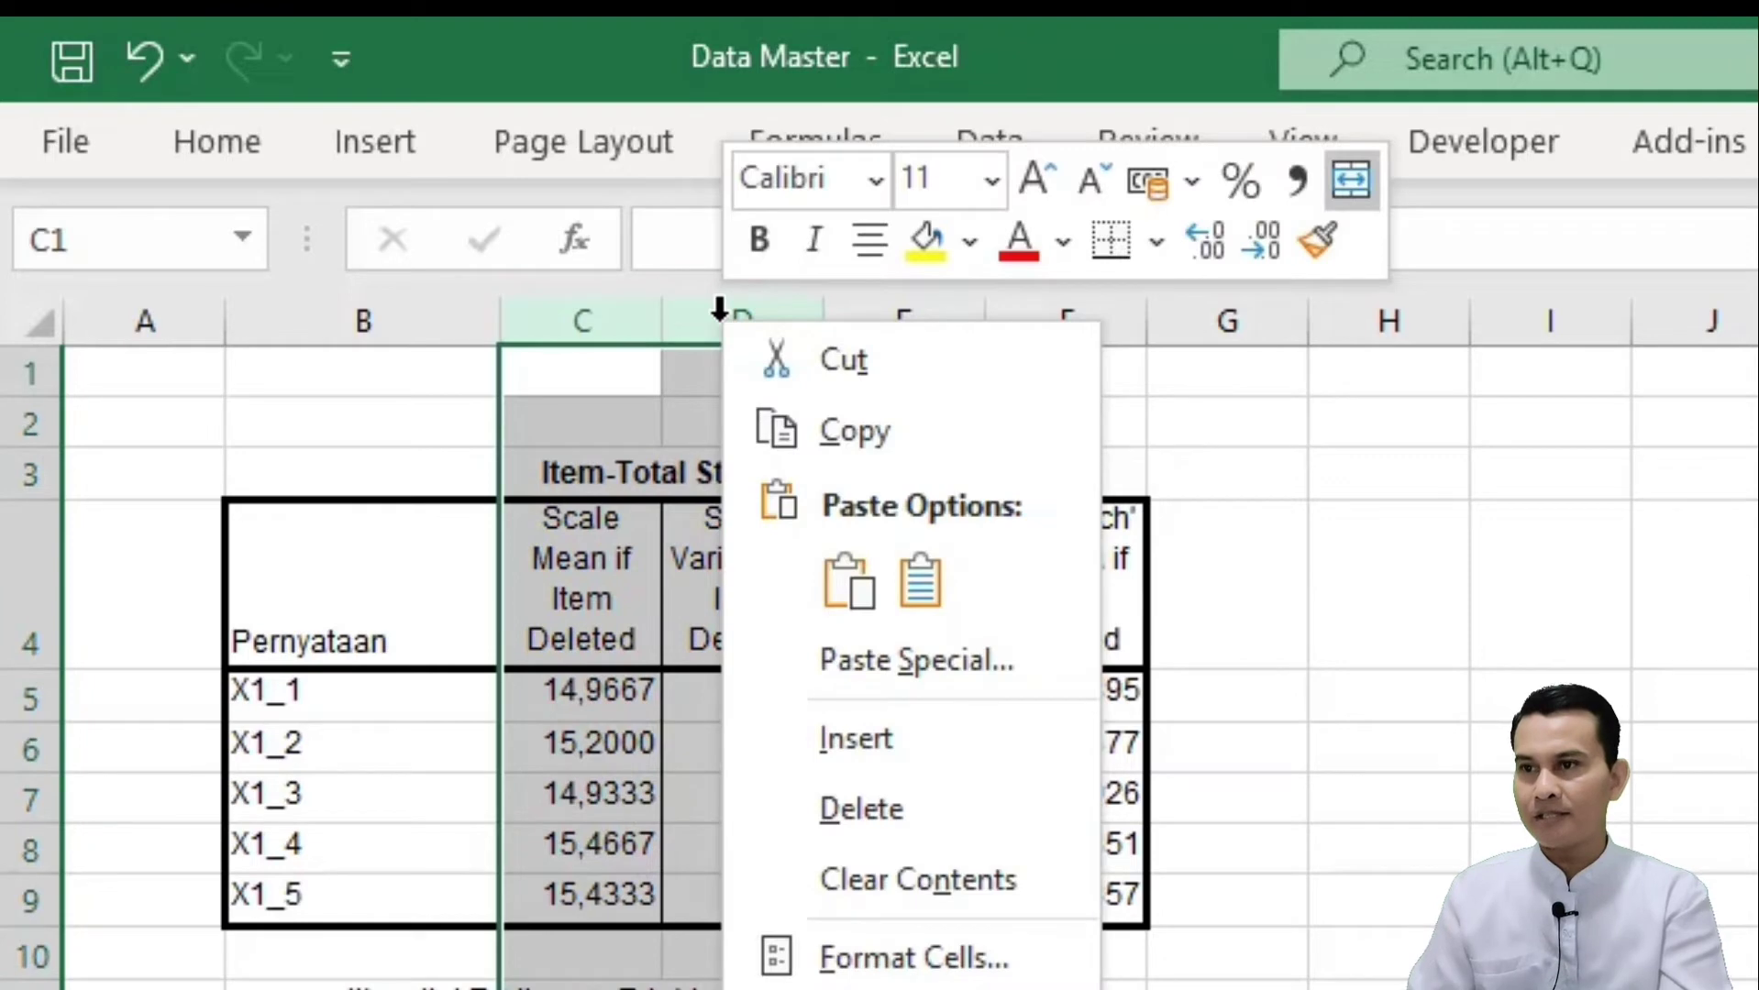
pyautogui.click(813, 790)
pyautogui.click(1088, 816)
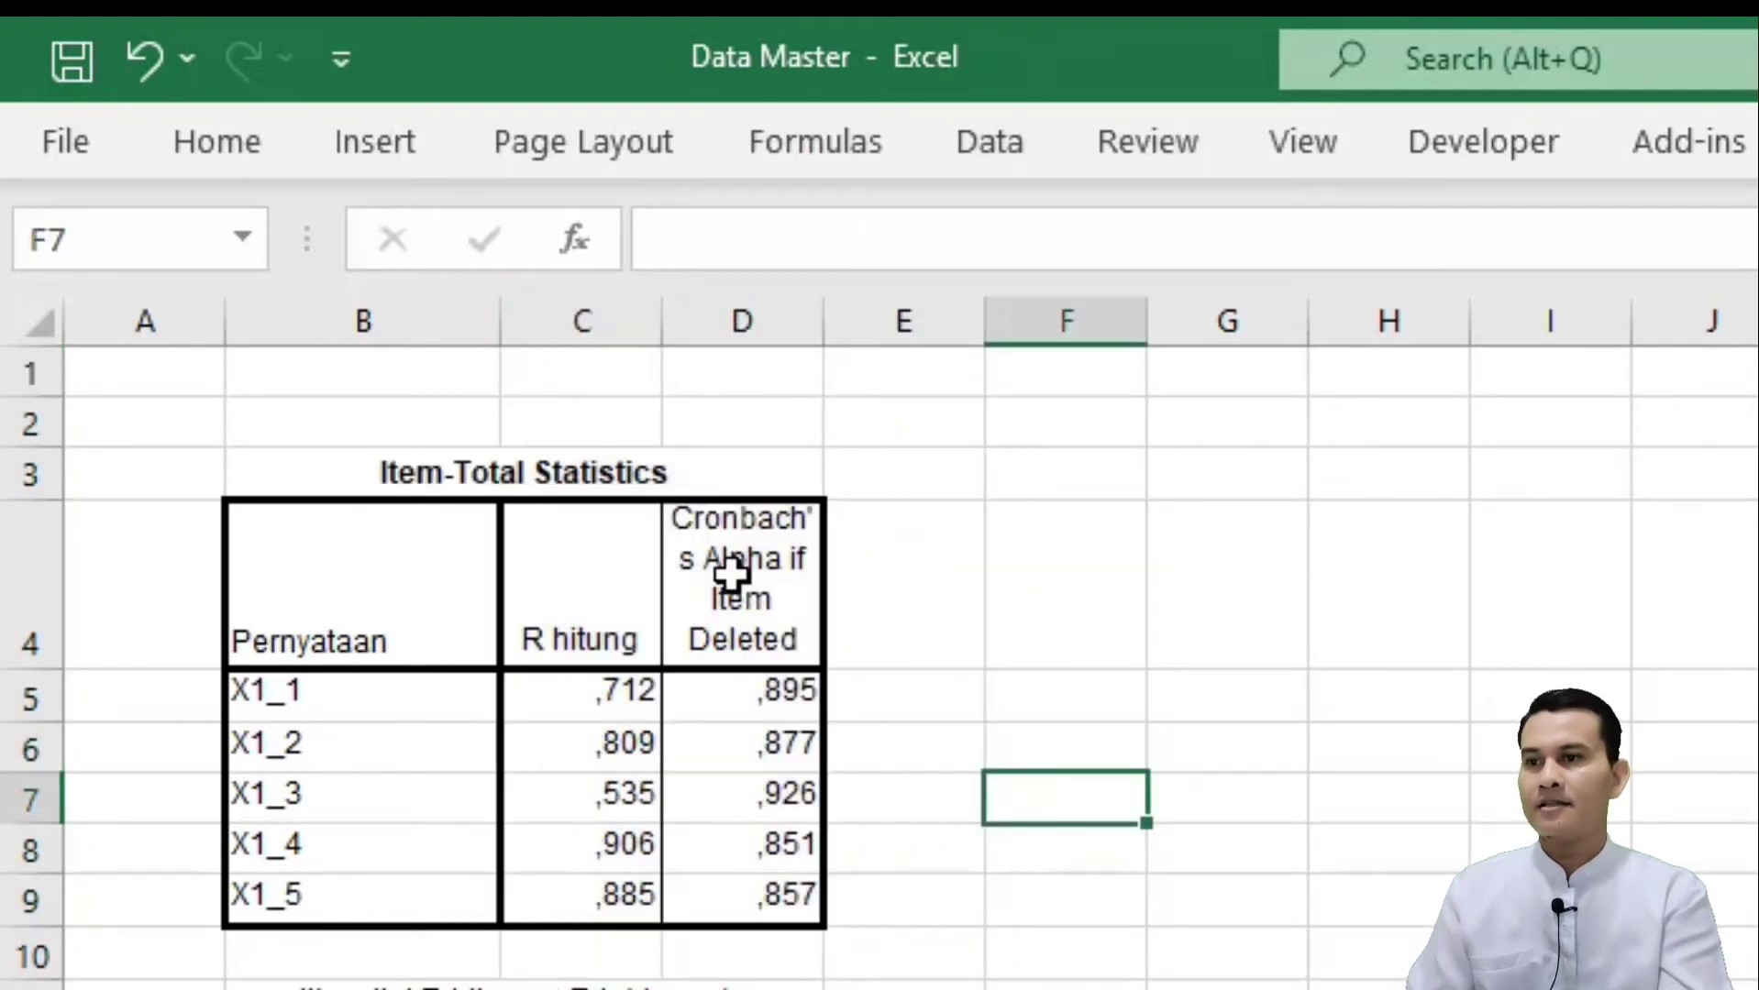
# Step: Replace the Cronbach's Alpha if Item Deleted header in cell D4 with R tabel and widen column D
pyautogui.click(717, 568)
pyautogui.write('R ')
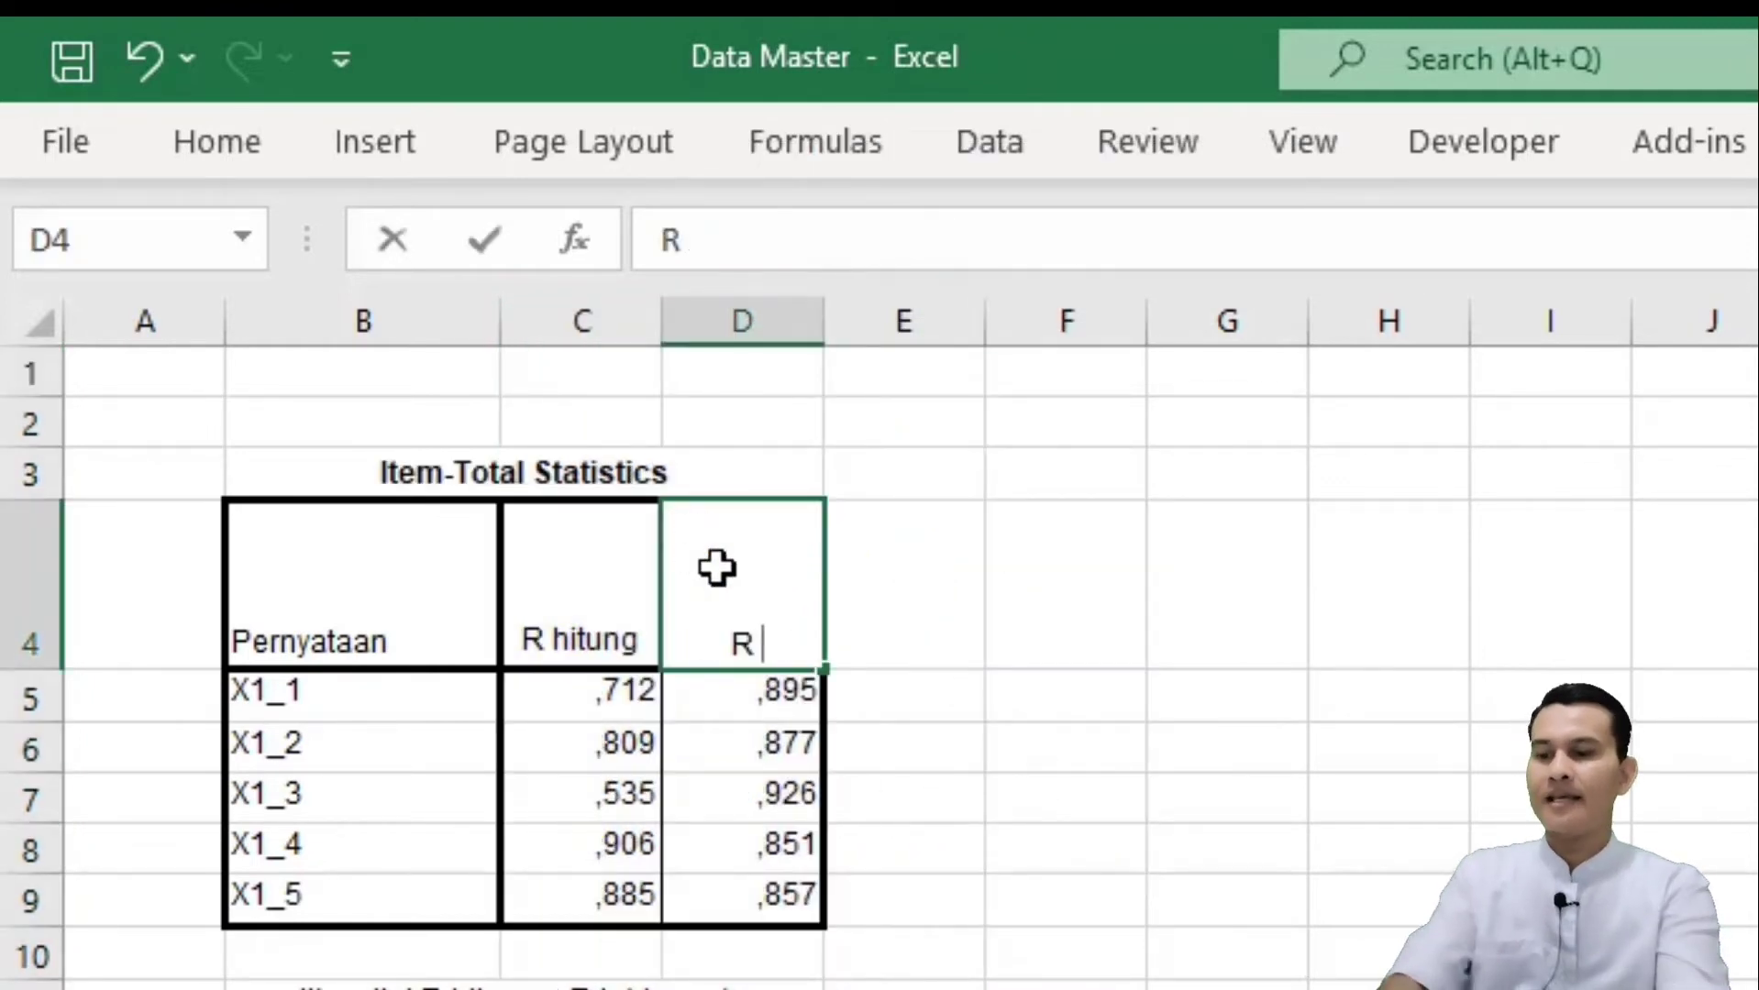
pyautogui.write('tabel')
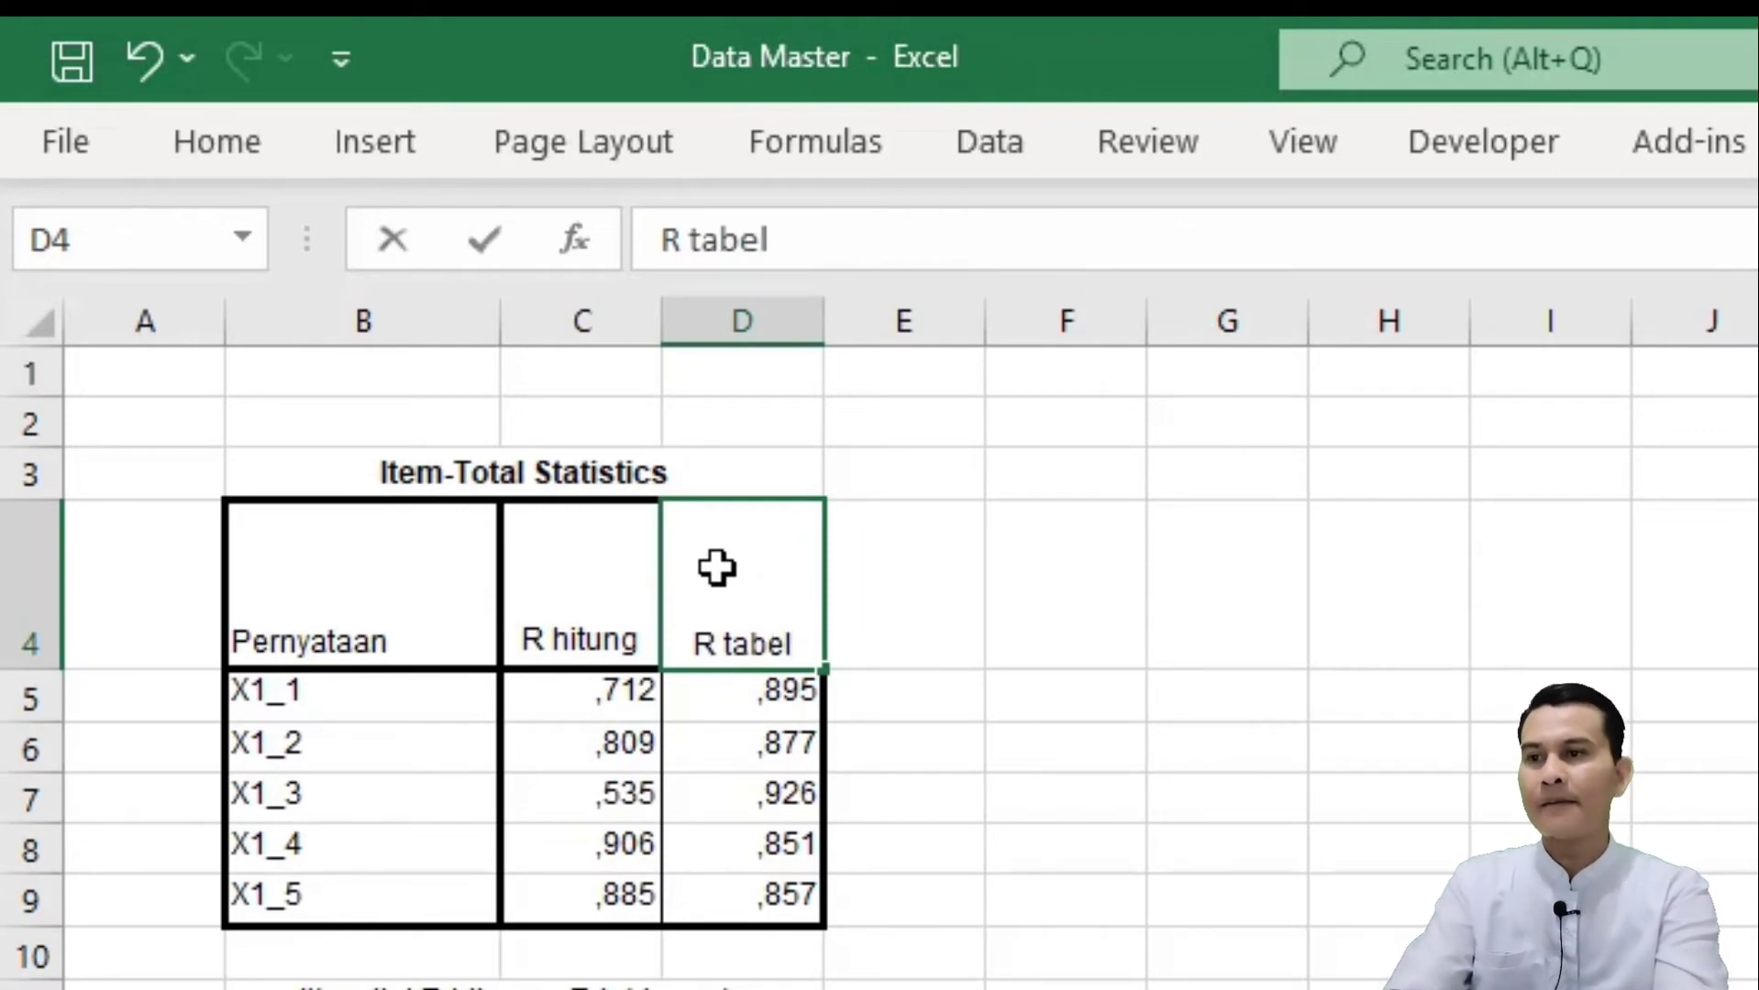
pyautogui.click(1406, 852)
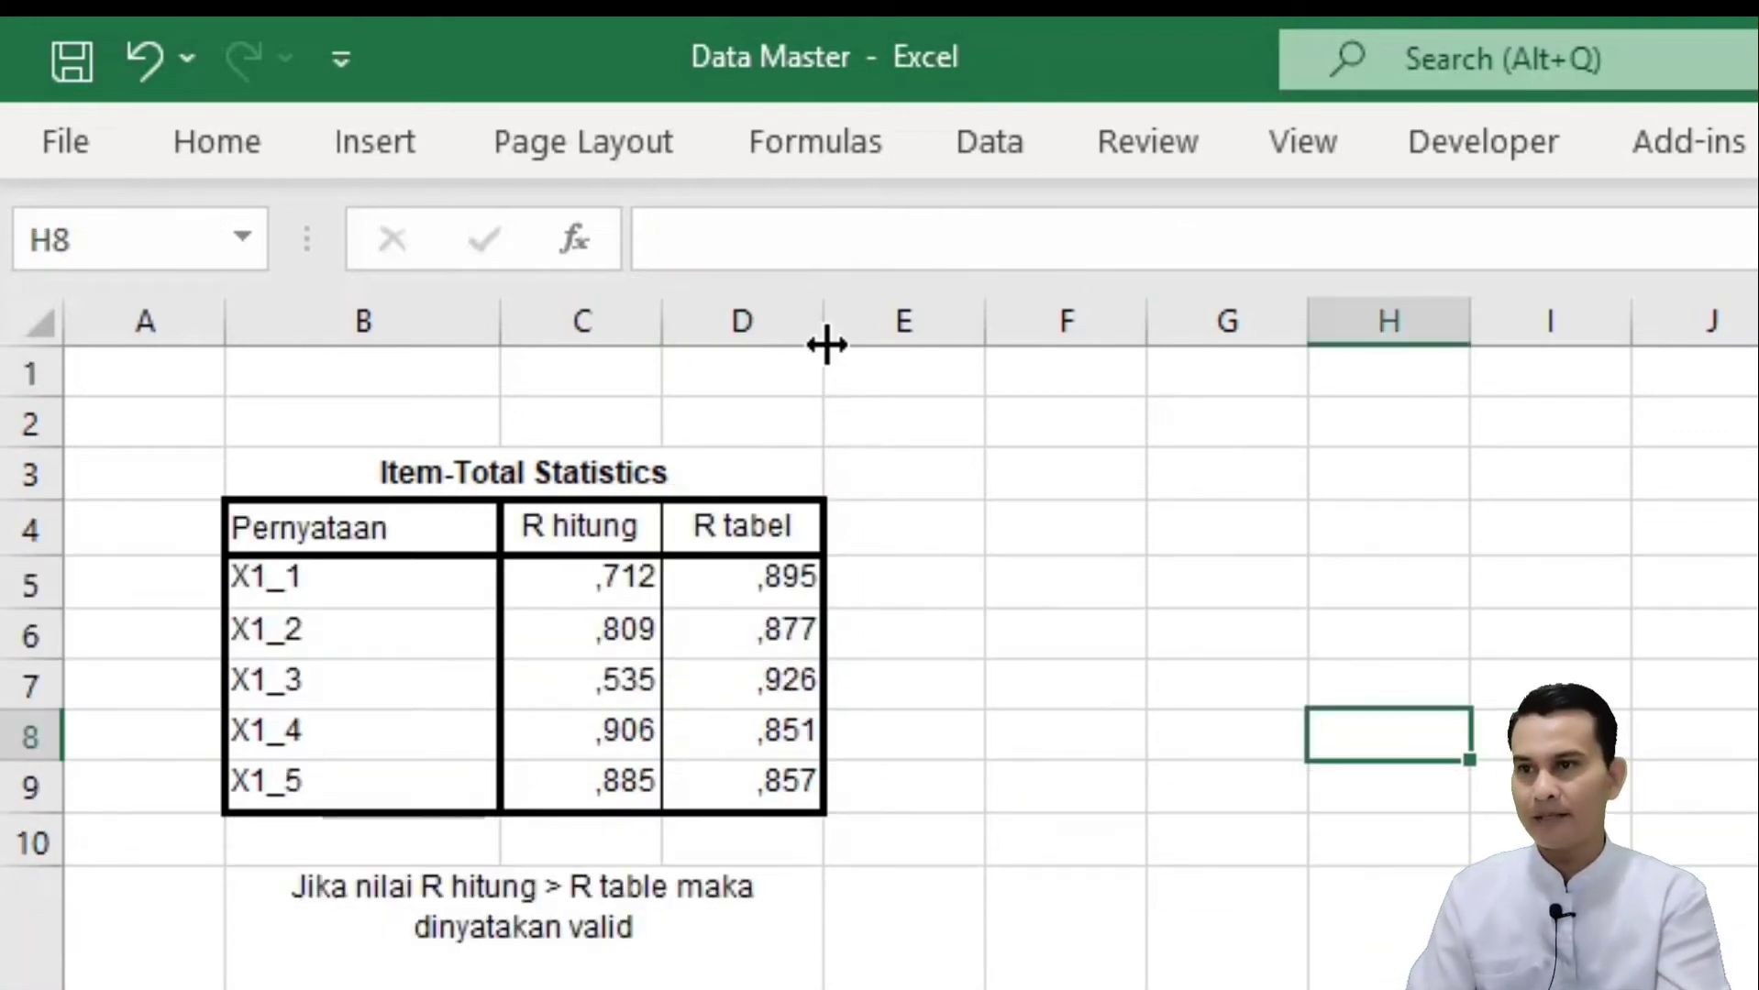
pyautogui.moveTo(826, 345); pyautogui.dragTo(926, 346)
pyautogui.click(1002, 979)
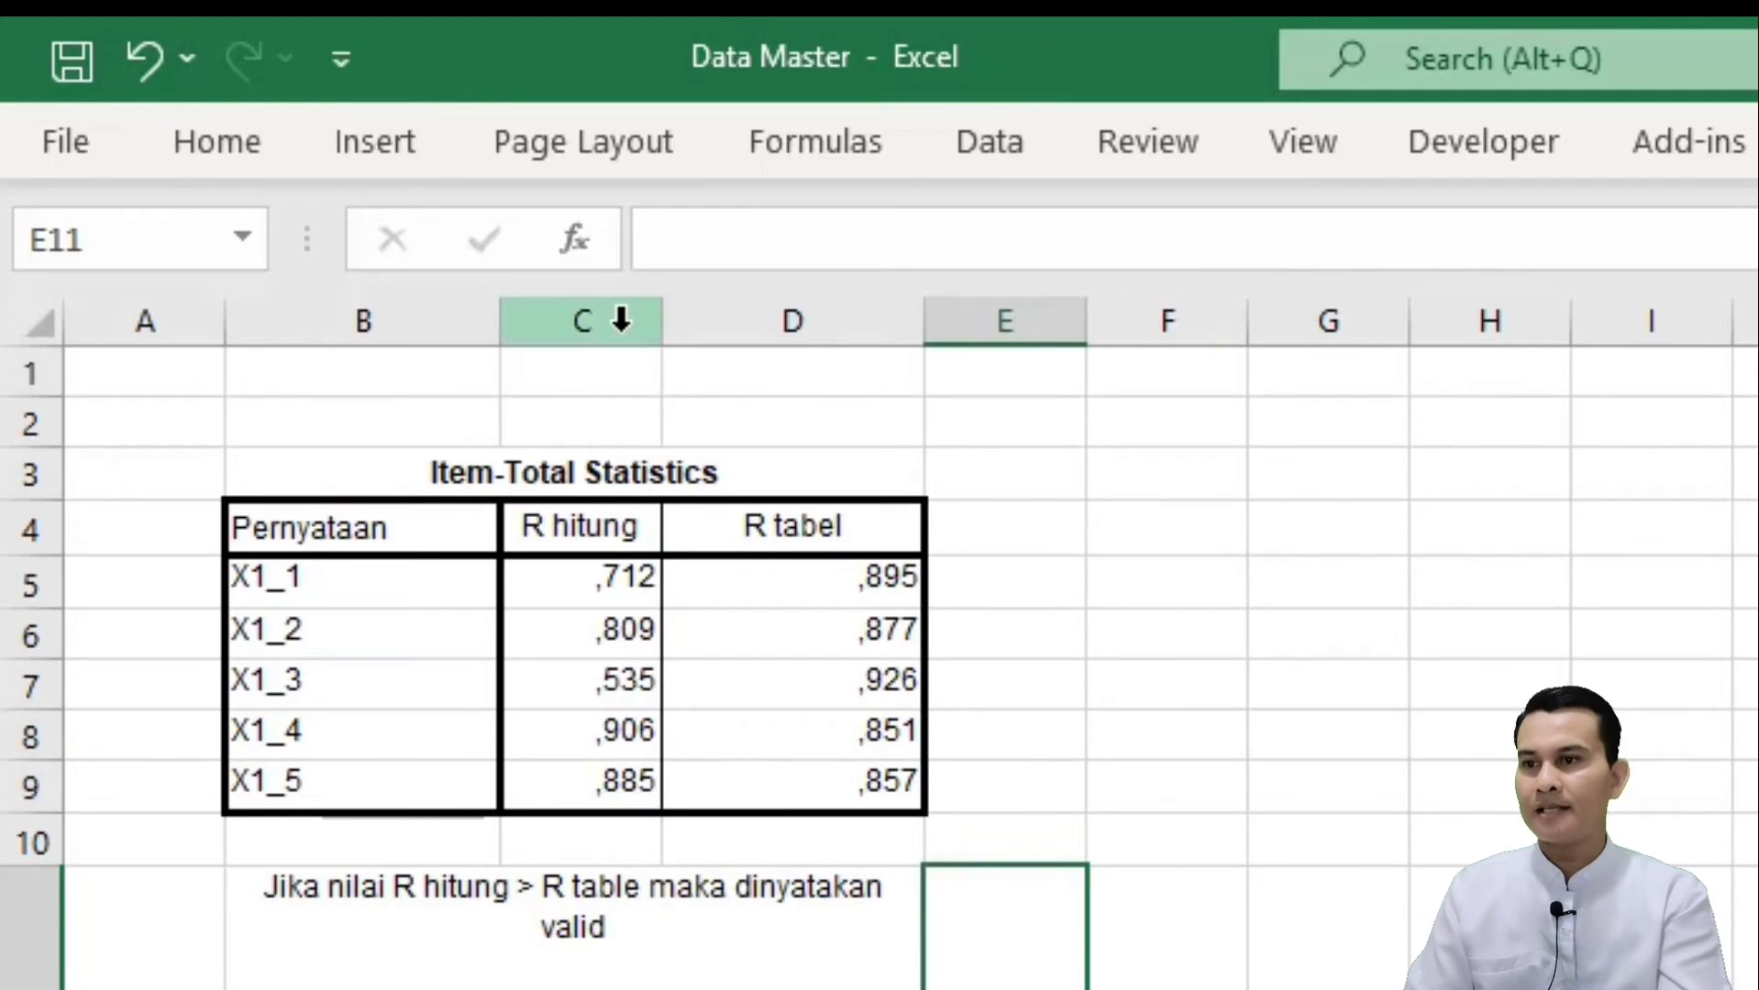
# Step: Widen columns C and D together to the same width so the note below the table fits on one line
pyautogui.moveTo(621, 319); pyautogui.dragTo(881, 320)
pyautogui.moveTo(925, 319); pyautogui.dragTo(975, 319)
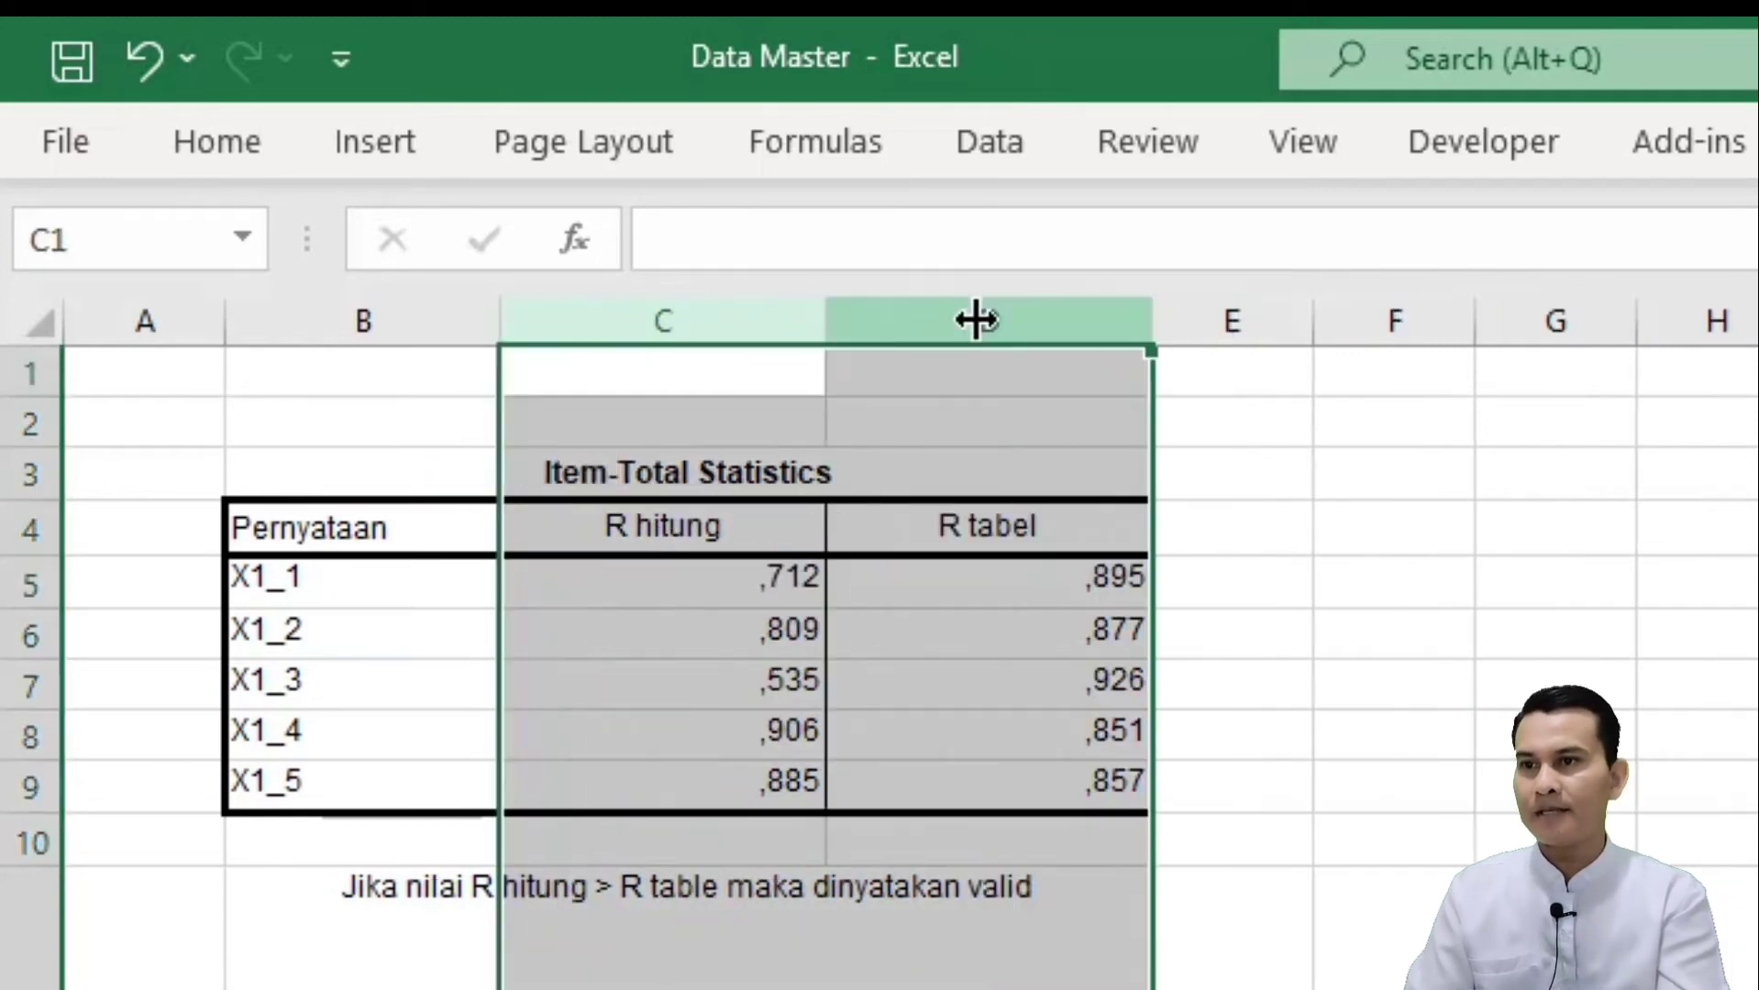
pyautogui.click(1442, 907)
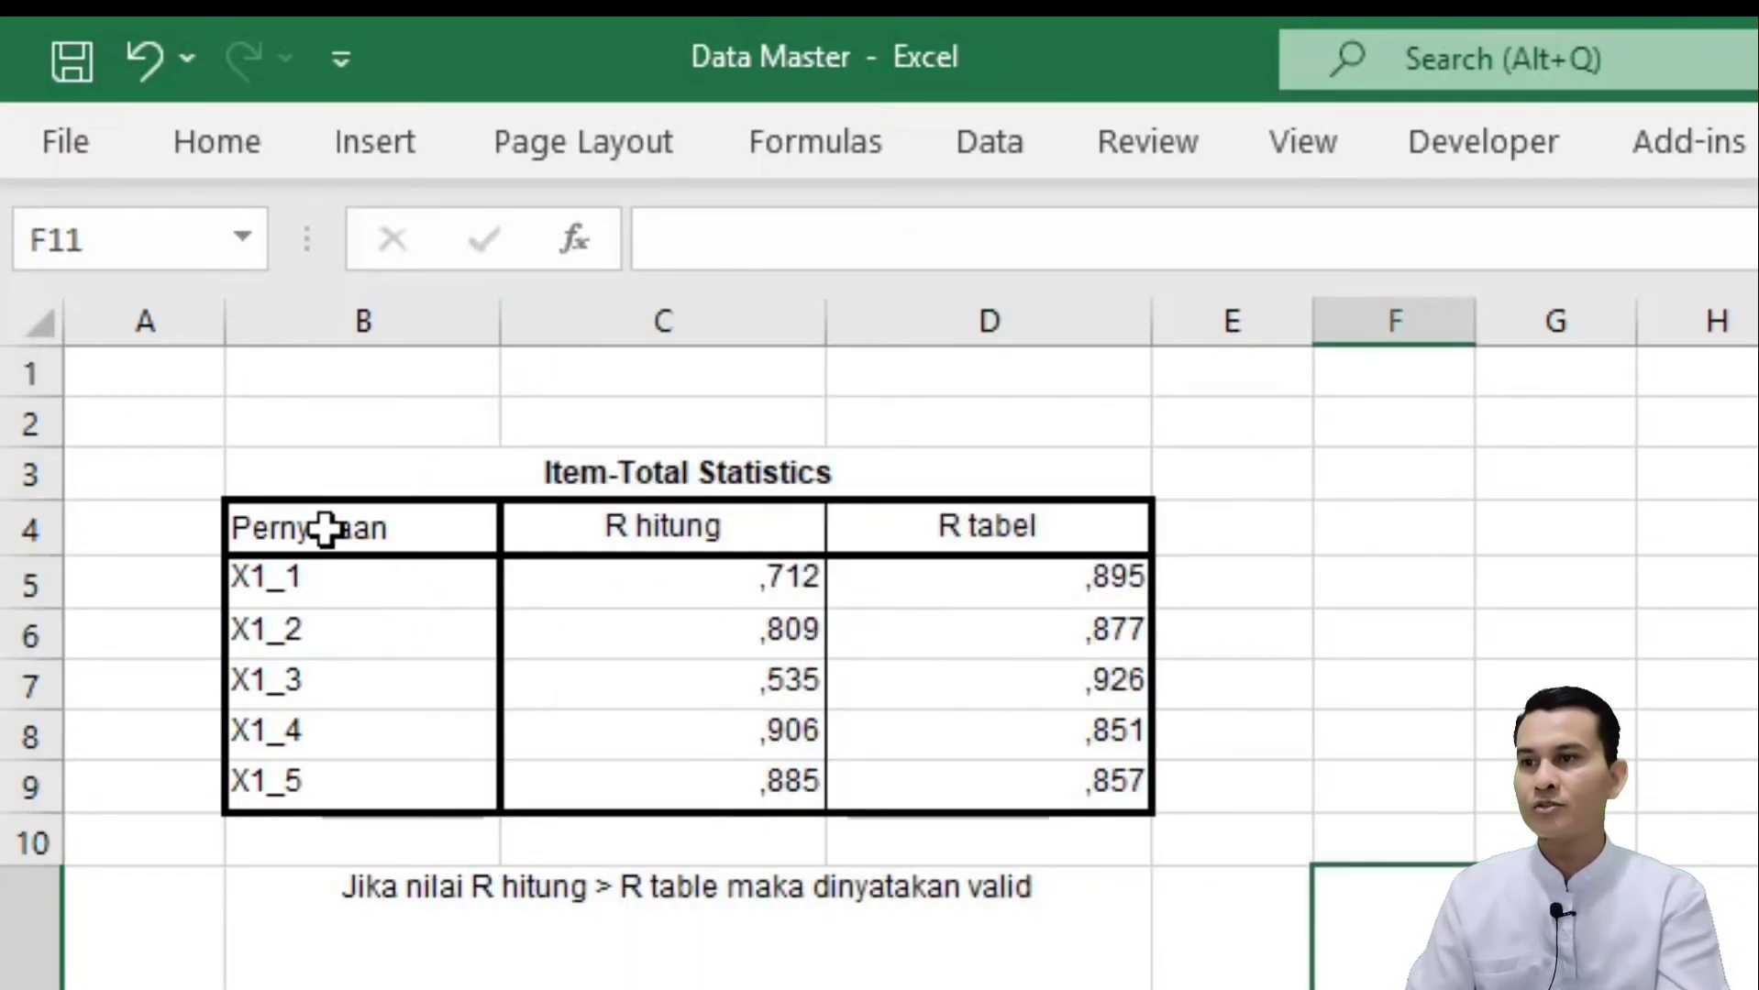
# Step: Apply thin borders around every cell of the table in B4:D9
pyautogui.moveTo(328, 524); pyautogui.dragTo(1059, 777)
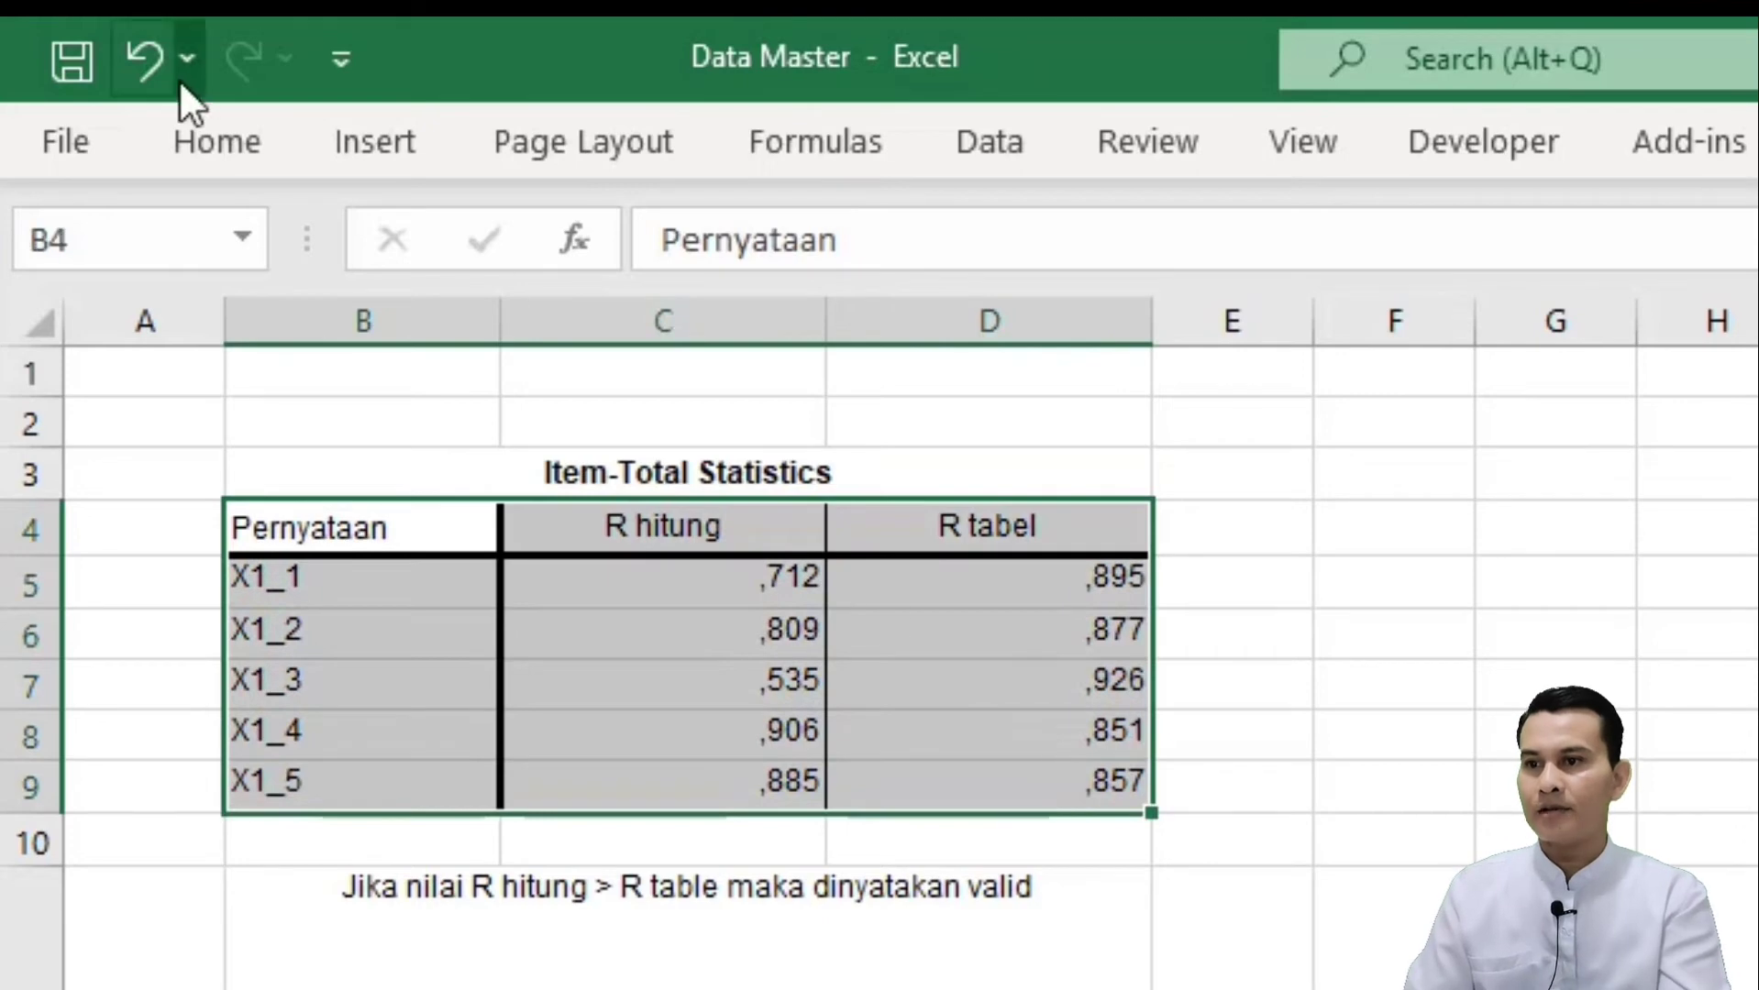
pyautogui.click(182, 139)
pyautogui.click(523, 320)
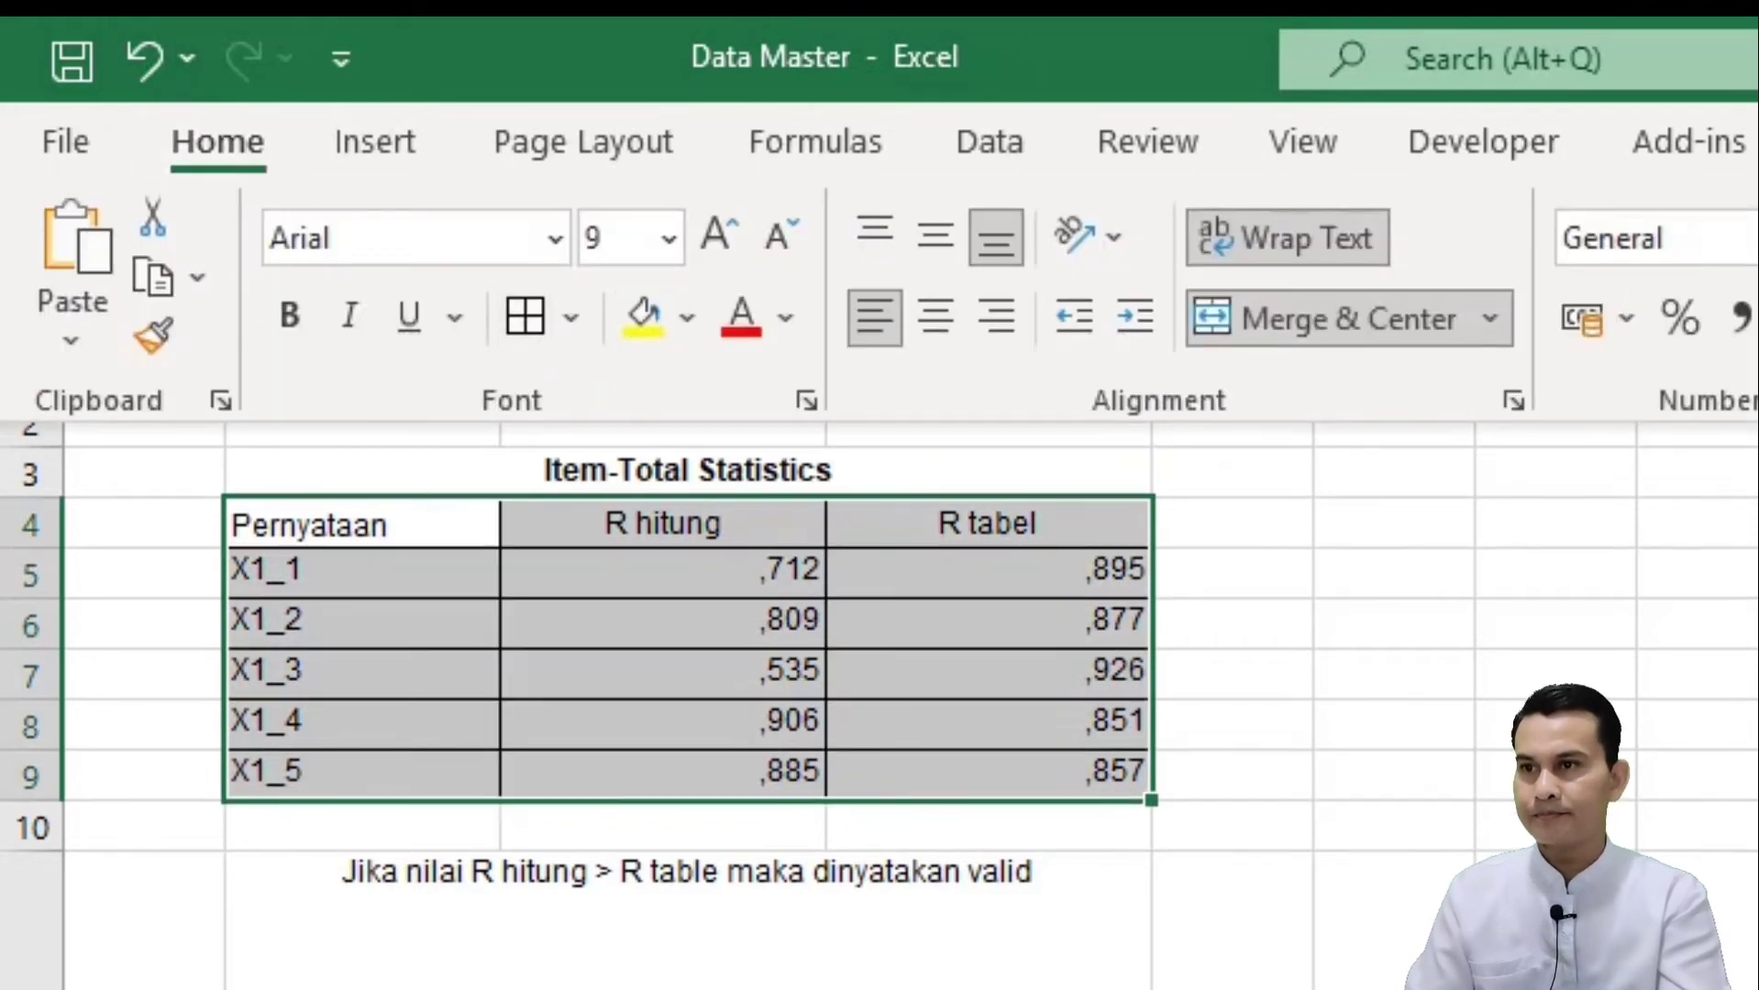
pyautogui.click(1696, 875)
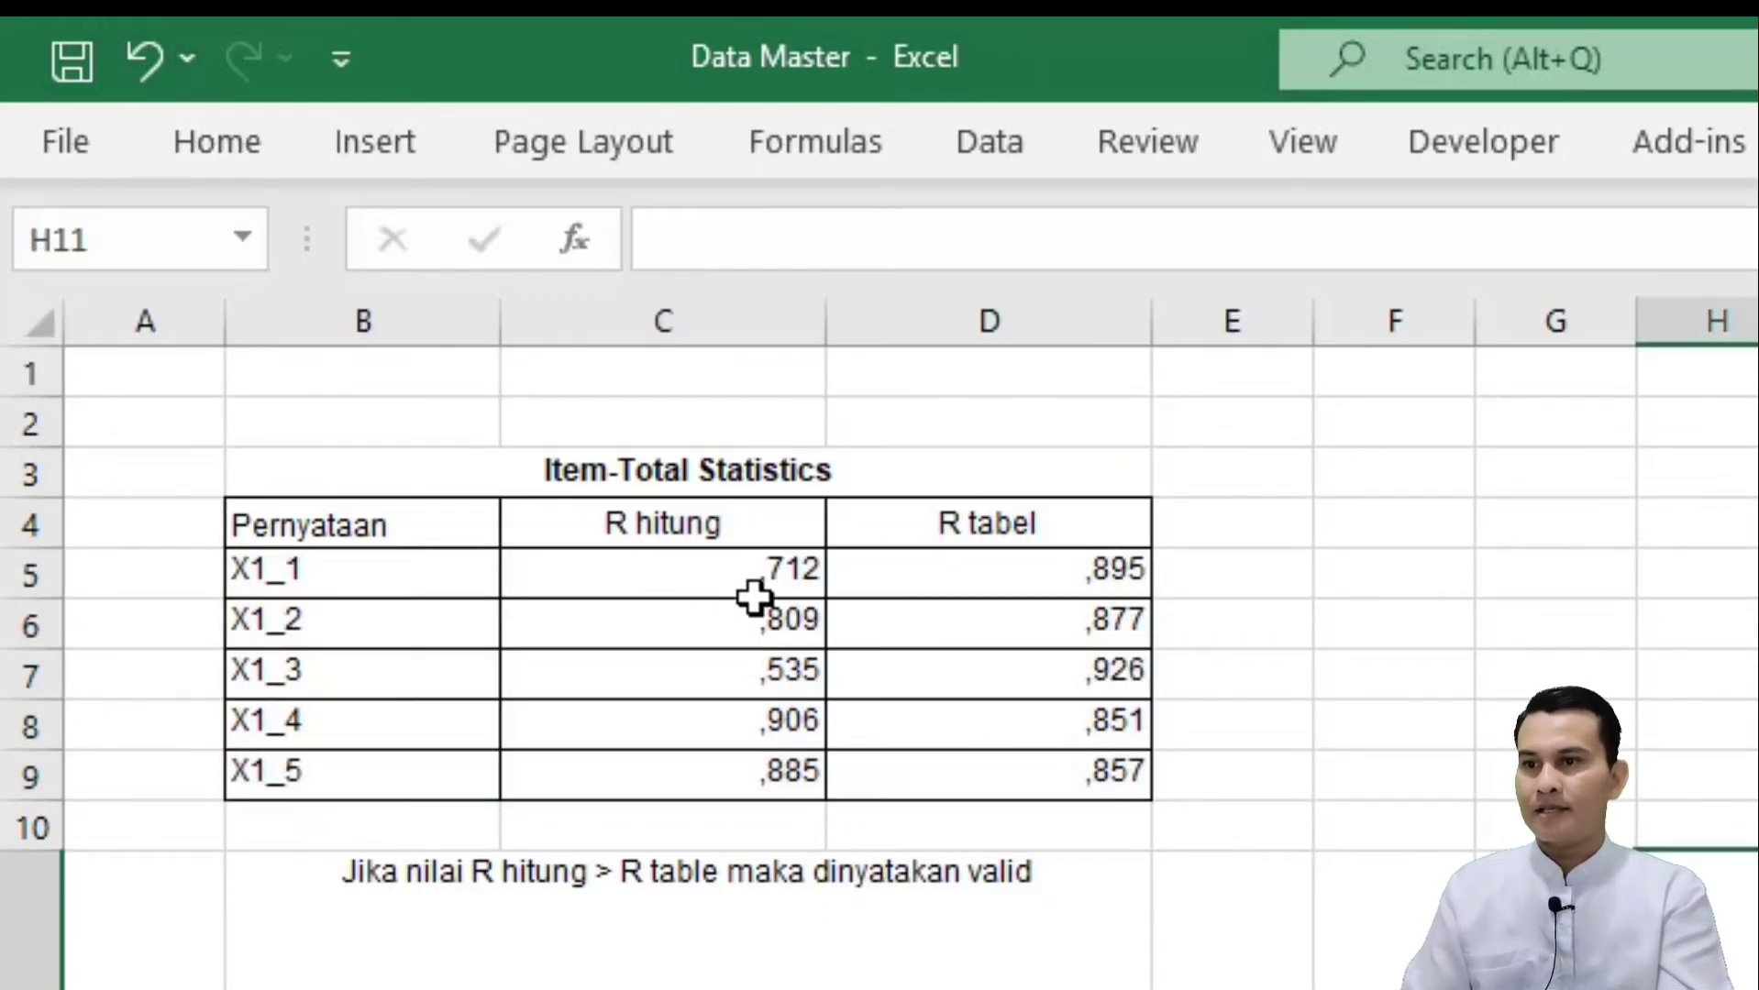
# Step: Format the values in C5:D9 as Number with three decimals and a leading zero
pyautogui.moveTo(757, 591); pyautogui.dragTo(1020, 759)
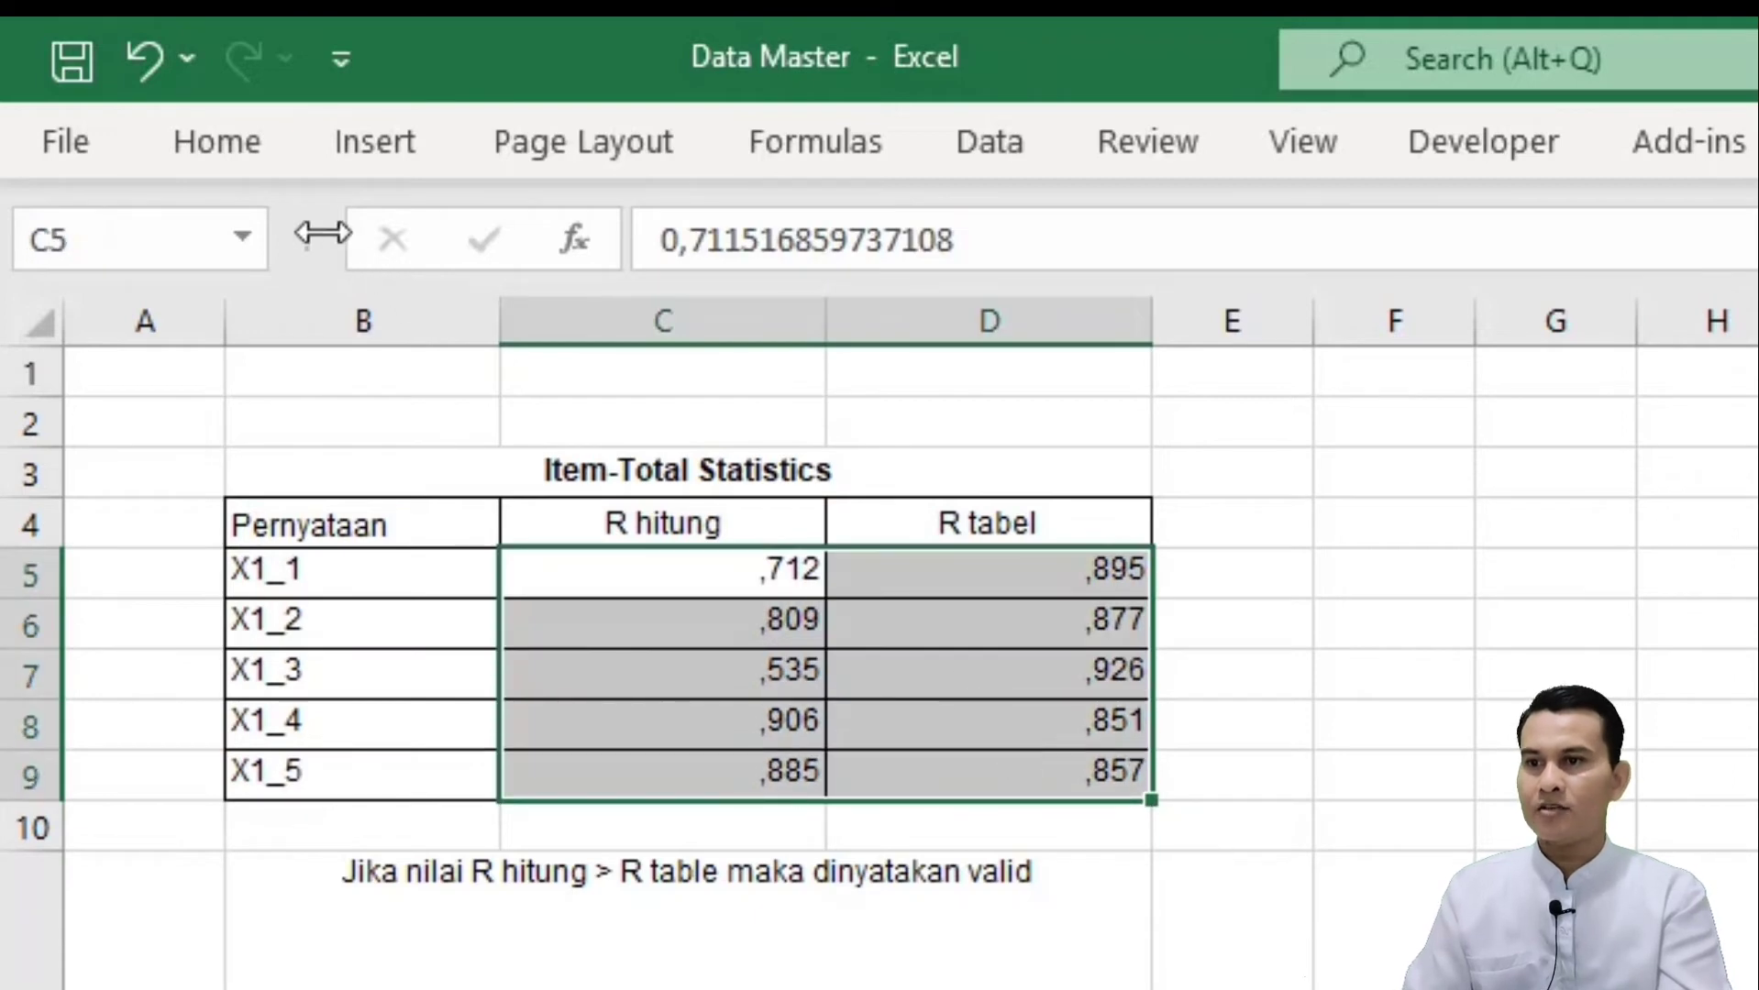
pyautogui.click(249, 150)
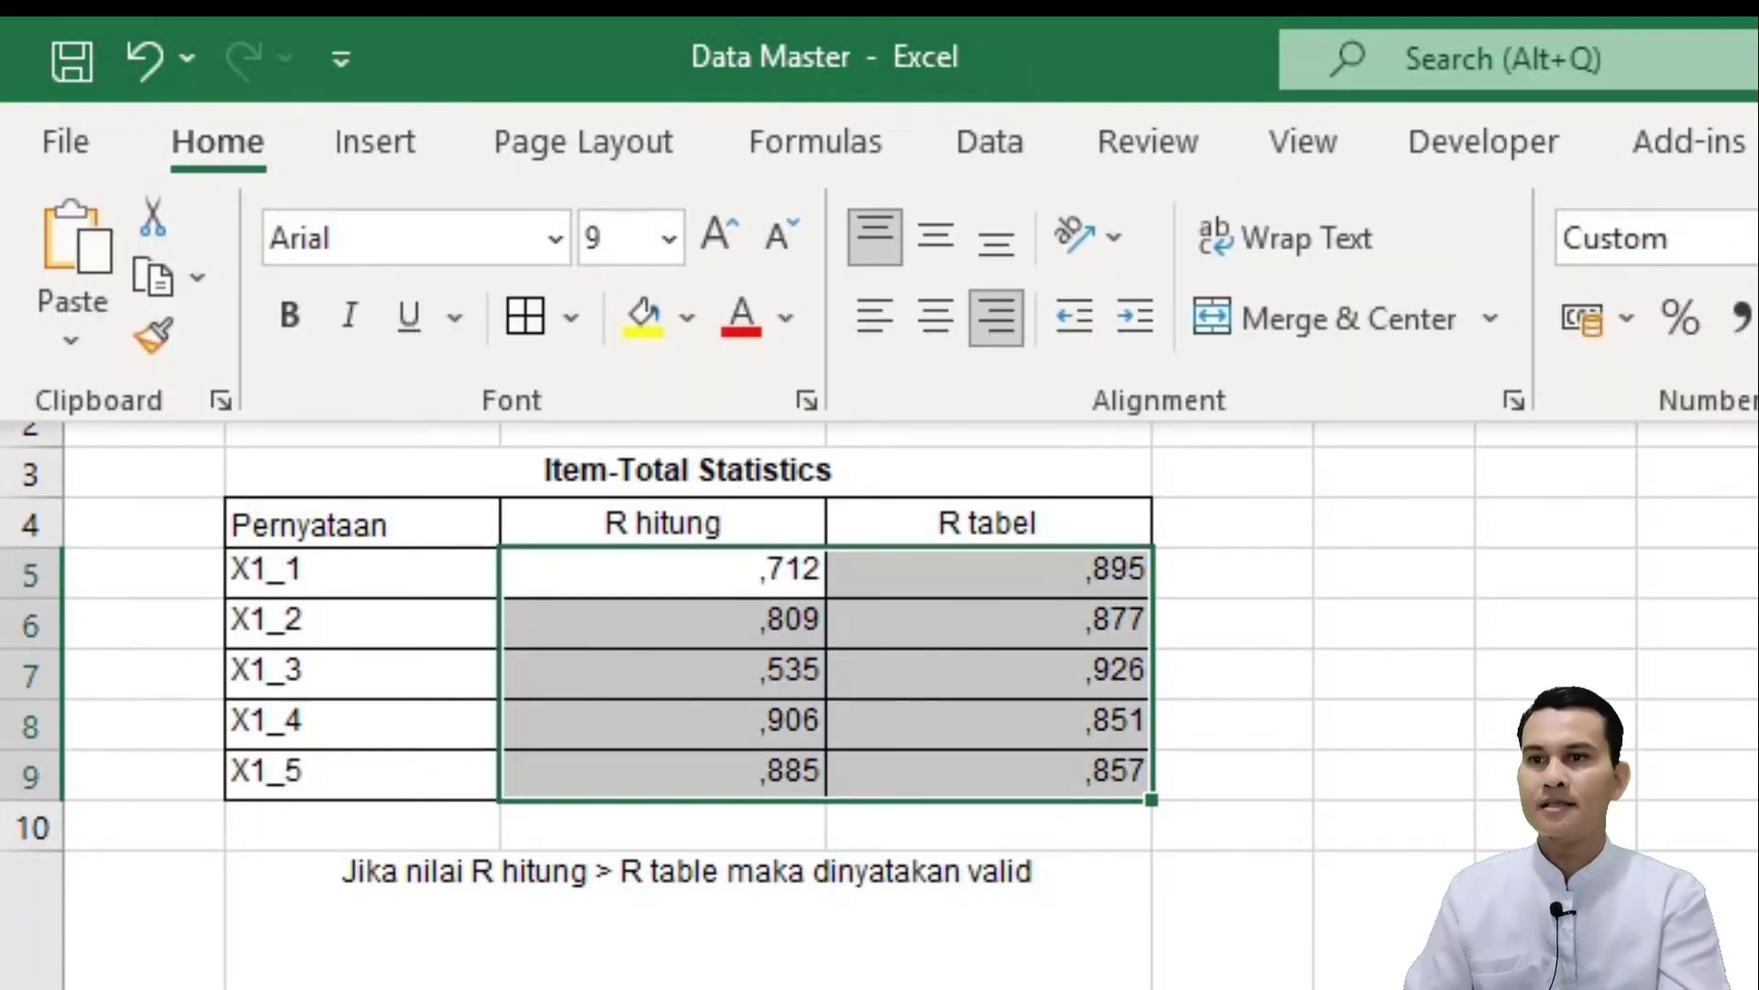
pyautogui.click(1651, 238)
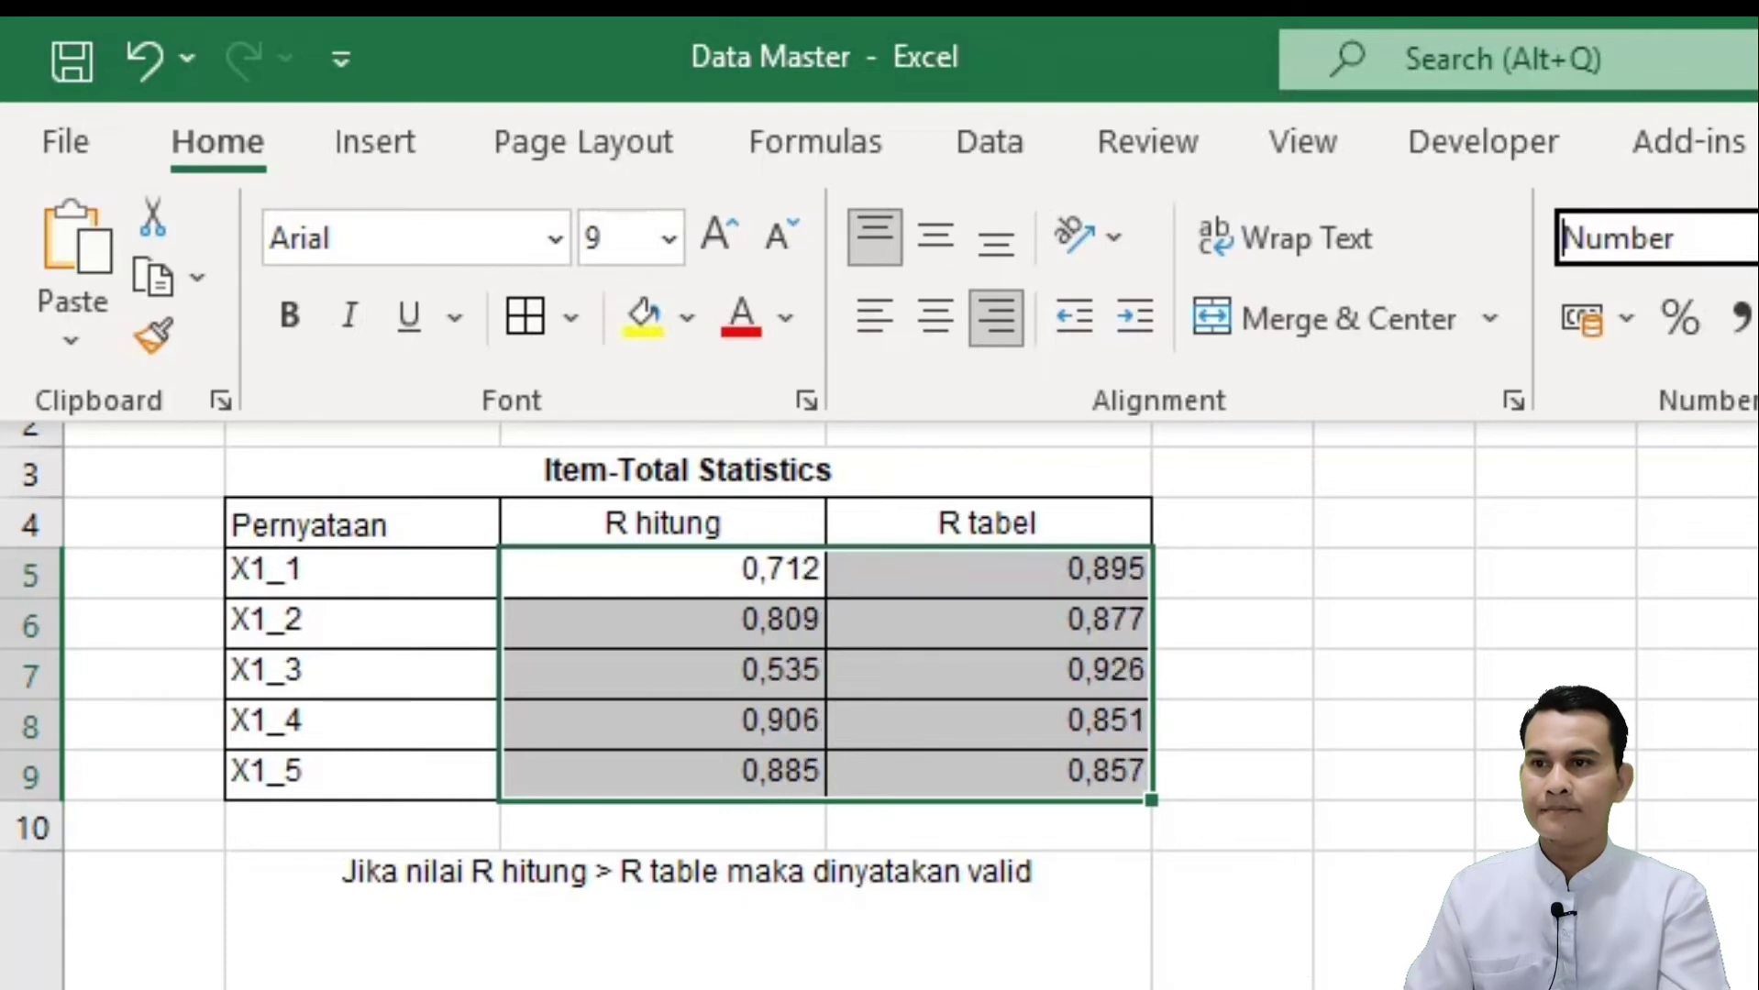
pyautogui.press('Escape')
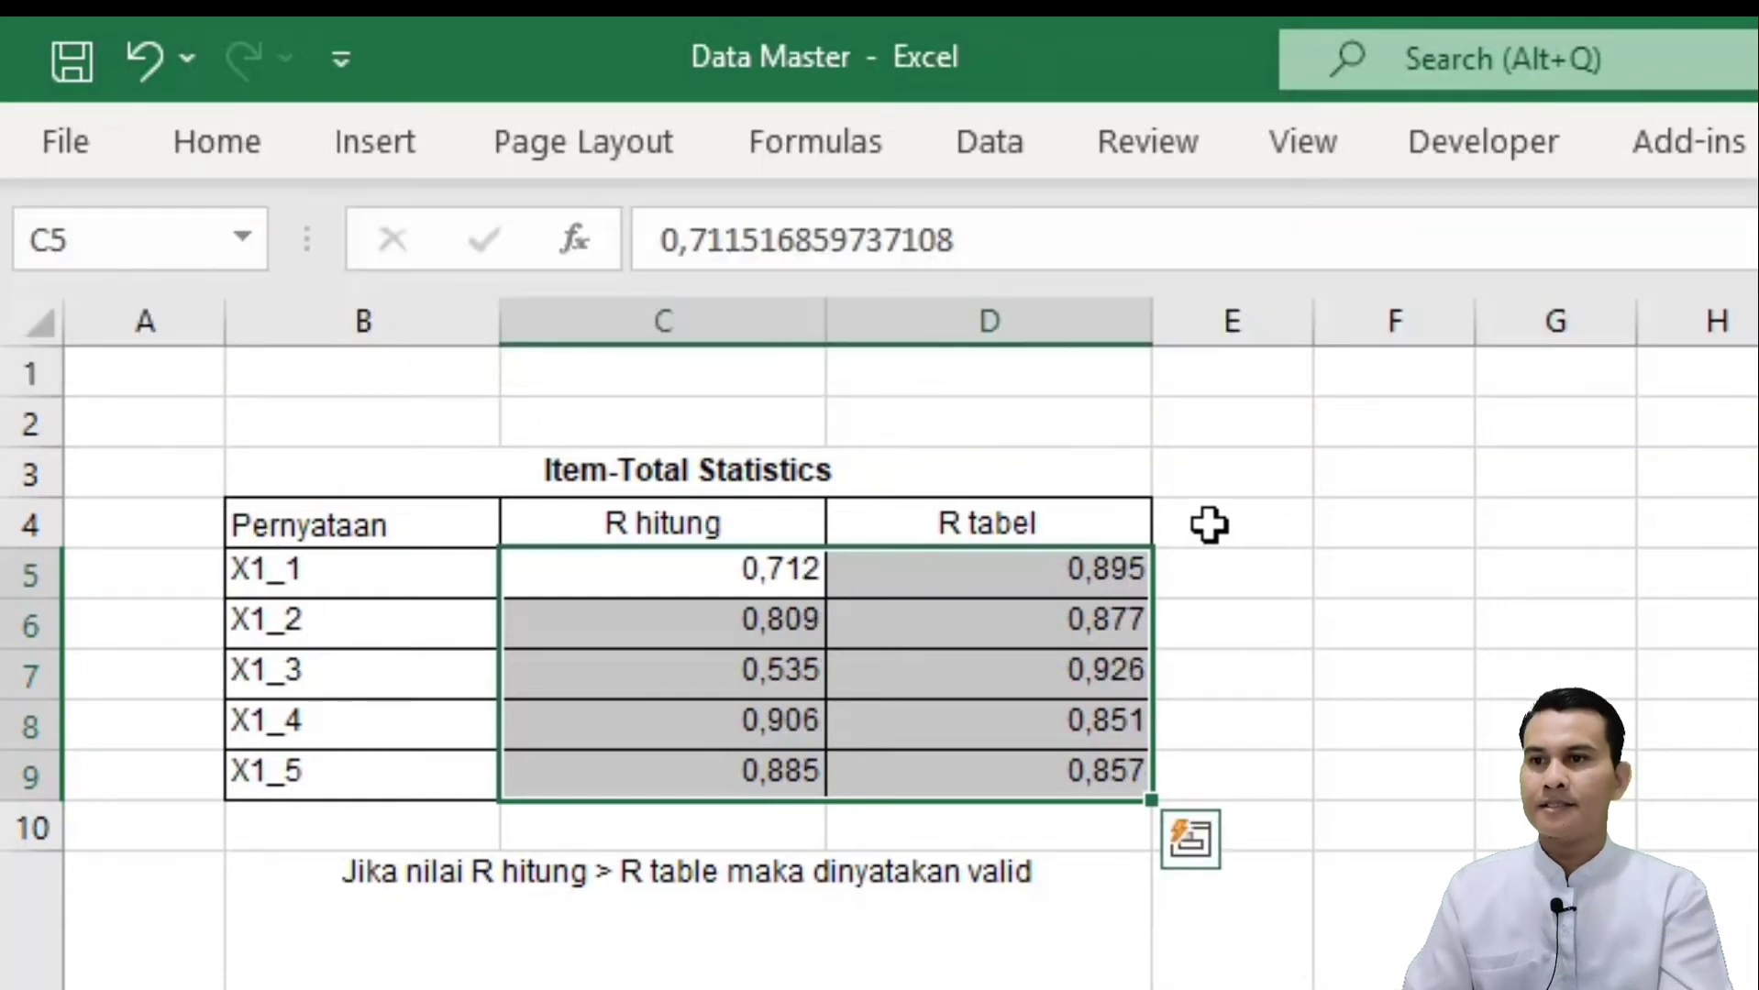
# Step: Enter the header Keterangan in cell E4 and widen column E to fit it
pyautogui.click(1209, 522)
pyautogui.write('Kesimpu')
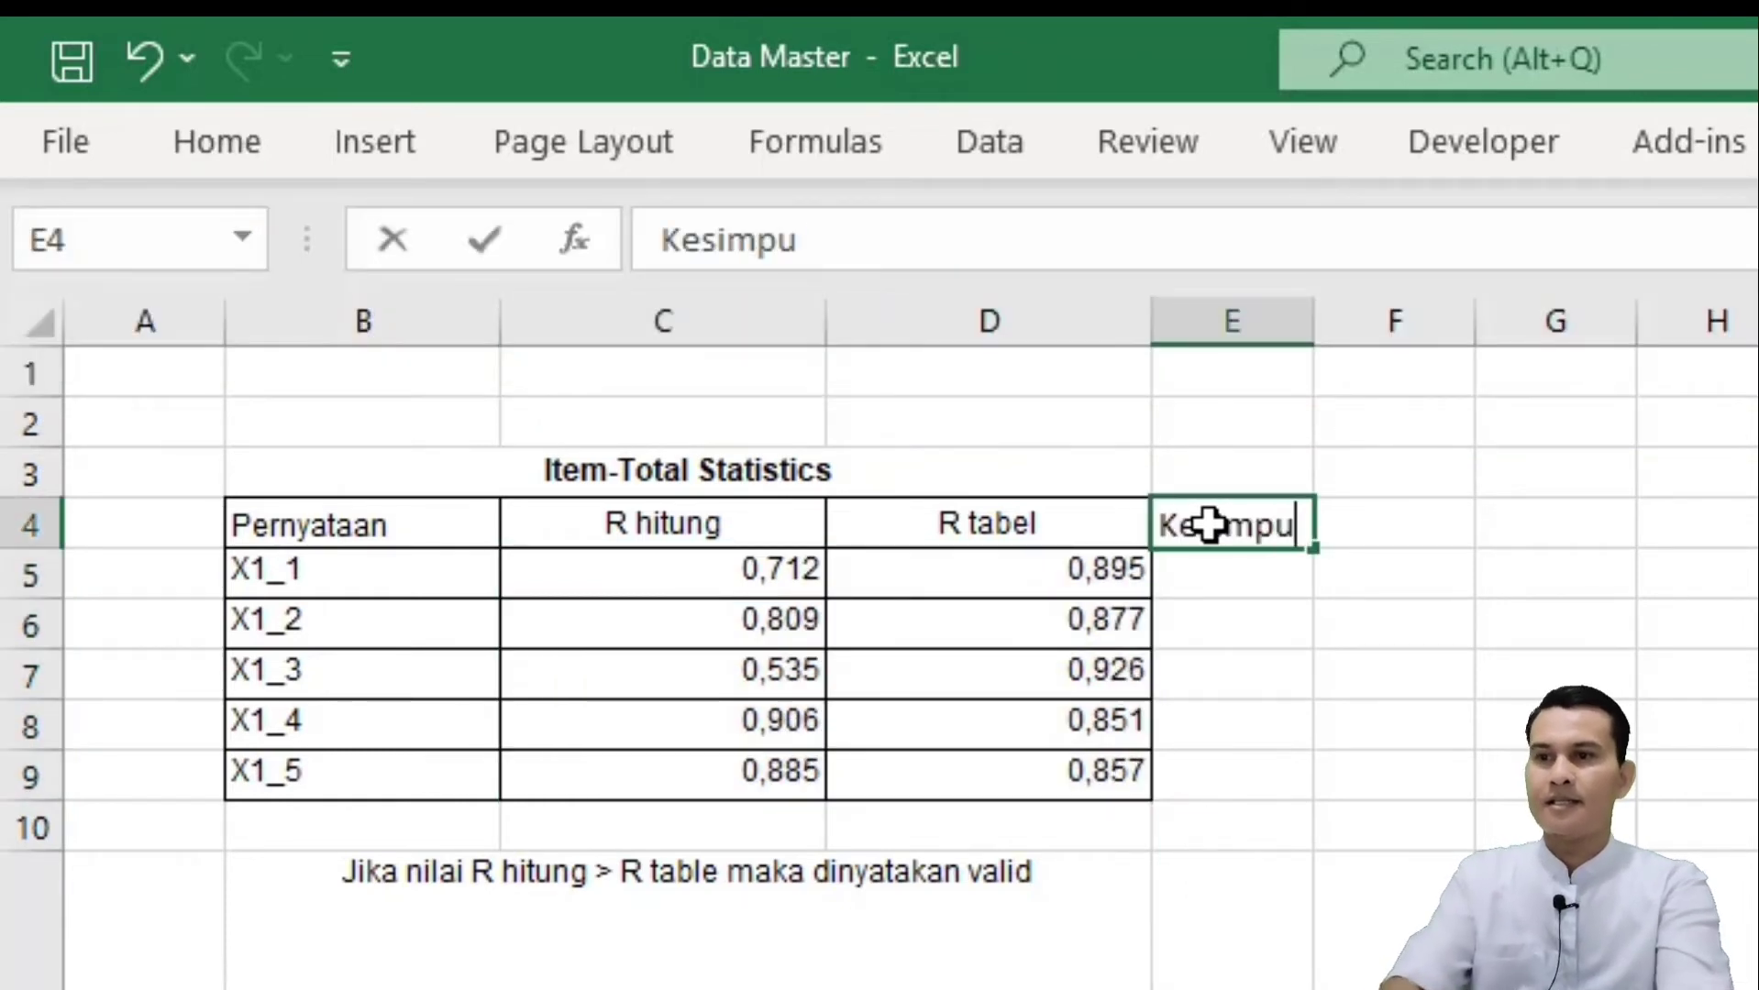
pyautogui.press('BackSpace')
pyautogui.press('BackSpace')
pyautogui.press('BackSpace')
pyautogui.press('BackSpace')
pyautogui.press('BackSpace')
pyautogui.write('terangan')
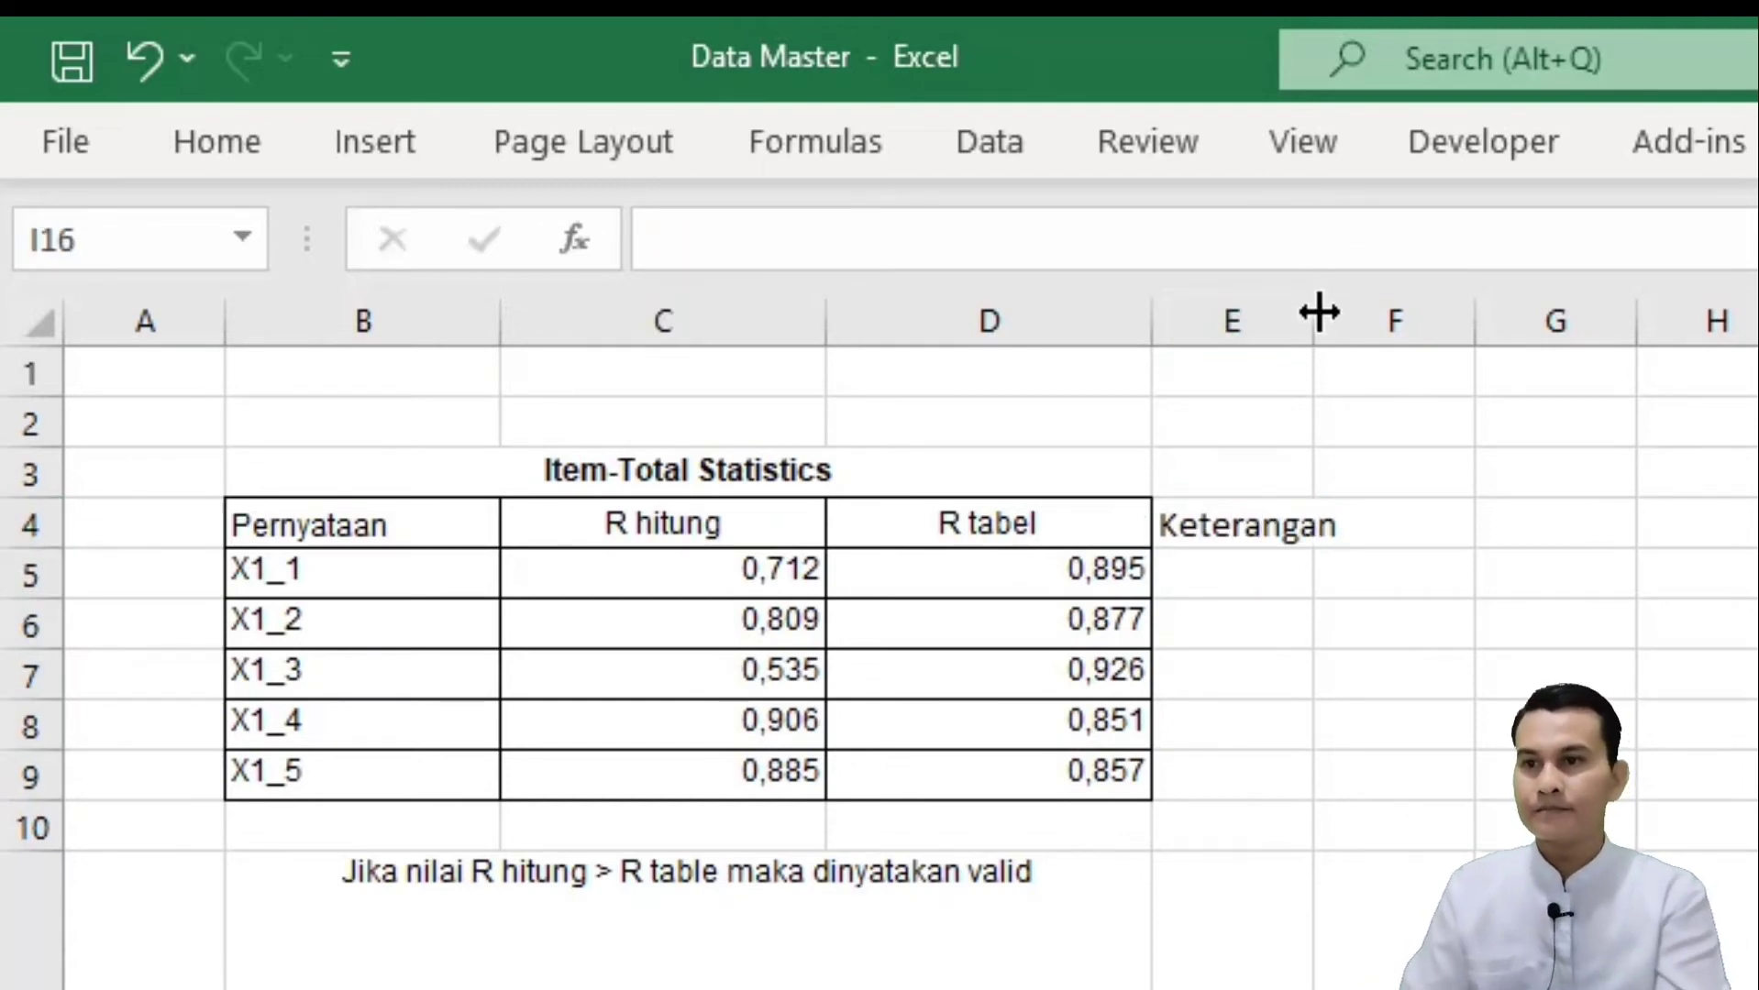
pyautogui.moveTo(1315, 319); pyautogui.dragTo(1417, 316)
# Step: Apply thin borders around every cell of the Keterangan column in E4:E9
pyautogui.moveTo(1248, 521); pyautogui.dragTo(1201, 770)
pyautogui.click(253, 149)
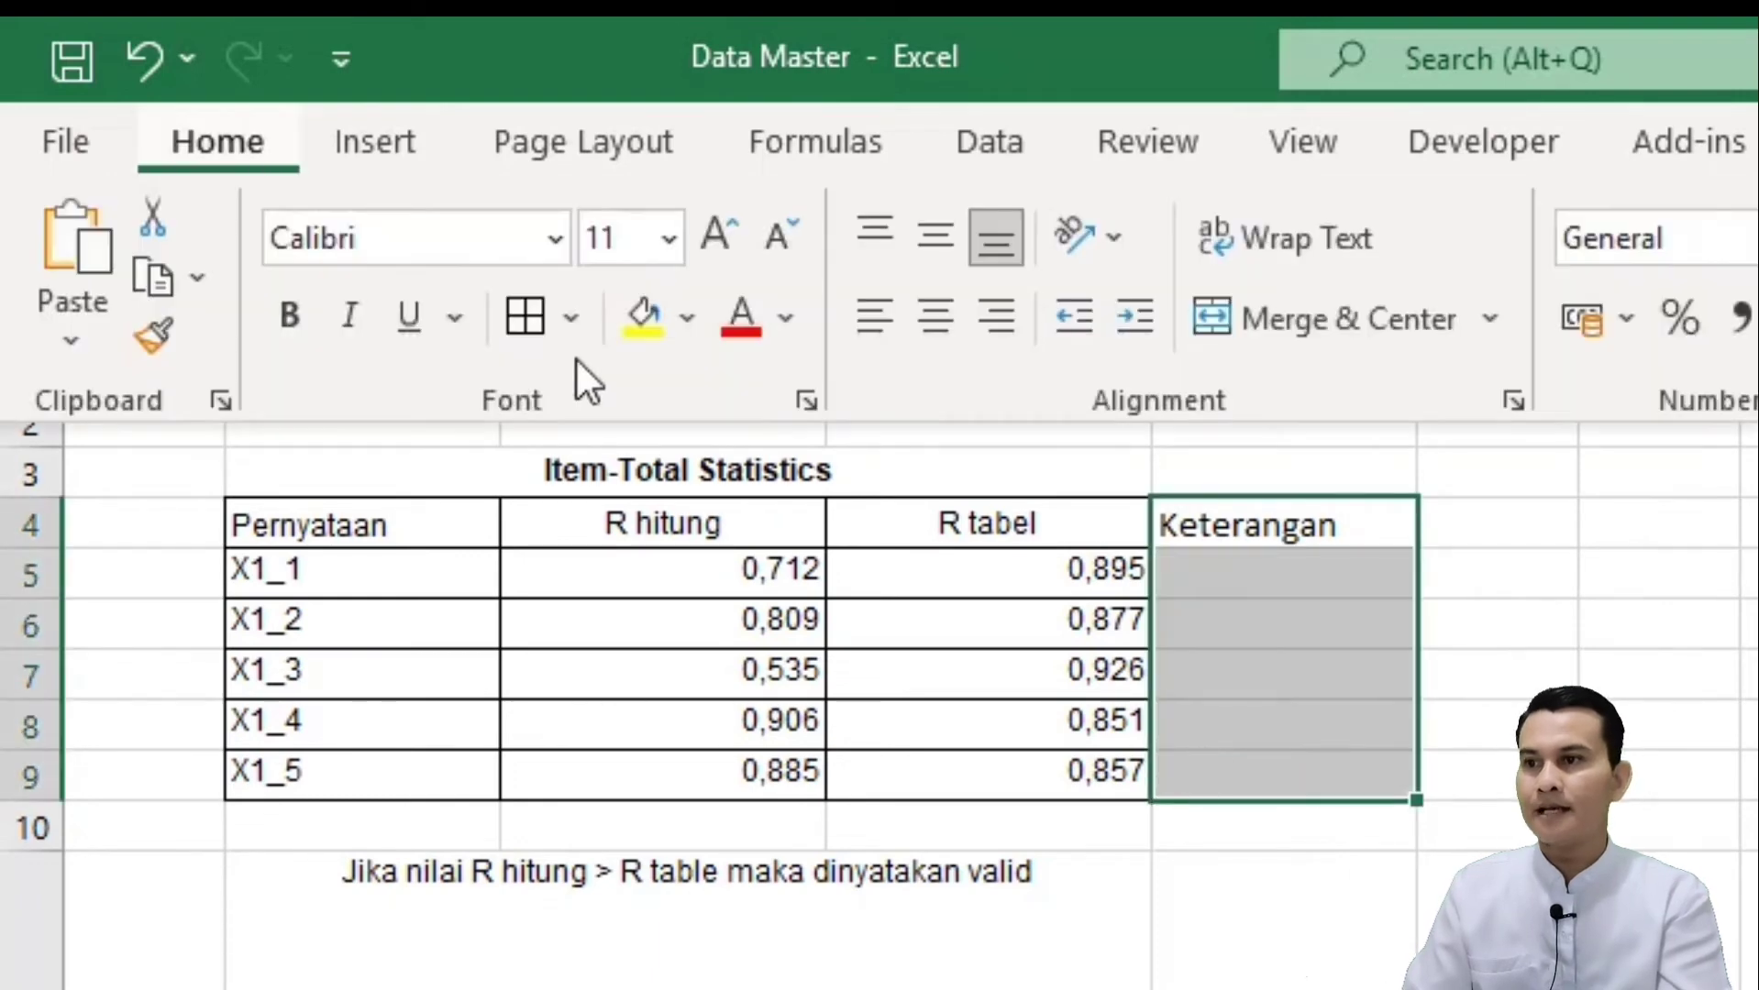
pyautogui.click(523, 314)
pyautogui.click(1284, 922)
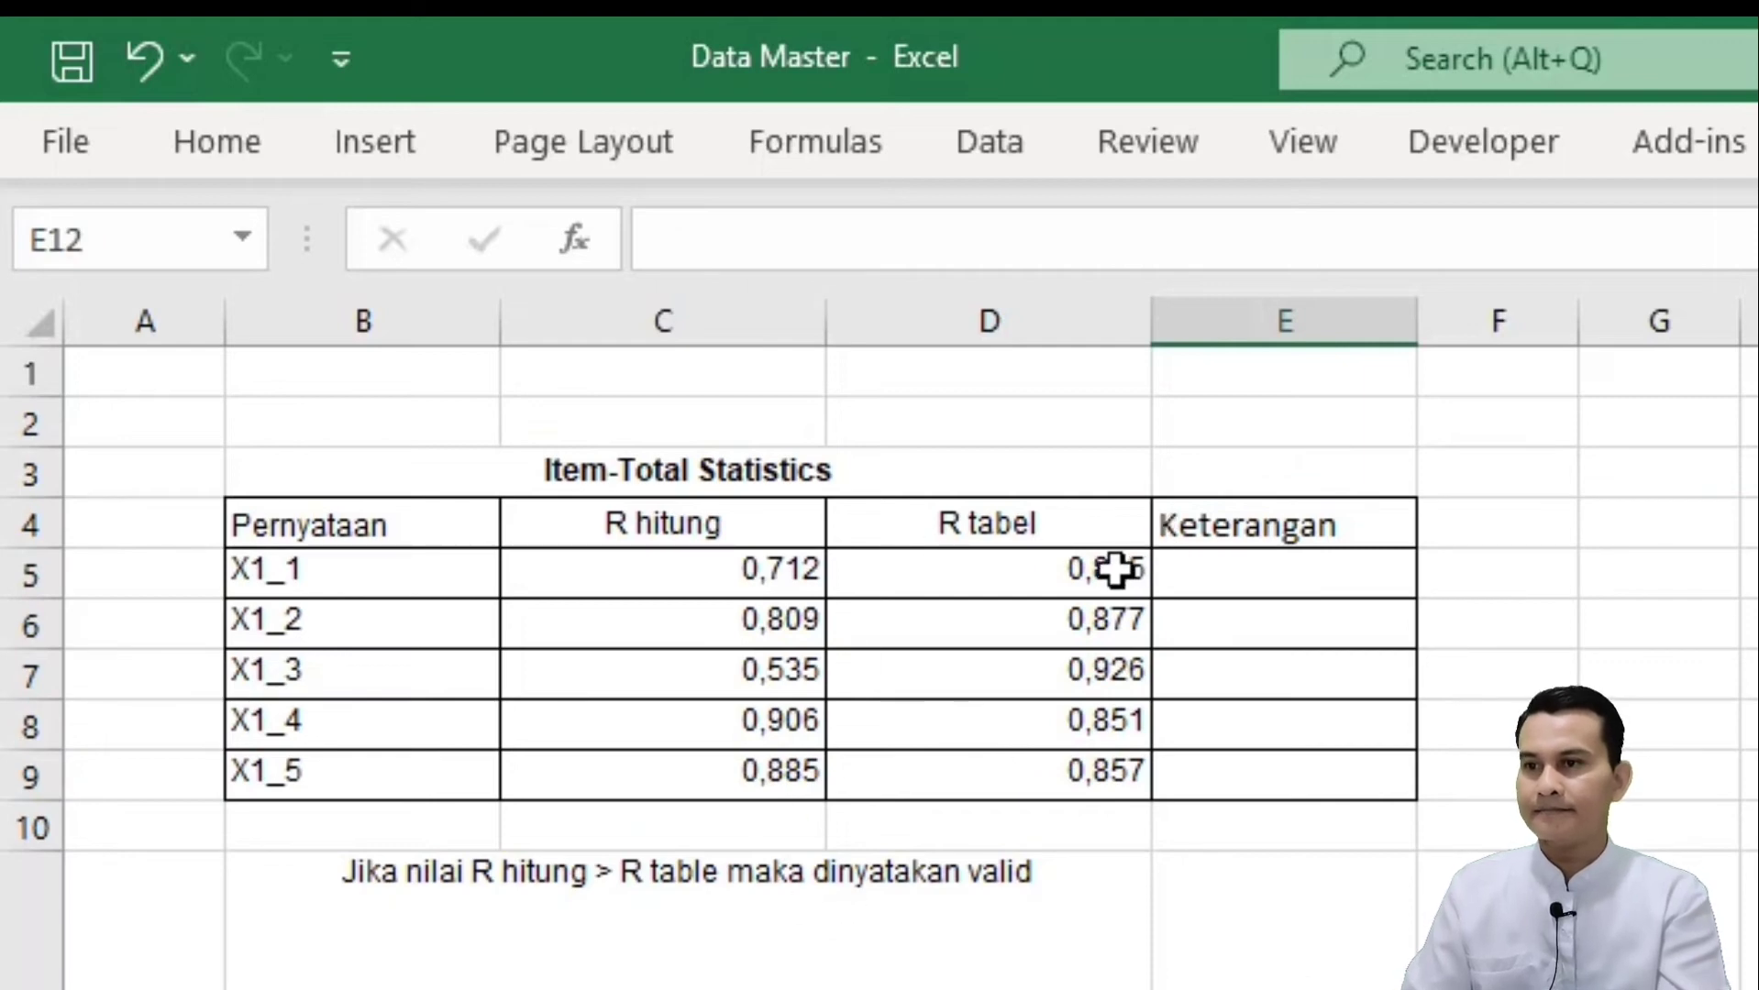
# Step: Clear the old values under the R tabel header in D5:D9
pyautogui.moveTo(1079, 592); pyautogui.dragTo(1060, 784)
pyautogui.press('Delete')
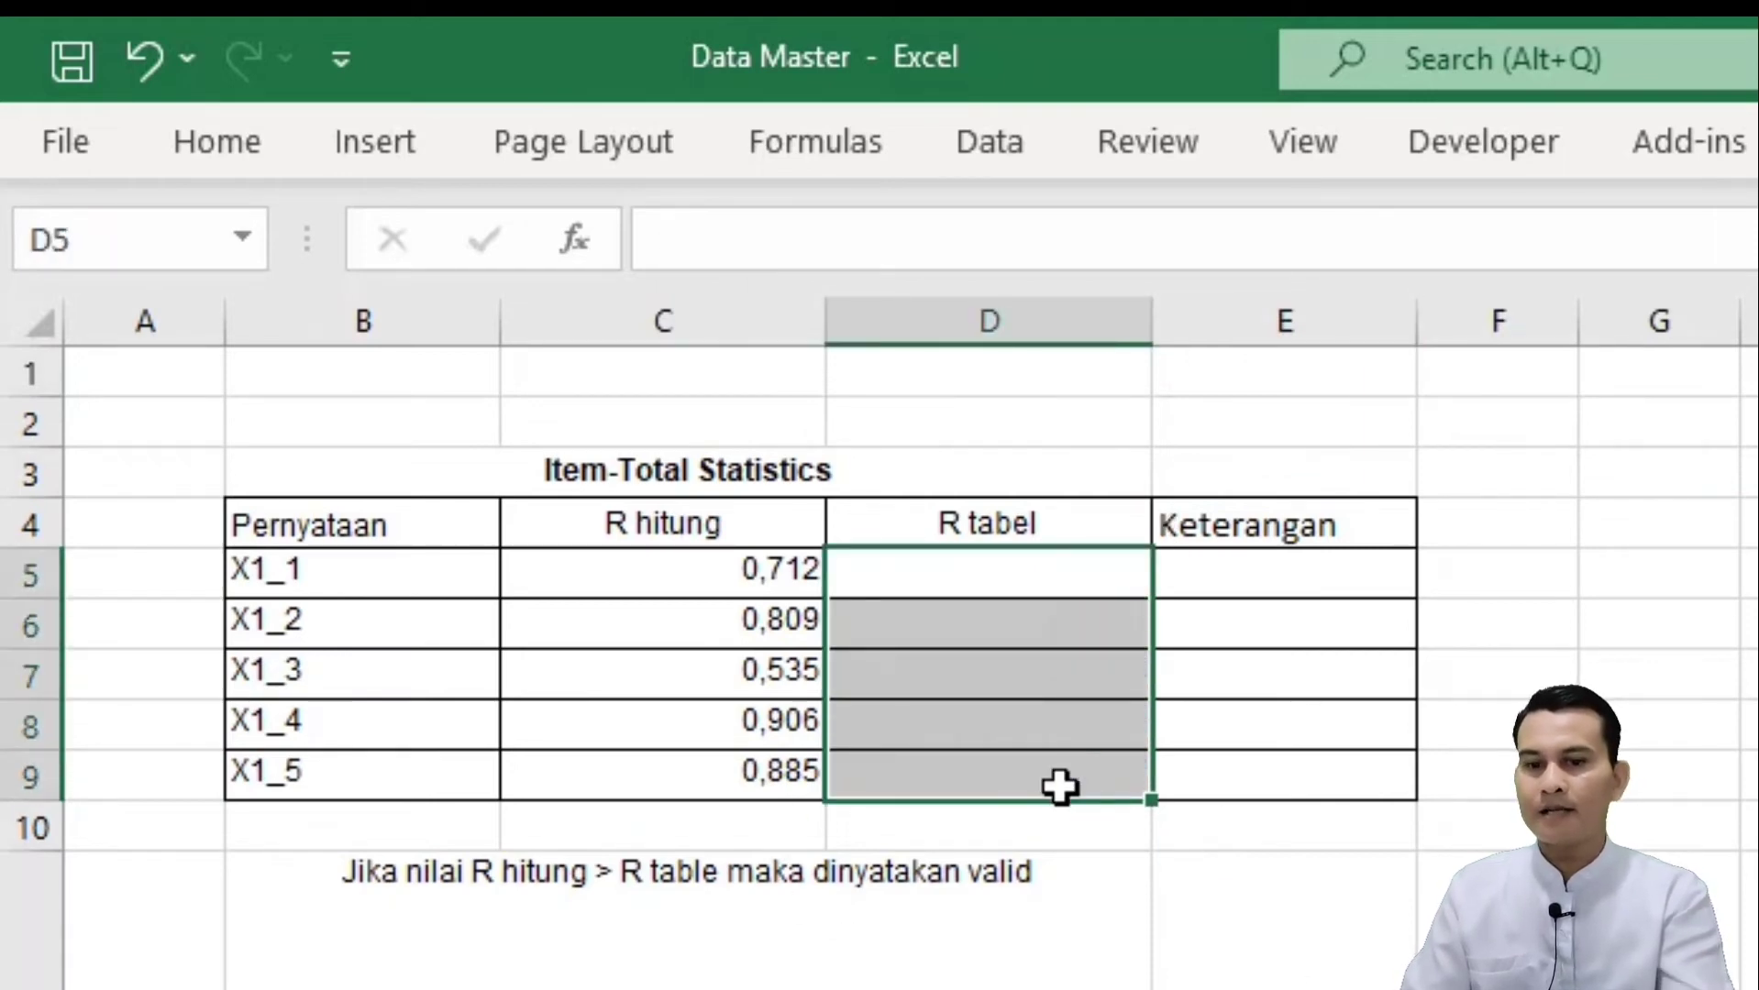
pyautogui.click(1660, 928)
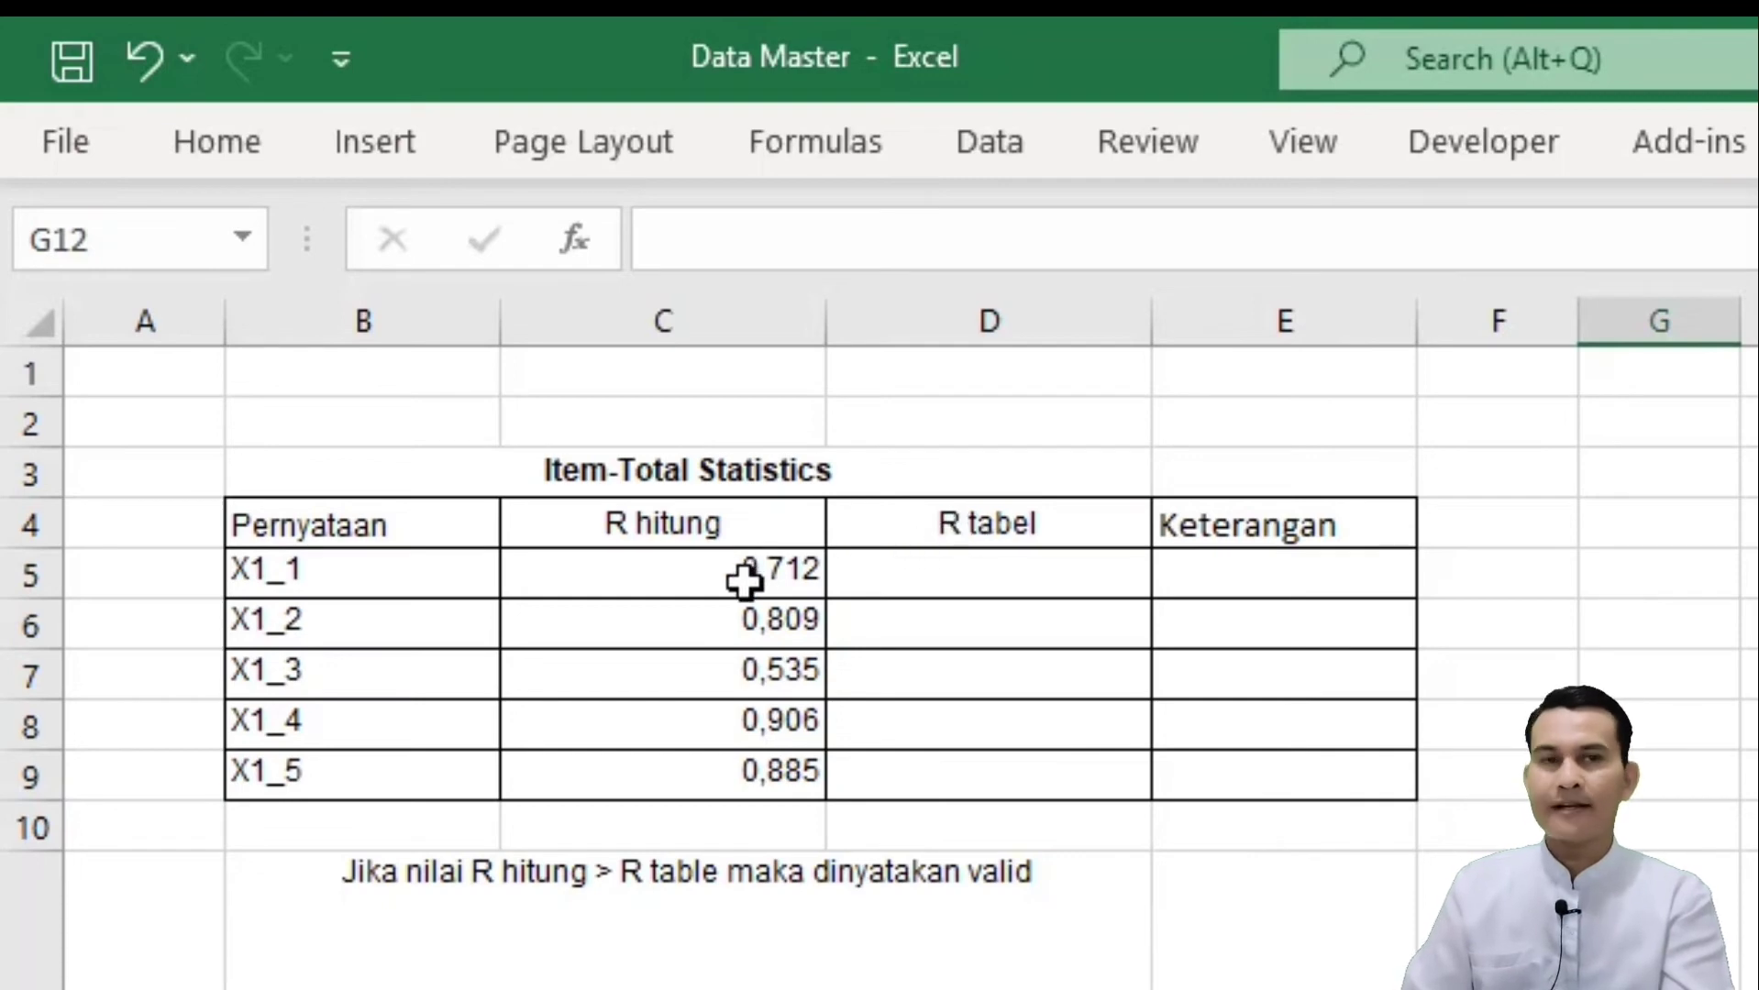
# Step: Switch to tabel-r.pdf in Nitro Pro and examine the r table's significance levels and df = (N-2) column
pyautogui.click(965, 569)
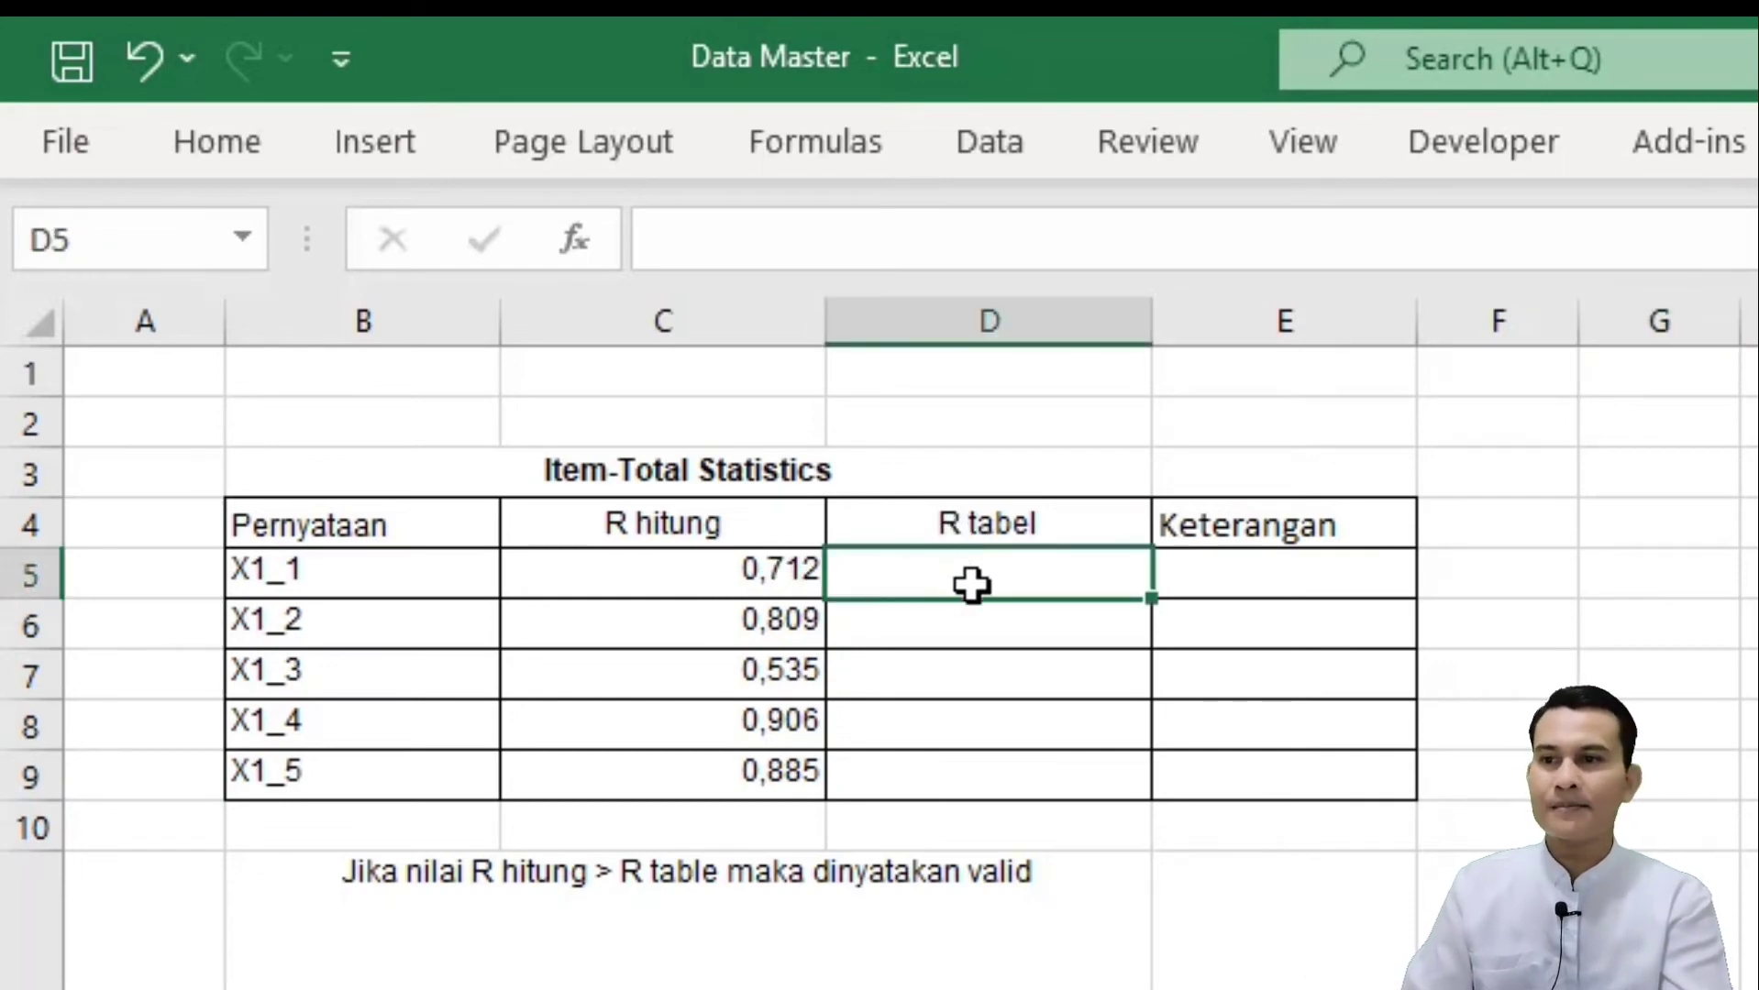
pyautogui.click(999, 709)
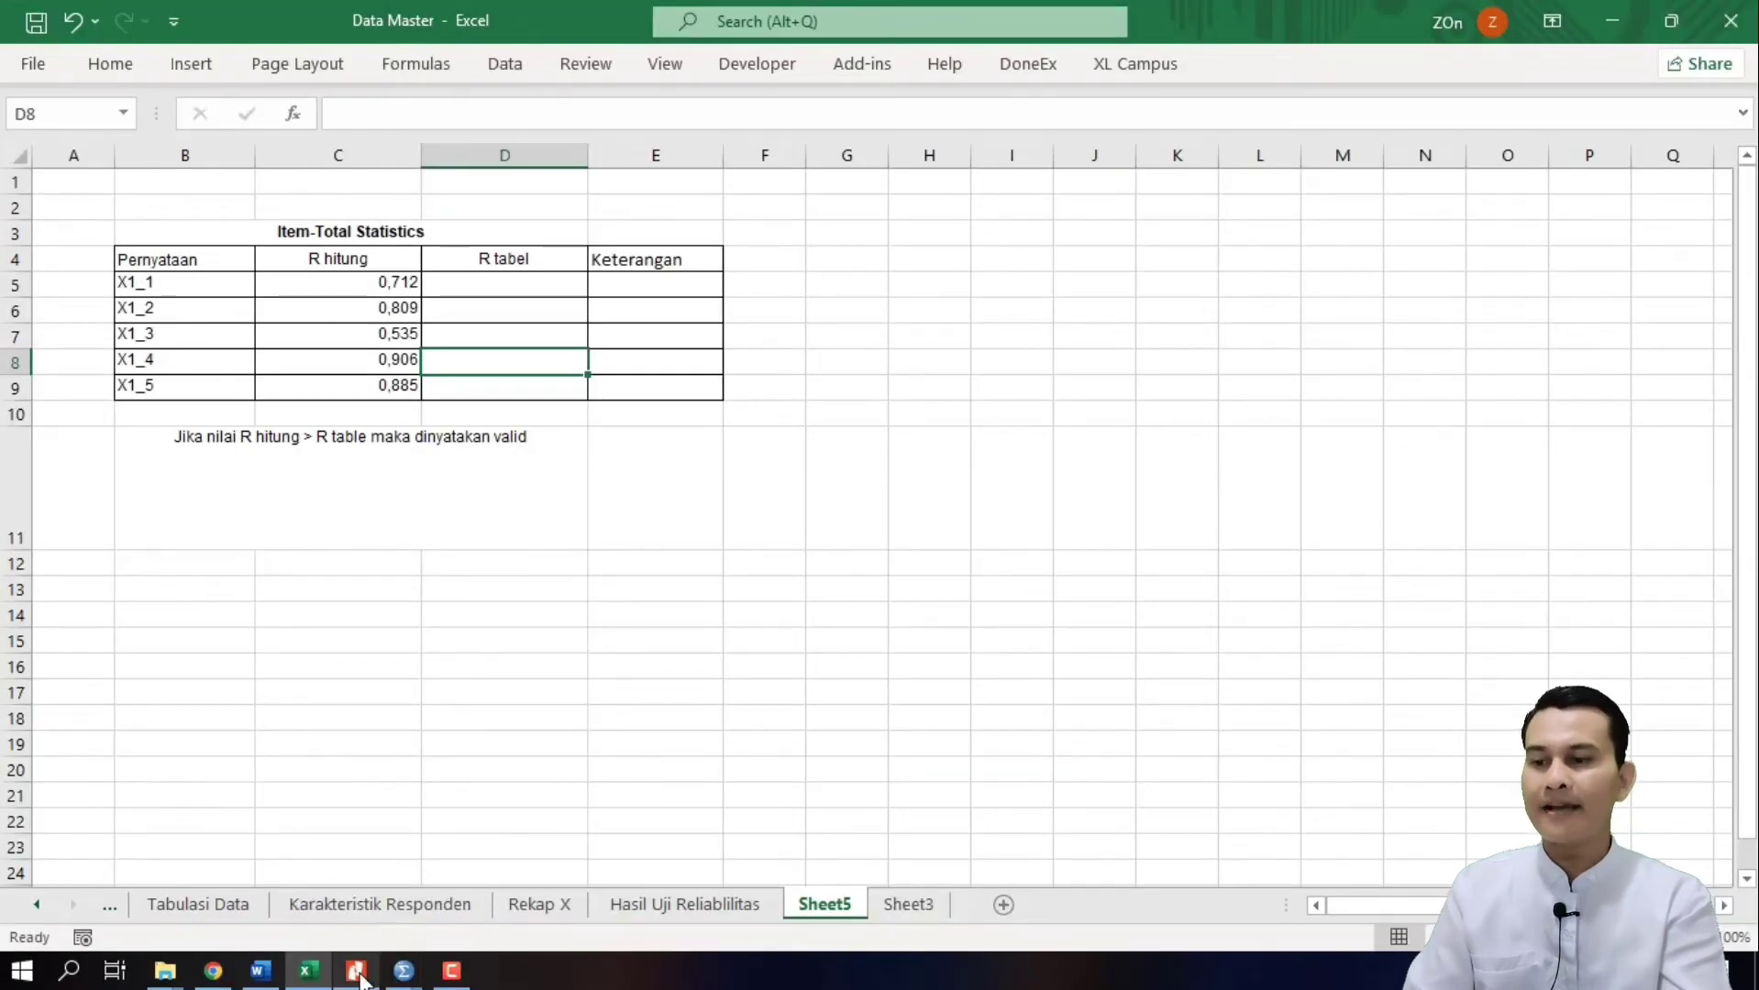
pyautogui.click(357, 971)
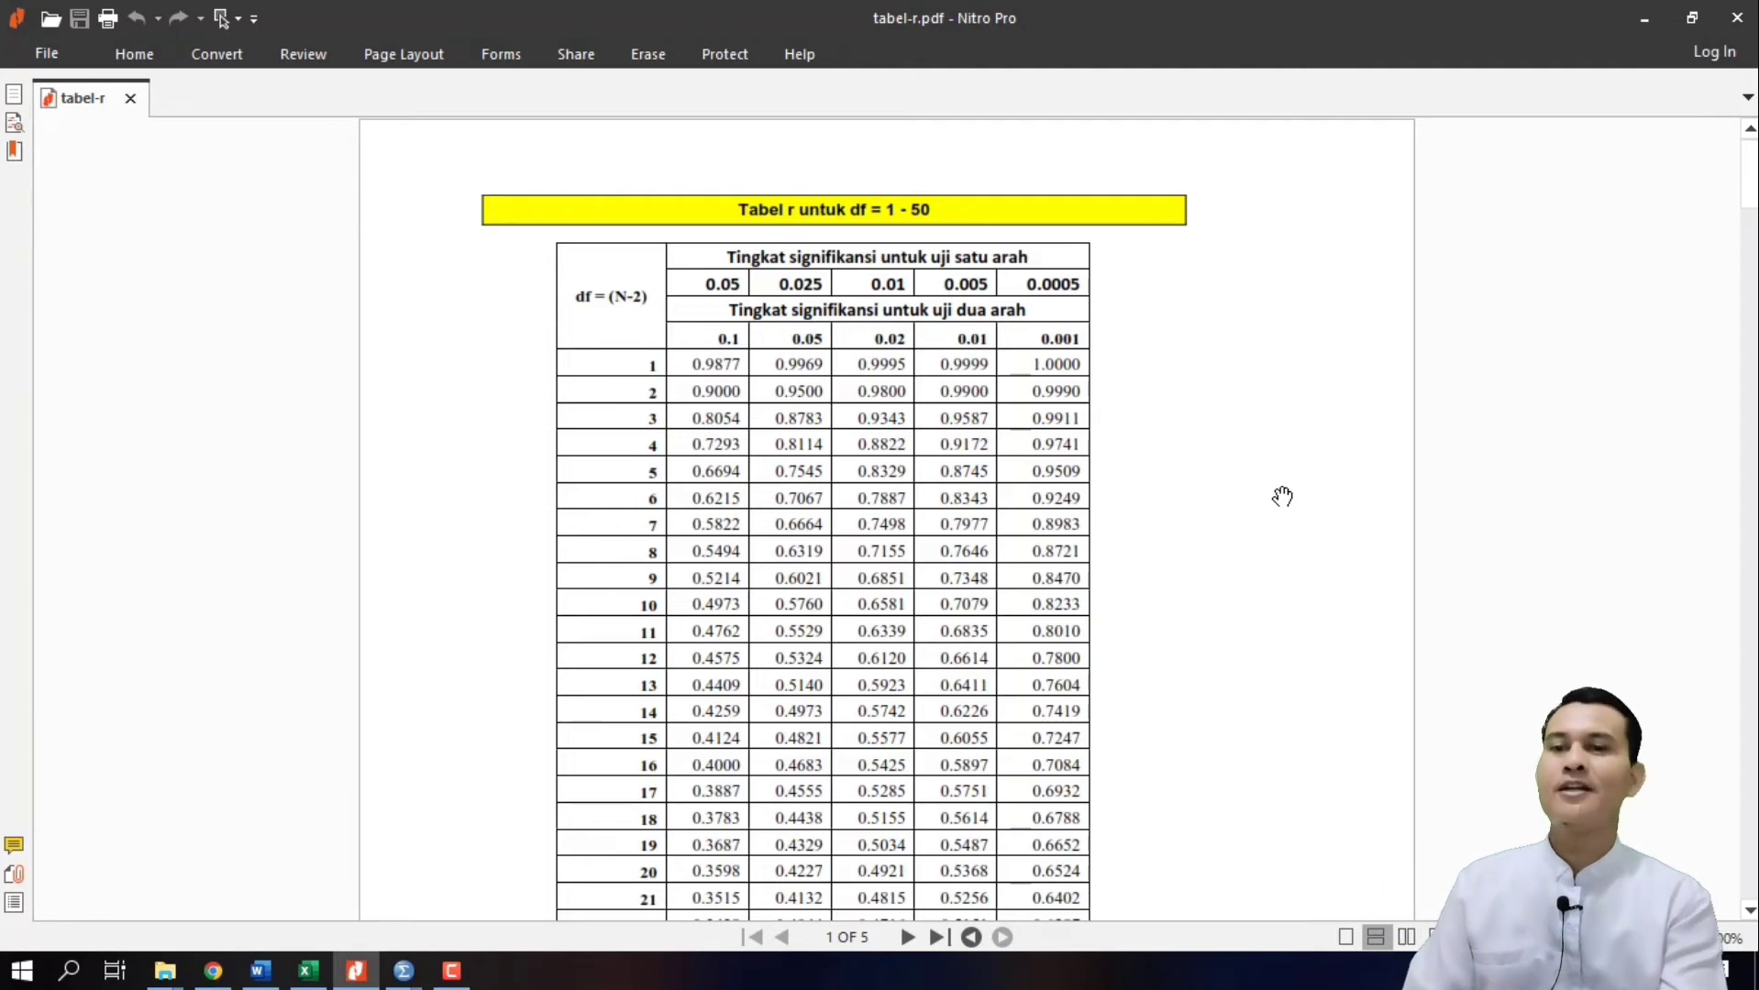
pyautogui.scroll(-1, 1754, 208)
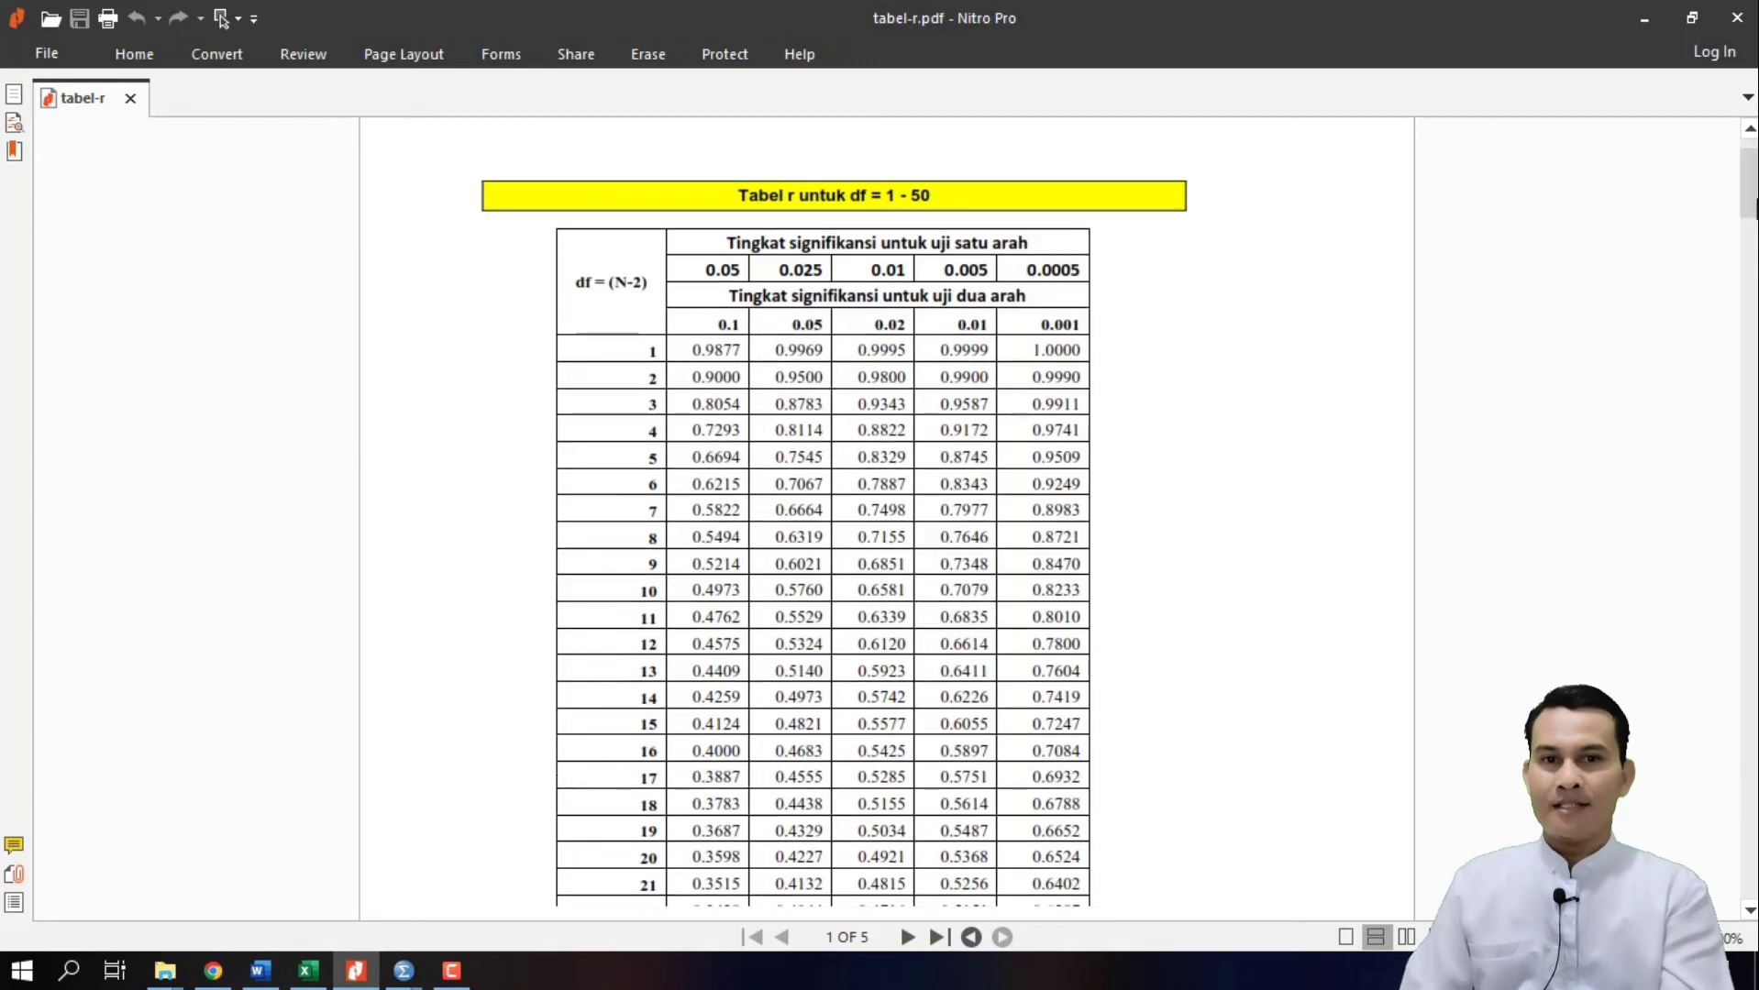
pyautogui.scroll(-3, 1753, 208)
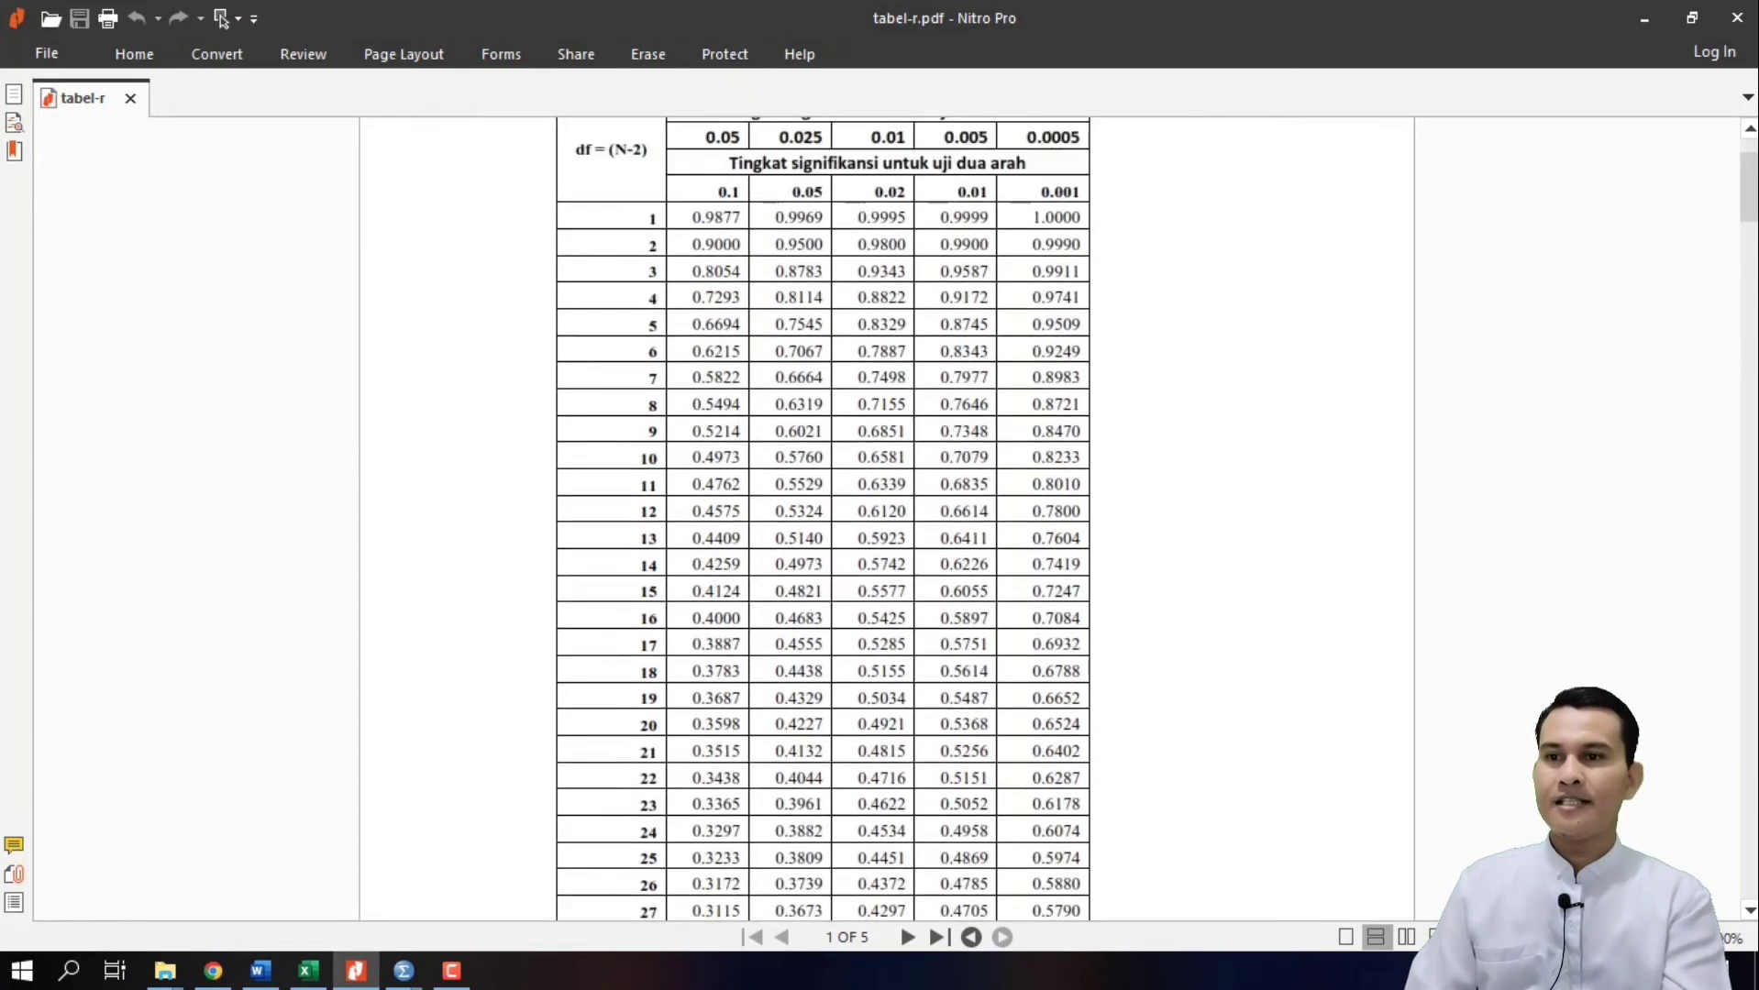
pyautogui.scroll(3, 689, 338)
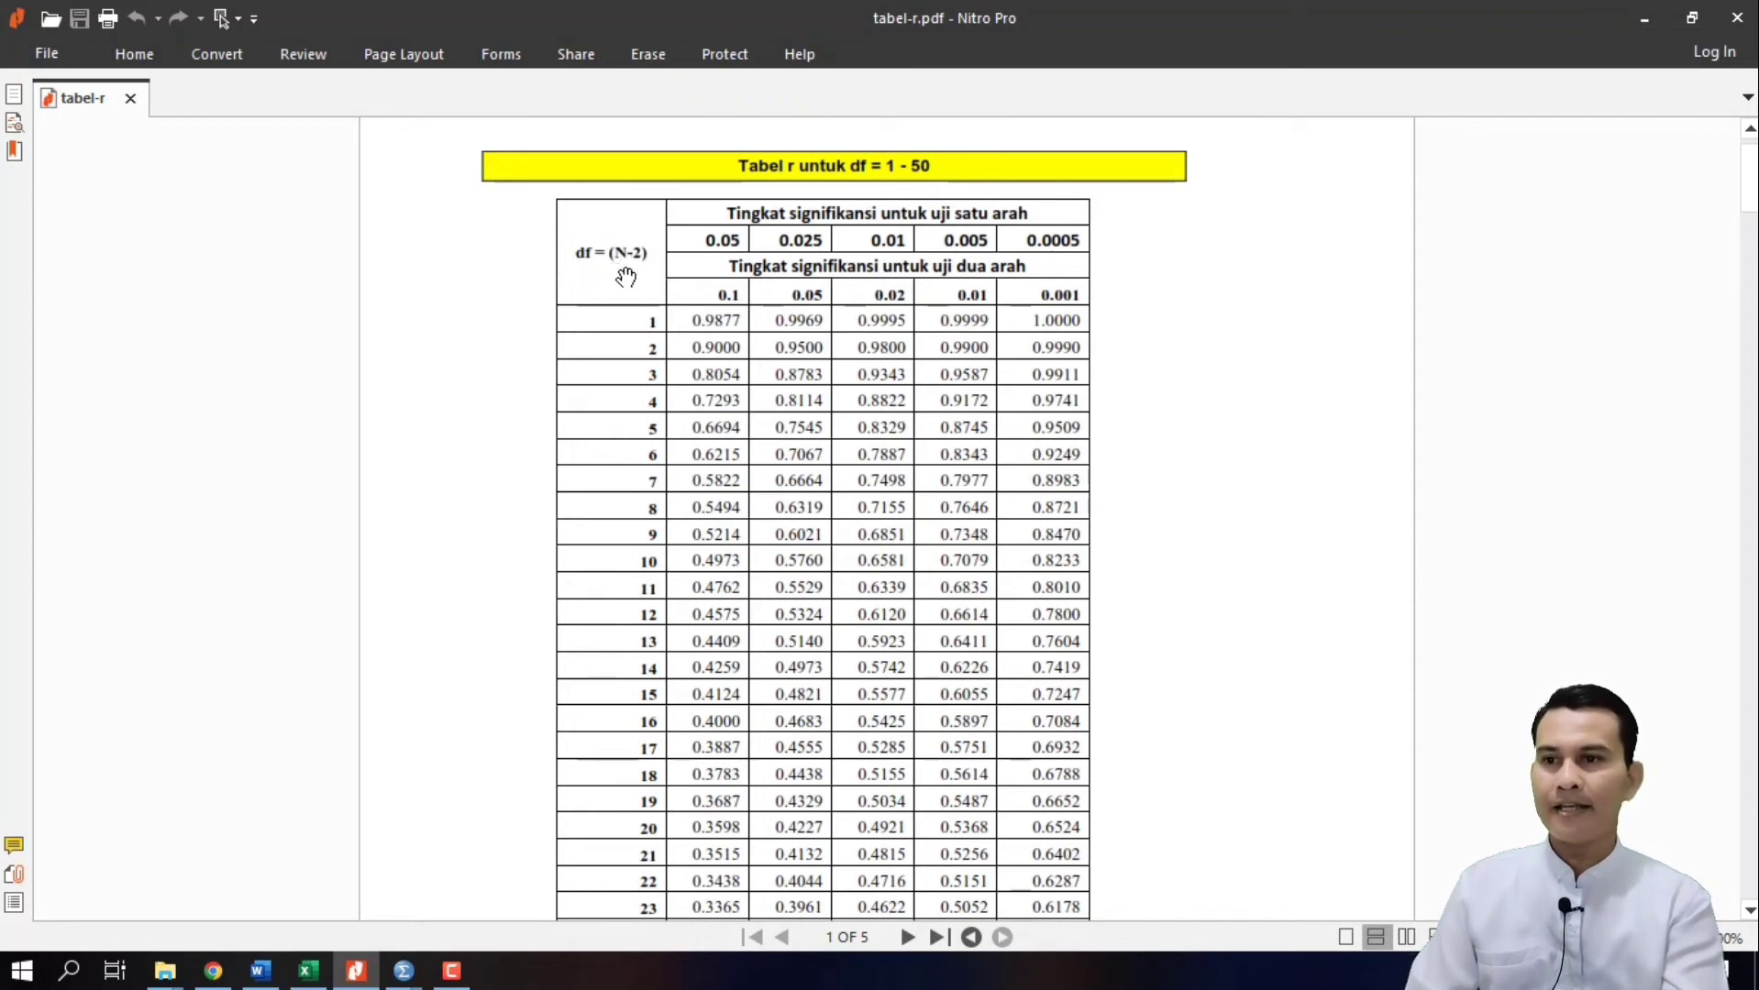
# Step: Switch back to Excel and check the number of respondents on the Uji Validitas dan Reliabilitas sheet
pyautogui.click(303, 974)
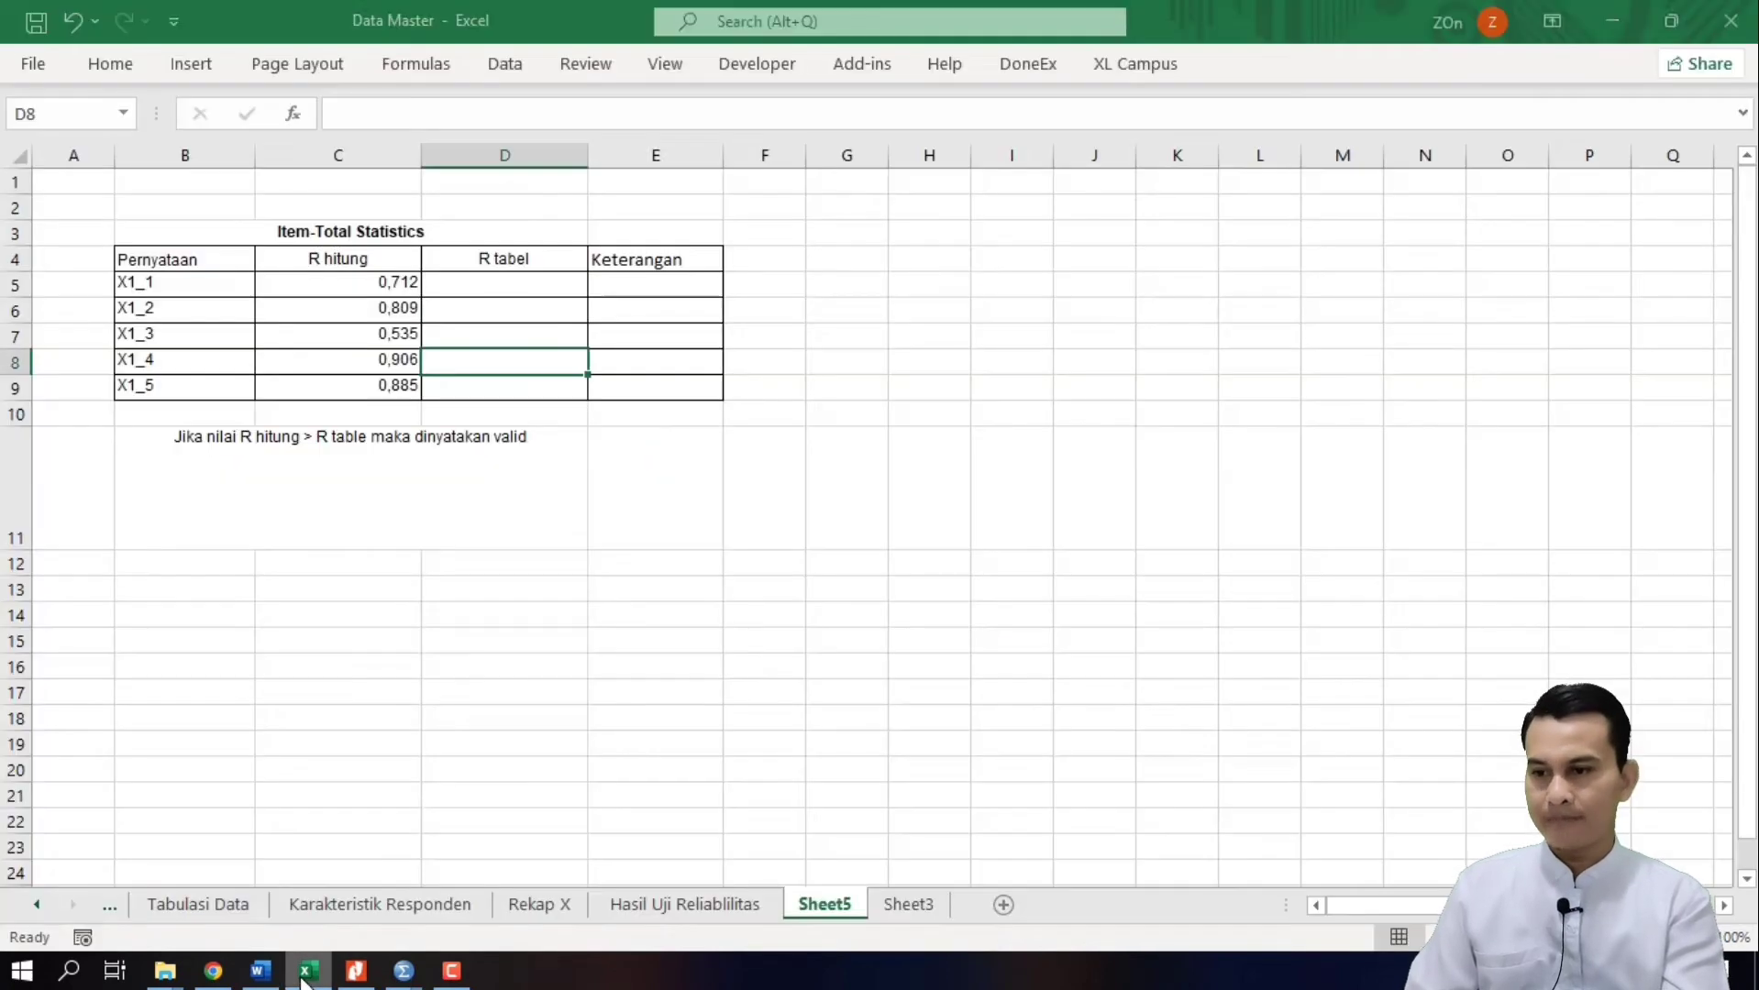
pyautogui.click(194, 906)
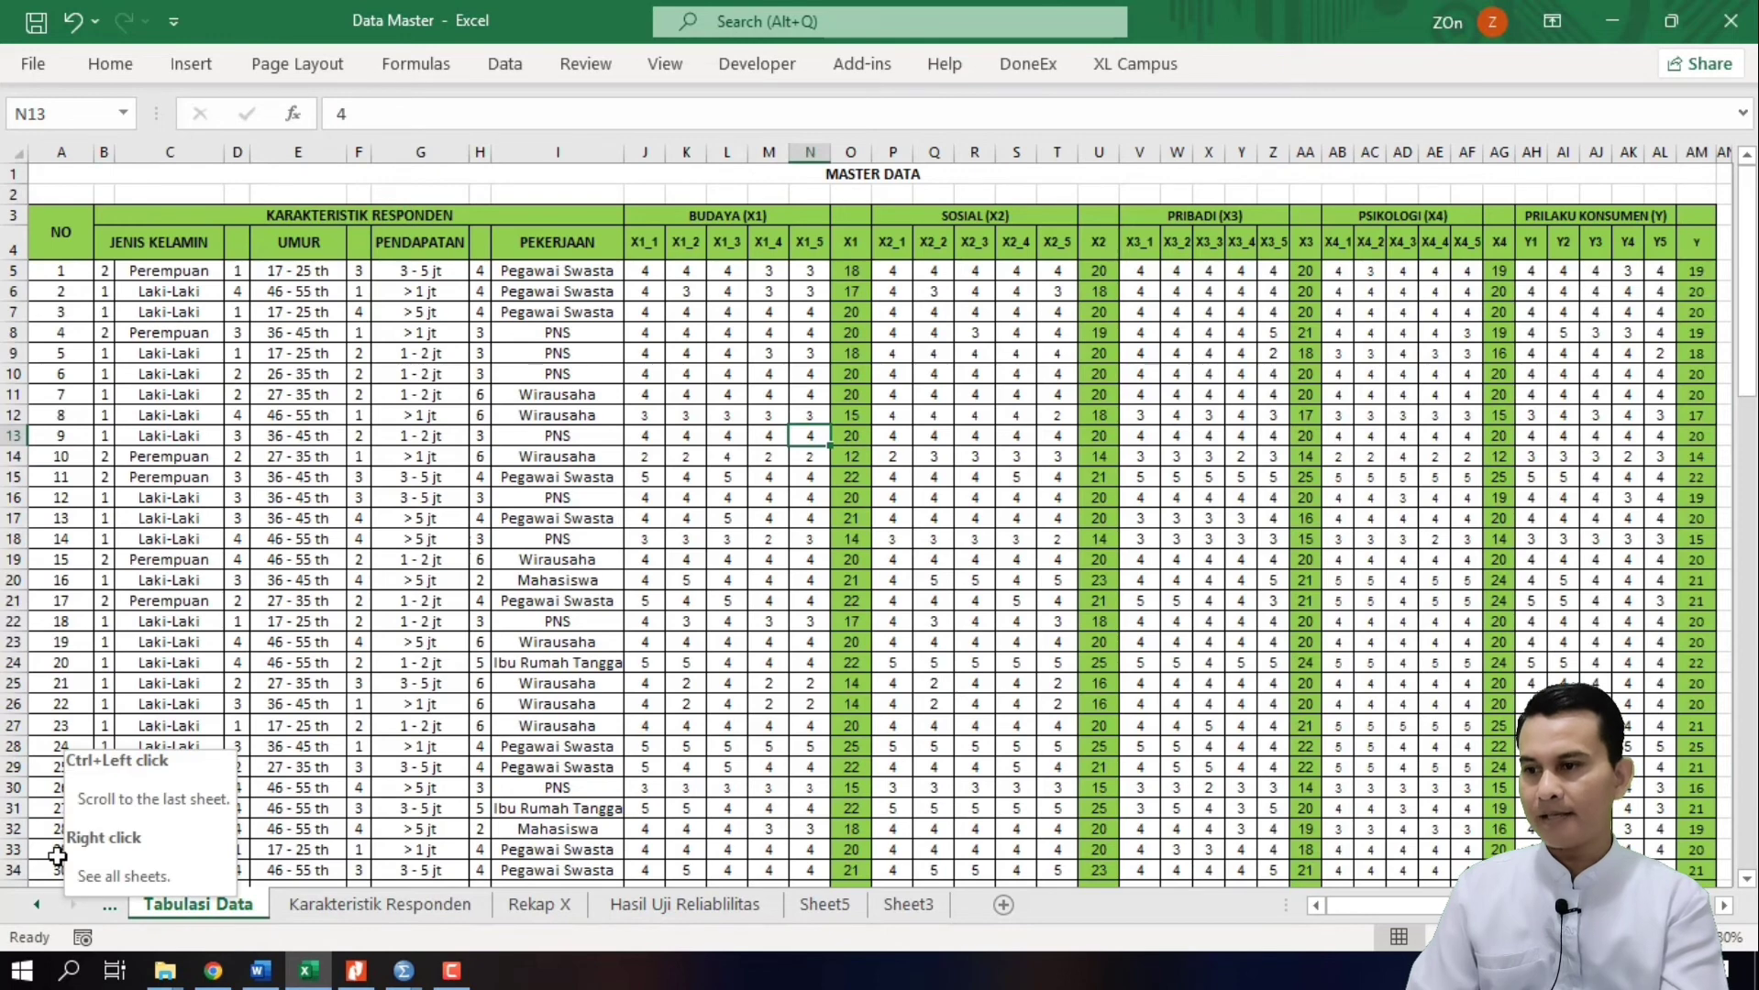
pyautogui.click(39, 905)
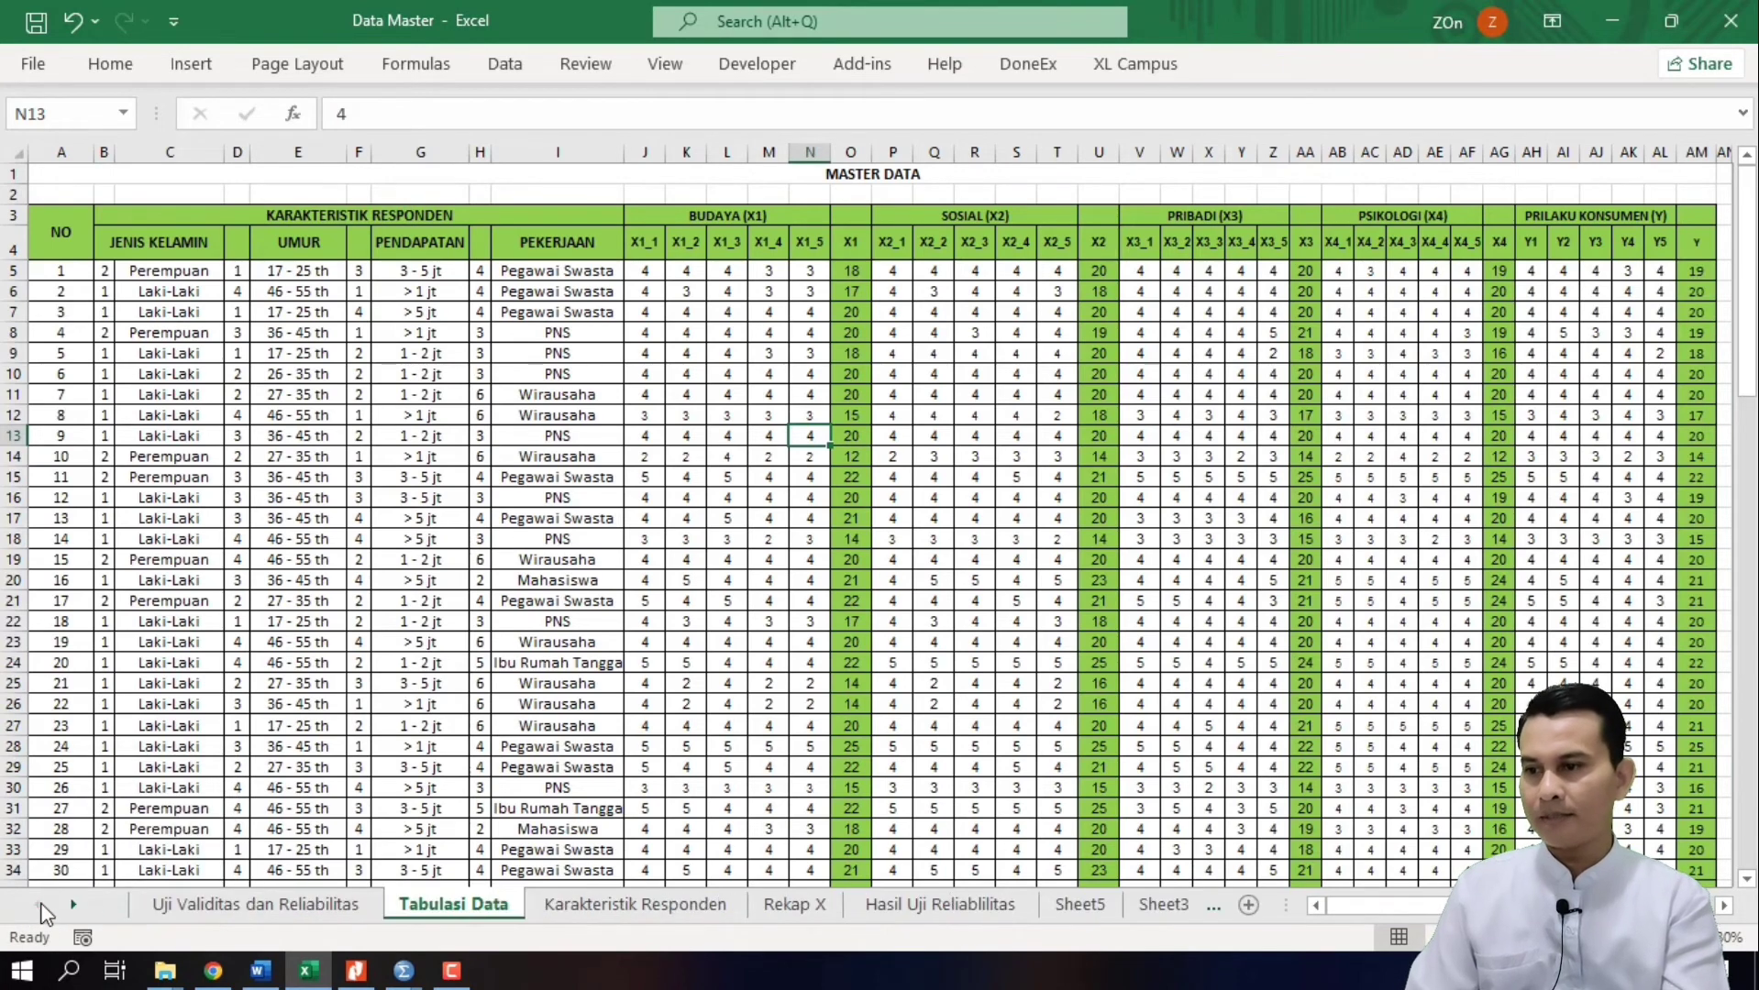
pyautogui.click(188, 904)
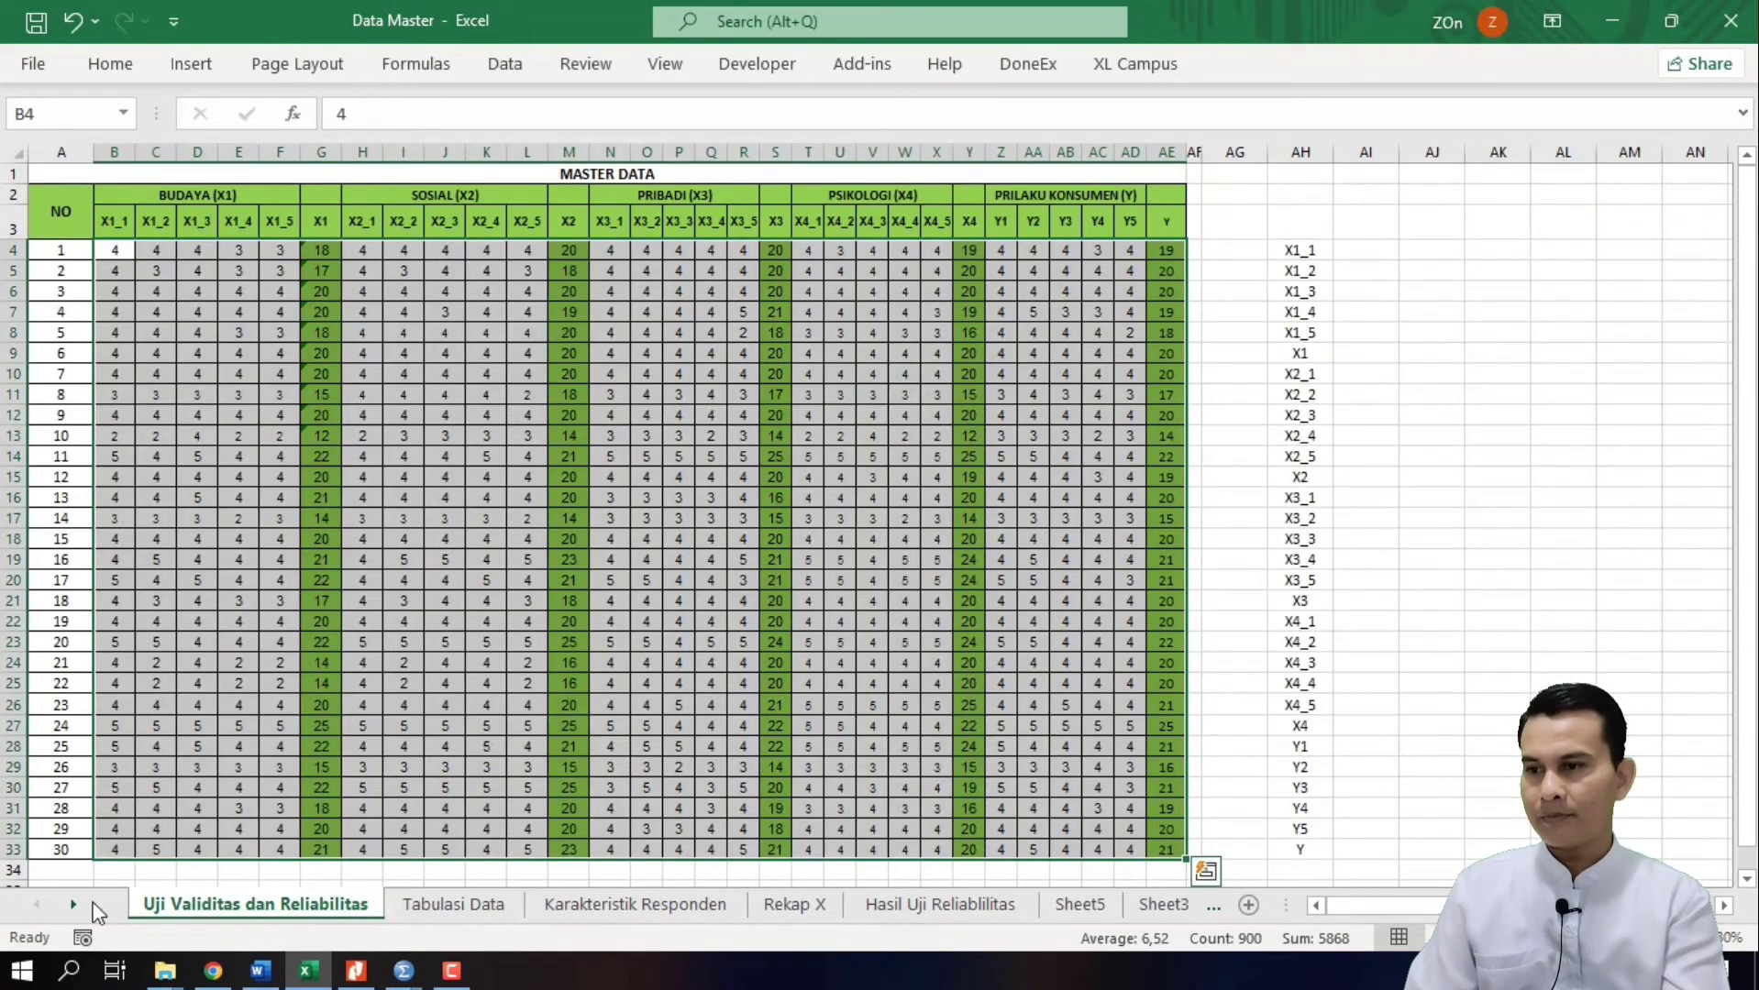
# Step: Switch to tabel-r.pdf in Nitro Pro and look up the r value for df 28 at the two-tailed 0.05 level
pyautogui.click(357, 972)
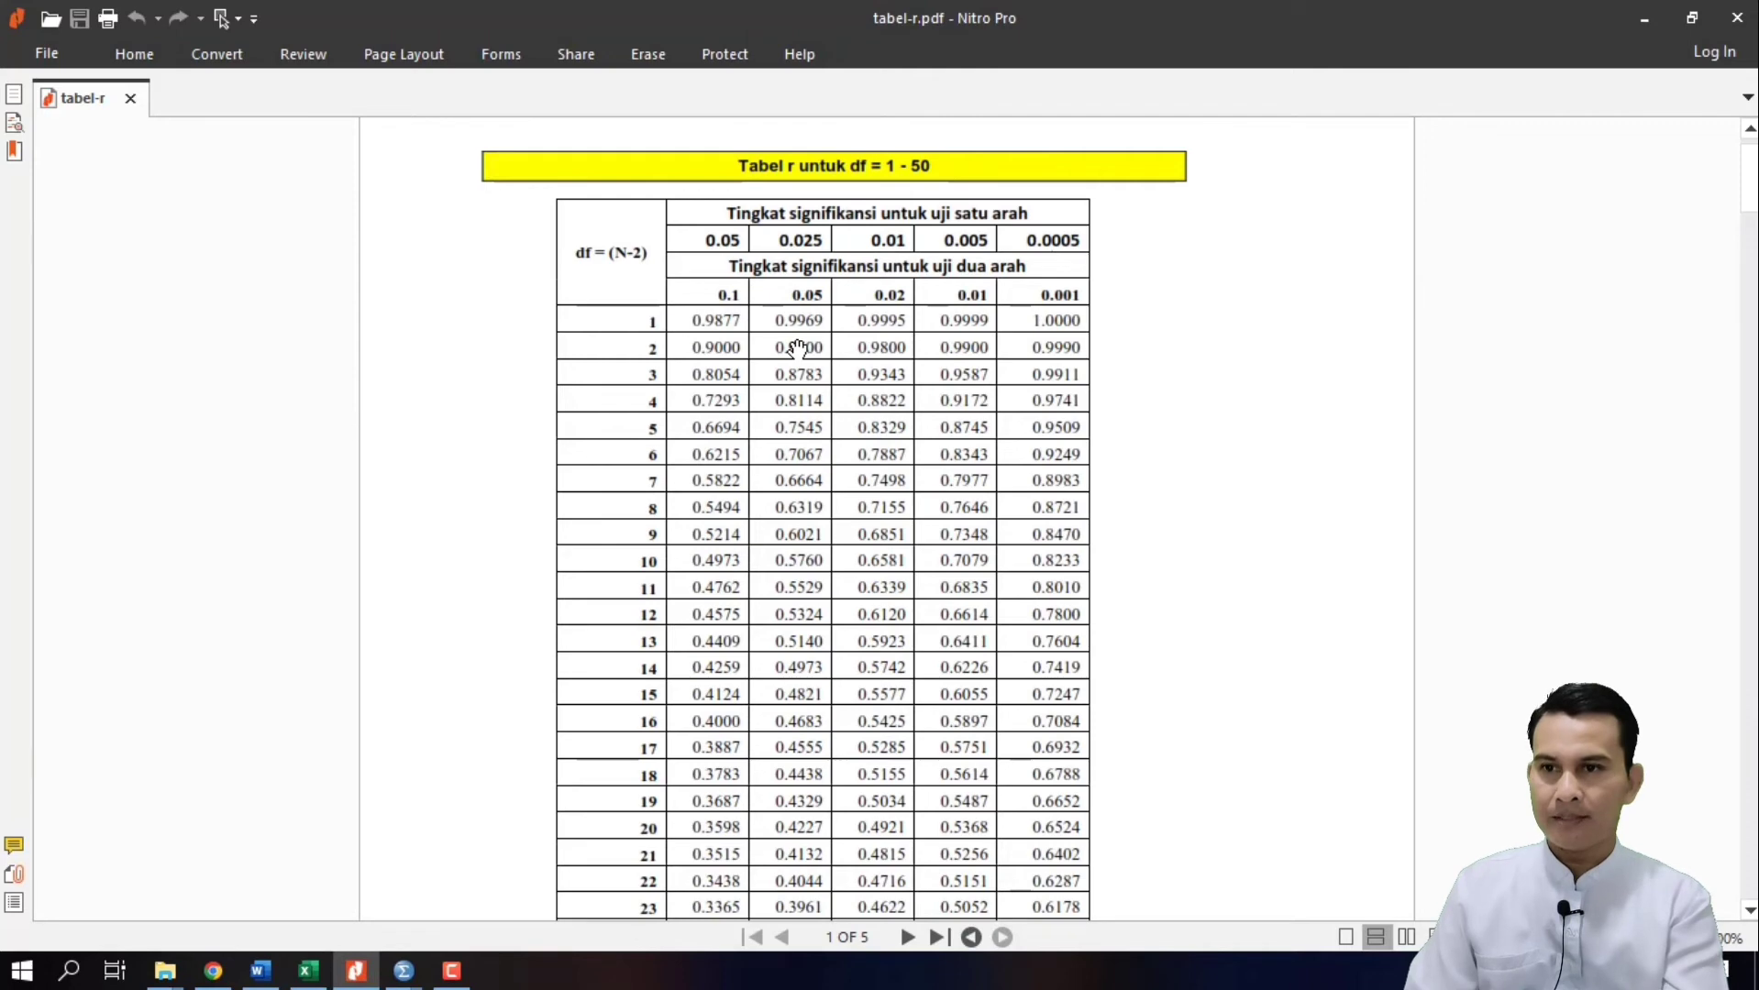
pyautogui.moveTo(790, 332); pyautogui.dragTo(804, 385)
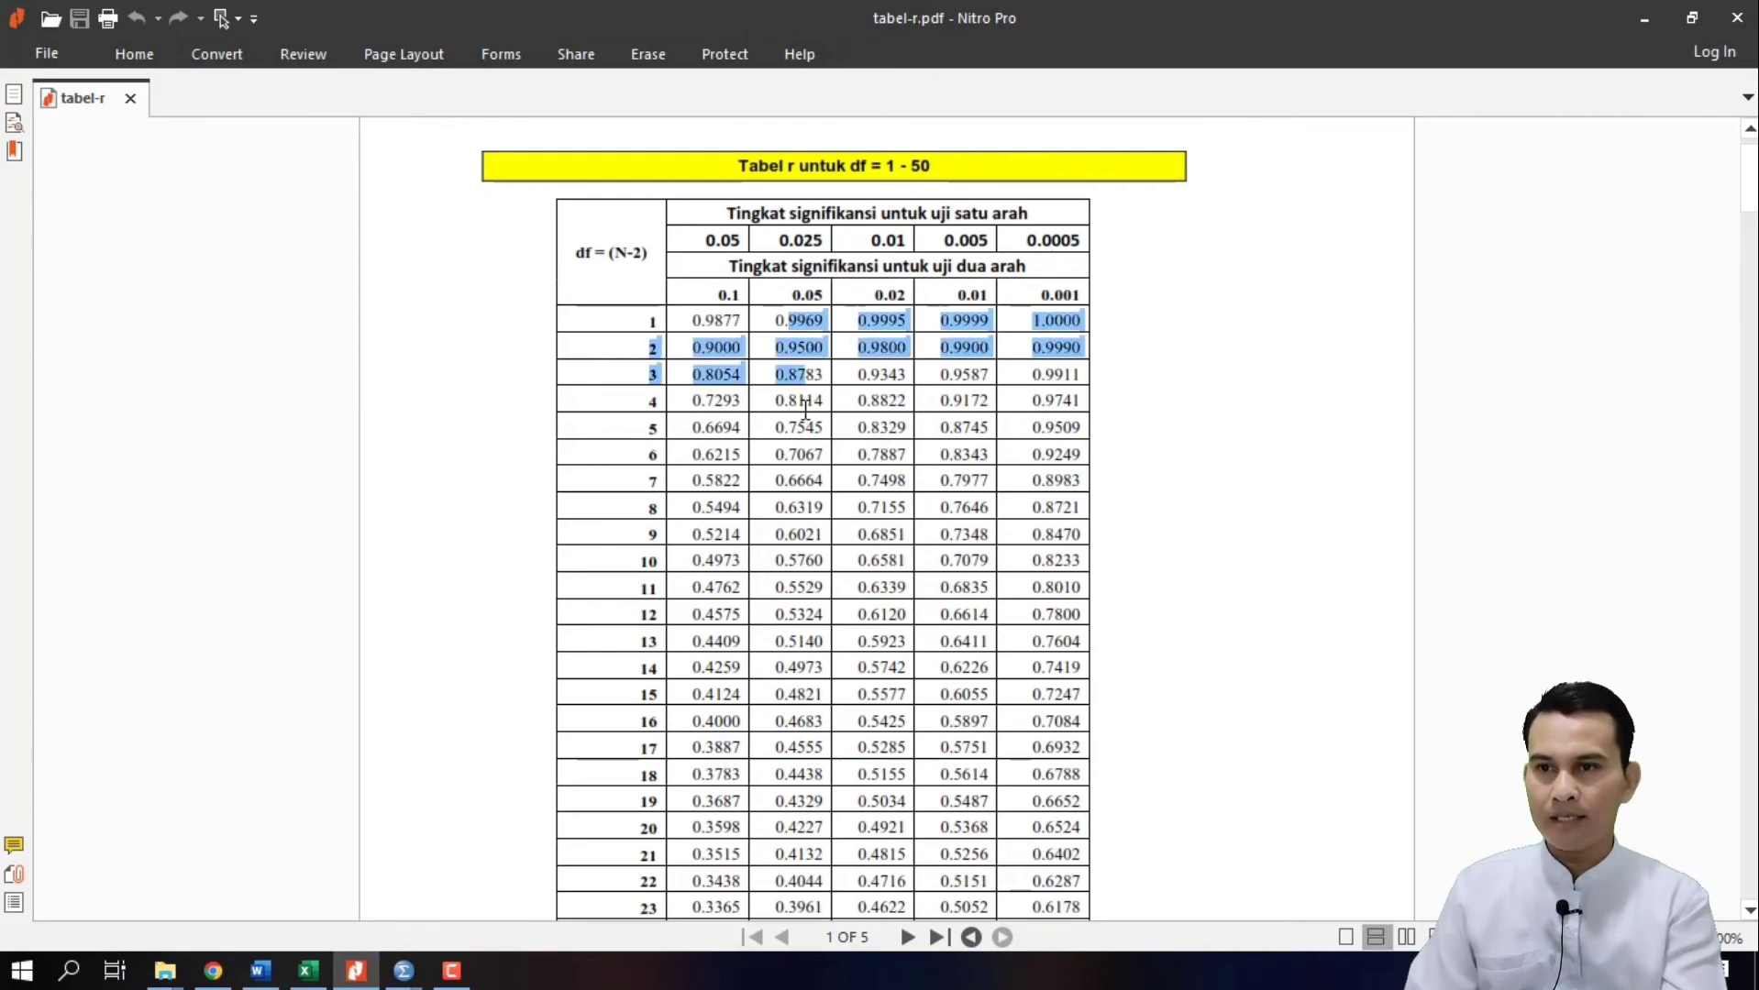
pyautogui.click(805, 408)
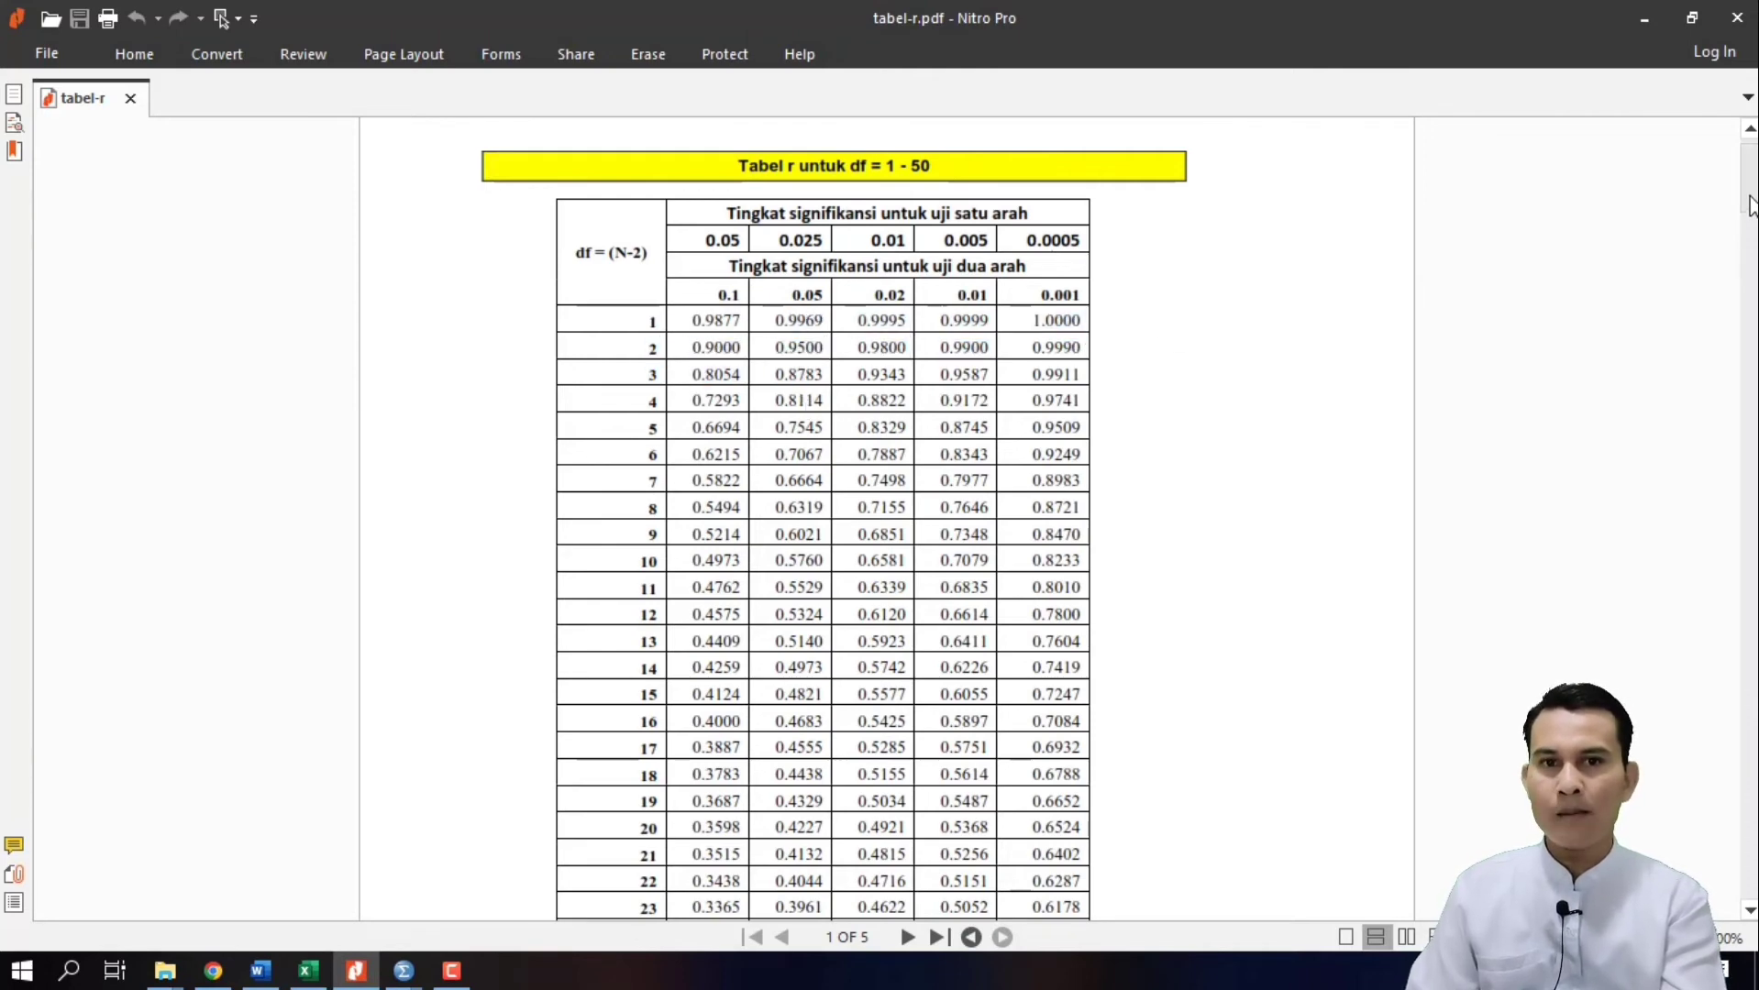
pyautogui.moveTo(1751, 207); pyautogui.dragTo(1752, 235)
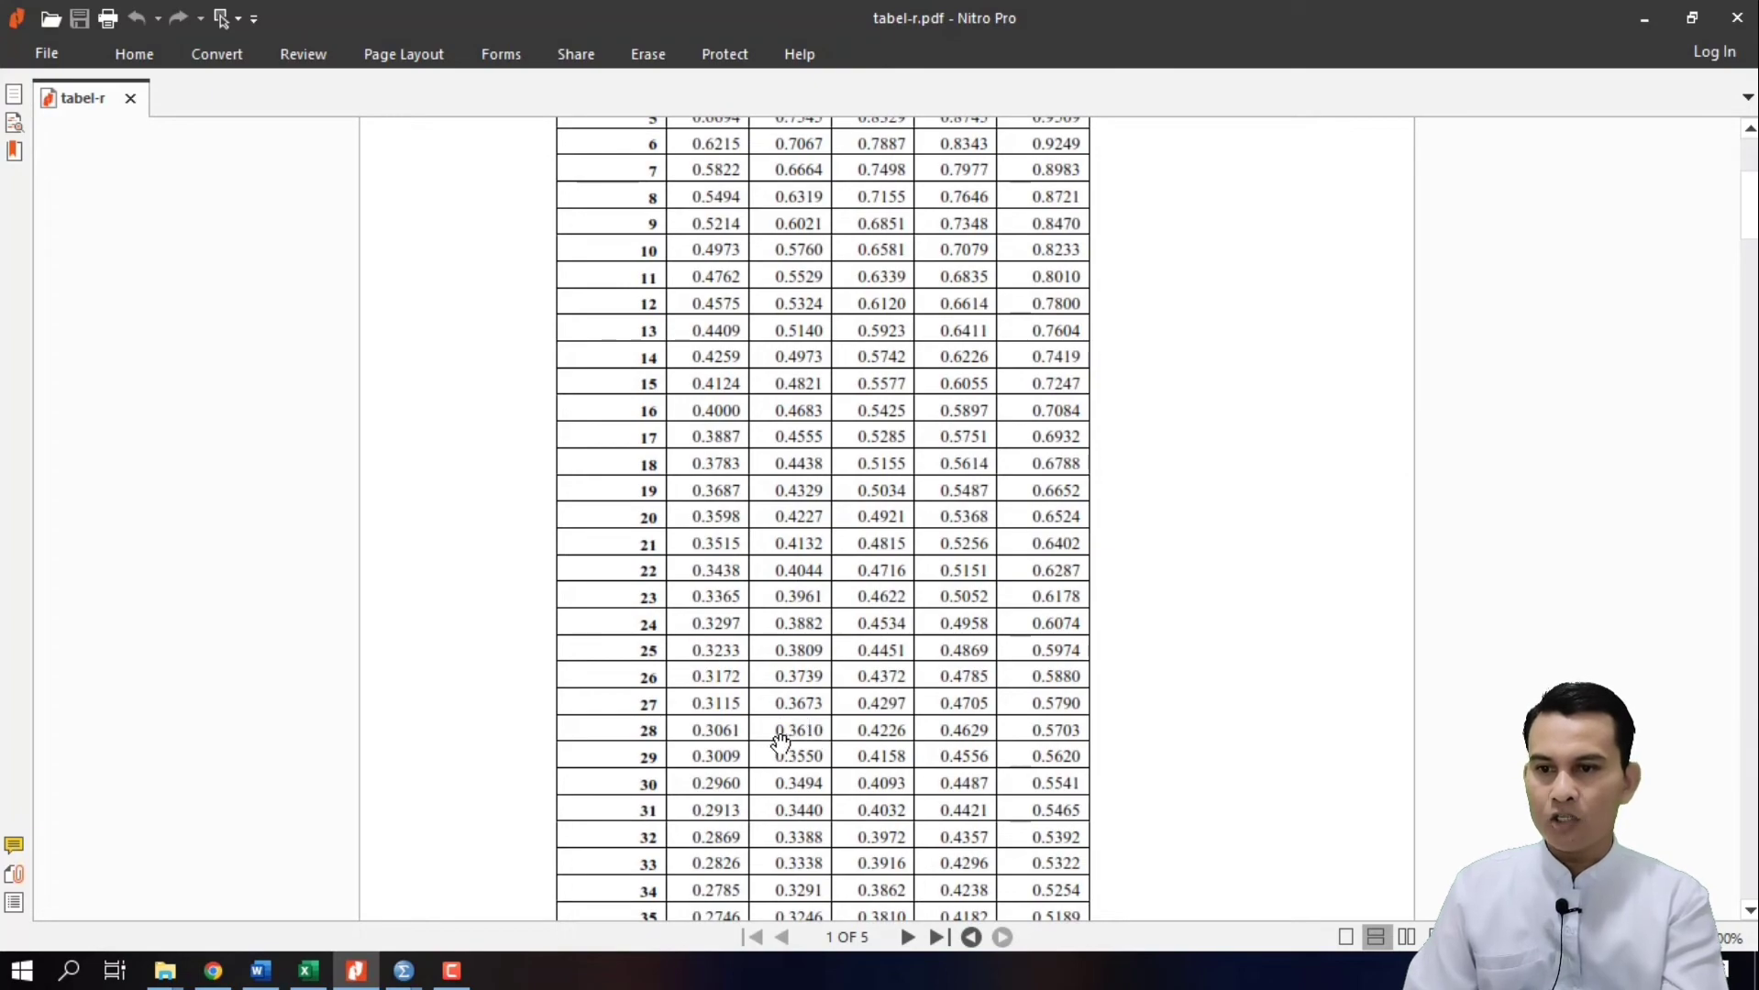
# Step: Switch back to Excel and enter 0,3610 as the R tabel value for X1_1 in cell D5 of Sheet5
pyautogui.click(306, 973)
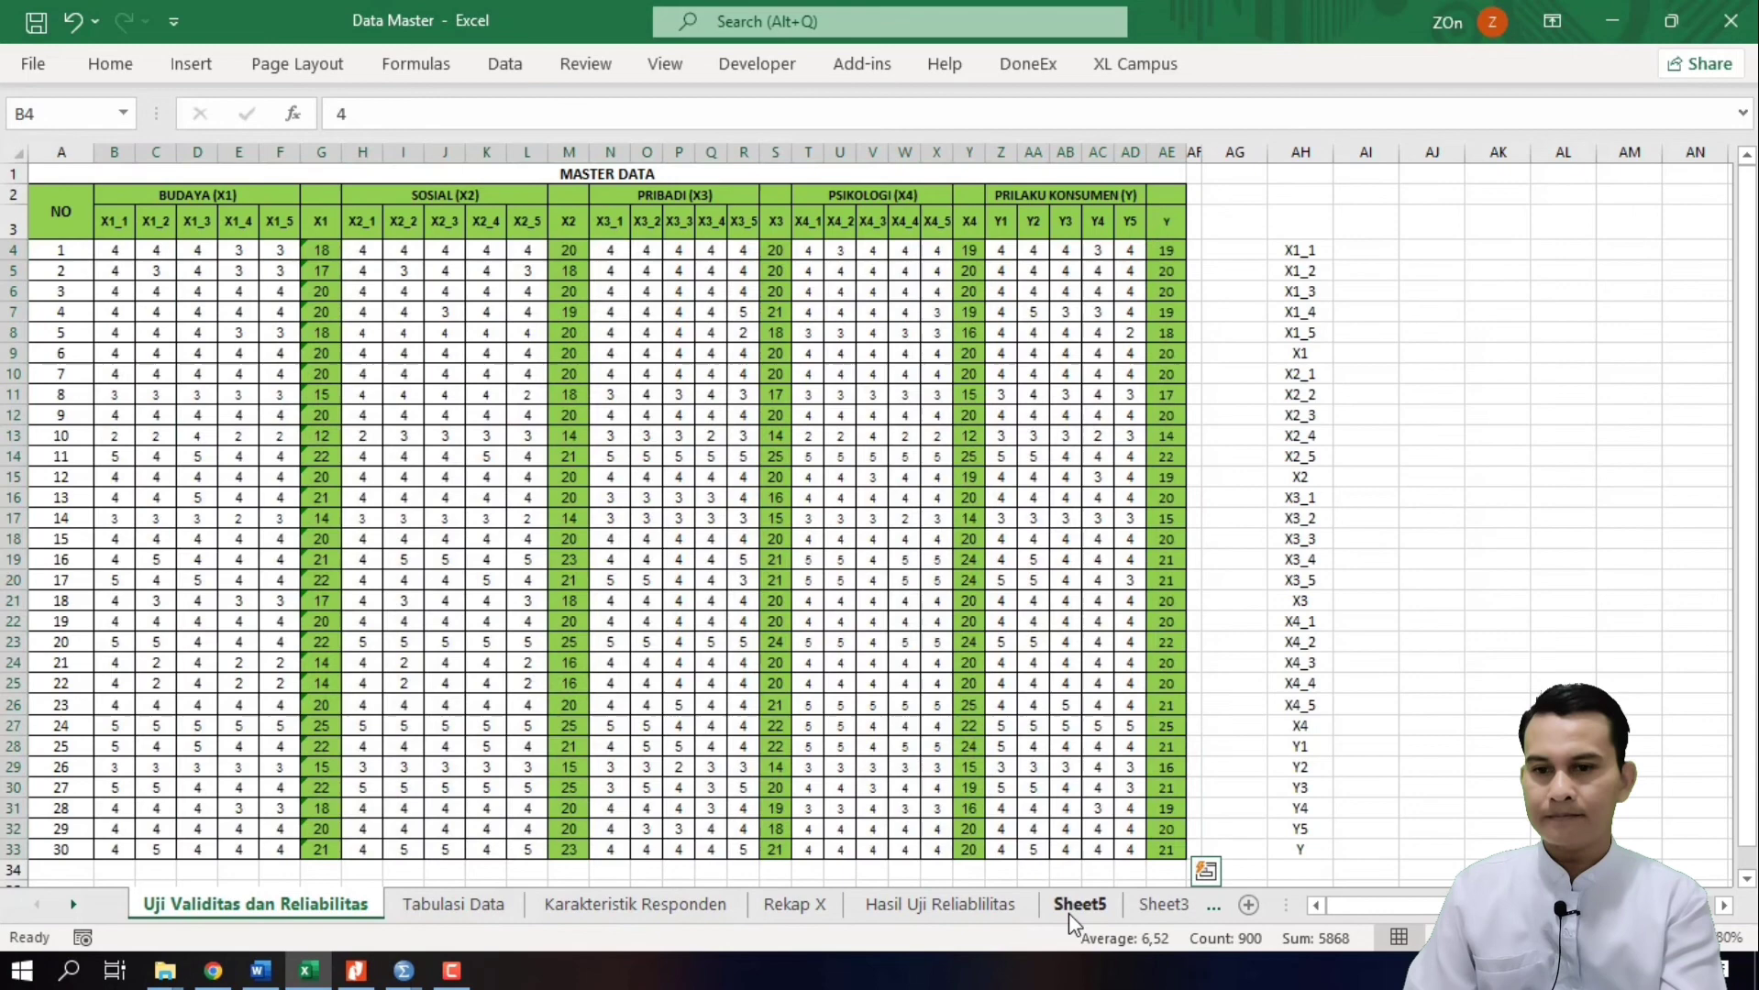
pyautogui.click(1070, 908)
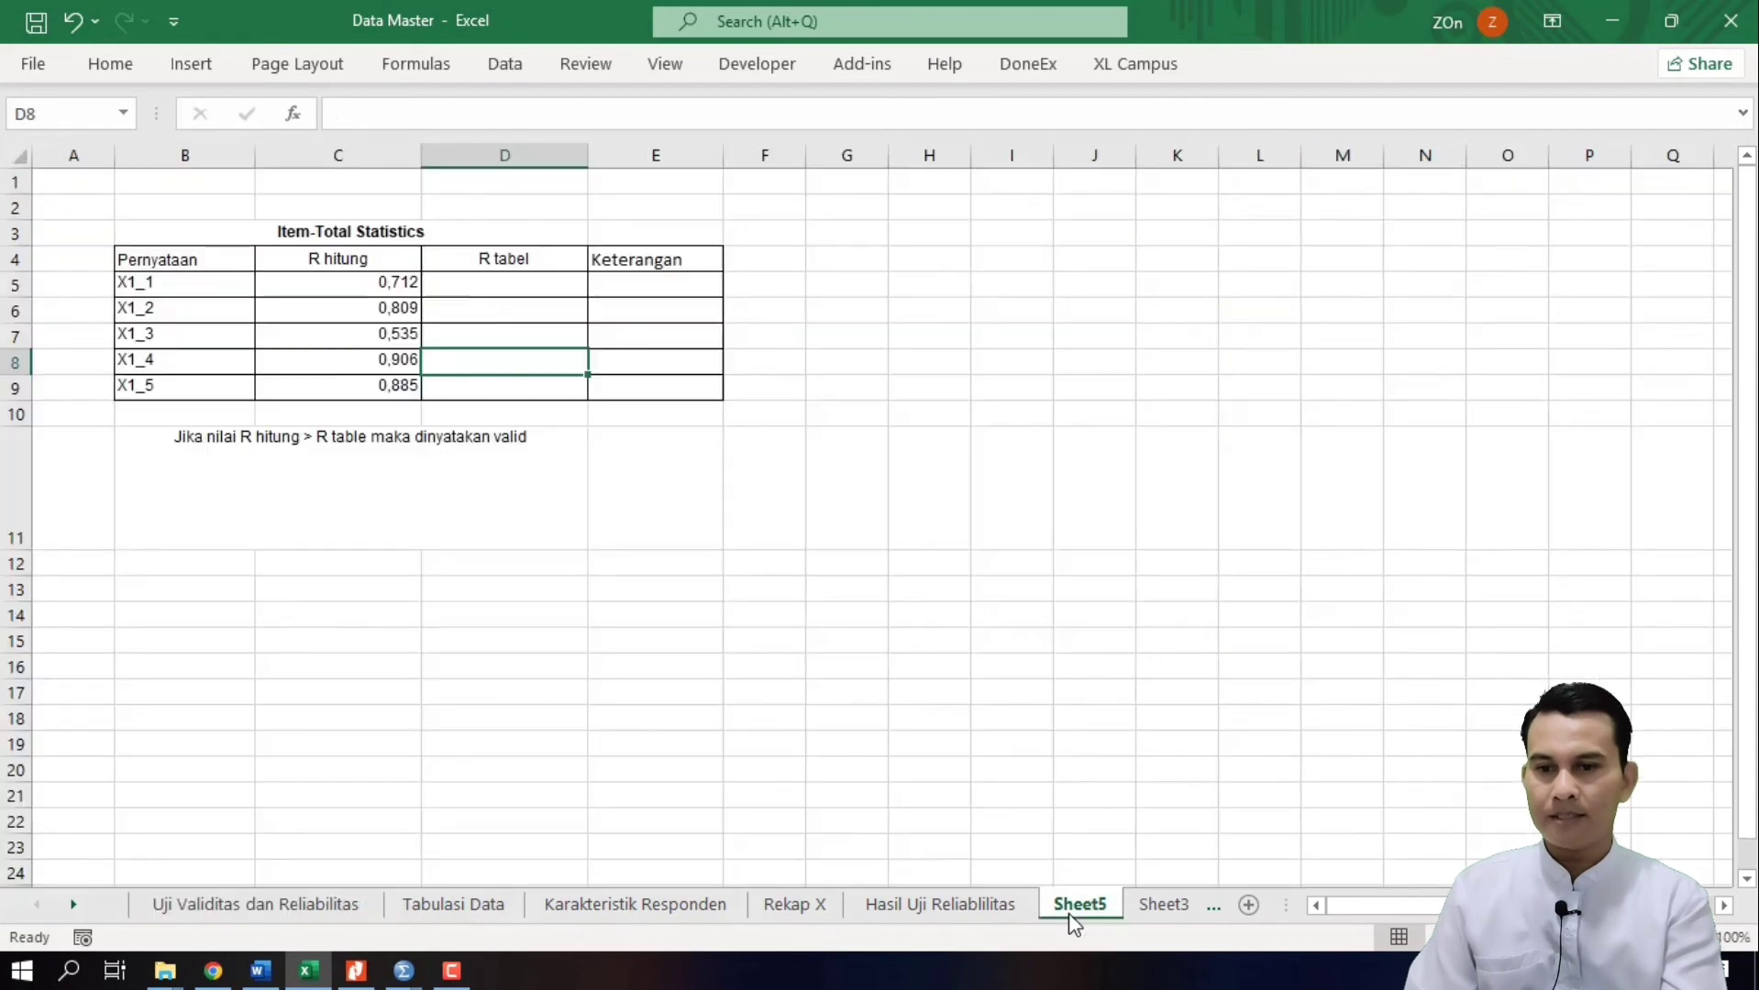
pyautogui.click(475, 284)
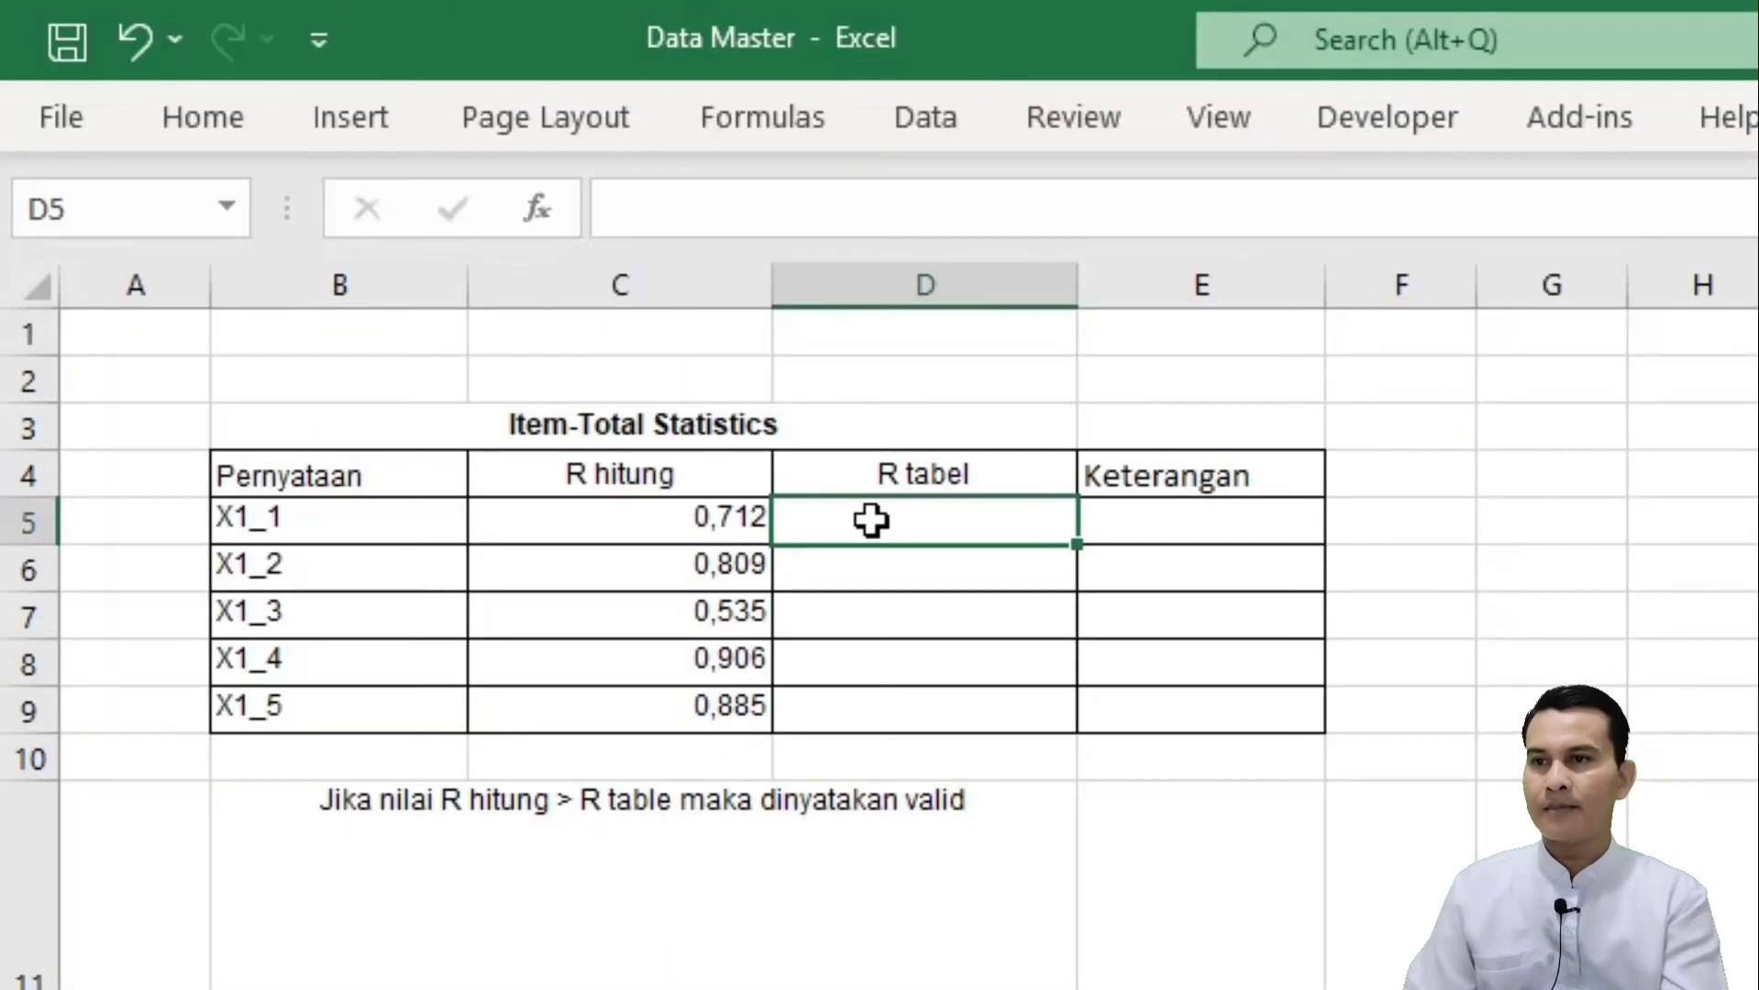
pyautogui.write('0,')
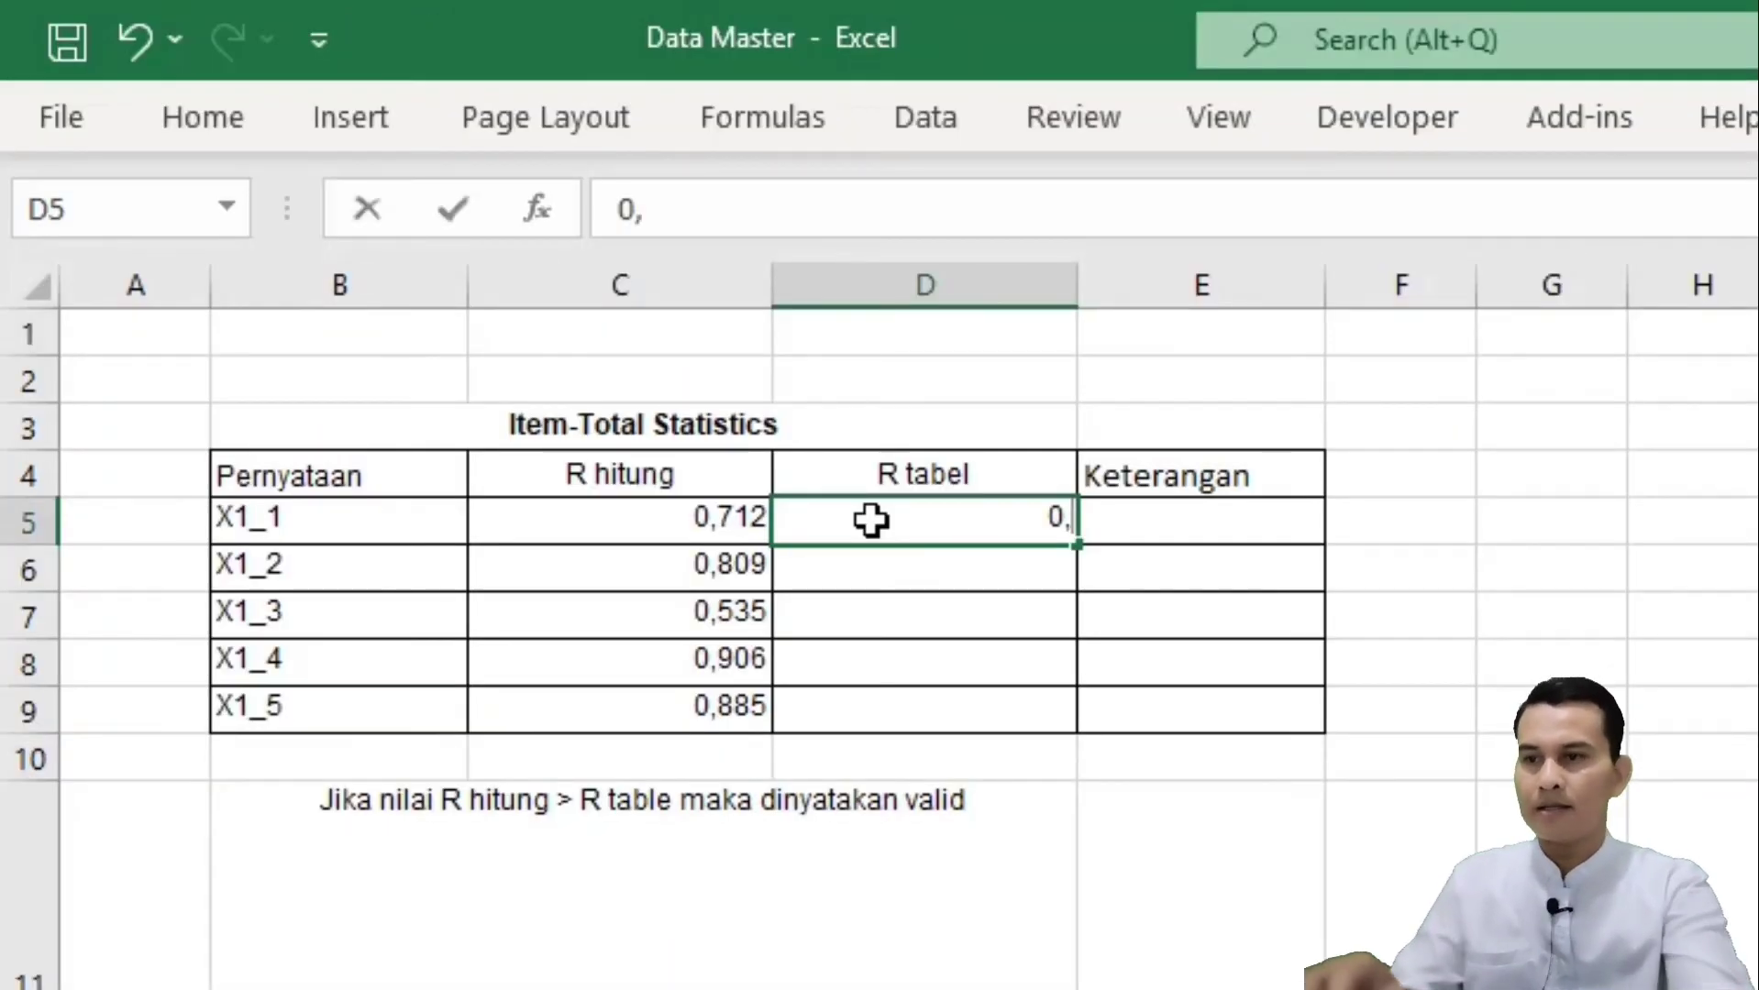
pyautogui.write('3610')
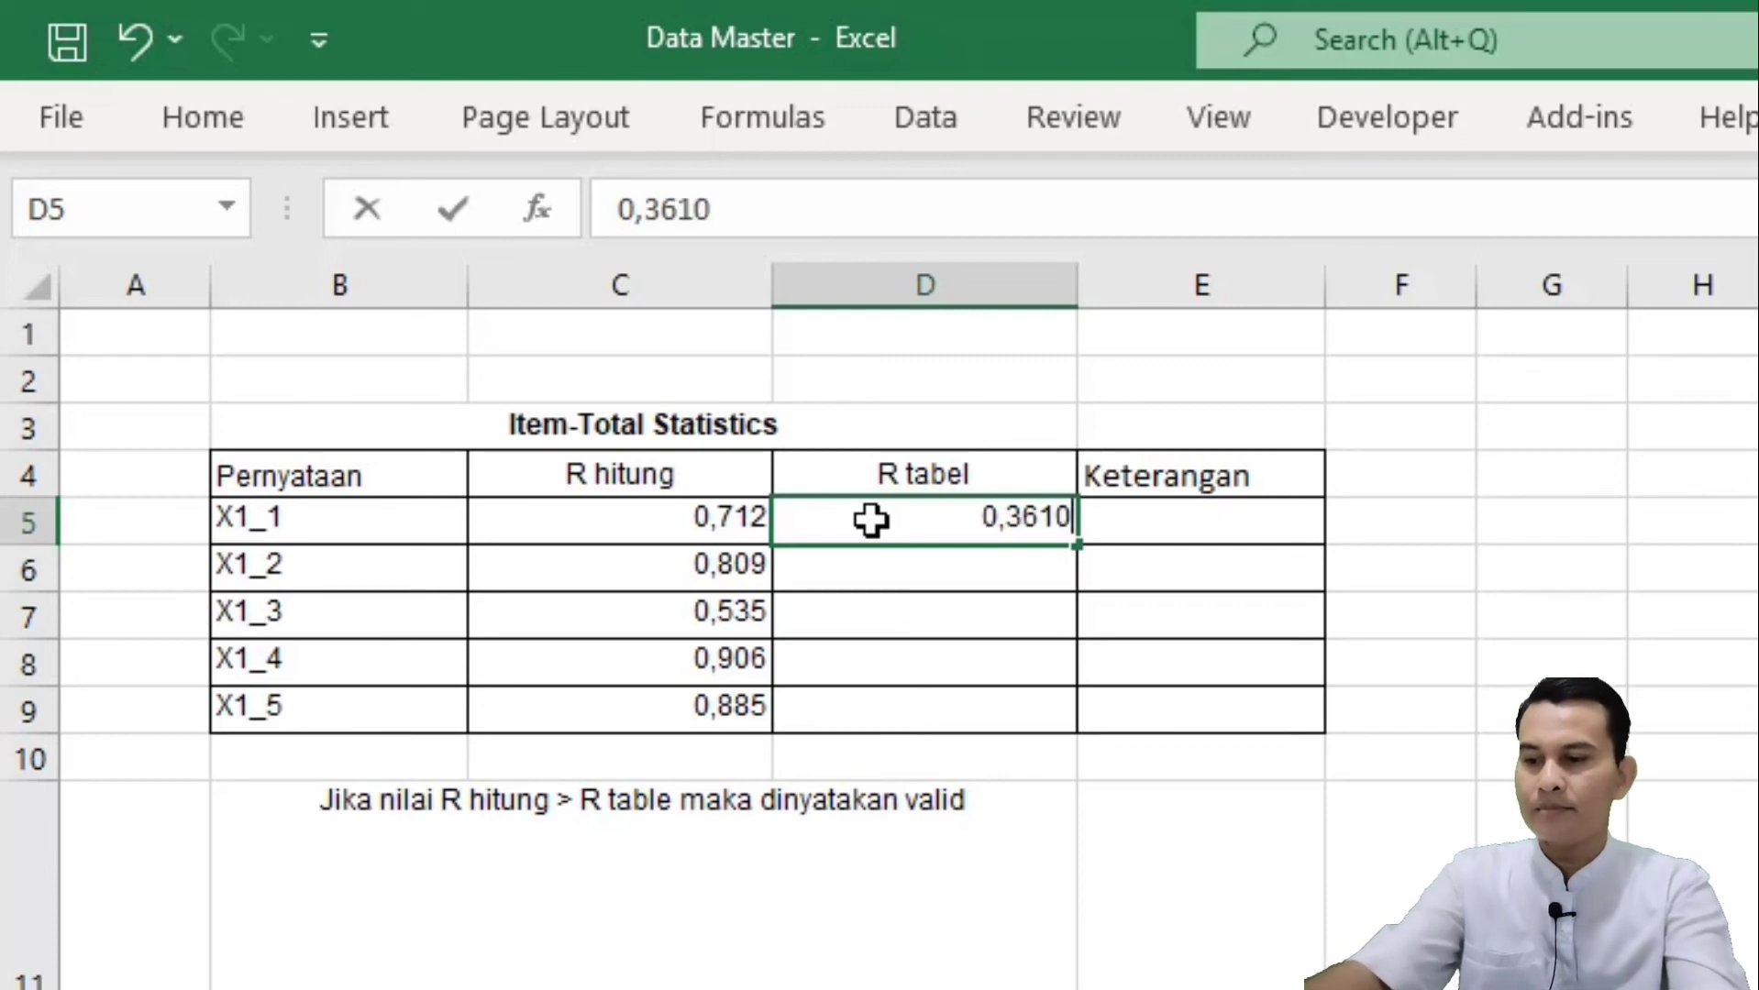
pyautogui.click(1551, 988)
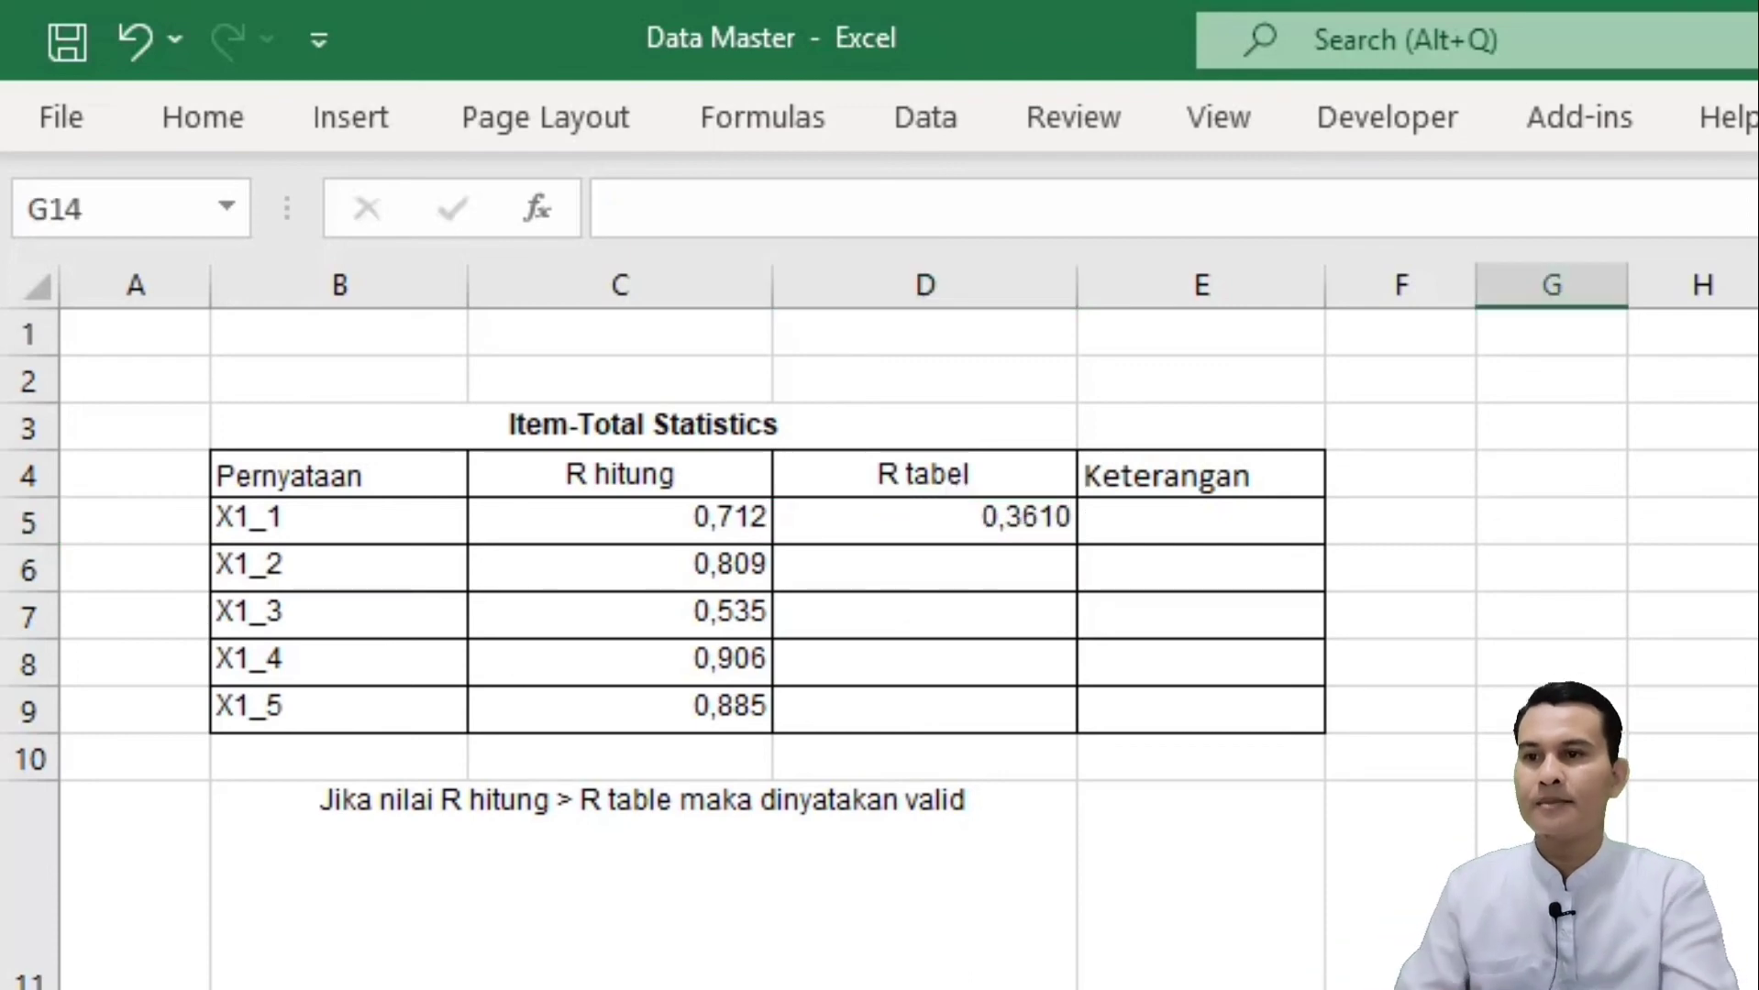
# Step: Copy the R tabel value of X1_1 to the X1_2 through X1_5 rows, cells D6:D9
pyautogui.click(1012, 519)
pyautogui.hotkey('ctrl', 'c')
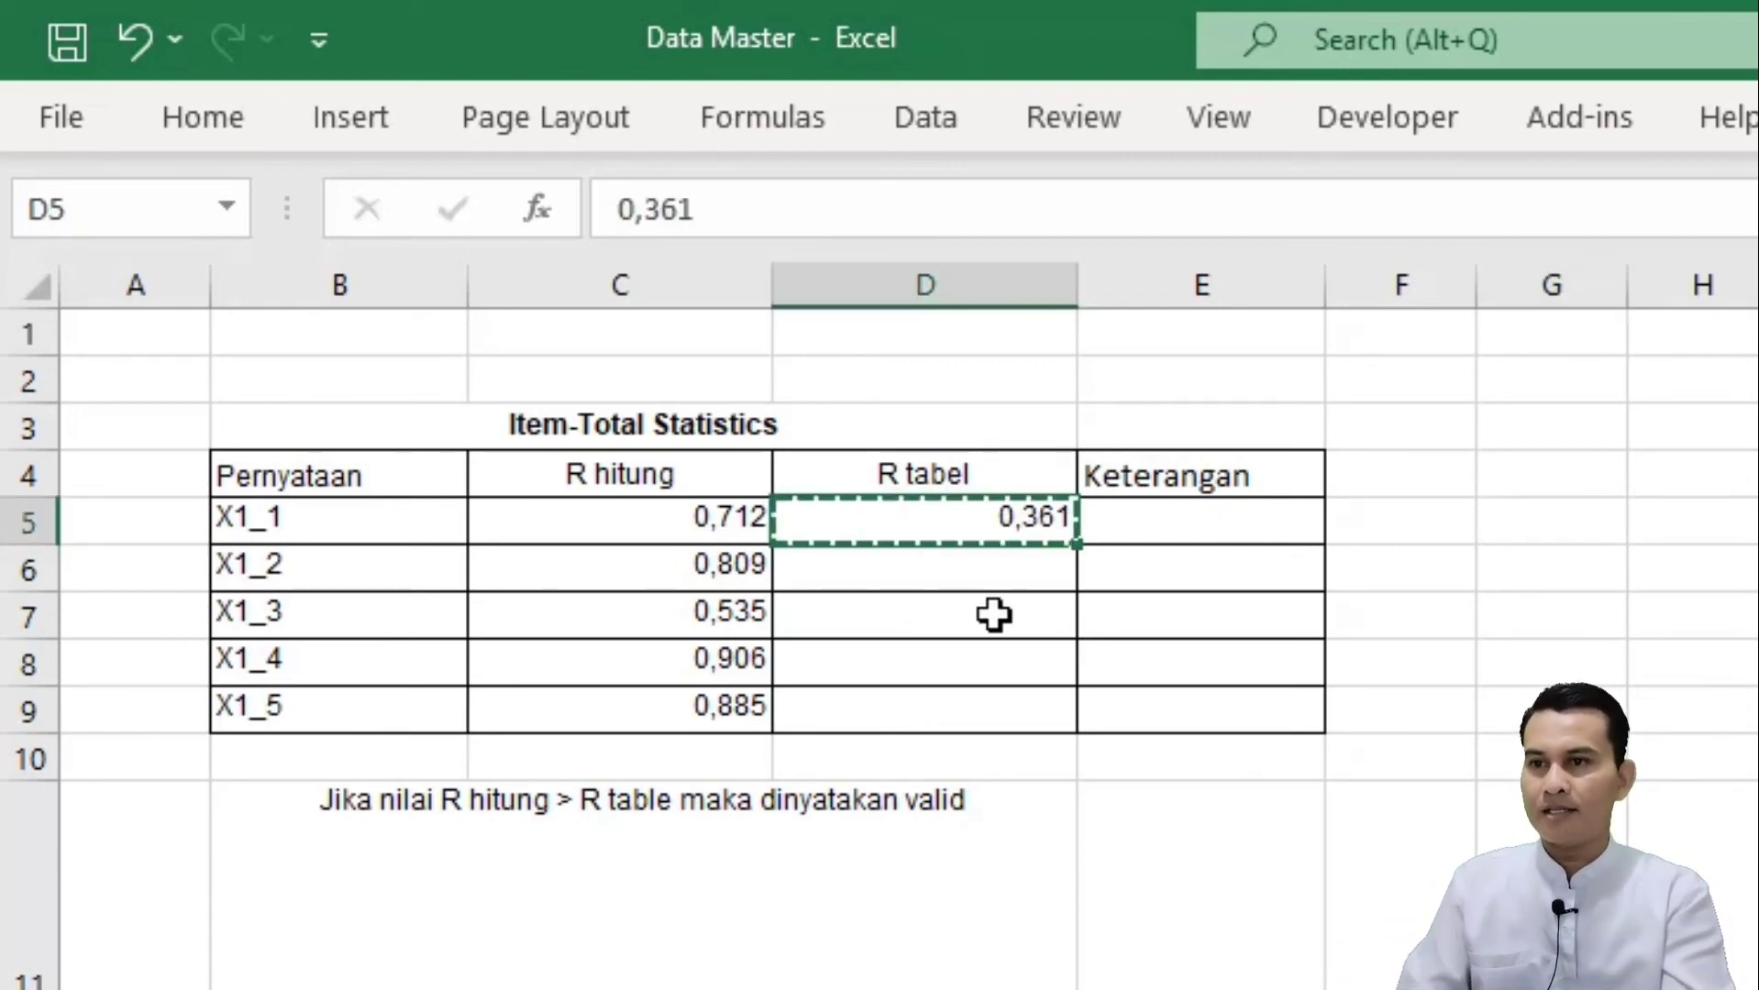
pyautogui.moveTo(962, 569); pyautogui.dragTo(954, 714)
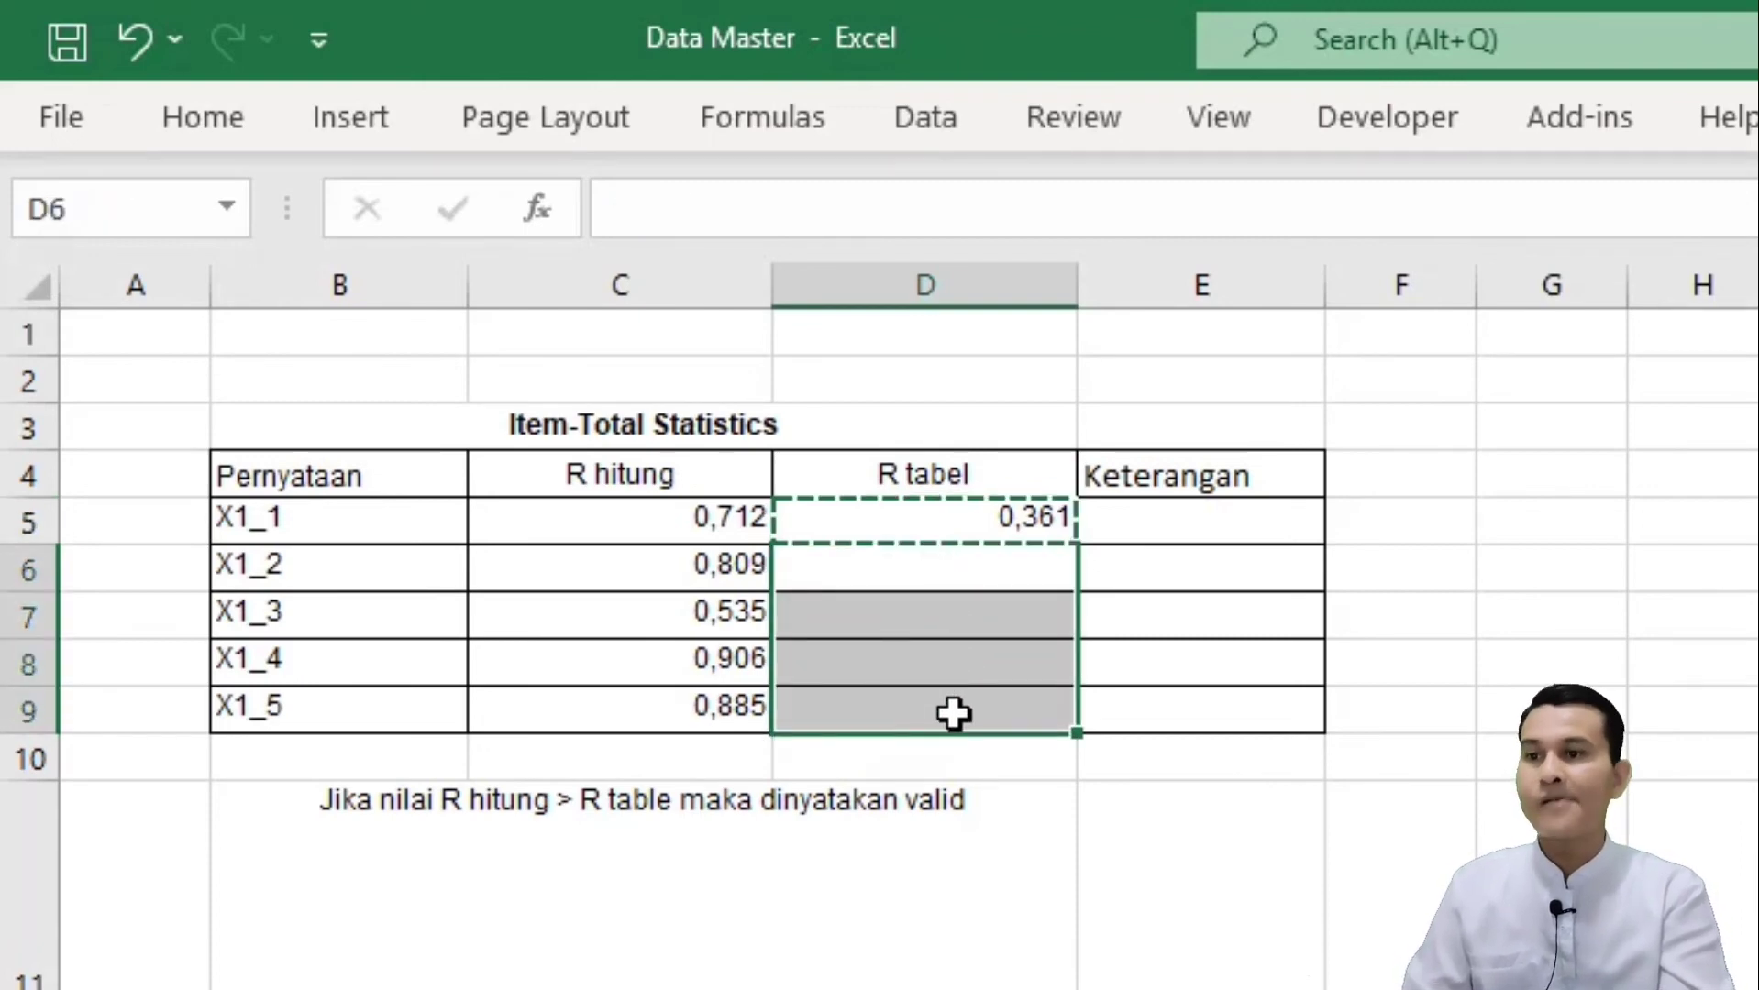
pyautogui.hotkey('ctrl', 'v')
pyautogui.click(1401, 986)
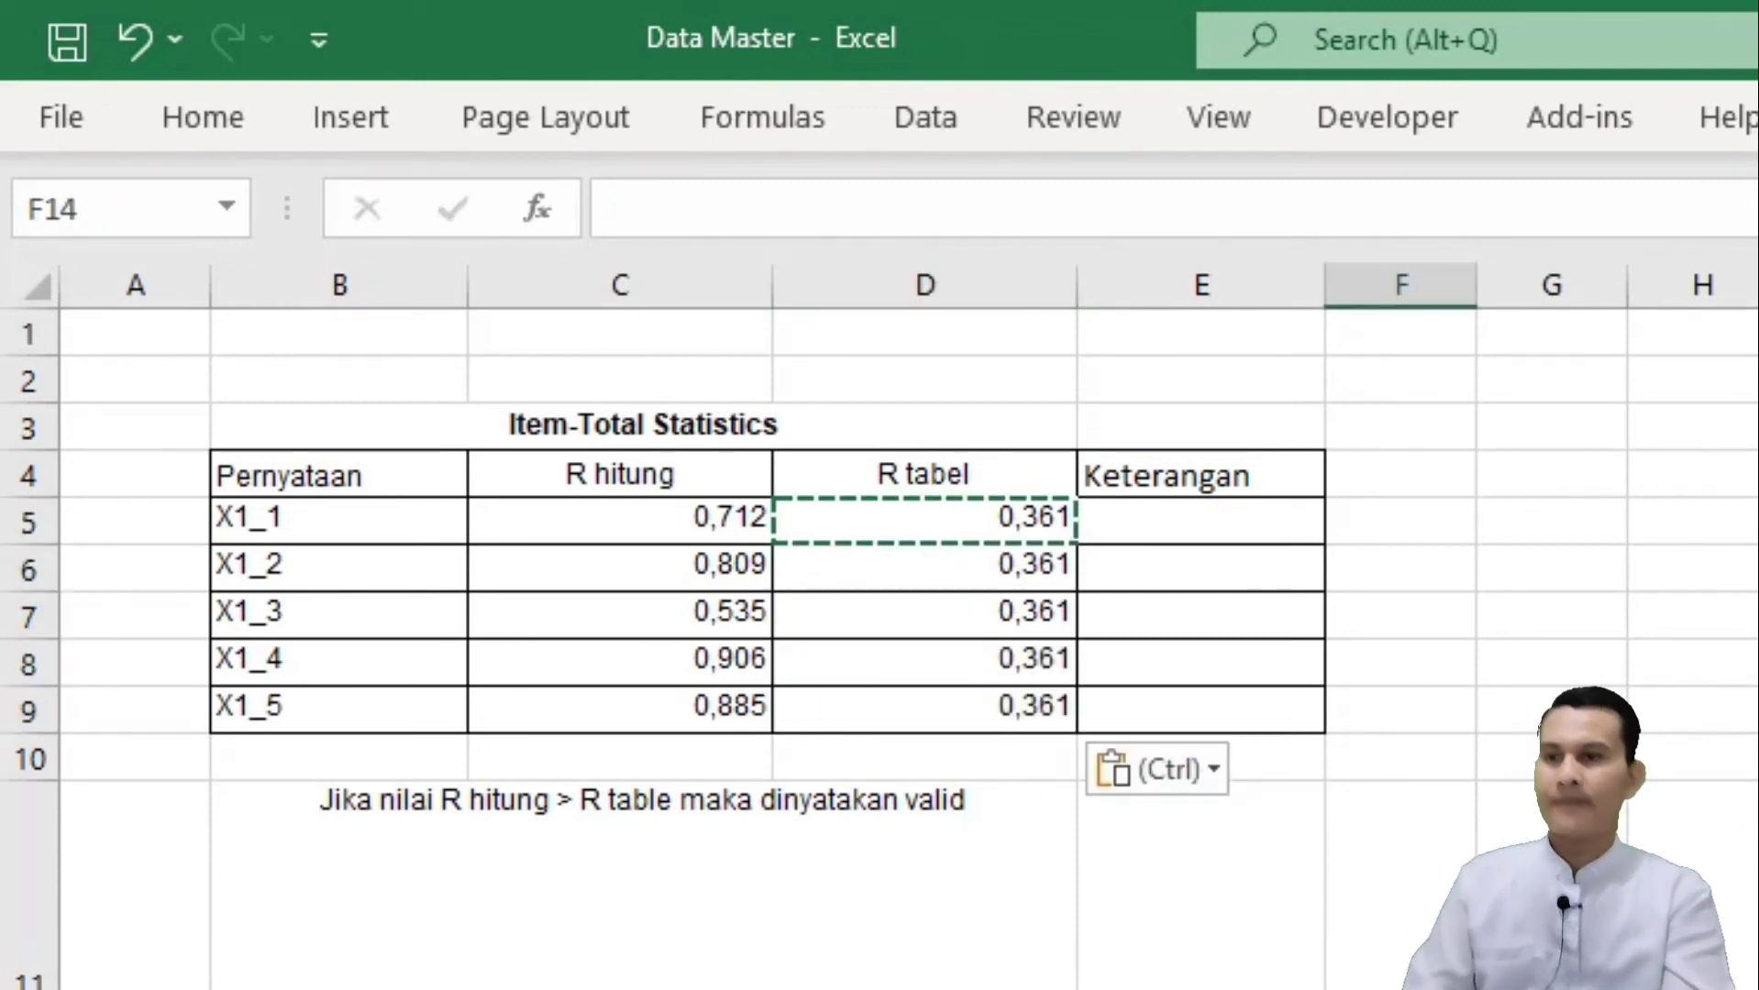
# Step: Compare the R hitung values with the R tabel values for items X1_1 to X1_5
pyautogui.moveTo(706, 519); pyautogui.dragTo(896, 520)
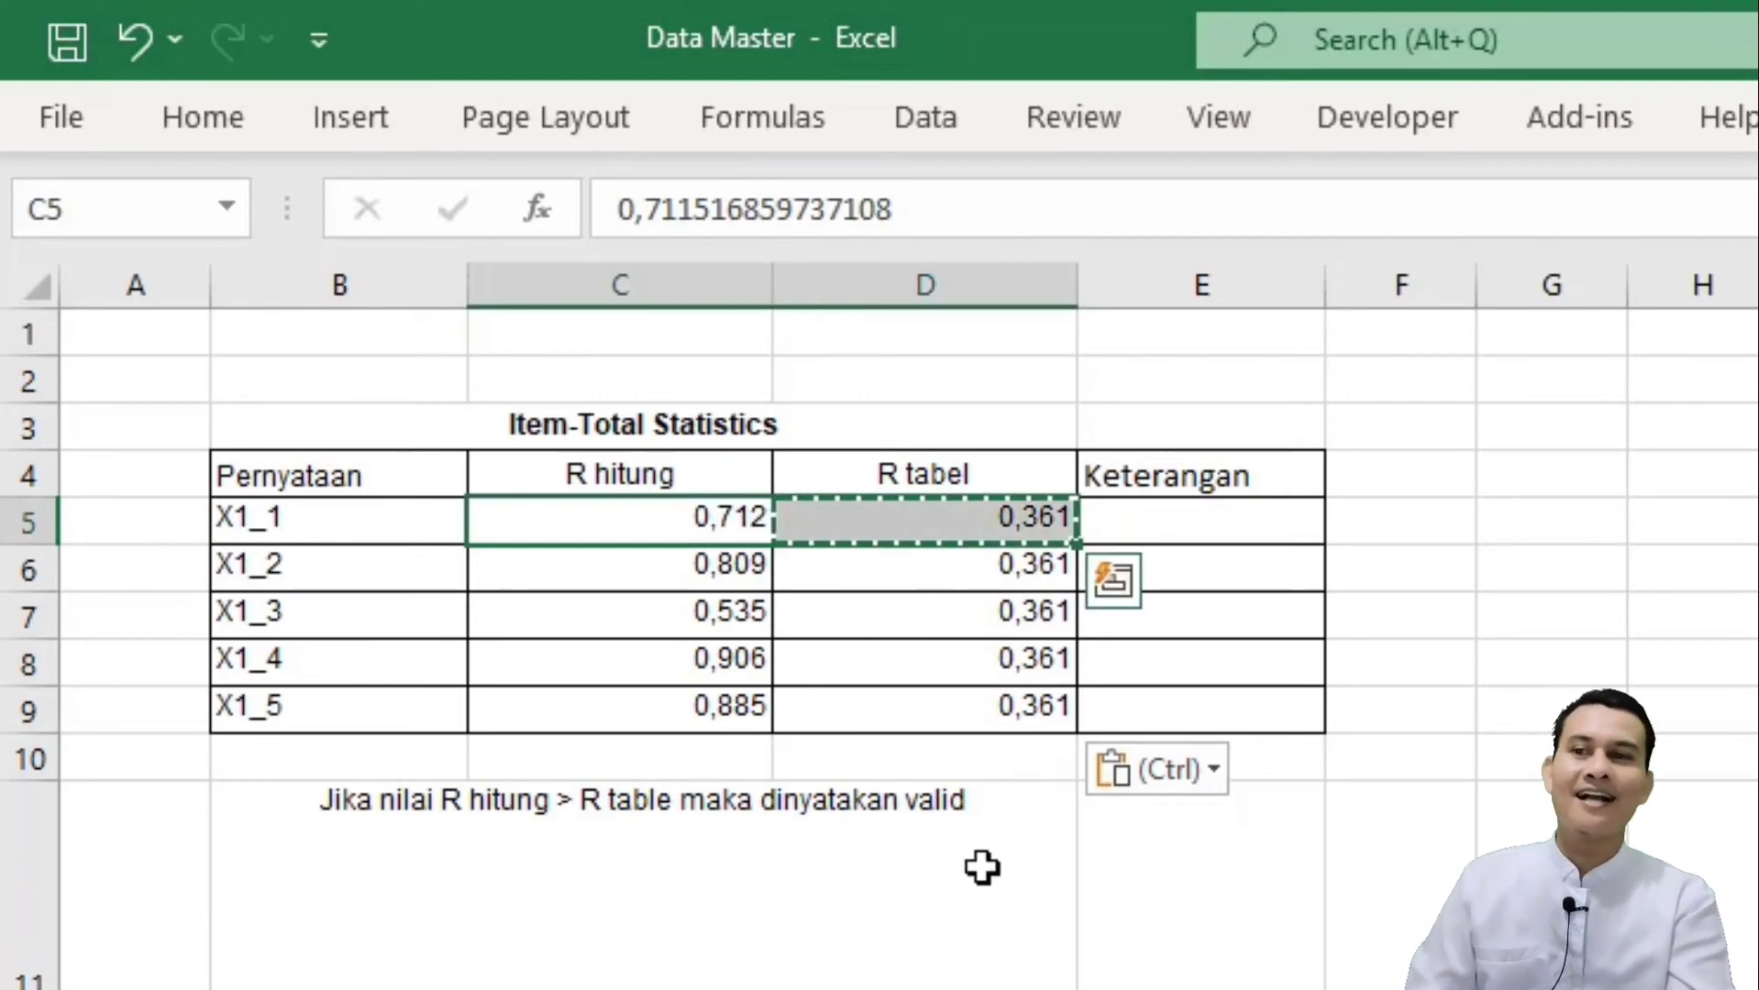
pyautogui.click(981, 865)
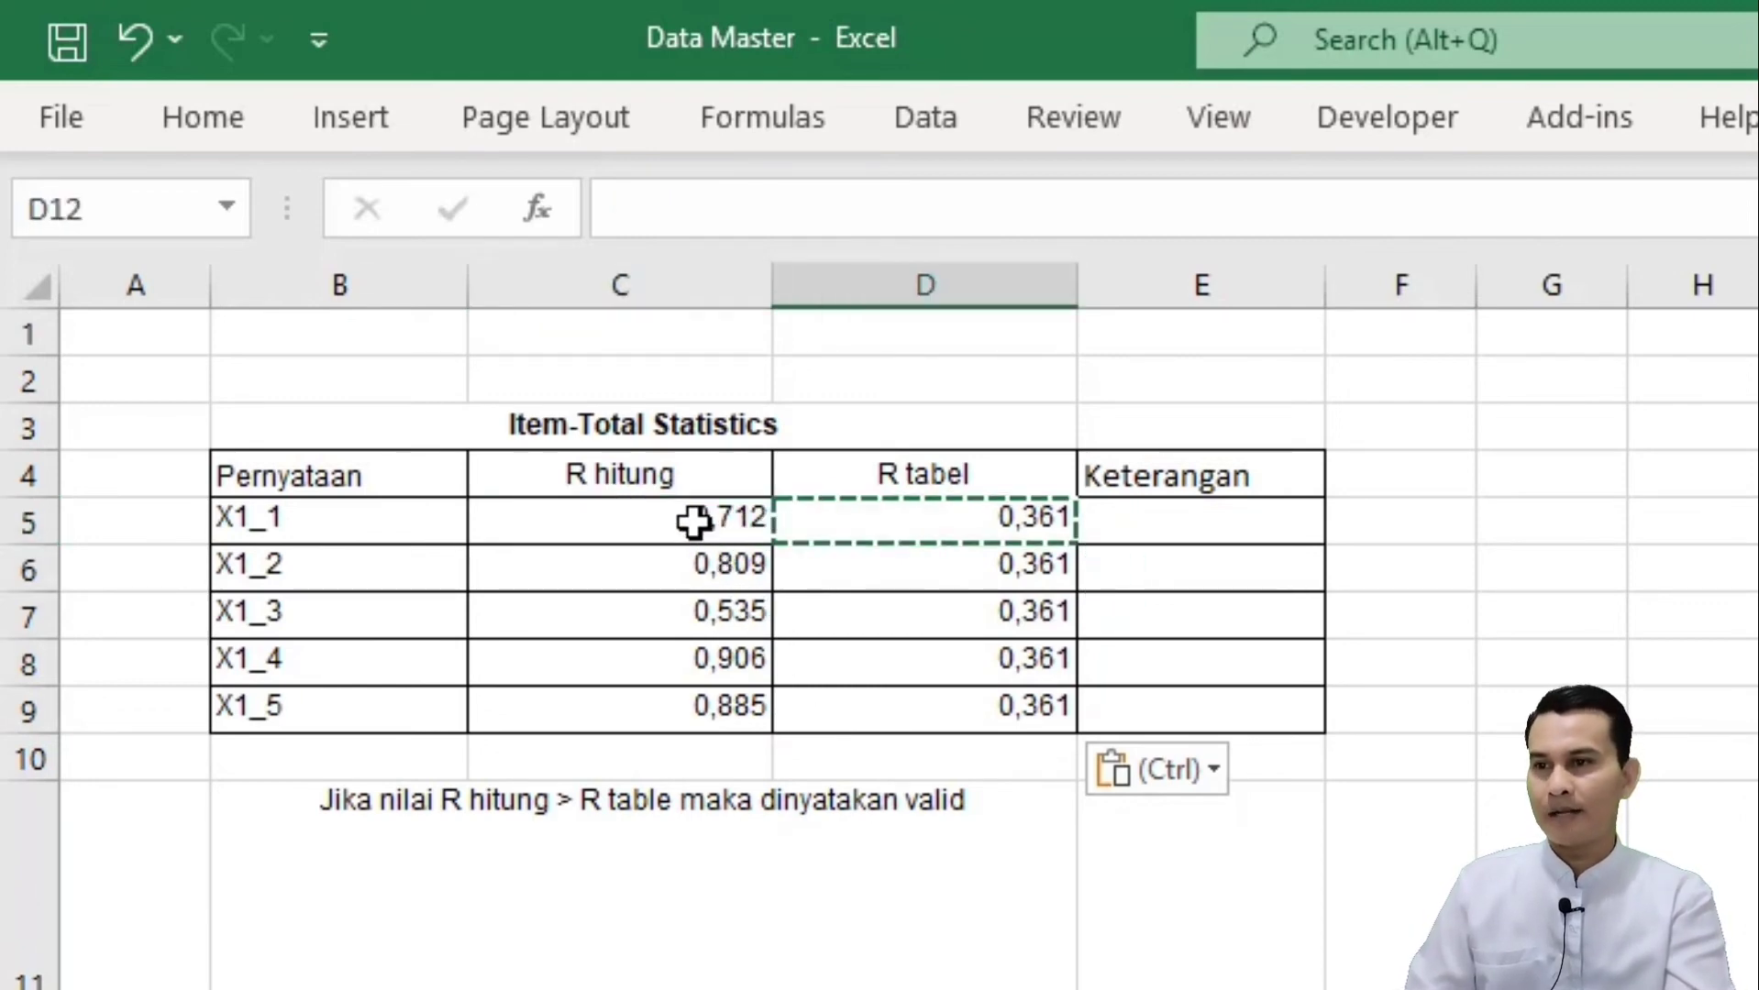
pyautogui.moveTo(690, 521); pyautogui.dragTo(690, 713)
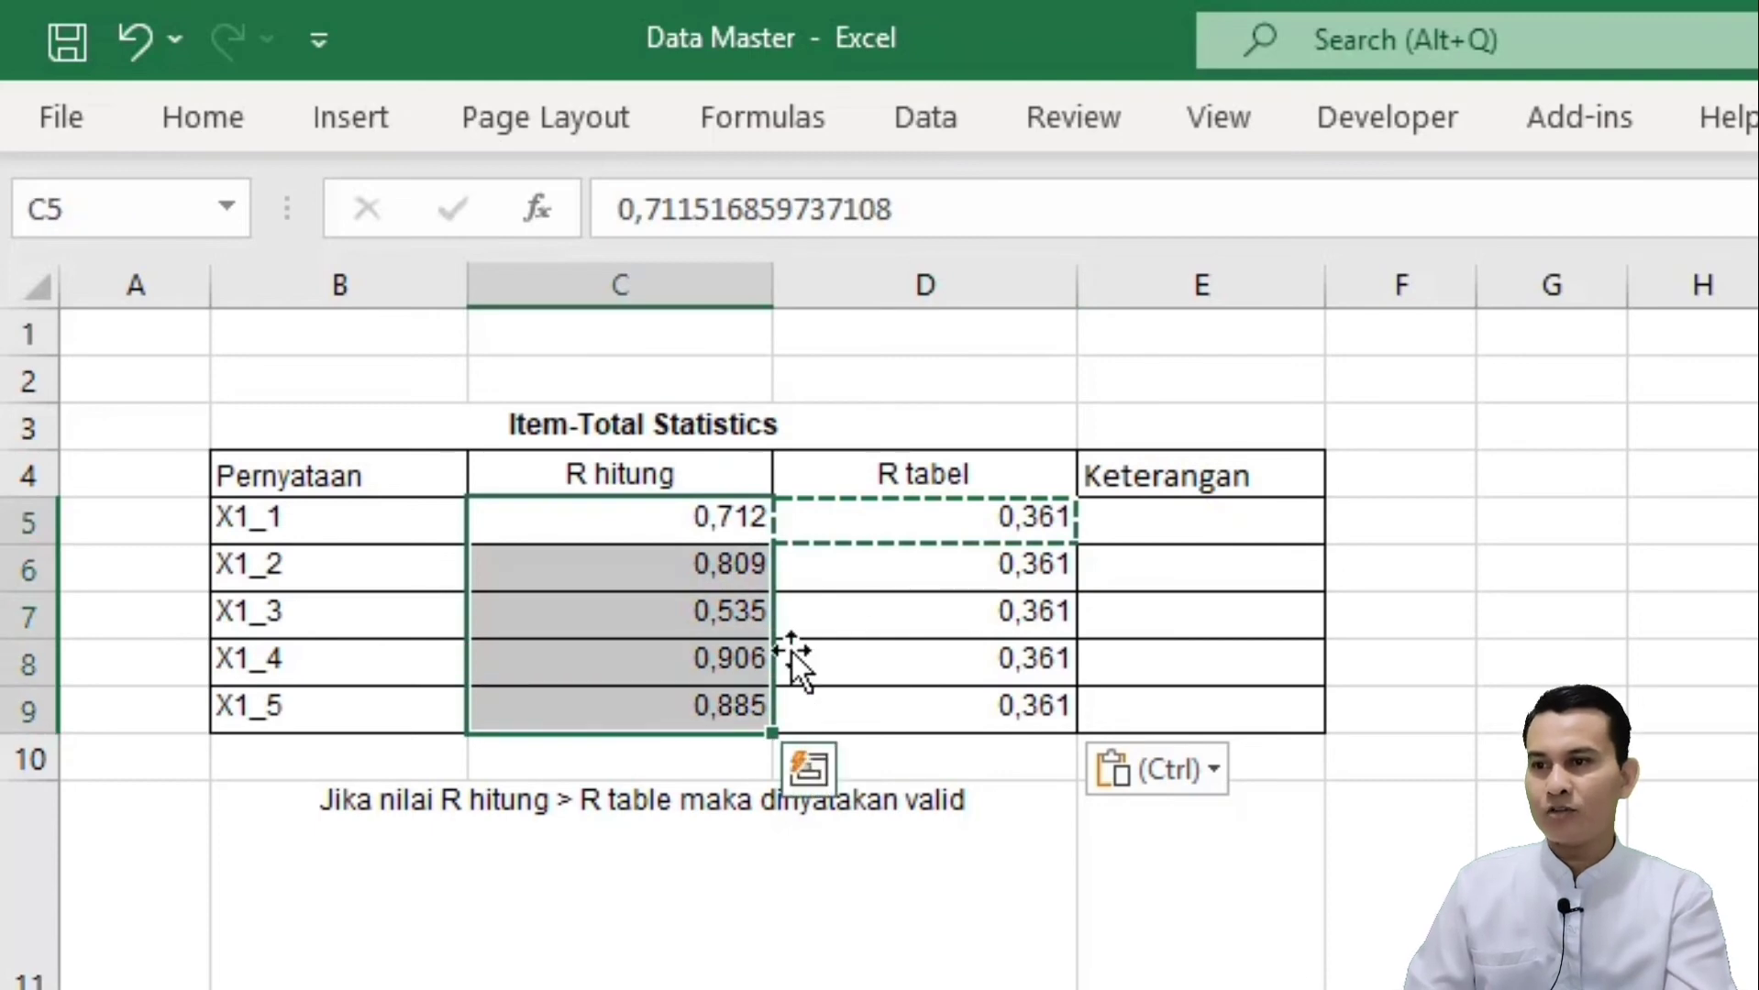
pyautogui.click(921, 537)
pyautogui.moveTo(924, 543); pyautogui.dragTo(967, 711)
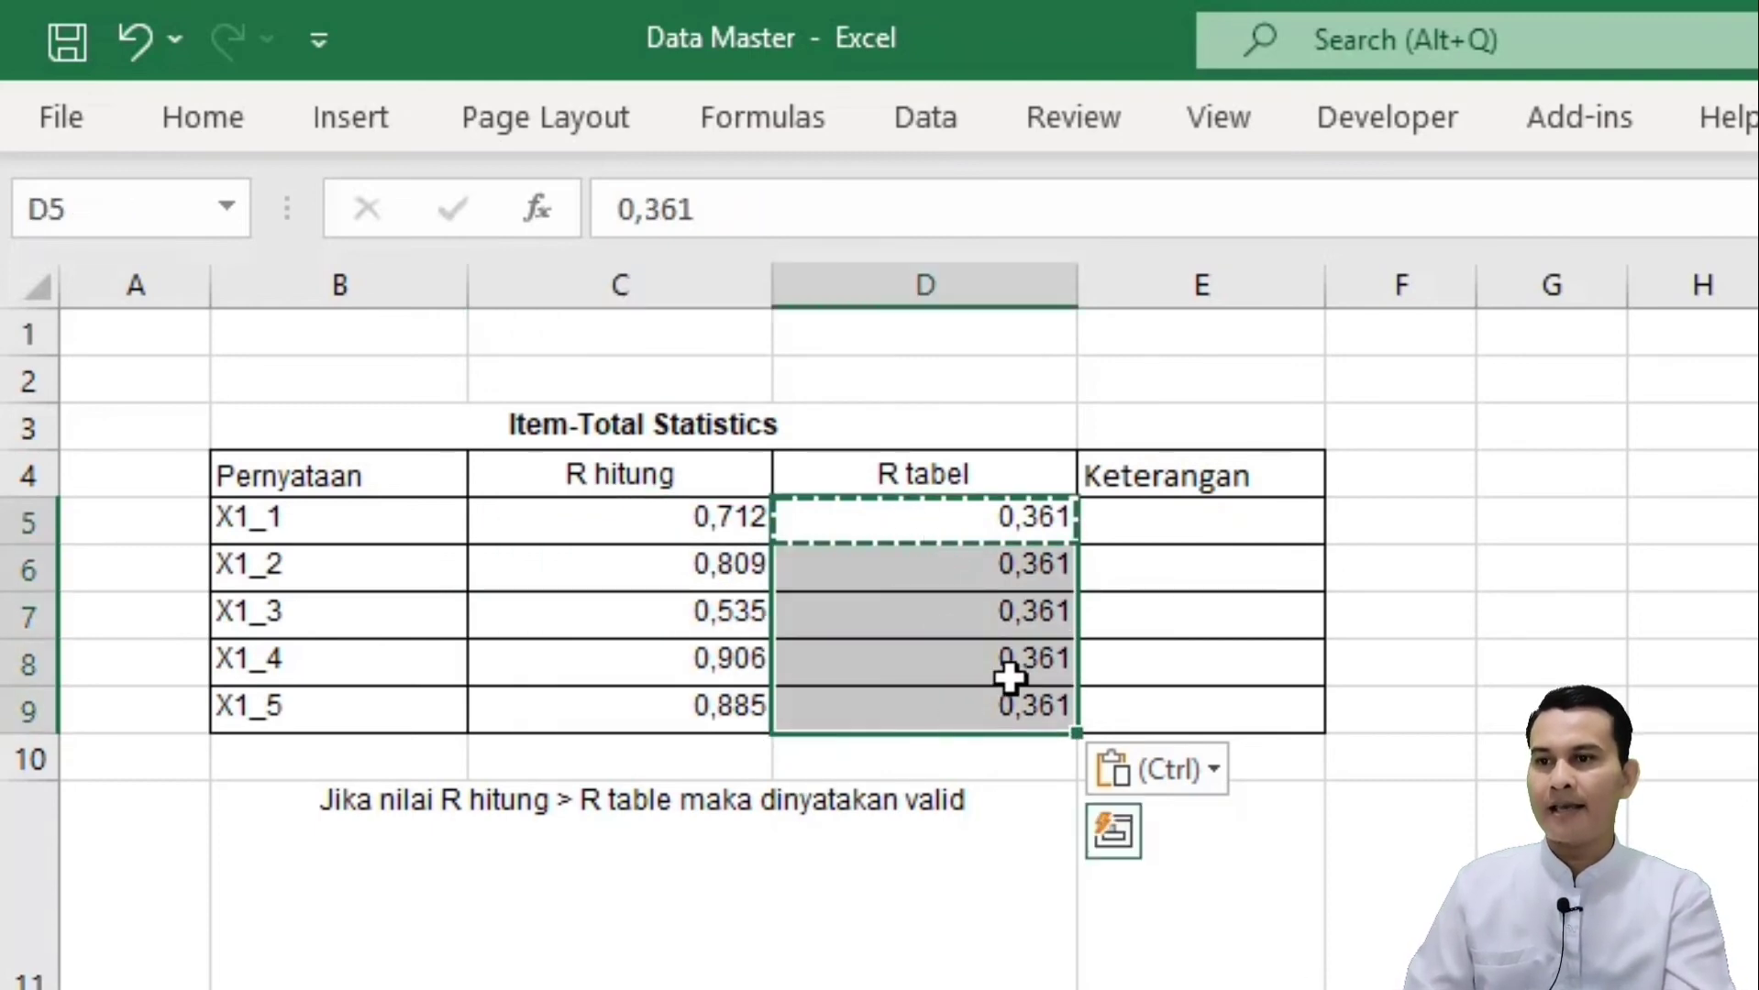
# Step: Enter Valid as the Keterangan for X1_1 in cell E5 and fill it down to E9
pyautogui.click(1192, 529)
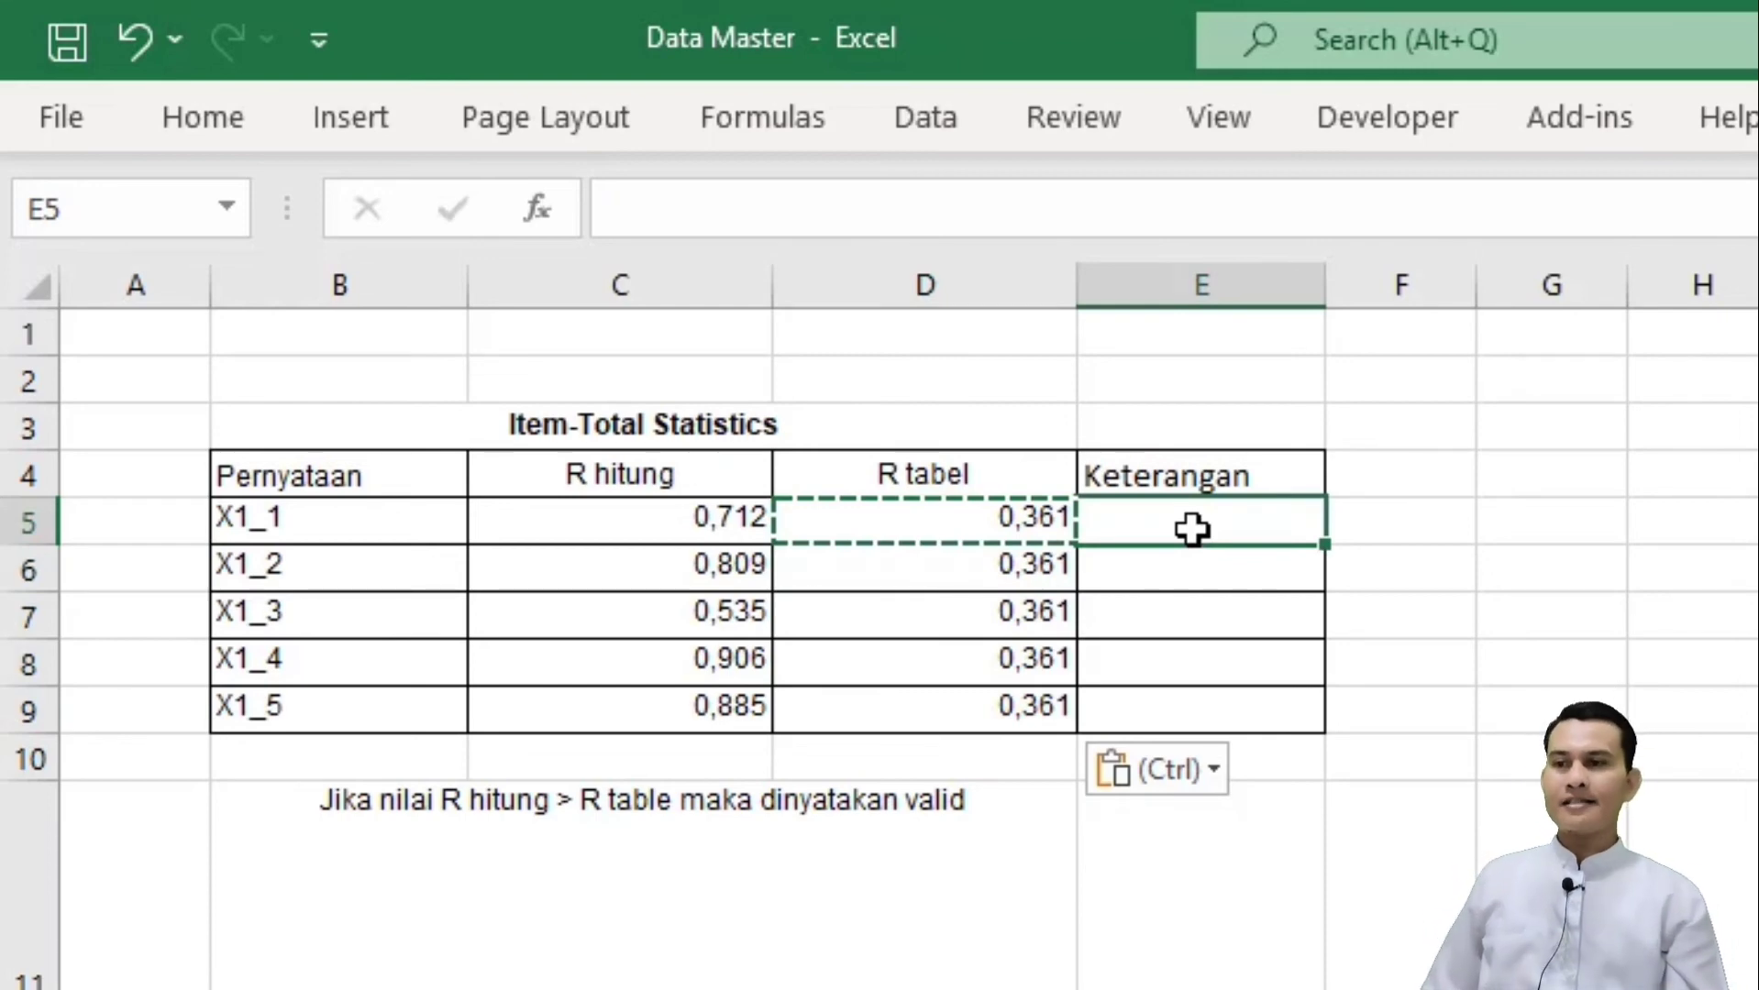
pyautogui.write('Valid')
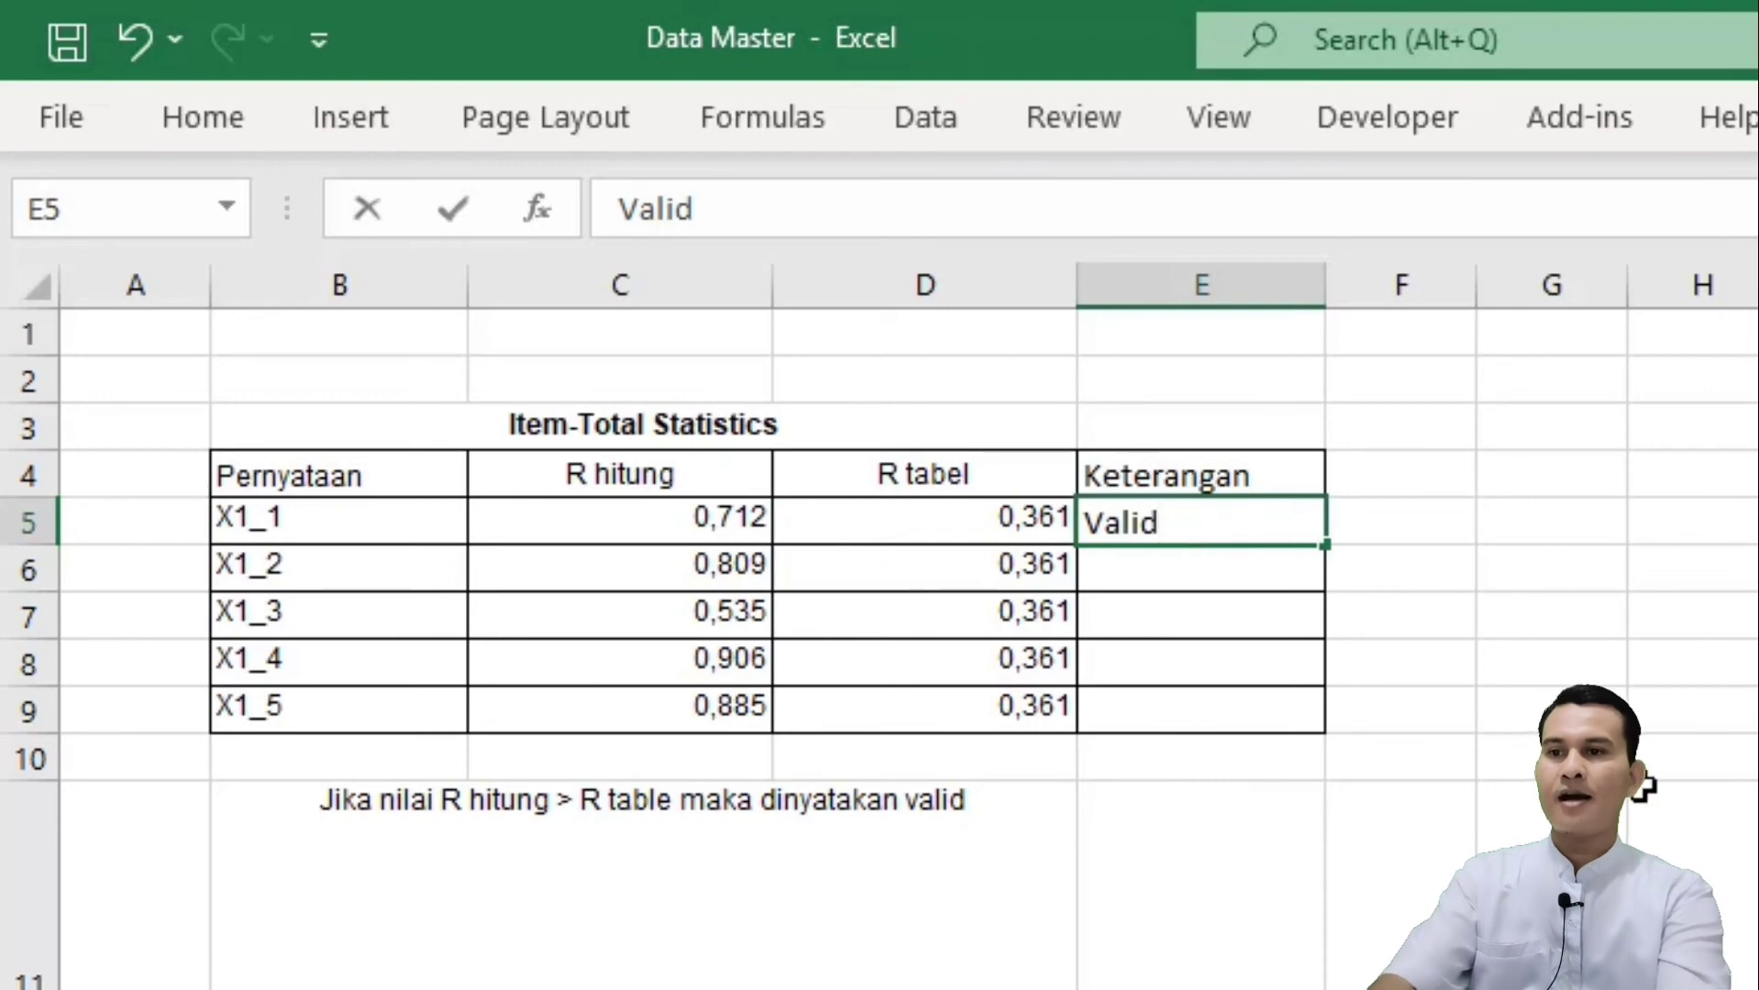
pyautogui.click(1642, 785)
pyautogui.click(1156, 522)
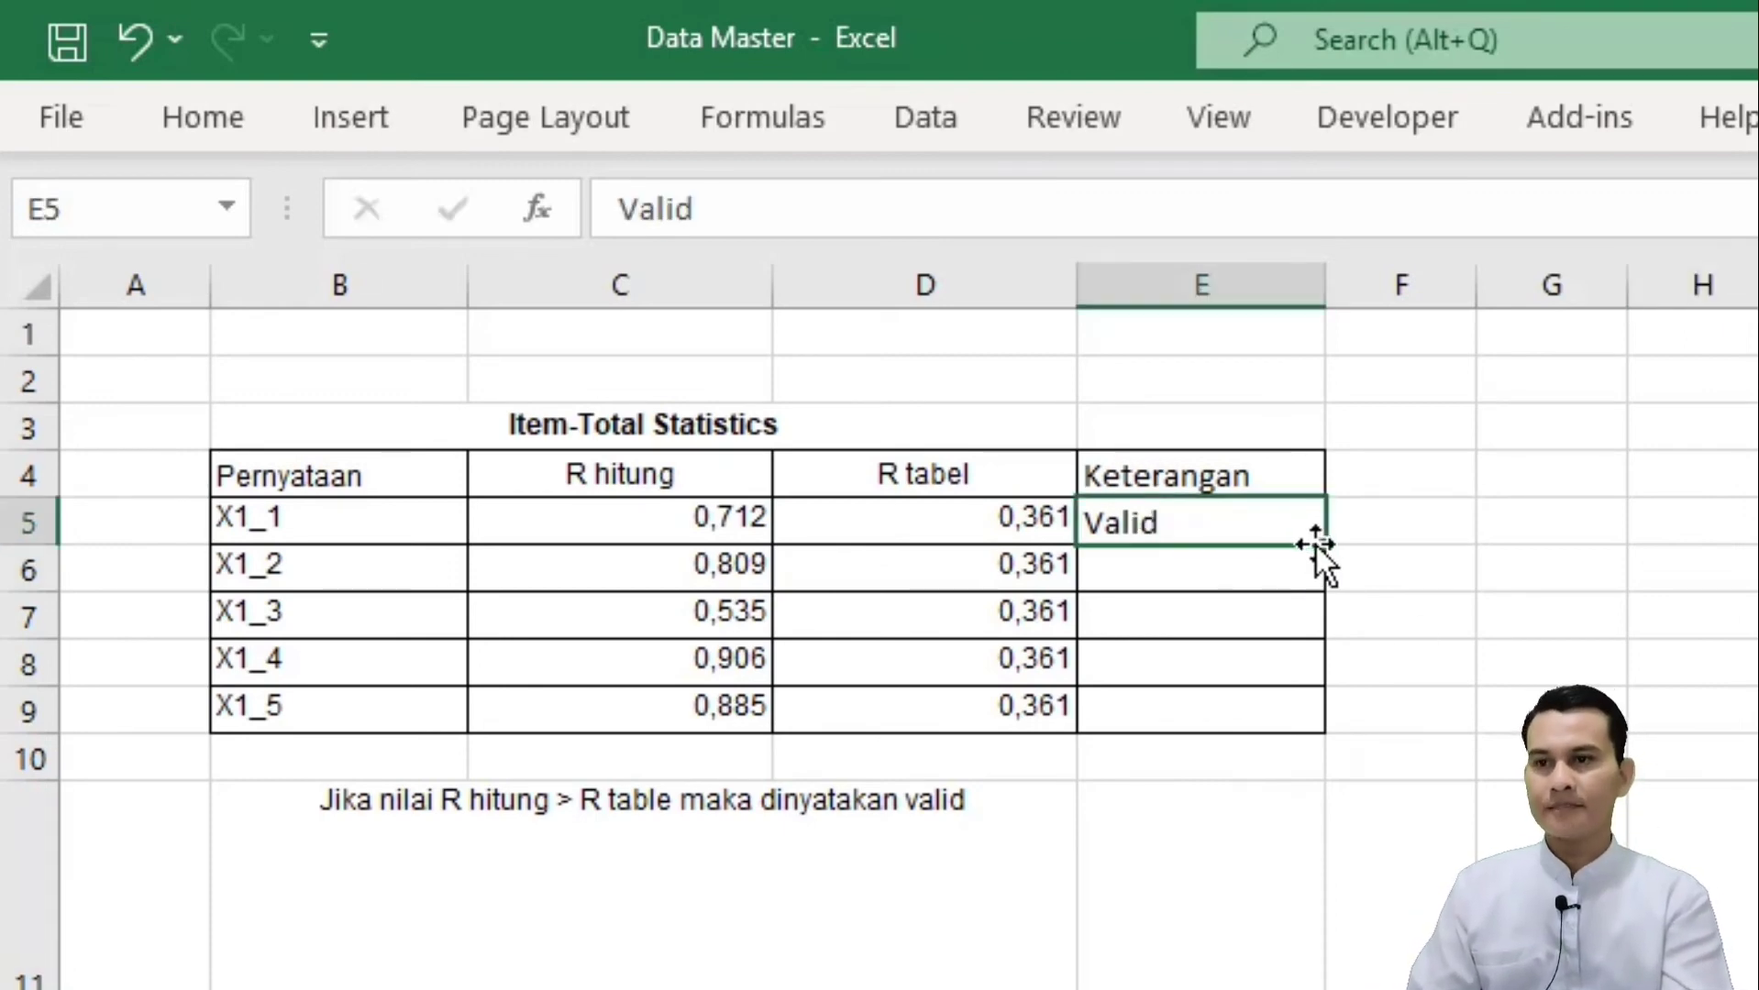
pyautogui.moveTo(1323, 545); pyautogui.dragTo(1314, 724)
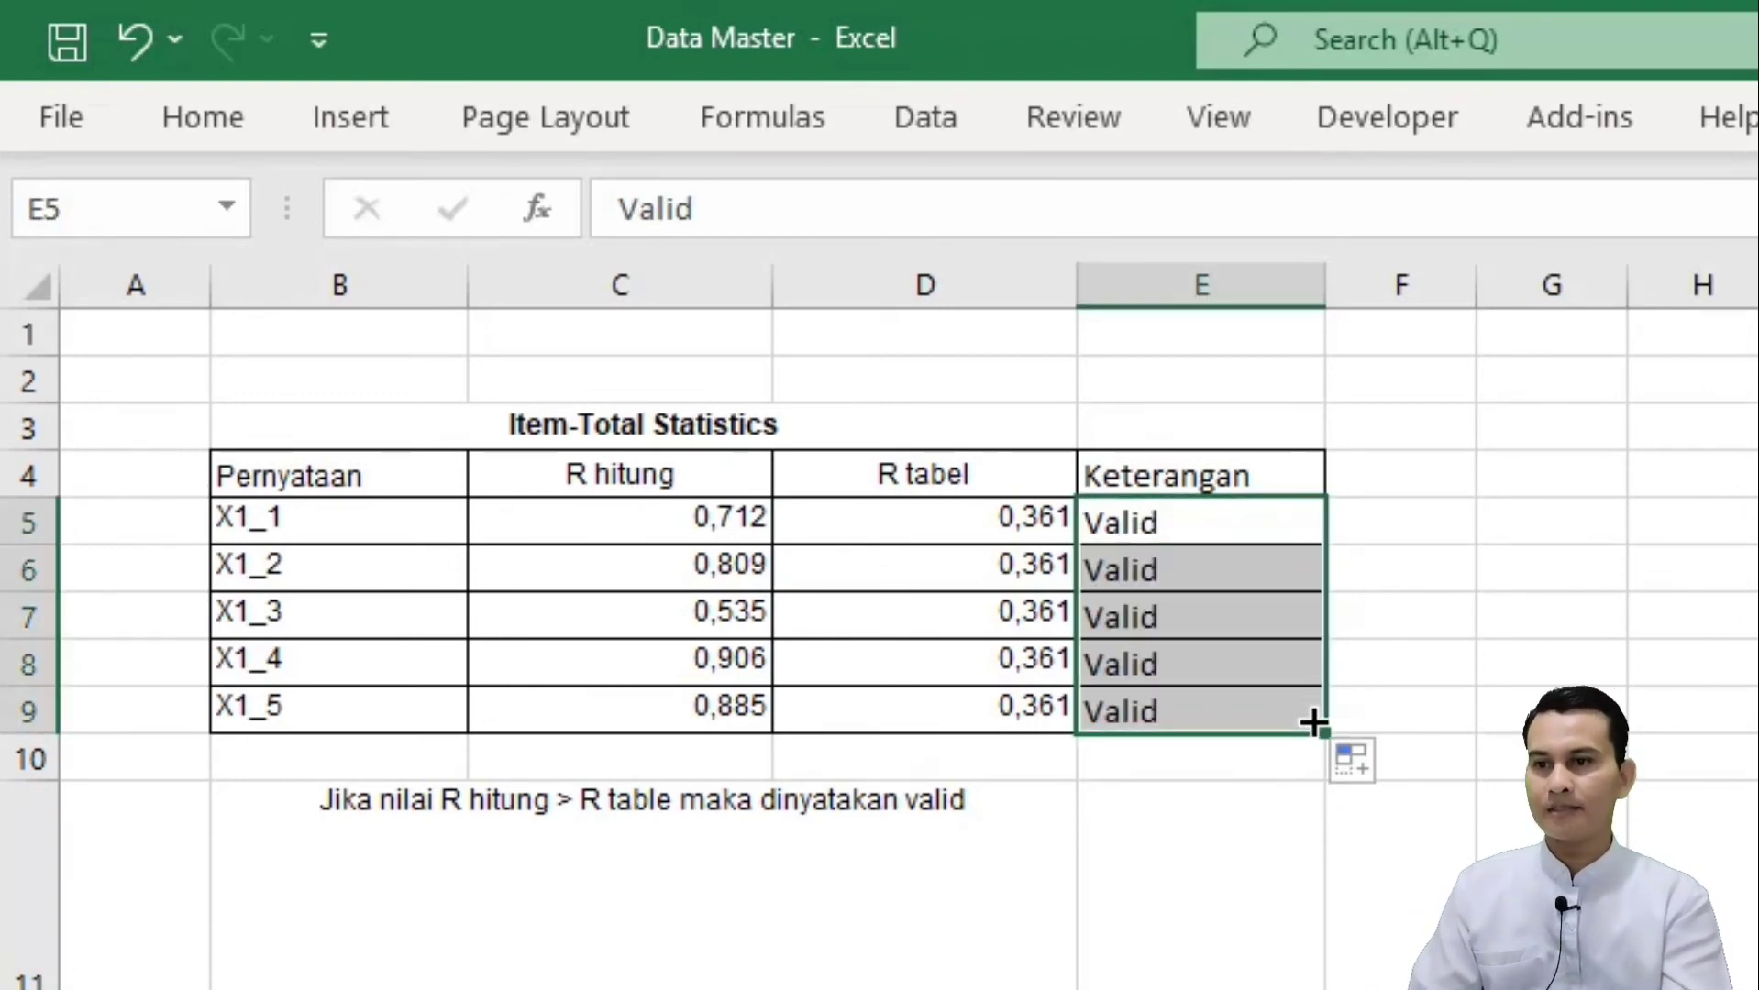
pyautogui.click(1551, 811)
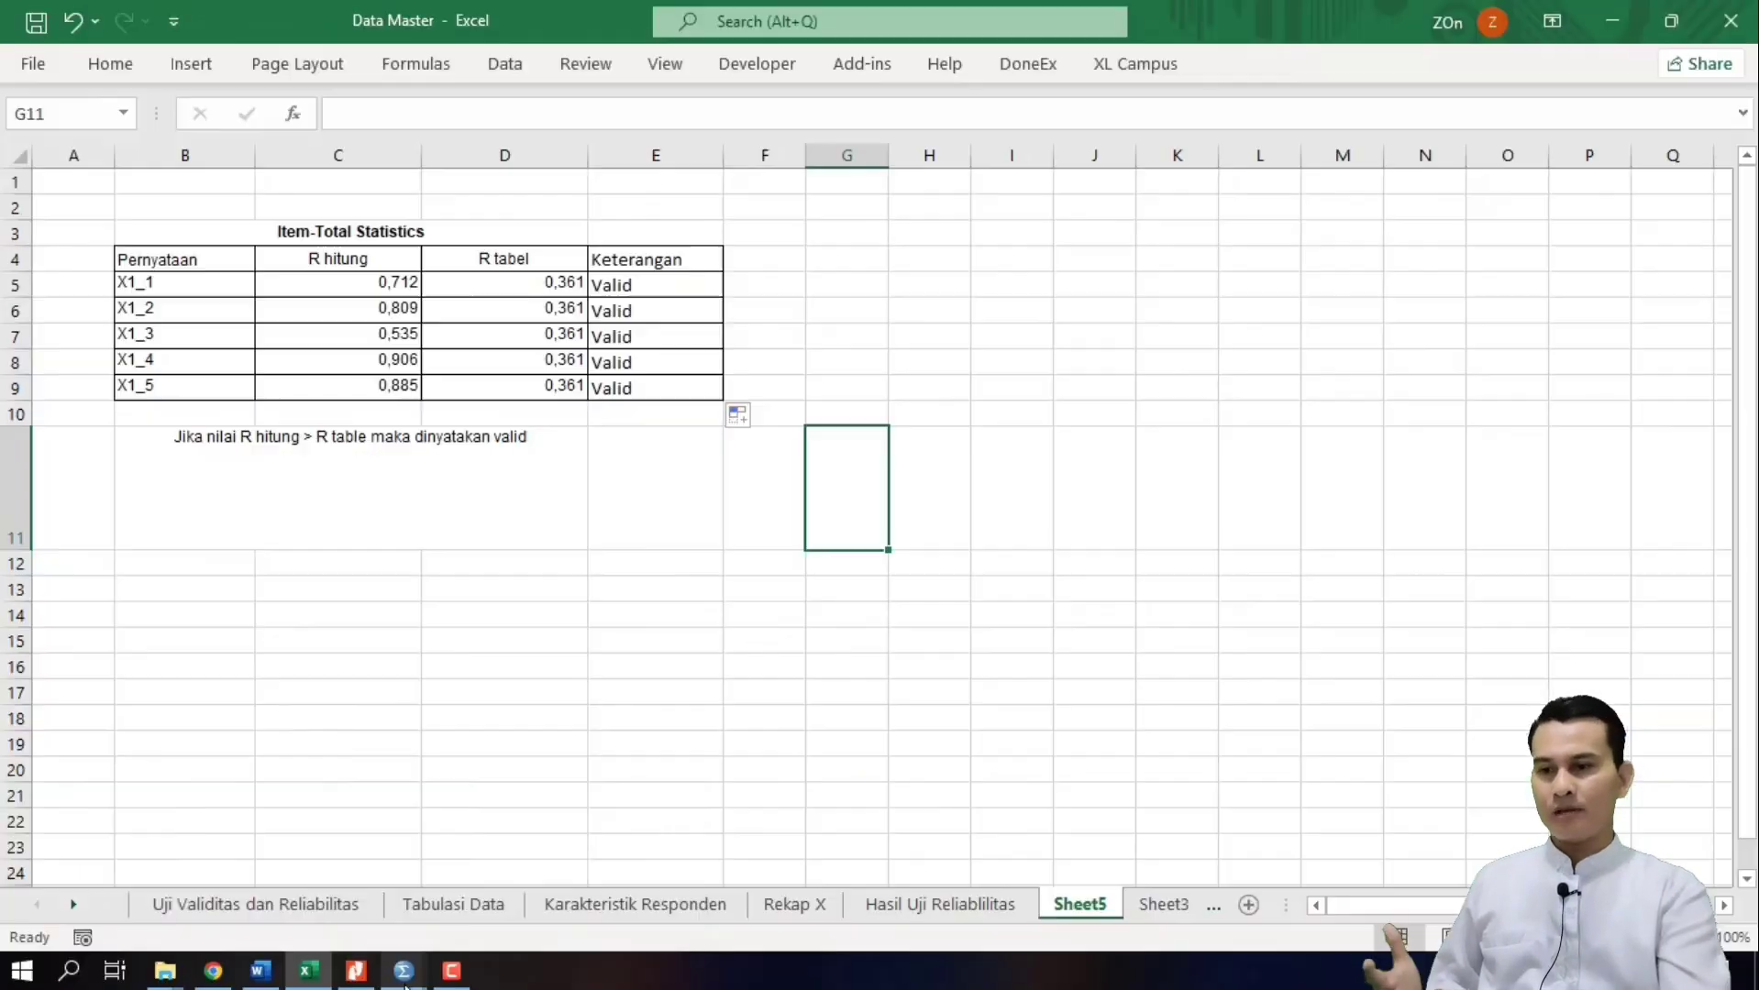
# Step: Switch to the SPSS Statistics Viewer output and examine the Item-Total Statistics table for X2 and the output for the remaining scales
pyautogui.moveTo(403, 983)
pyautogui.click(501, 882)
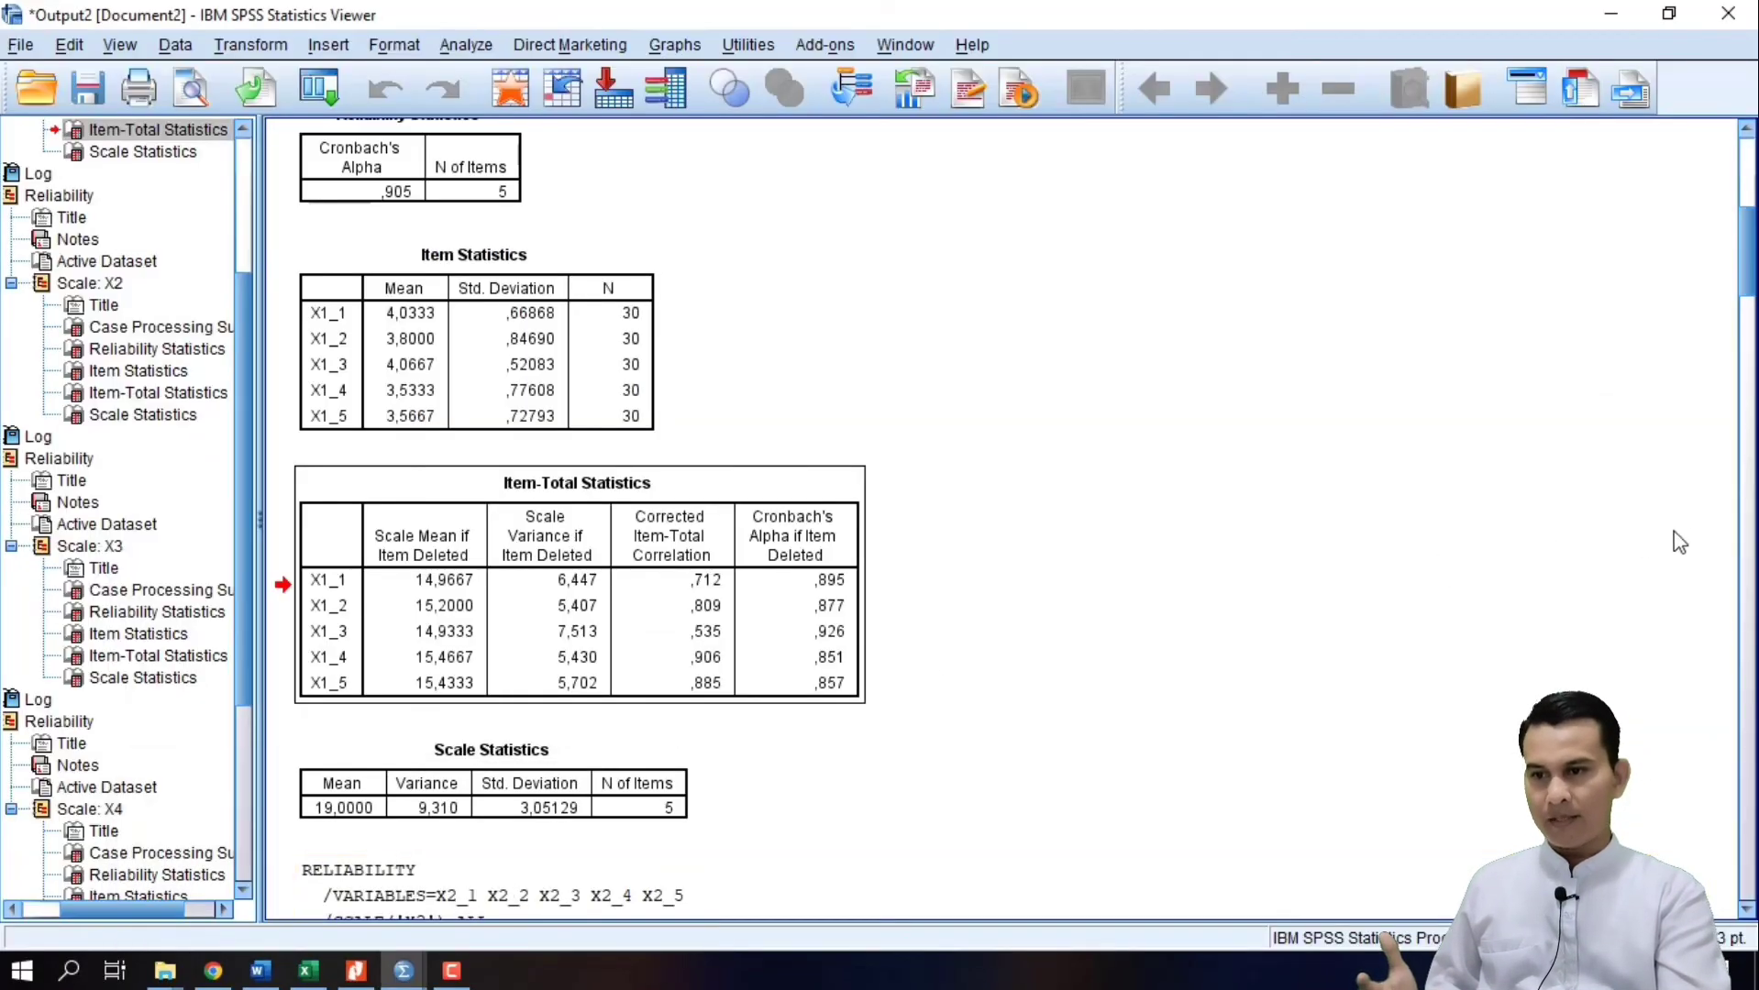
pyautogui.moveTo(1747, 292); pyautogui.dragTo(1753, 454)
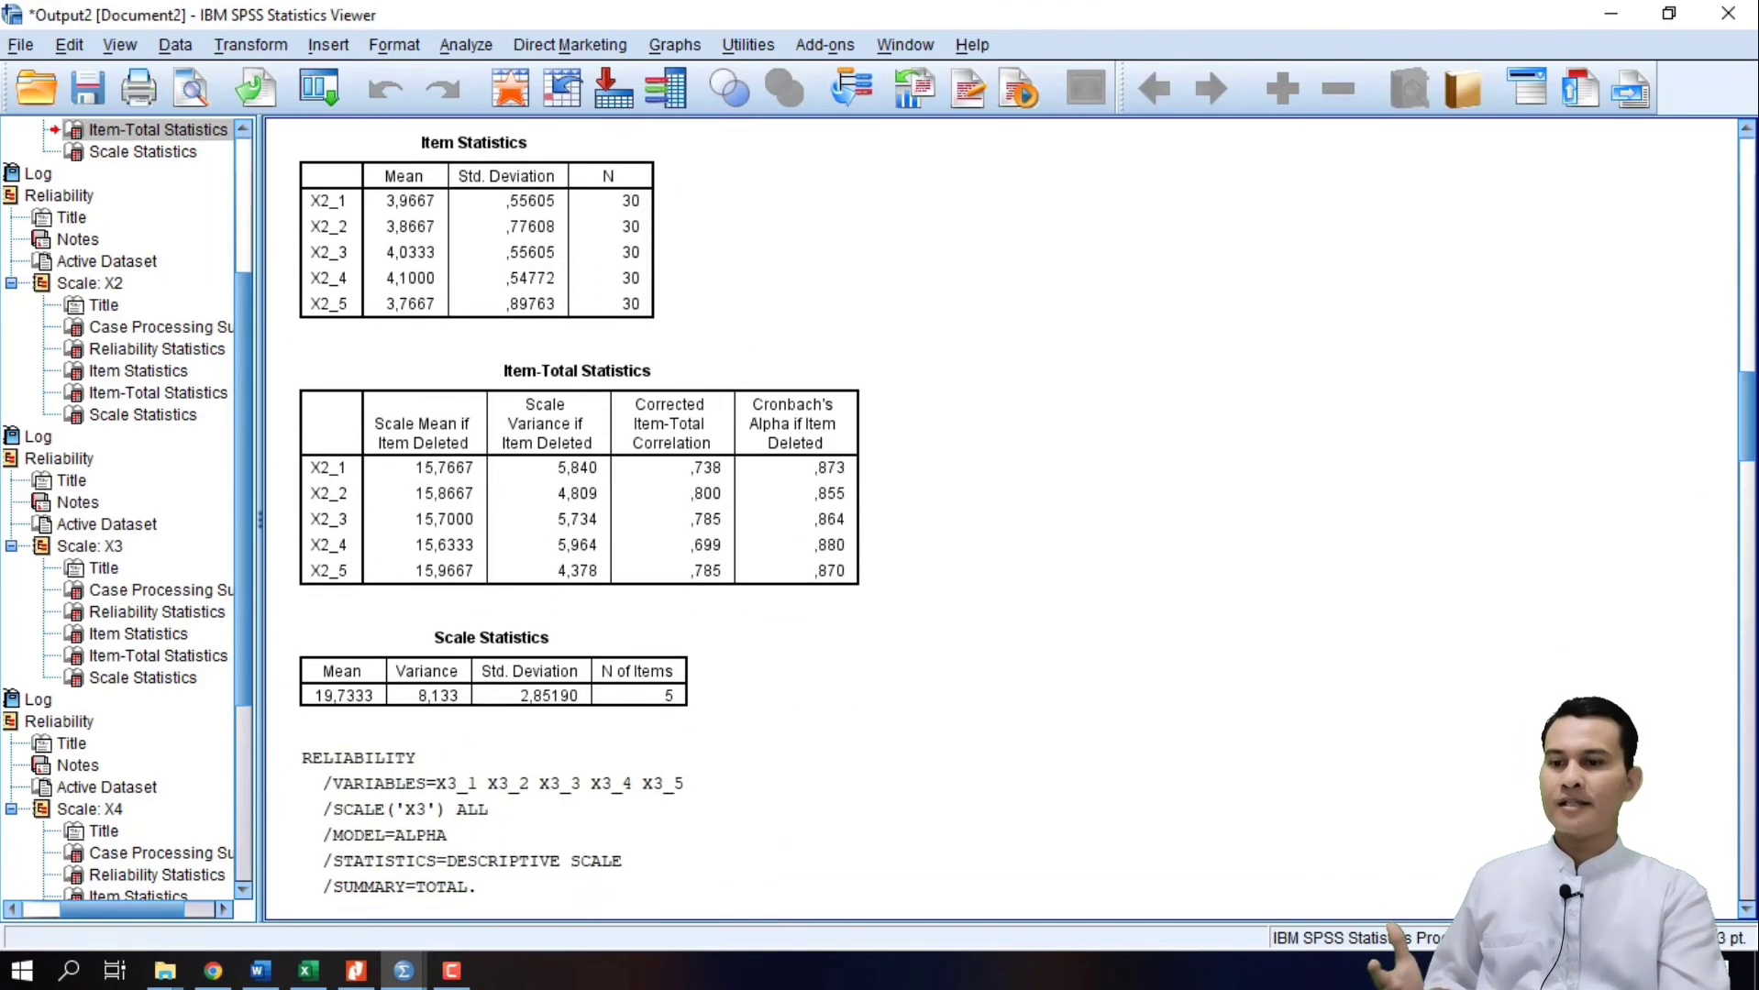
pyautogui.click(786, 406)
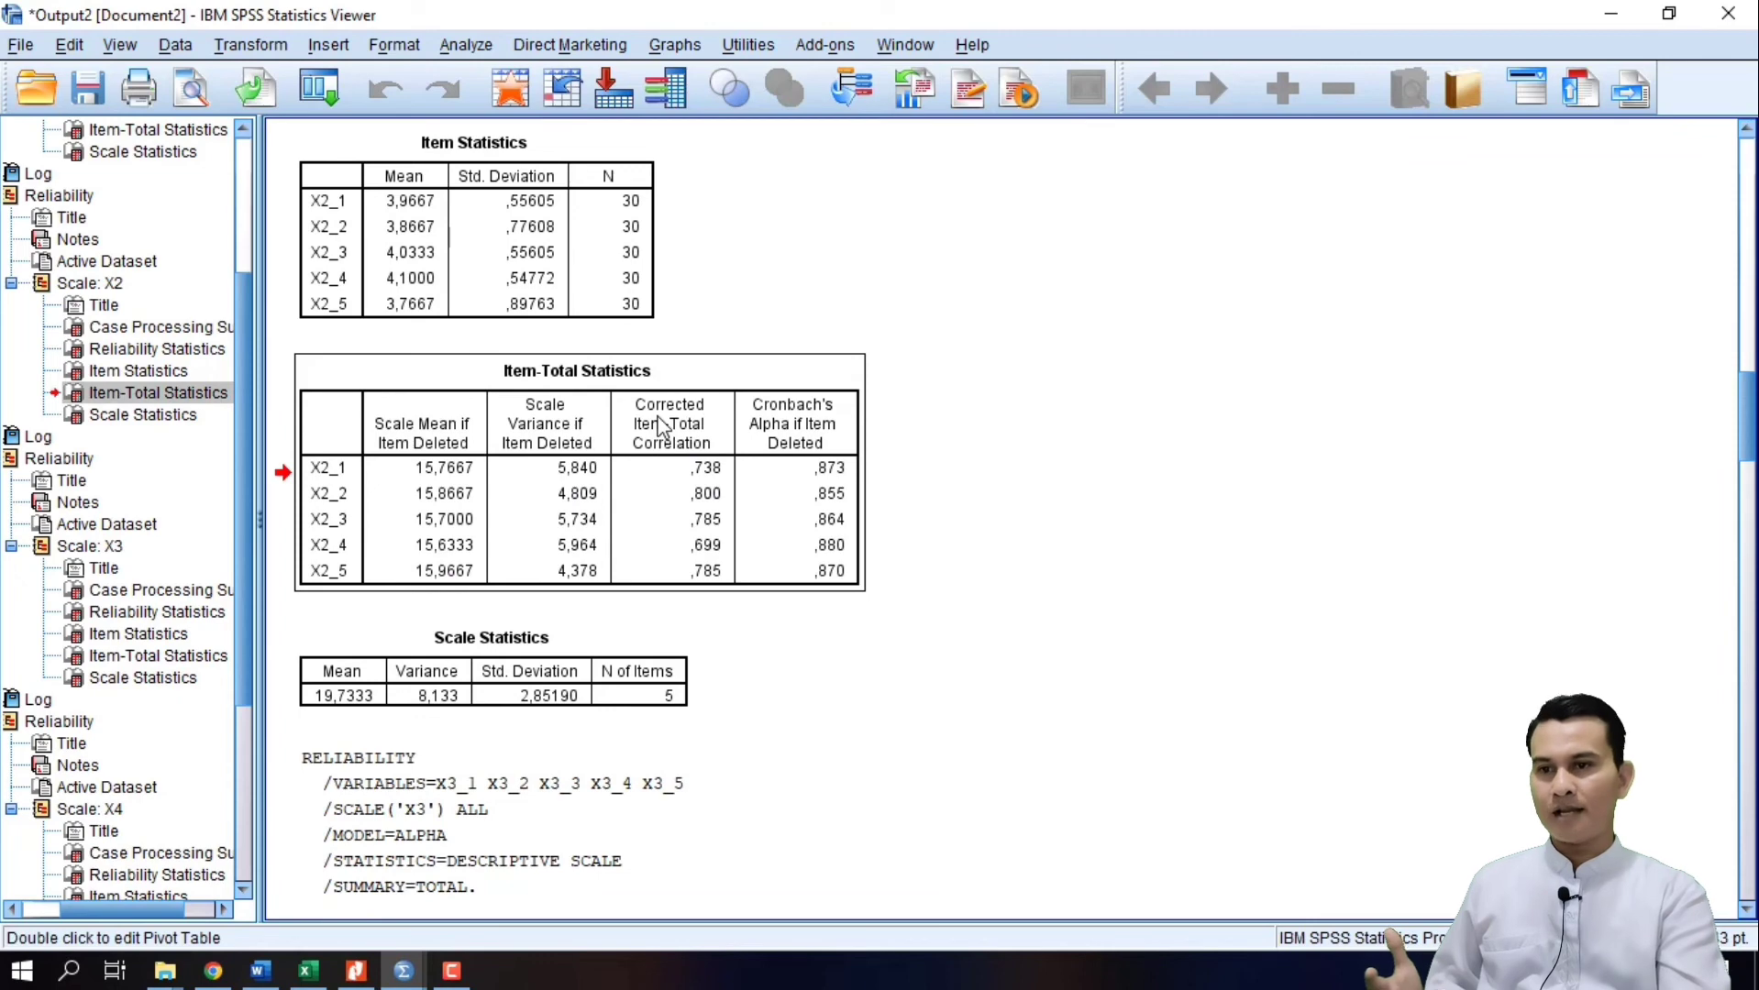
pyautogui.click(667, 455)
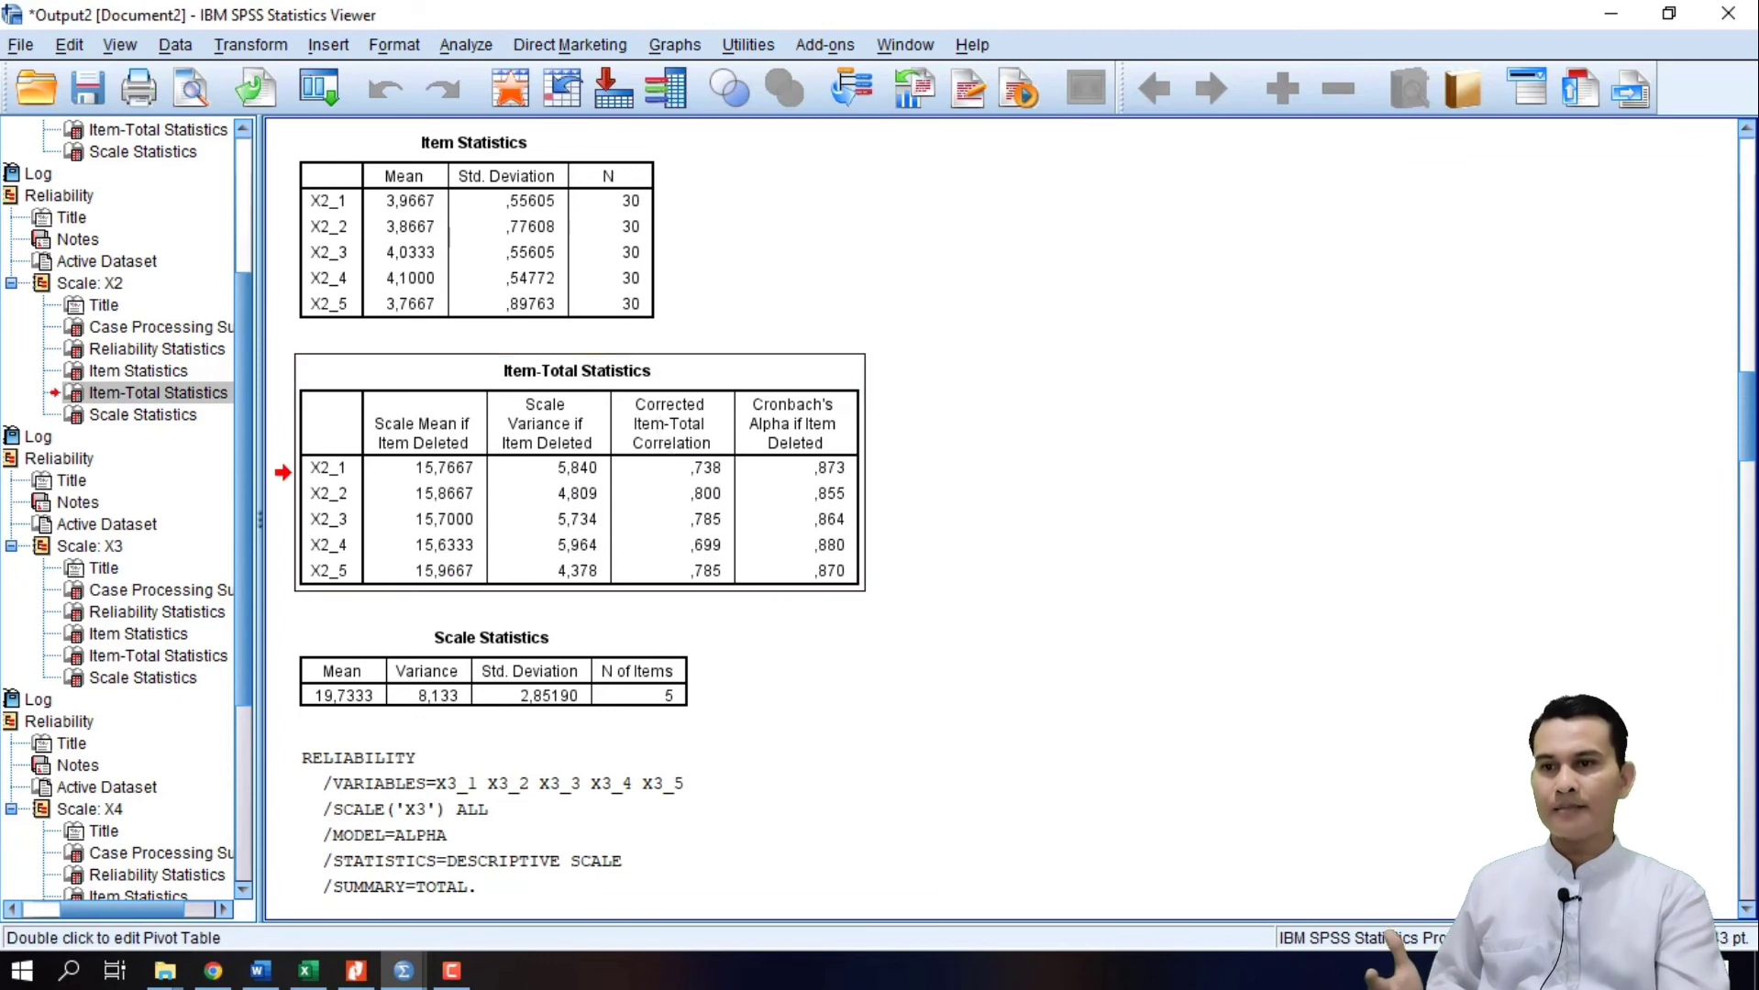
pyautogui.moveTo(1753, 403); pyautogui.dragTo(1753, 829)
# Step: Switch back to Excel and rename Sheet5 as Hasil Uji Validitas
pyautogui.click(308, 970)
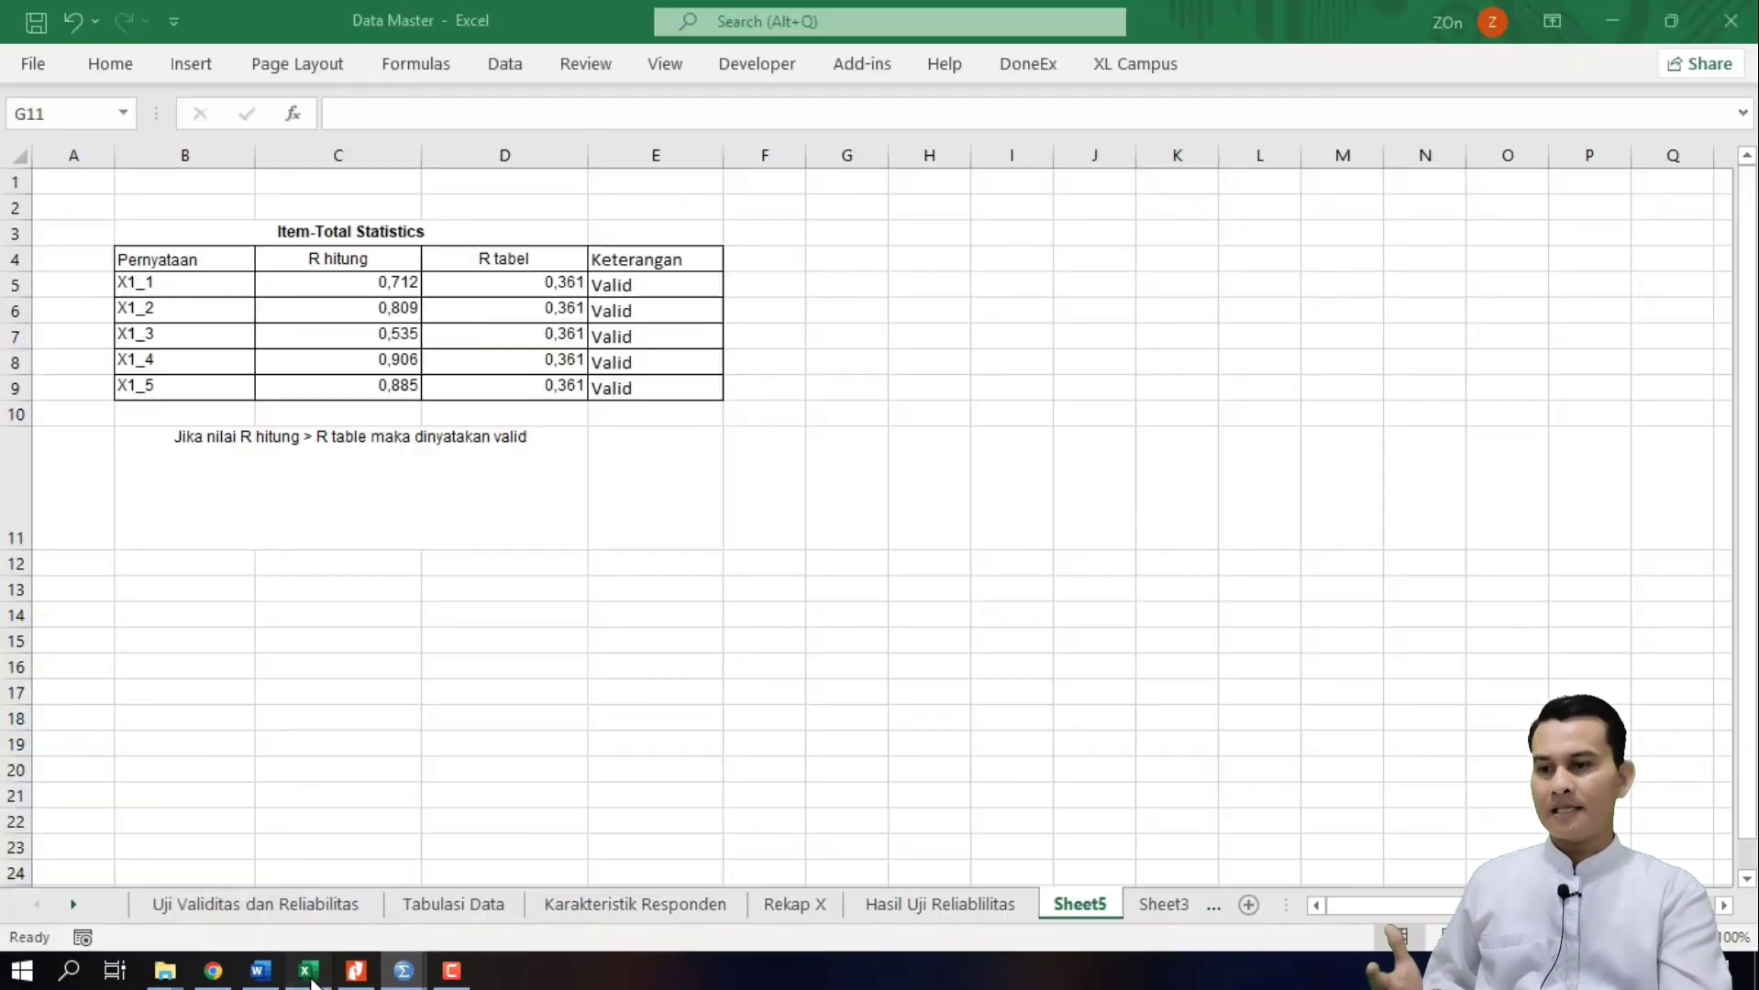
pyautogui.doubleClick(1084, 905)
pyautogui.write('Hasi')
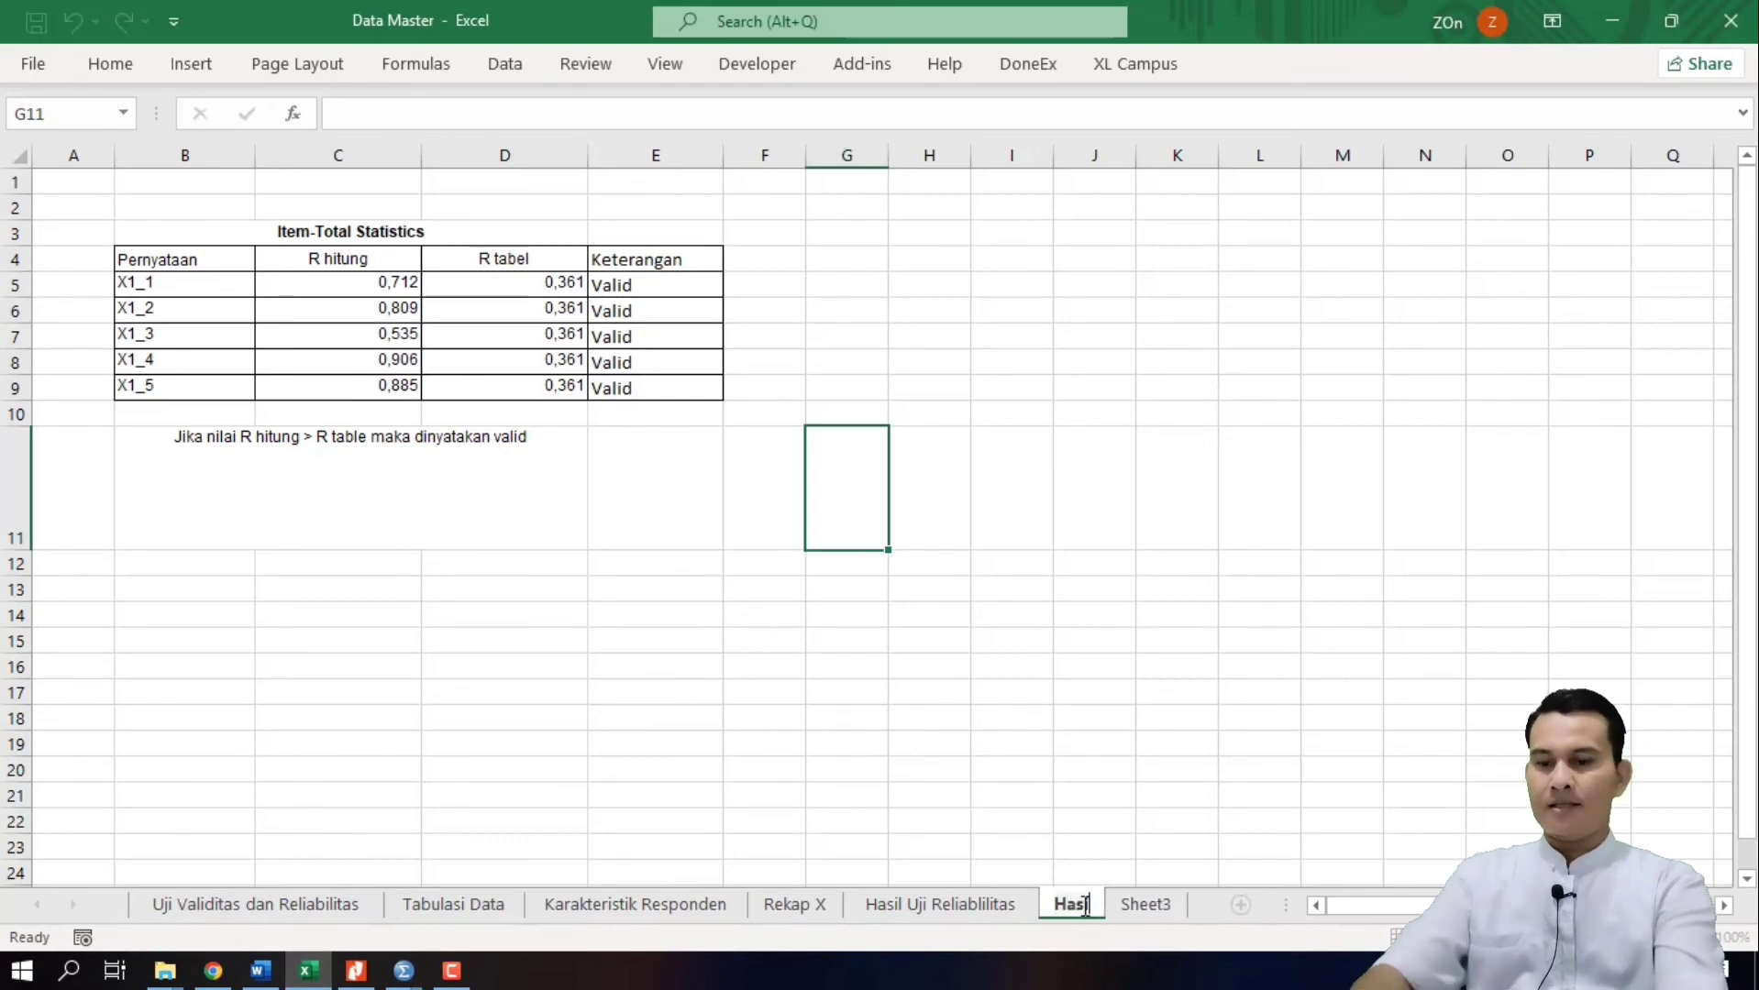
pyautogui.write('l Uji Validitas')
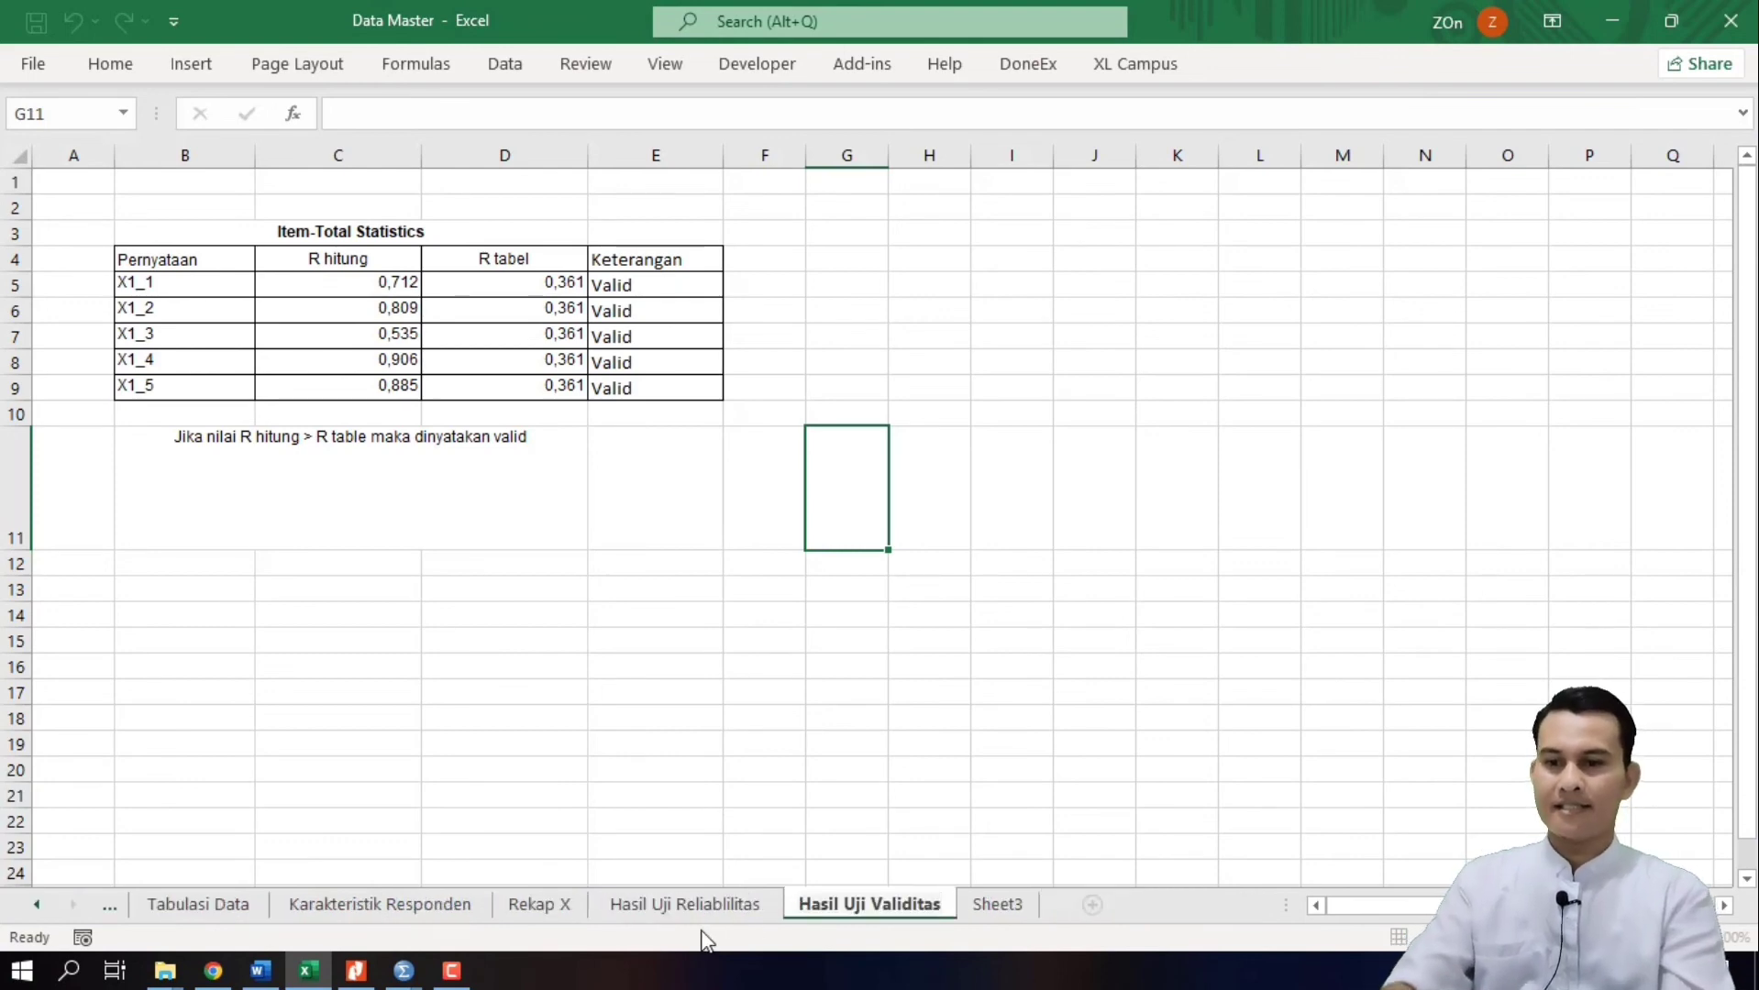
# Step: View the Hasil Uji Reliablilitas and Hasil Uji Validitas sheets alternately, ending on the reliability results
pyautogui.click(689, 916)
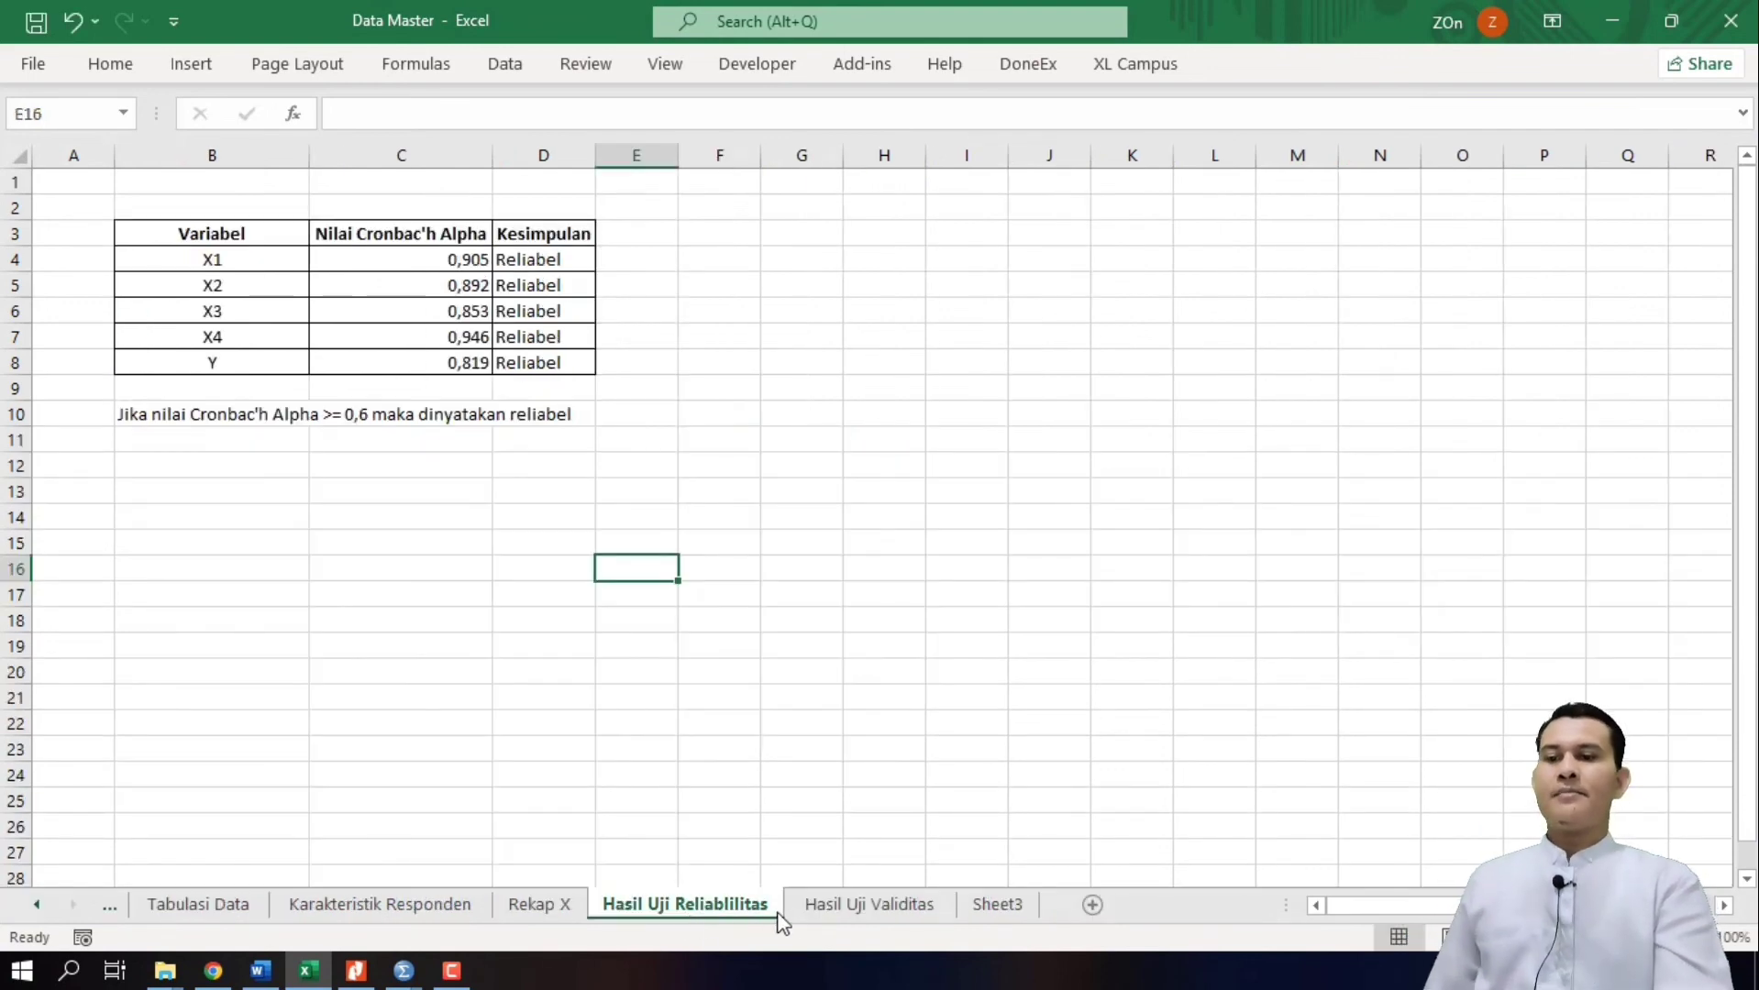
pyautogui.click(848, 907)
pyautogui.click(730, 907)
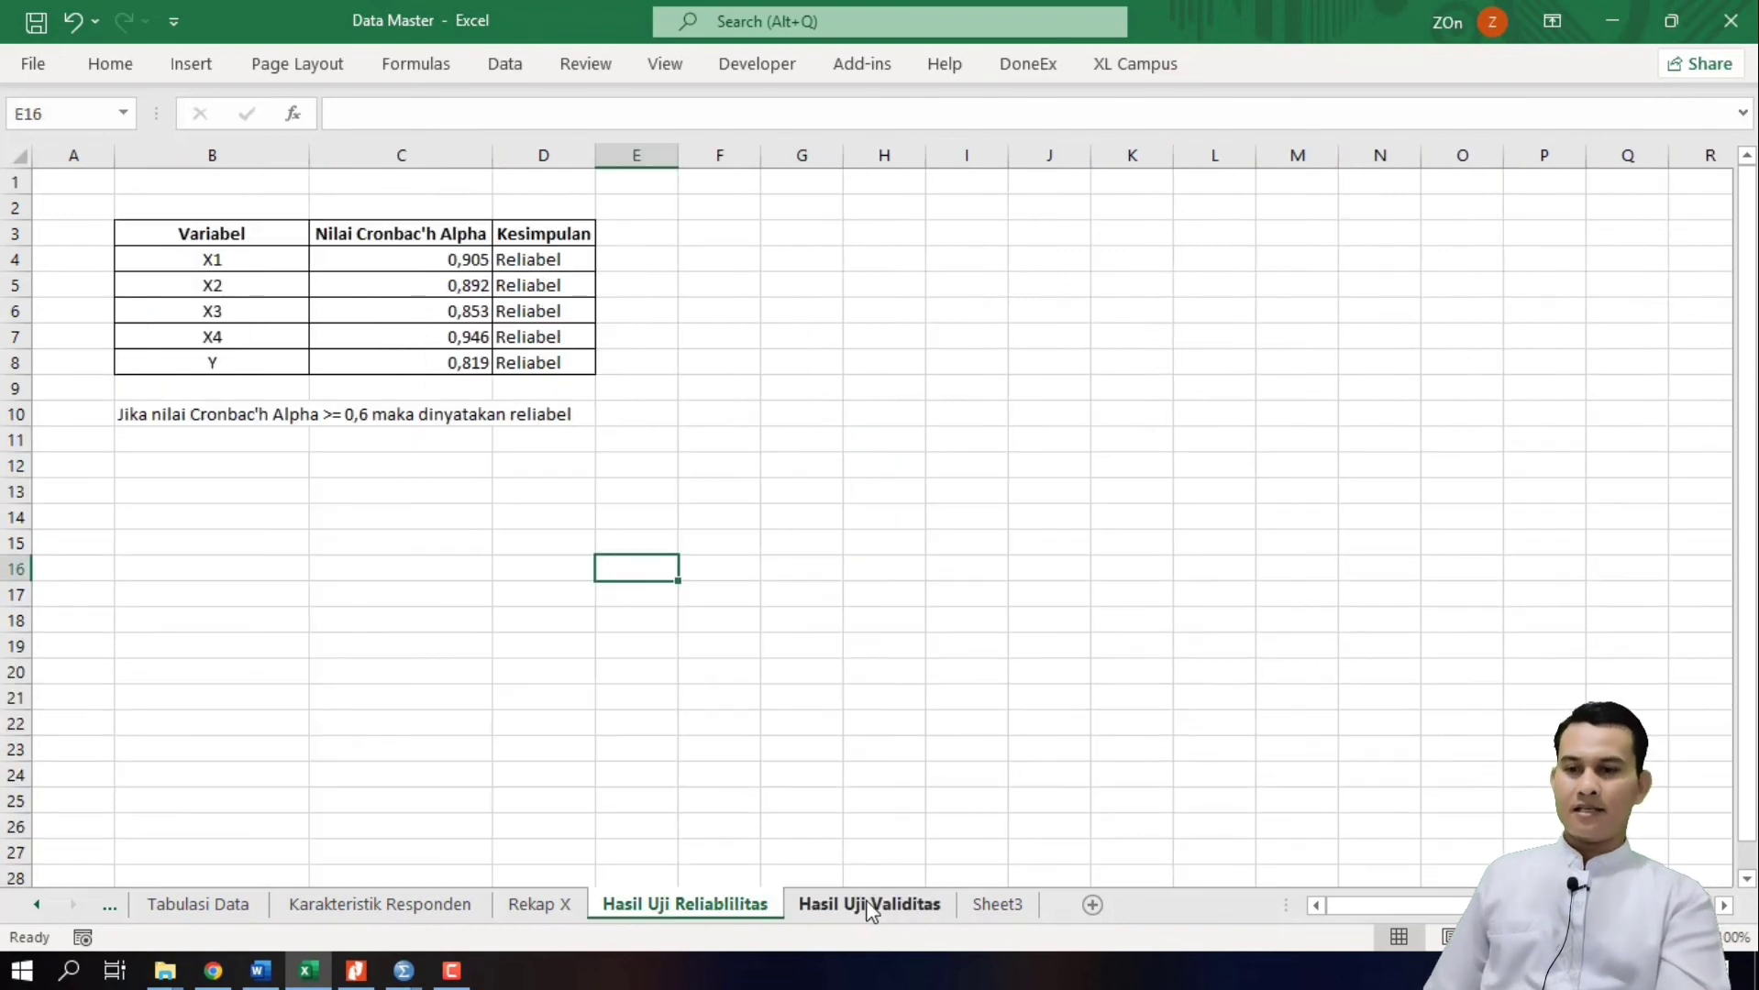
pyautogui.click(862, 908)
pyautogui.click(697, 906)
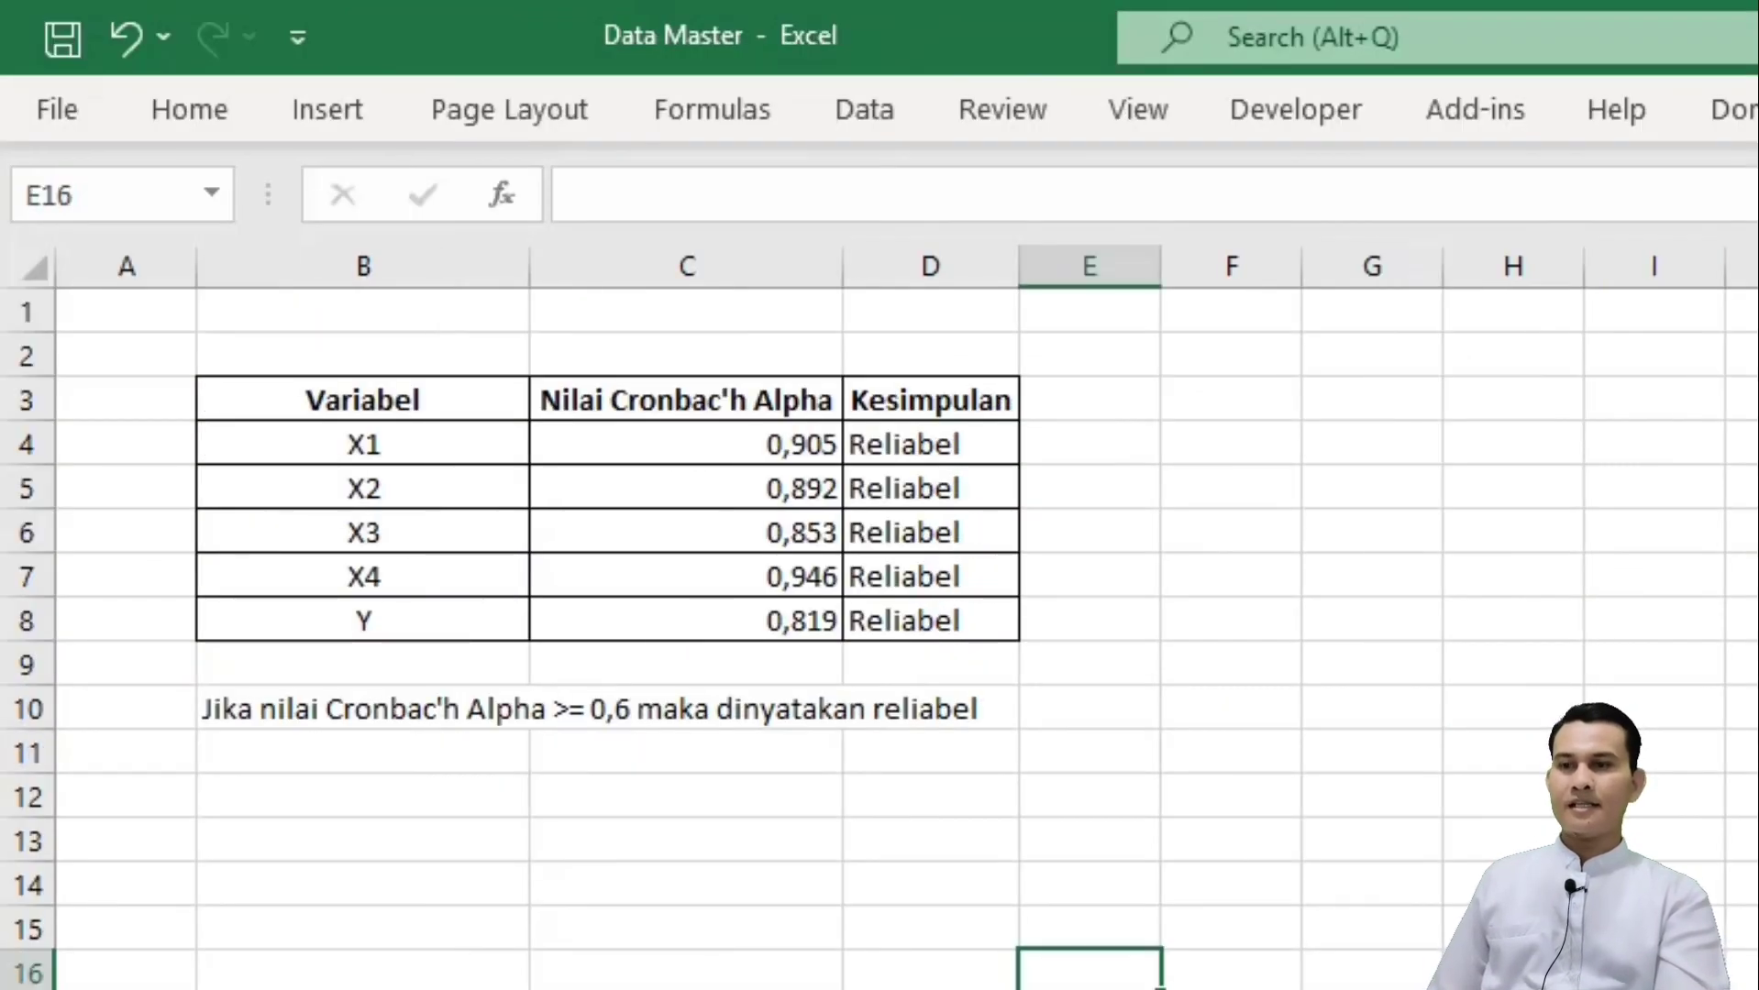
pyautogui.hotkey('ctrl', 'pagedown')
pyautogui.hotkey('ctrl', 'pageup')
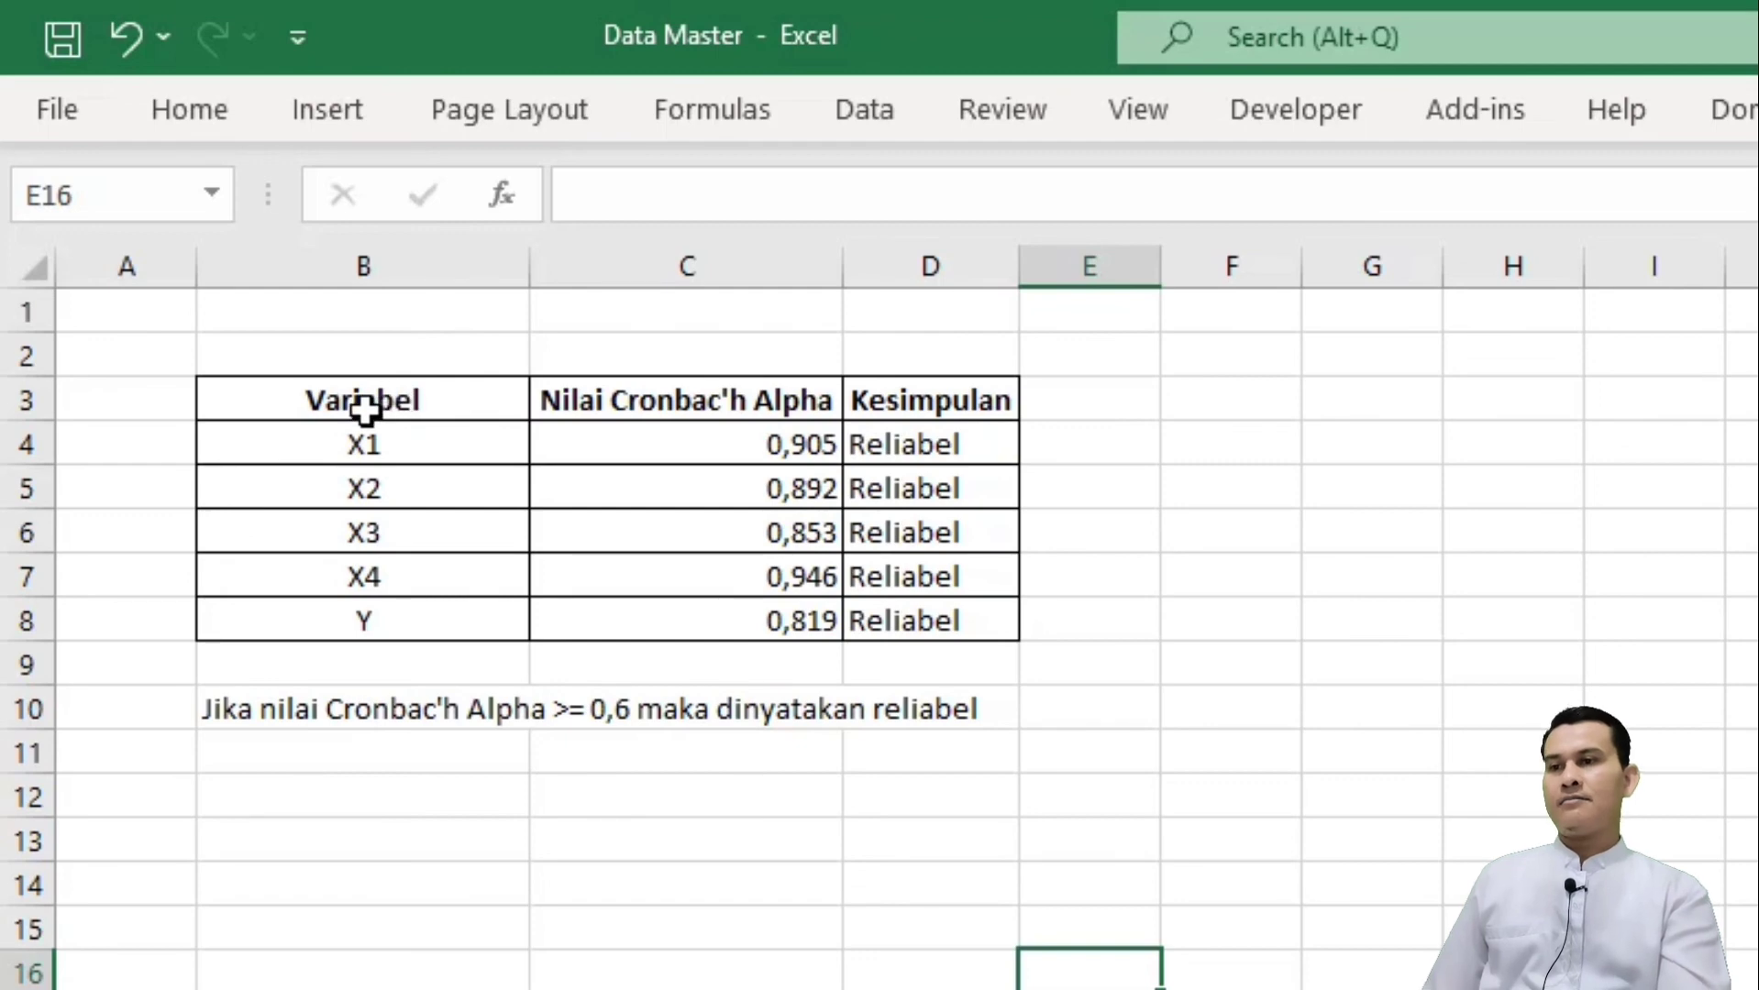
# Step: Review the Cronbach's Alpha table and its Kesimpulan column against the 0,6 reliability criterion in row 10
pyautogui.moveTo(365, 410); pyautogui.dragTo(930, 632)
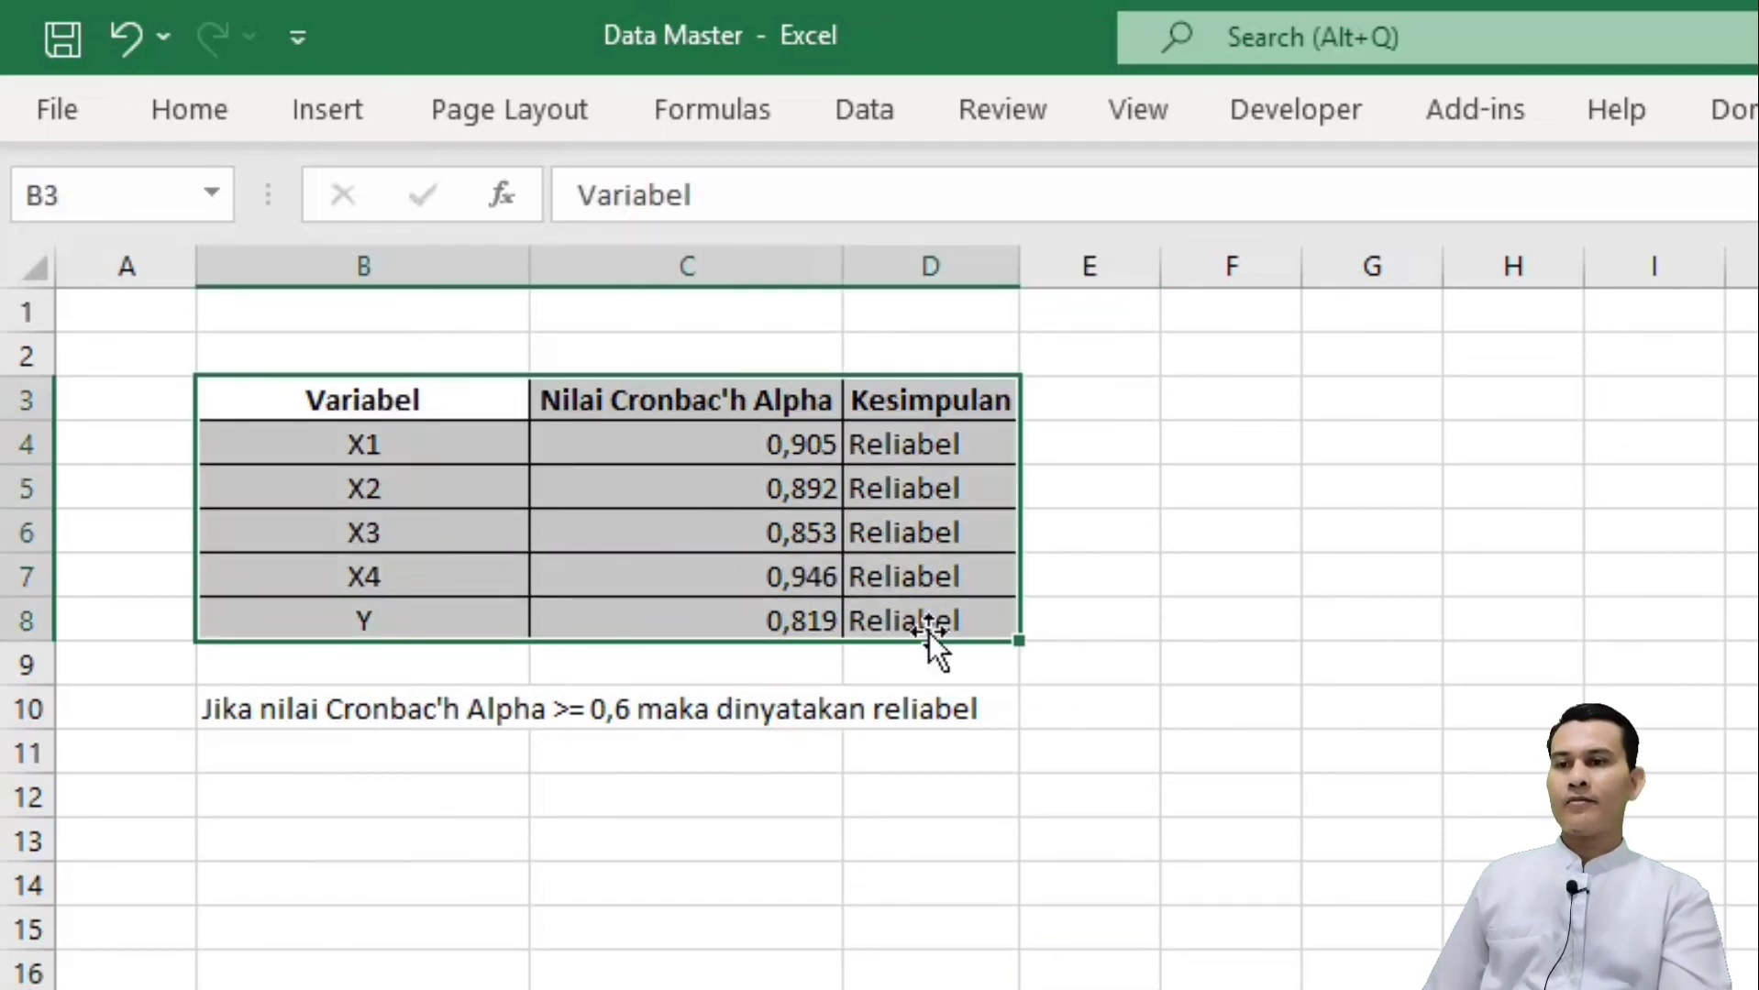
pyautogui.click(924, 448)
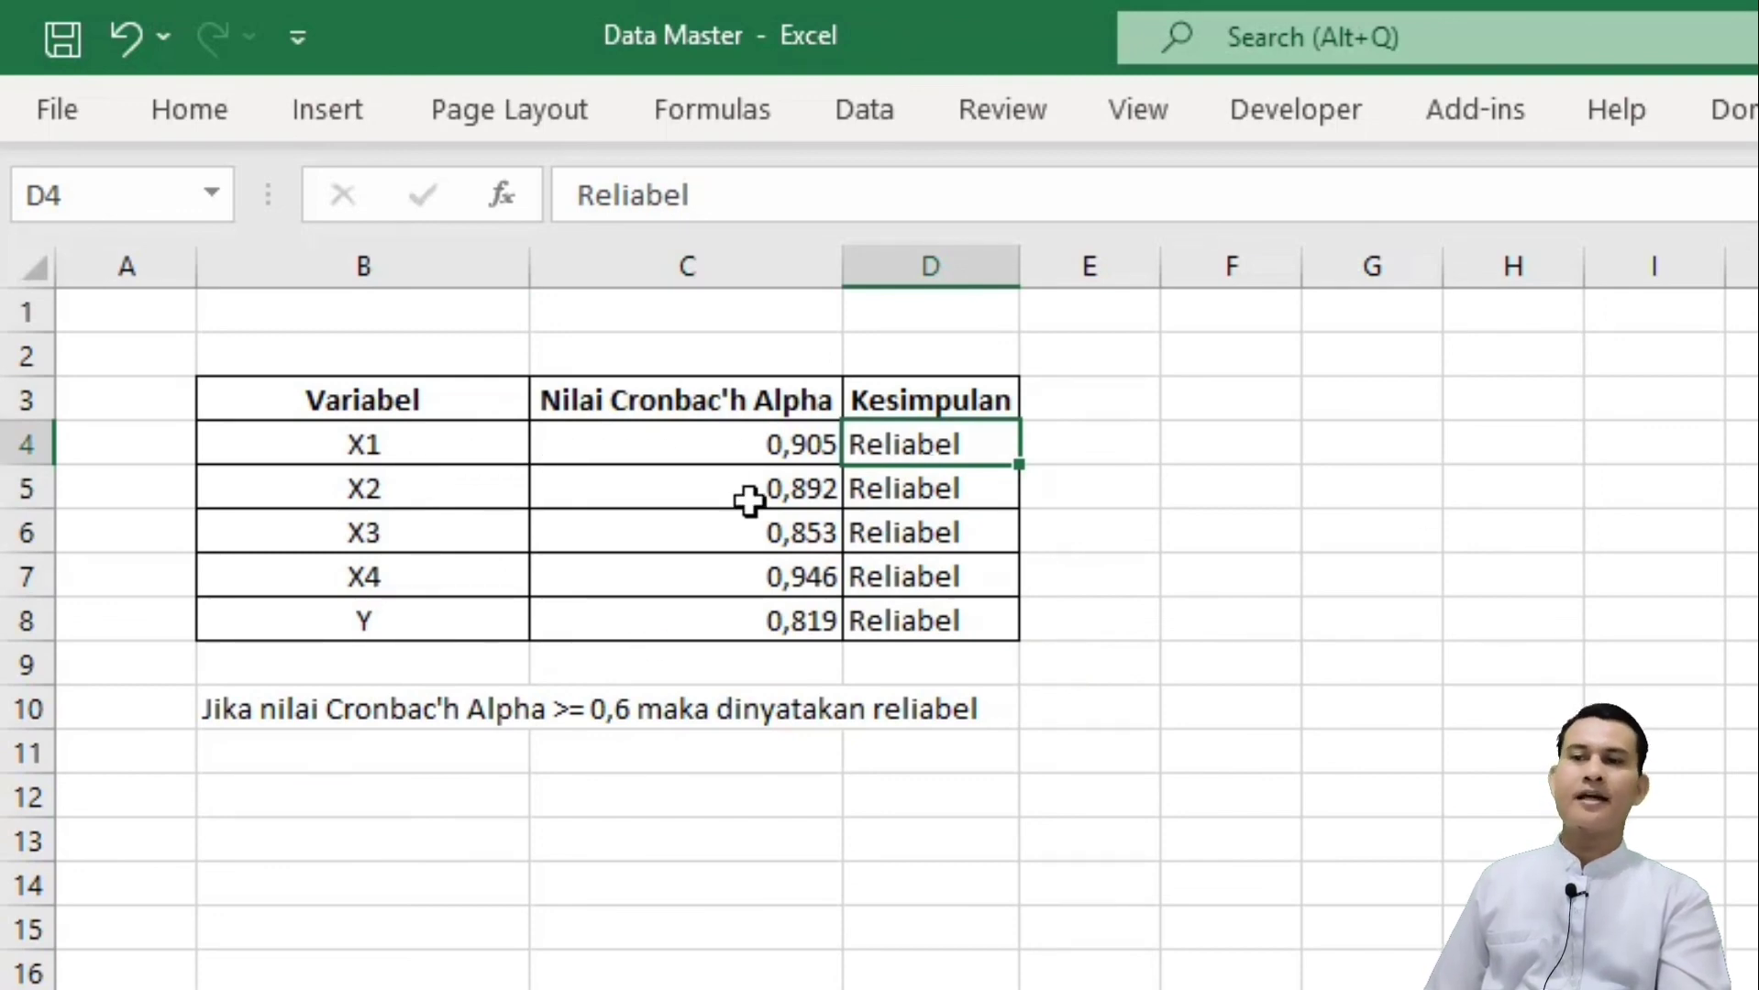
pyautogui.click(1192, 541)
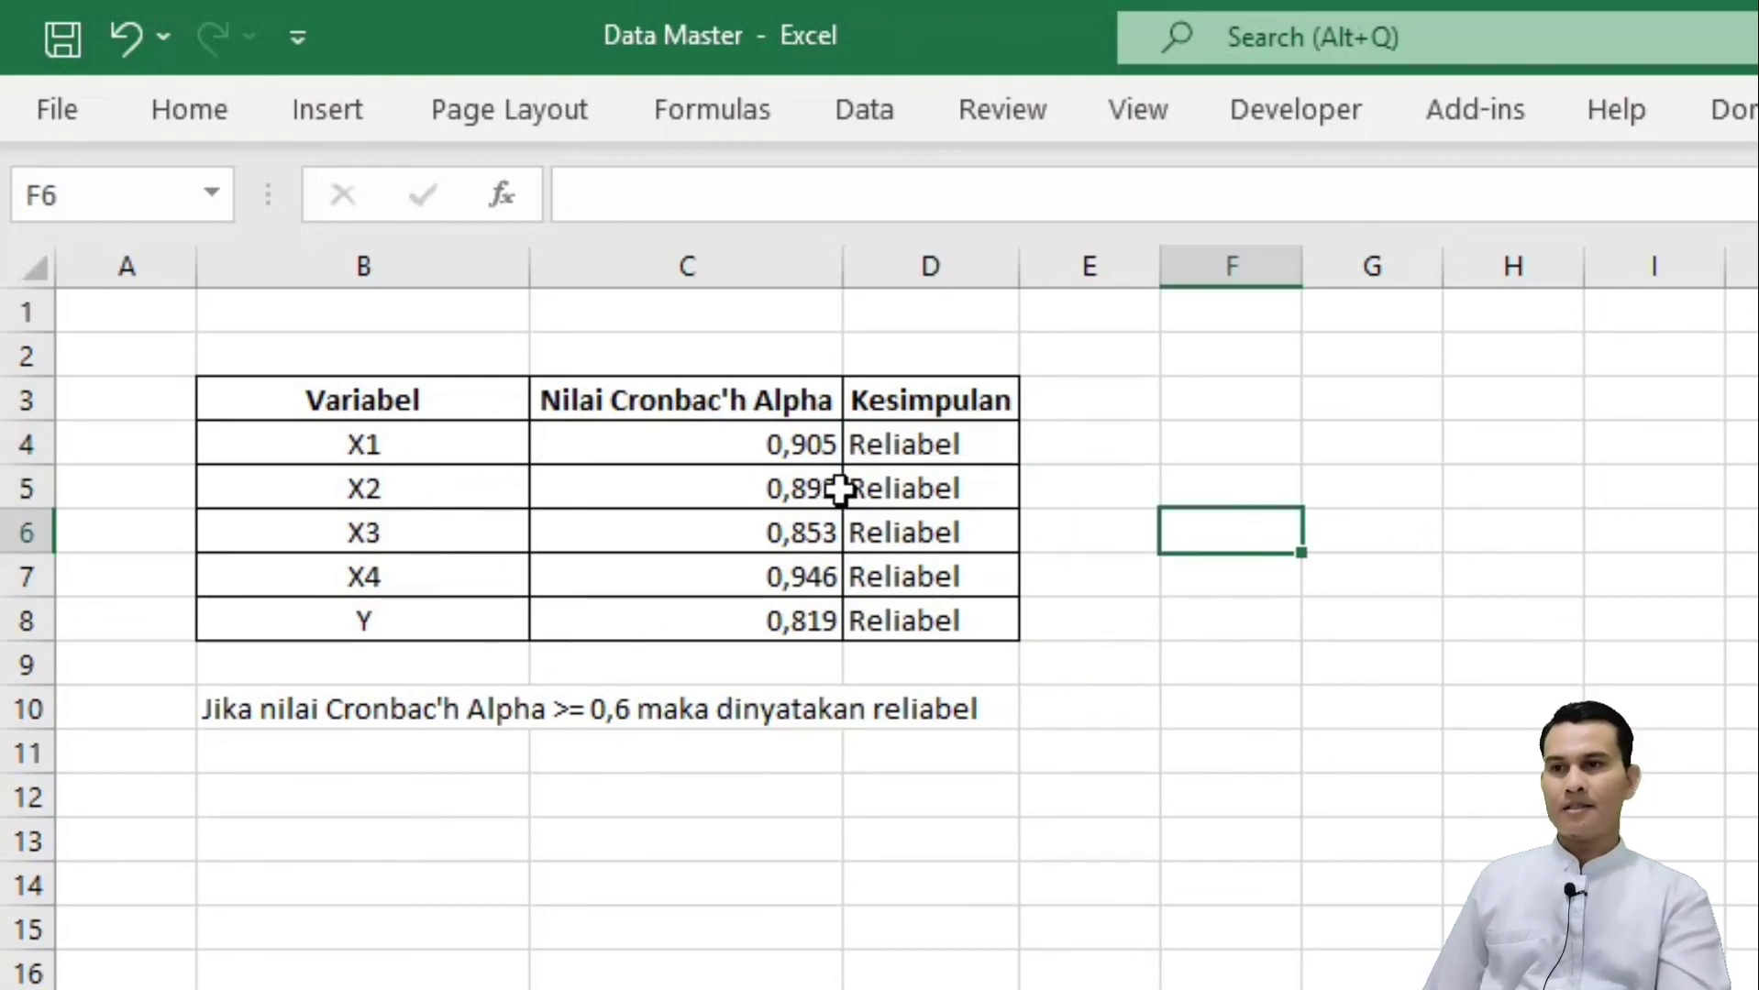
pyautogui.click(718, 446)
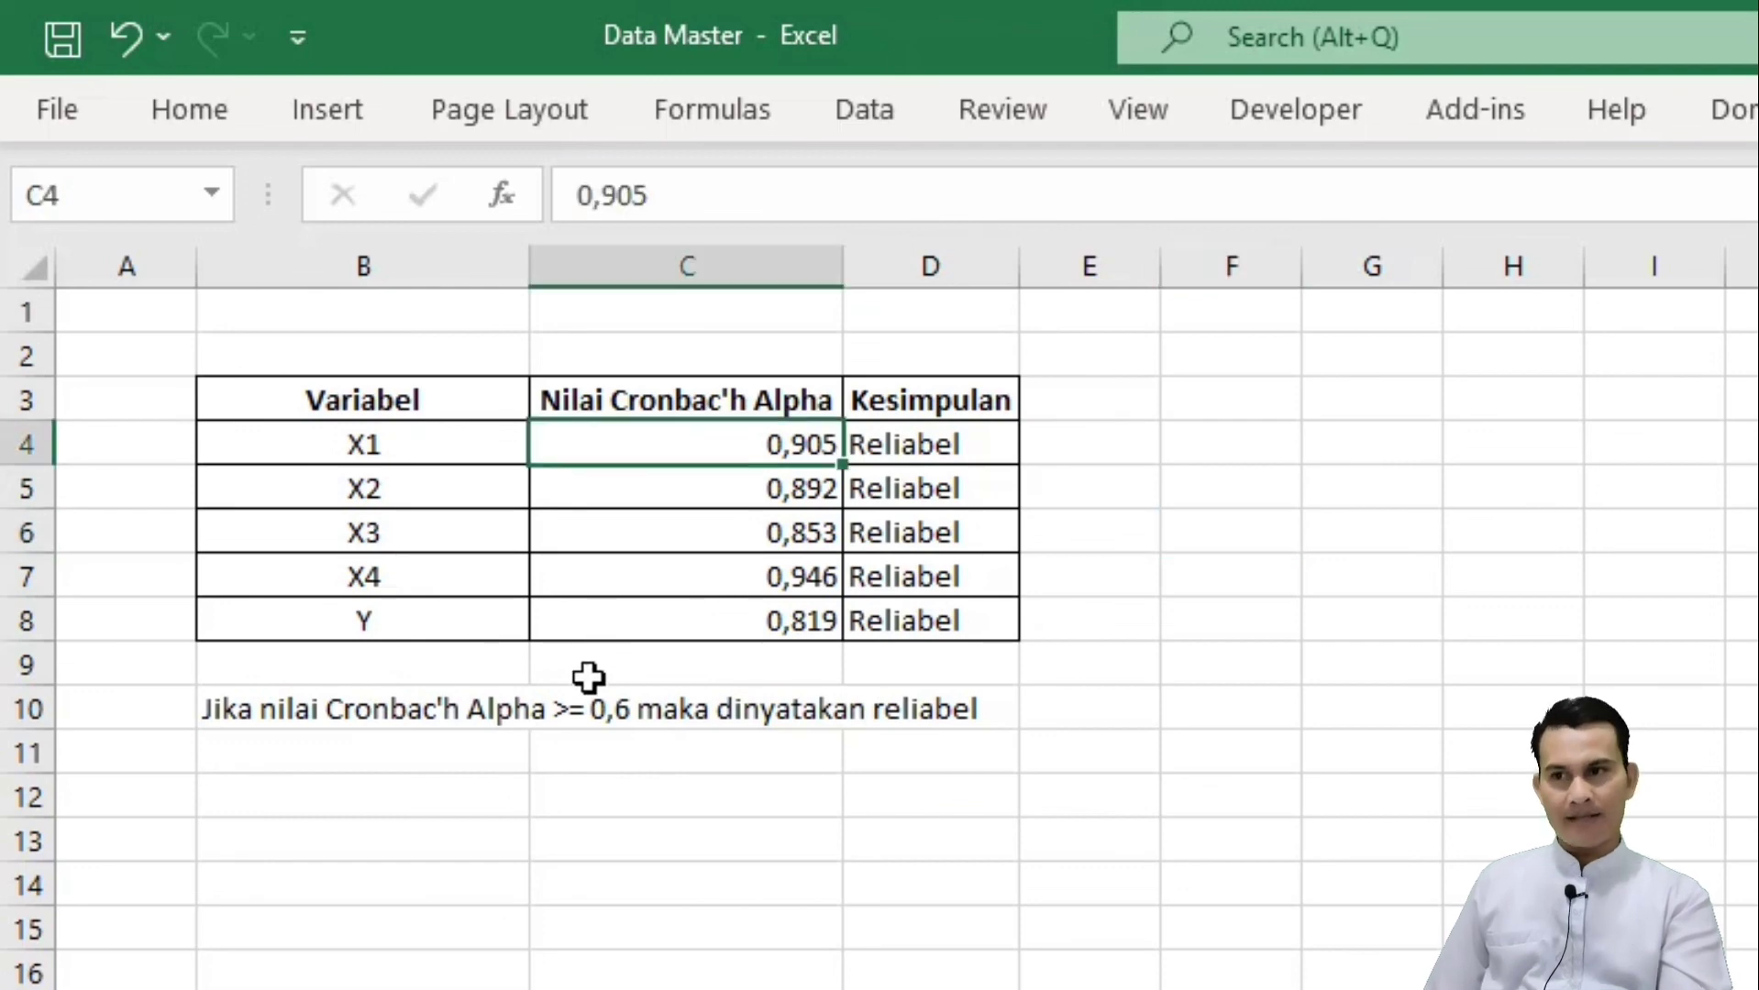
pyautogui.click(563, 714)
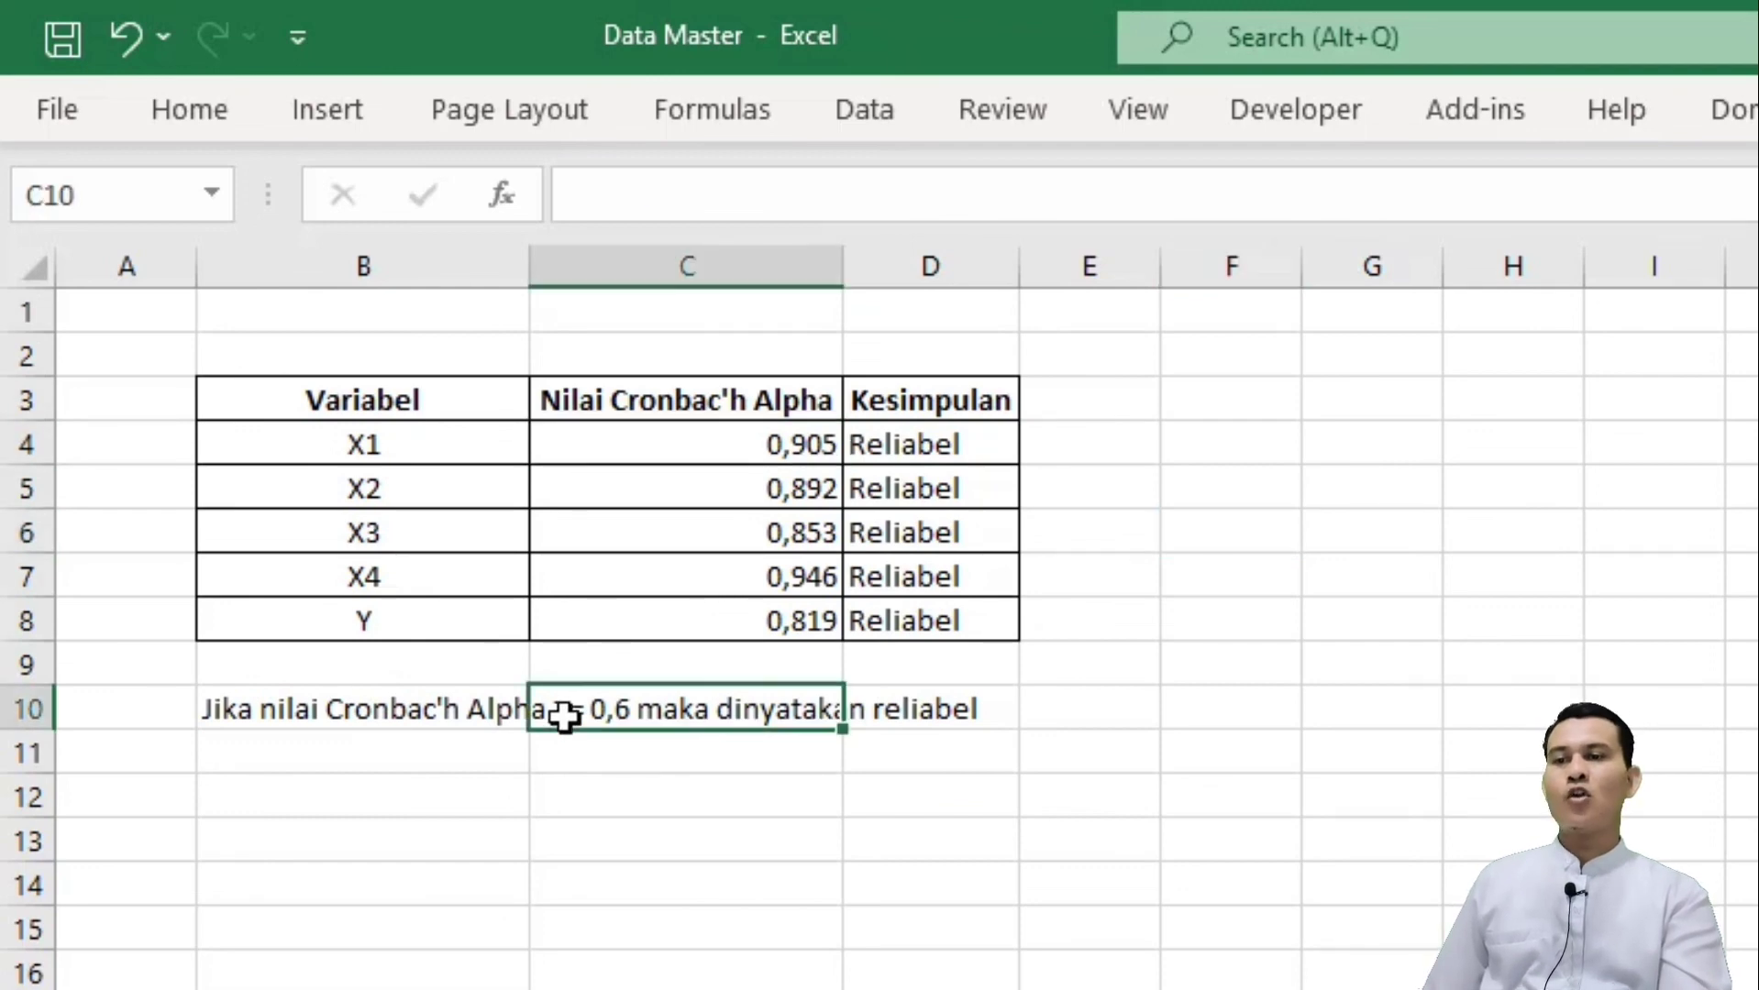
pyautogui.click(1641, 742)
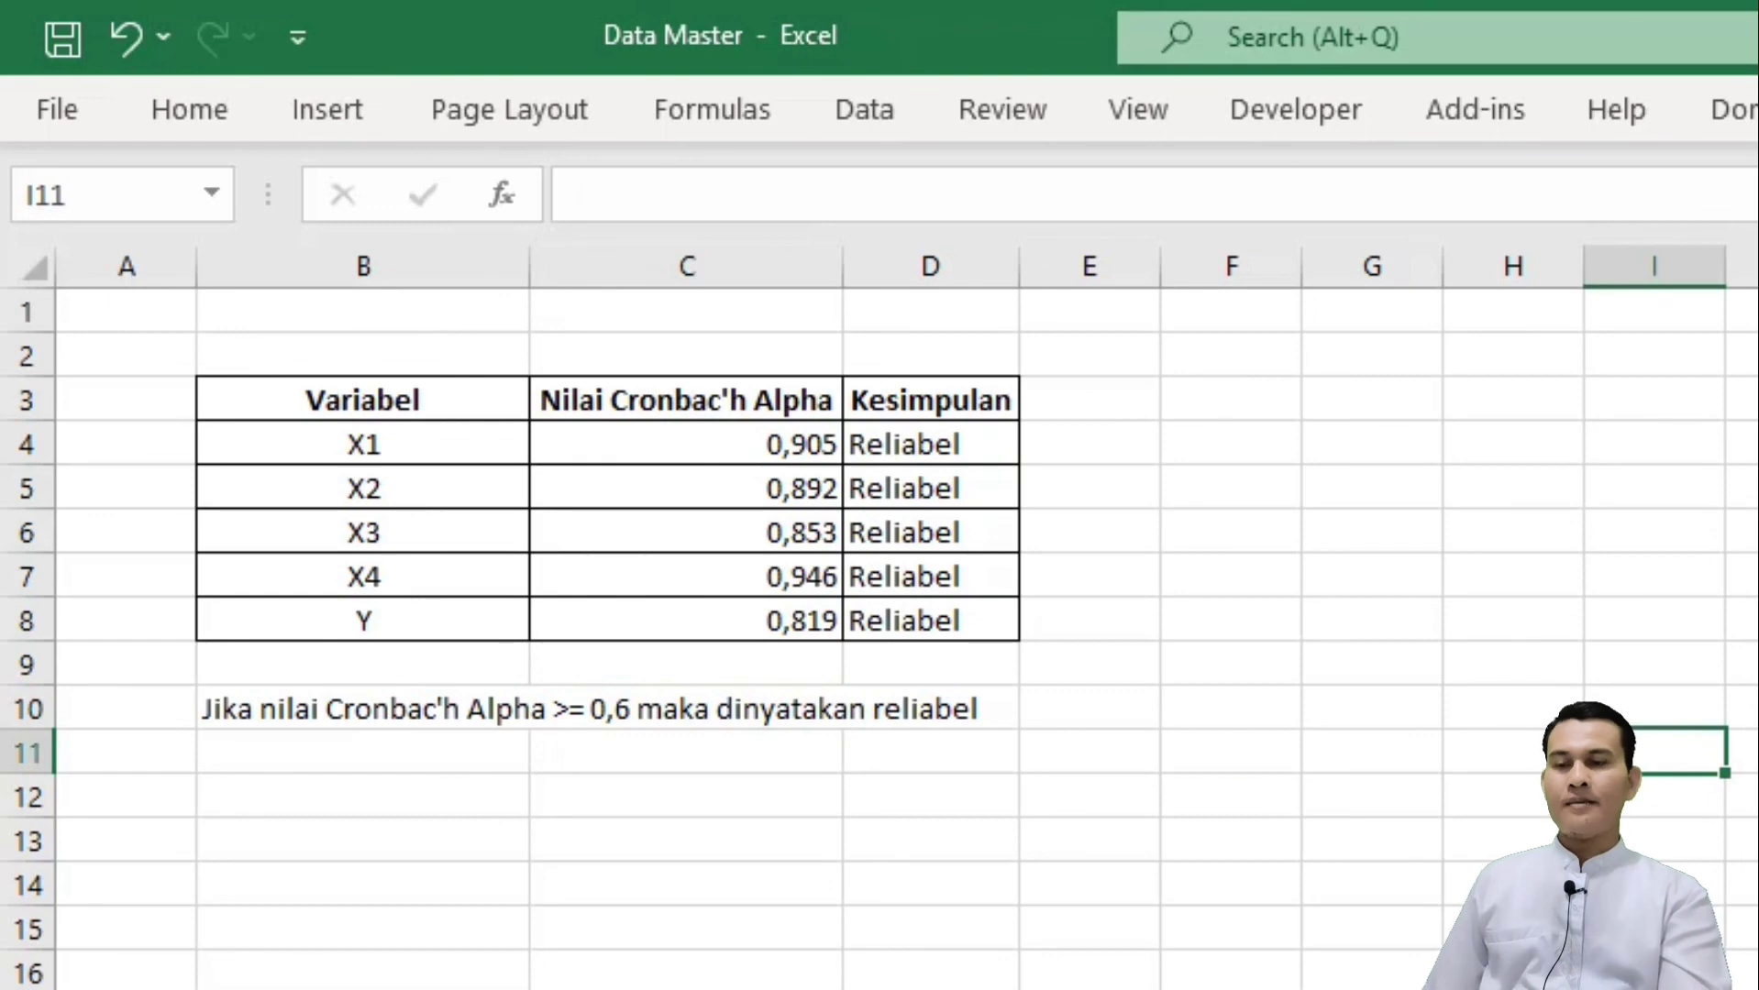
# Step: Go to the Hasil Uji Validitas sheet and review the R hitung, R tabel and Keterangan entries for X1_1 and X1_2
pyautogui.hotkey('ctrl', 'pageup')
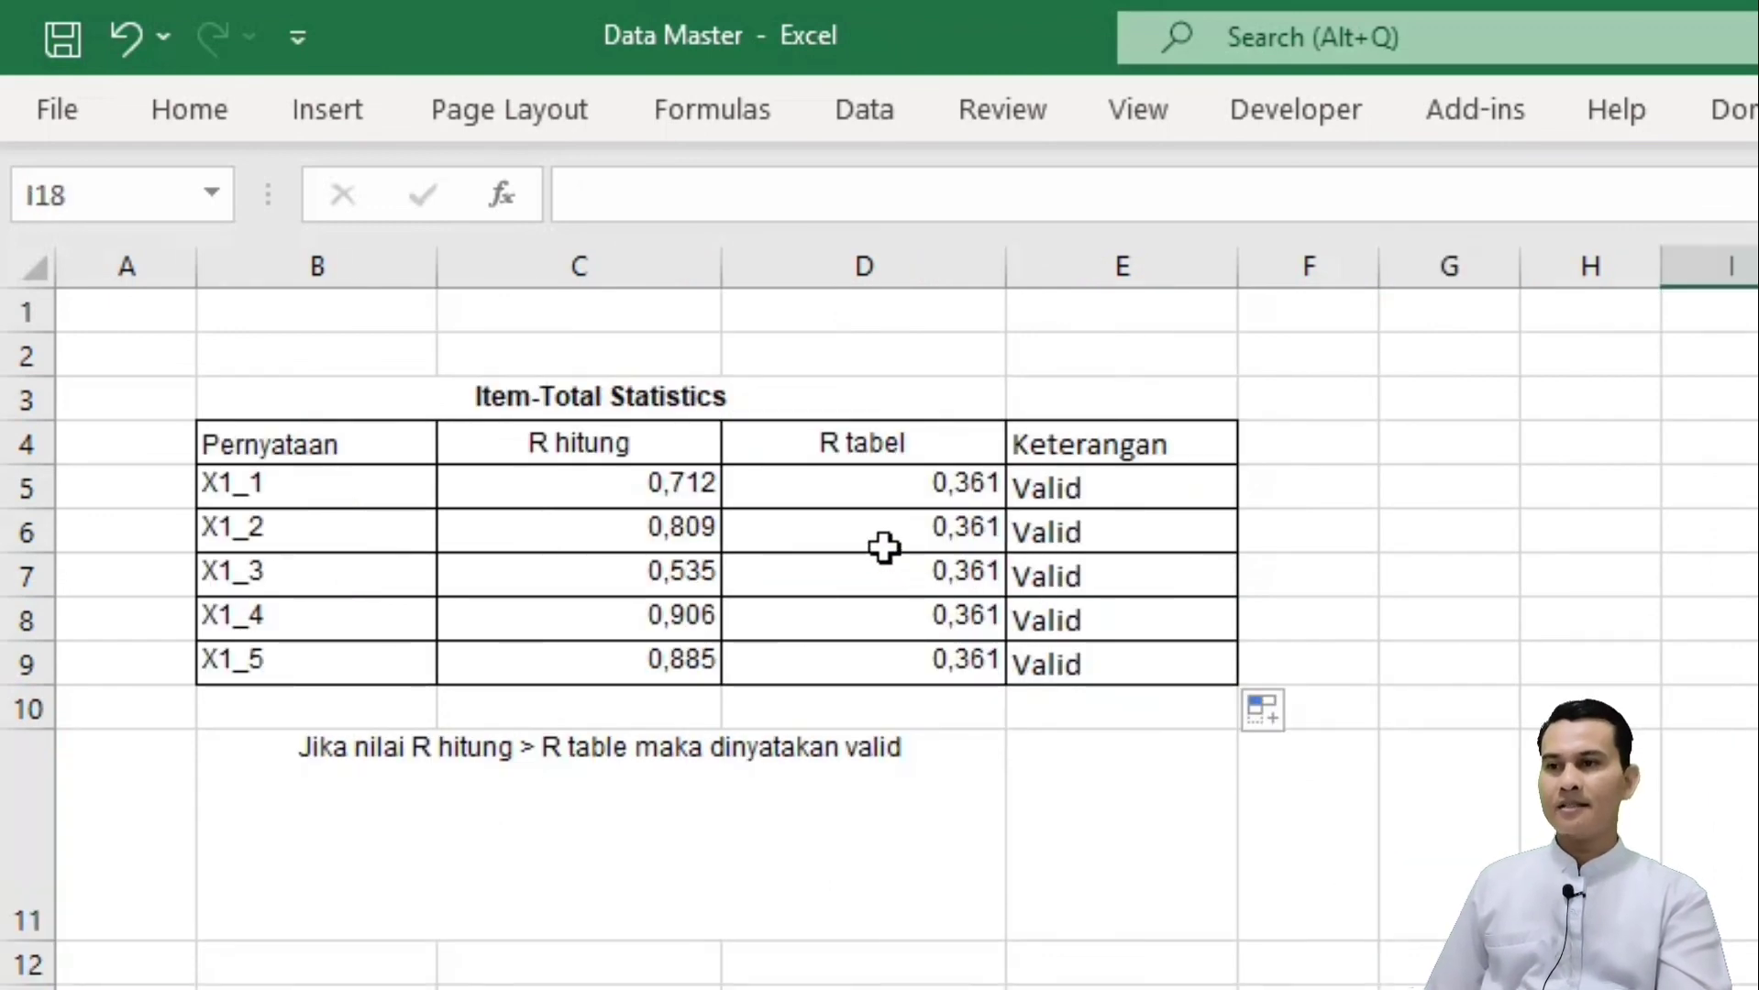
pyautogui.click(332, 505)
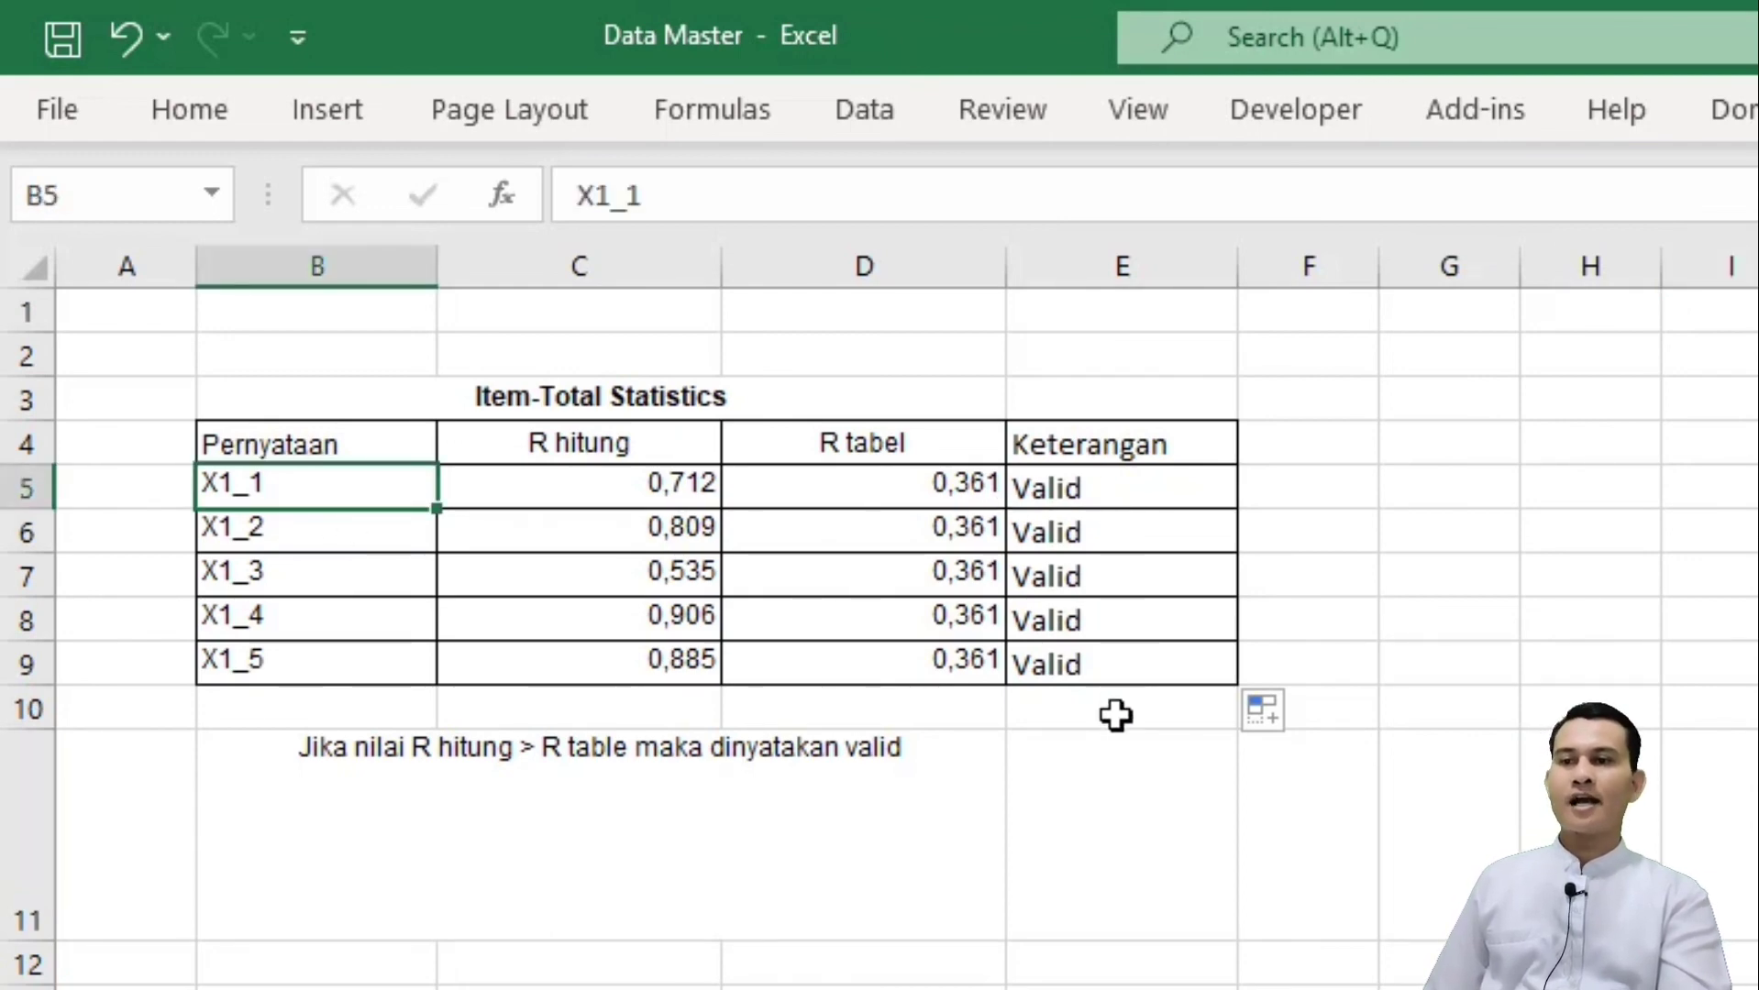
pyautogui.click(597, 493)
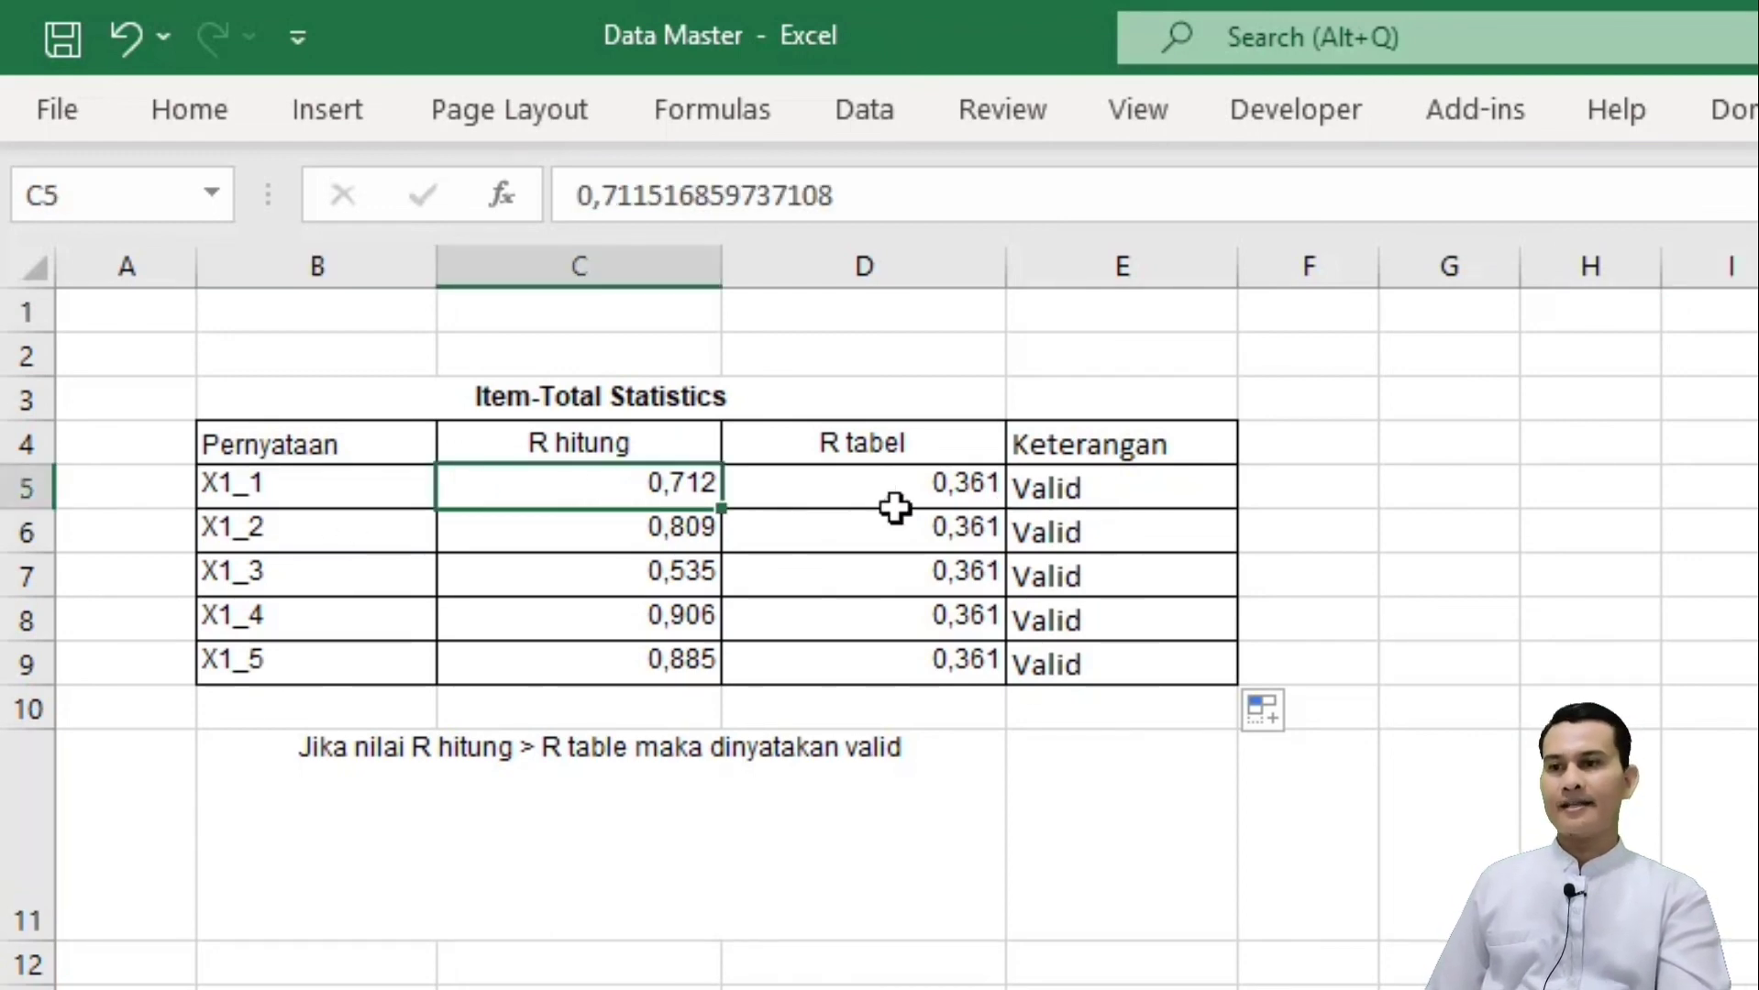
pyautogui.click(1068, 518)
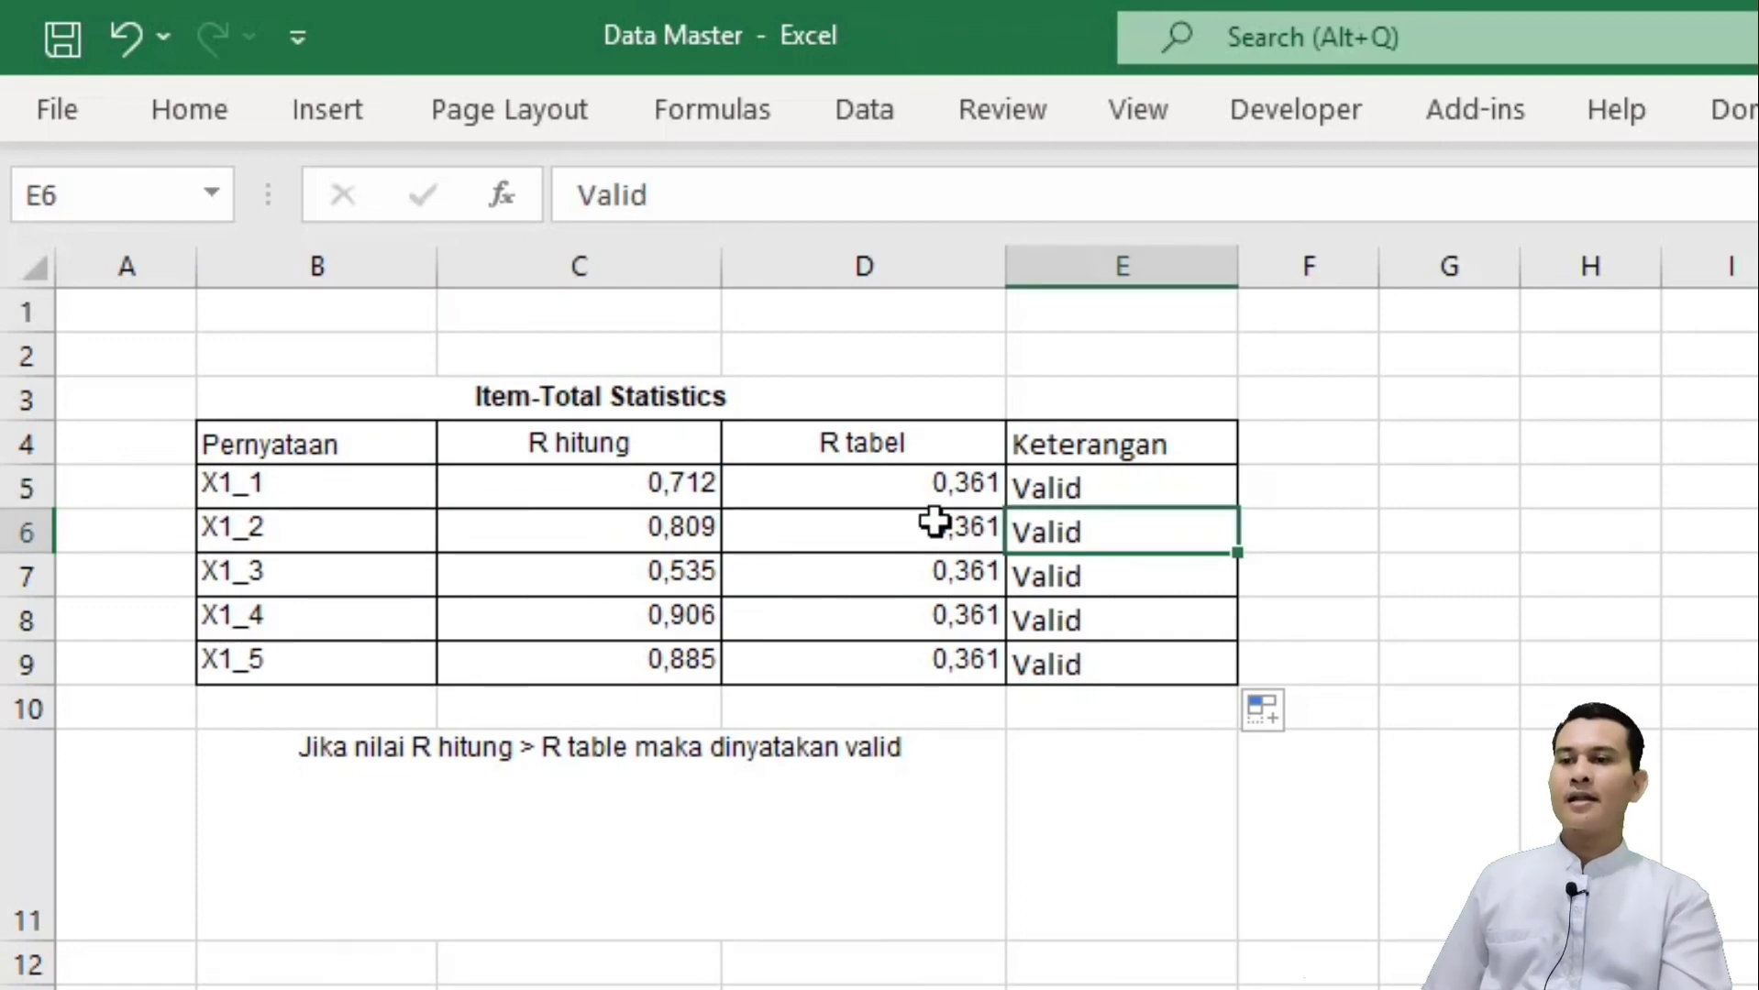
pyautogui.click(899, 549)
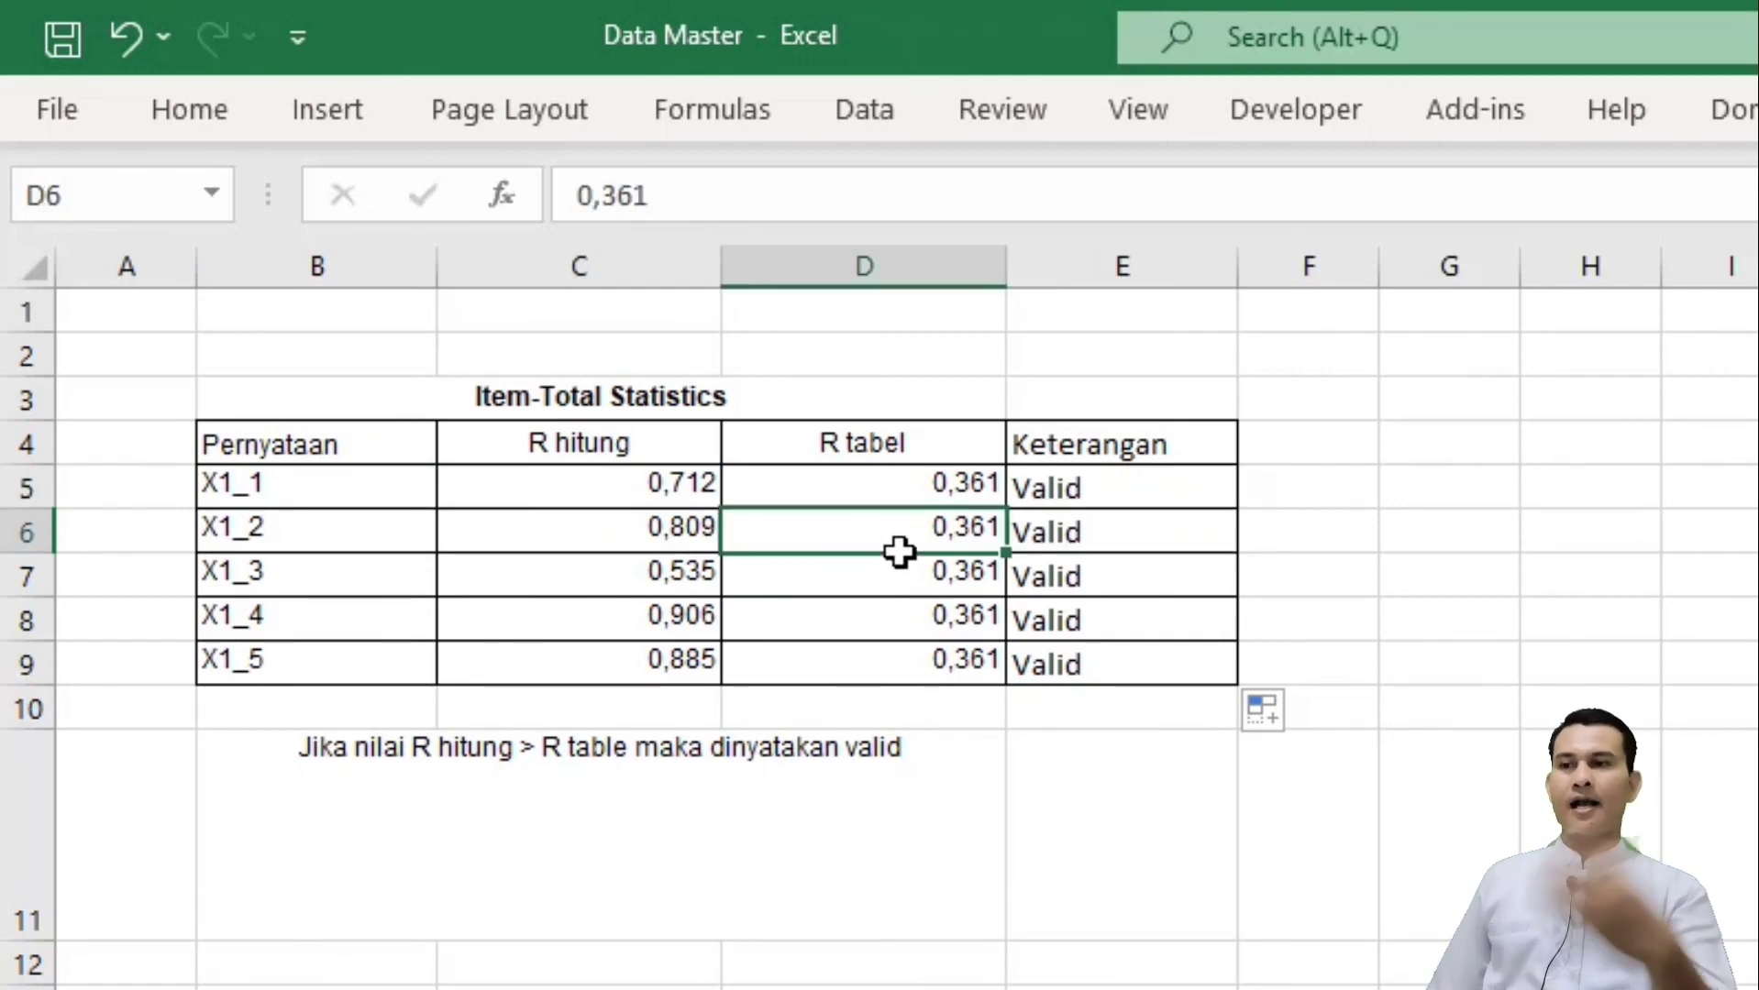